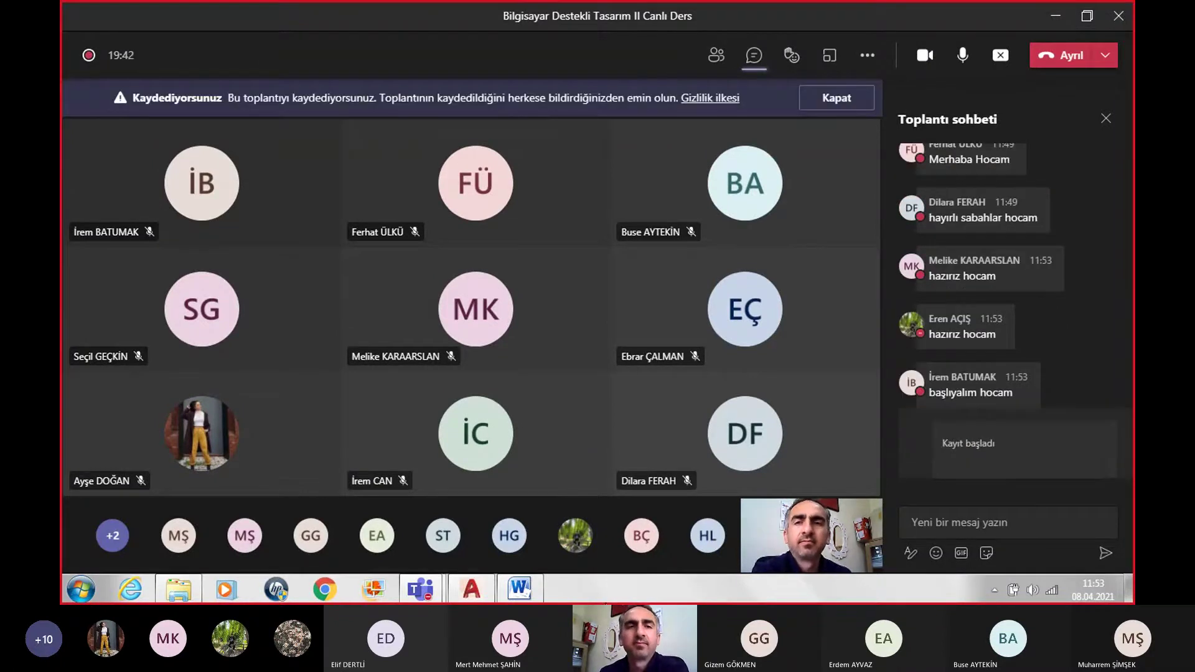
Step: Bring up the Word course book at the '11. AHŞAP PİKNİK MASASI GRUPLARI' page
{"action": "left_click", "coordinate": [521, 591]}
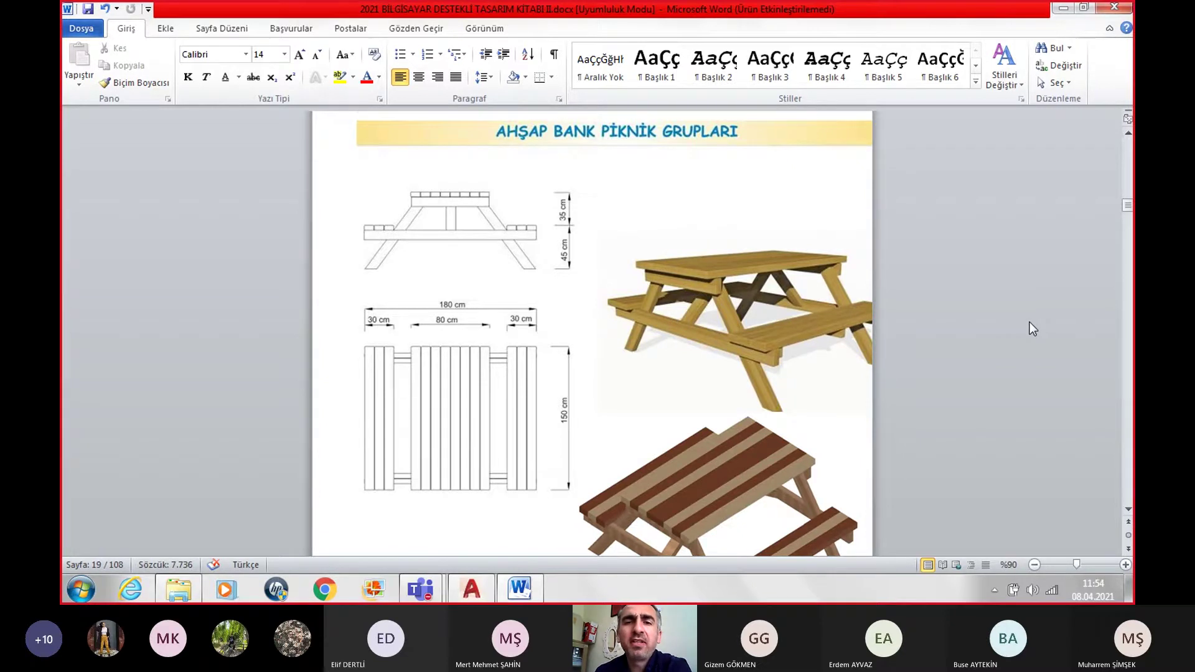
{"action": "scroll", "coordinate": [1027, 330], "scroll_direction": "down", "scroll_amount": 1}
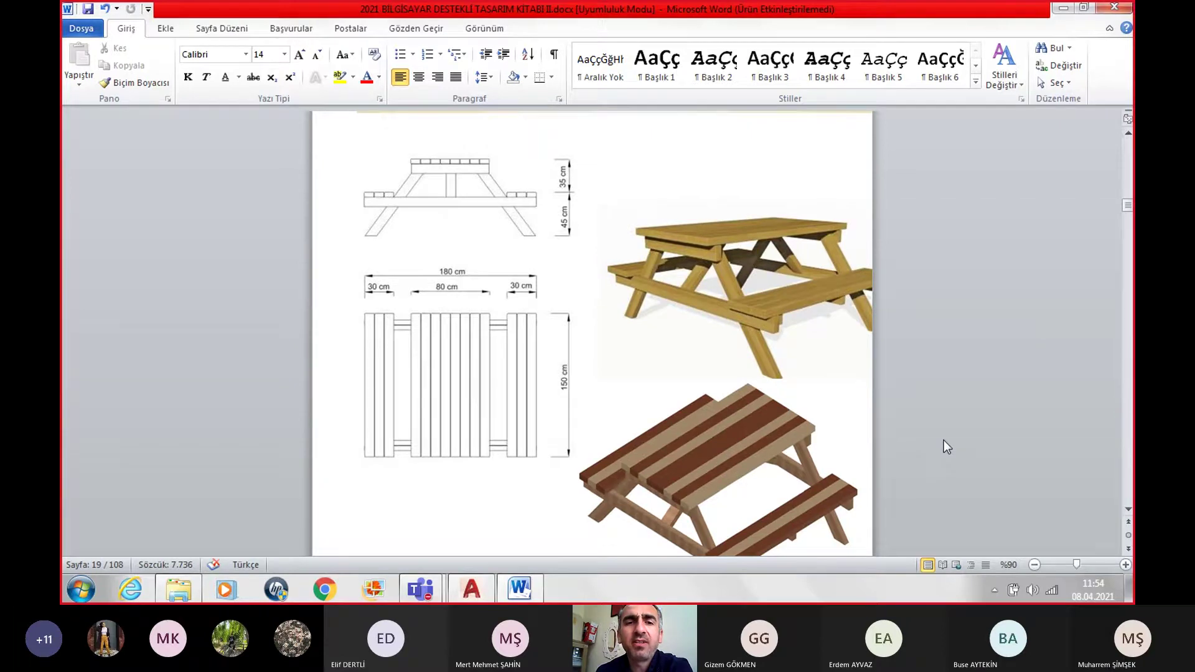
{"action": "scroll", "coordinate": [943, 441], "scroll_direction": "up", "scroll_amount": 1}
{"action": "scroll", "coordinate": [943, 441], "scroll_direction": "up", "scroll_amount": 1}
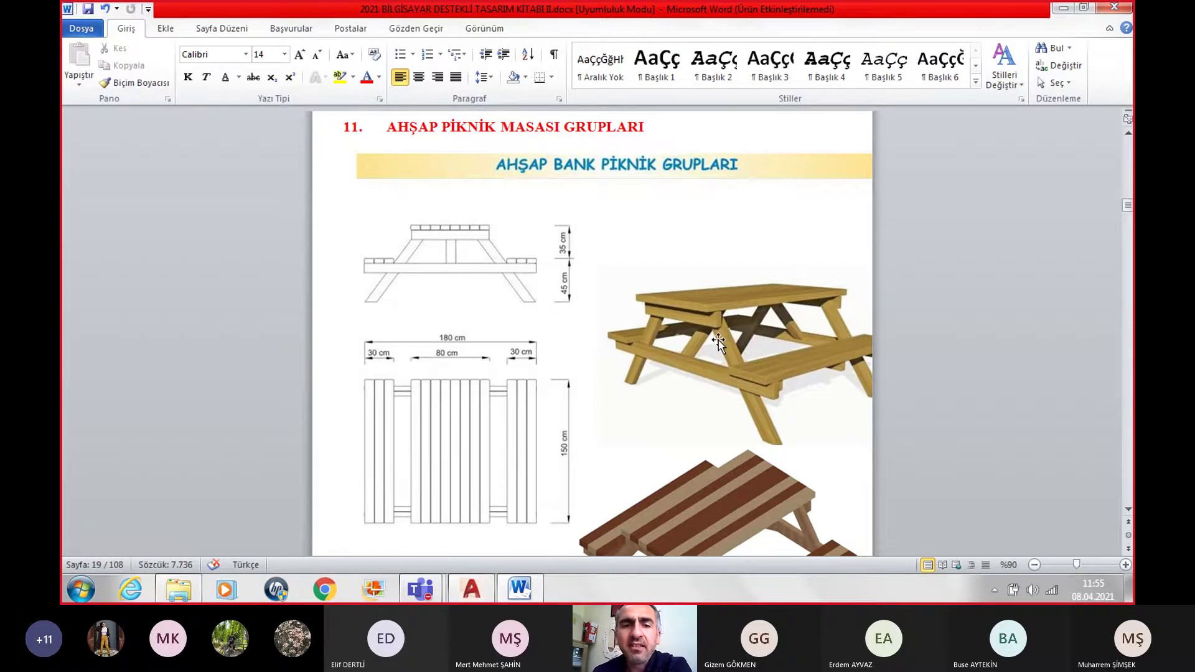
{"action": "scroll", "coordinate": [720, 341], "scroll_direction": "down", "scroll_amount": 1}
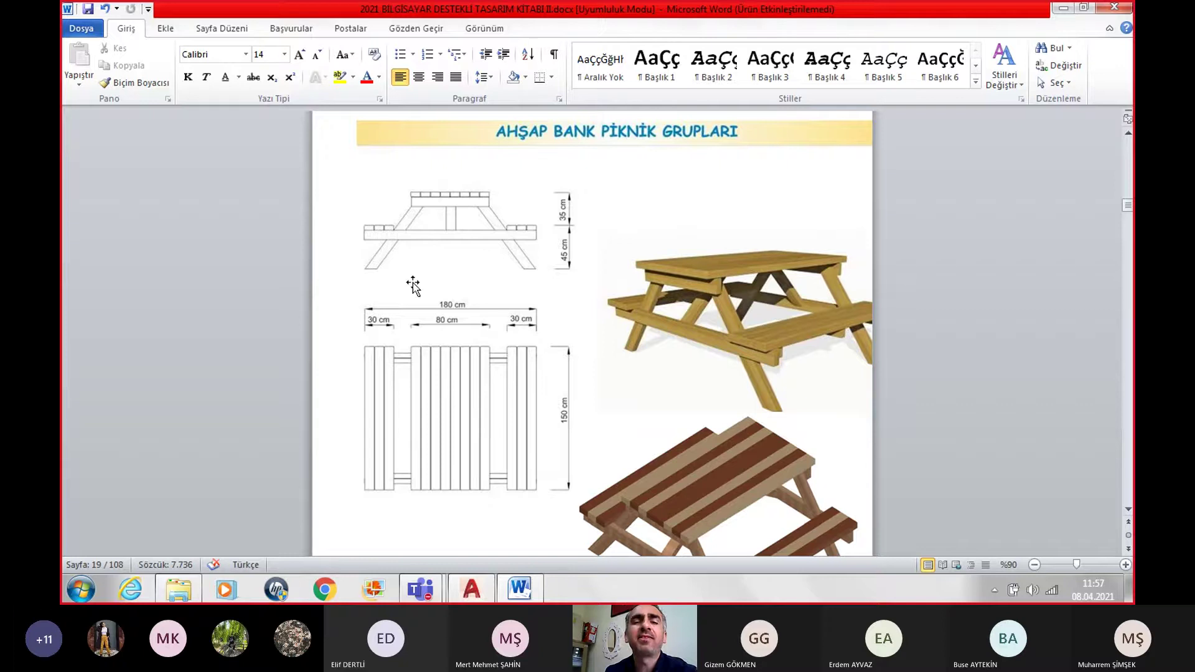
Step: Zoom the Word page from 90% to 140% to enlarge the picnic table drawings
{"action": "left_click", "coordinate": [1126, 565]}
{"action": "left_click", "coordinate": [1125, 564]}
{"action": "left_click", "coordinate": [1126, 565]}
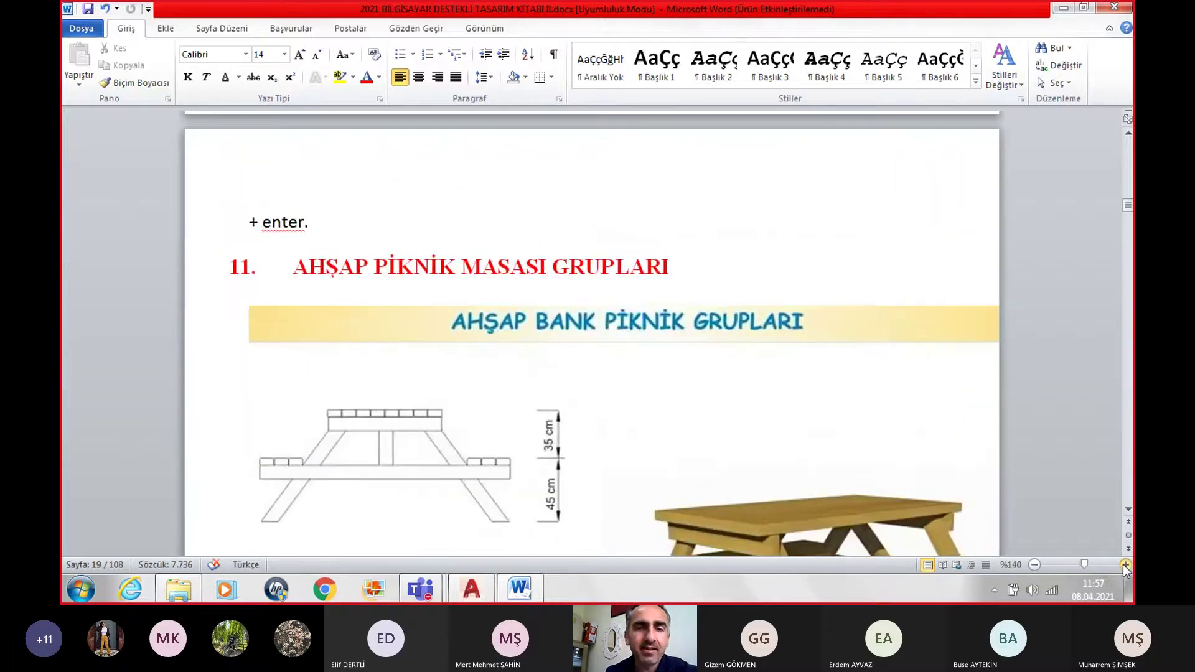
{"action": "left_click", "coordinate": [1125, 564]}
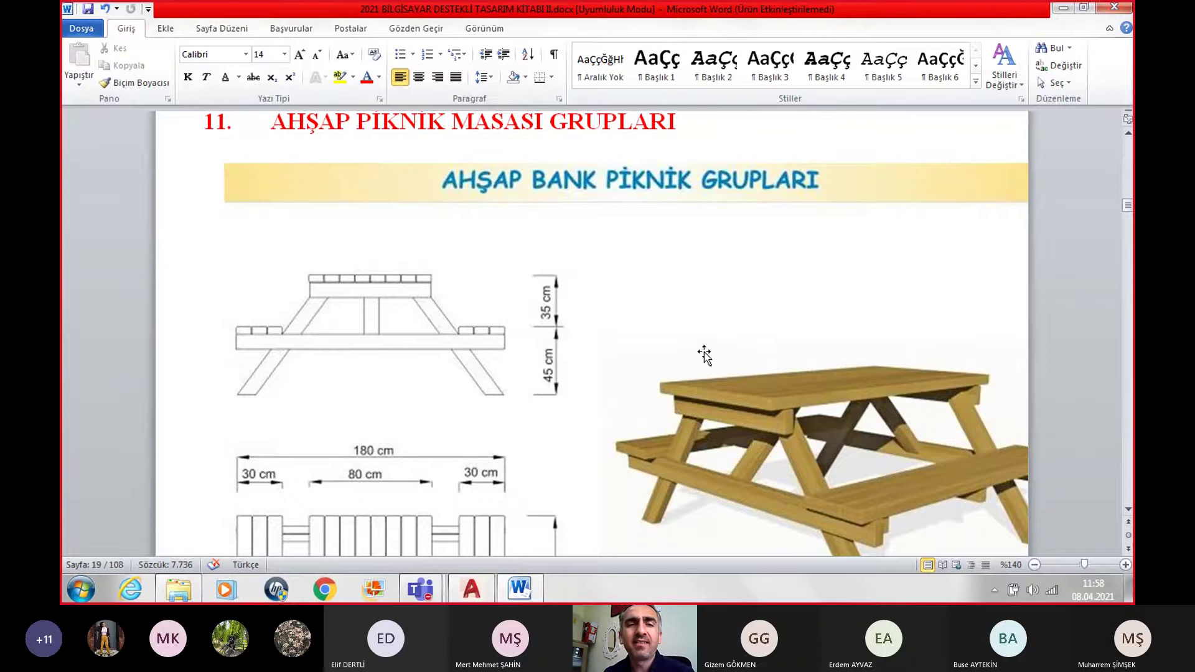
Step: Scroll through the picnic table drawings in Word, then switch to the empty AutoCAD drawing
{"action": "scroll", "coordinate": [848, 351], "scroll_direction": "down", "scroll_amount": 2}
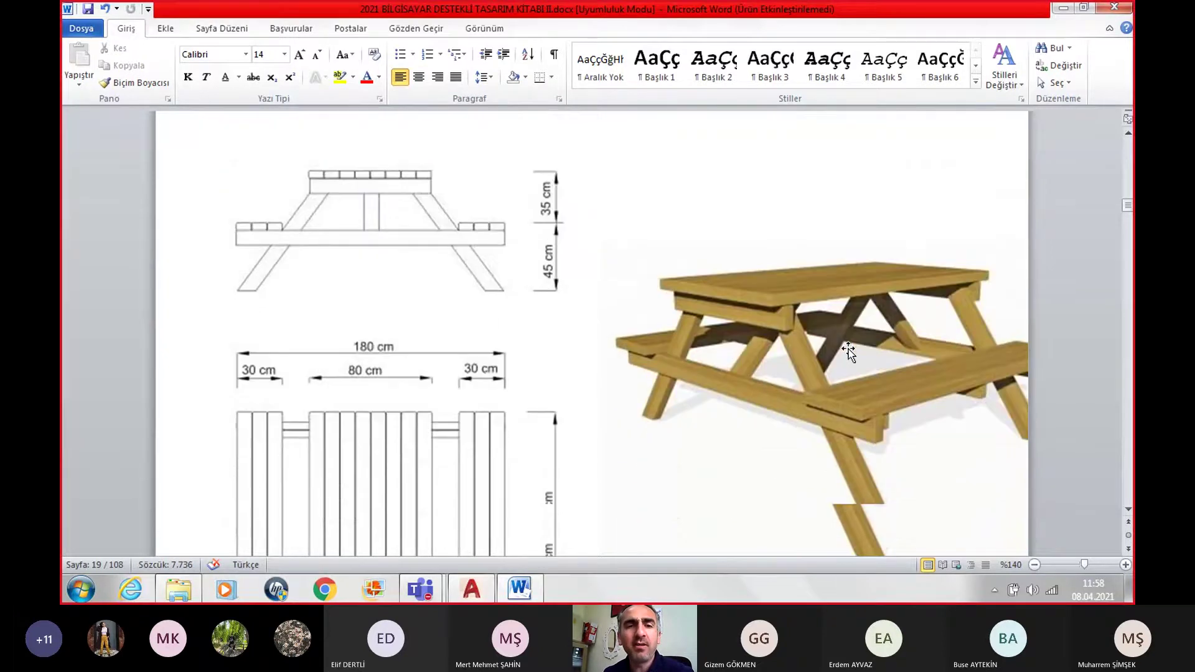
{"action": "scroll", "coordinate": [847, 350], "scroll_direction": "down", "scroll_amount": 1}
{"action": "scroll", "coordinate": [848, 351], "scroll_direction": "down", "scroll_amount": 2}
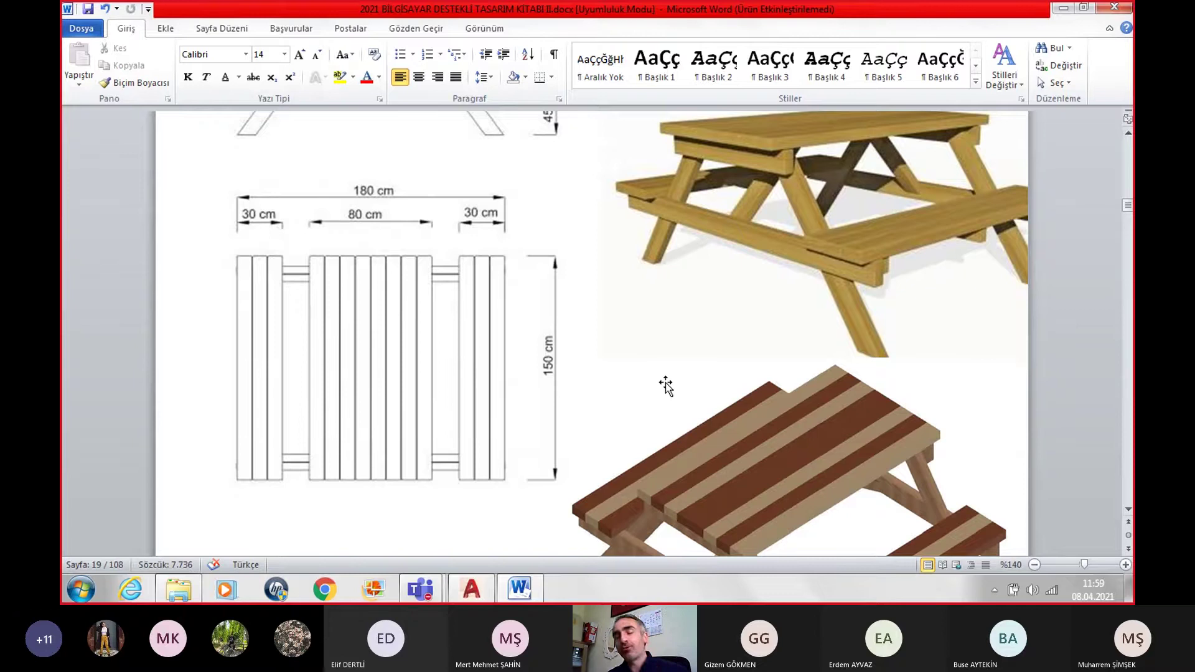
{"action": "scroll", "coordinate": [599, 534], "scroll_direction": "up", "scroll_amount": 2}
{"action": "scroll", "coordinate": [599, 534], "scroll_direction": "up", "scroll_amount": 3}
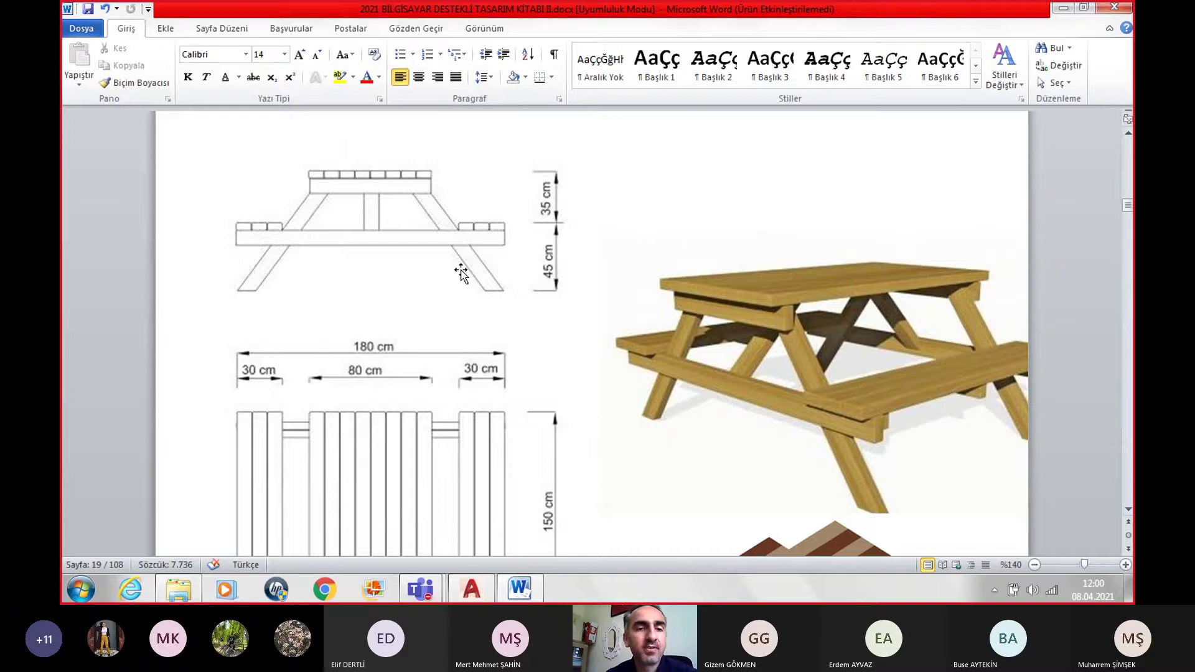
{"action": "left_click", "coordinate": [471, 589]}
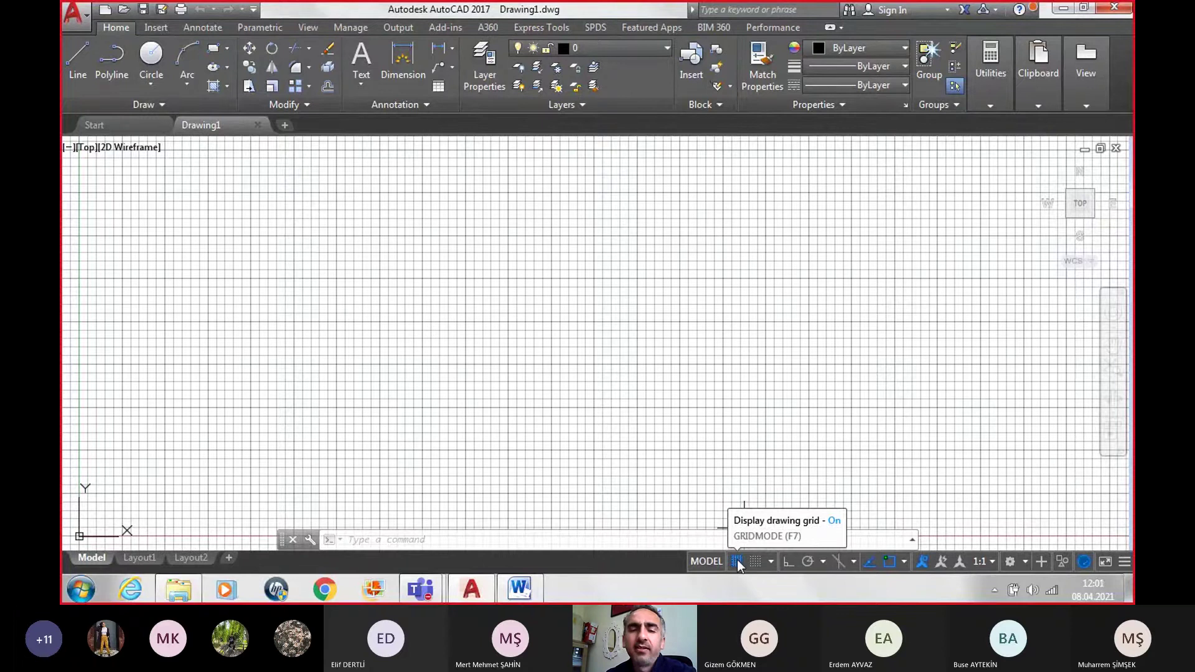
Step: Turn off the drawing grid and set the viewport to the Front view
{"action": "left_click", "coordinate": [738, 562]}
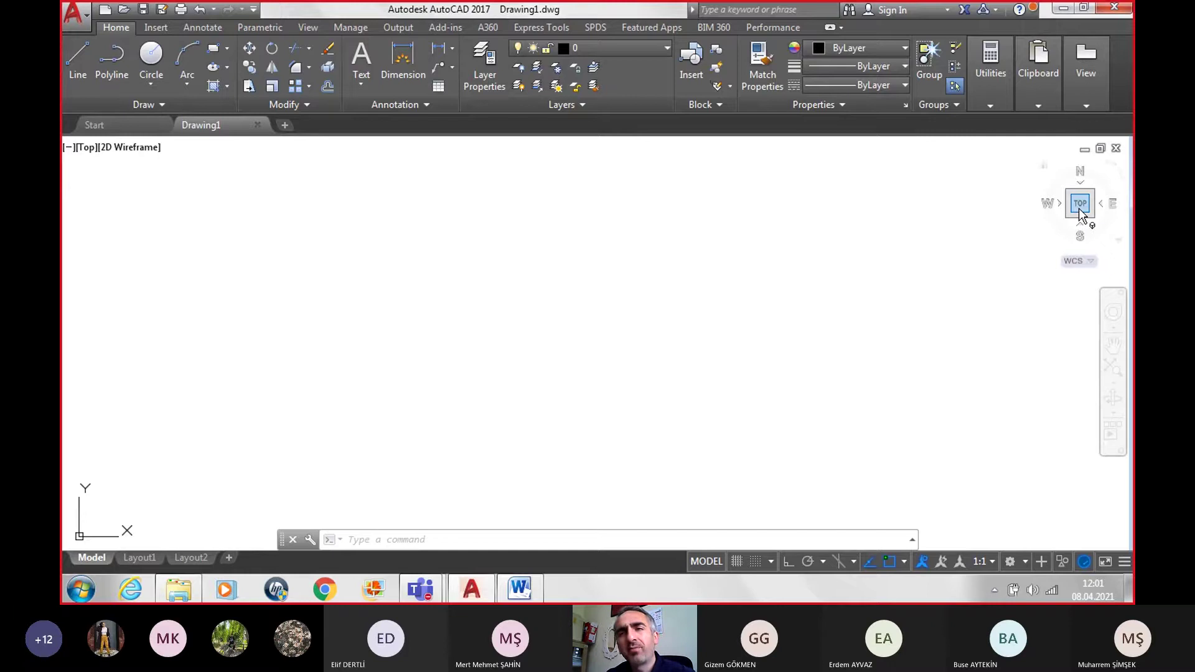
{"action": "mouse_move", "coordinate": [1080, 203]}
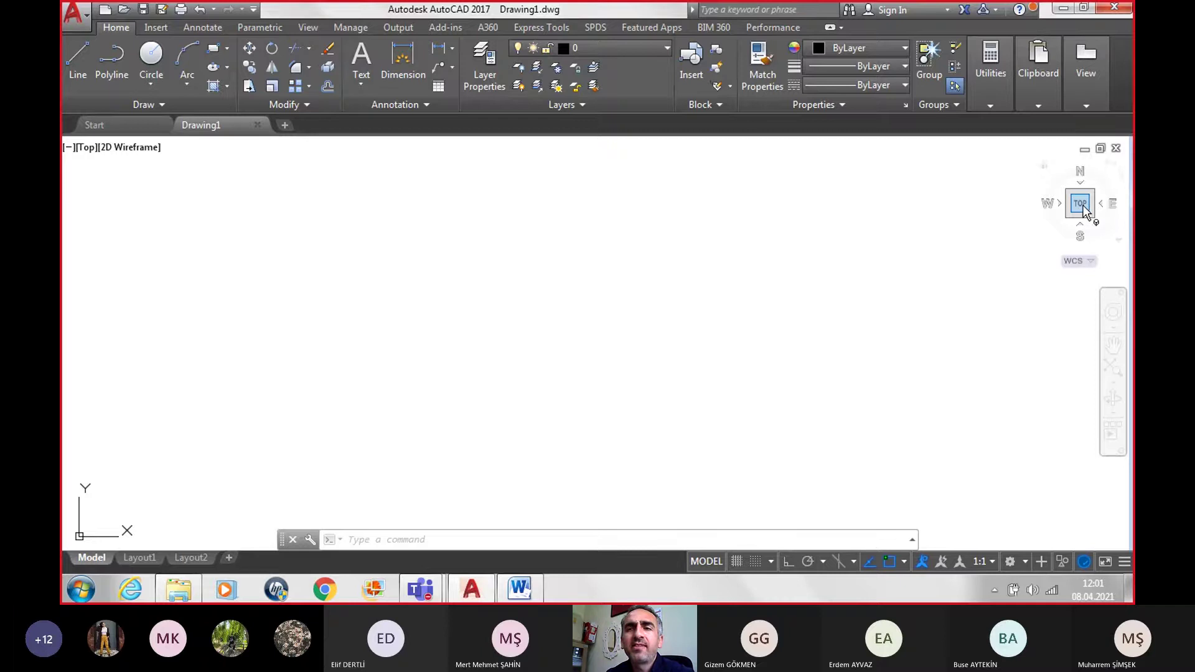
{"action": "left_click", "coordinate": [1085, 211]}
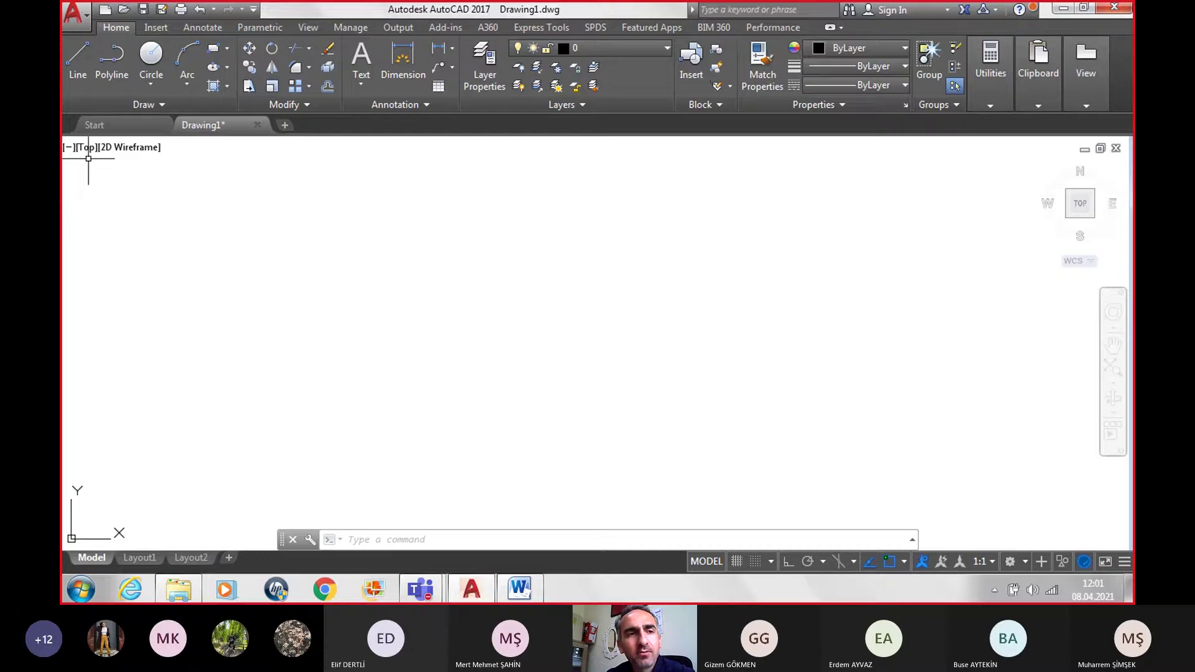
{"action": "left_click", "coordinate": [87, 147]}
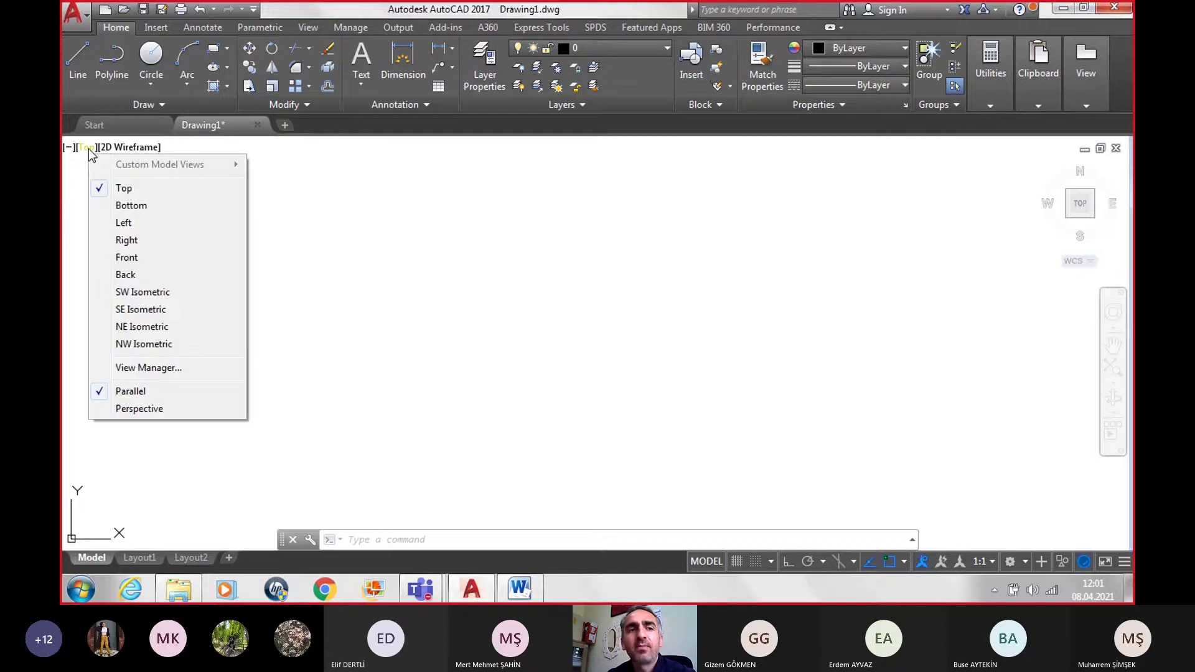
{"action": "left_click", "coordinate": [156, 260]}
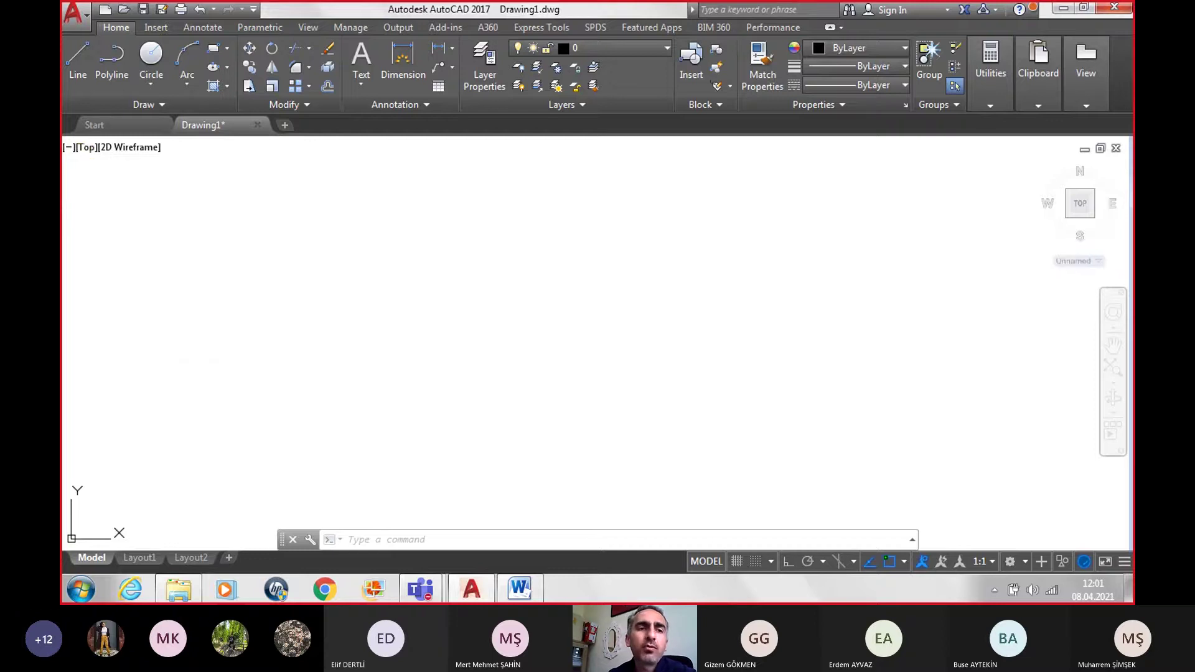
{"action": "scroll", "coordinate": [617, 261], "scroll_direction": "up", "scroll_amount": 3}
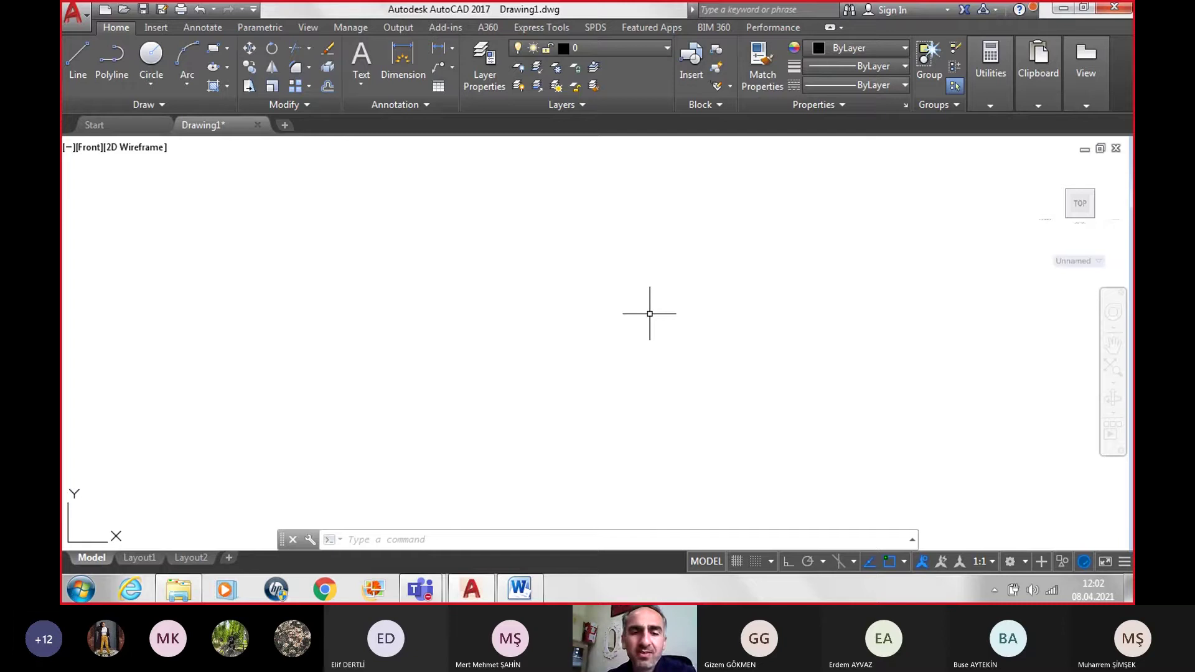
Step: Glance at the Word reference, then switch AutoCAD to the 3D Modeling workspace
{"action": "left_click", "coordinate": [520, 589]}
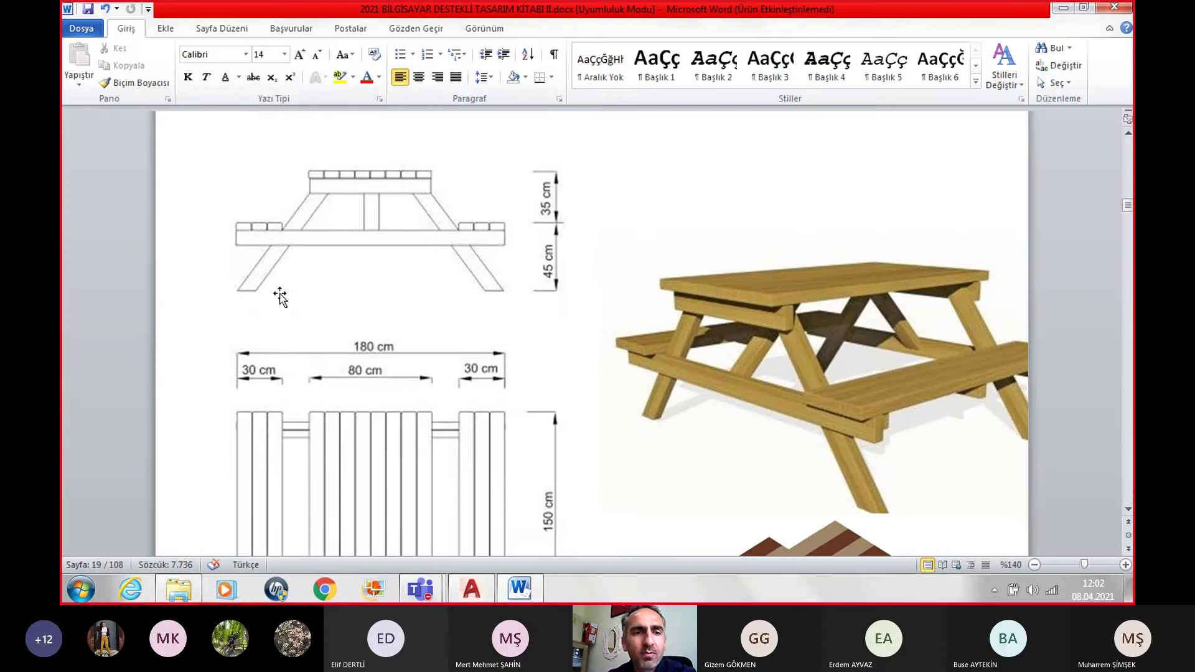
{"action": "left_click", "coordinate": [532, 597]}
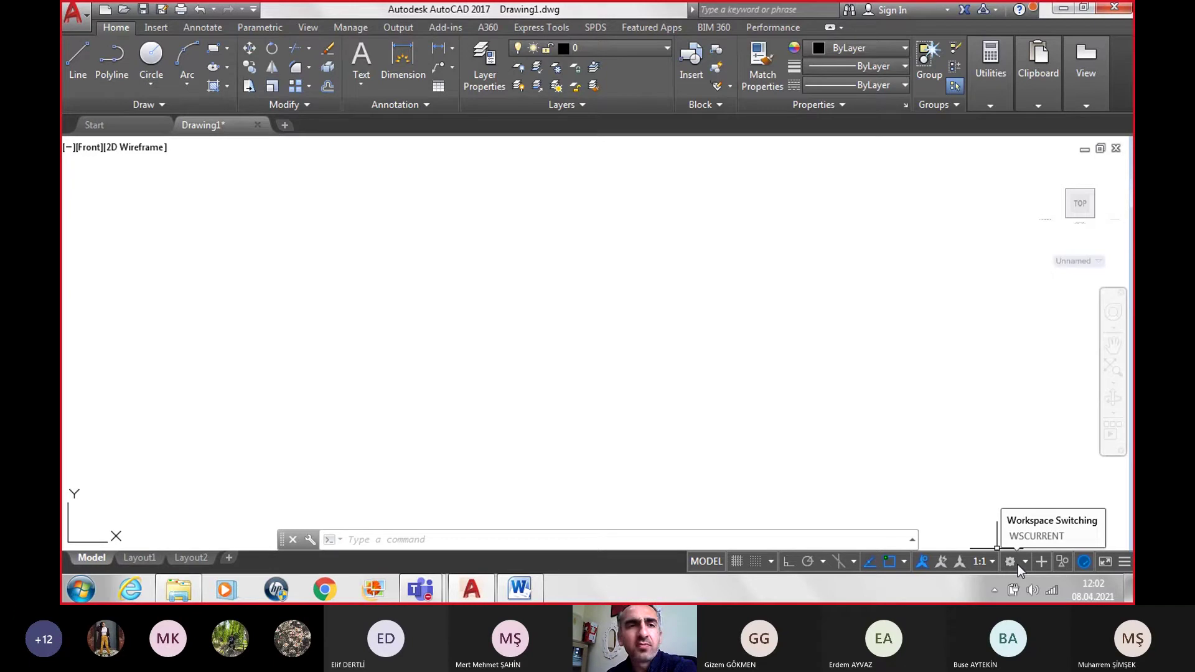
{"action": "left_click", "coordinate": [1015, 563]}
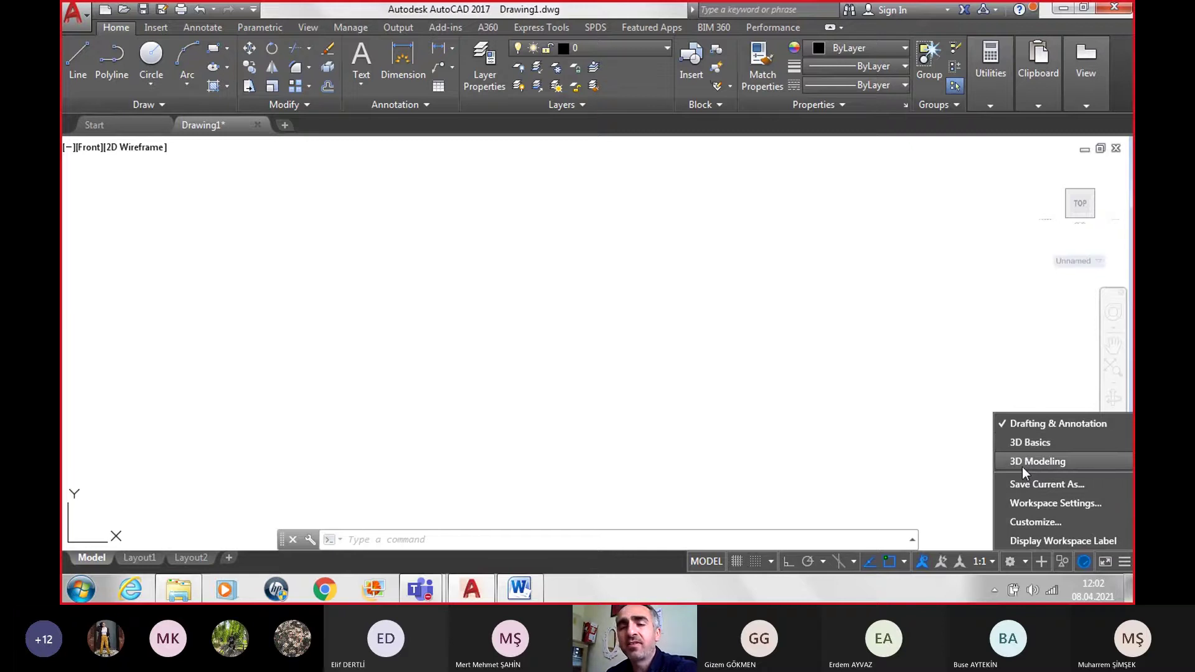
{"action": "left_click", "coordinate": [1022, 464]}
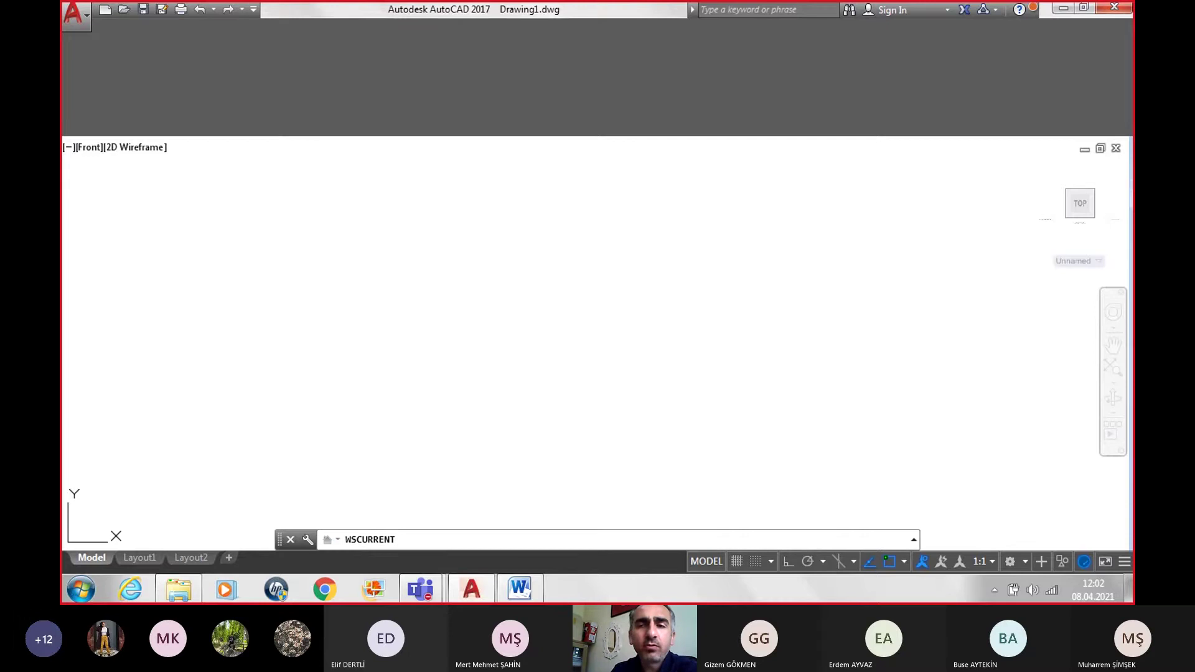
{"action": "key", "text": "Escape"}
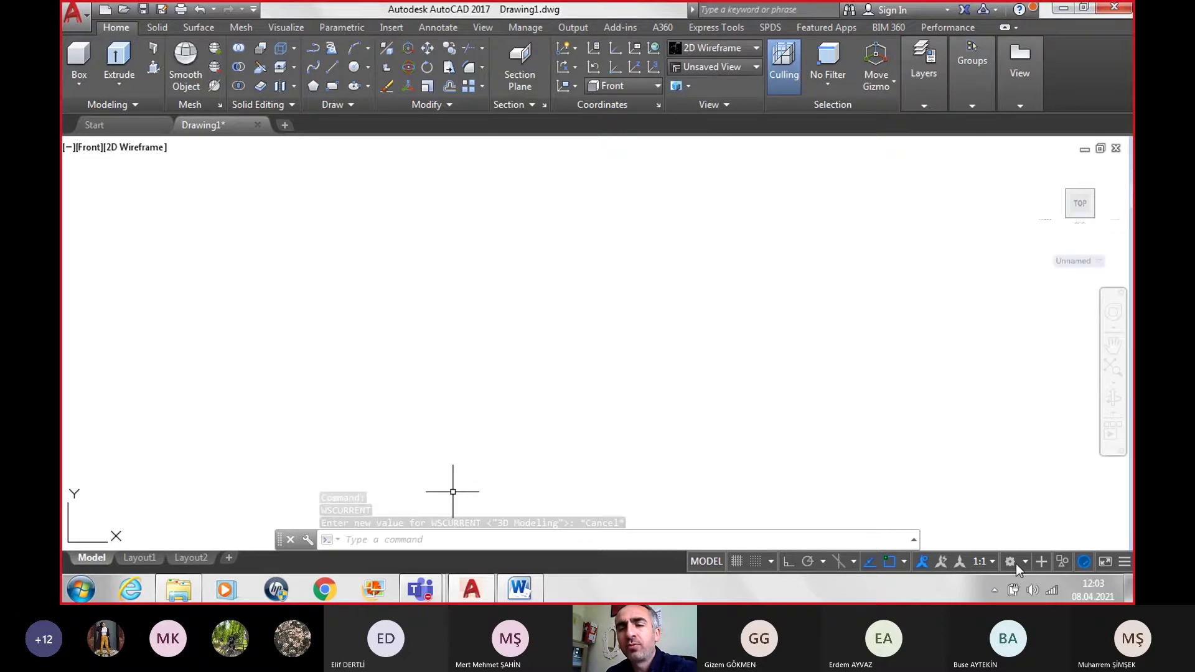
{"action": "left_click", "coordinate": [995, 397]}
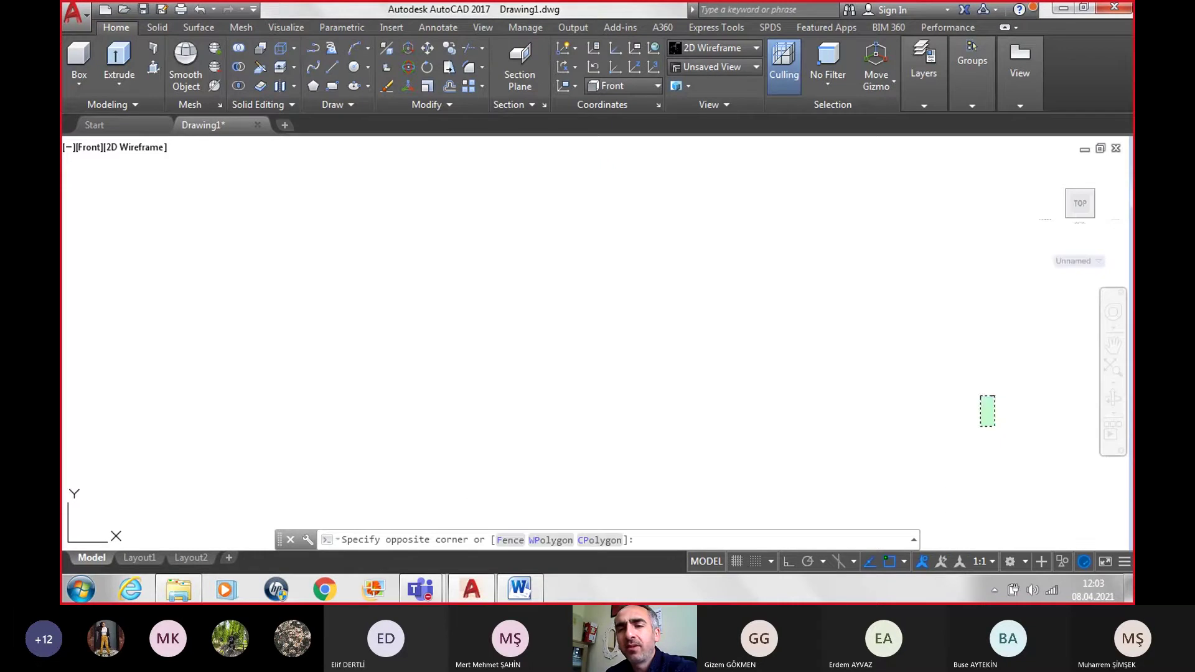
{"action": "left_click", "coordinate": [981, 426]}
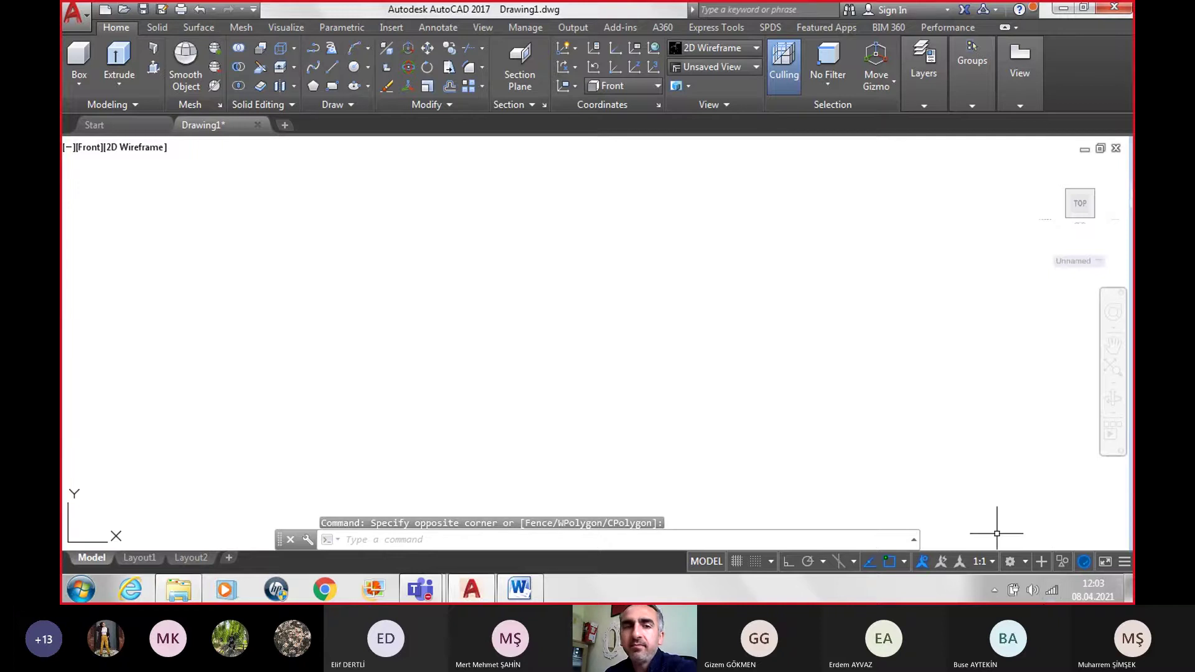
{"action": "left_click", "coordinate": [1011, 561]}
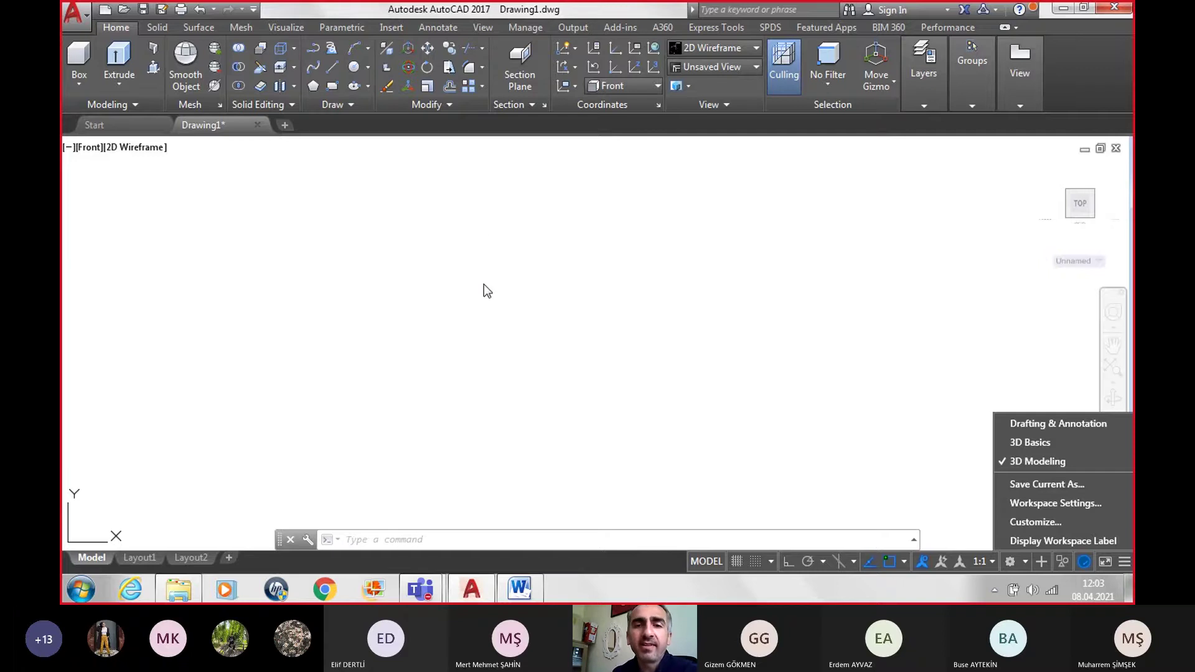
{"action": "left_click", "coordinate": [442, 103]}
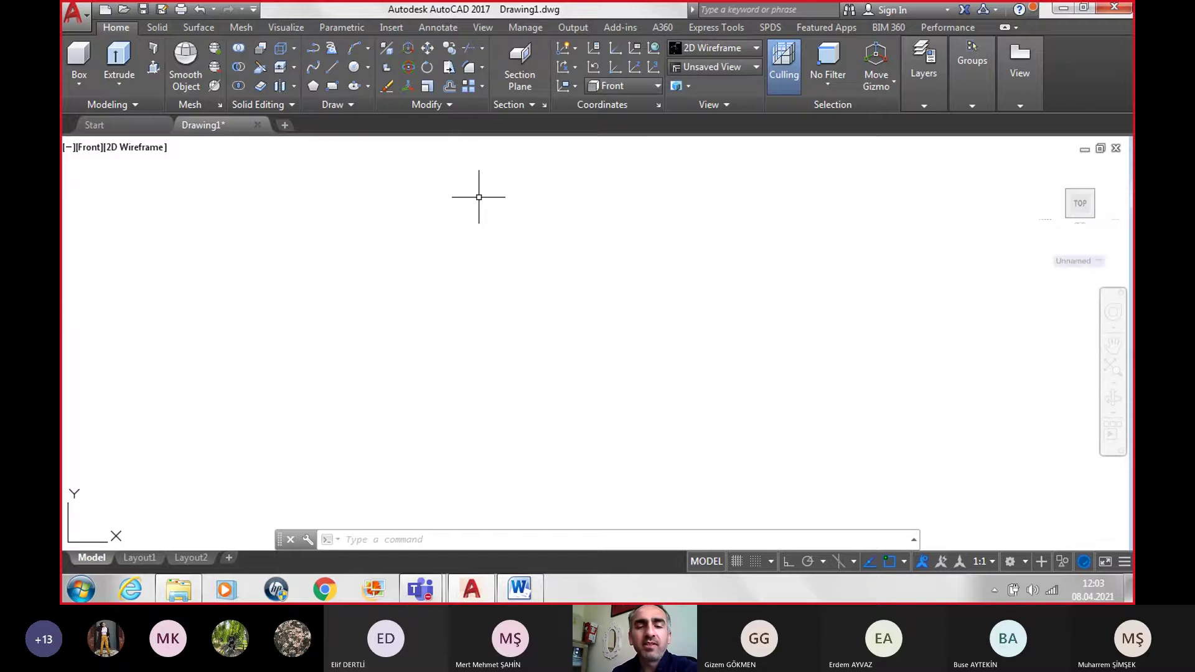
{"action": "left_click", "coordinate": [519, 588]}
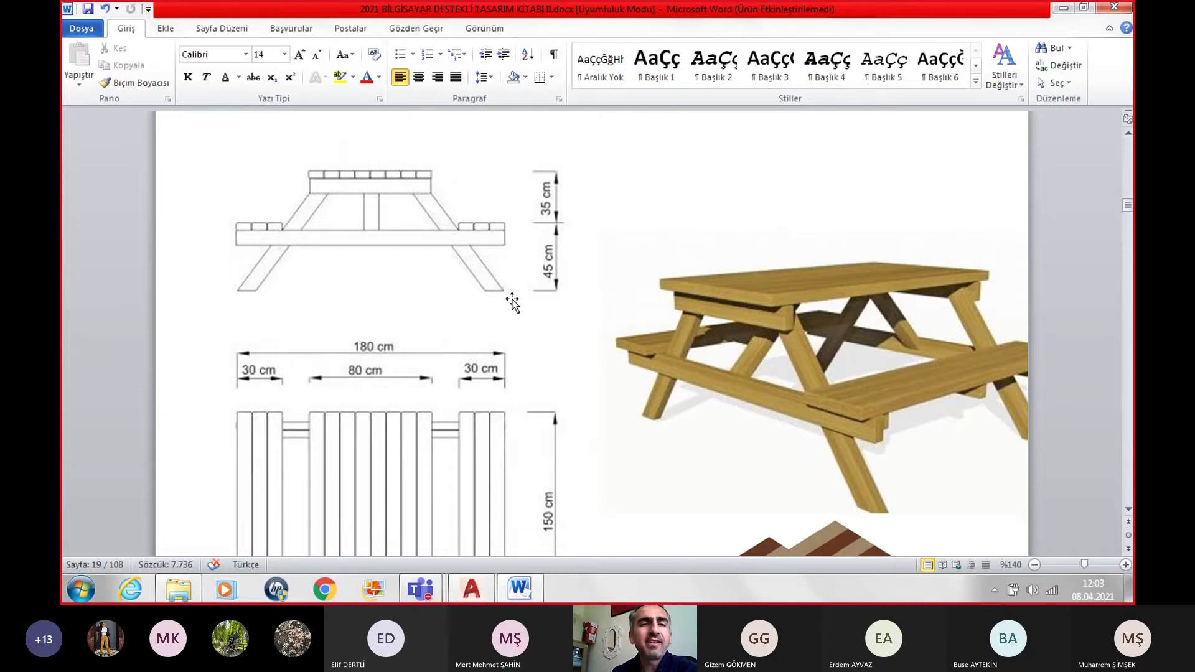
{"action": "left_click", "coordinate": [520, 588]}
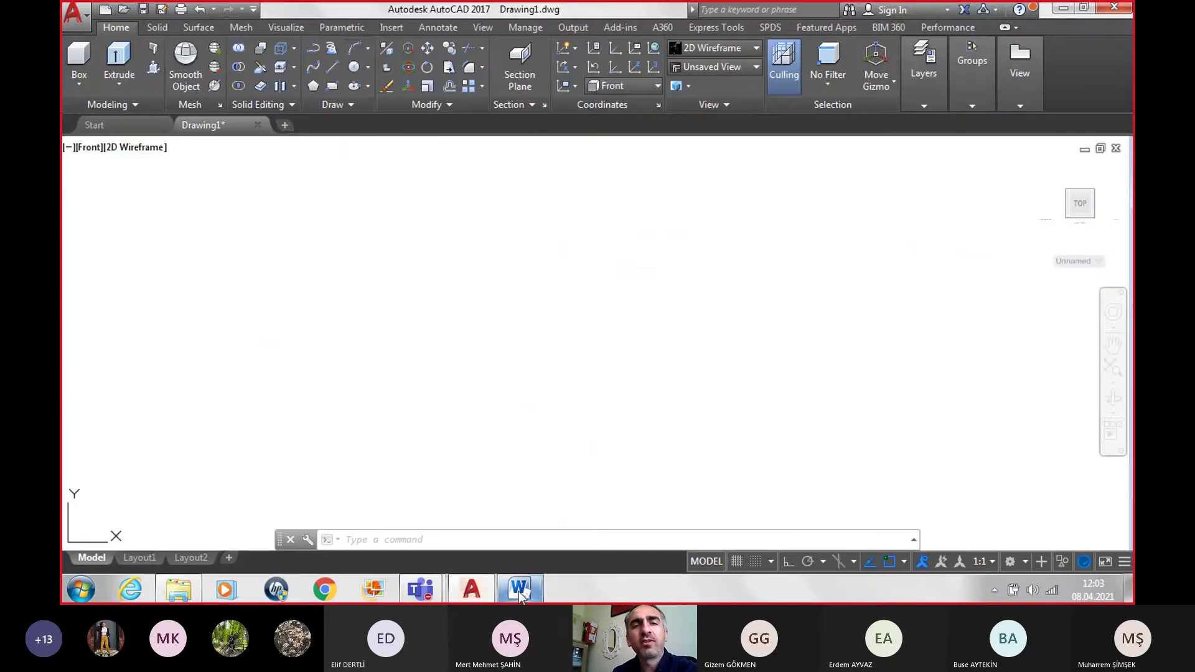
Step: Draw a 180-unit horizontal line with Ortho on
{"action": "left_click", "coordinate": [330, 67]}
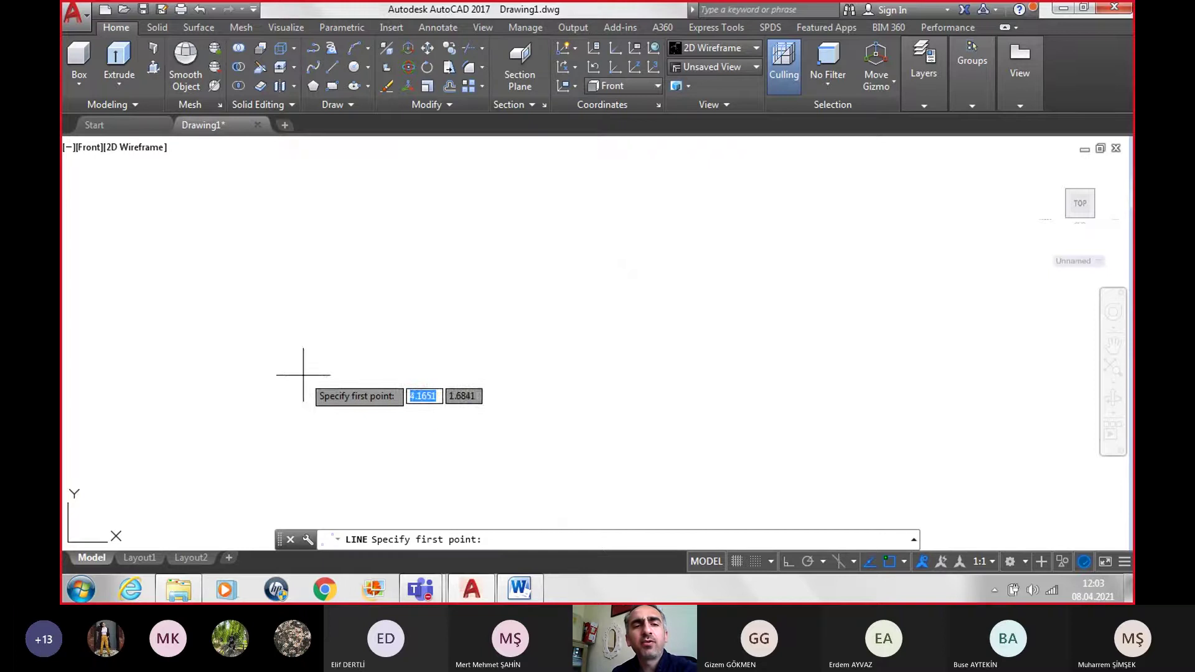
{"action": "left_click", "coordinate": [303, 374]}
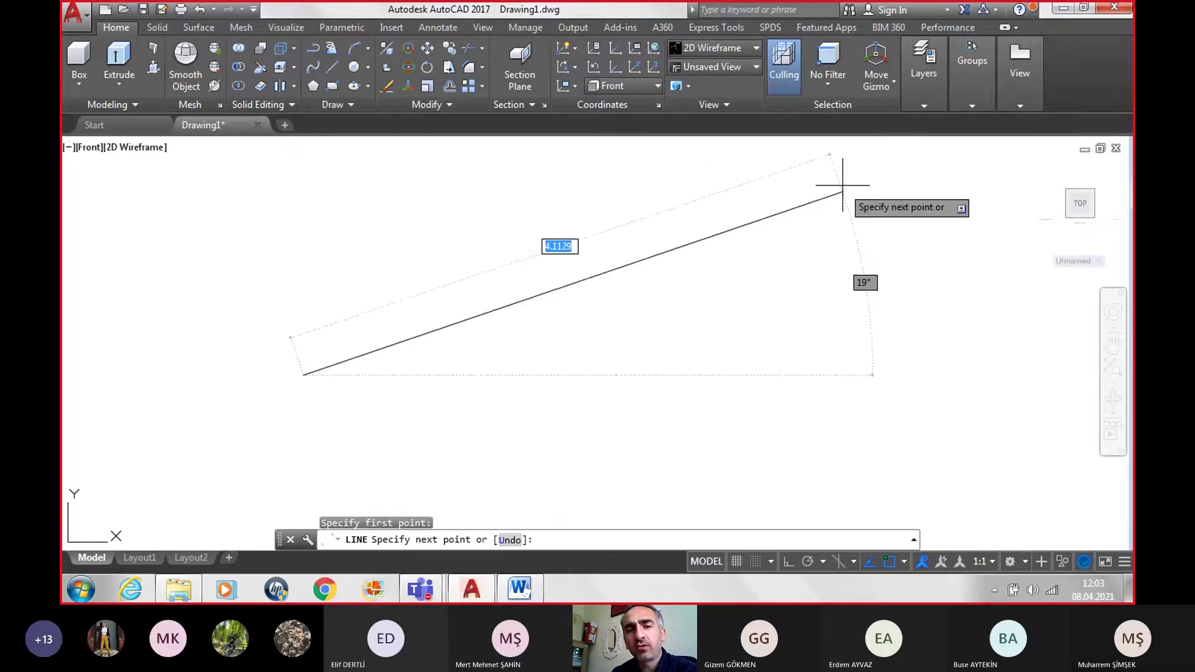
{"action": "left_click", "coordinate": [787, 563]}
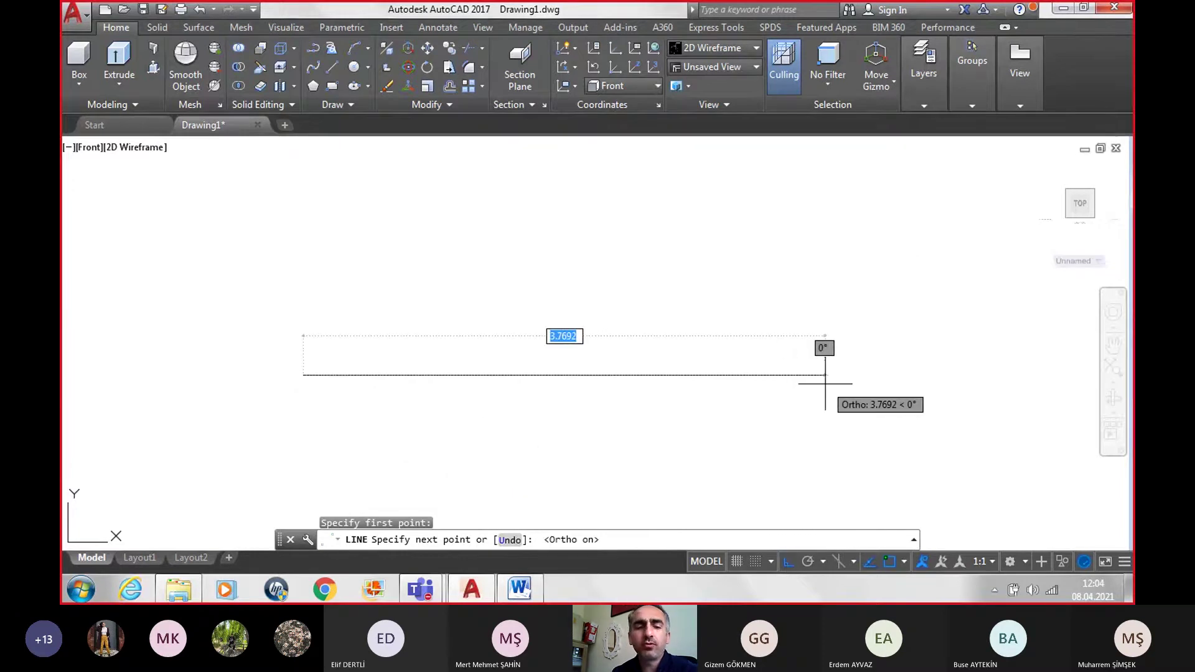
{"action": "type", "text": "180"}
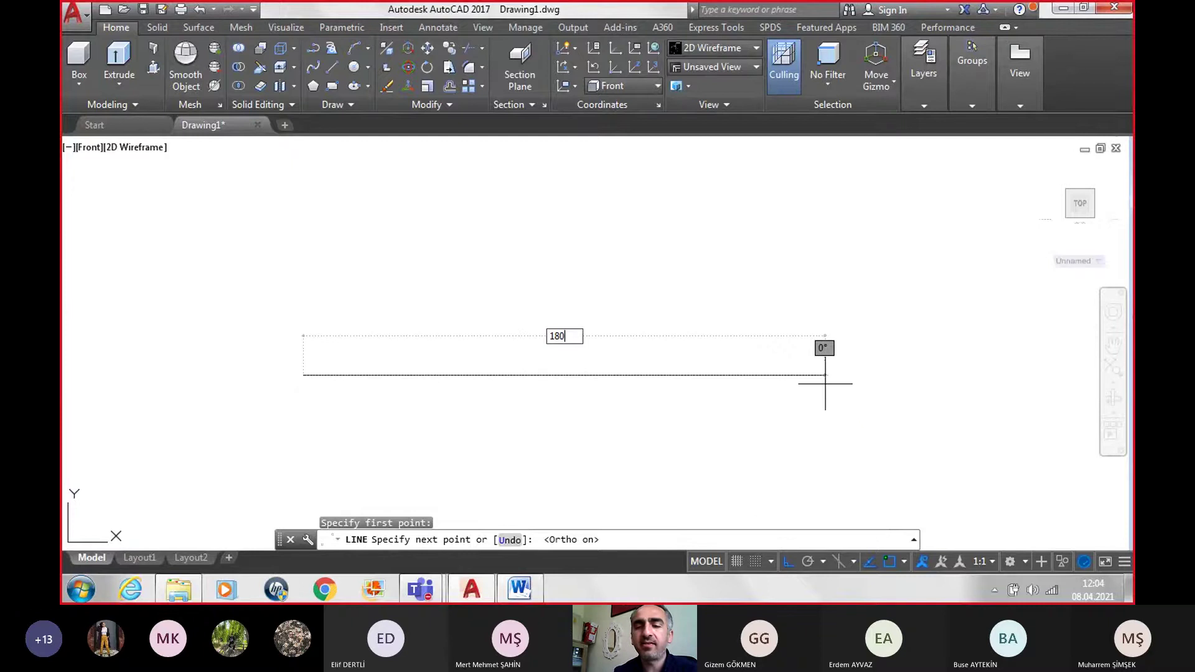
{"action": "key", "text": "Return"}
{"action": "key", "text": "Escape"}
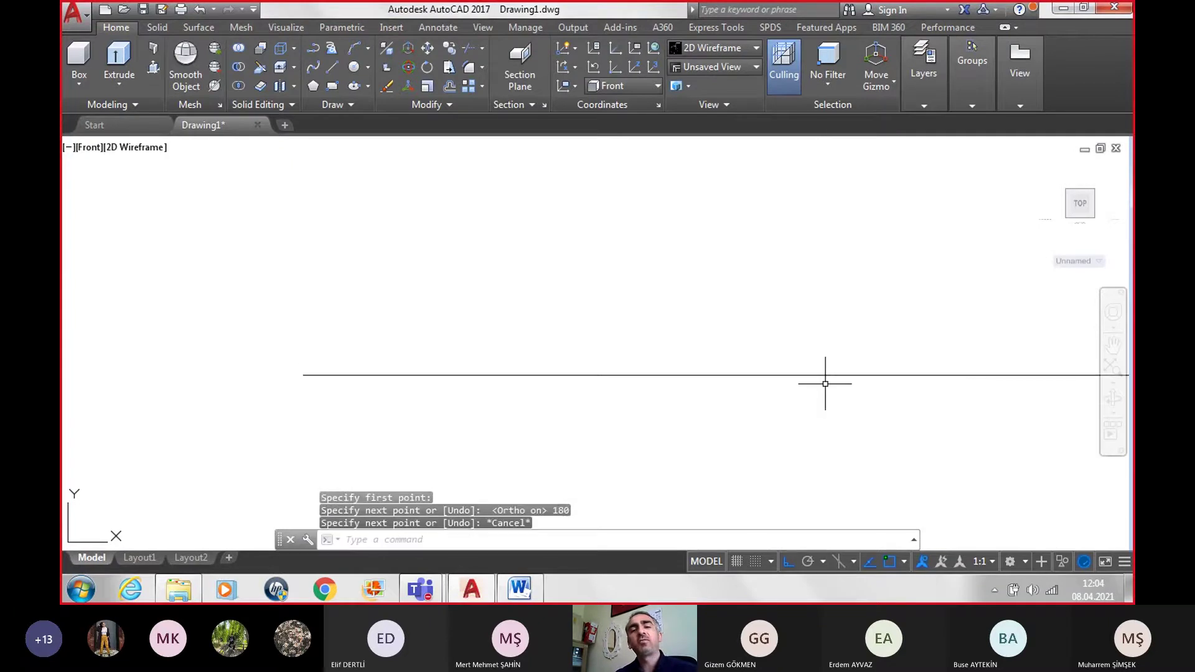
Step: Move the 180 line by its right end toward the middle of the drawing
{"action": "scroll", "coordinate": [825, 380], "scroll_direction": "down", "scroll_amount": 2}
{"action": "scroll", "coordinate": [825, 349], "scroll_direction": "down", "scroll_amount": 2}
{"action": "scroll", "coordinate": [825, 342], "scroll_direction": "down", "scroll_amount": 4}
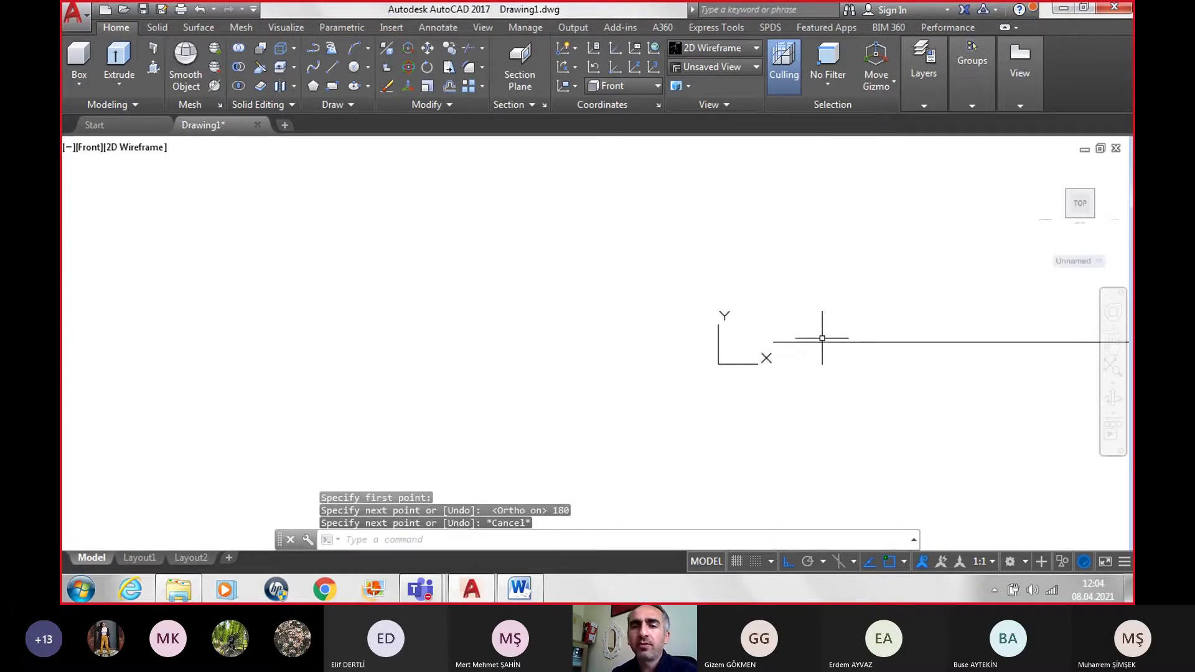
{"action": "scroll", "coordinate": [824, 341], "scroll_direction": "down", "scroll_amount": 2}
{"action": "mouse_move", "coordinate": [825, 341]}
{"action": "middle_mouse_down"}
{"action": "mouse_move", "coordinate": [896, 347]}
{"action": "mouse_move", "coordinate": [147, 400]}
{"action": "mouse_move", "coordinate": [307, 402]}
{"action": "middle_mouse_up"}
{"action": "scroll", "coordinate": [387, 373], "scroll_direction": "down", "scroll_amount": 2}
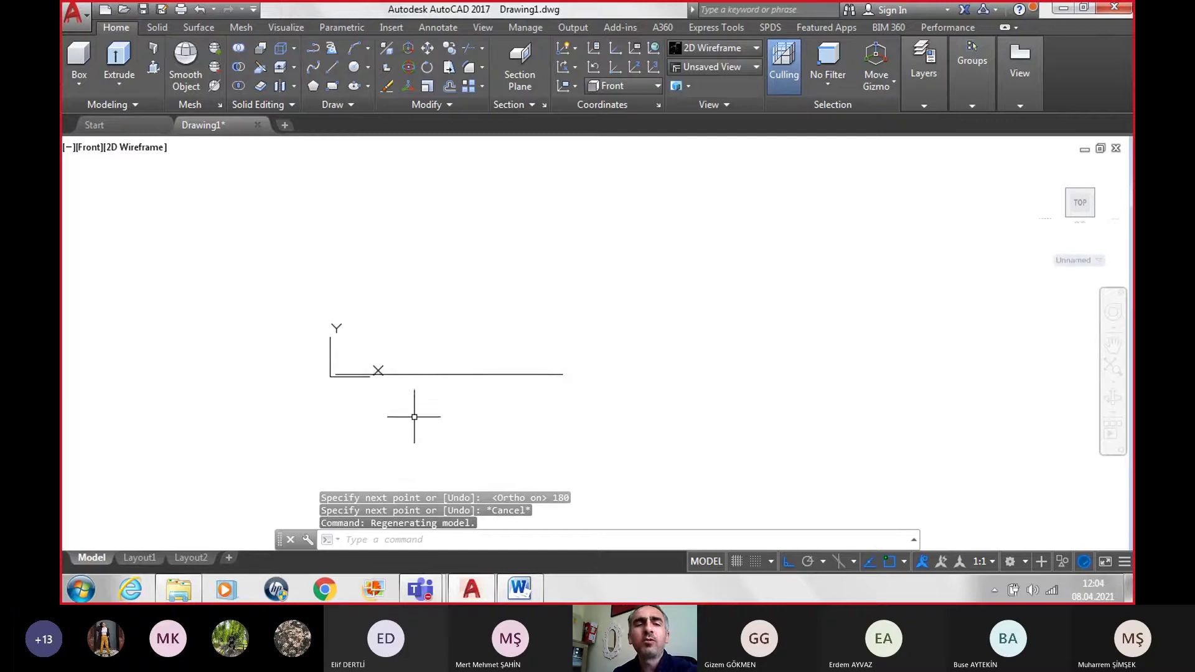
{"action": "left_click", "coordinate": [458, 374]}
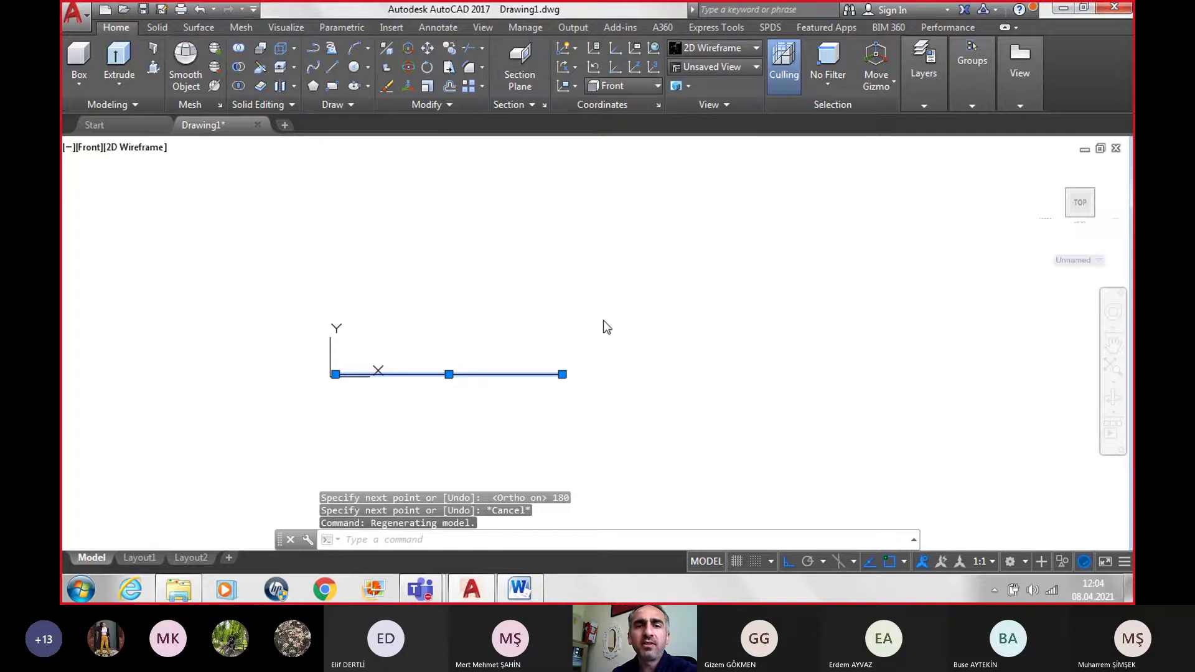
{"action": "type", "text": "m"}
{"action": "key", "text": "Return"}
{"action": "left_click", "coordinate": [562, 374]}
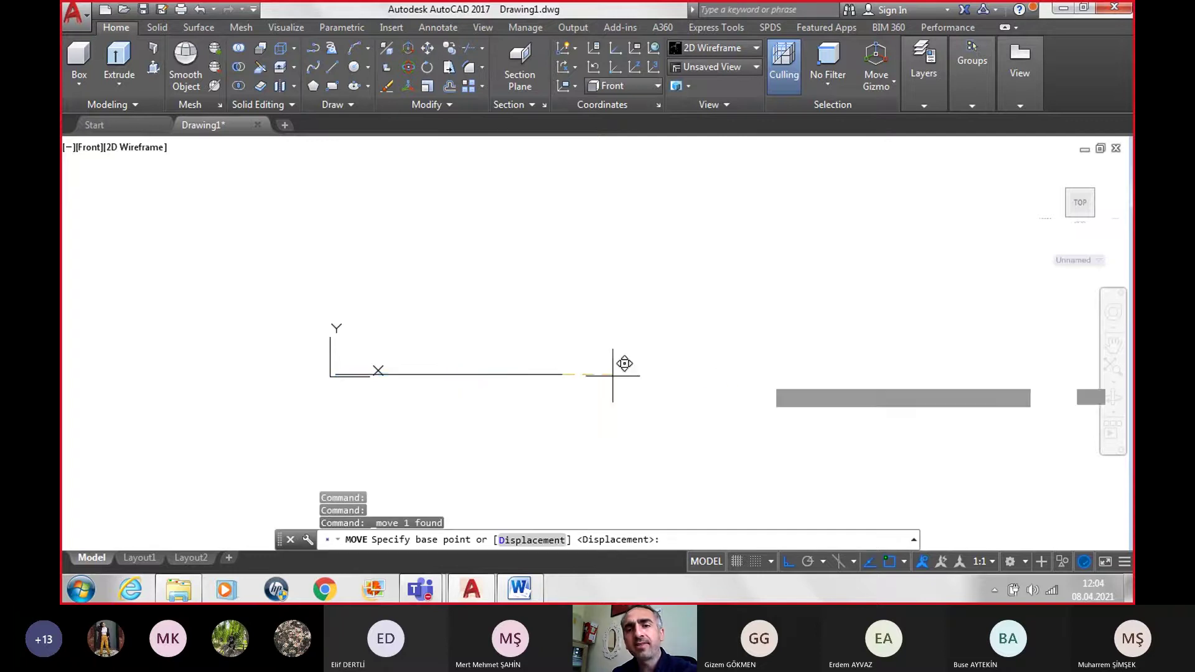
{"action": "left_click", "coordinate": [1071, 351]}
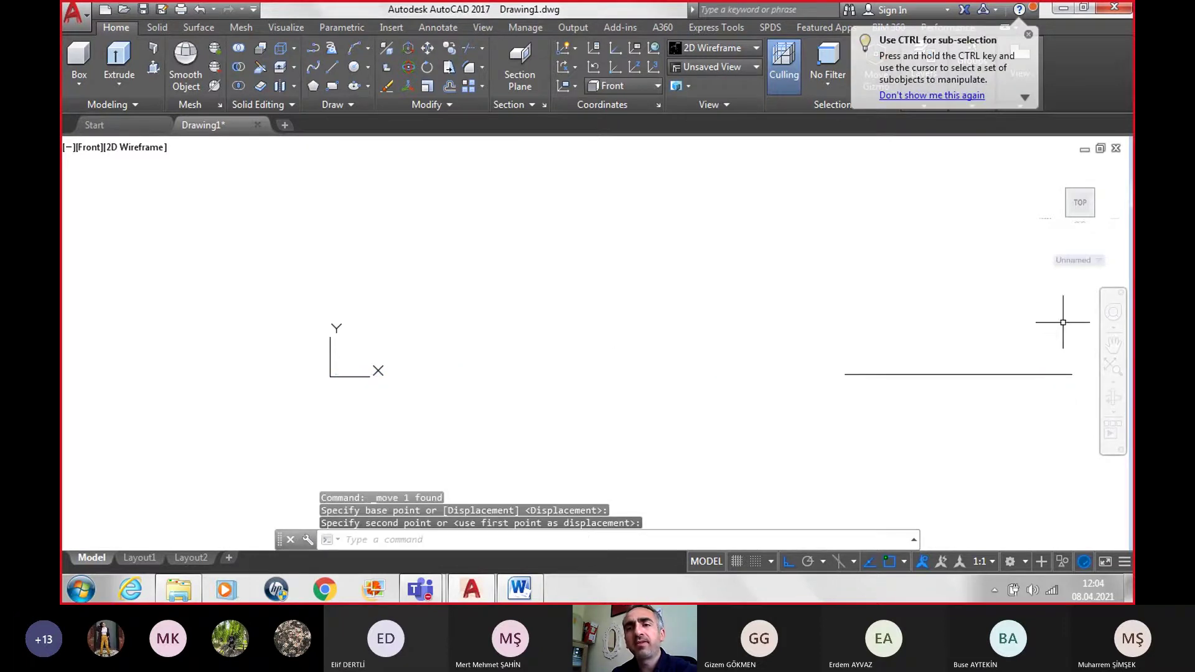
Step: Re-centre the view, check the Word reference, and return to AutoCAD
{"action": "middle_click_drag", "start_coordinate": [1063, 318], "coordinate": [1036, 317]}
{"action": "middle_click", "coordinate": [699, 352]}
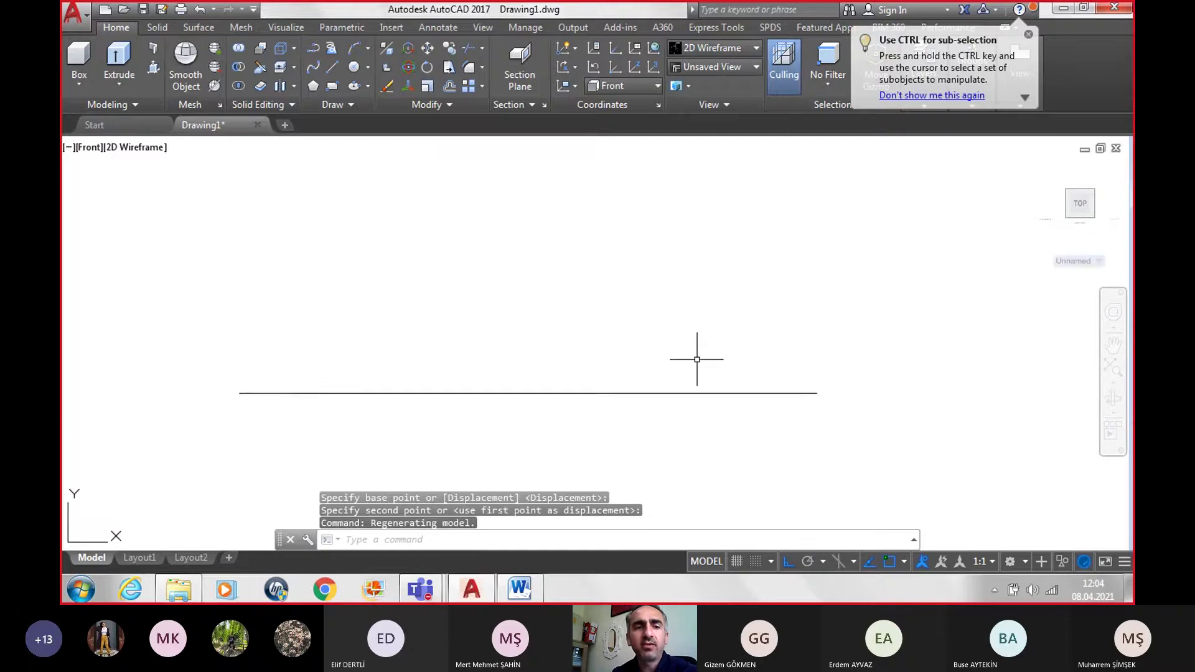
{"action": "scroll", "coordinate": [699, 343], "scroll_direction": "up", "scroll_amount": 1}
{"action": "scroll", "coordinate": [699, 343], "scroll_direction": "down", "scroll_amount": 1}
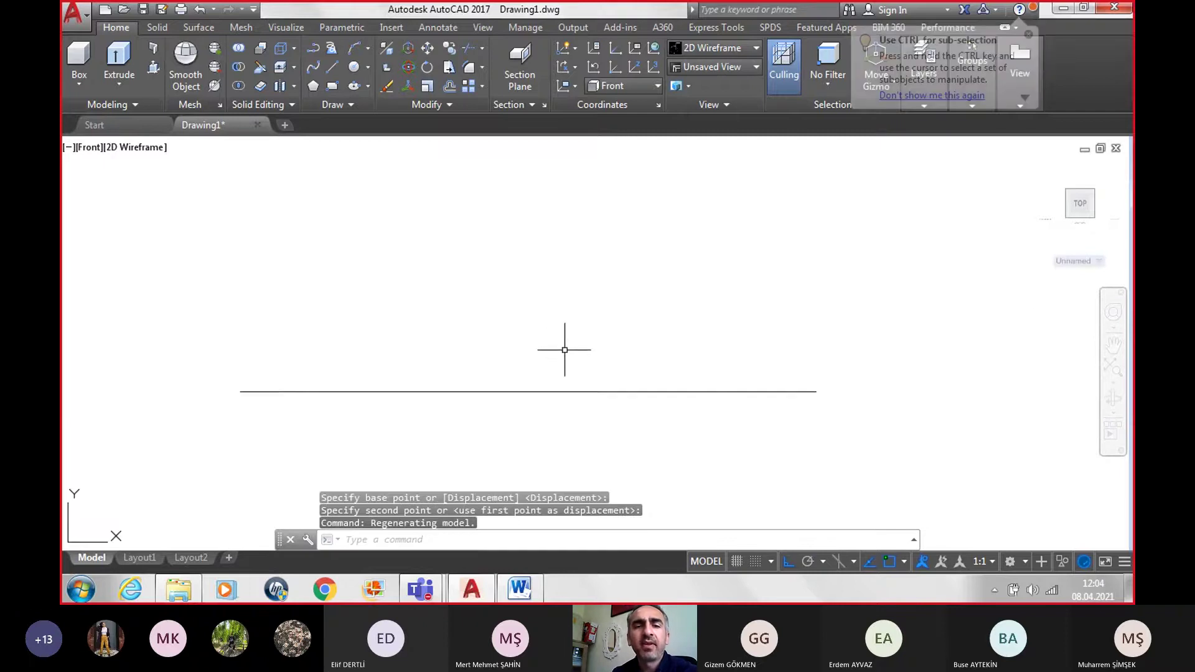
{"action": "middle_click_drag", "start_coordinate": [565, 347], "coordinate": [642, 374]}
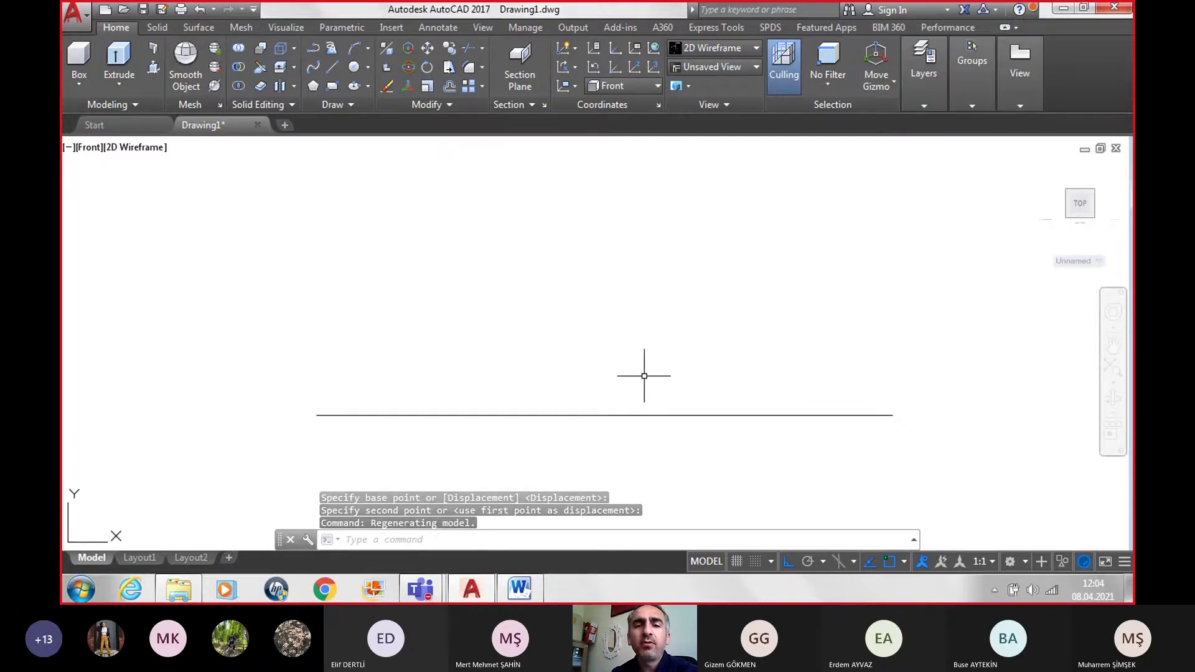
{"action": "left_click", "coordinate": [519, 588]}
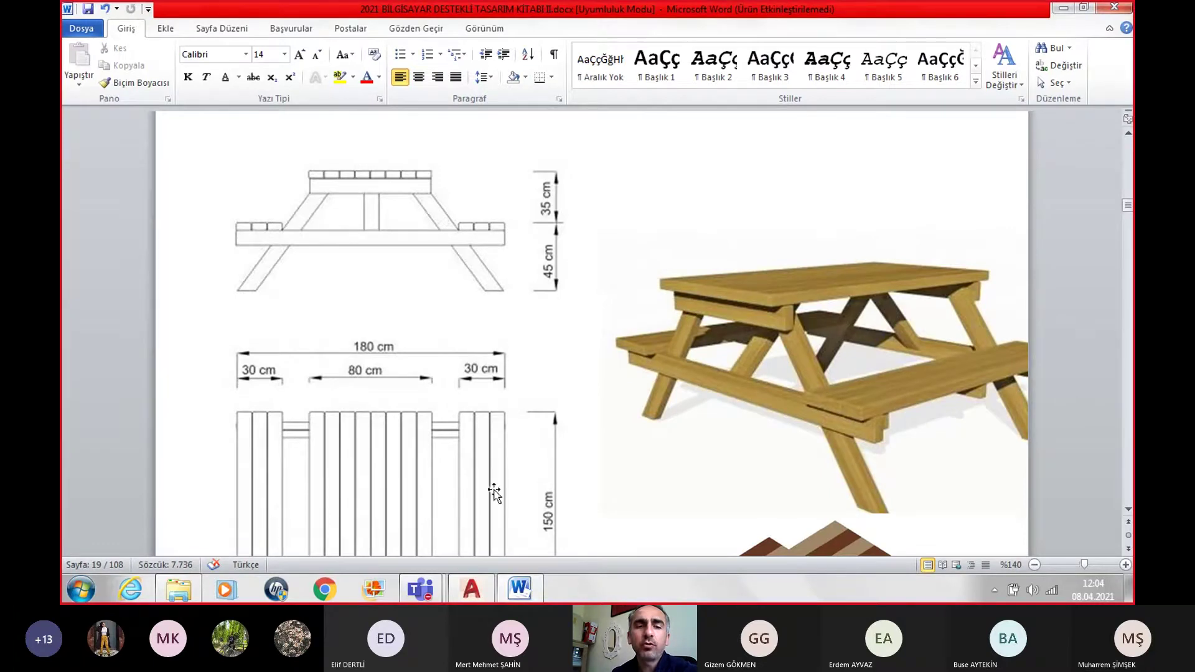
{"action": "left_click", "coordinate": [519, 588]}
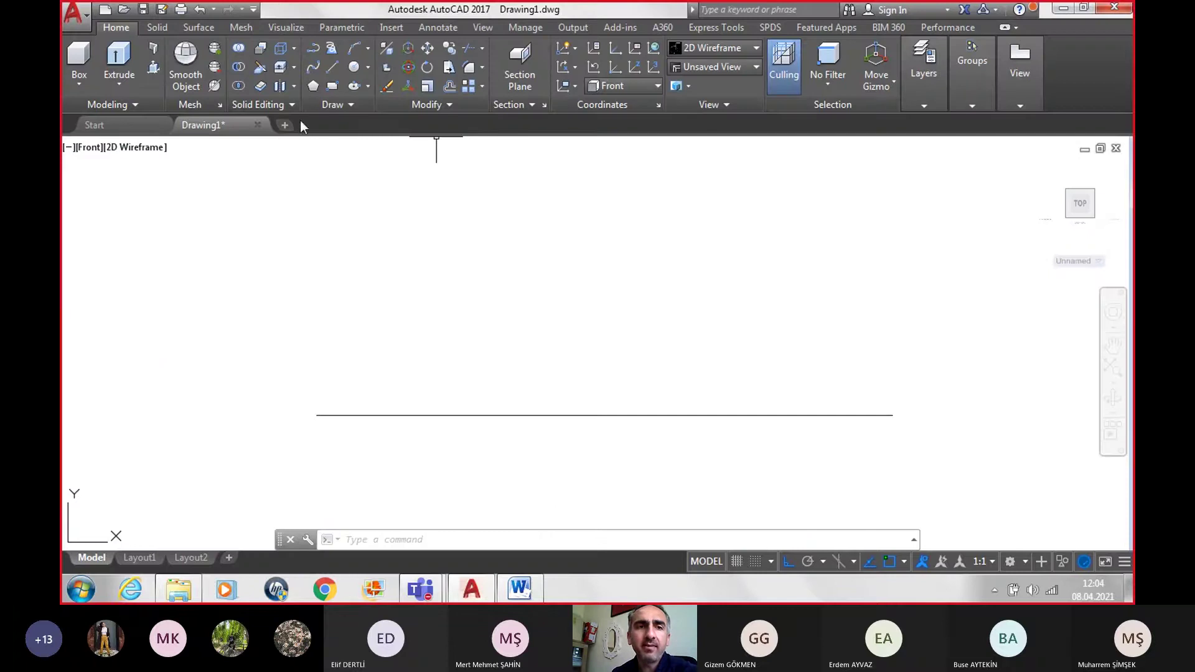
Step: Draw an 80-unit vertical line up from the base line's midpoint
{"action": "left_click", "coordinate": [330, 73]}
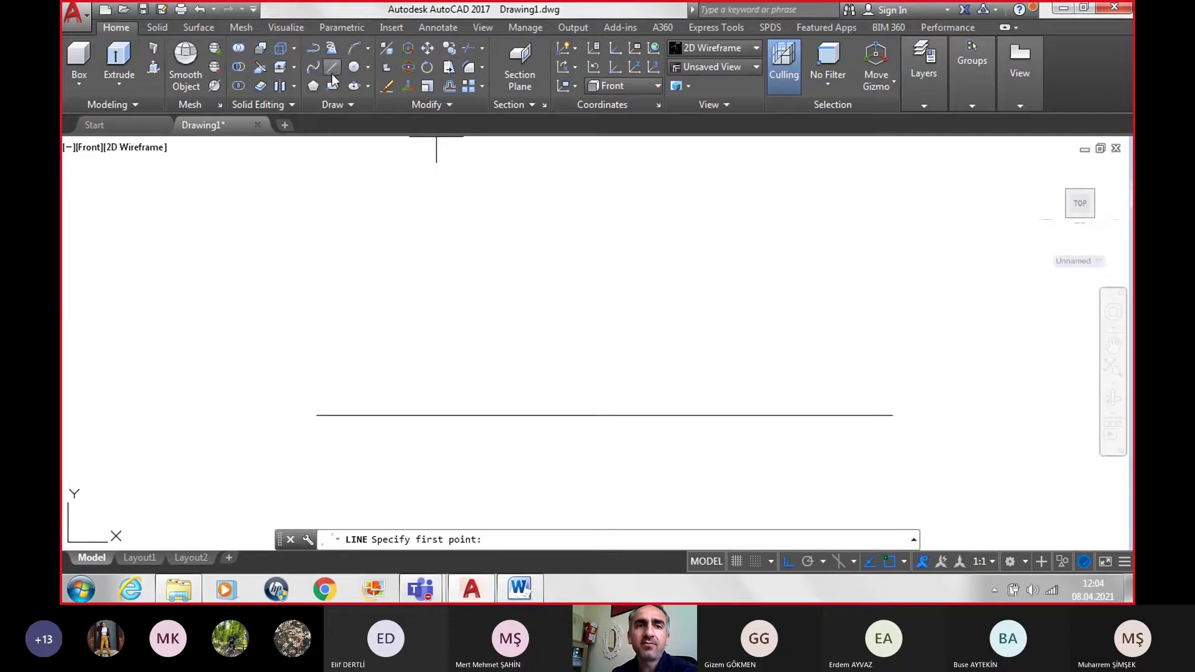
{"action": "left_click", "coordinate": [604, 415]}
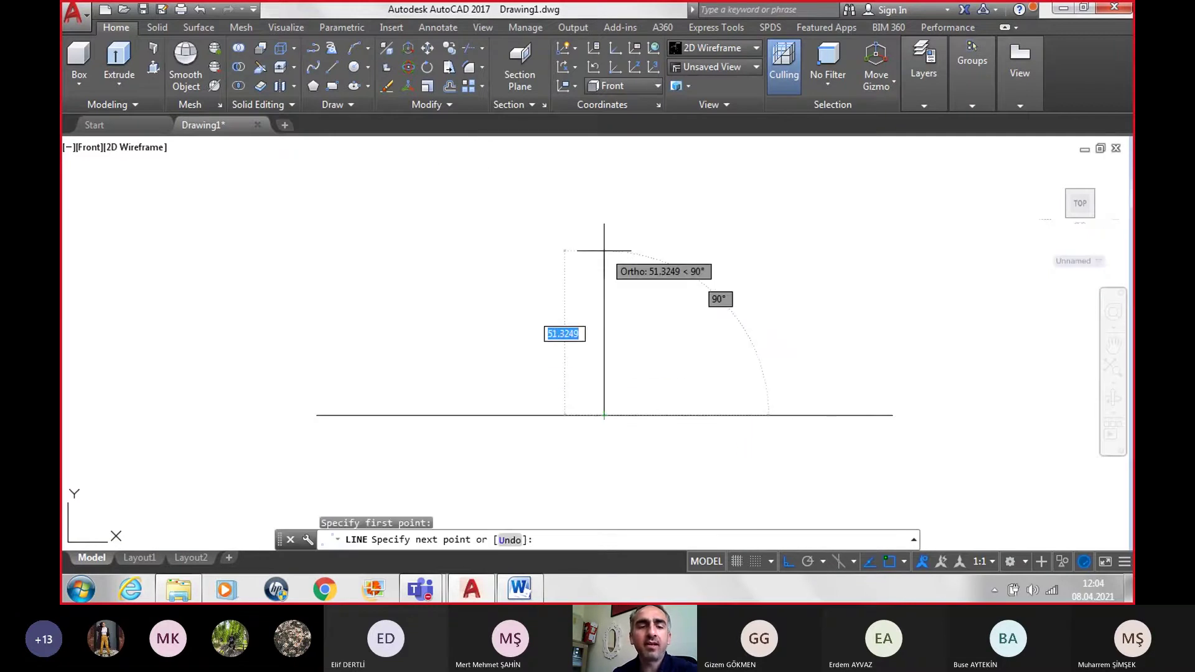
{"action": "type", "text": "80"}
{"action": "key", "text": "Return"}
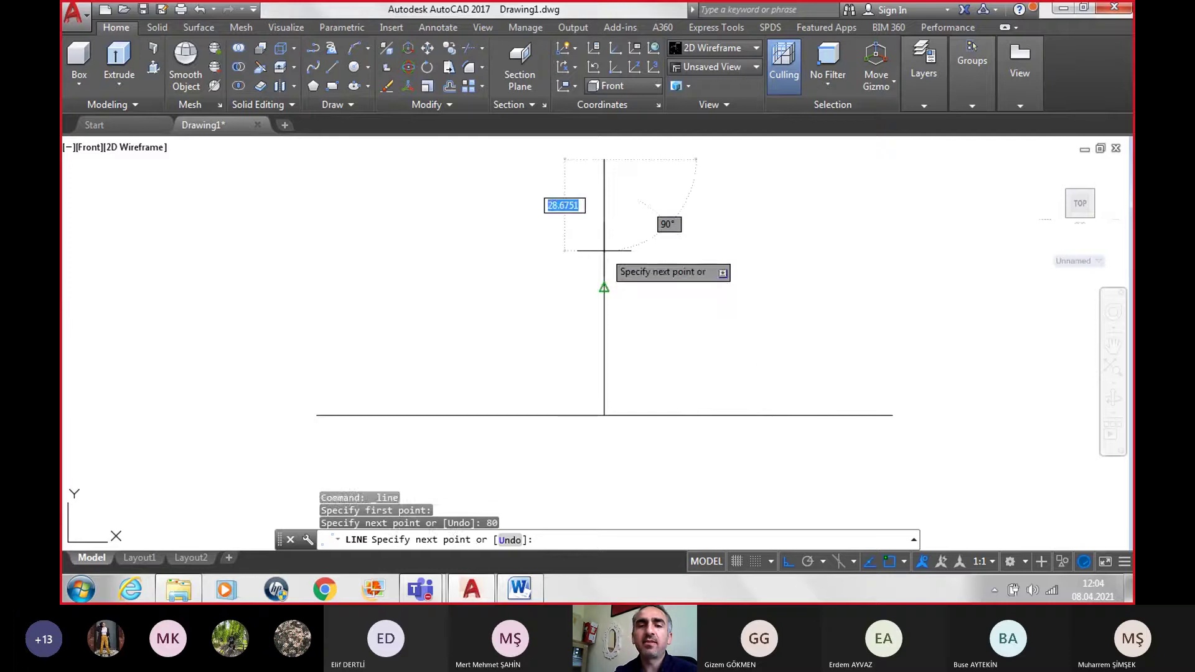
{"action": "key", "text": "Return"}
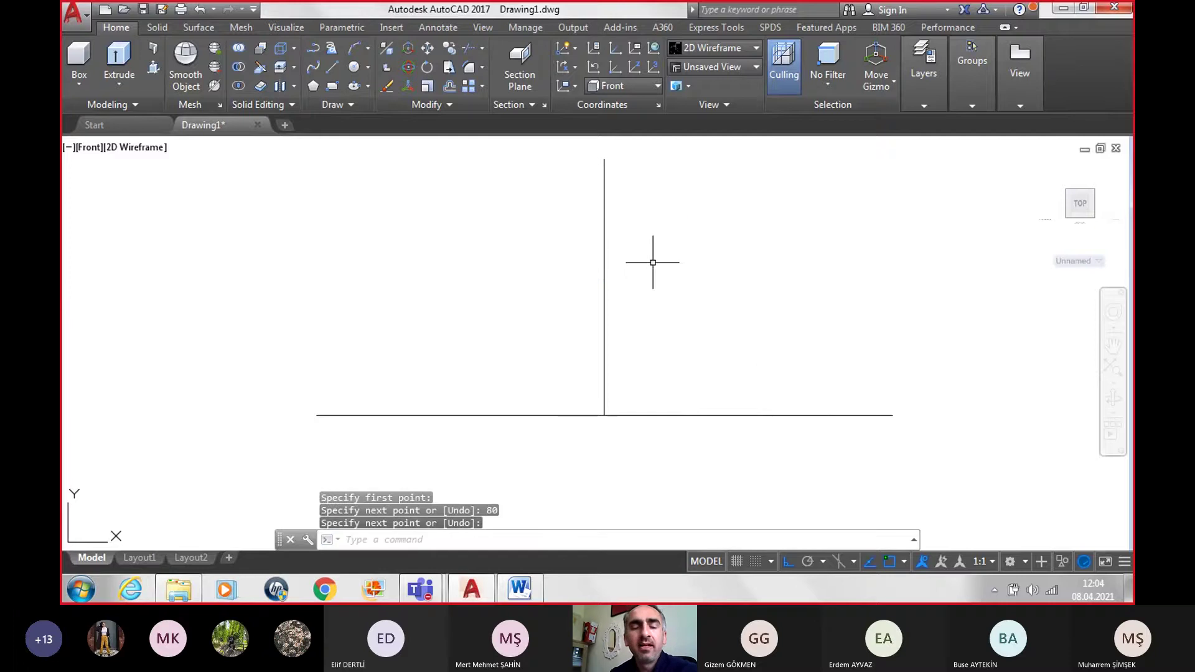
Step: Adjust the view and bring up the Word picnic table reference
{"action": "scroll", "coordinate": [712, 239], "scroll_direction": "down", "scroll_amount": 2}
{"action": "scroll", "coordinate": [712, 239], "scroll_direction": "up", "scroll_amount": 2}
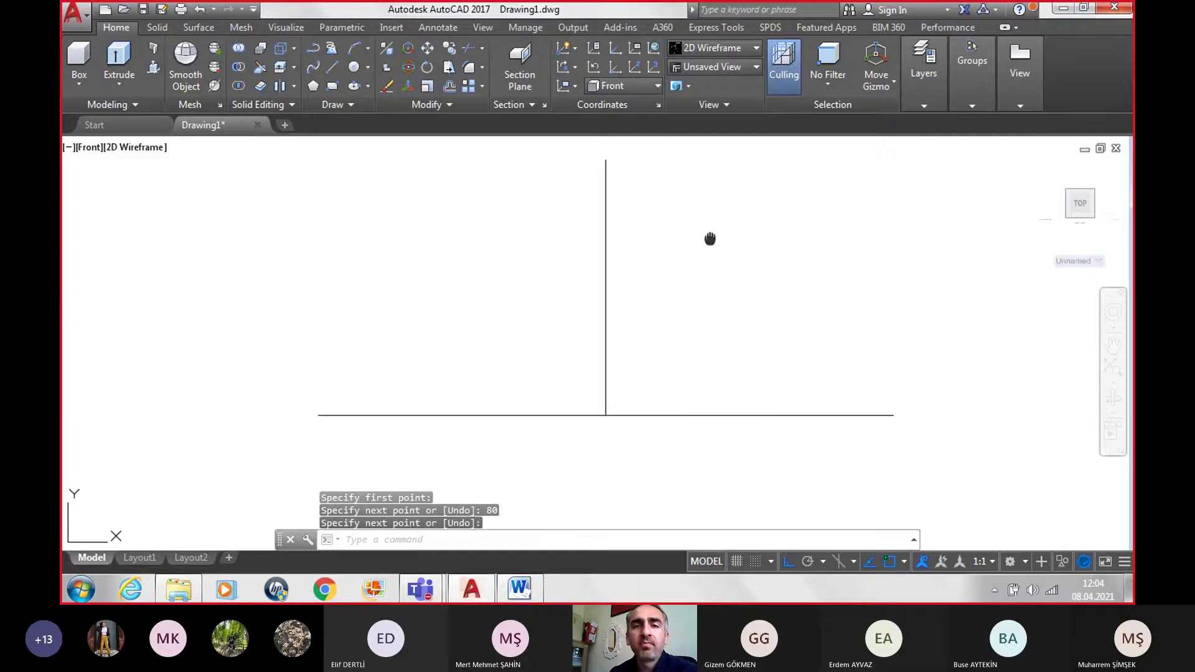
{"action": "middle_click_drag", "start_coordinate": [710, 238], "coordinate": [669, 275]}
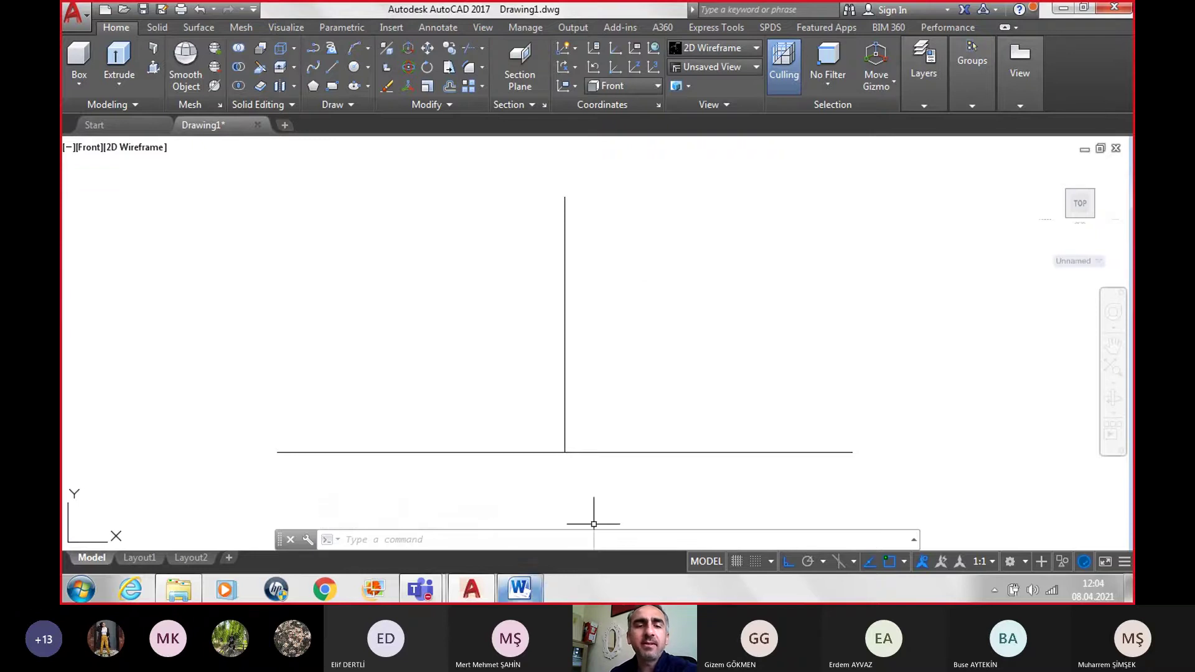
{"action": "left_click", "coordinate": [519, 588]}
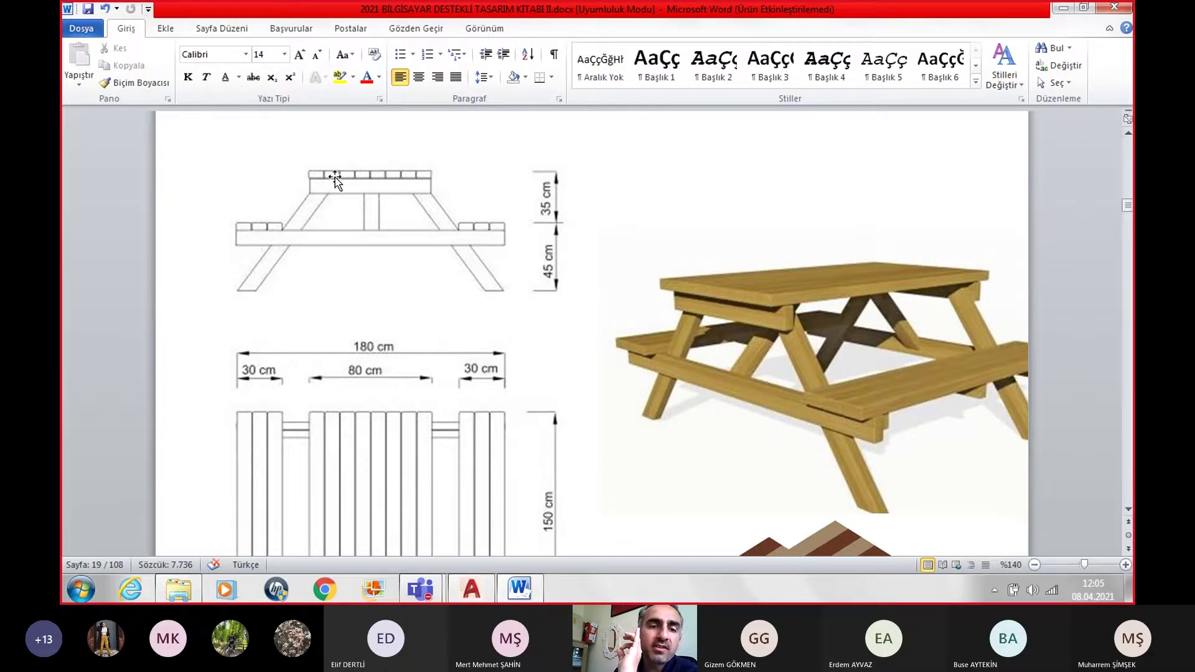
Step: Back in AutoCAD, draw a 10 by 5 rectangle hanging from the vertical line's top and select it
{"action": "left_click", "coordinate": [471, 588]}
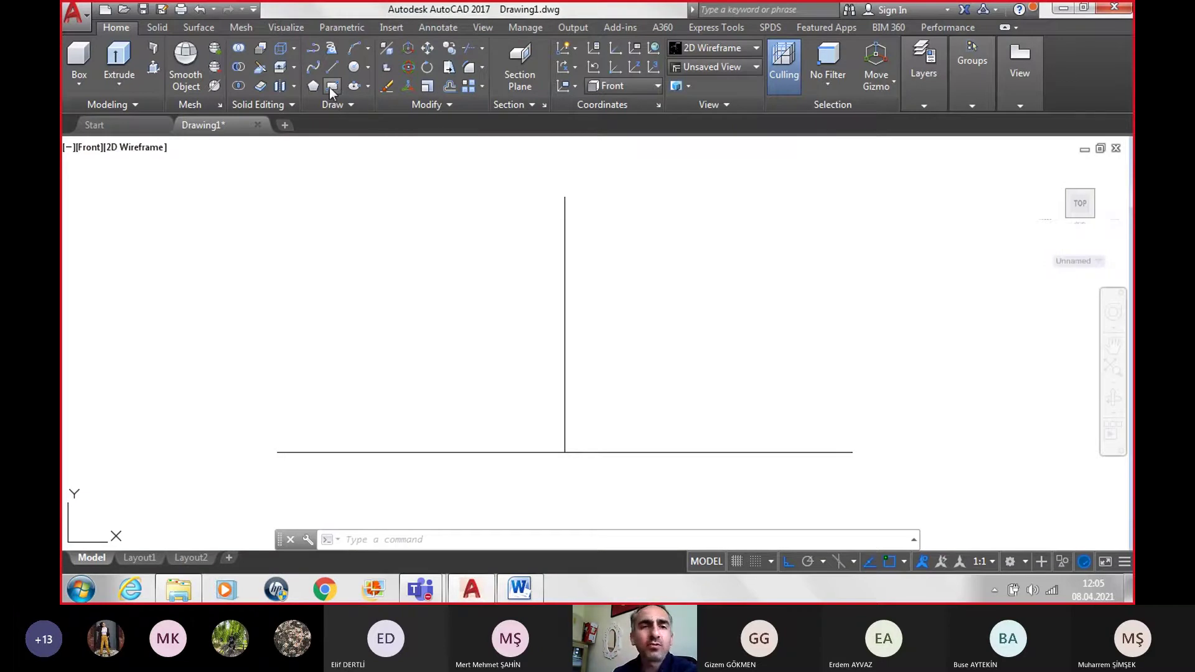
{"action": "left_click", "coordinate": [331, 87]}
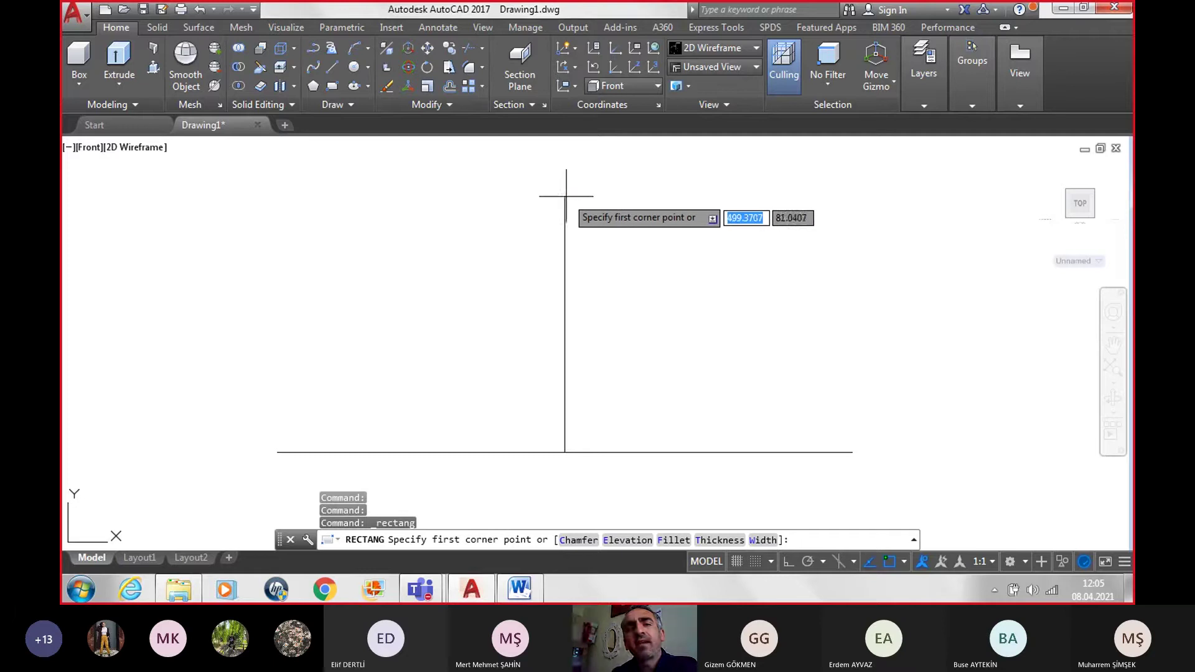
{"action": "left_click", "coordinate": [565, 197]}
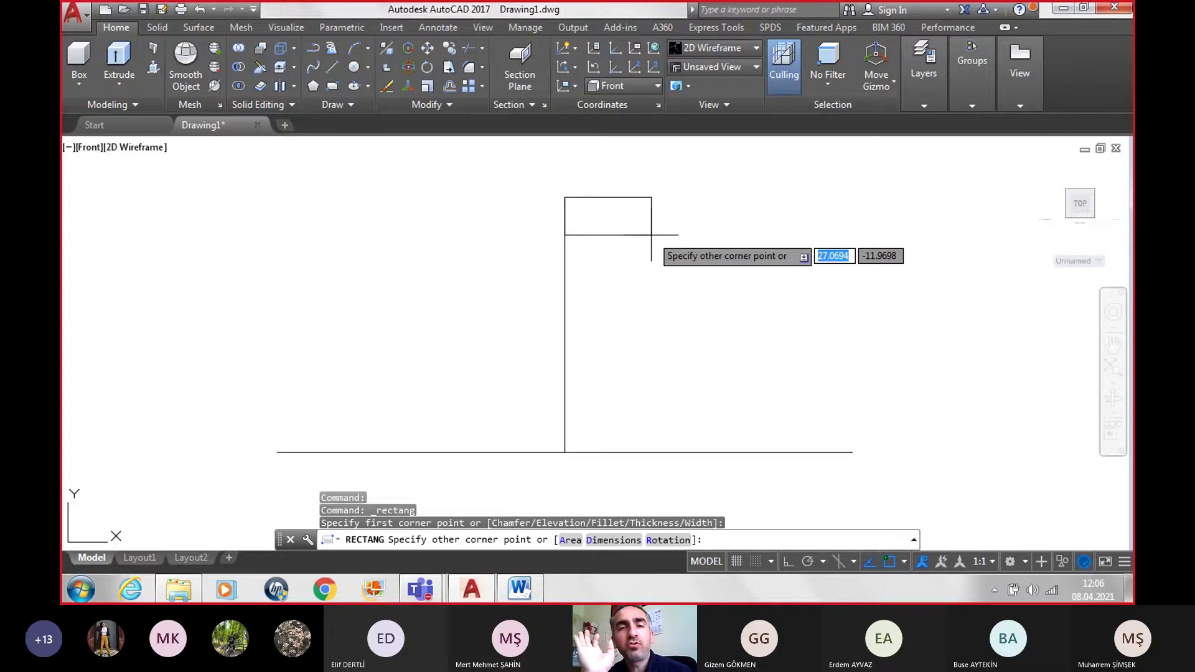
{"action": "type", "text": "10"}
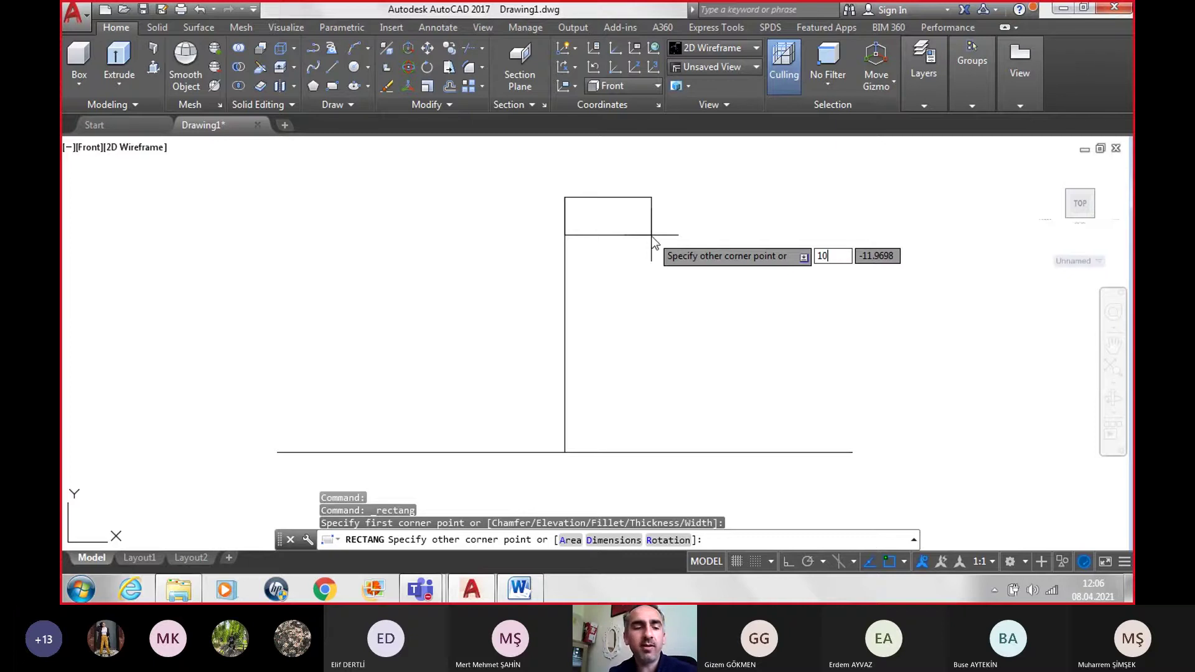
{"action": "key", "text": "Tab"}
{"action": "type", "text": "-"}
{"action": "key", "text": "Return"}
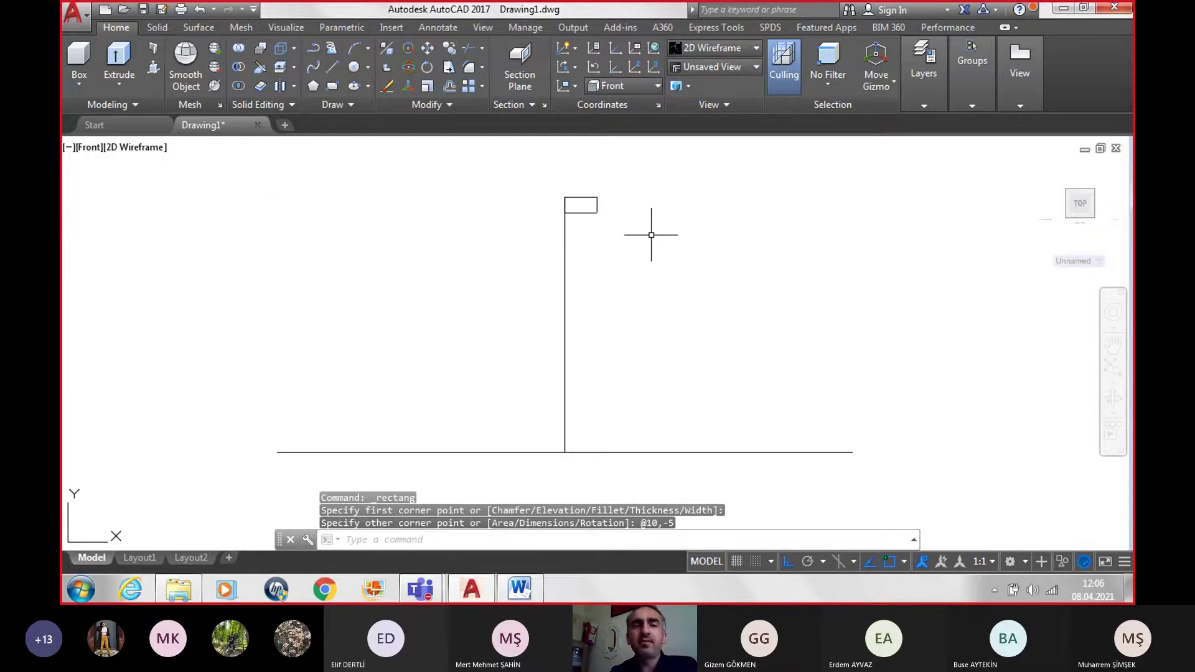
{"action": "left_click", "coordinate": [597, 201]}
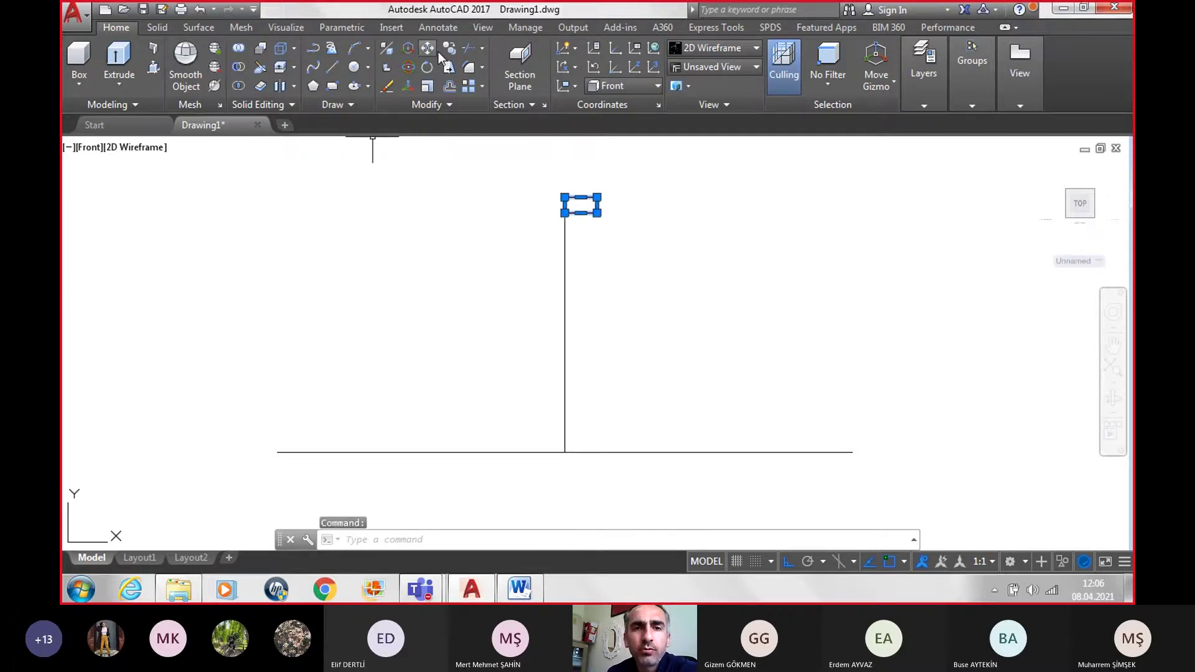
Step: Copy the plank rectangle rightward into a row of four, then window-select all four
{"action": "left_click", "coordinate": [448, 49]}
{"action": "left_click", "coordinate": [565, 197]}
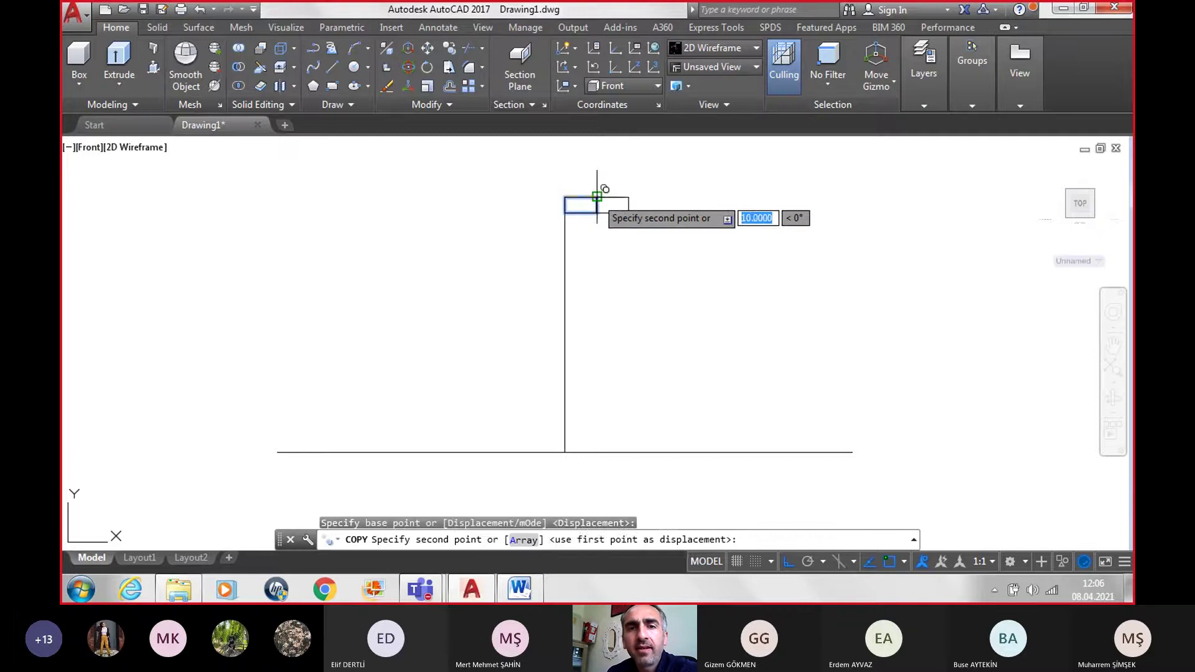
{"action": "left_click", "coordinate": [597, 198]}
{"action": "left_click", "coordinate": [629, 198]}
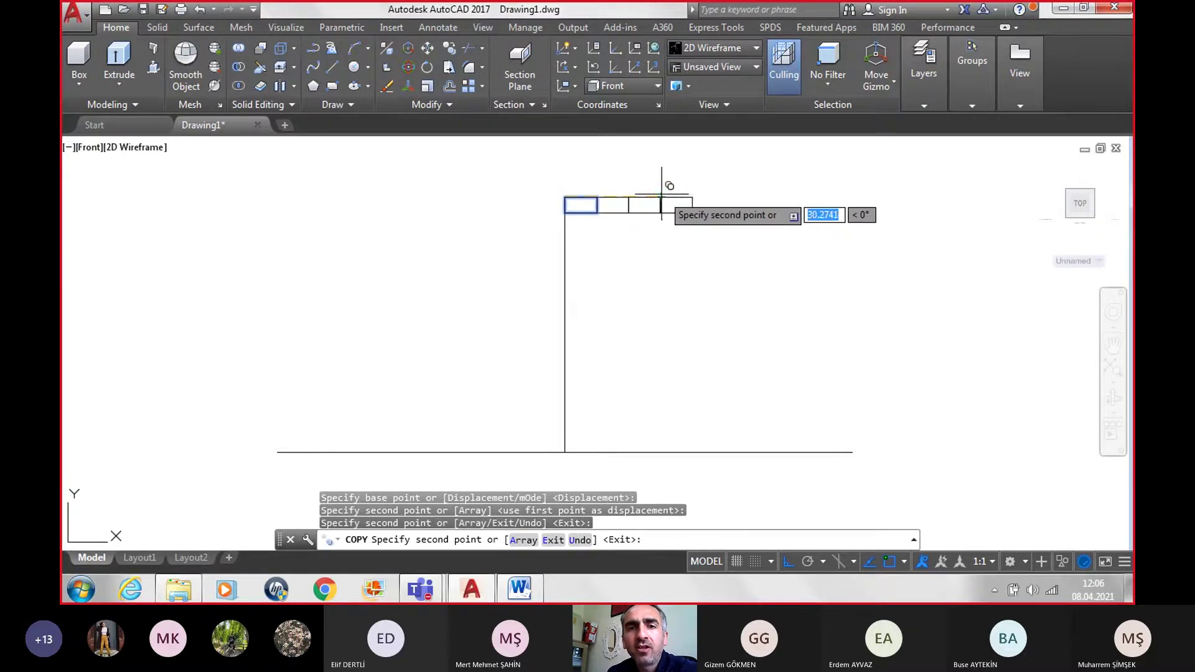
{"action": "key", "text": "Escape"}
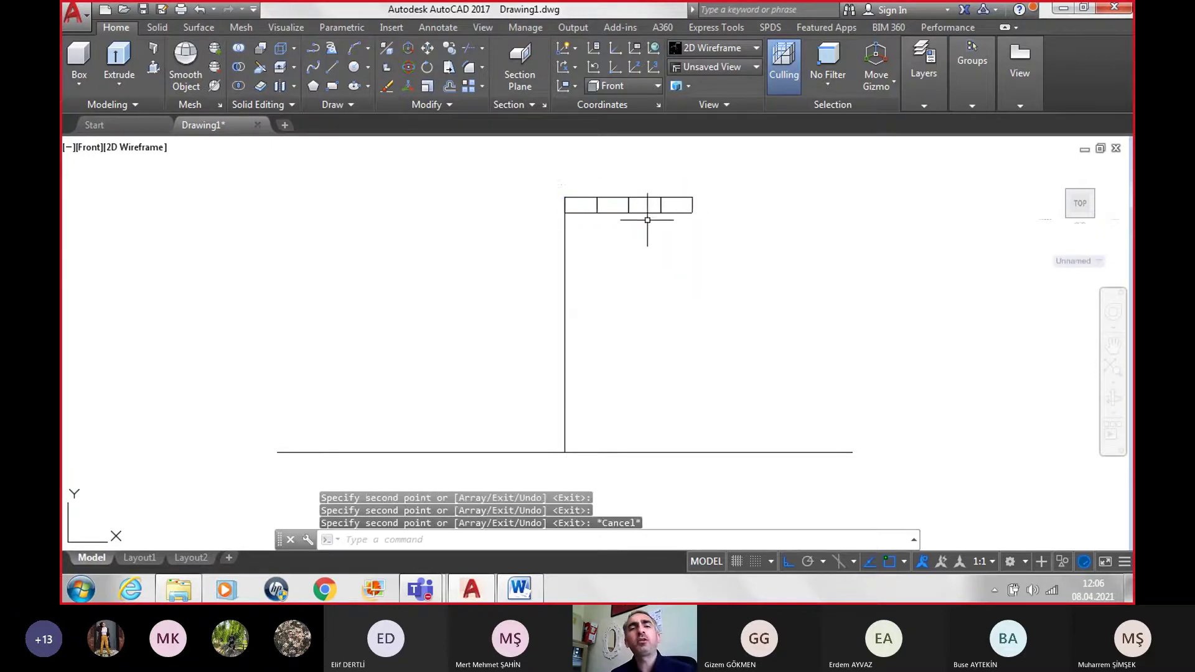
{"action": "left_click", "coordinate": [515, 168]}
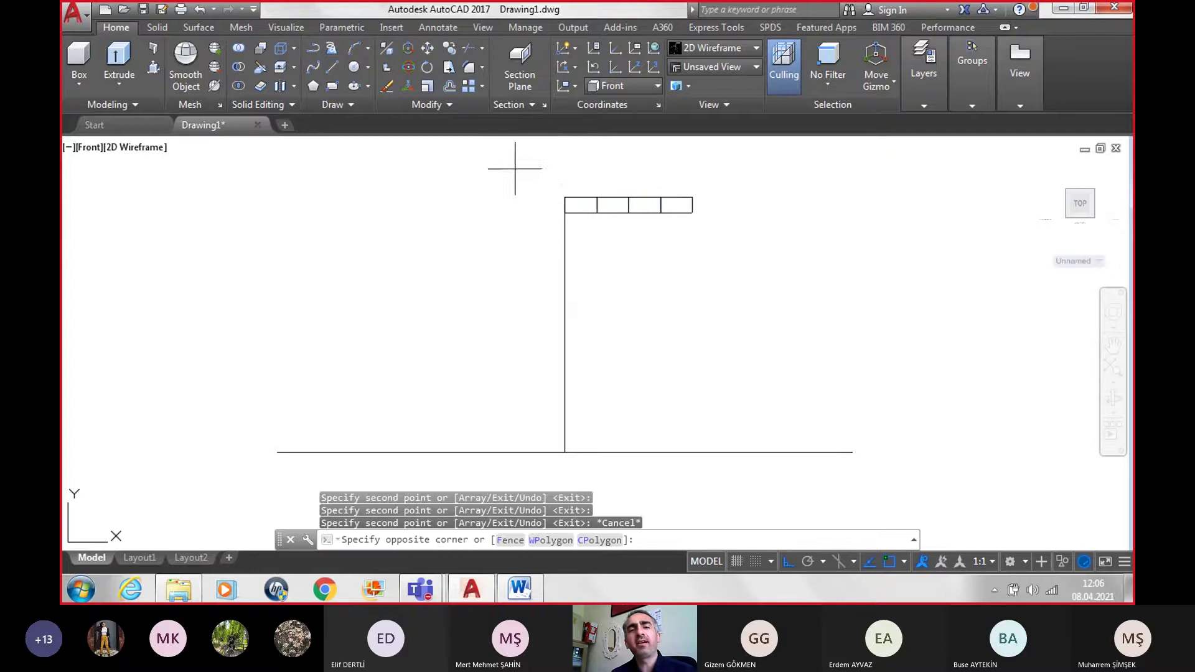
{"action": "left_click", "coordinate": [741, 228]}
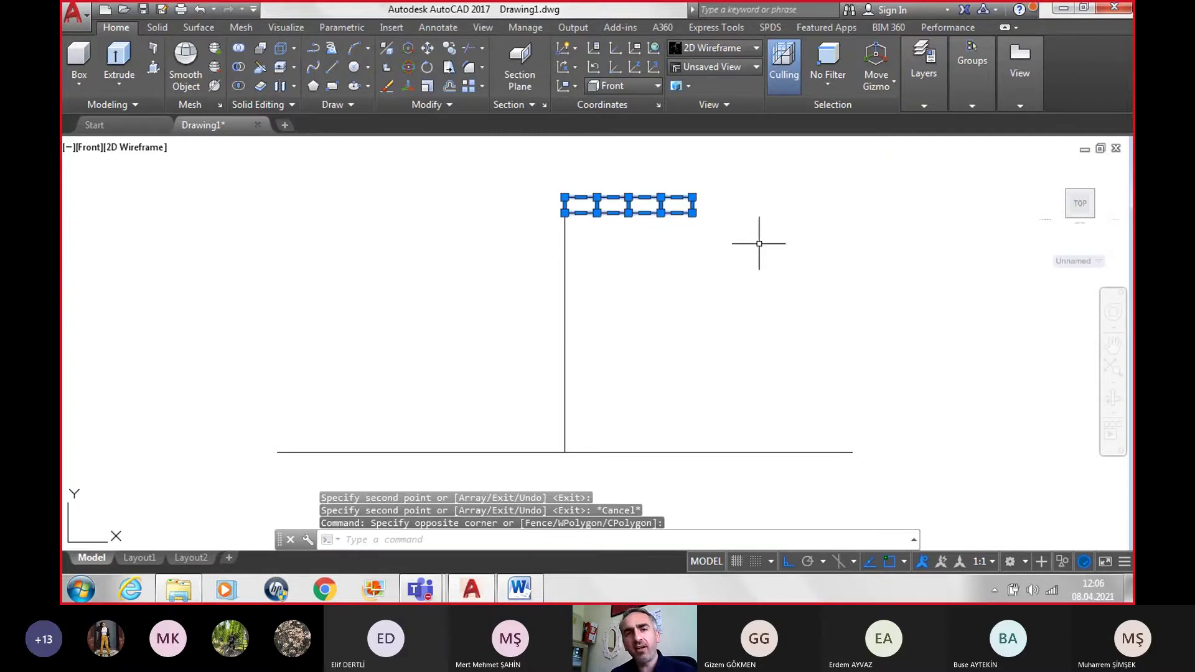
{"action": "left_click", "coordinate": [450, 106]}
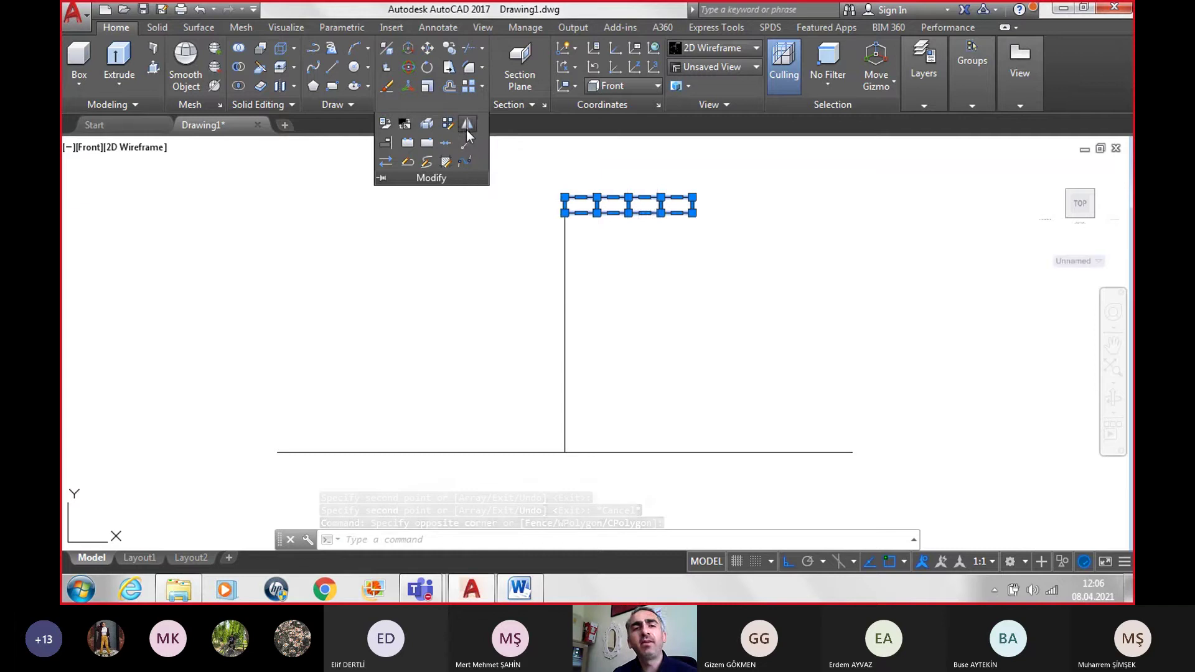
Step: Mirror the four planks about the vertical post keeping the originals, then view the Word reference
{"action": "left_click", "coordinate": [467, 128]}
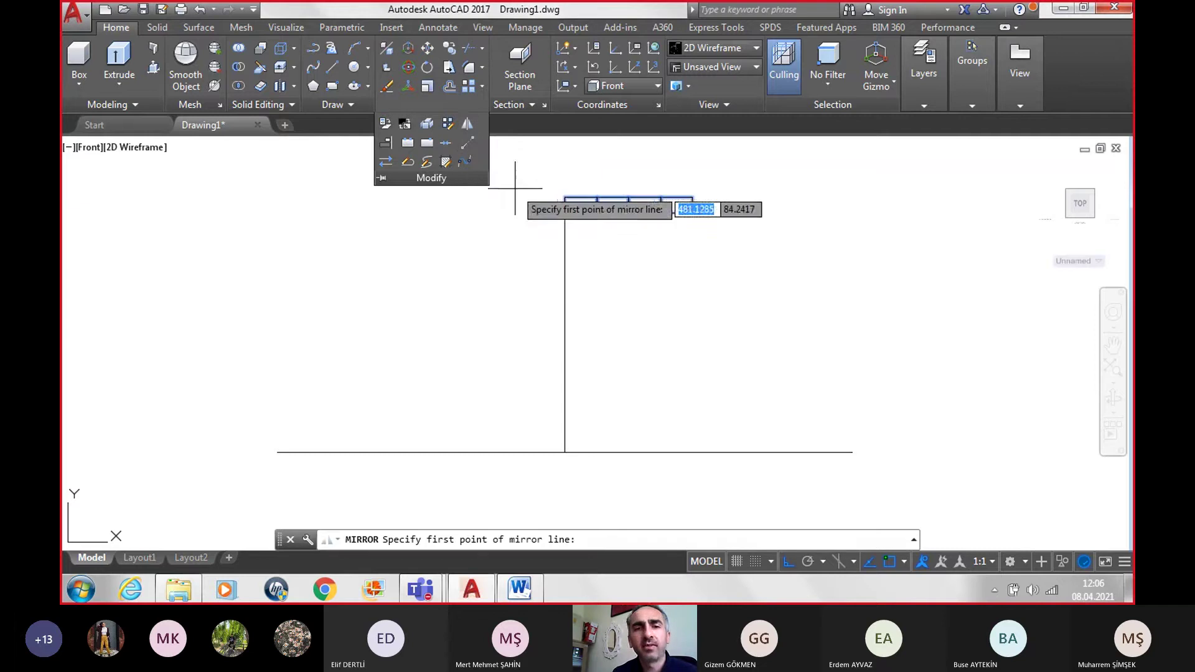
{"action": "left_click", "coordinate": [564, 197]}
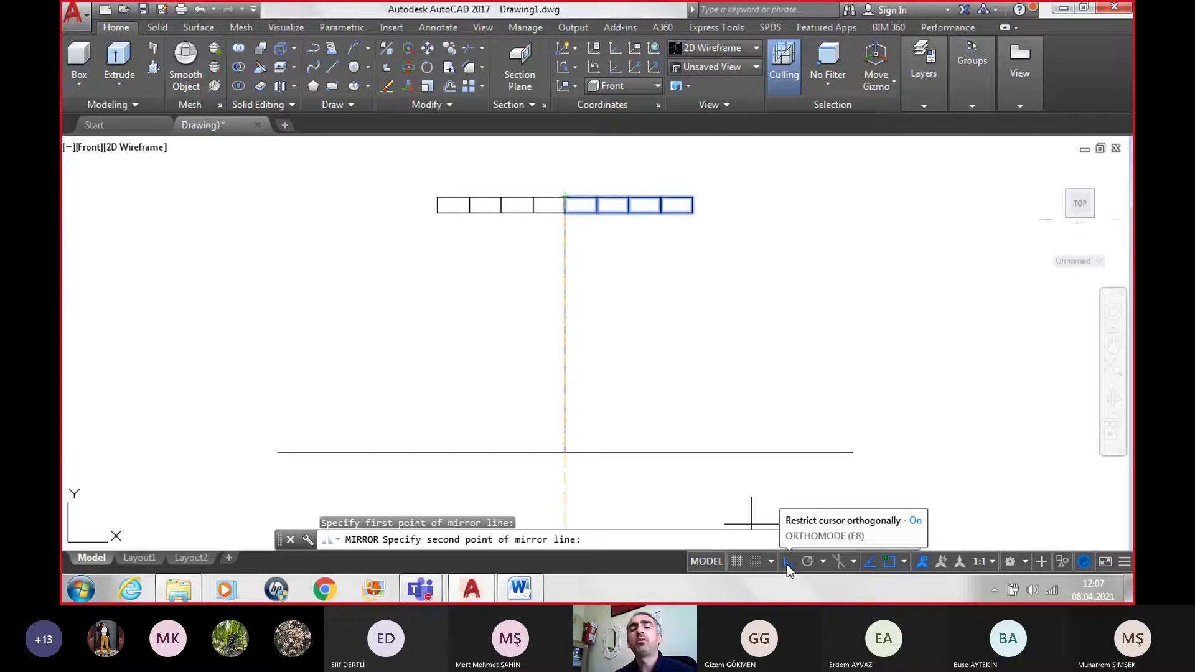
{"action": "left_click", "coordinate": [706, 362]}
{"action": "key", "text": "Return"}
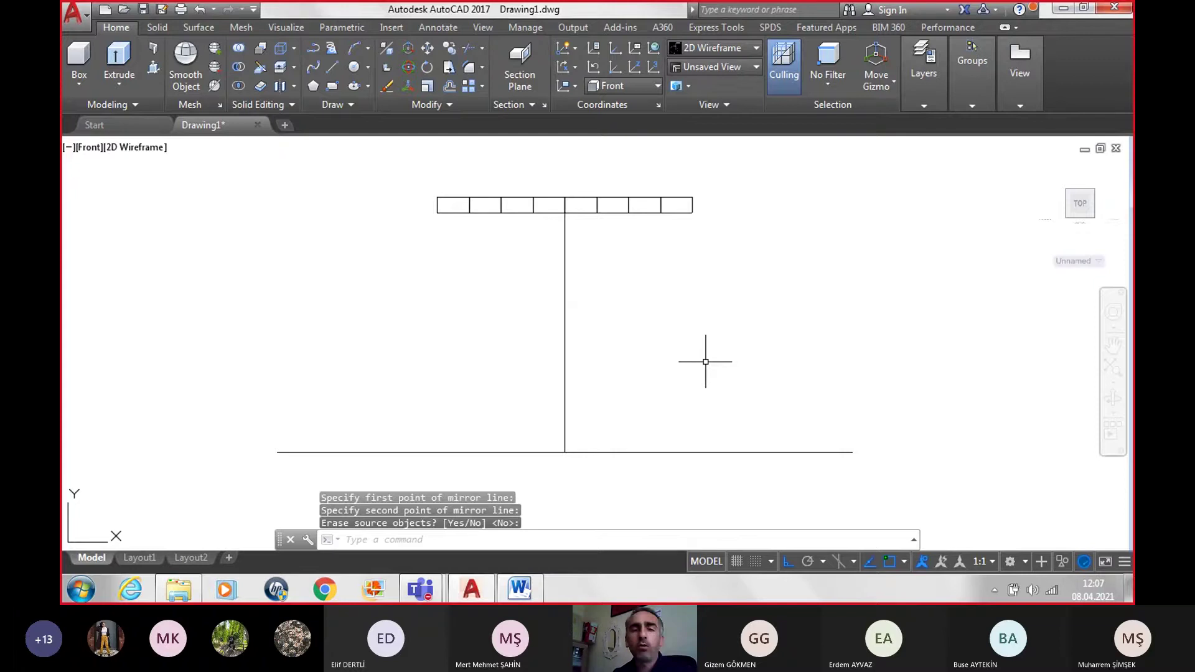
{"action": "left_click", "coordinate": [519, 588]}
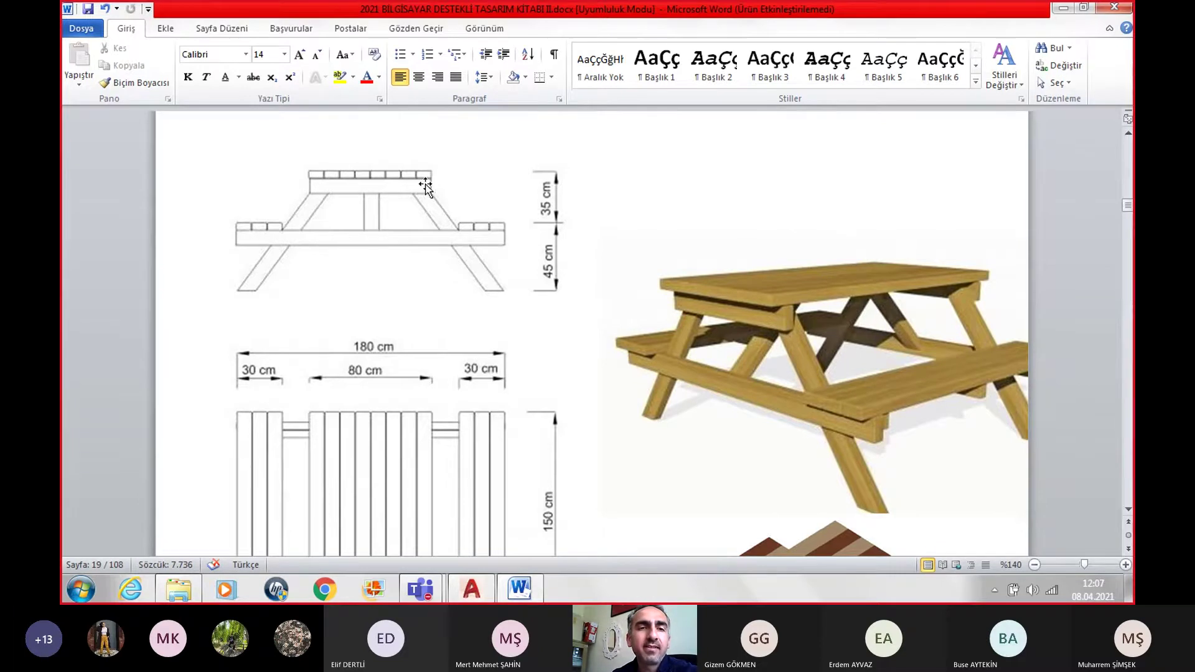
Step: Draw an 80 by 10 rectangle from the planks' lower-left corner, beneath the tabletop row
{"action": "left_click", "coordinate": [529, 599]}
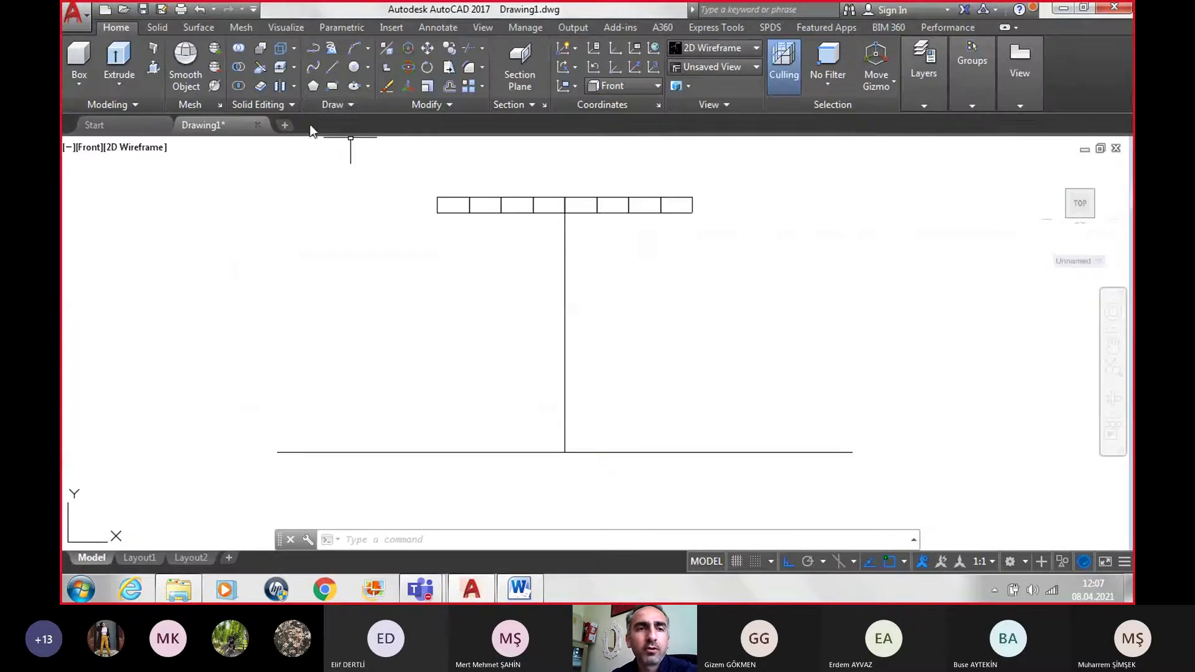
{"action": "left_click", "coordinate": [332, 86]}
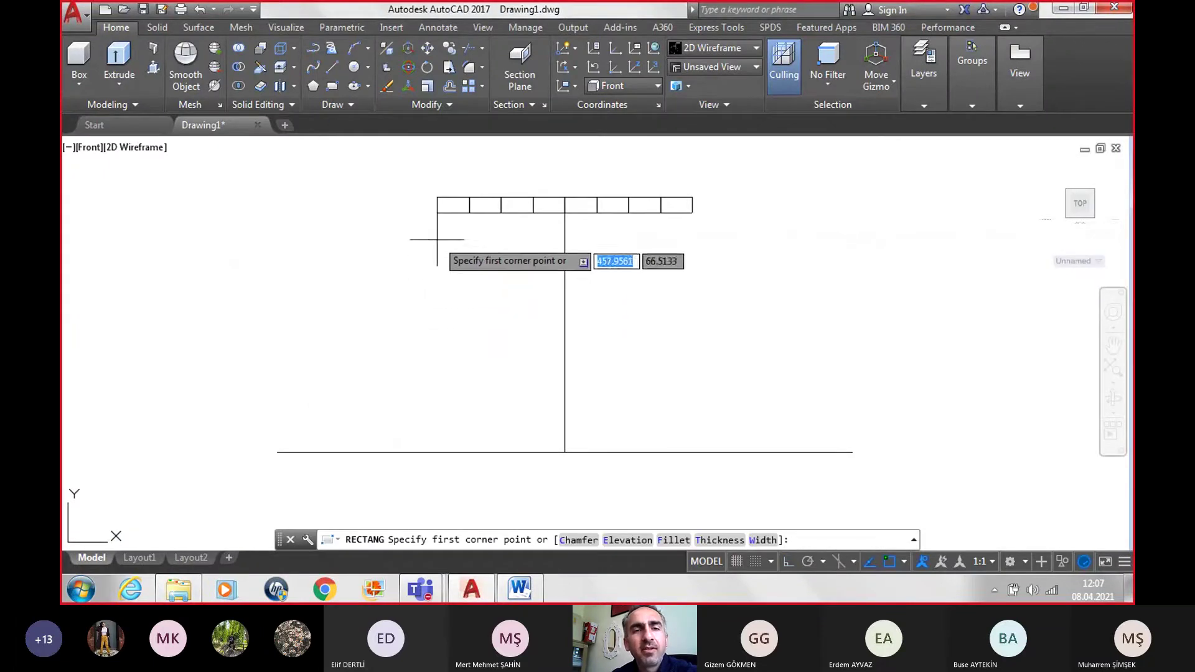
{"action": "left_click", "coordinate": [436, 213]}
{"action": "type", "text": "-10"}
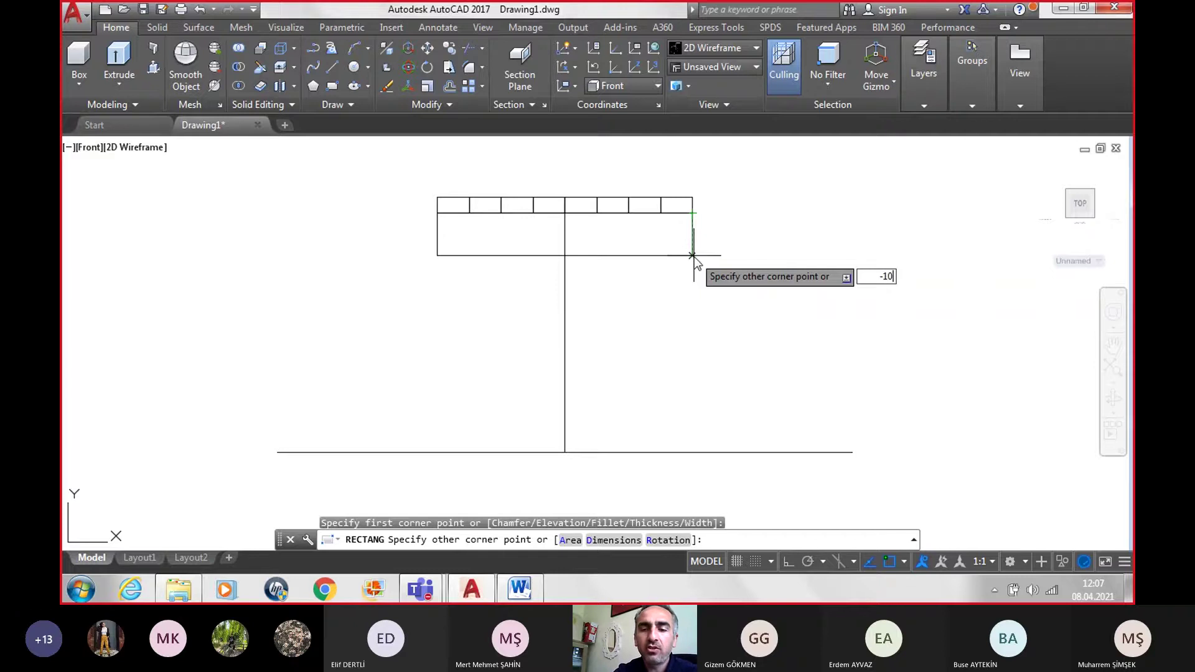
{"action": "key", "text": "Return"}
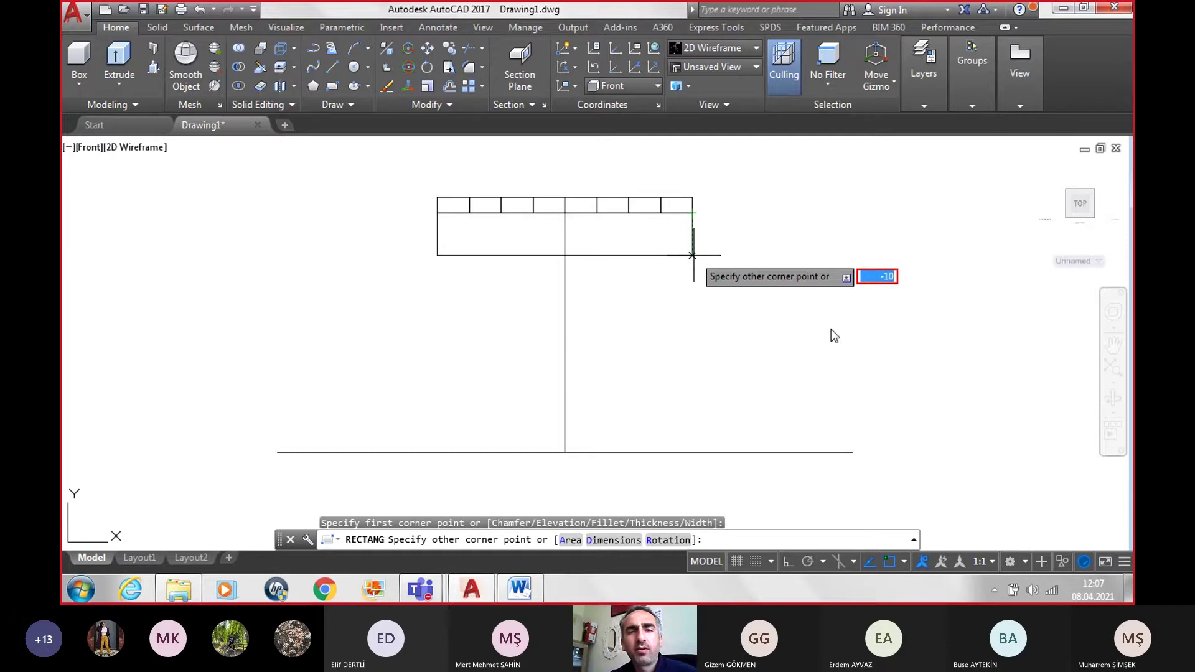
{"action": "key", "text": "Escape"}
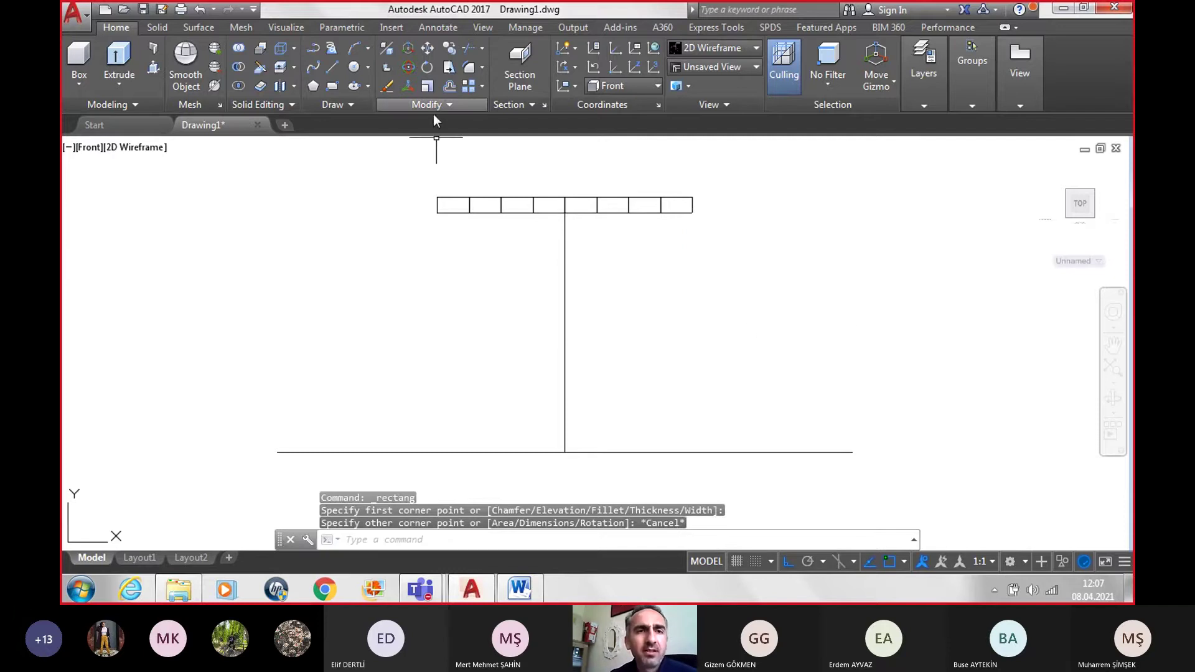
{"action": "left_click", "coordinate": [332, 90]}
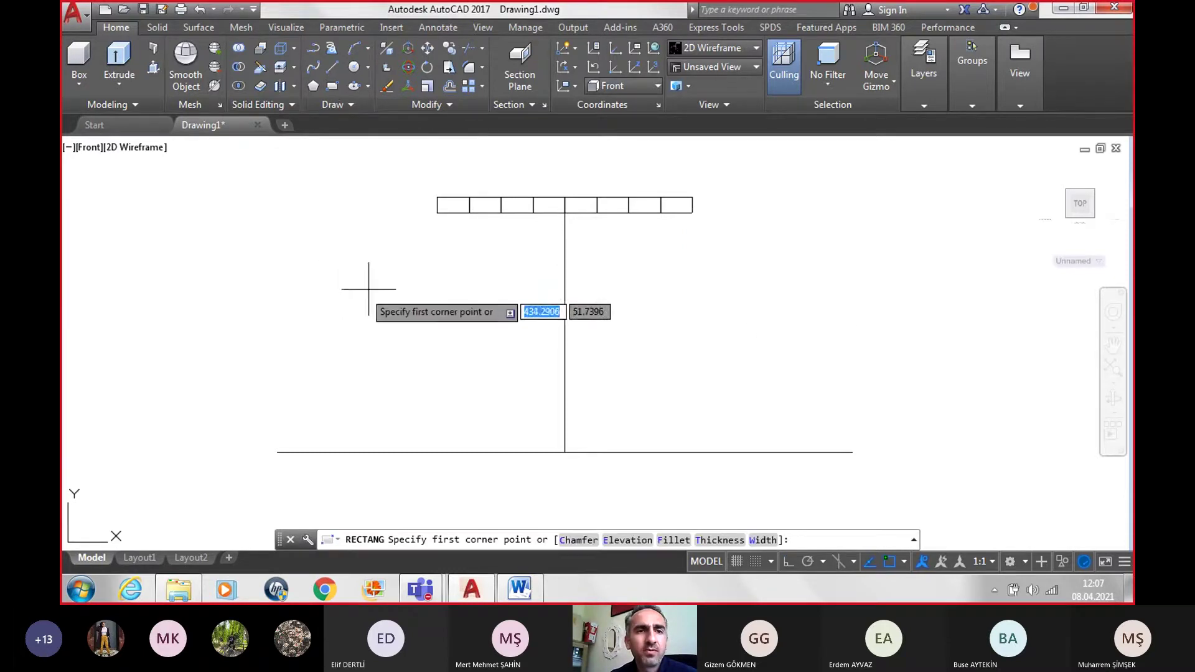
{"action": "left_click", "coordinate": [437, 213]}
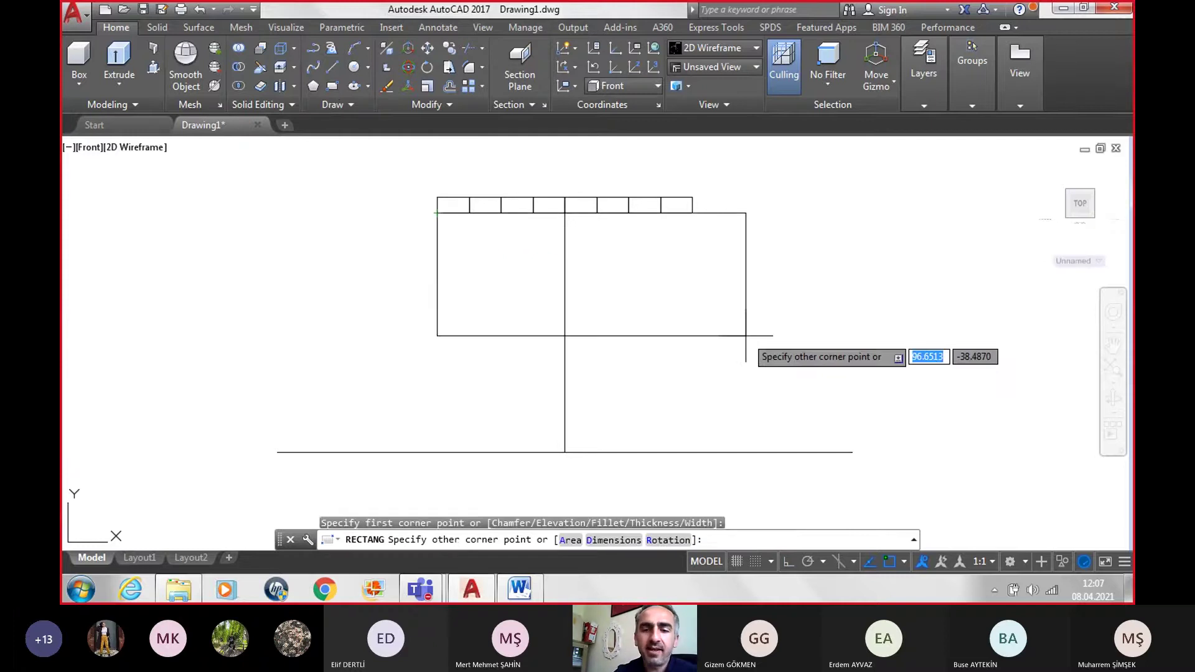
{"action": "type", "text": "80"}
{"action": "key", "text": "Tab"}
{"action": "type", "text": "-"}
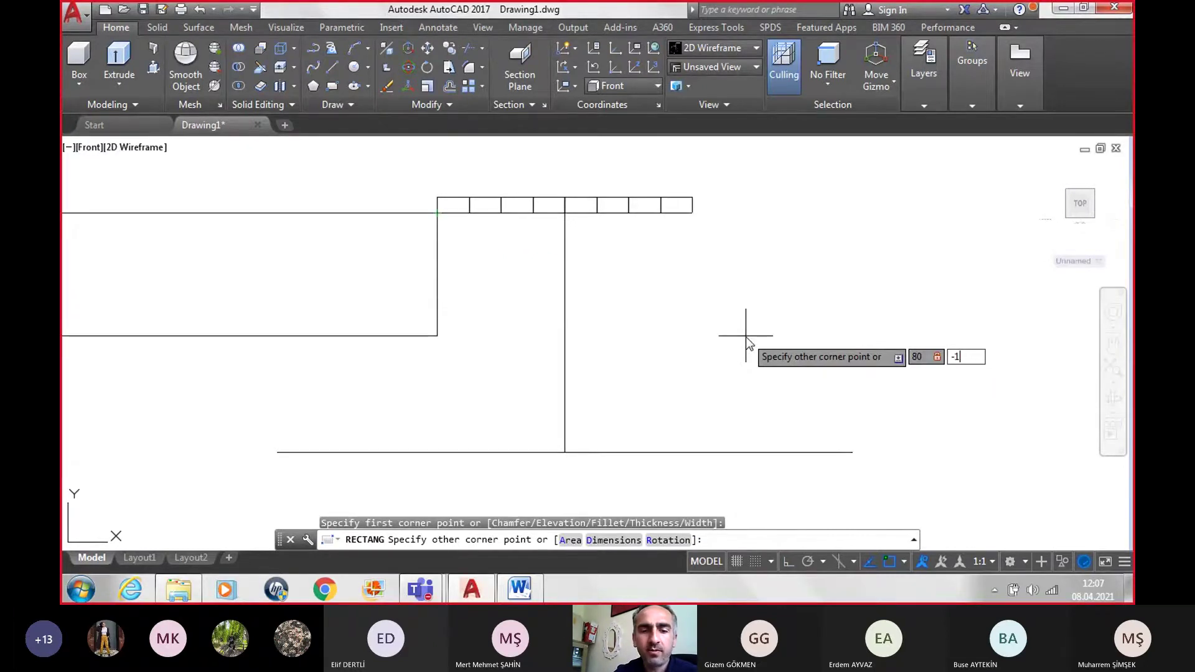
{"action": "key", "text": "Return"}
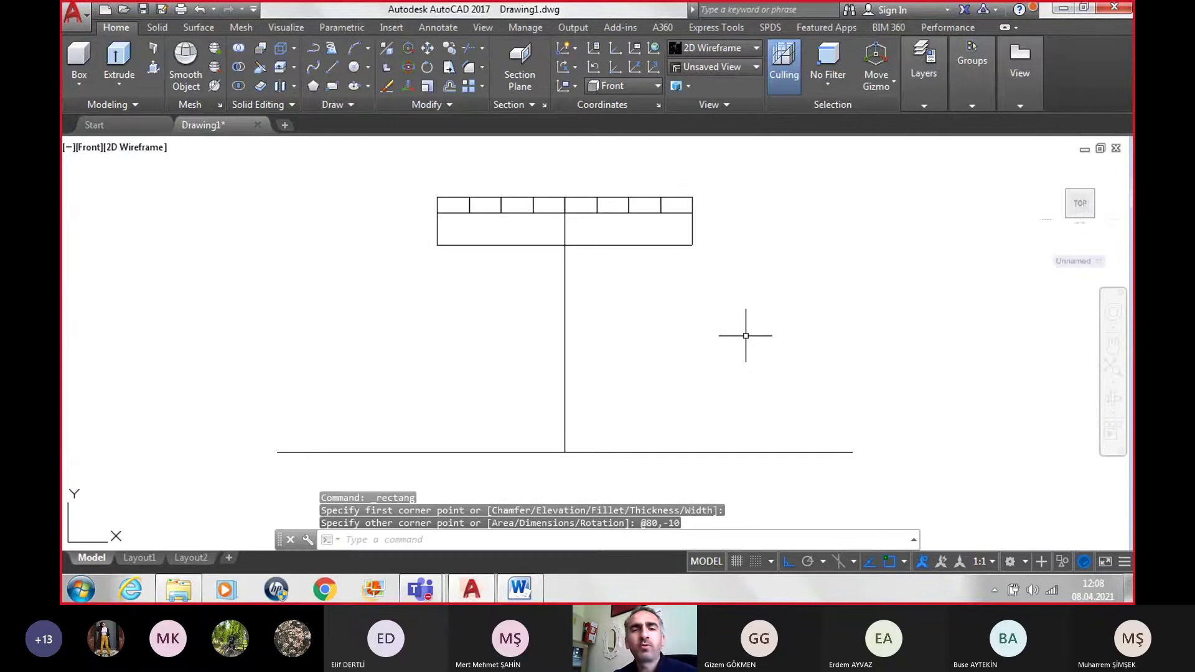
{"action": "left_click", "coordinate": [519, 589]}
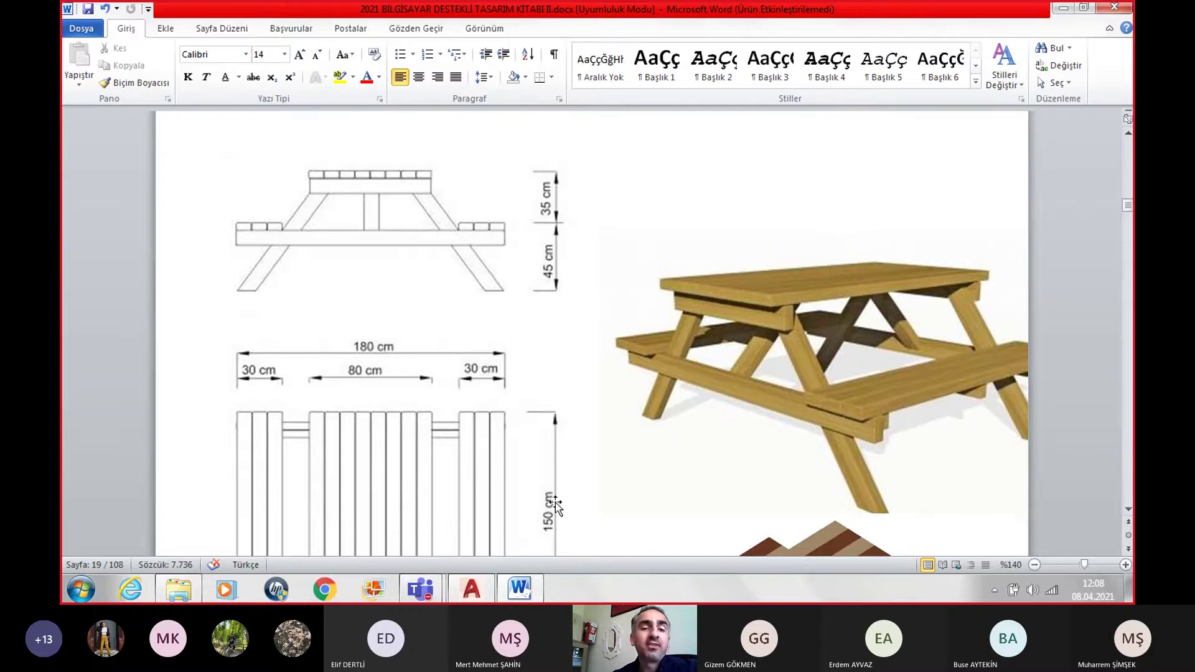
{"action": "left_click", "coordinate": [471, 588]}
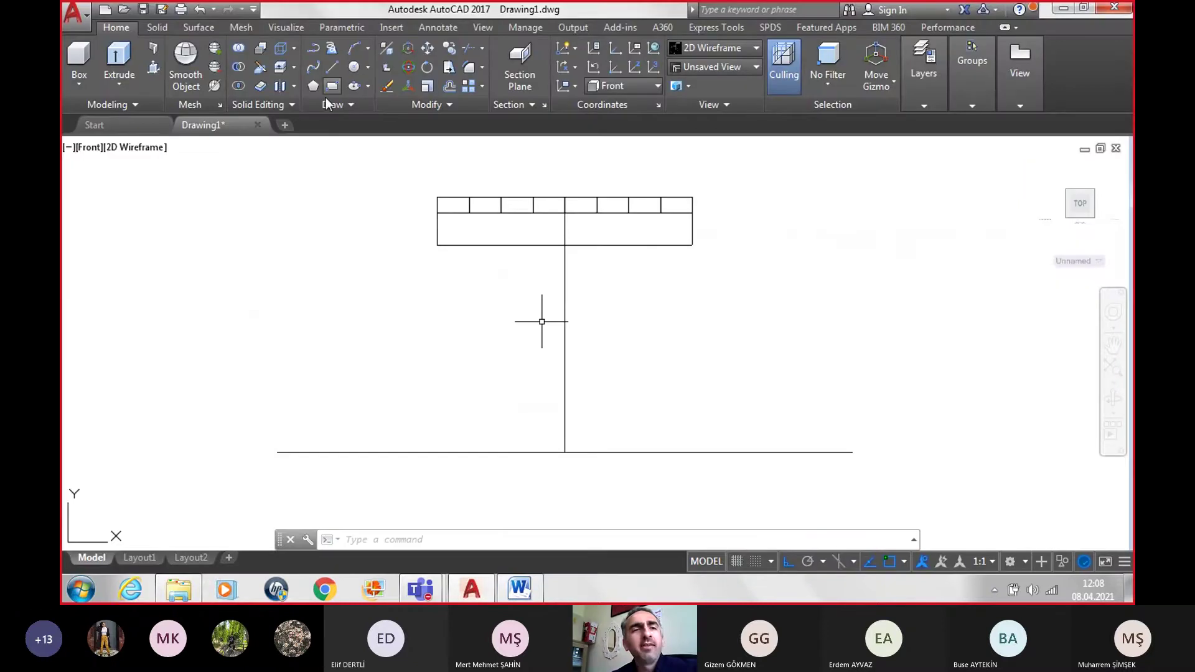
Step: Draw a 45-unit vertical line straight up from the ground line's right endpoint
{"action": "left_click", "coordinate": [334, 70]}
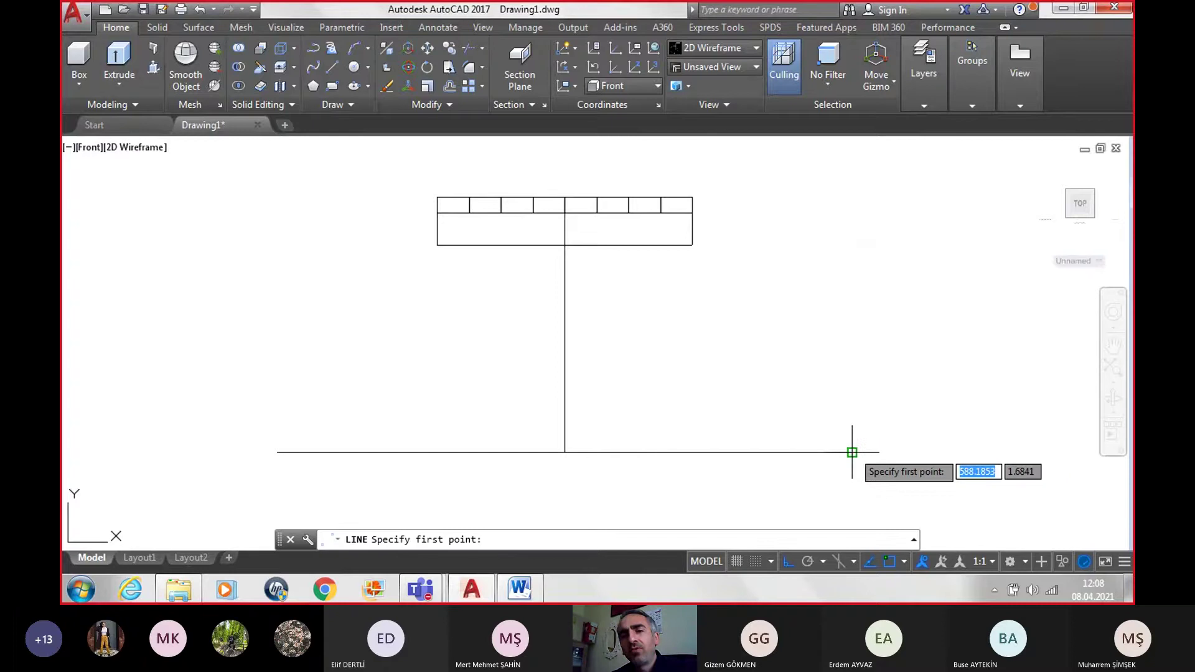
{"action": "left_click", "coordinate": [852, 452]}
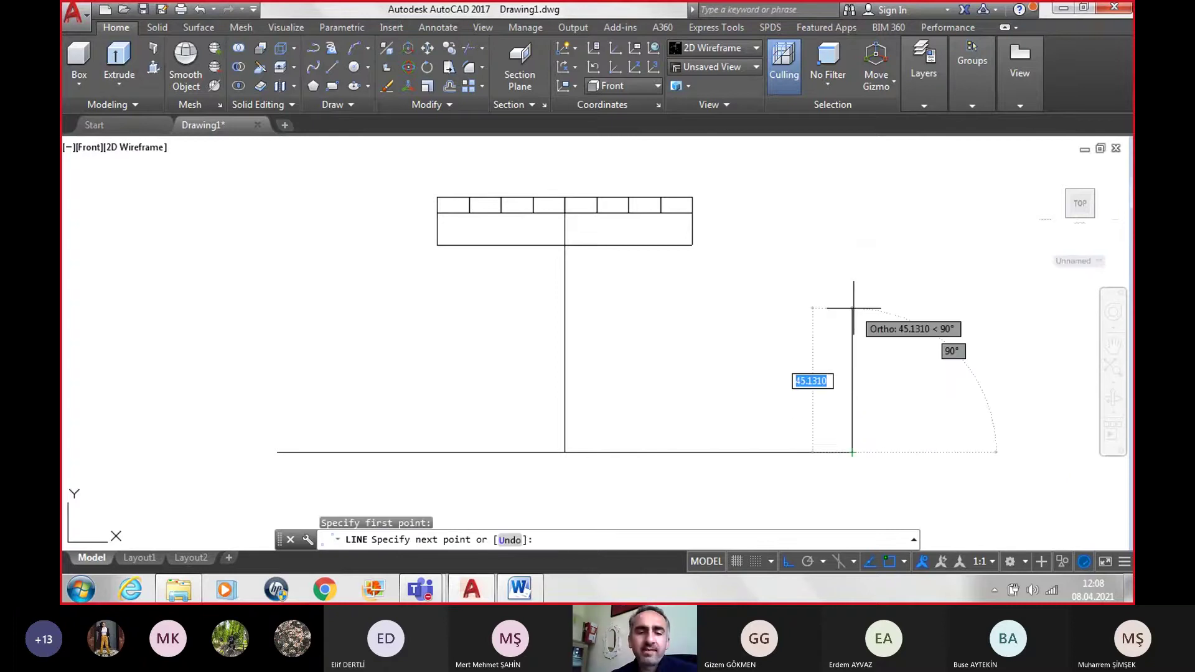
{"action": "type", "text": "45"}
{"action": "key", "text": "Return"}
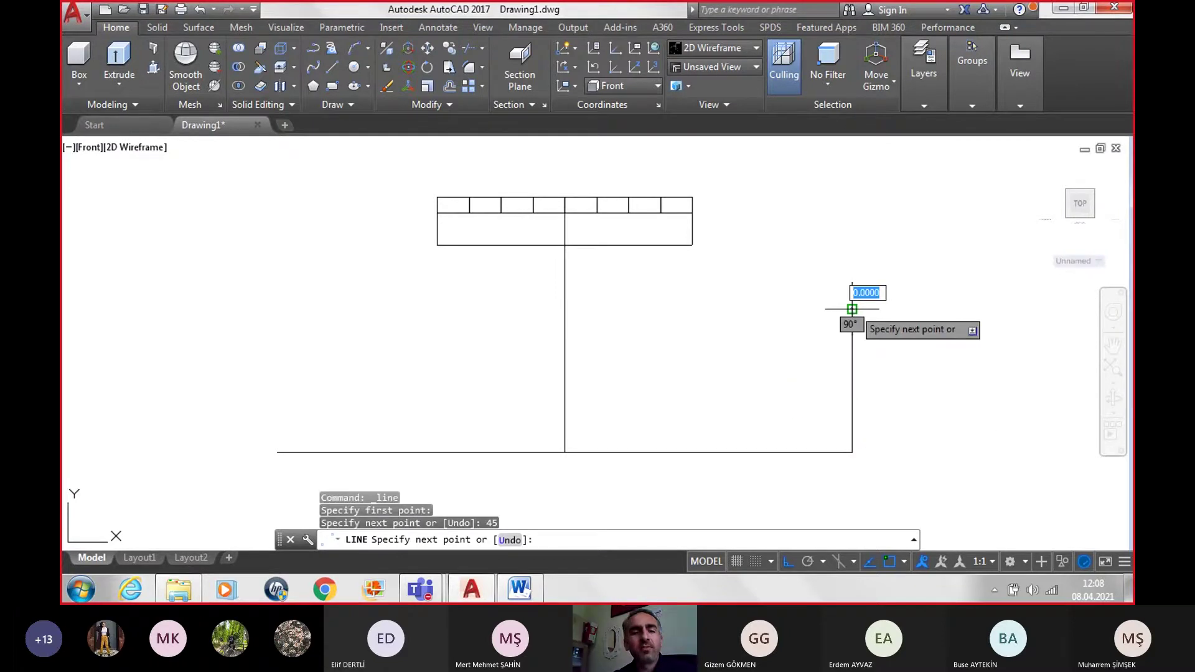
{"action": "key", "text": "Return"}
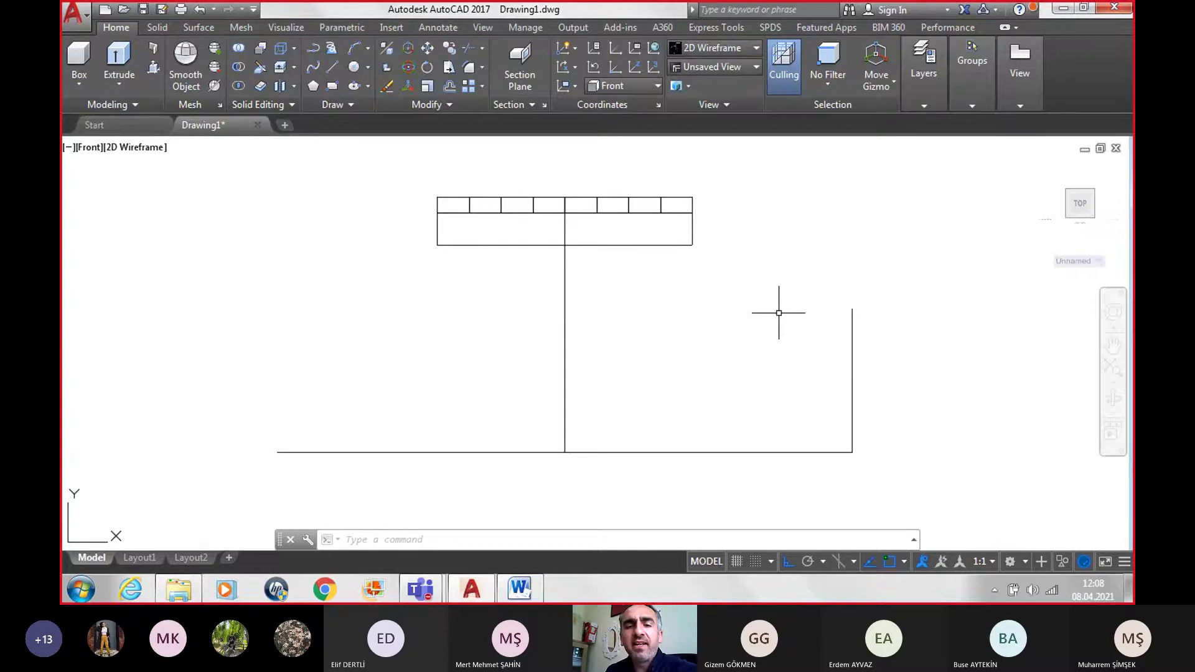
Step: Copy three tabletop planks onto the top of the 45-unit vertical line as bench slats
{"action": "left_click", "coordinate": [520, 589]}
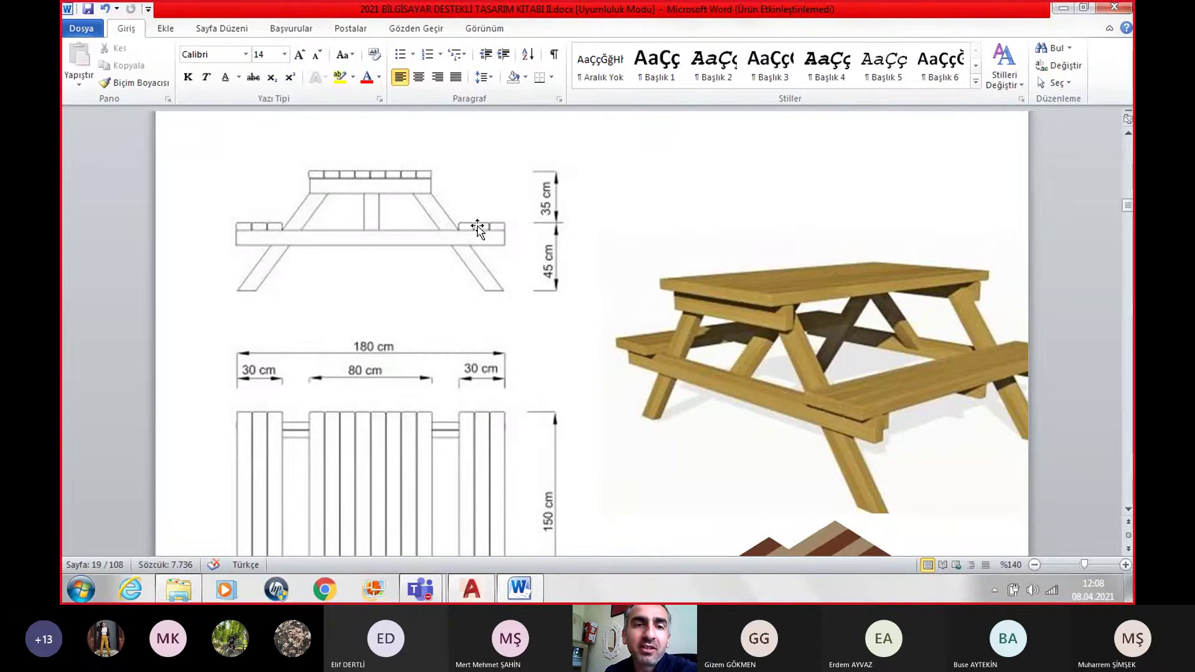
{"action": "key", "text": "alt+Tab"}
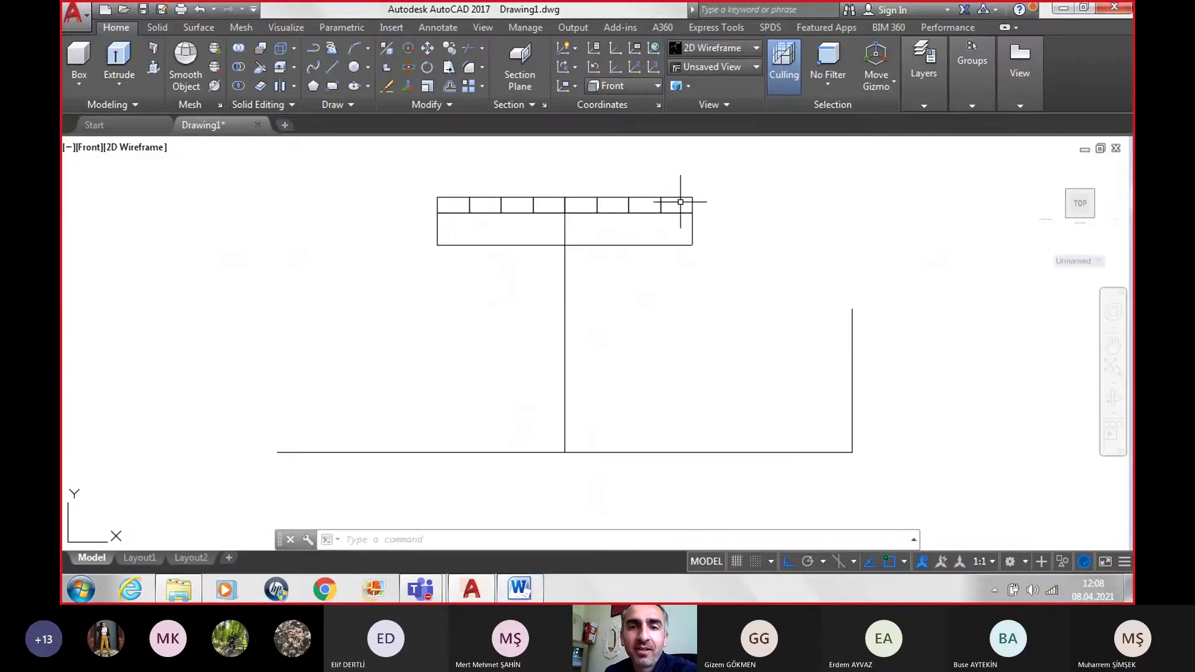
{"action": "left_click", "coordinate": [680, 198]}
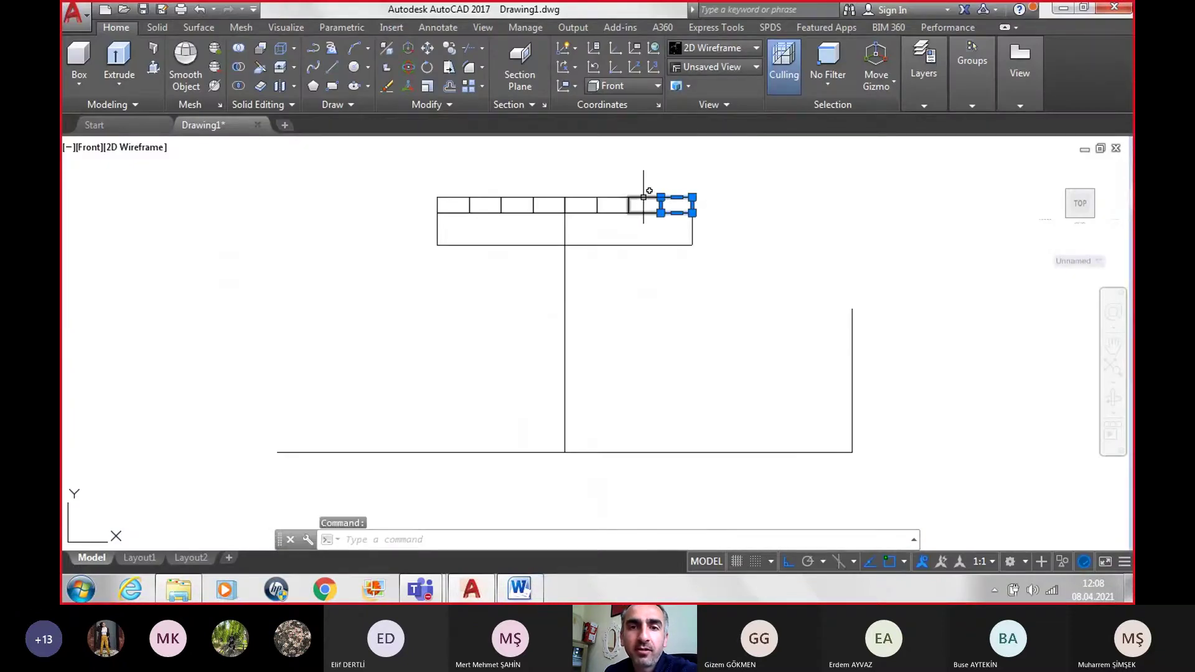
{"action": "left_click", "coordinate": [644, 198]}
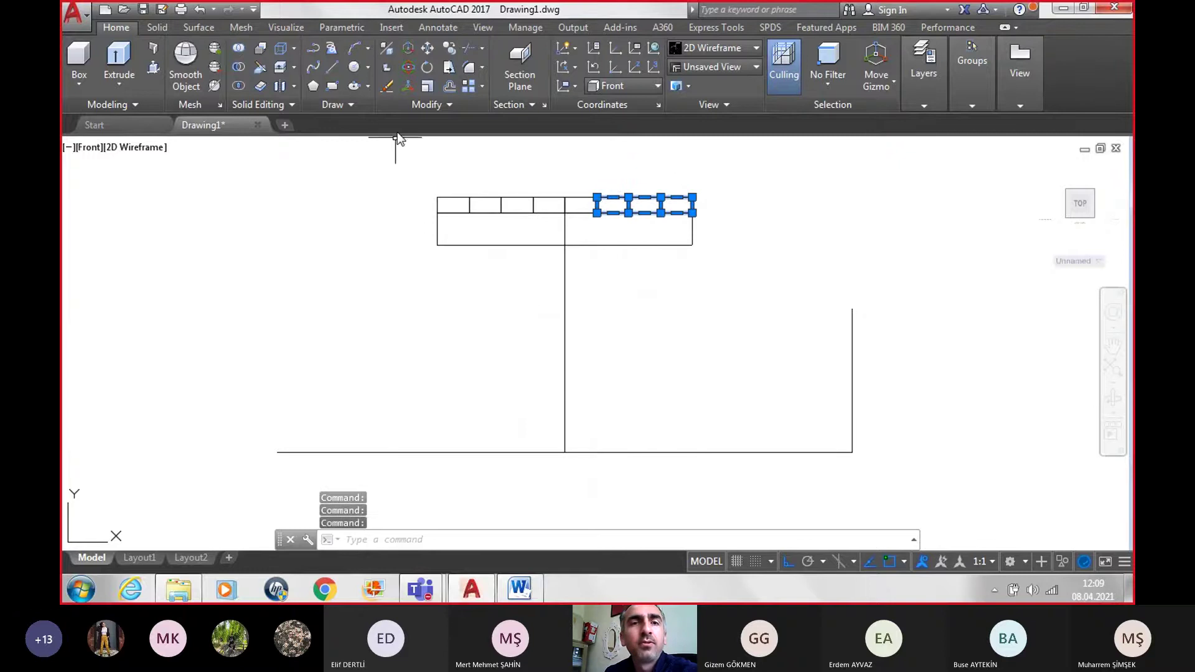
{"action": "left_click", "coordinate": [450, 66]}
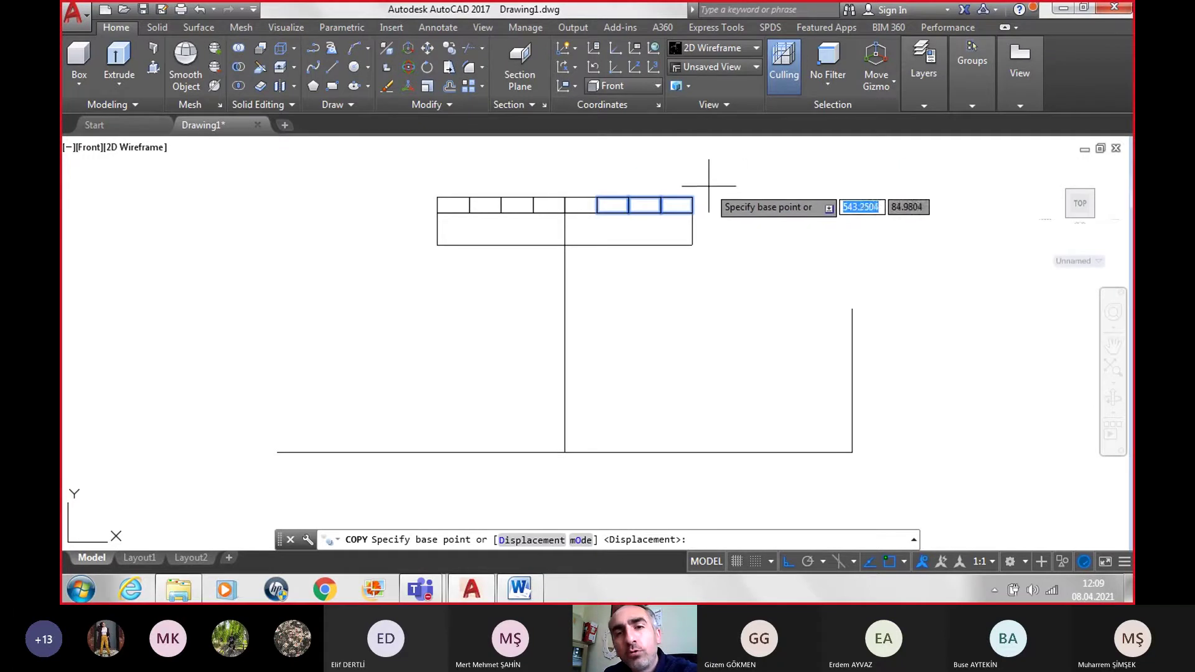
{"action": "left_click", "coordinate": [692, 197]}
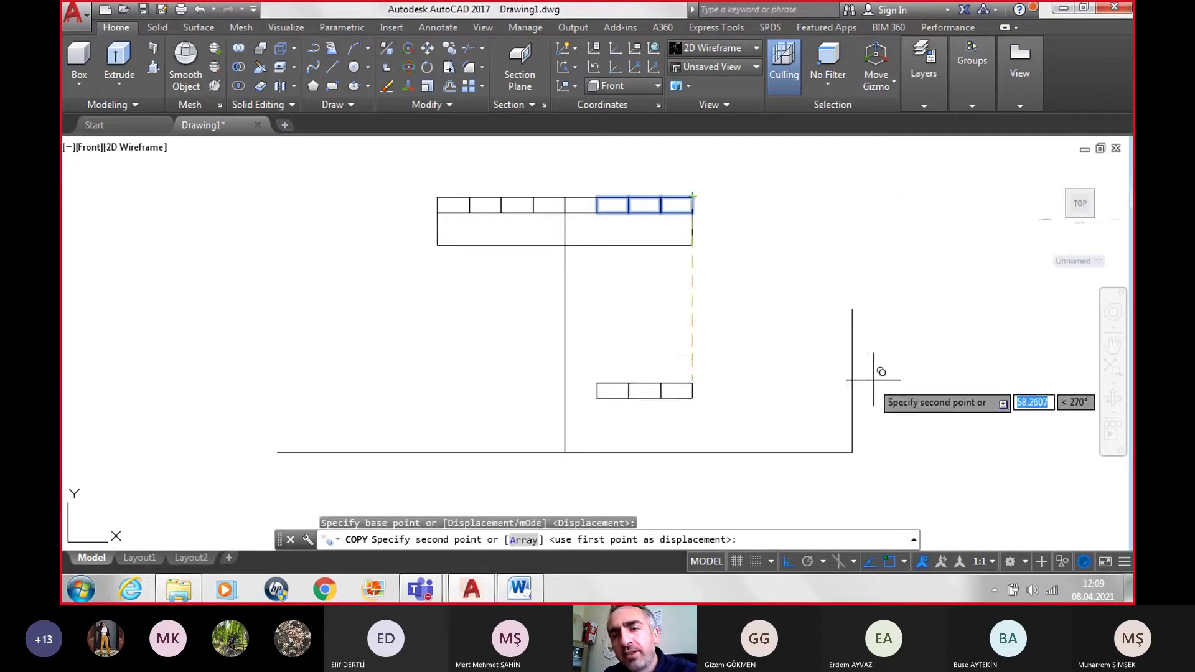
{"action": "left_click", "coordinate": [852, 309]}
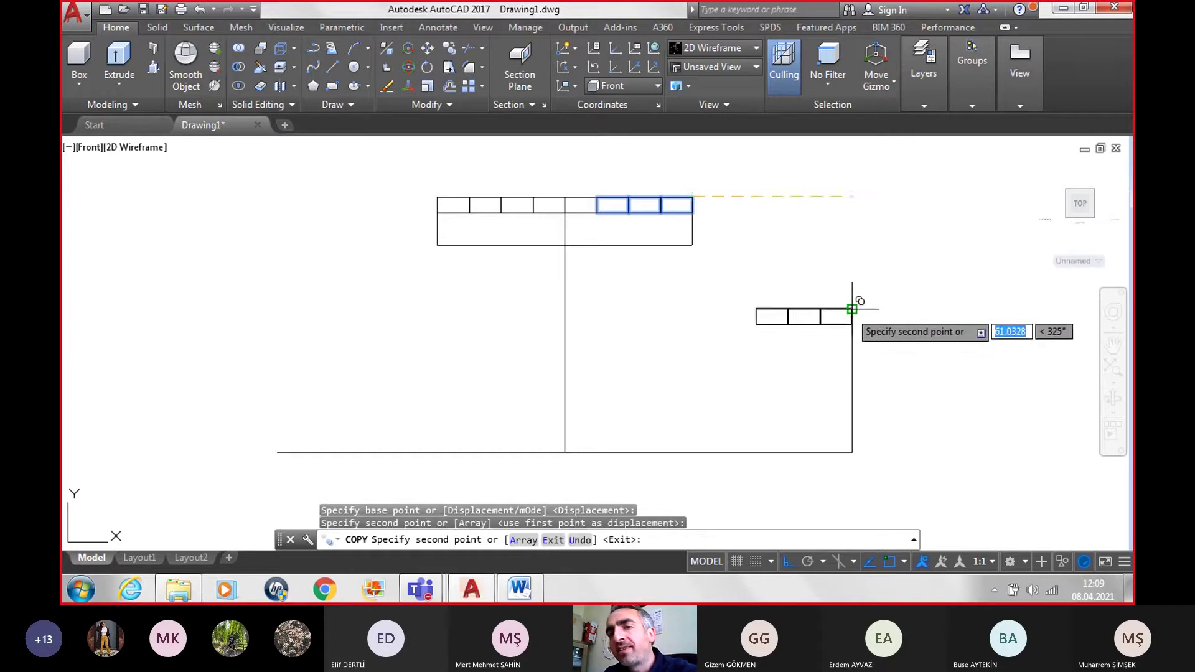
{"action": "key", "text": "Escape"}
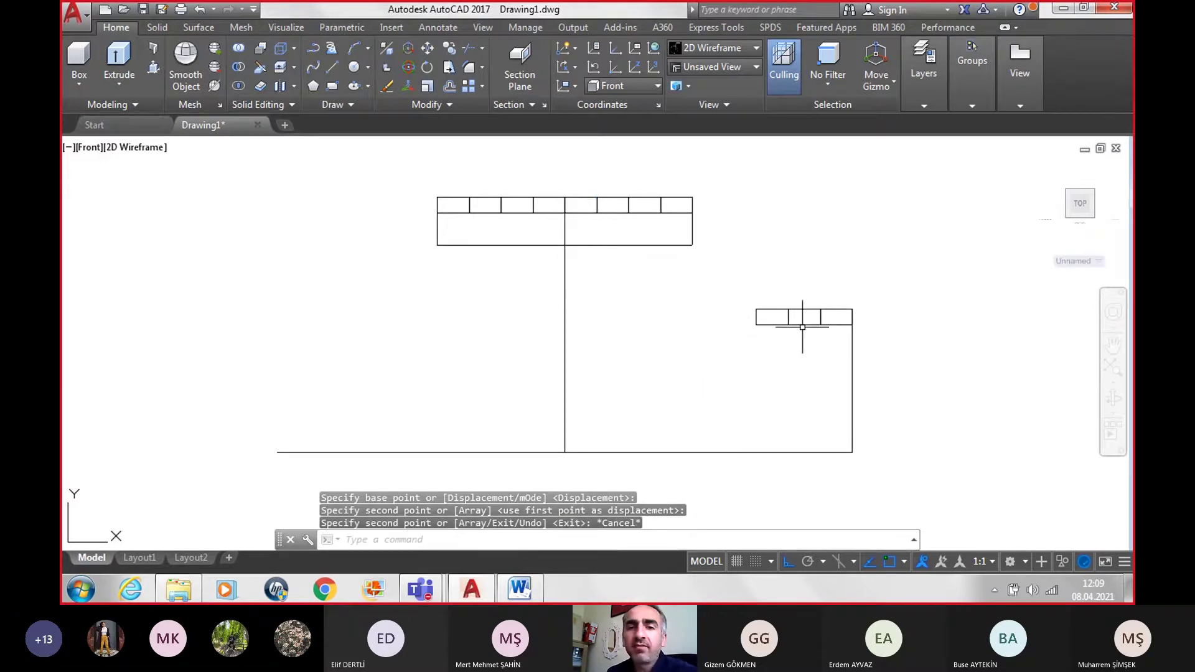
Step: Mirror the three bench slats across the centre line, keeping the originals, then show the Word reference
{"action": "left_click", "coordinate": [722, 285]}
{"action": "left_click", "coordinate": [880, 349]}
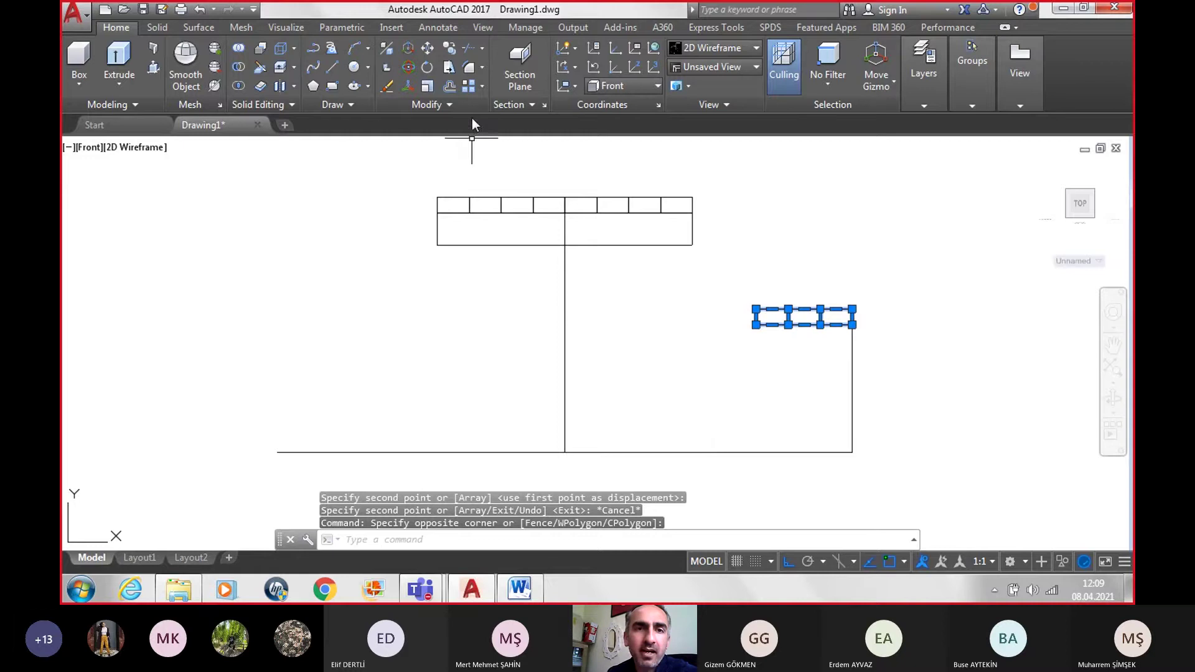
{"action": "left_click", "coordinate": [438, 103]}
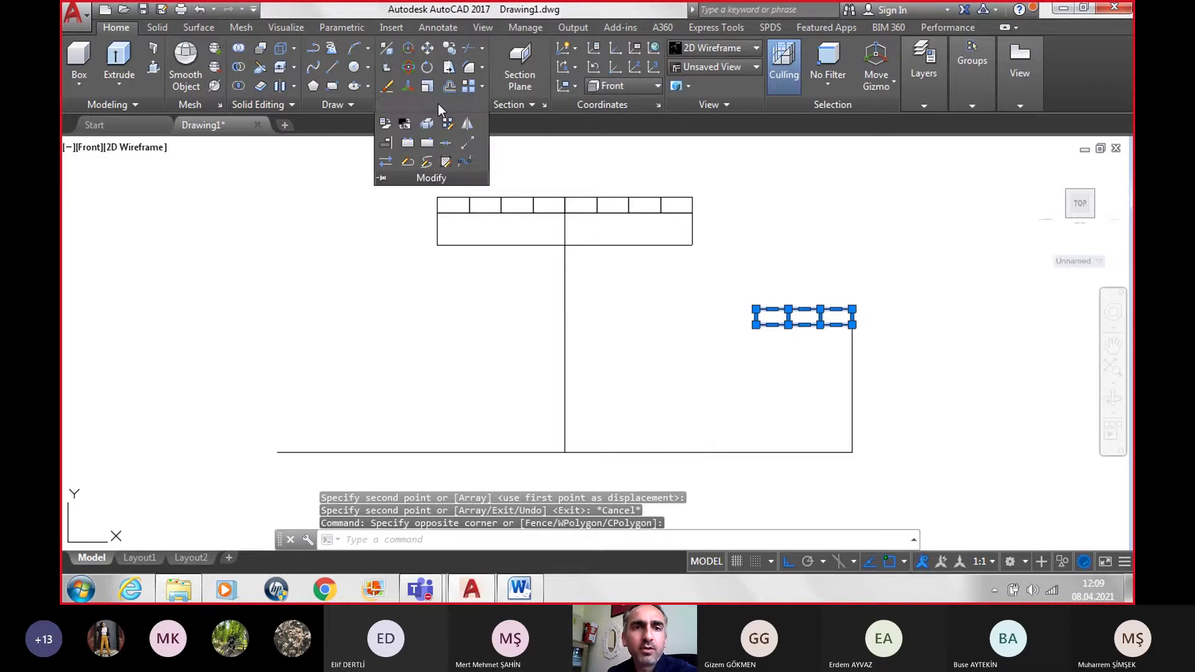
{"action": "left_click", "coordinate": [465, 122]}
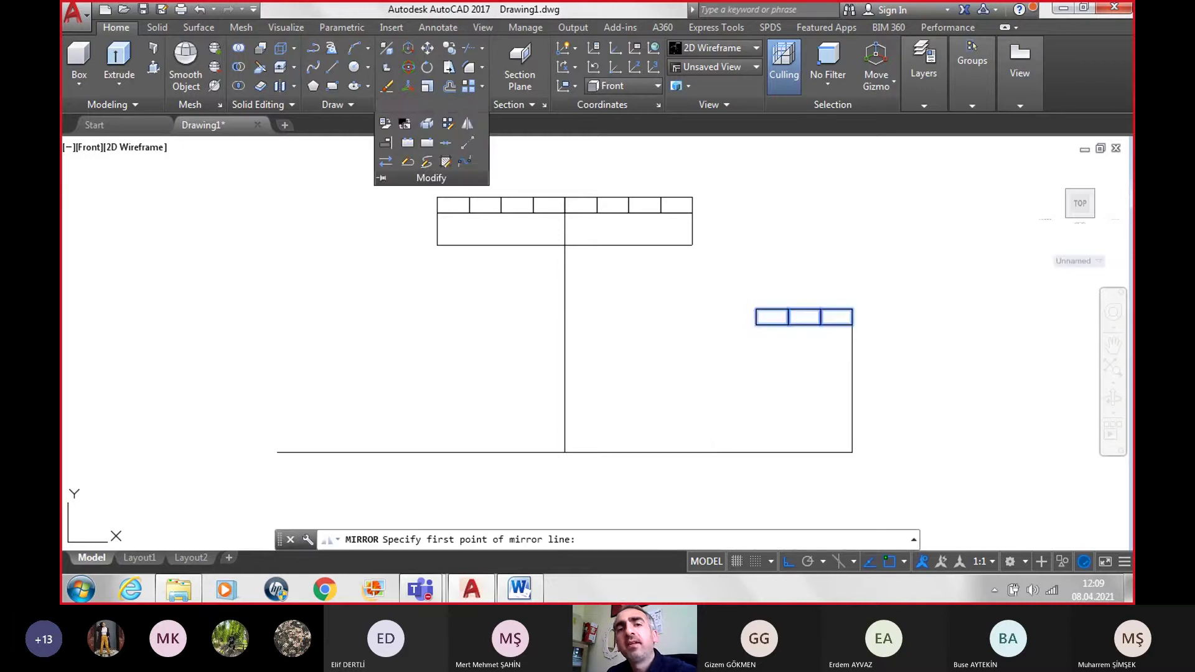
{"action": "left_click", "coordinate": [565, 197]}
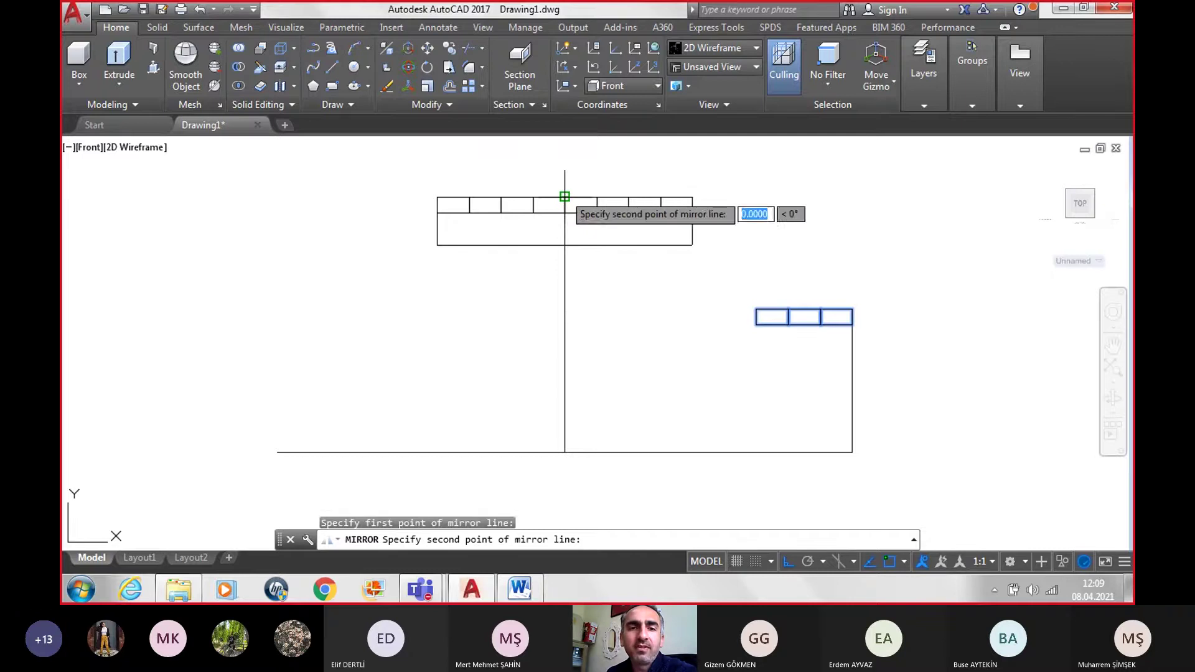
{"action": "left_click", "coordinate": [438, 384]}
{"action": "key", "text": "Return"}
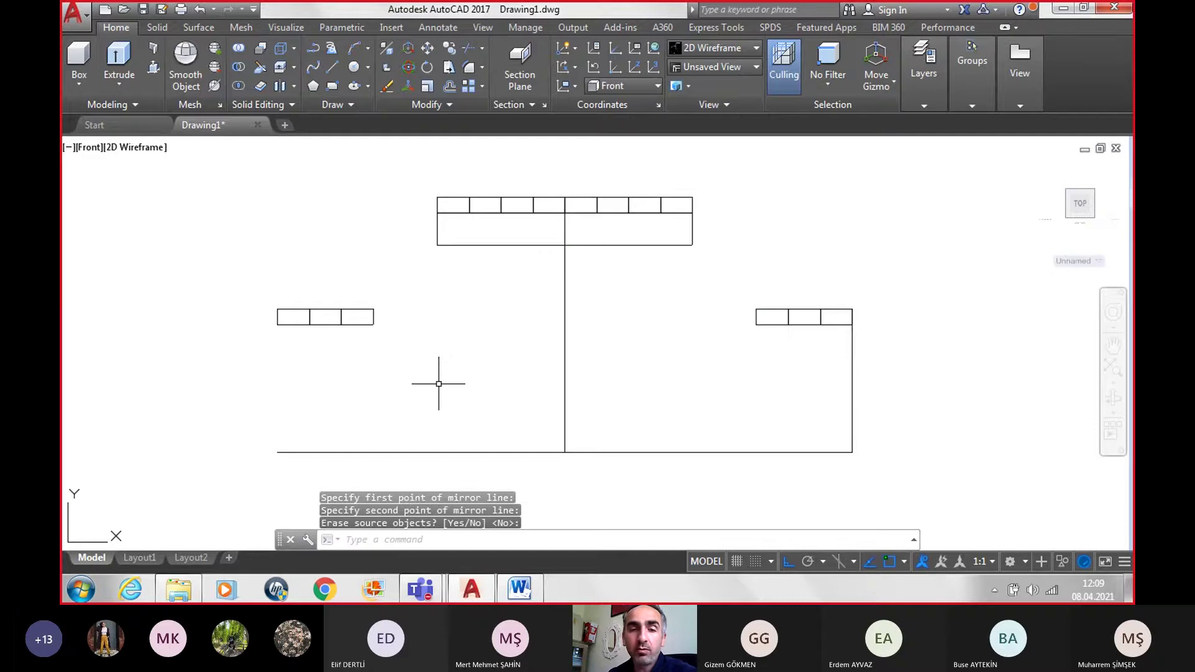
{"action": "left_click", "coordinate": [520, 588]}
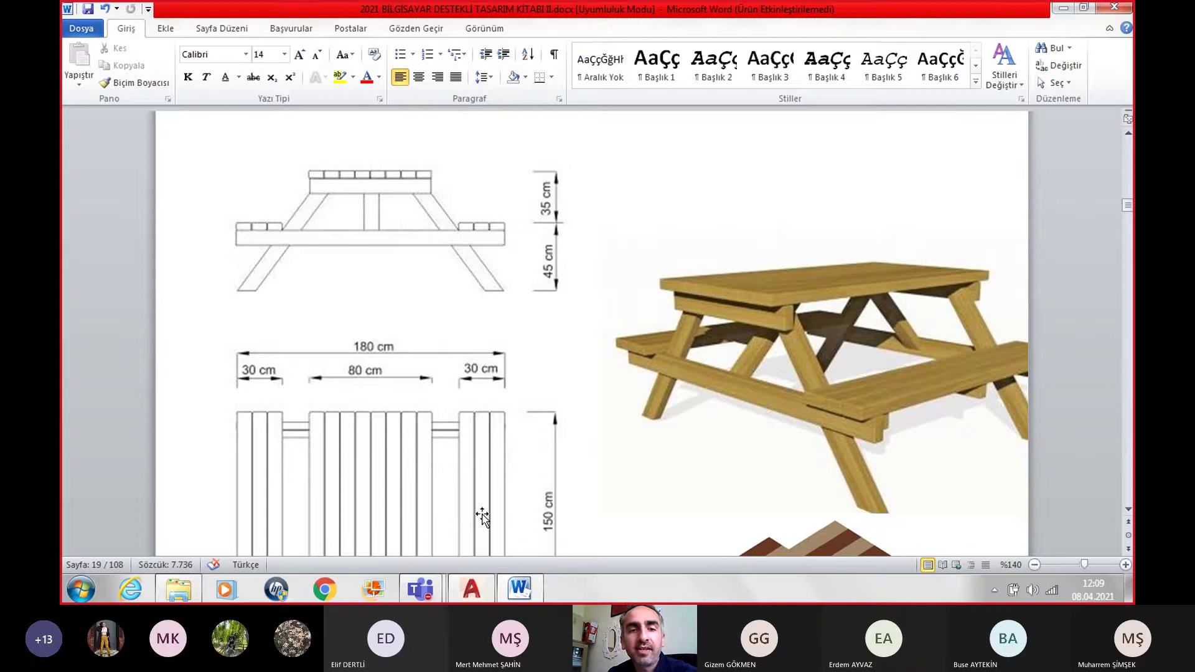
Step: Draw a 180 by 10 board under both slat sets and delete the right vertical line
{"action": "left_click", "coordinate": [512, 585]}
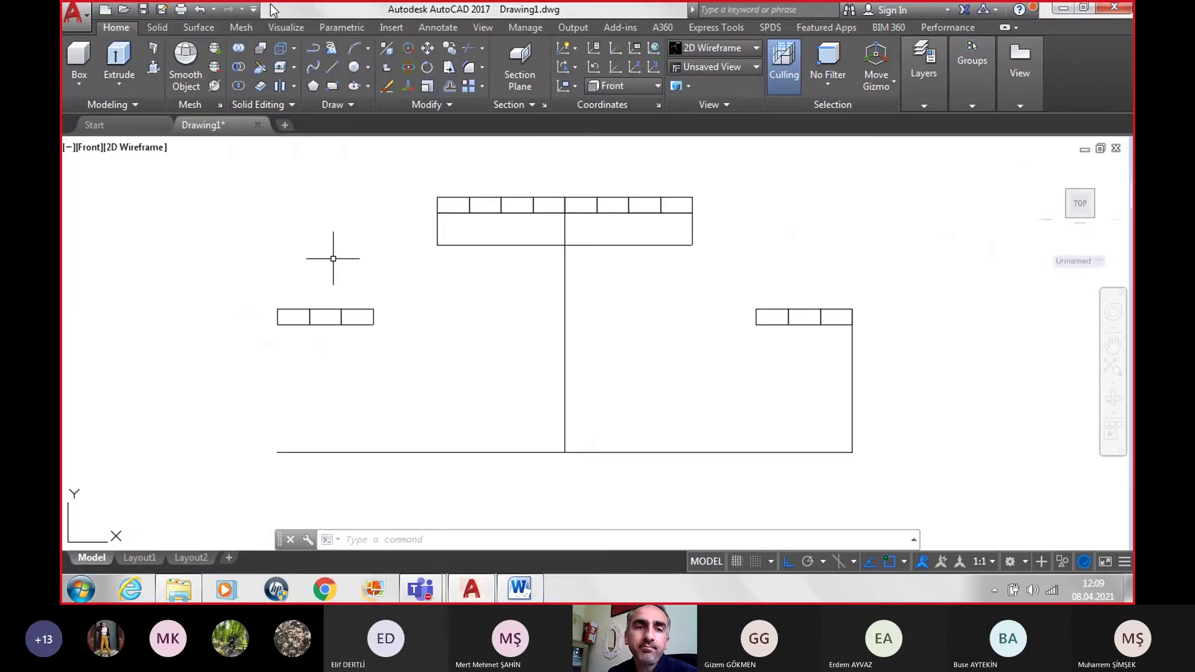
{"action": "left_click", "coordinate": [328, 87]}
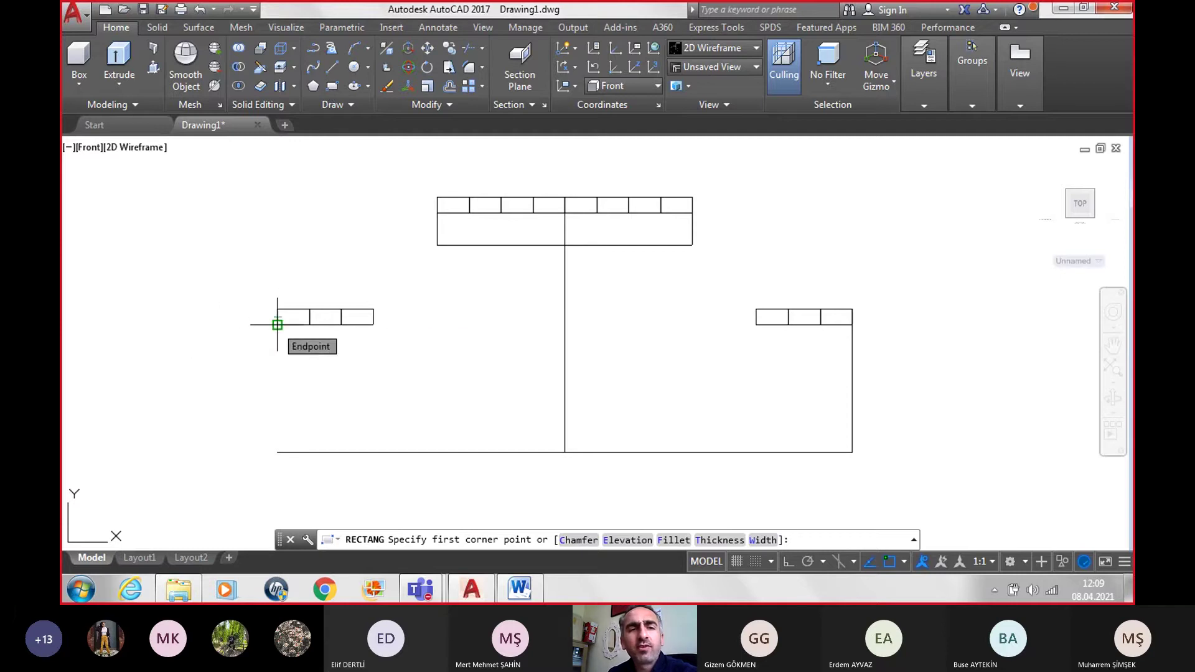
{"action": "left_click", "coordinate": [277, 324]}
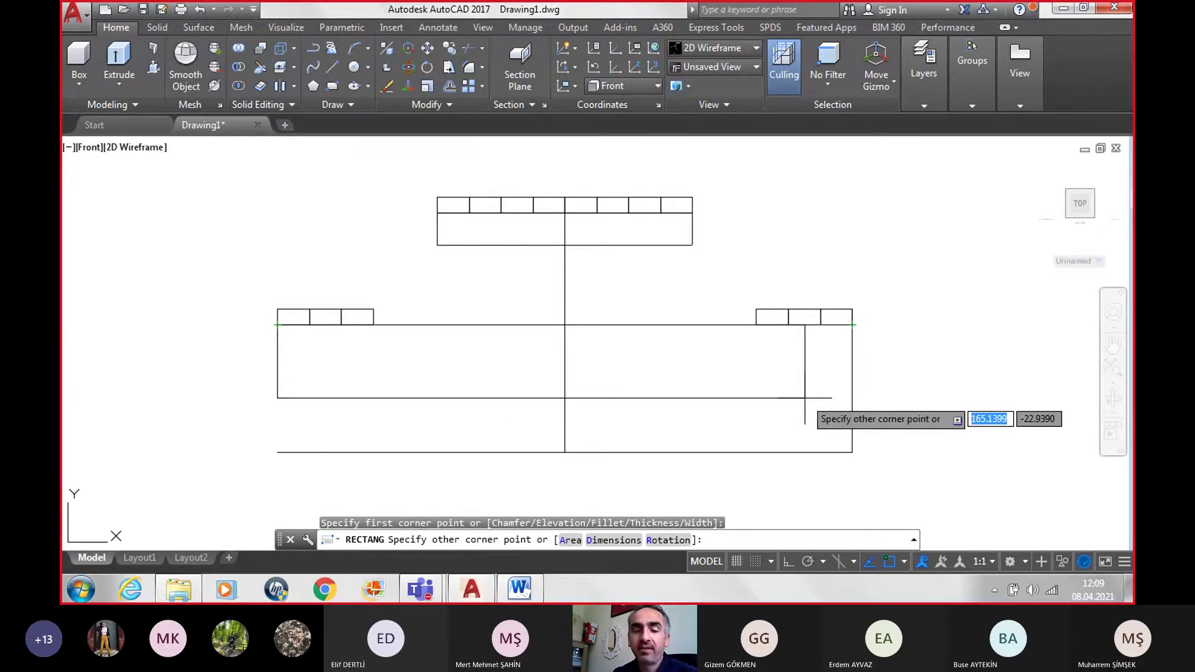
{"action": "type", "text": "18"}
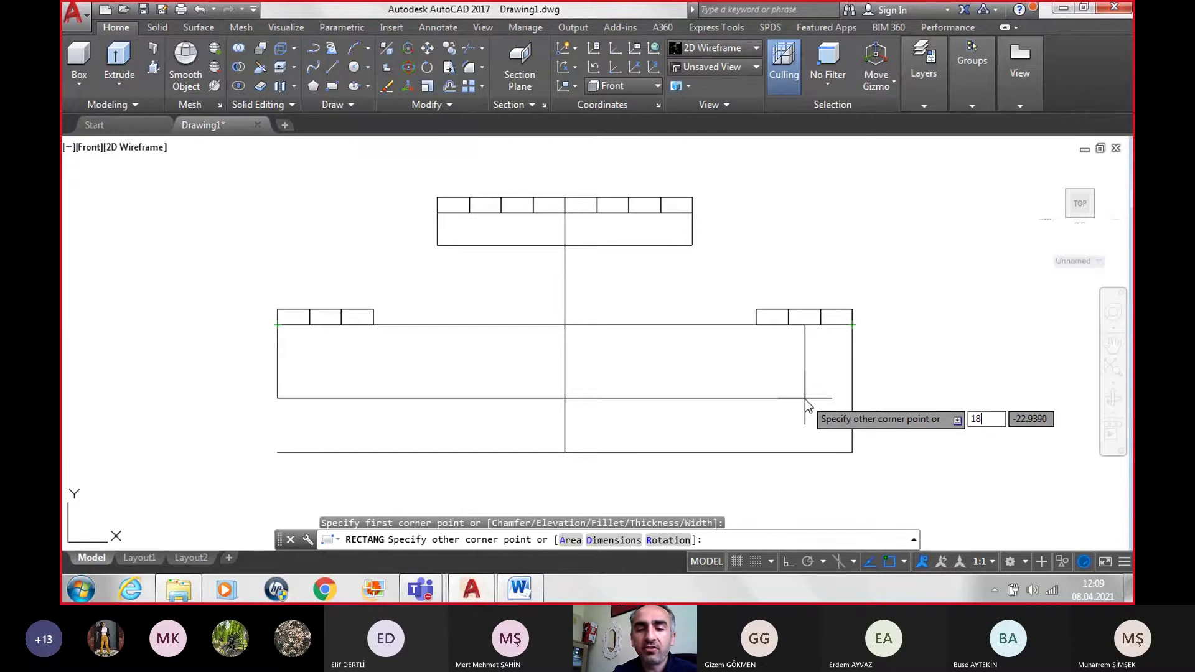
{"action": "type", "text": "0"}
{"action": "key", "text": "Tab"}
{"action": "type", "text": "-"}
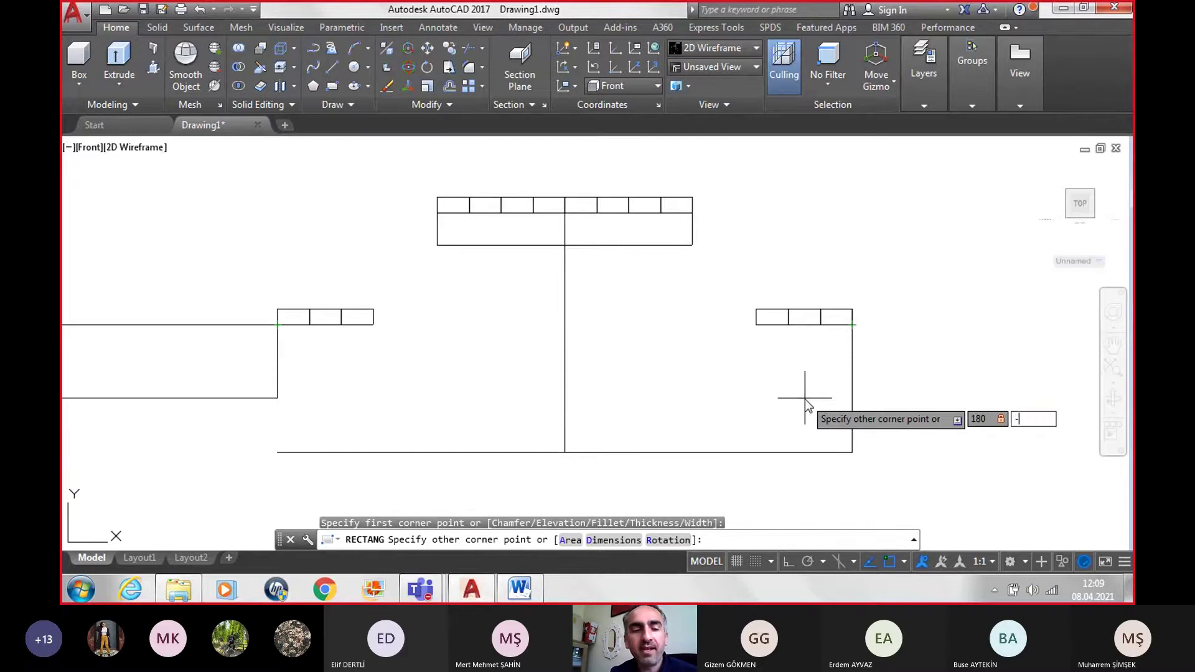
{"action": "type", "text": "10"}
{"action": "key", "text": "Return"}
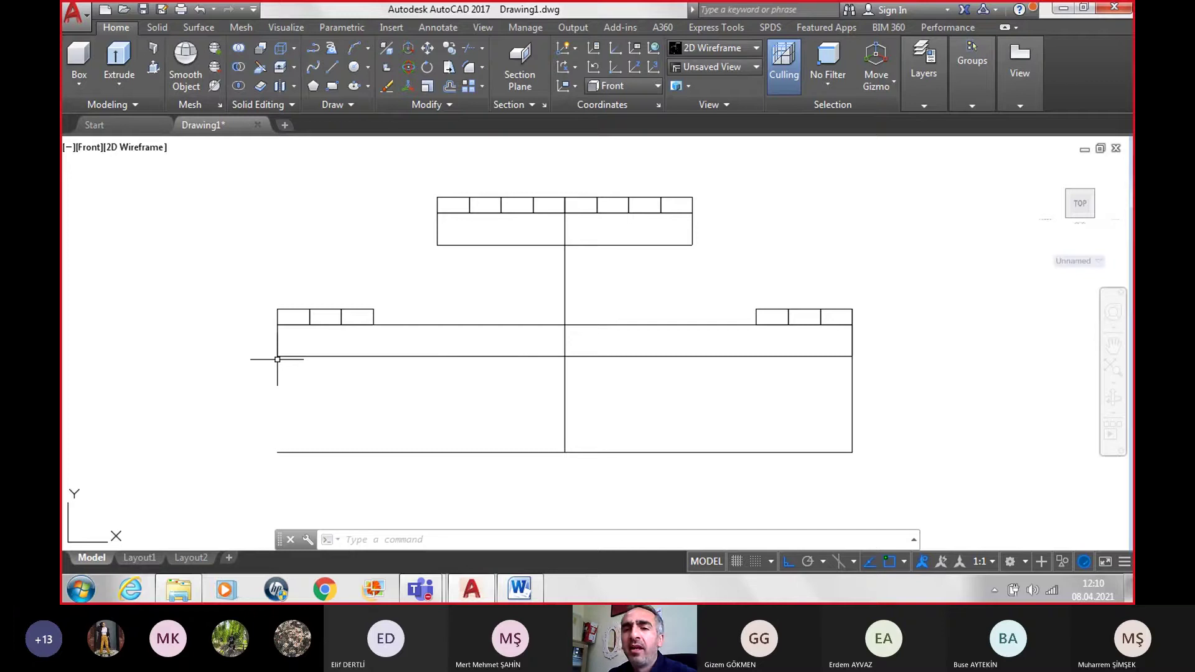
{"action": "left_click", "coordinate": [851, 384]}
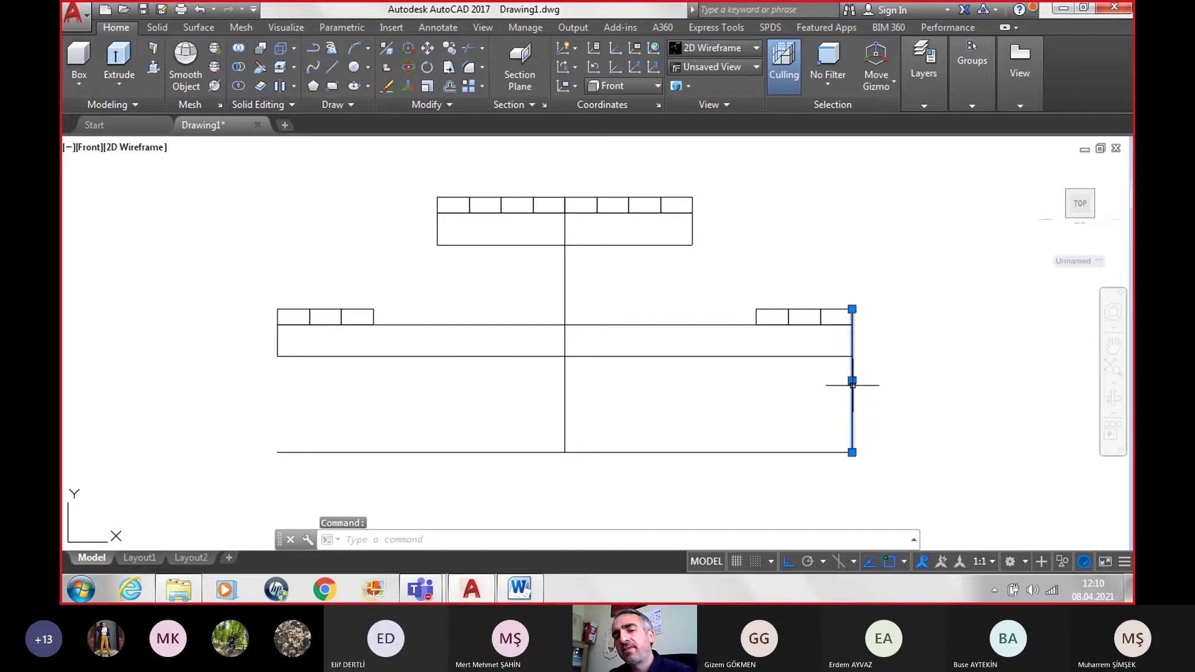
{"action": "key", "text": "Delete"}
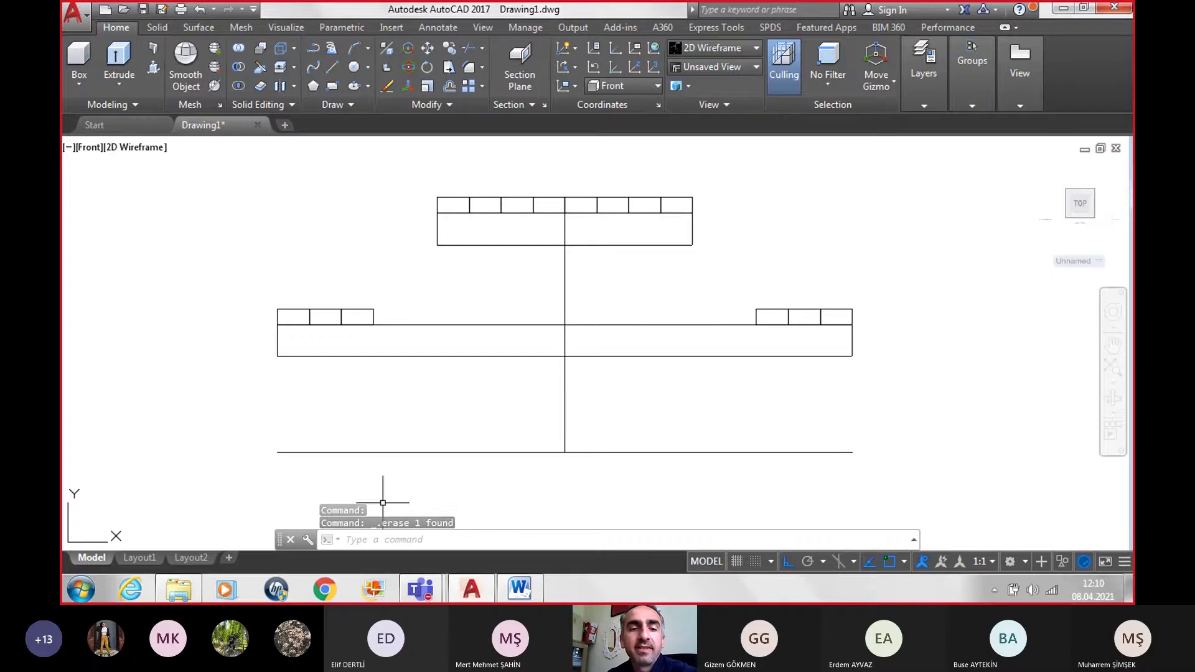
{"action": "left_click", "coordinate": [518, 588]}
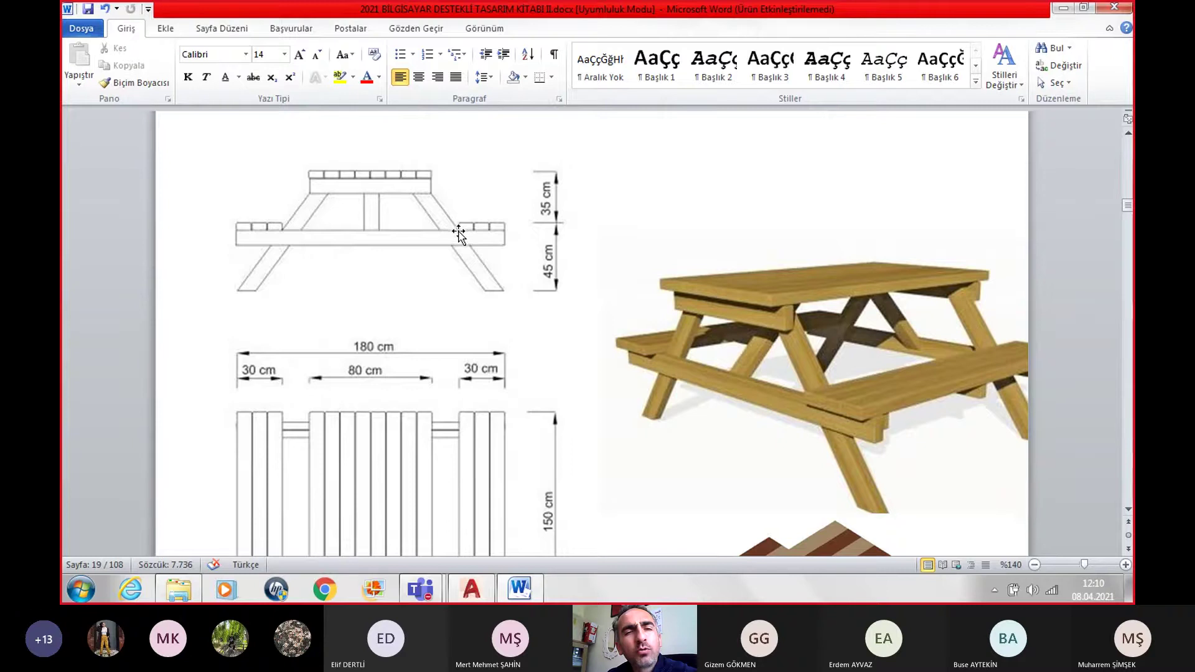
{"action": "left_click", "coordinate": [531, 593]}
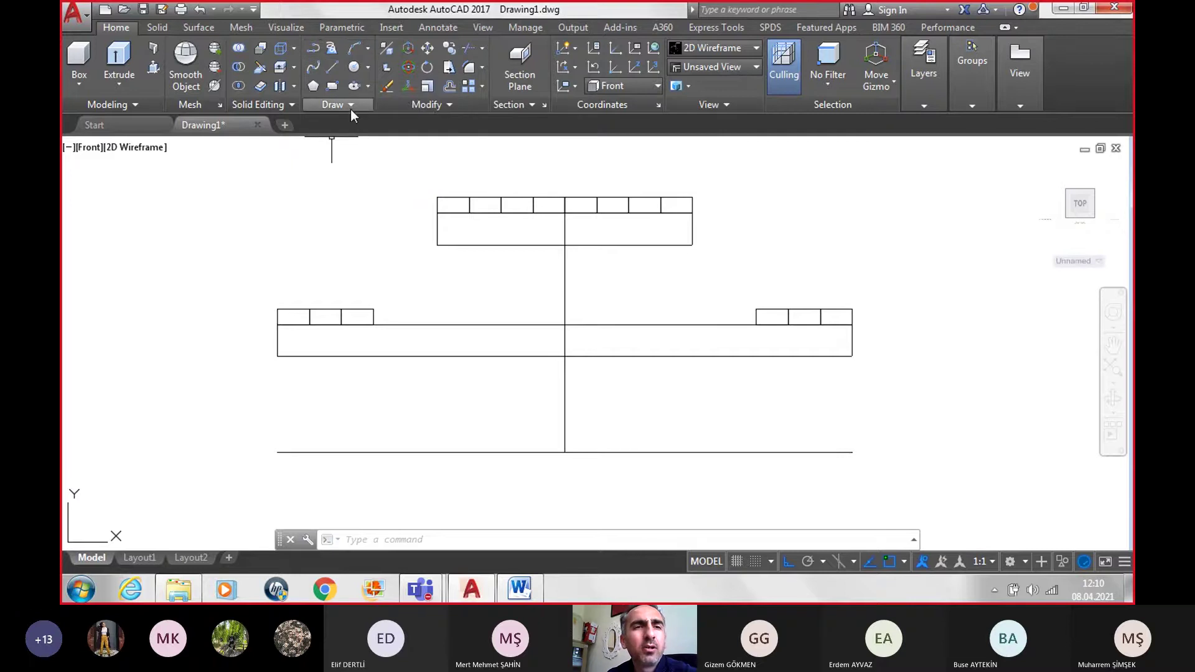
Step: Place a construction line through the ground line's right end and the right bench's inner corner
{"action": "left_click", "coordinate": [350, 109]}
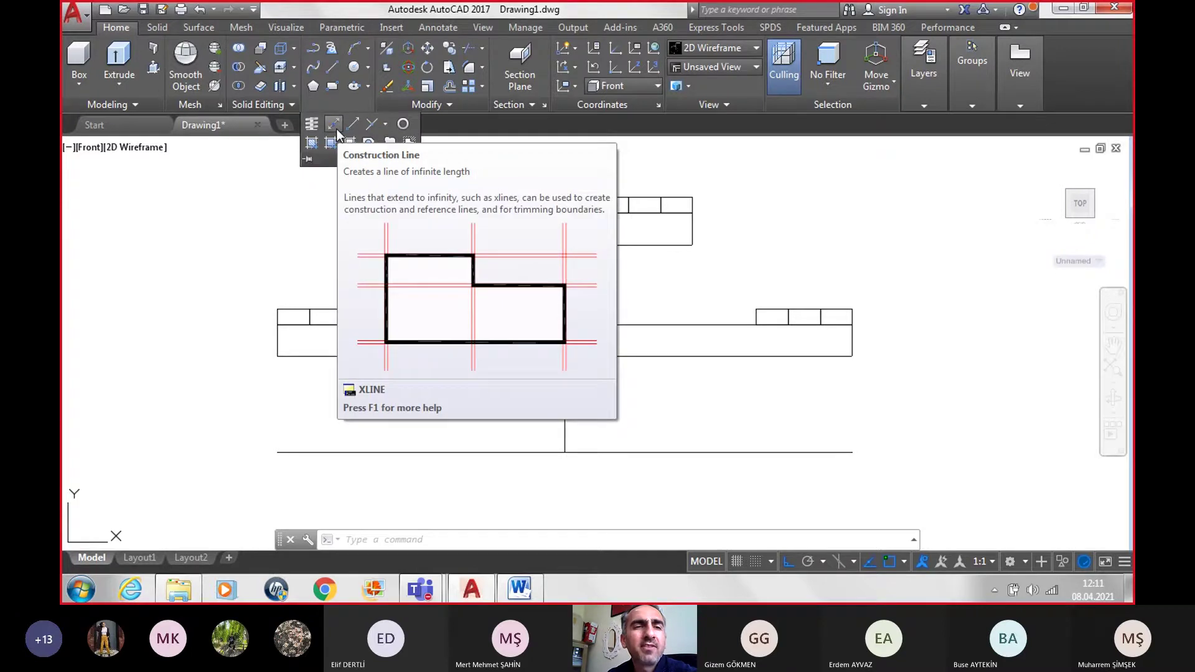
{"action": "left_click", "coordinate": [333, 126]}
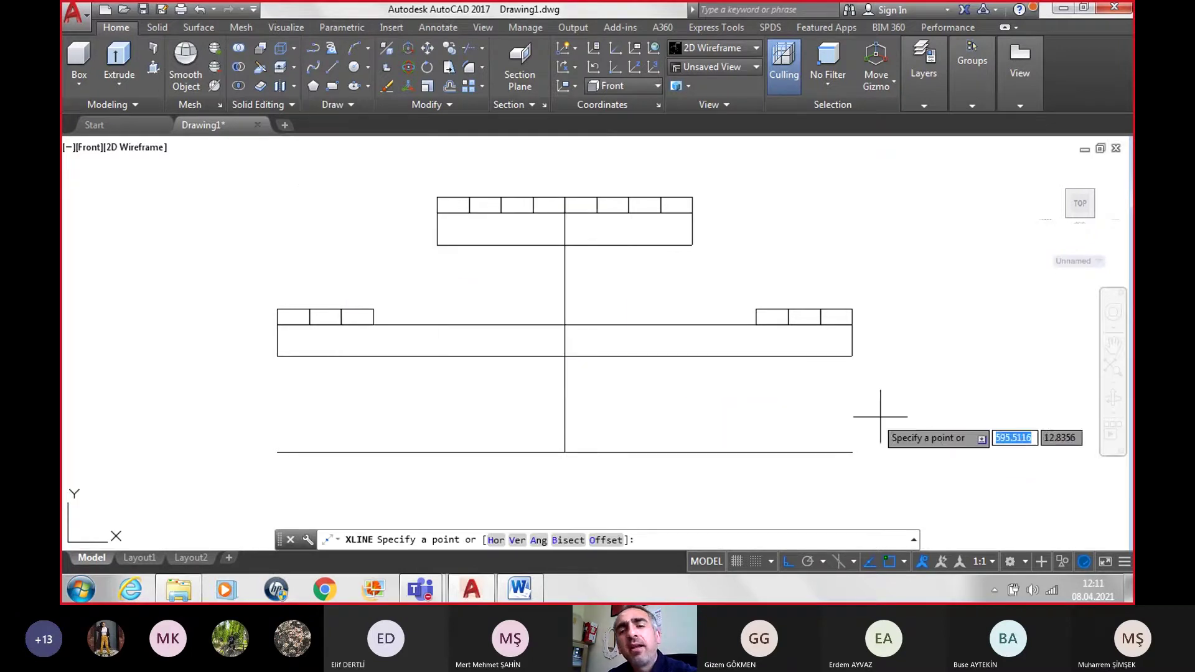
{"action": "left_click", "coordinate": [852, 452]}
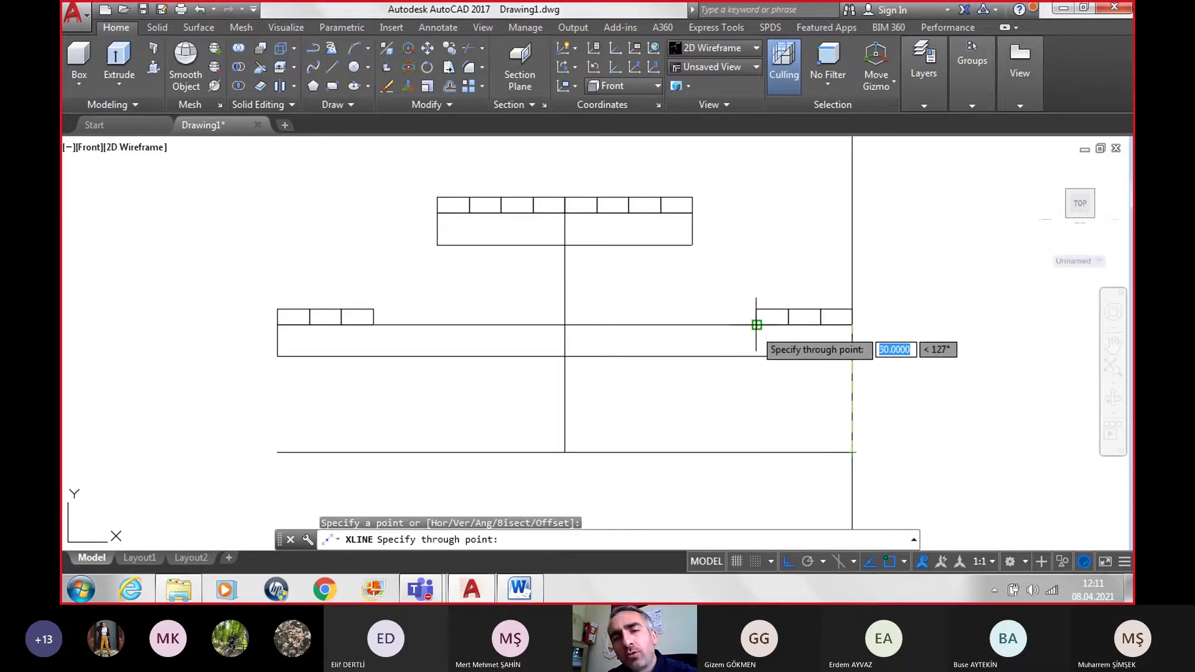
{"action": "left_click", "coordinate": [757, 324]}
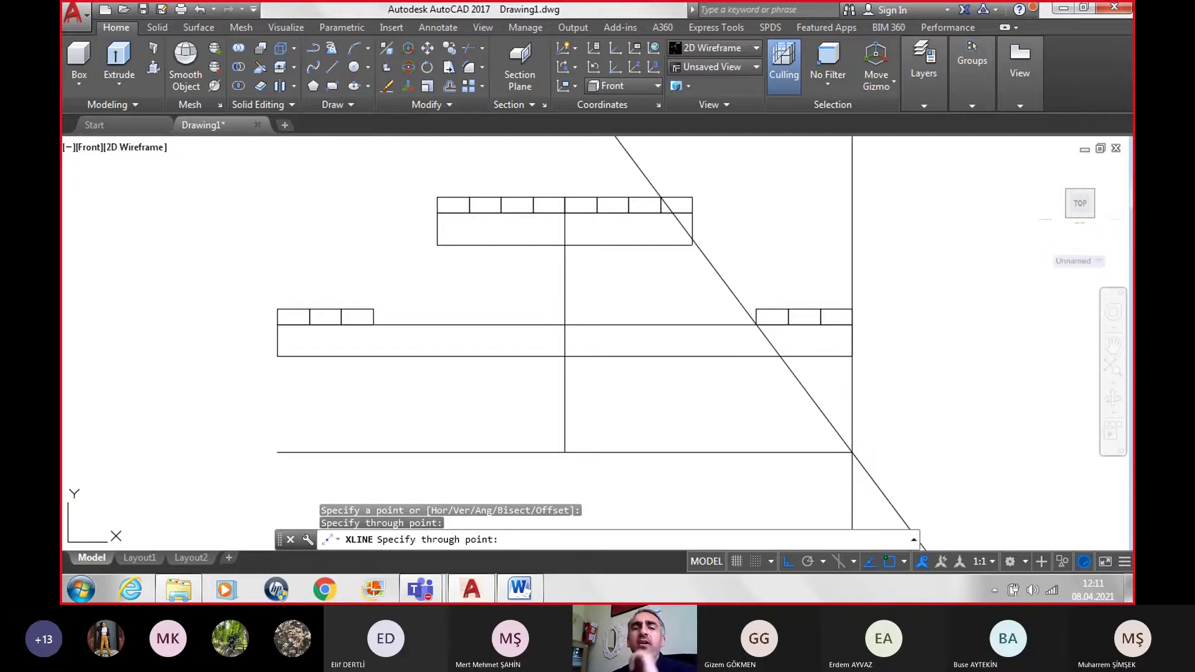
{"action": "key", "text": "Escape"}
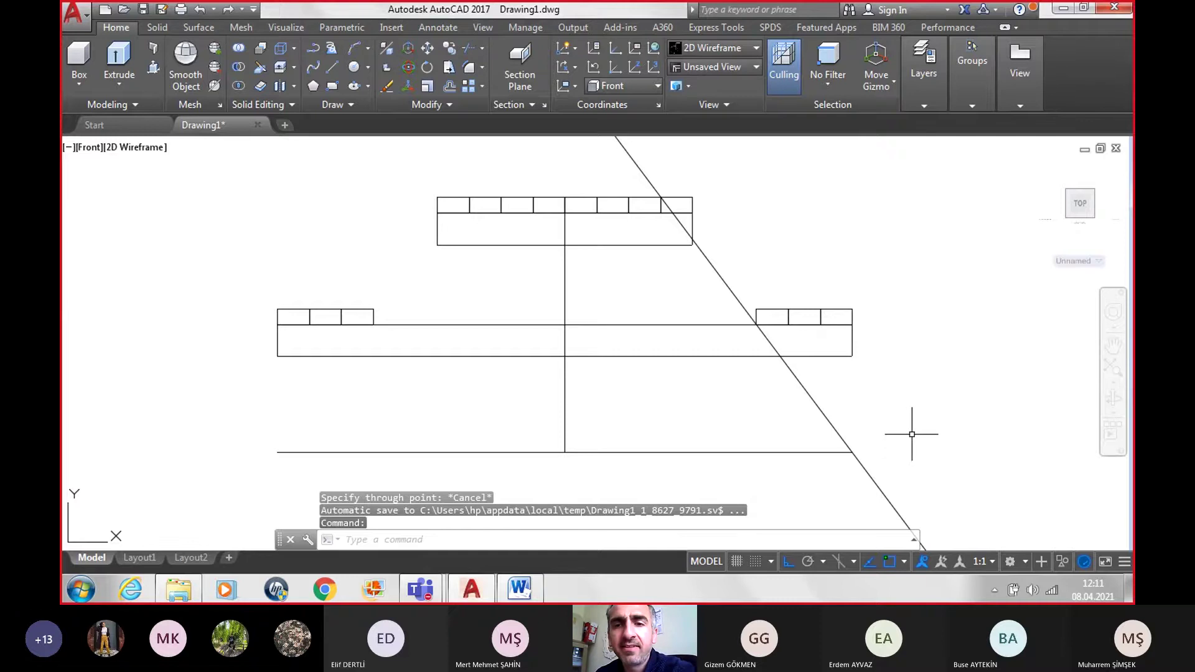
{"action": "scroll", "coordinate": [912, 434], "scroll_direction": "down", "scroll_amount": 2}
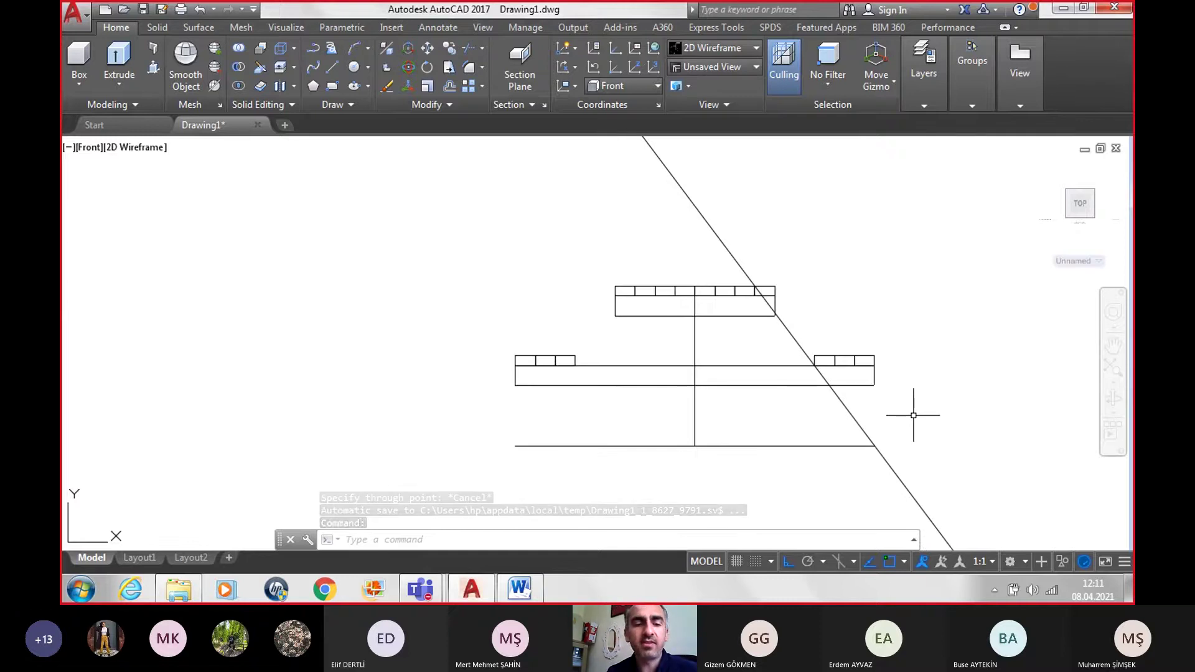
Step: Trim the construction line above the tabletop and below the ground line, then show the Word reference
{"action": "type", "text": "TR"}
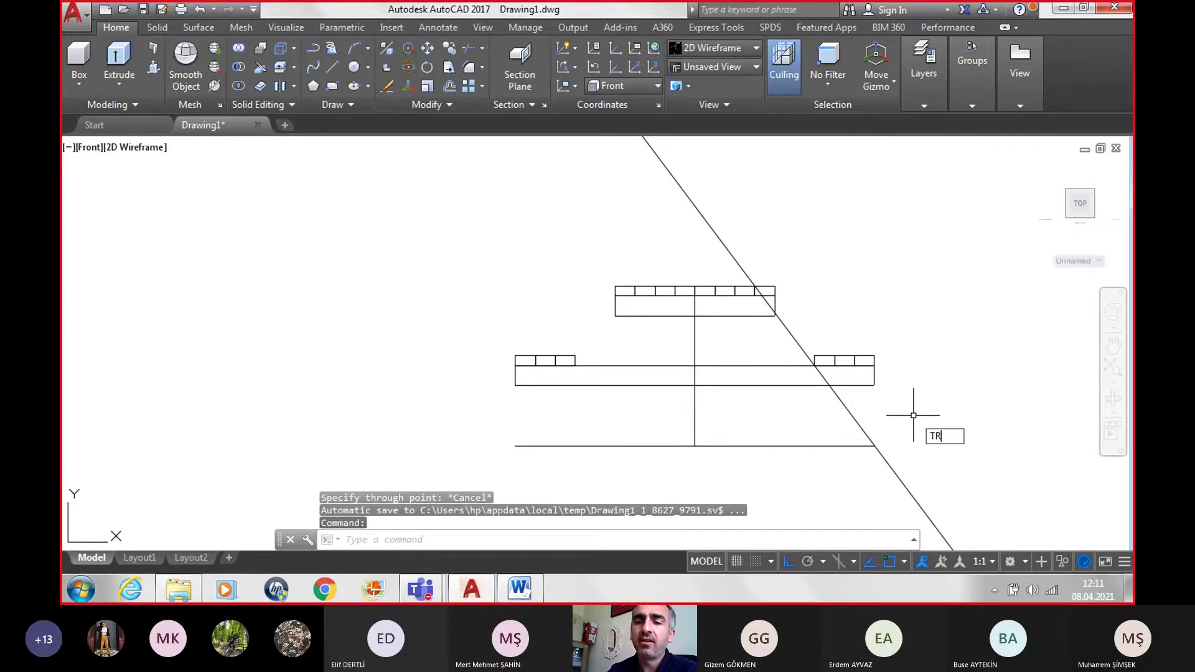
{"action": "key", "text": "Return"}
{"action": "key", "text": "Return"}
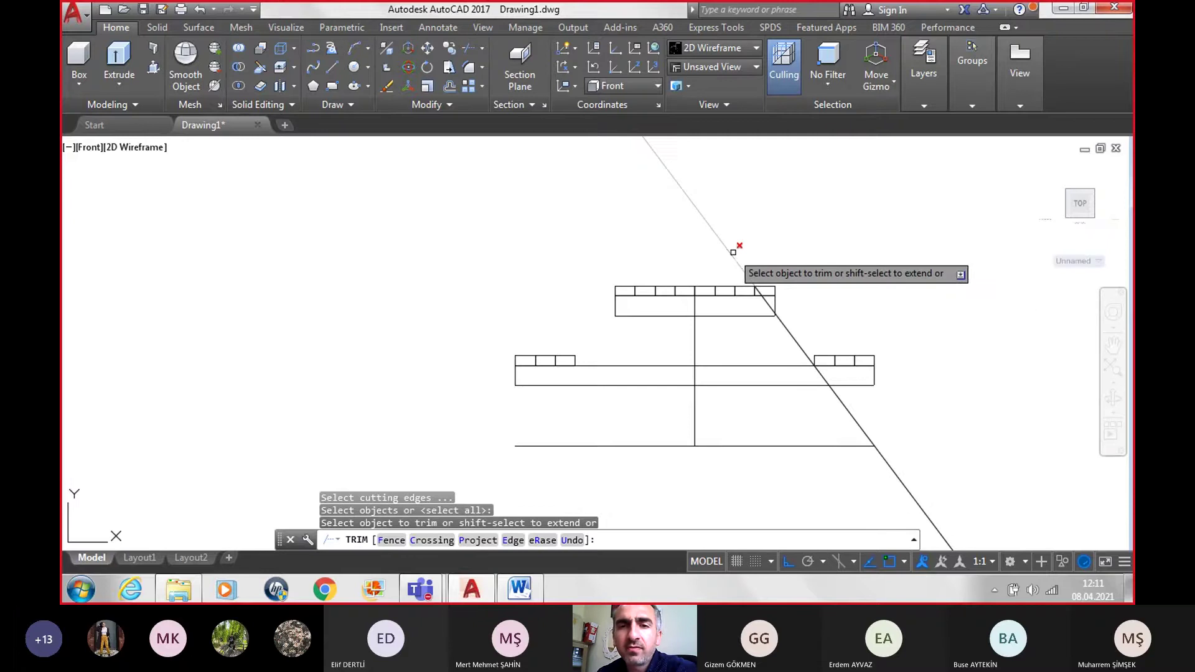
{"action": "left_click", "coordinate": [733, 252]}
{"action": "scroll", "coordinate": [766, 326], "scroll_direction": "up", "scroll_amount": 4}
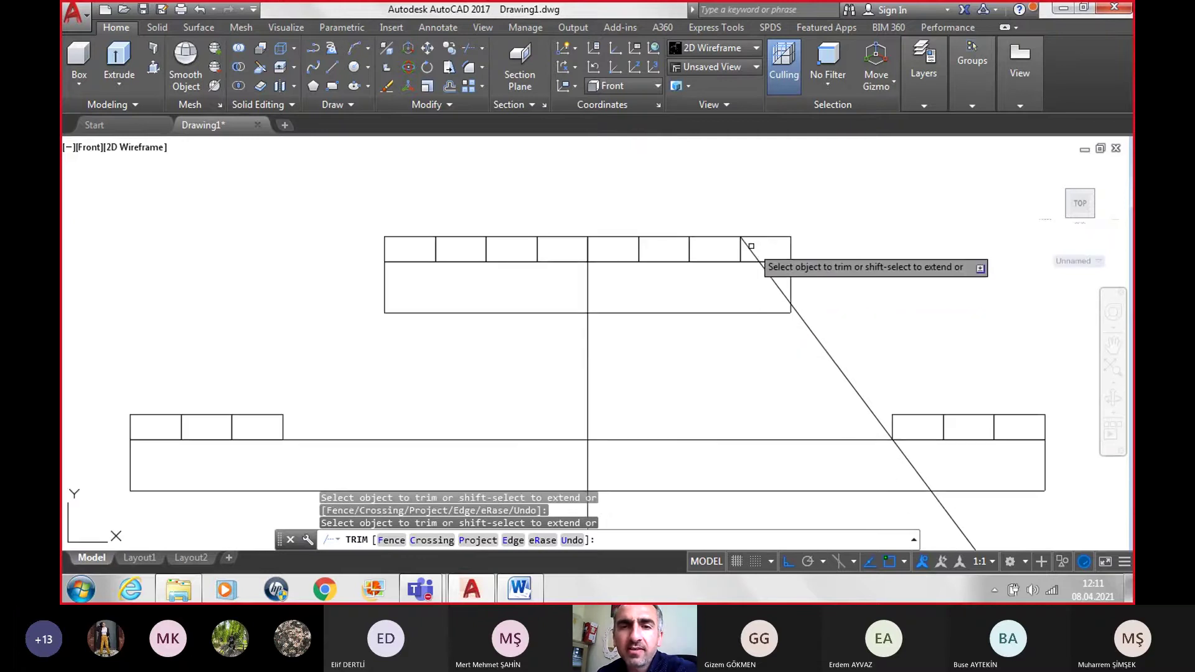
{"action": "scroll", "coordinate": [784, 274], "scroll_direction": "down", "scroll_amount": 2}
{"action": "scroll", "coordinate": [822, 315], "scroll_direction": "down", "scroll_amount": 2}
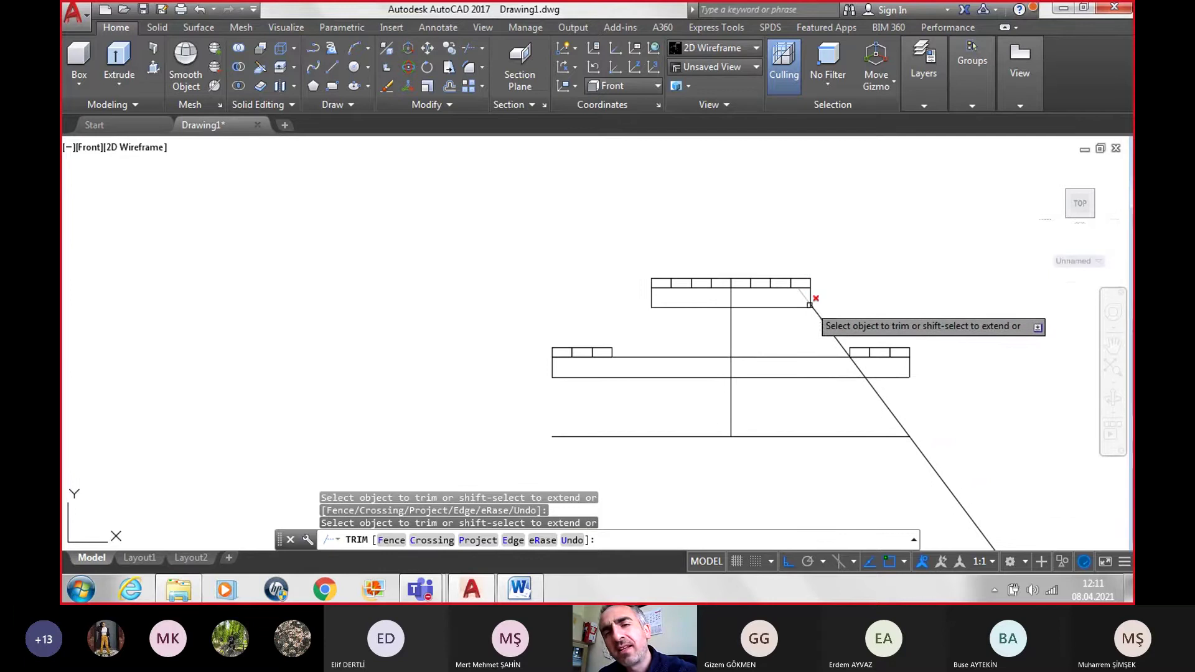
{"action": "left_click", "coordinate": [925, 449]}
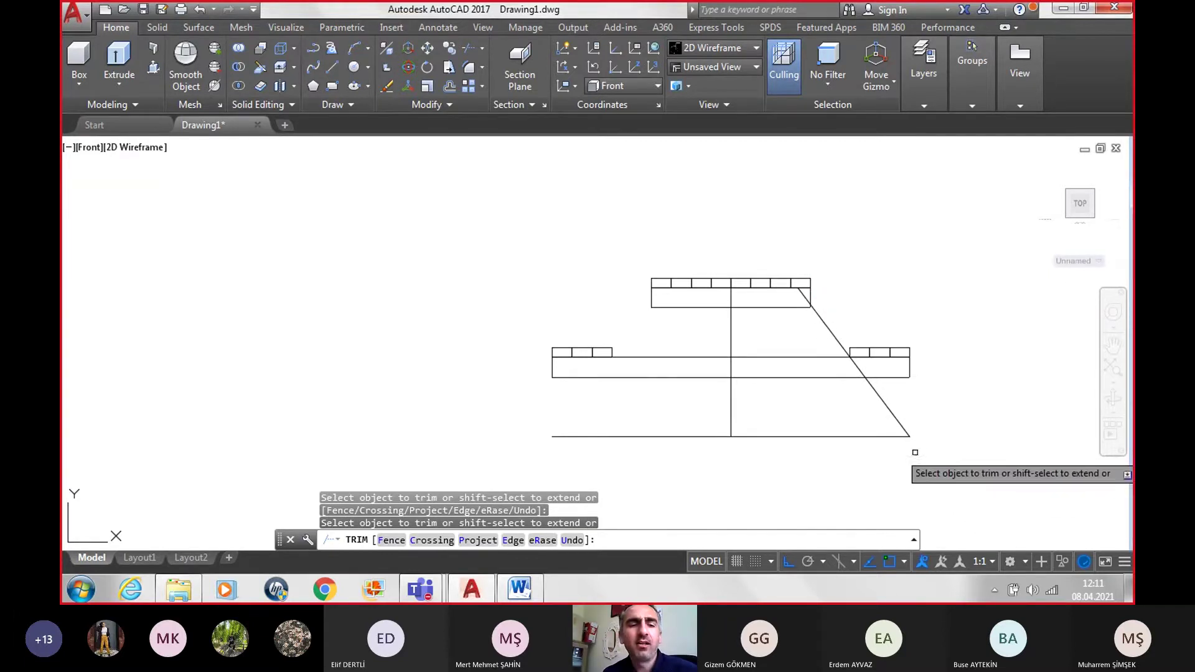
{"action": "key", "text": "Escape"}
{"action": "scroll", "coordinate": [915, 453], "scroll_direction": "up", "scroll_amount": 2}
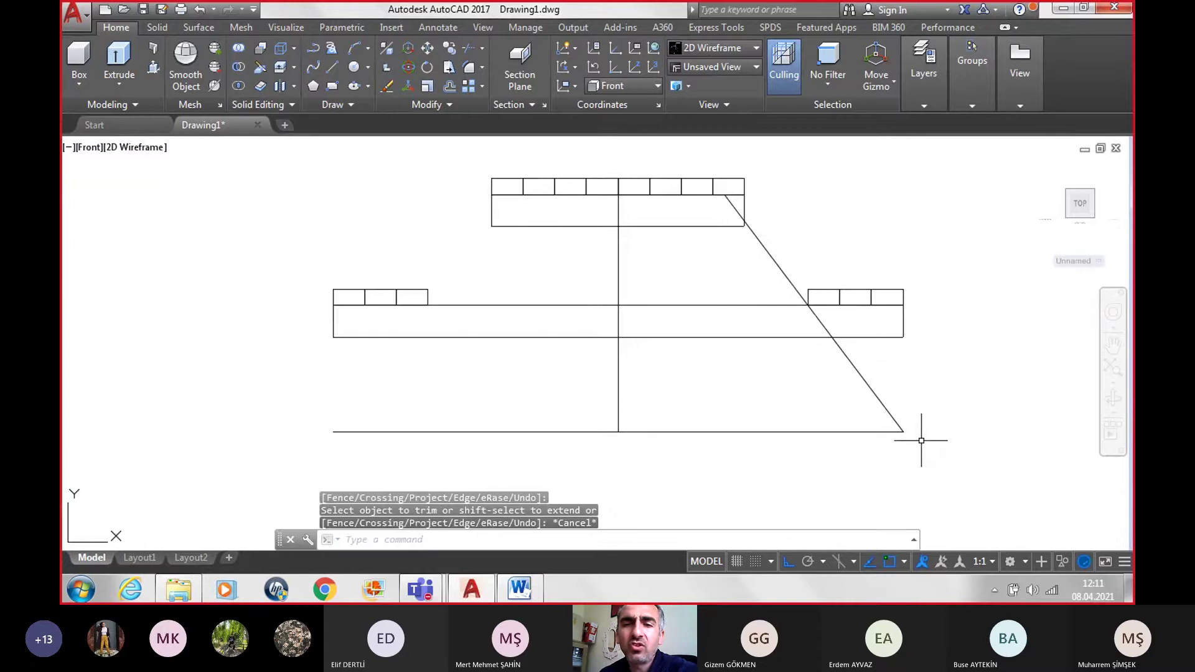
{"action": "left_click", "coordinate": [539, 590]}
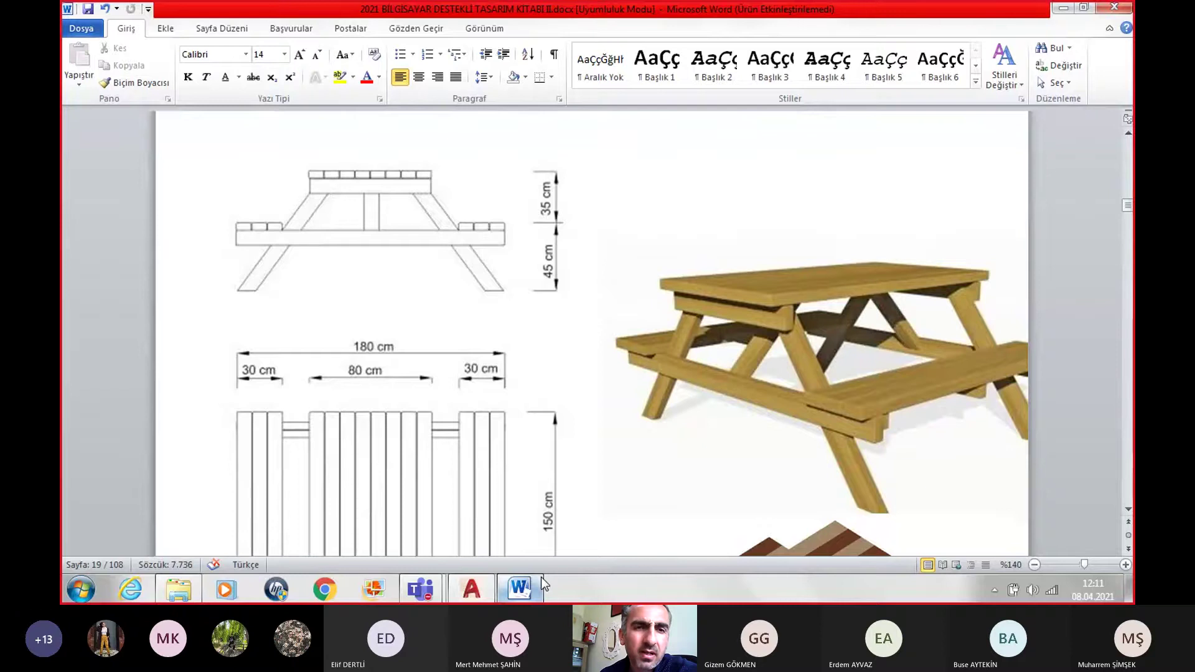
{"action": "left_click", "coordinate": [528, 598]}
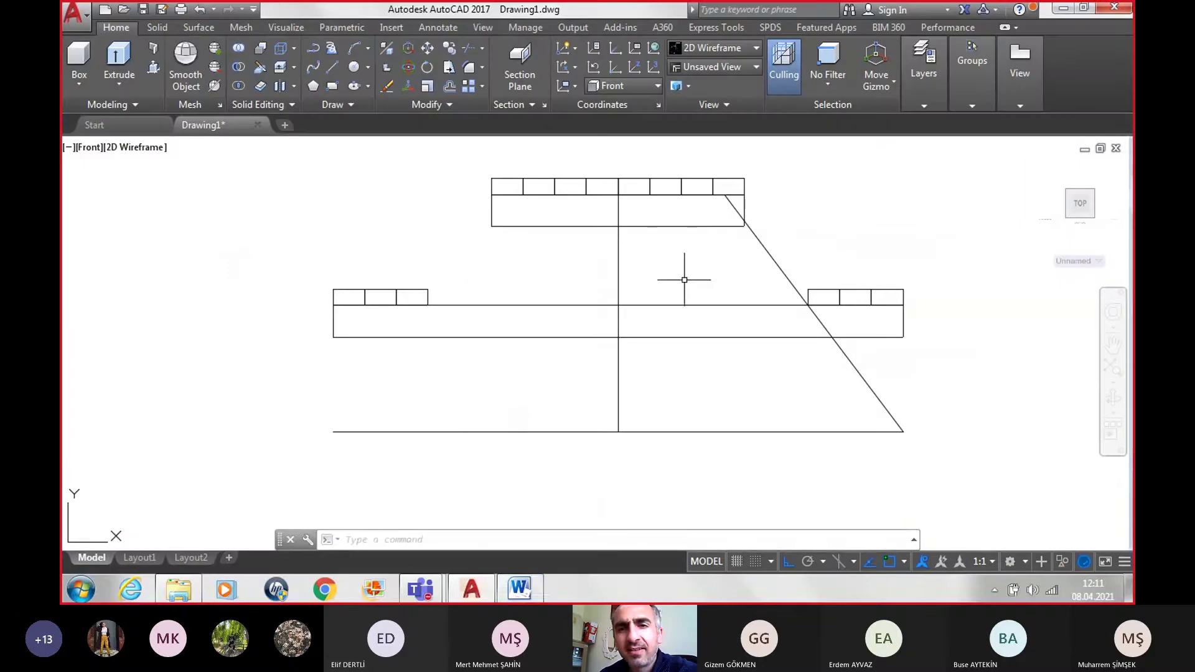
{"action": "scroll", "coordinate": [735, 215], "scroll_direction": "up", "scroll_amount": 3}
{"action": "scroll", "coordinate": [781, 205], "scroll_direction": "up", "scroll_amount": 1}
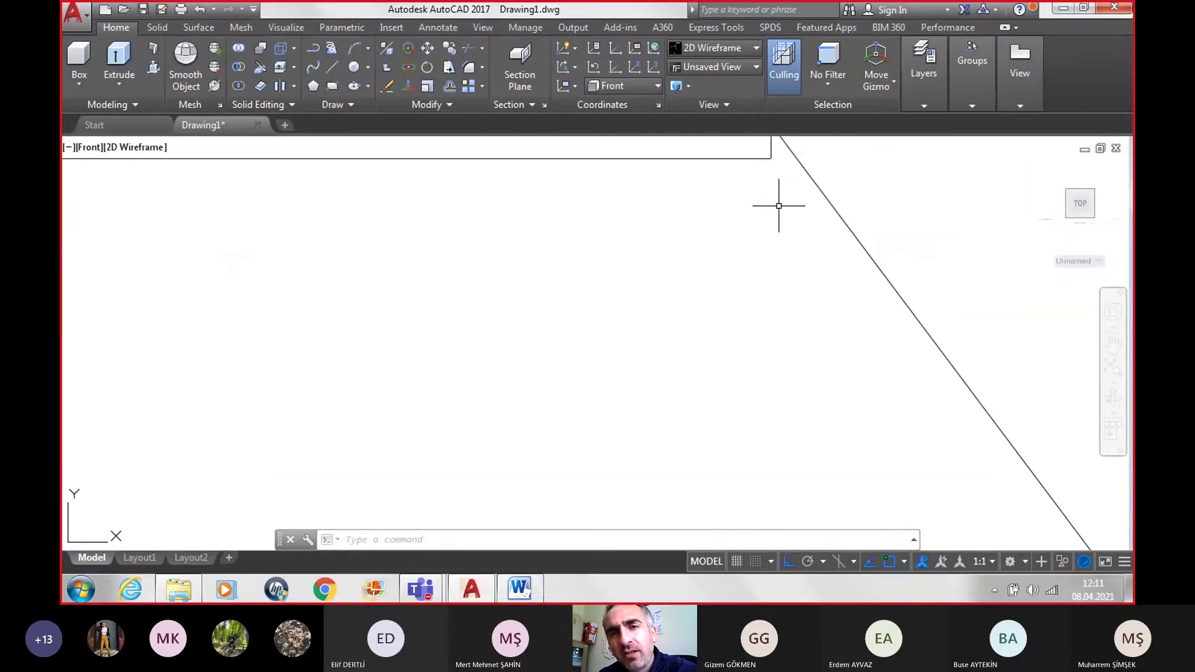
{"action": "scroll", "coordinate": [778, 201], "scroll_direction": "up", "scroll_amount": 1}
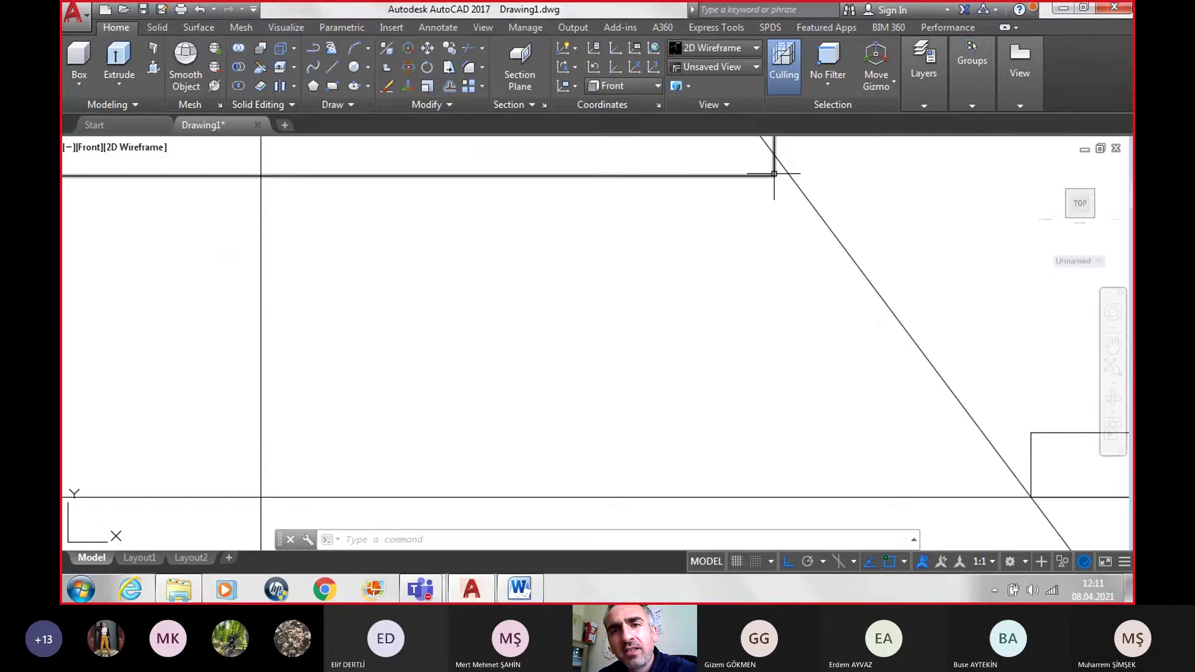
{"action": "scroll", "coordinate": [774, 173], "scroll_direction": "down", "scroll_amount": 4}
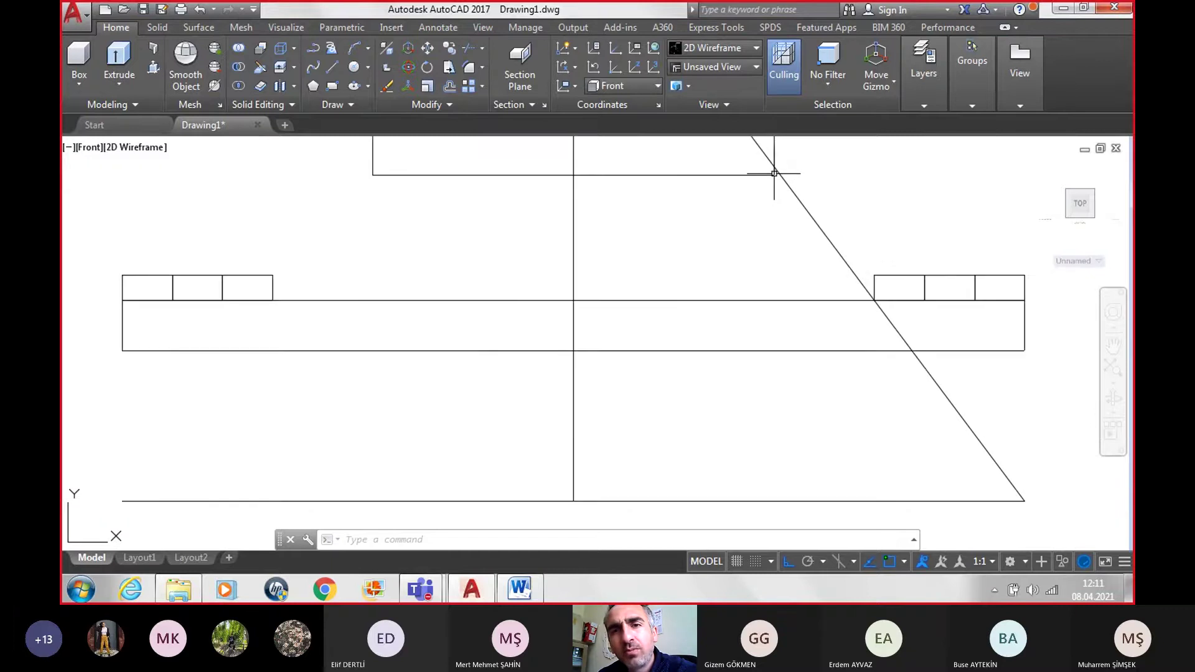
{"action": "scroll", "coordinate": [775, 173], "scroll_direction": "down", "scroll_amount": 2}
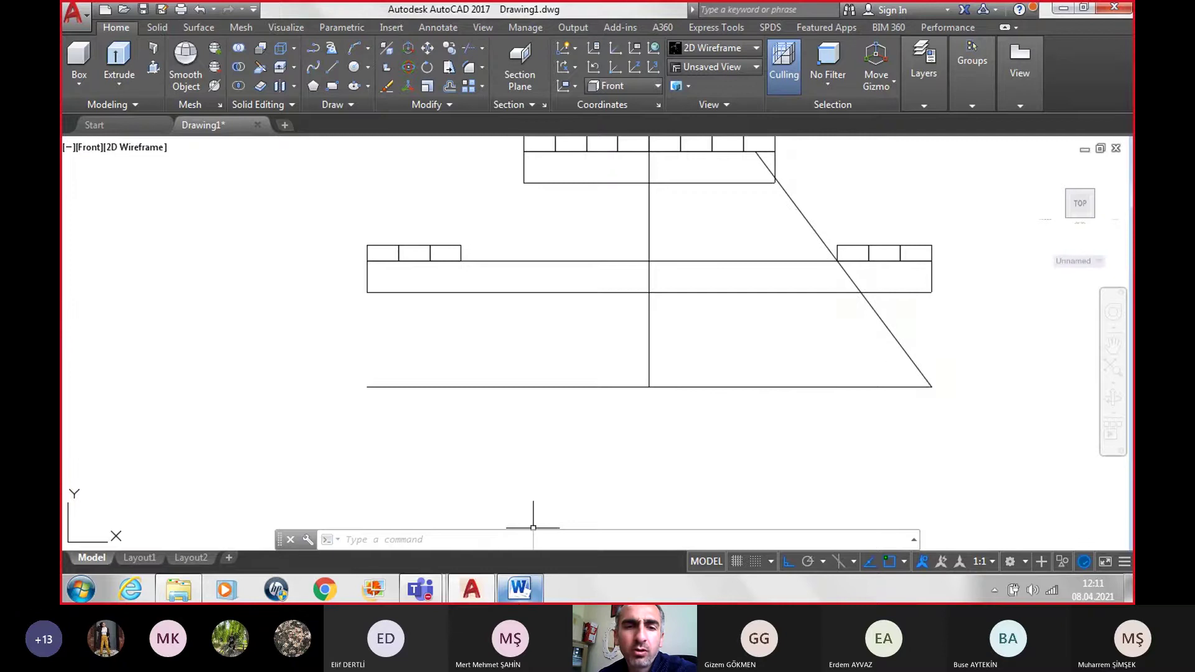
{"action": "left_click", "coordinate": [518, 588]}
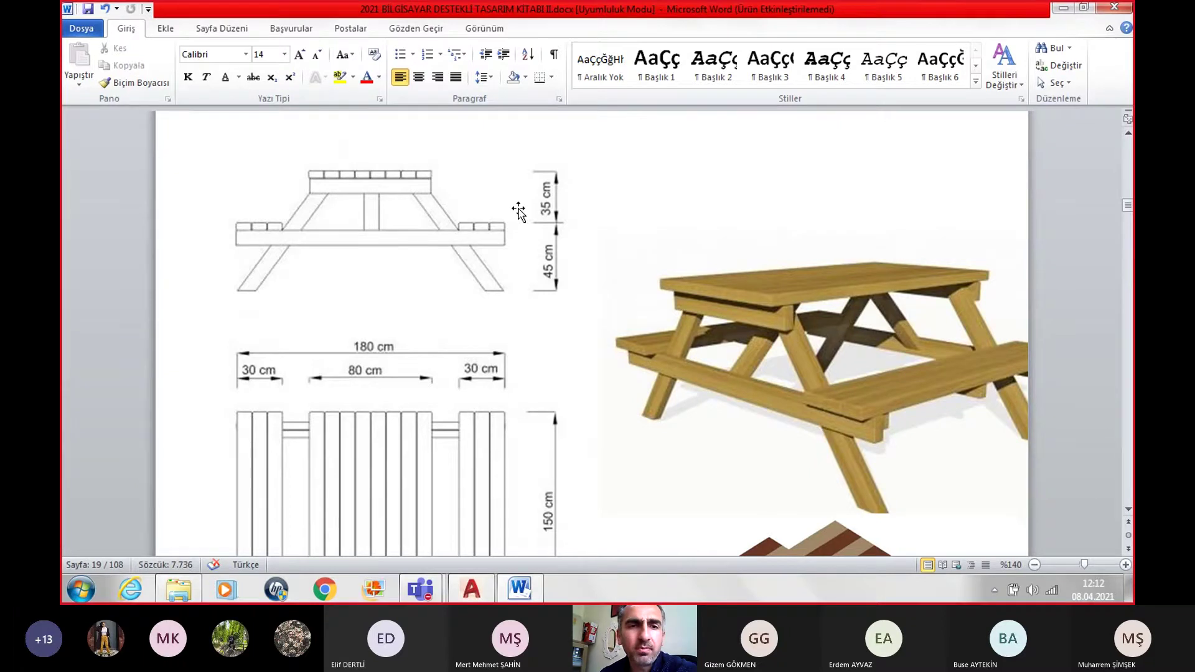
{"action": "left_click", "coordinate": [519, 588]}
{"action": "middle_click_drag", "start_coordinate": [795, 326], "coordinate": [741, 371]}
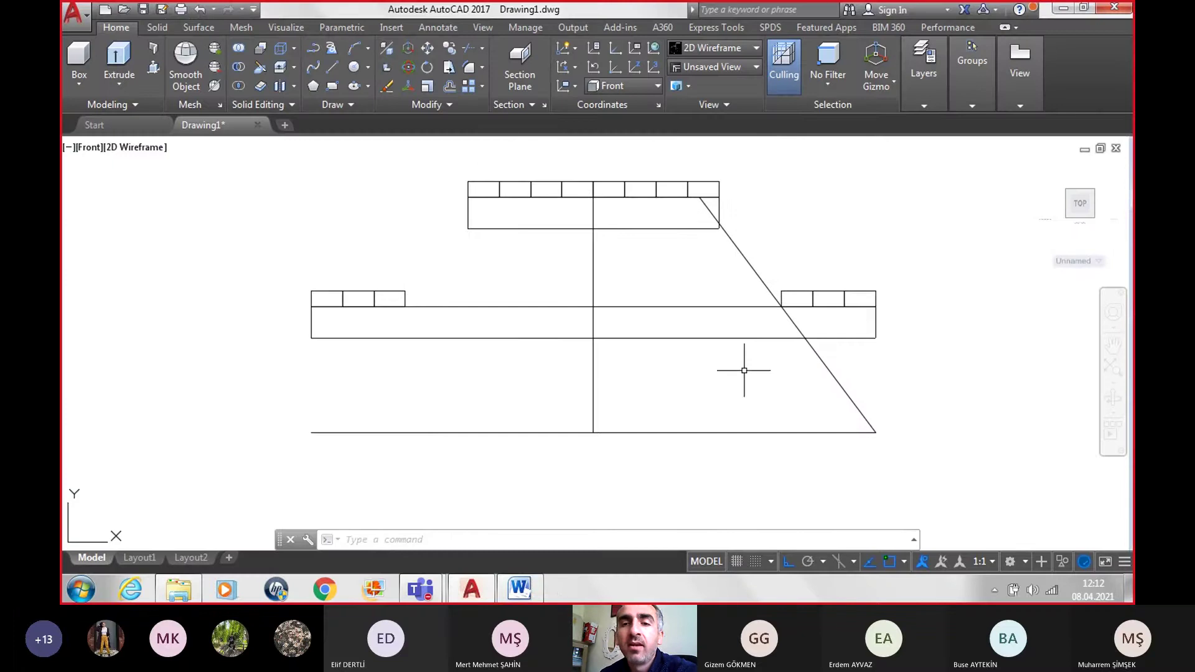
{"action": "left_click", "coordinate": [830, 370]}
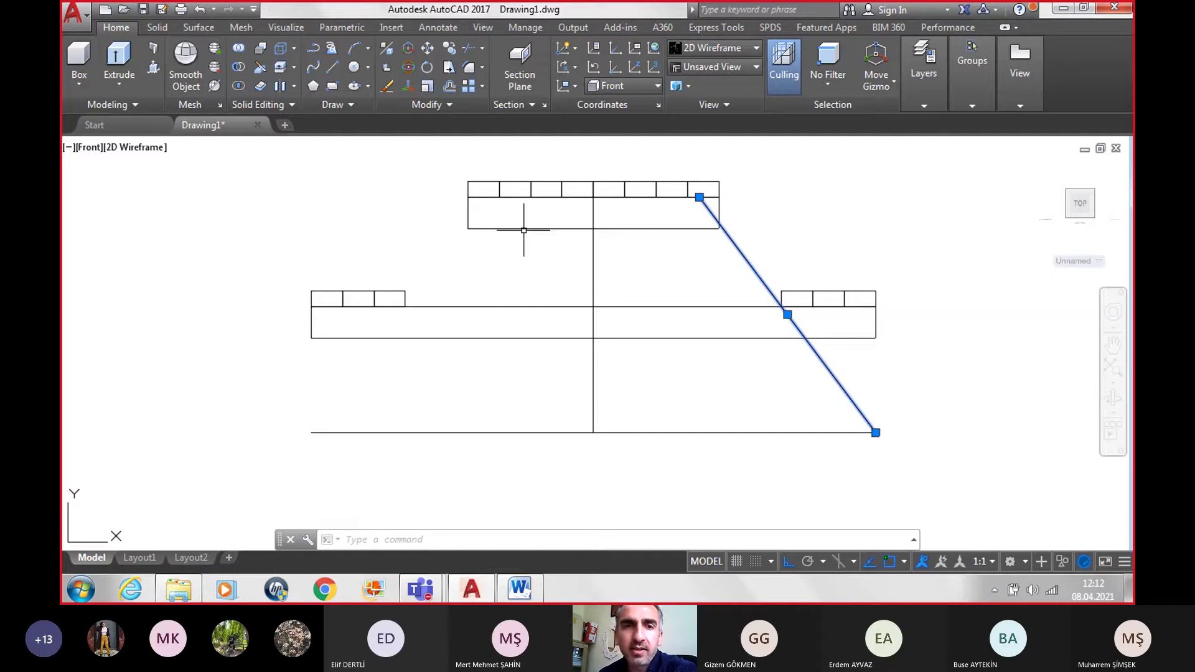
Step: Copy the diagonal leg line 10 units left, restoring the original after a trial deletion
{"action": "left_click", "coordinate": [427, 68]}
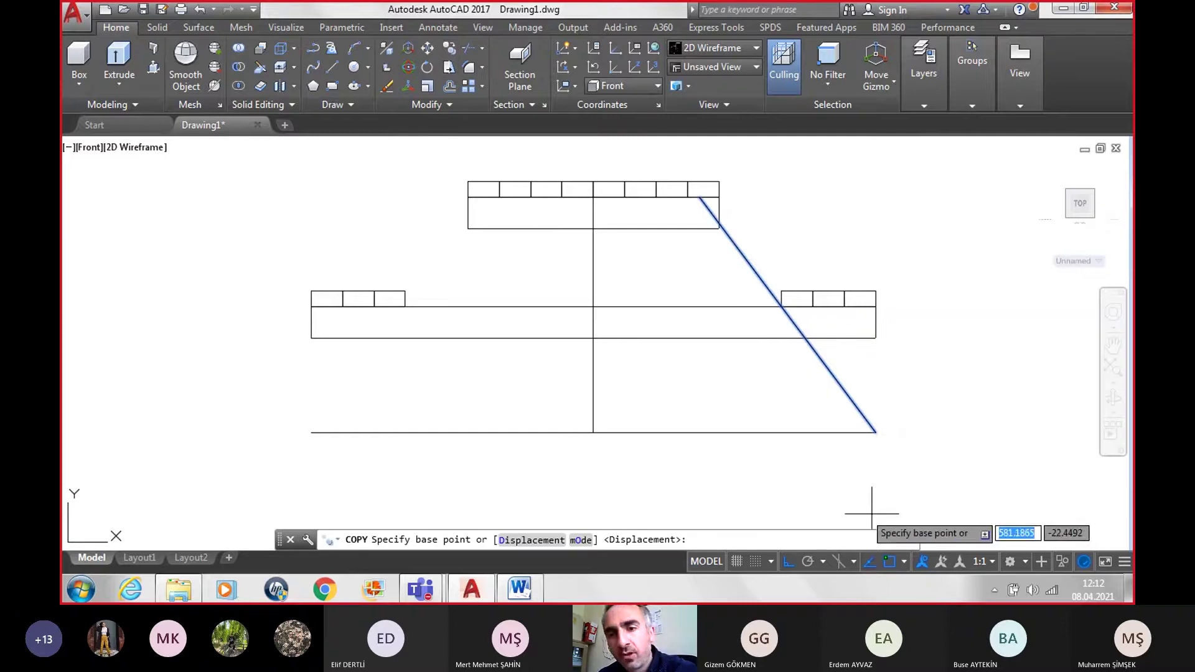
{"action": "left_click", "coordinate": [876, 433]}
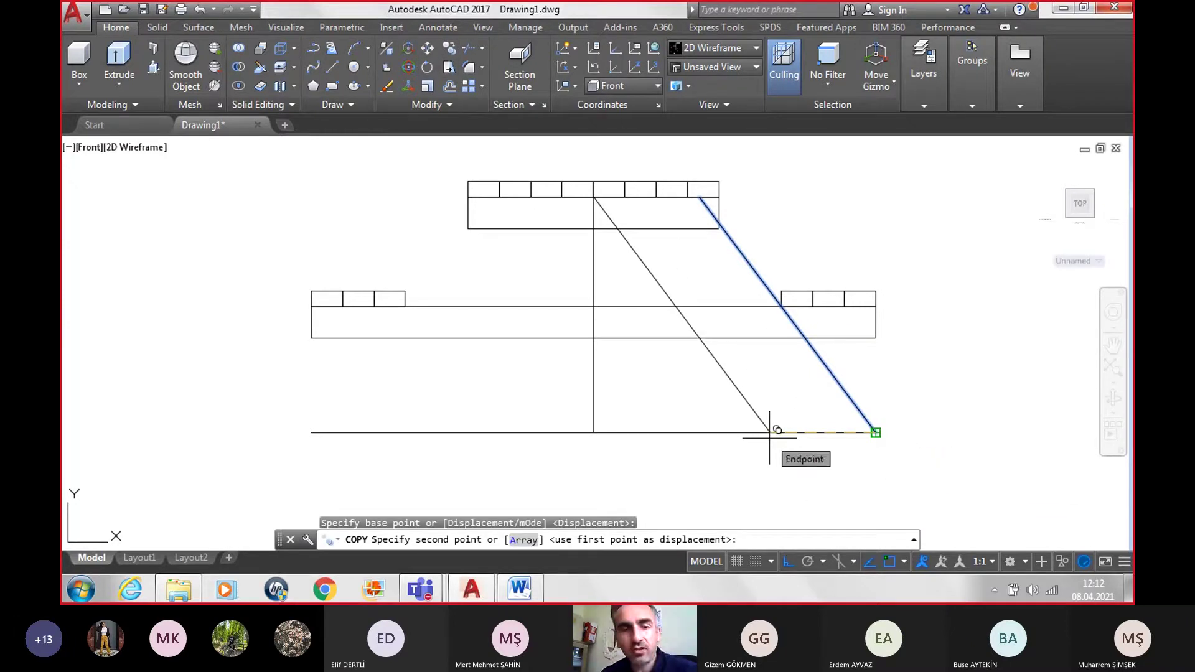
{"action": "type", "text": "10"}
{"action": "key", "text": "Return"}
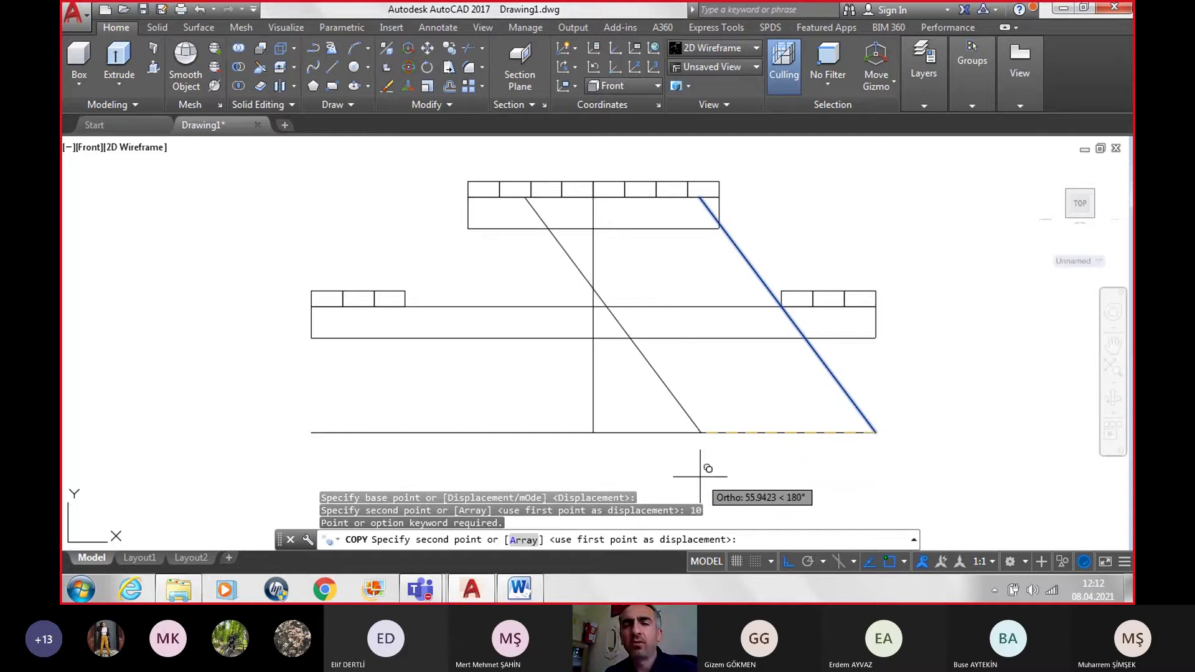
{"action": "type", "text": "10"}
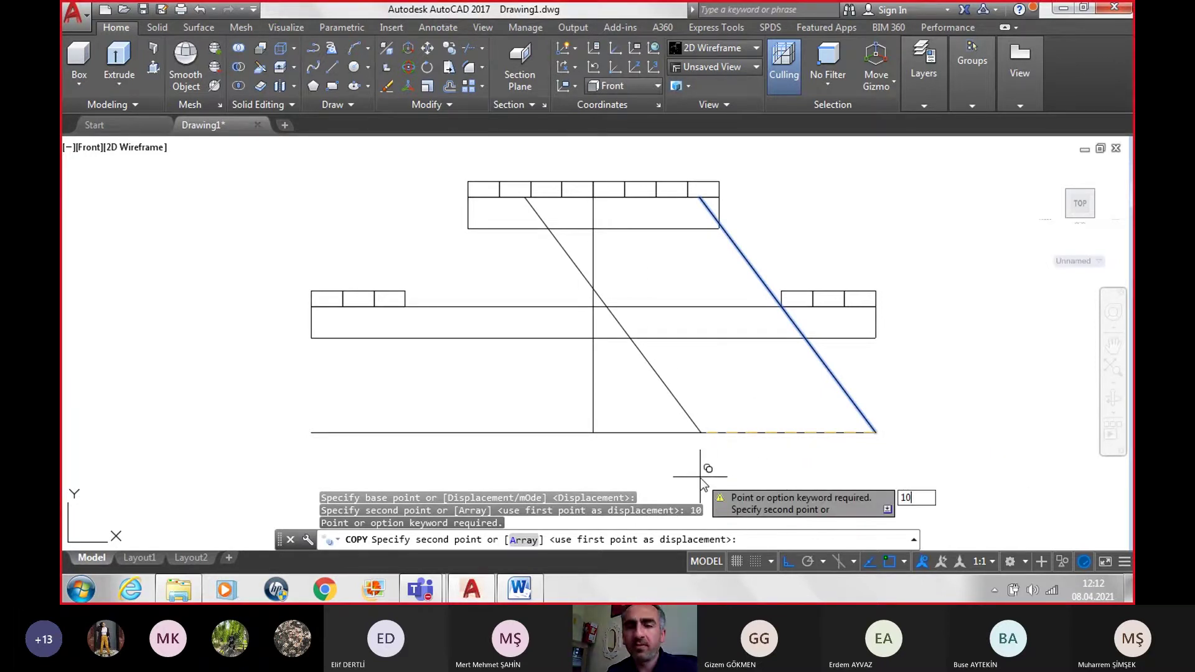
{"action": "key", "text": "Return"}
{"action": "key", "text": "Escape"}
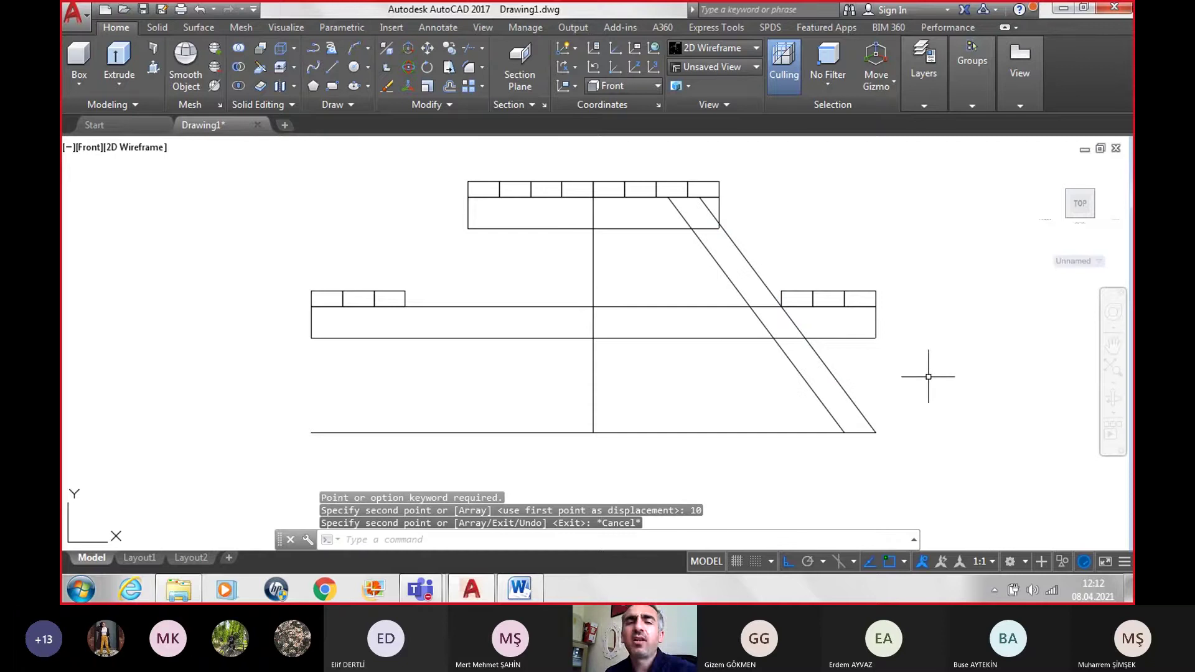
{"action": "left_click", "coordinate": [826, 364]}
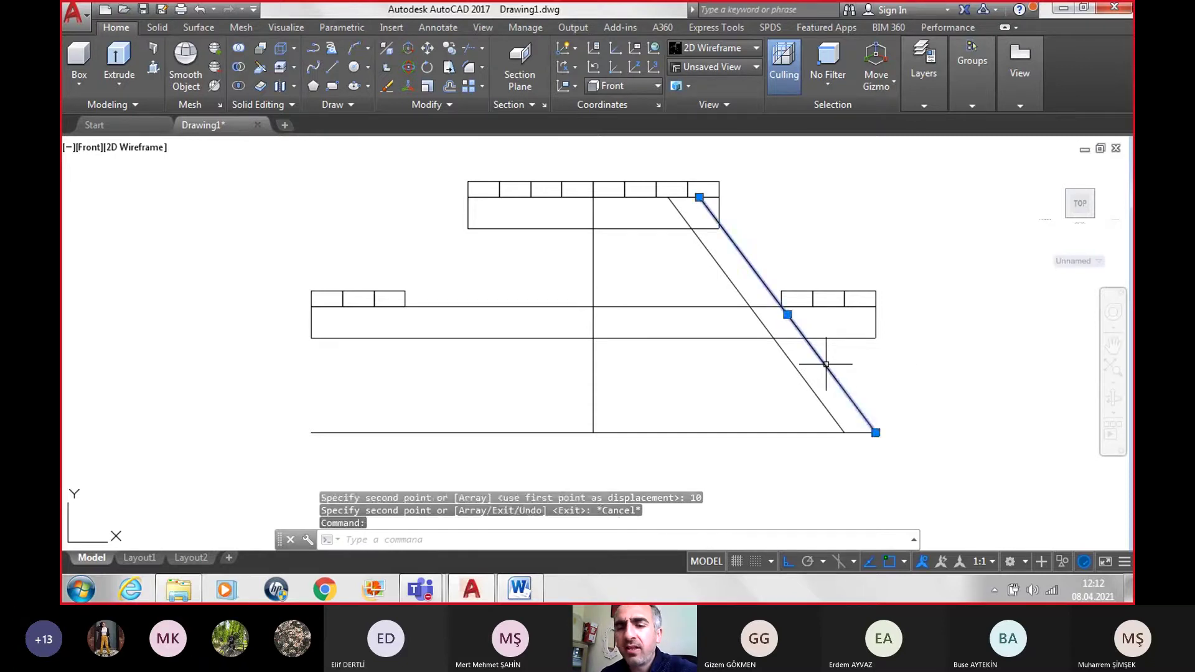
{"action": "key", "text": "Delete"}
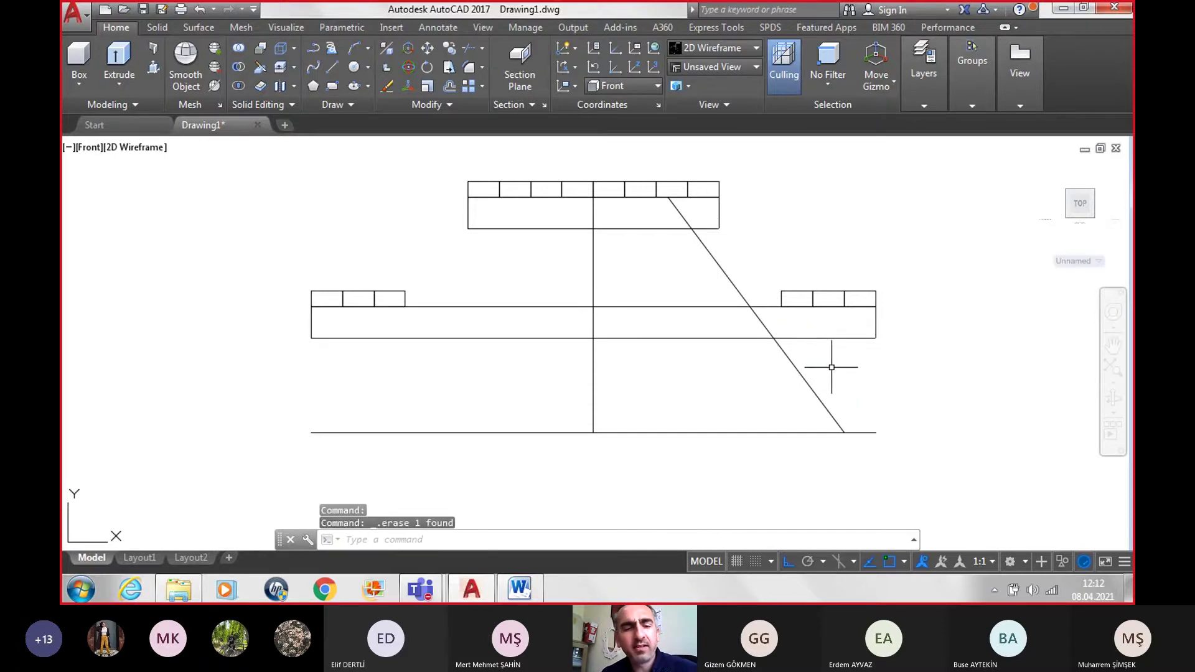
{"action": "key", "text": "ctrl+z"}
{"action": "type", "text": "DIM"}
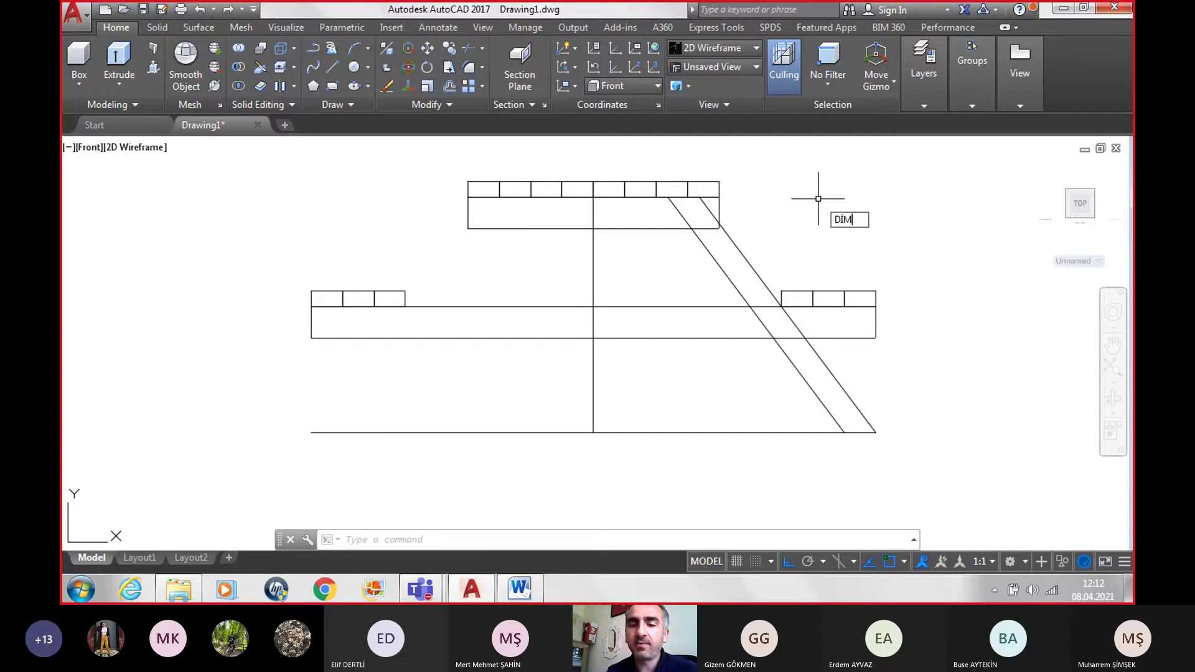
{"action": "key", "text": "Return"}
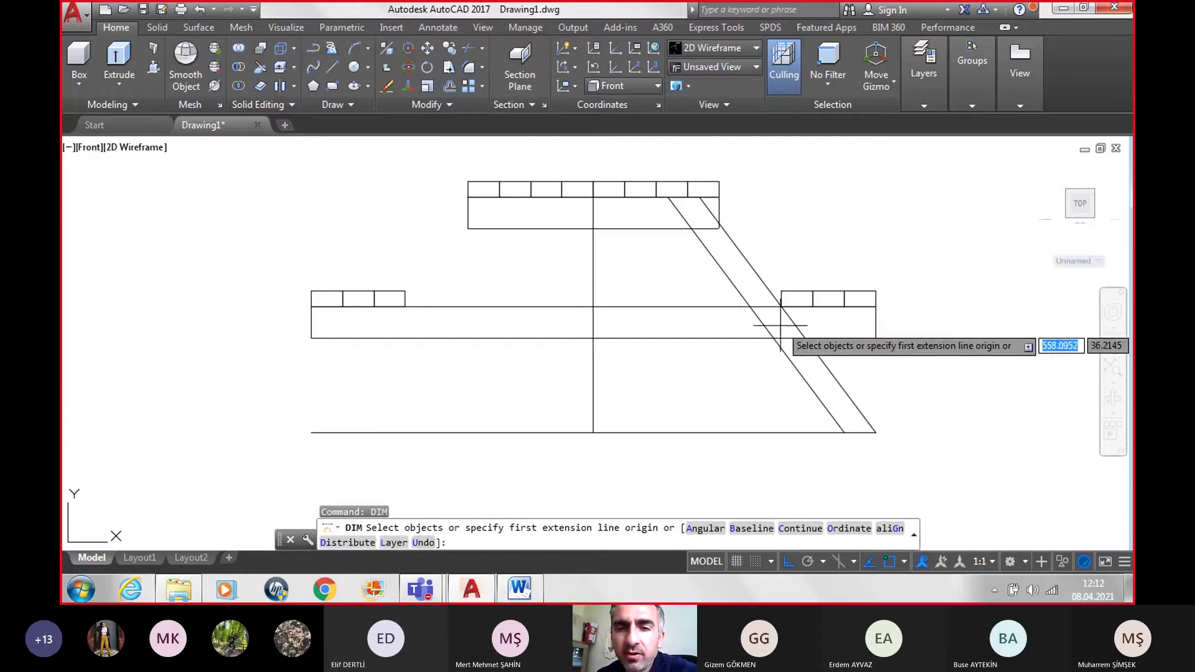
{"action": "left_click", "coordinate": [763, 308]}
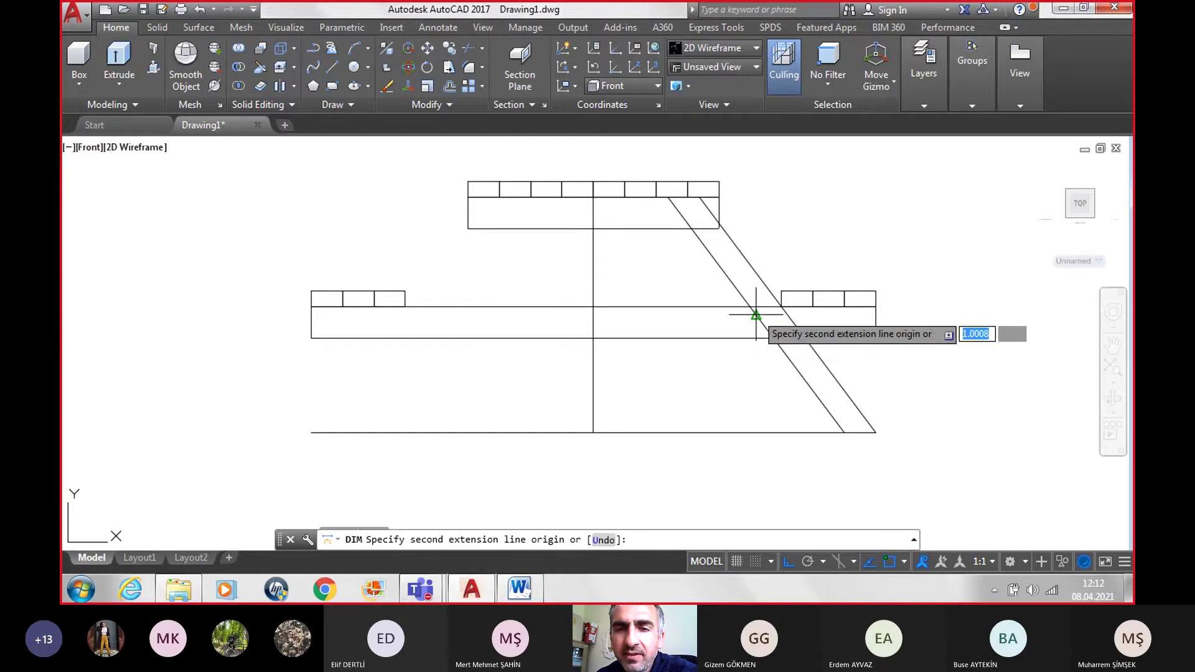
{"action": "left_click", "coordinate": [785, 312]}
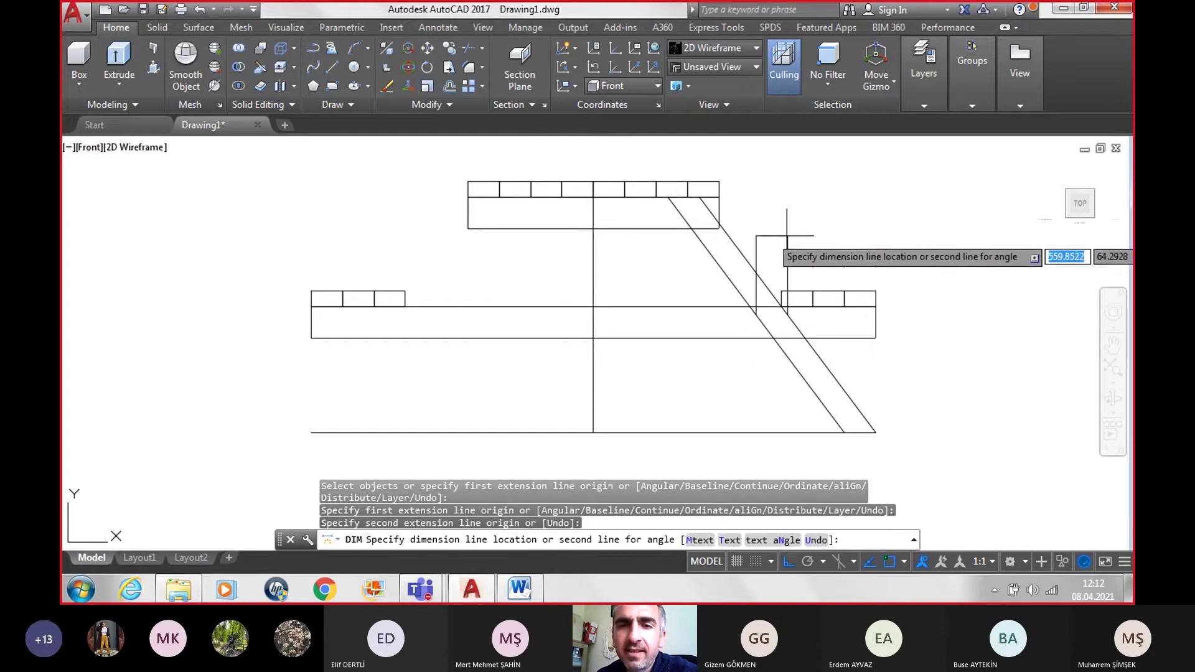
{"action": "left_click", "coordinate": [787, 235]}
{"action": "scroll", "coordinate": [787, 235], "scroll_direction": "up", "scroll_amount": 5}
{"action": "scroll", "coordinate": [772, 234], "scroll_direction": "up", "scroll_amount": 5}
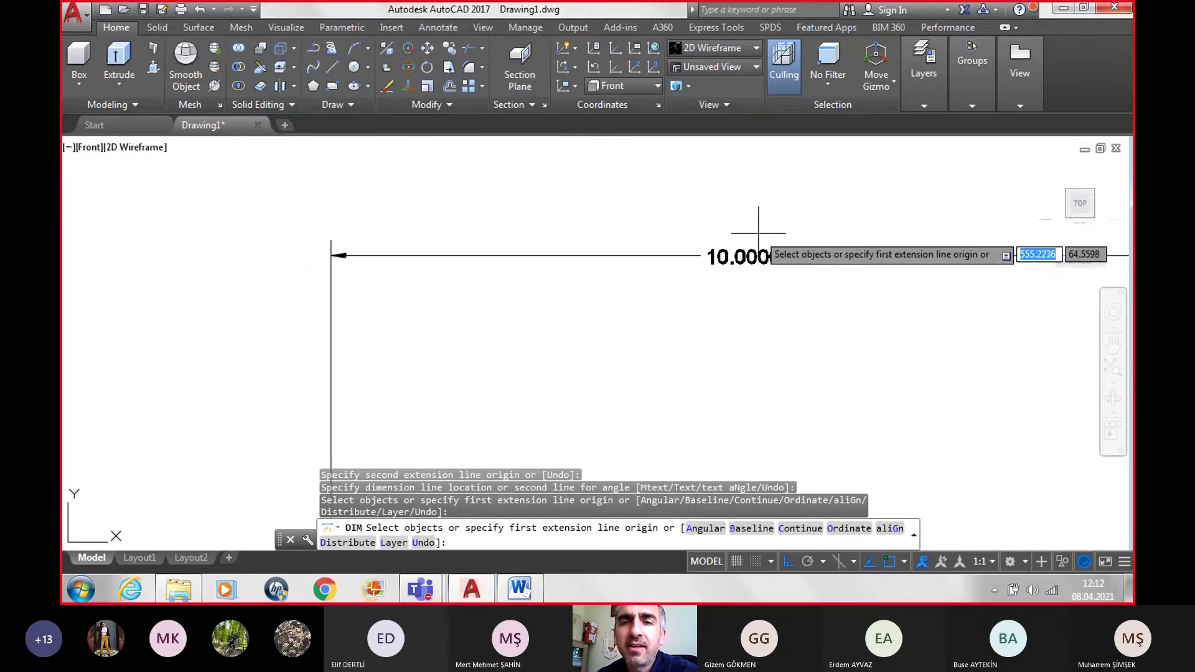
{"action": "scroll", "coordinate": [758, 233], "scroll_direction": "down", "scroll_amount": 5}
{"action": "scroll", "coordinate": [762, 240], "scroll_direction": "down", "scroll_amount": 5}
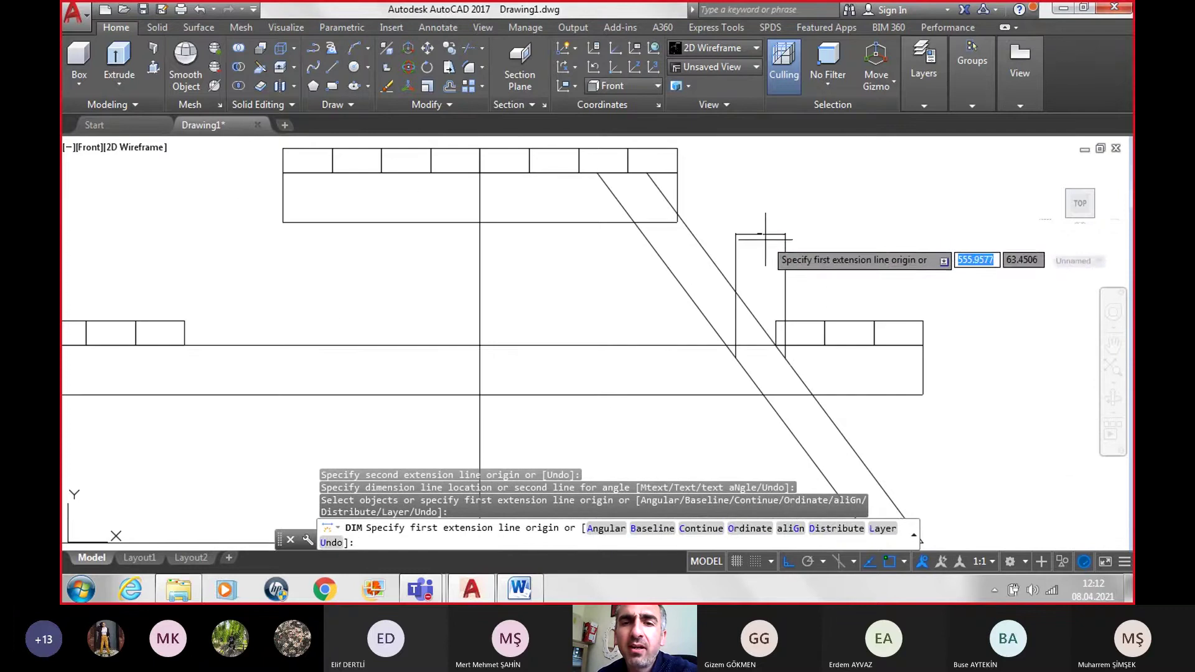
{"action": "key", "text": "Escape"}
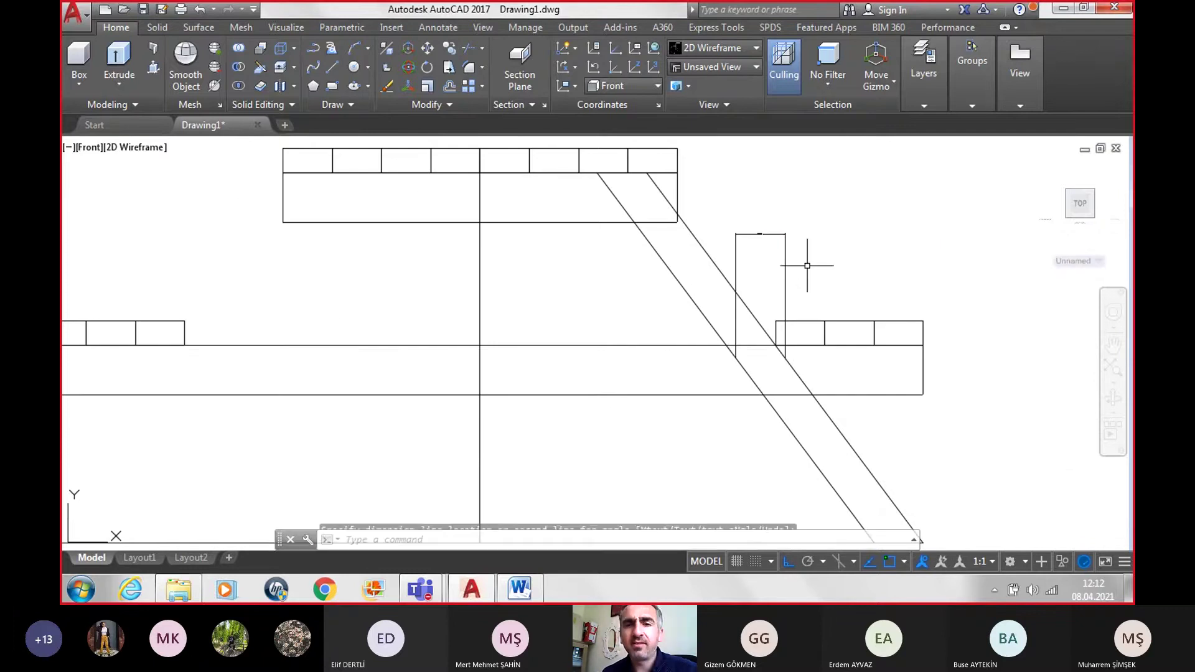
{"action": "left_click", "coordinate": [785, 255]}
{"action": "key", "text": "Delete"}
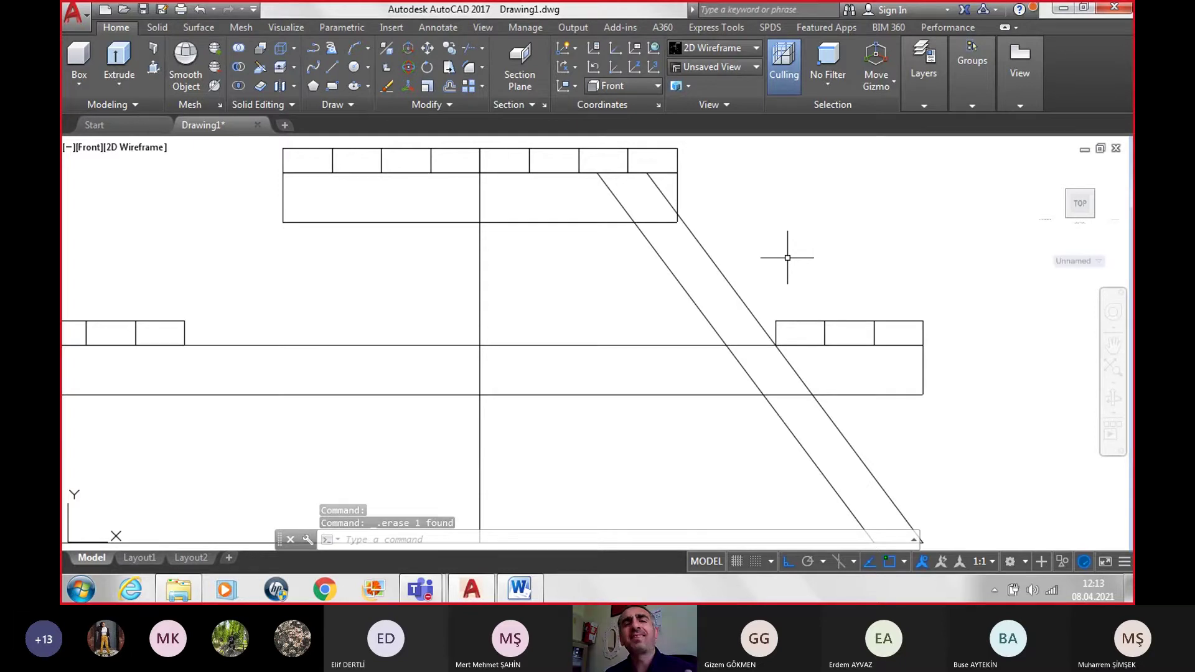
{"action": "scroll", "coordinate": [788, 261], "scroll_direction": "down", "scroll_amount": 4}
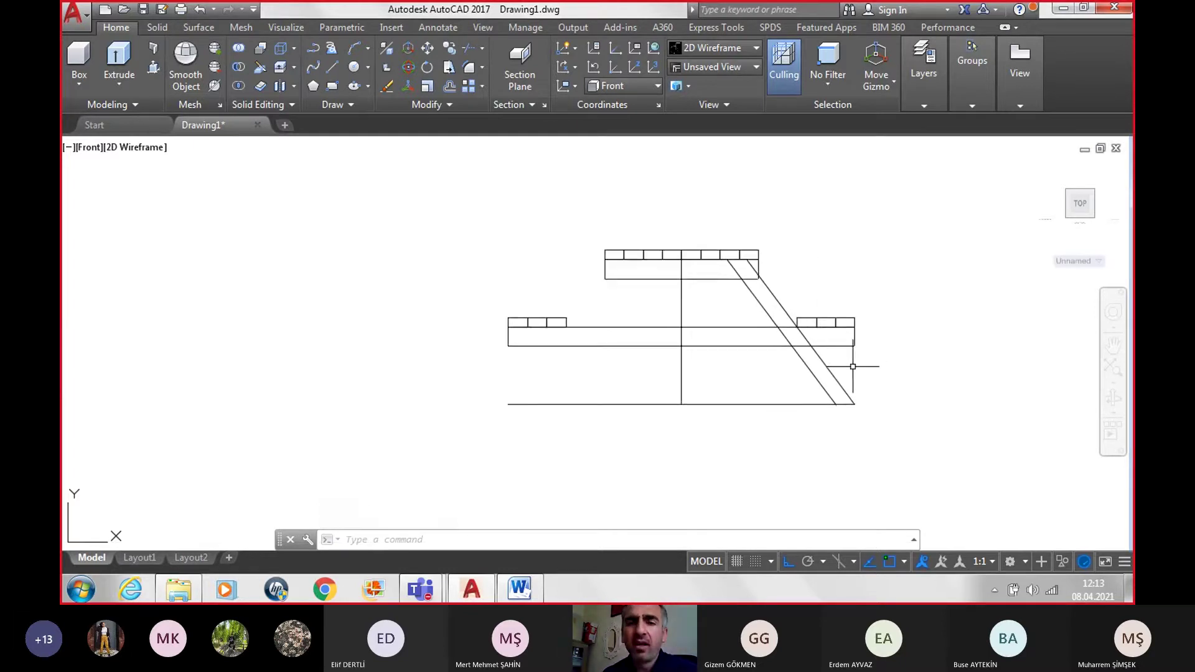
Step: Move both diagonal leg lines 100 units to the right, clear of the table
{"action": "scroll", "coordinate": [855, 367], "scroll_direction": "up", "scroll_amount": 2}
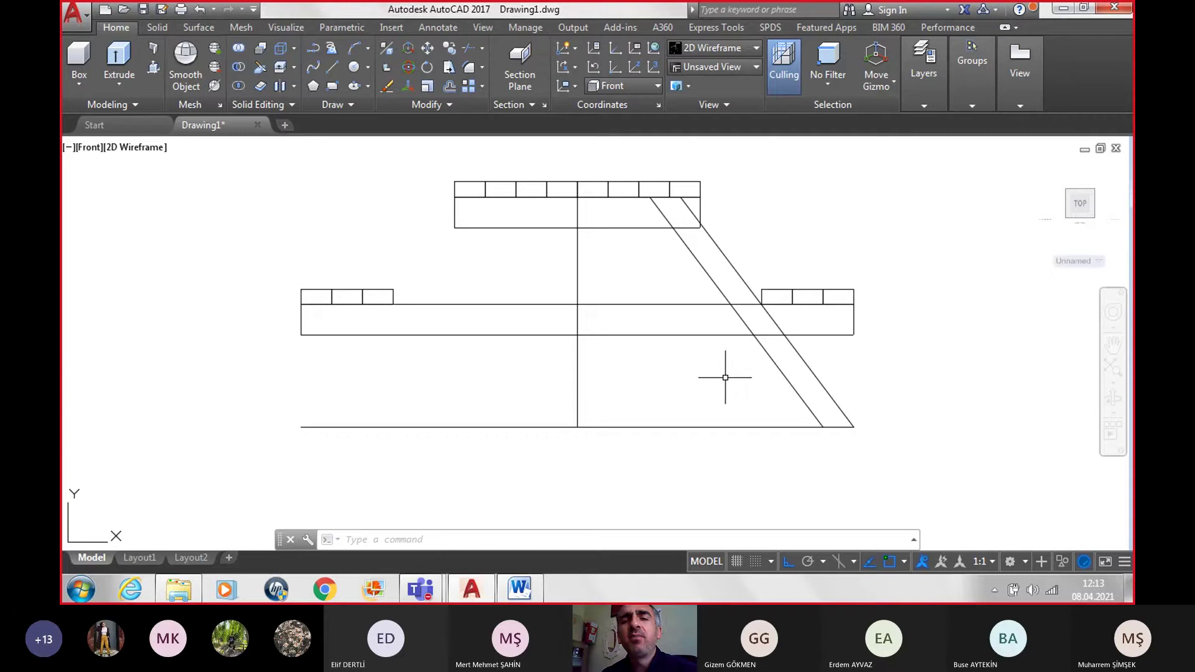
{"action": "left_click", "coordinate": [769, 356]}
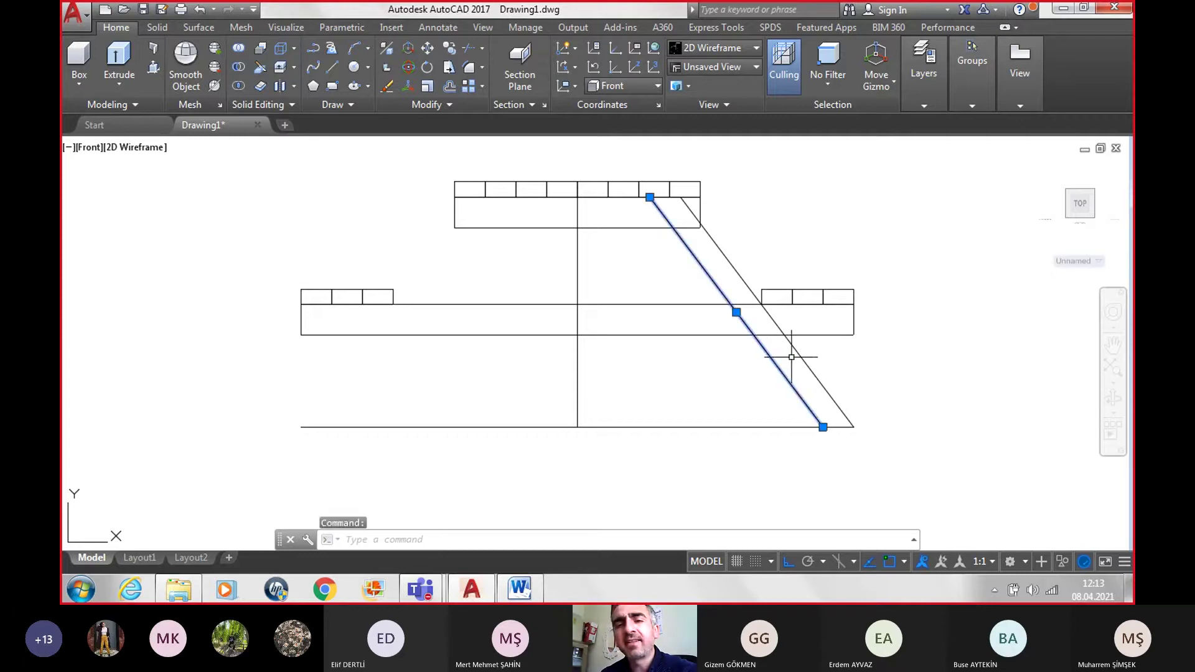
{"action": "left_click", "coordinate": [429, 53]}
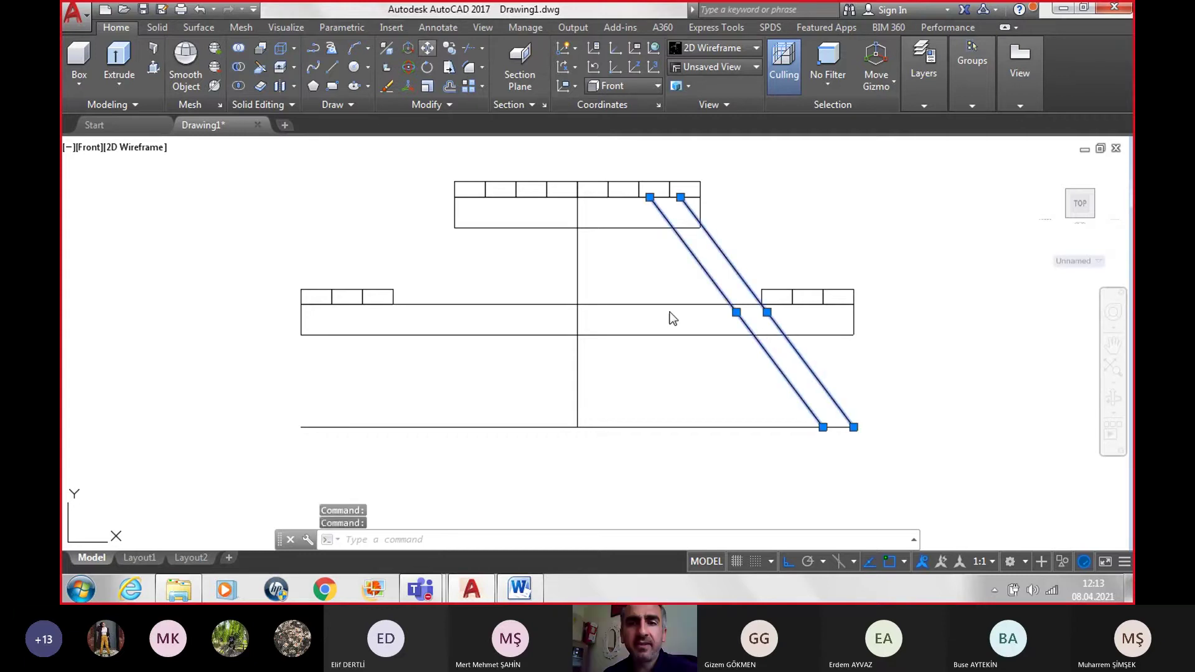
{"action": "left_click", "coordinate": [853, 428]}
{"action": "middle_click_drag", "start_coordinate": [912, 424], "coordinate": [478, 427]}
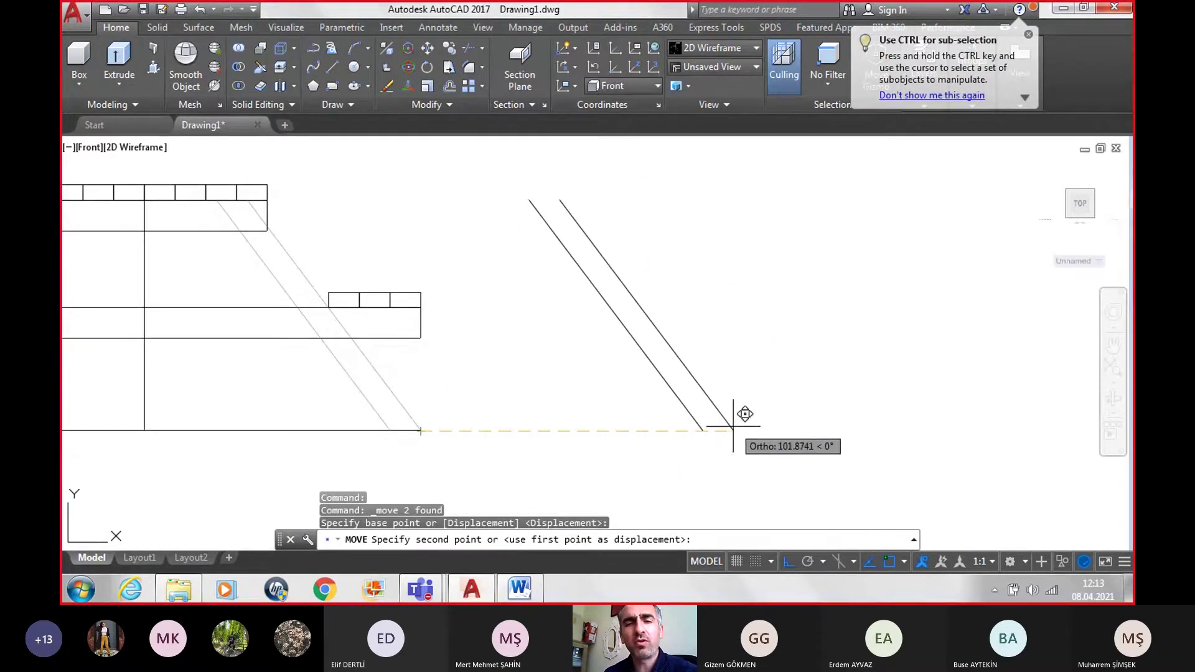
{"action": "type", "text": "1"}
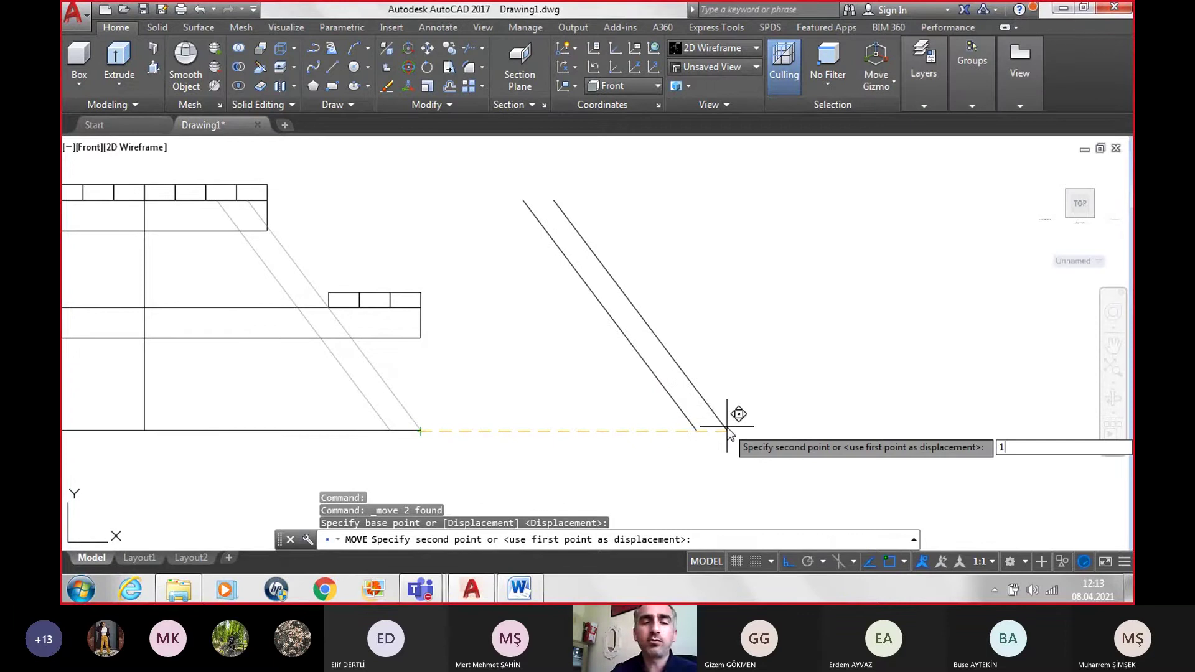
{"action": "type", "text": "00"}
{"action": "key", "text": "Return"}
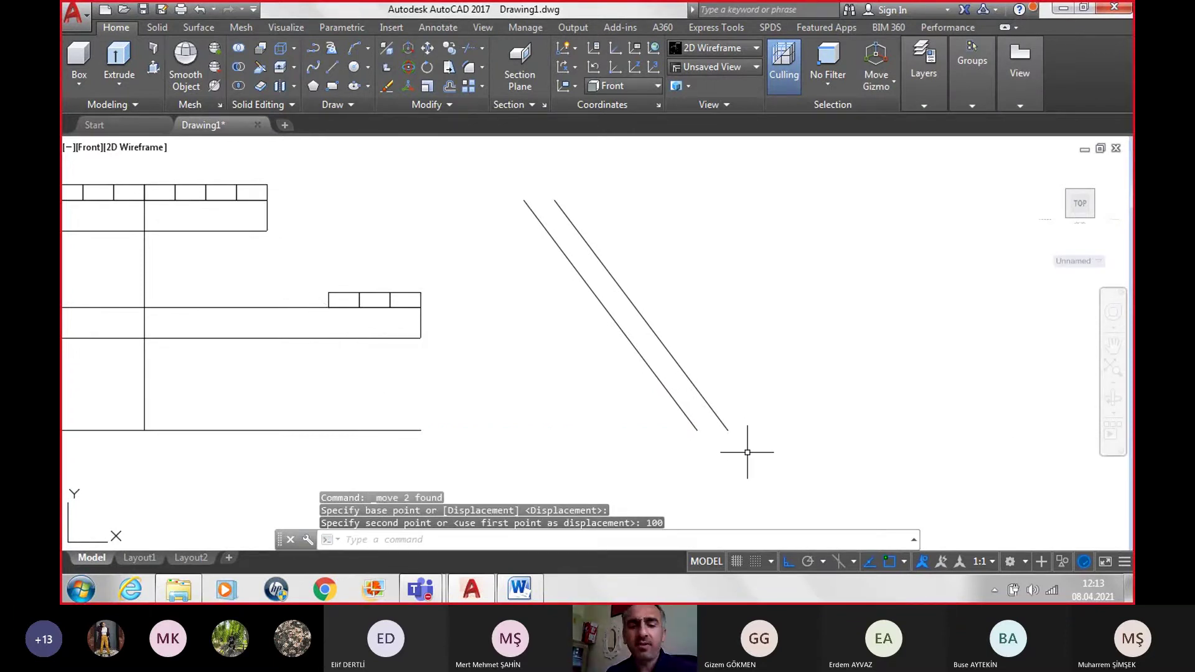
{"action": "type", "text": "l"}
{"action": "key", "text": "Return"}
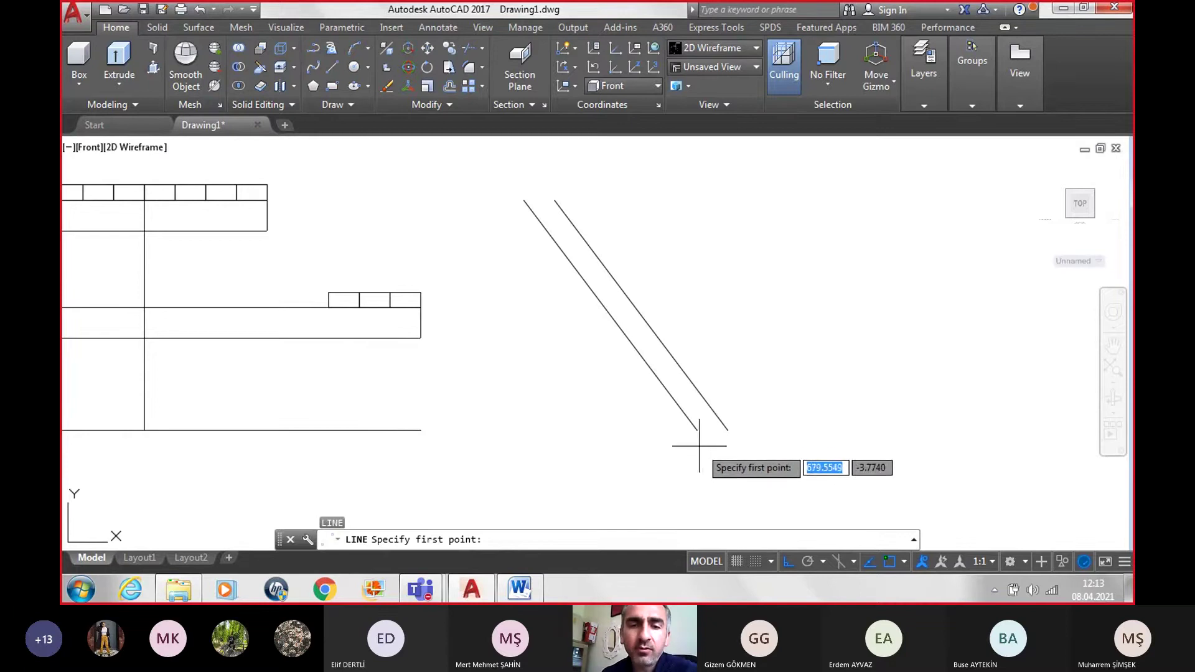
Step: Close the leg's bottom and top with short lines between the two diagonals
{"action": "left_click", "coordinate": [697, 430]}
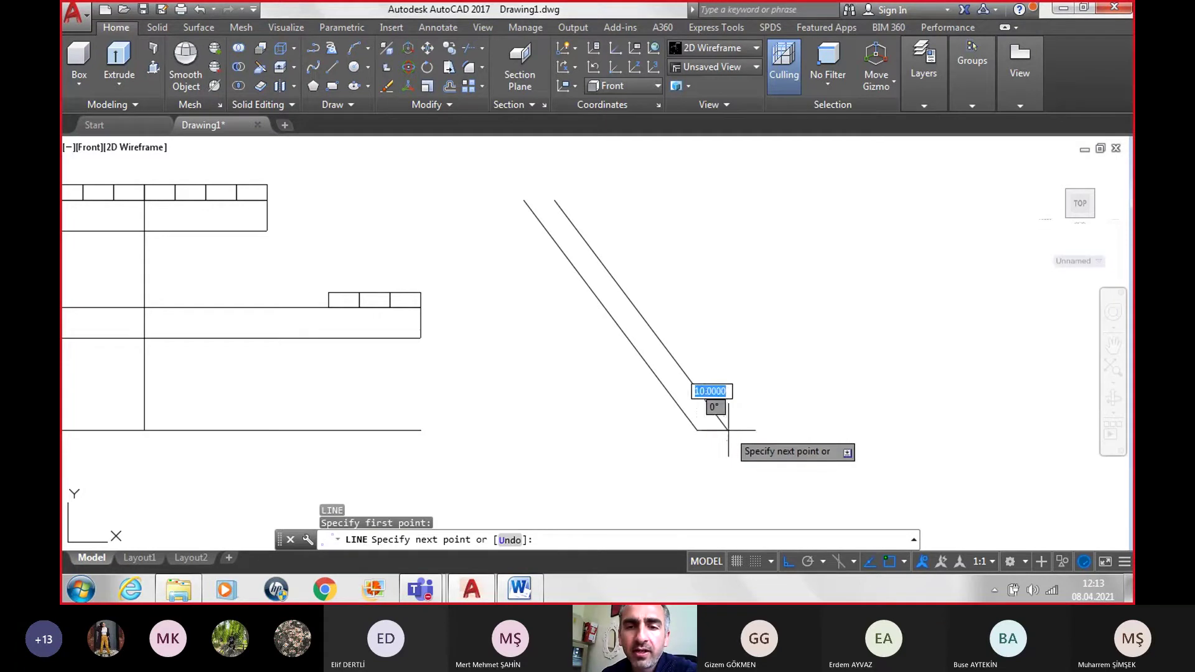
{"action": "left_click", "coordinate": [727, 430]}
{"action": "key", "text": "Return"}
{"action": "key", "text": "Return"}
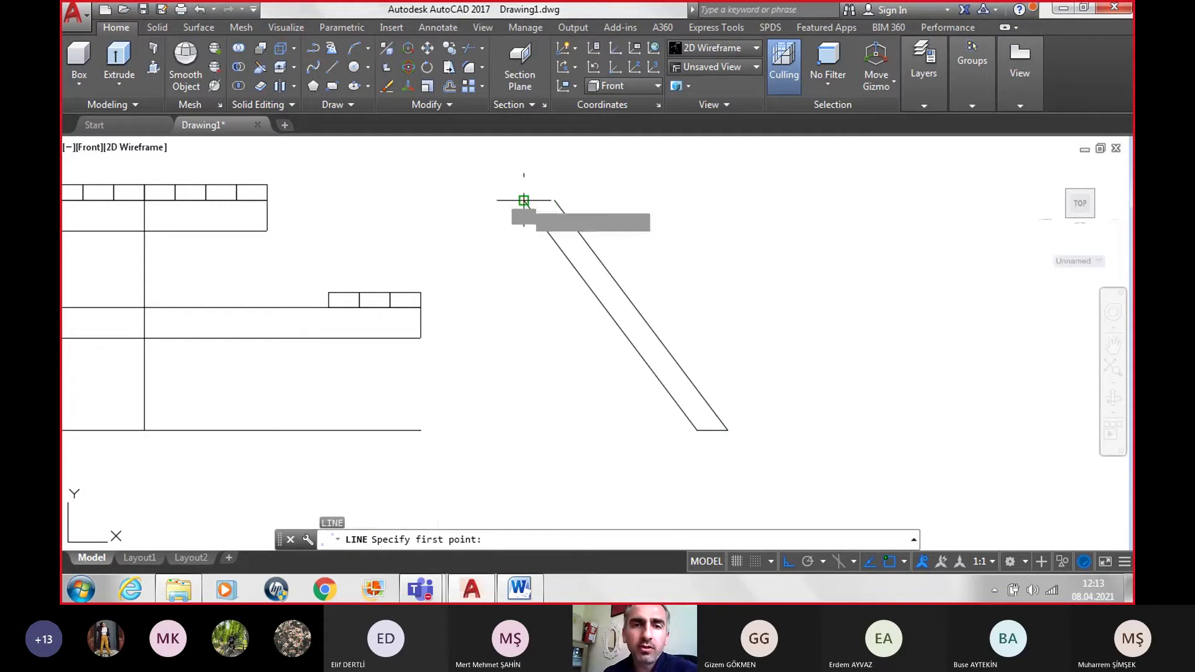
{"action": "left_click", "coordinate": [524, 200]}
{"action": "key", "text": "Return"}
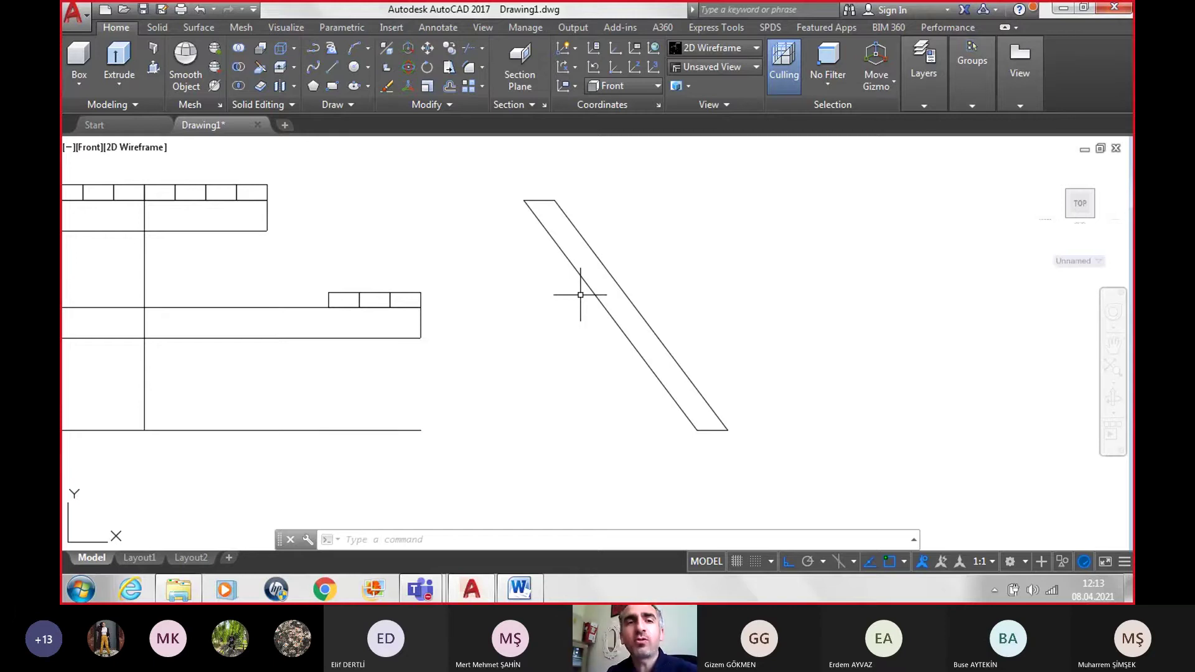
Step: Convert the four-line parallelogram leg outline into a single region
{"action": "left_click", "coordinate": [347, 106]}
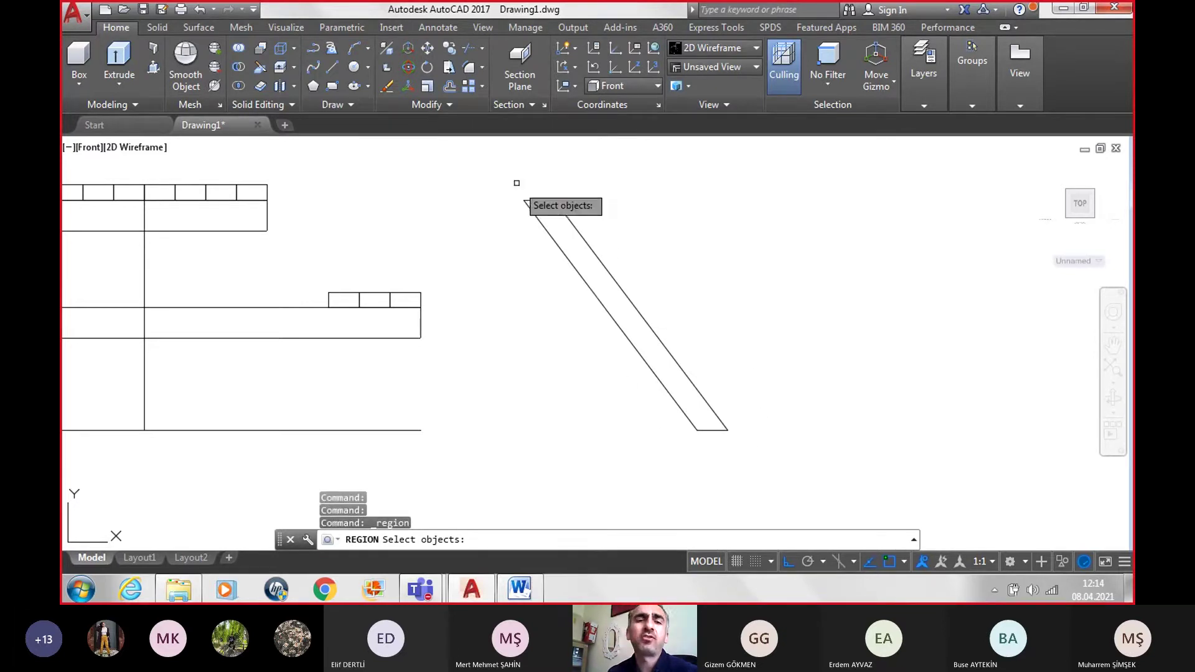
{"action": "left_click", "coordinate": [499, 163]}
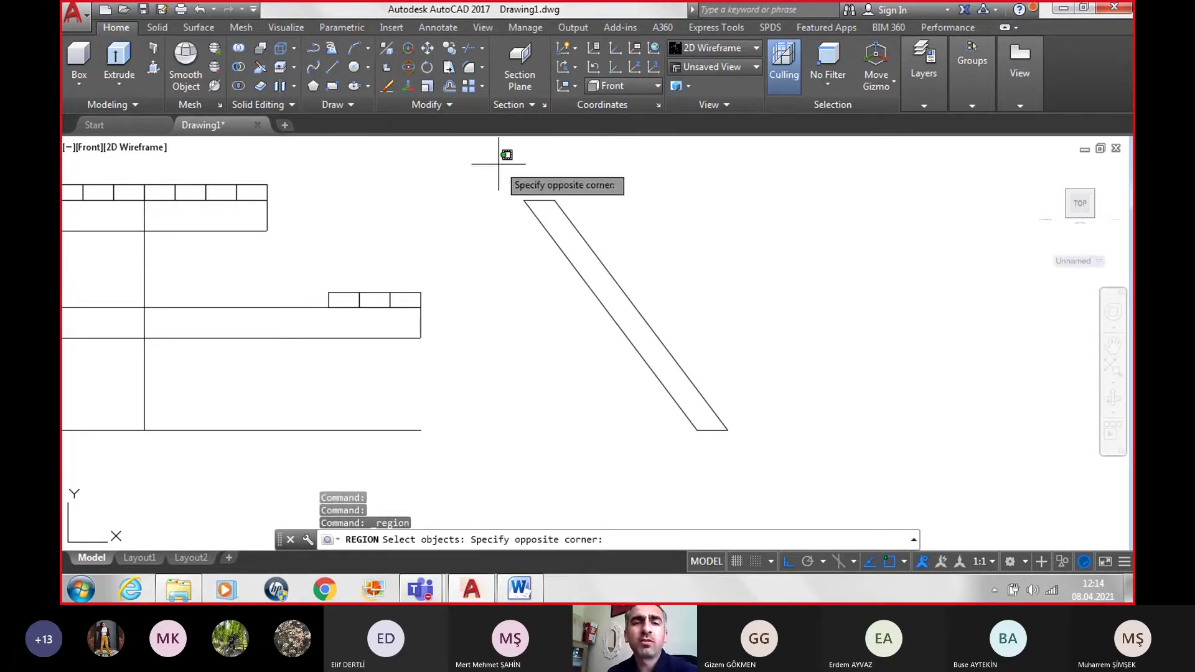
{"action": "left_click", "coordinate": [820, 496]}
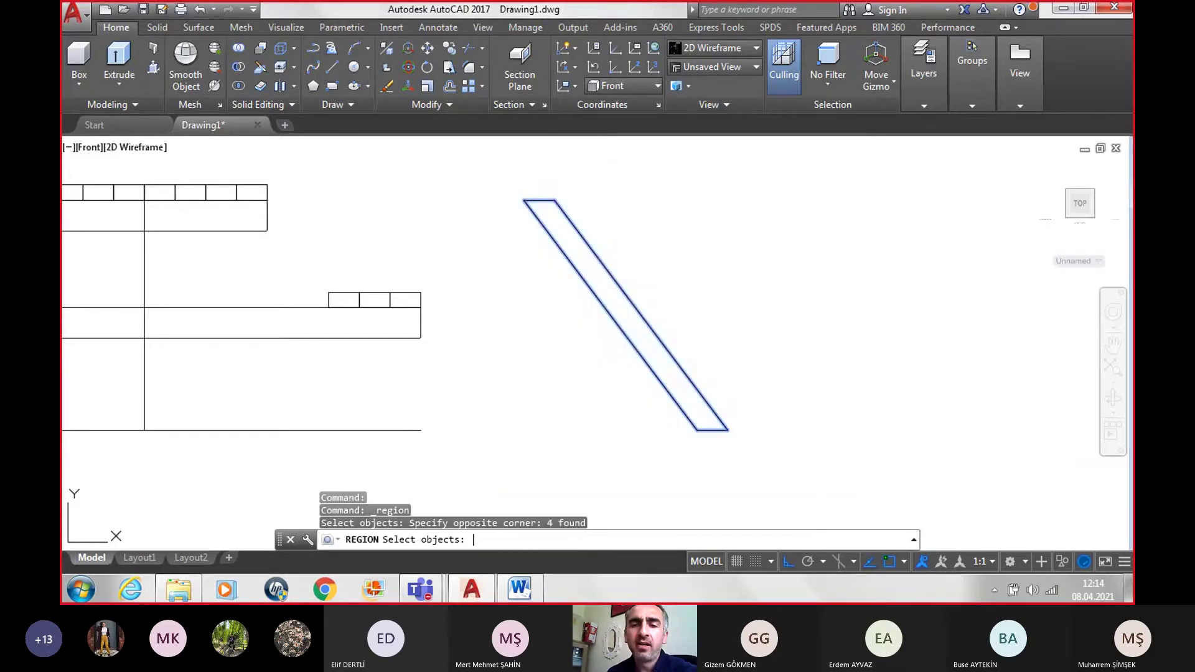
{"action": "key", "text": "Return"}
{"action": "left_click", "coordinate": [697, 388]}
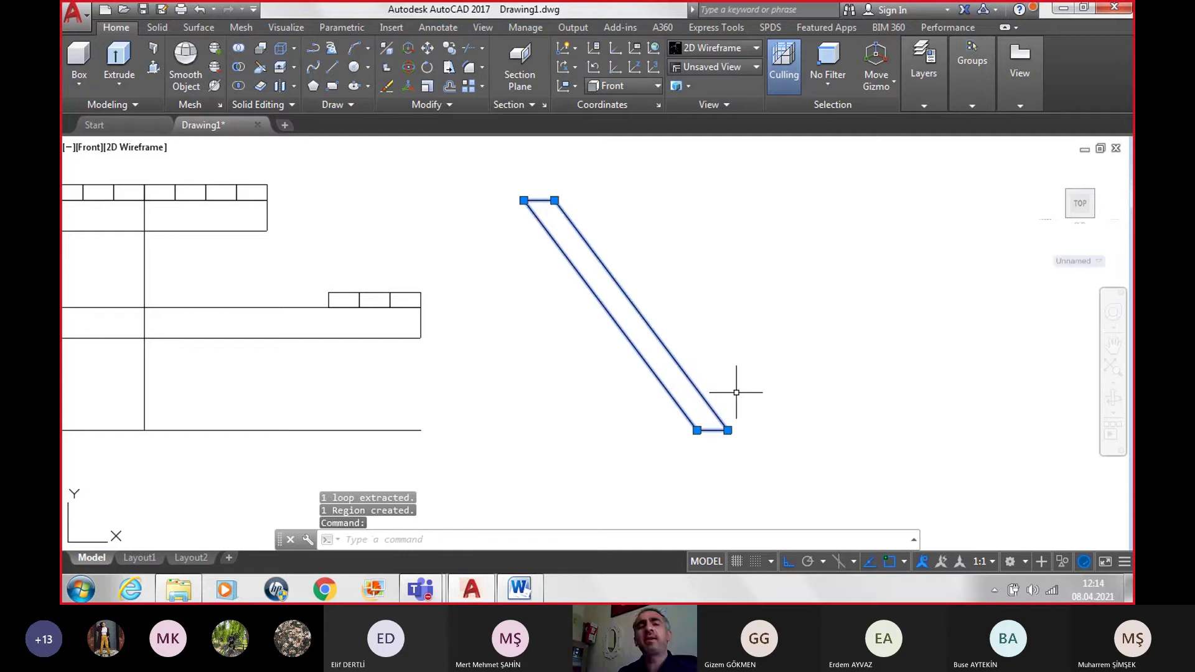
{"action": "key", "text": "Escape"}
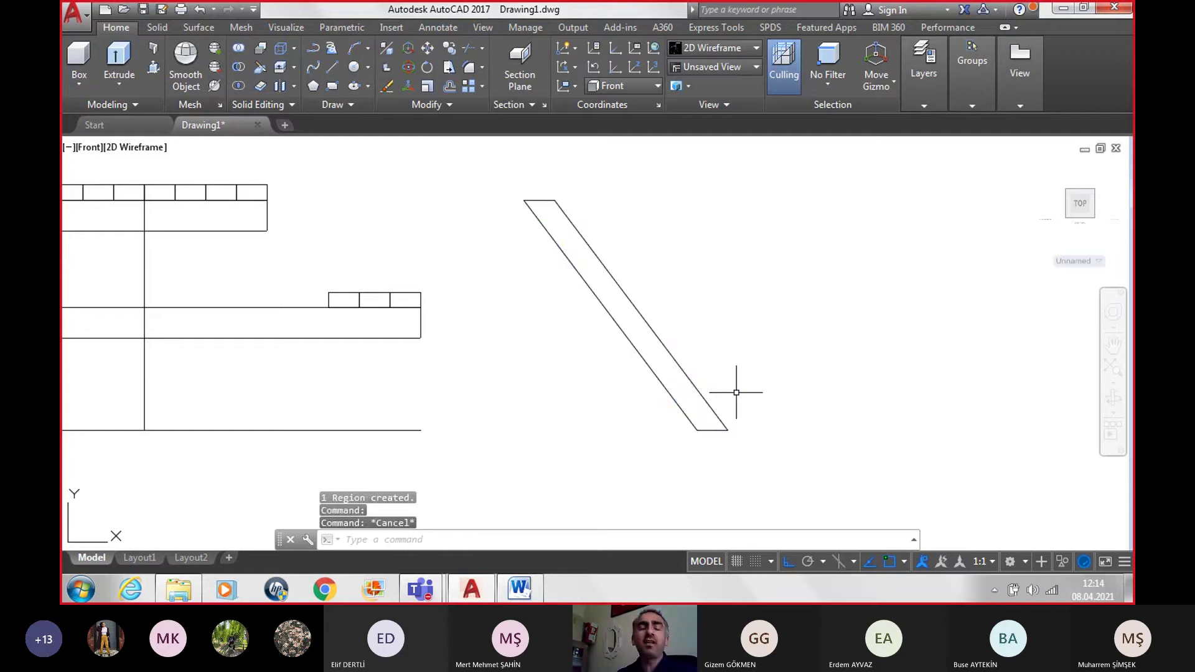
{"action": "scroll", "coordinate": [555, 192], "scroll_direction": "up", "scroll_amount": 5}
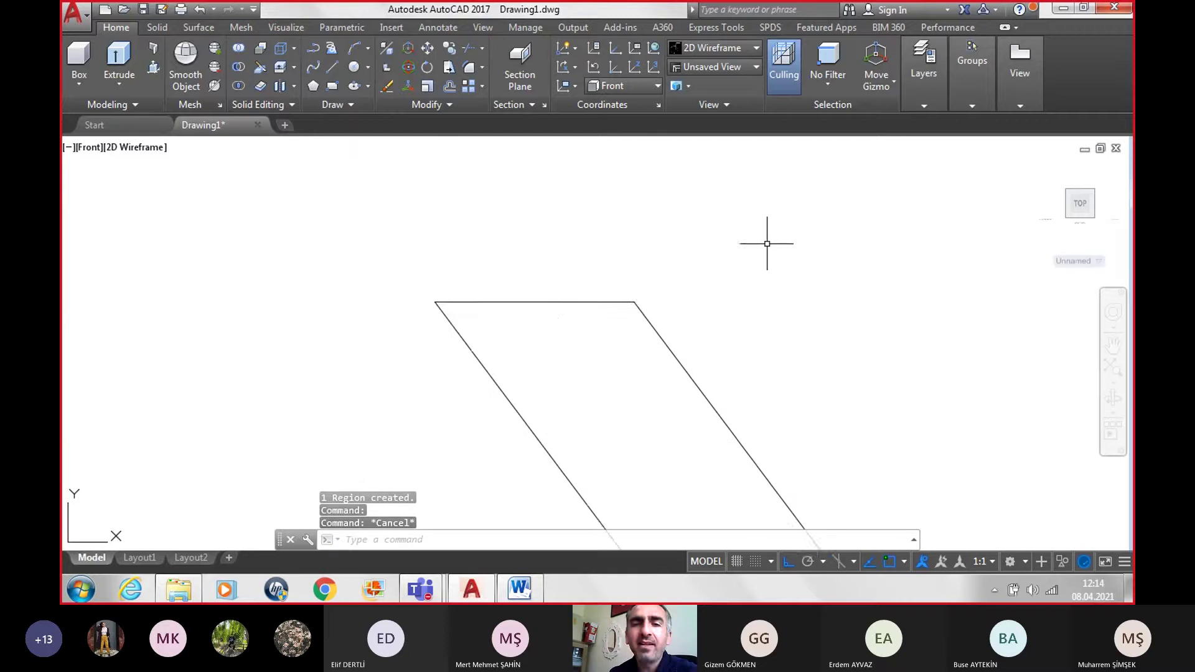
{"action": "scroll", "coordinate": [543, 328], "scroll_direction": "up", "scroll_amount": 2}
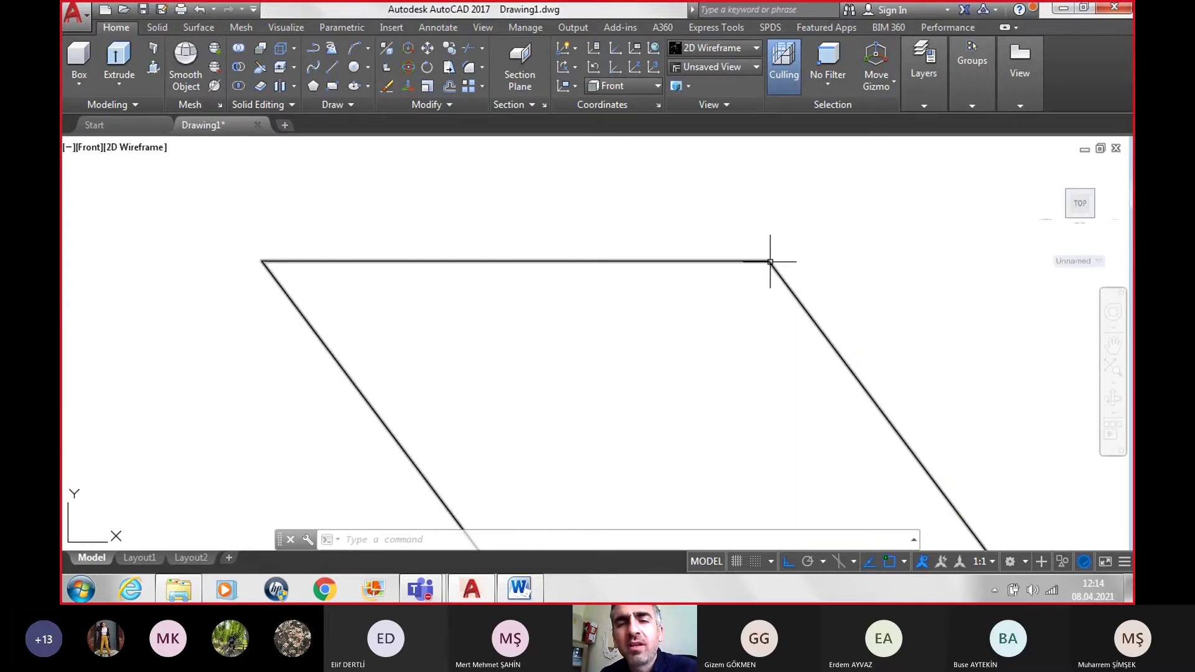
{"action": "scroll", "coordinate": [770, 261], "scroll_direction": "down", "scroll_amount": 6}
{"action": "scroll", "coordinate": [778, 325], "scroll_direction": "down", "scroll_amount": 9}
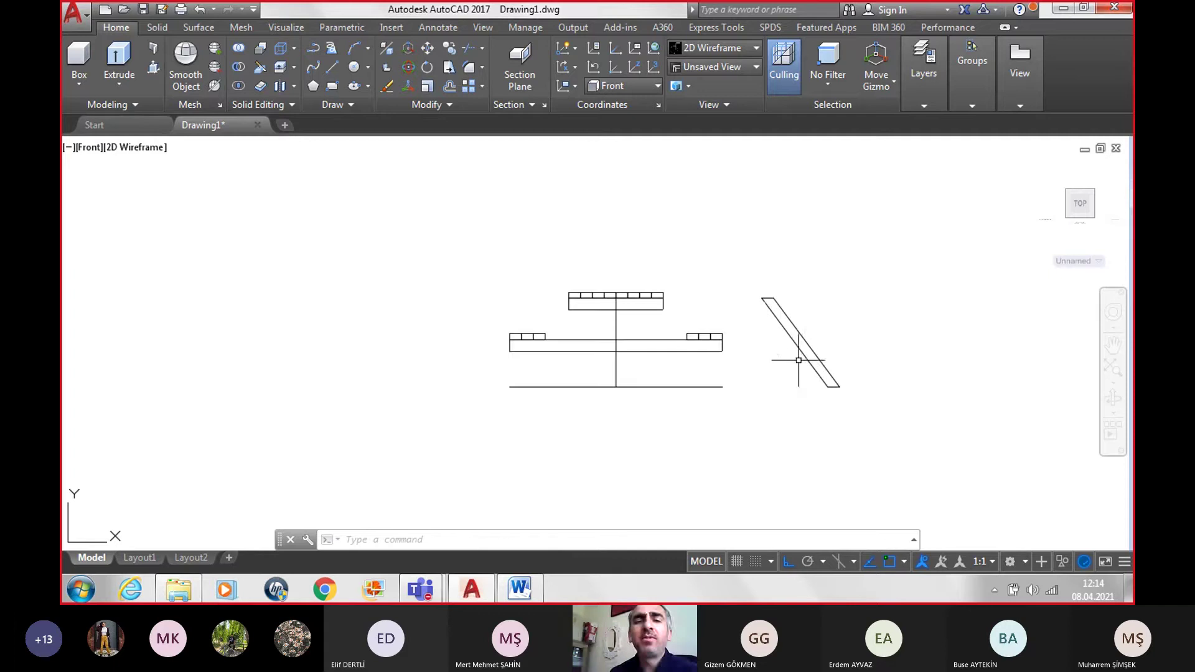
{"action": "scroll", "coordinate": [809, 409], "scroll_direction": "up", "scroll_amount": 2}
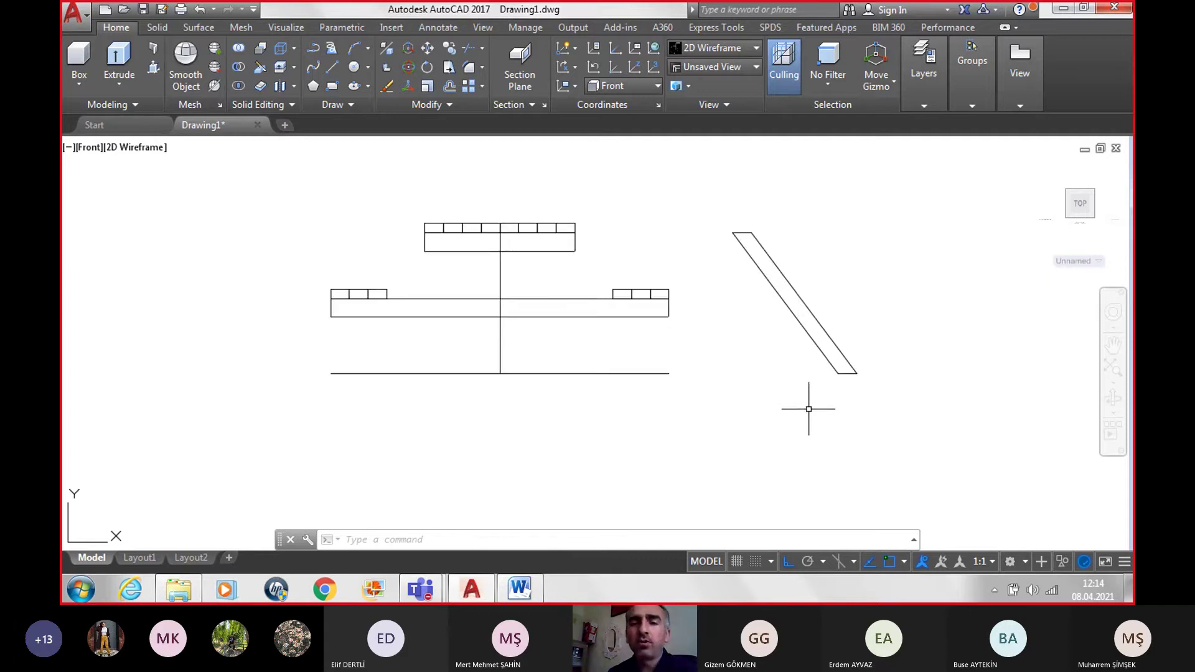
{"action": "scroll", "coordinate": [801, 346], "scroll_direction": "up", "scroll_amount": 2}
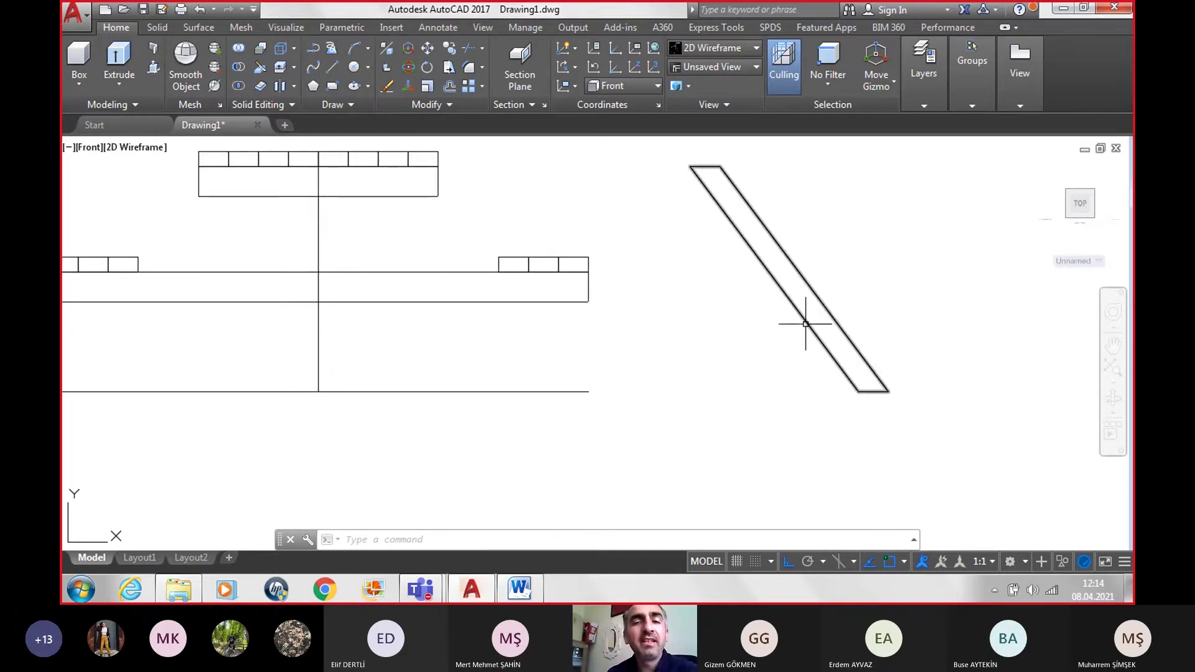
Step: Move the leg region 100 units left back onto the table
{"action": "left_click", "coordinate": [805, 324]}
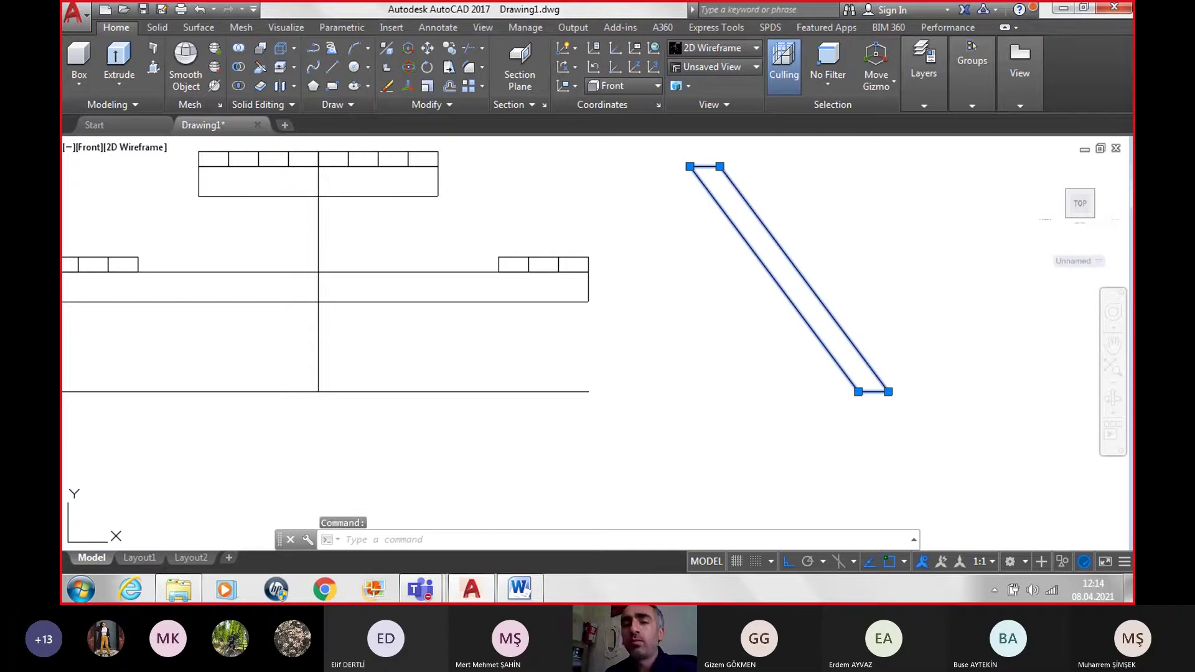
{"action": "type", "text": "m"}
{"action": "key", "text": "Return"}
{"action": "left_click", "coordinate": [858, 392]}
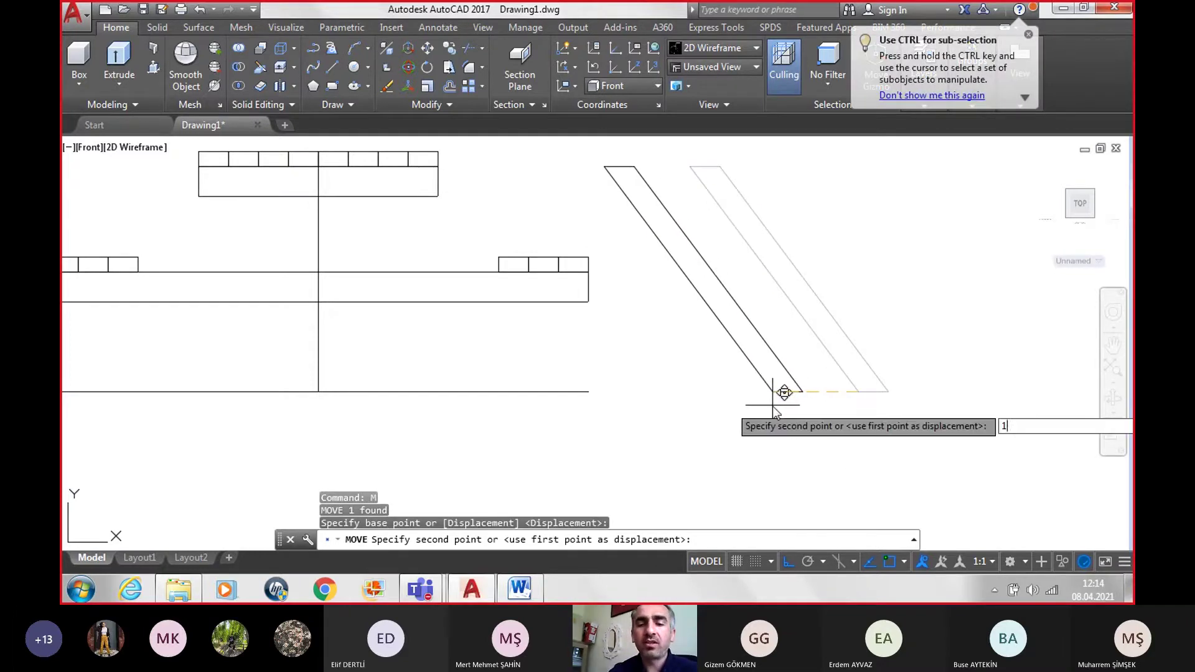
{"action": "type", "text": "100"}
{"action": "key", "text": "Return"}
{"action": "scroll", "coordinate": [787, 342], "scroll_direction": "down", "scroll_amount": 2}
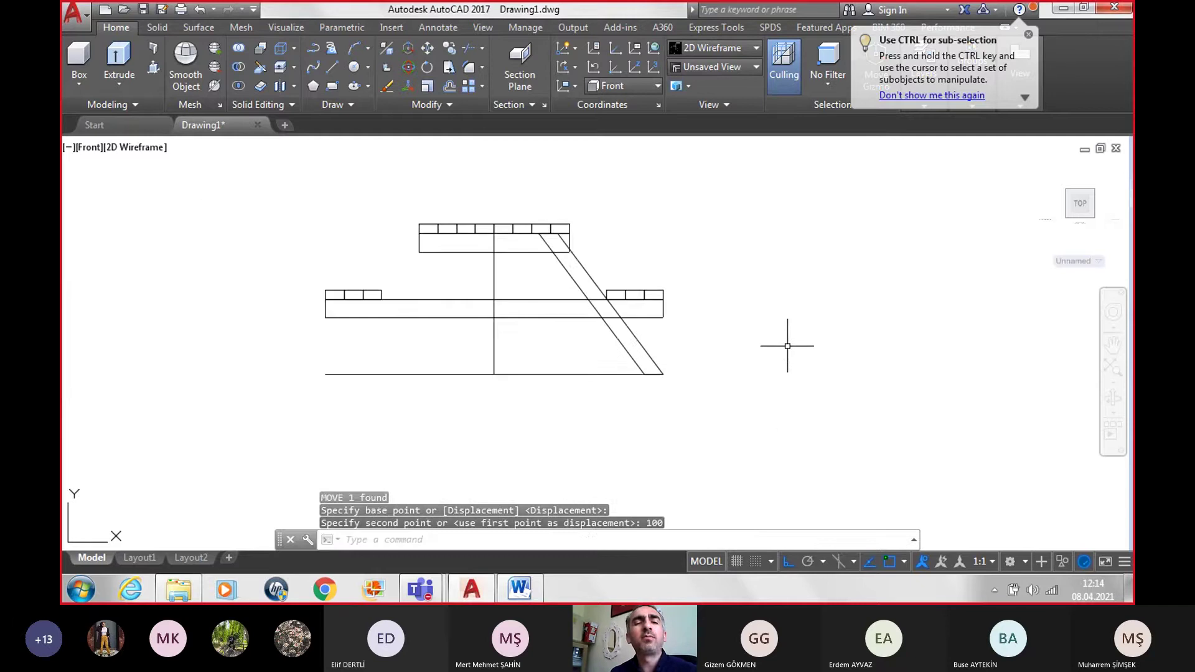
Step: Mirror the leg across the centre line, keeping the original, to form the opposite leg
{"action": "left_click", "coordinate": [619, 341]}
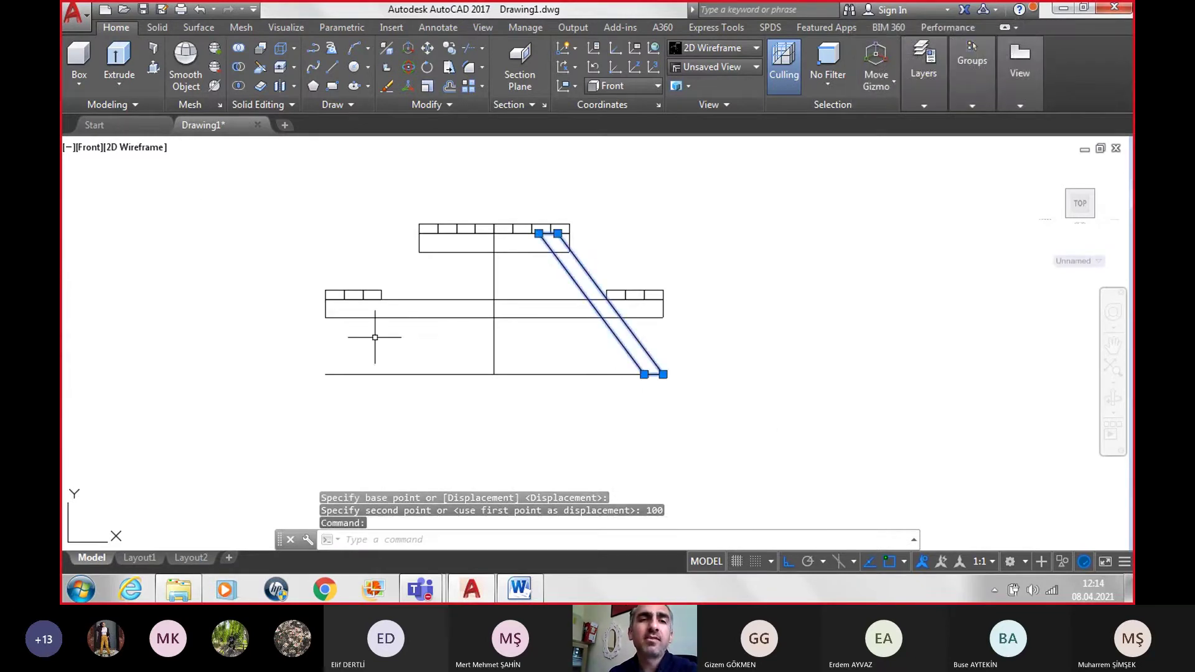
{"action": "left_click", "coordinate": [447, 108]}
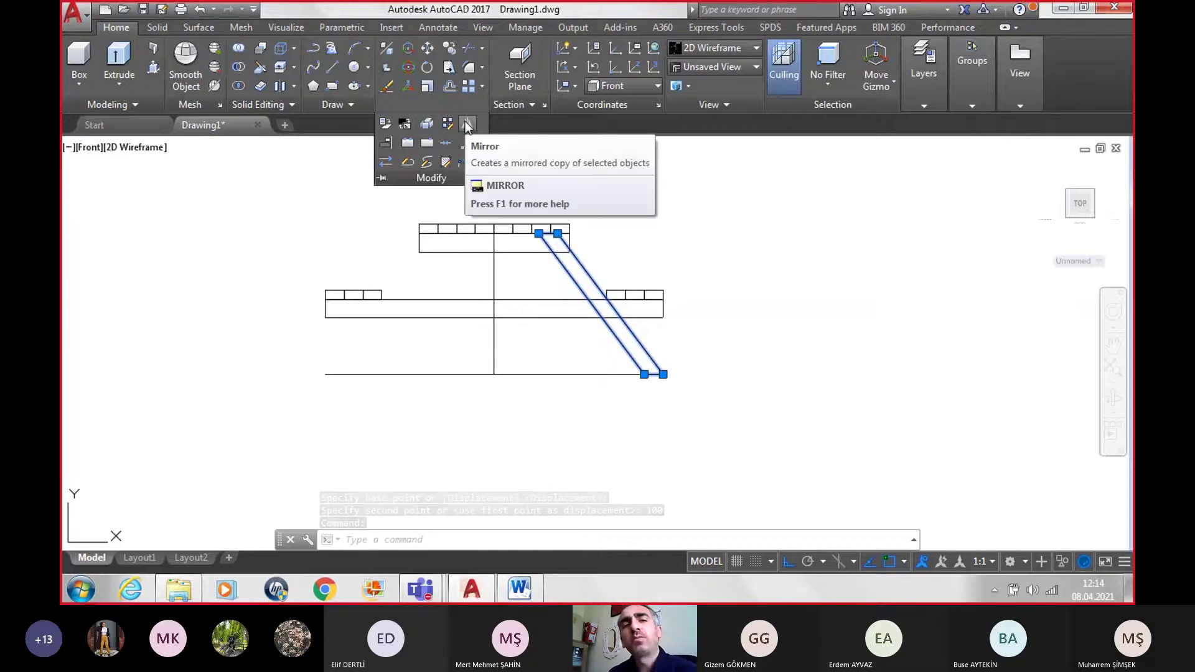
{"action": "left_click", "coordinate": [466, 124]}
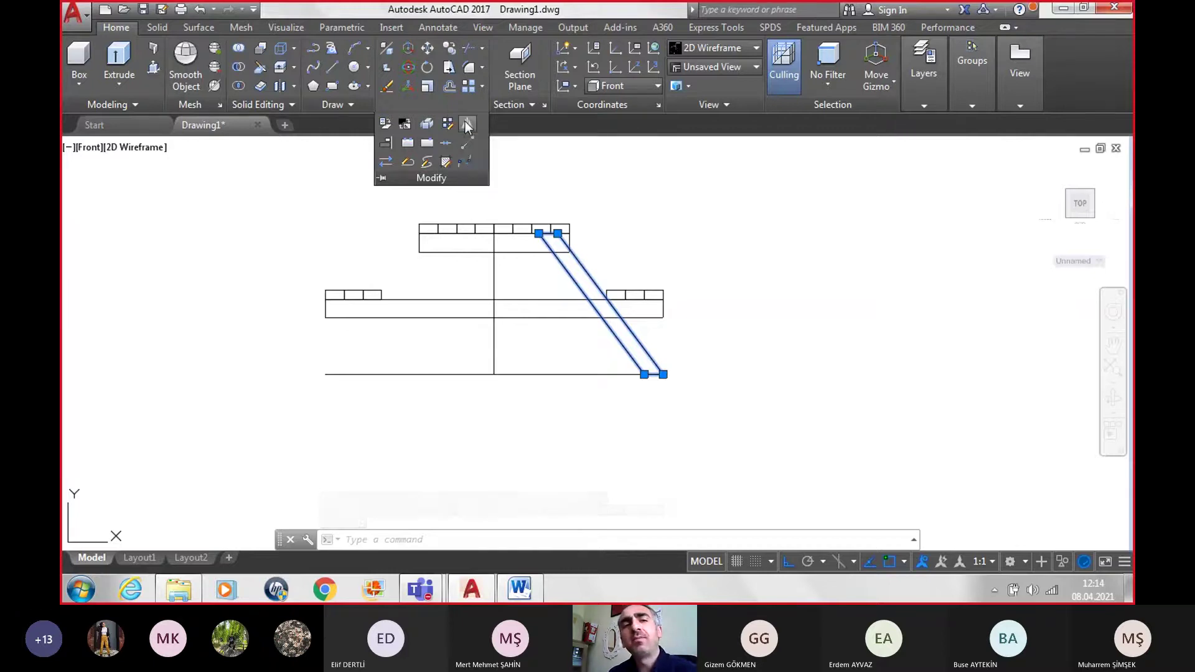
{"action": "left_click", "coordinate": [493, 374]}
{"action": "left_click", "coordinate": [472, 458]}
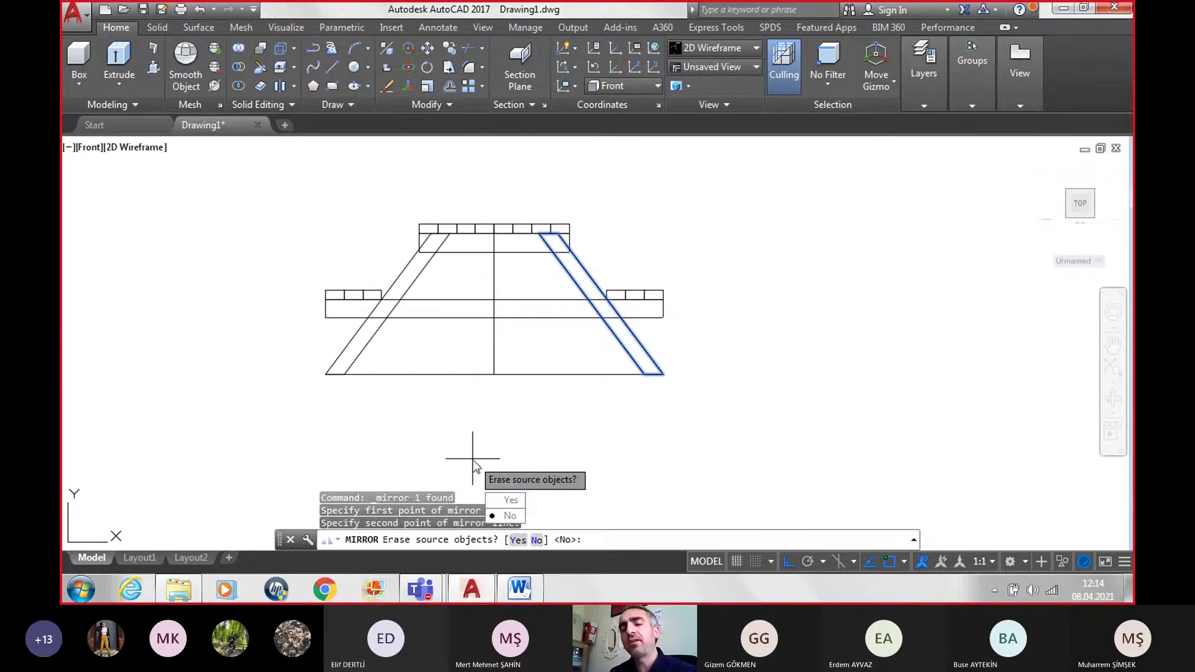
{"action": "key", "text": "Return"}
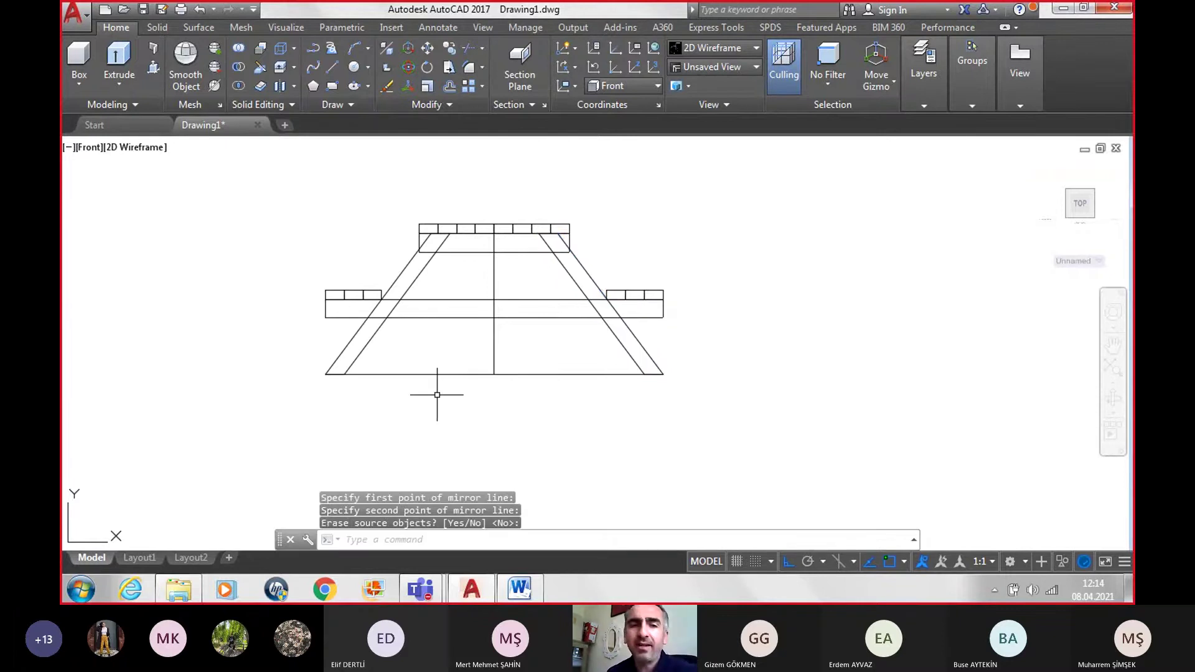
Step: Select the centre vertical line and the bottom ground line
{"action": "scroll", "coordinate": [452, 295], "scroll_direction": "up", "scroll_amount": 2}
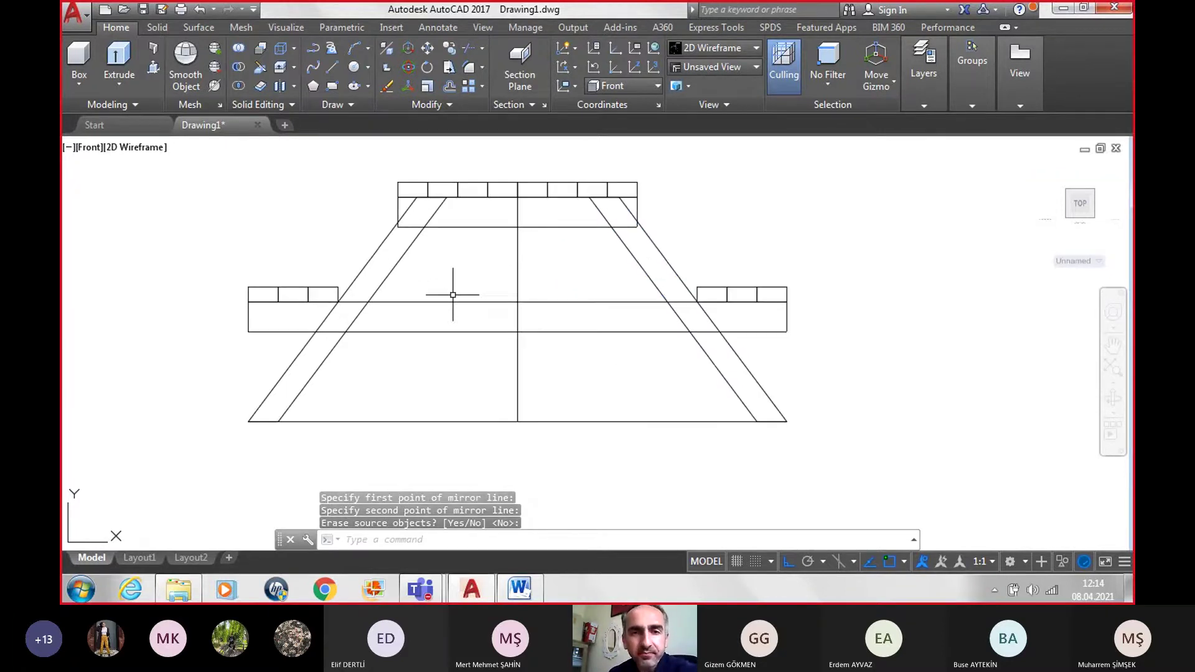
{"action": "left_click", "coordinate": [517, 270]}
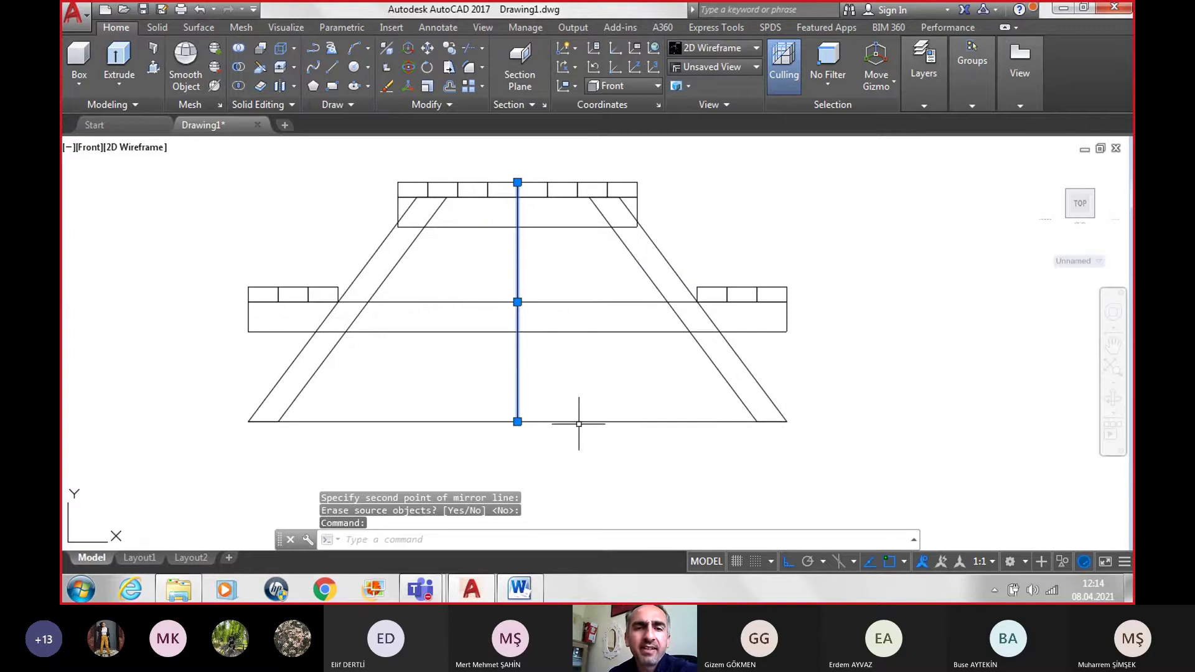
{"action": "left_click", "coordinate": [579, 422]}
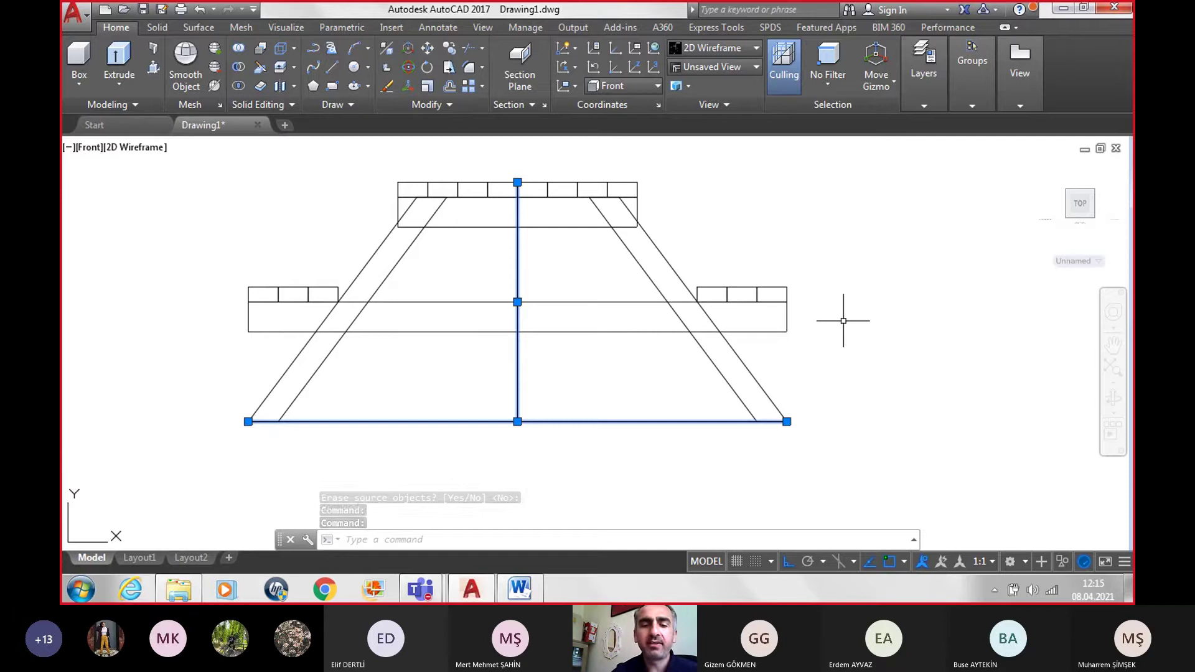
Step: Set the colour of the selected centre line and ground line to Red in Properties
{"action": "type", "text": "PROPERTIES"}
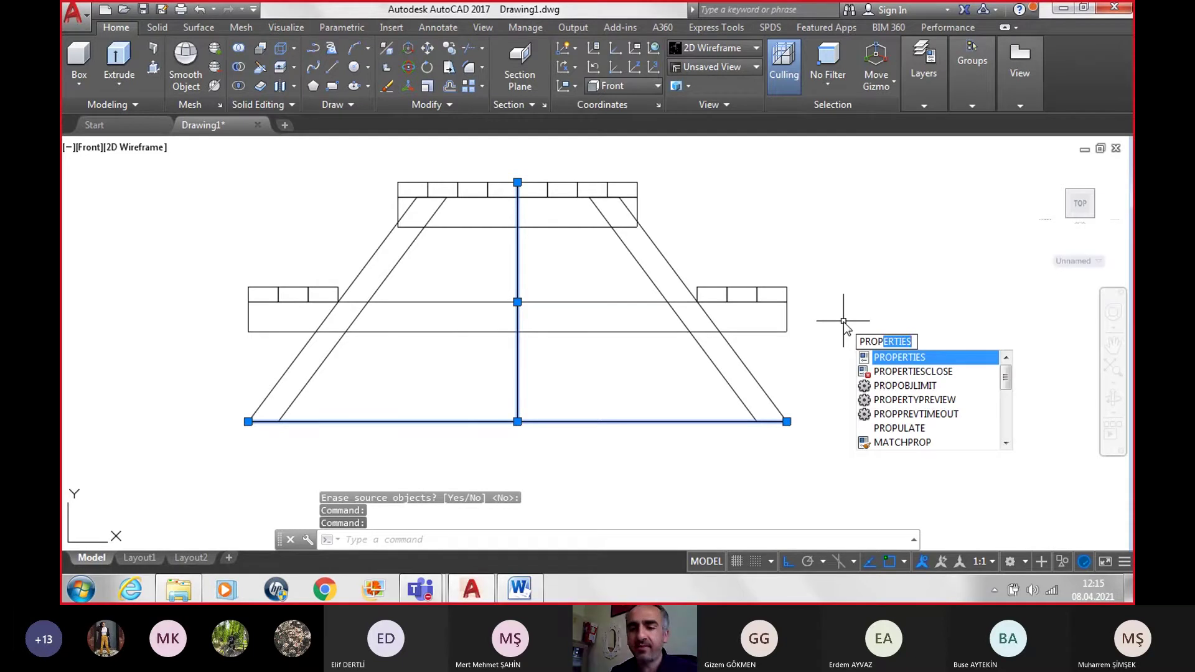
{"action": "key", "text": "Return"}
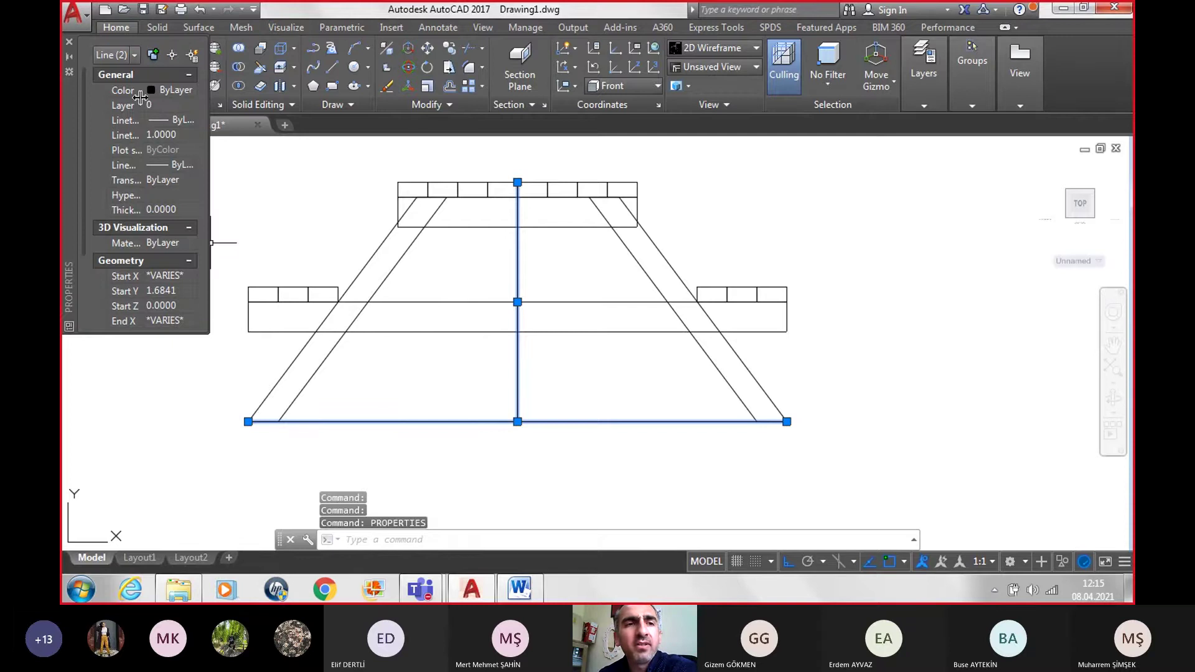
{"action": "left_click", "coordinate": [186, 92]}
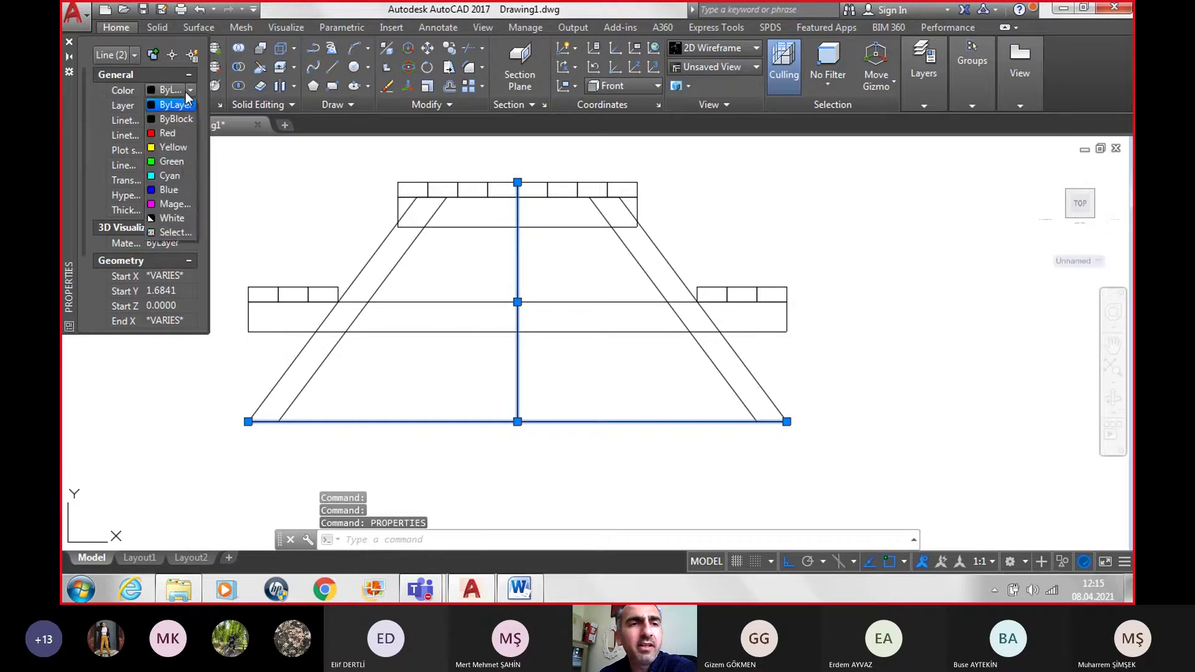
{"action": "left_click", "coordinate": [173, 134]}
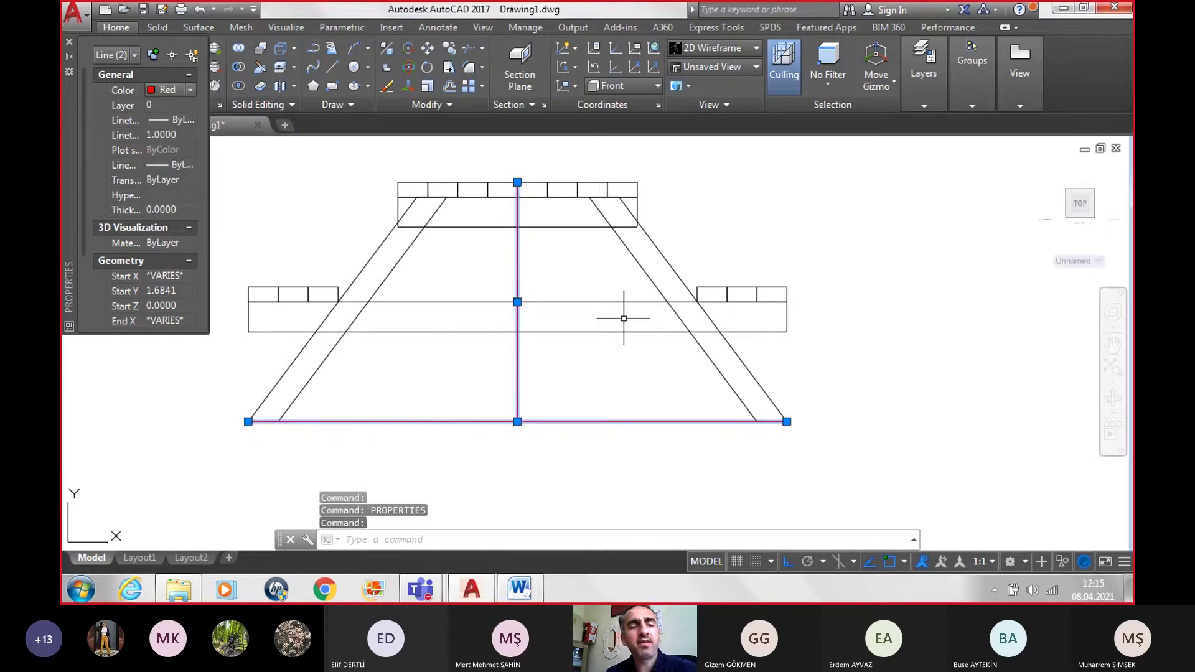
{"action": "key", "text": "Escape"}
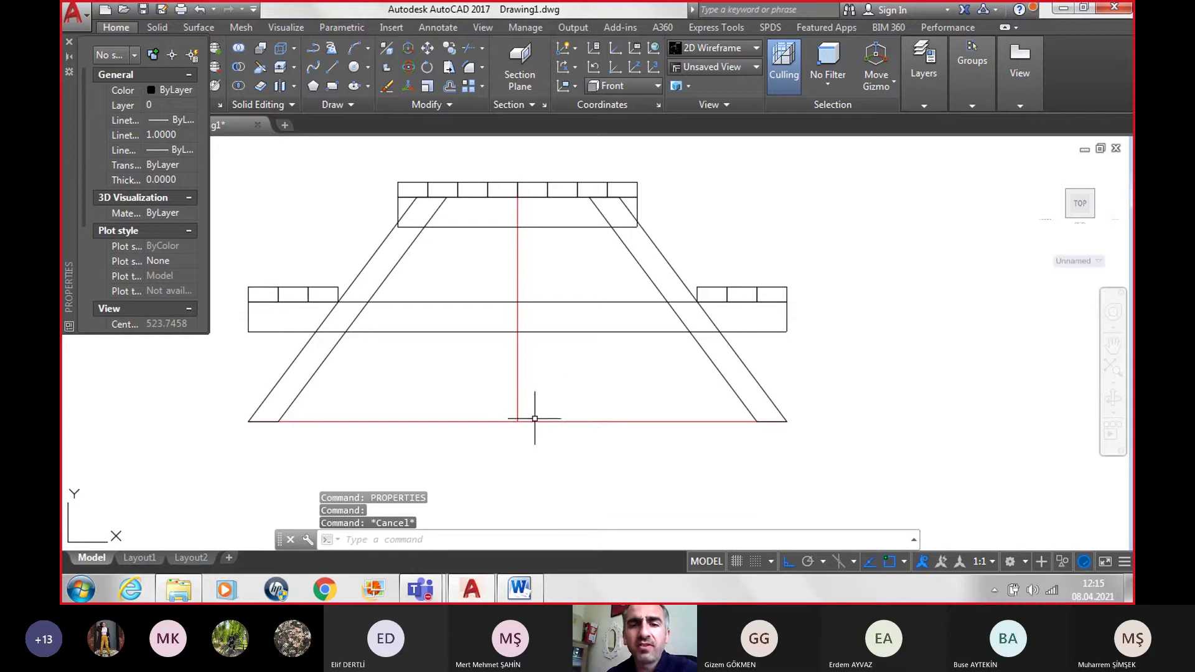
{"action": "scroll", "coordinate": [585, 394], "scroll_direction": "down", "scroll_amount": 1}
{"action": "scroll", "coordinate": [572, 367], "scroll_direction": "up", "scroll_amount": 1}
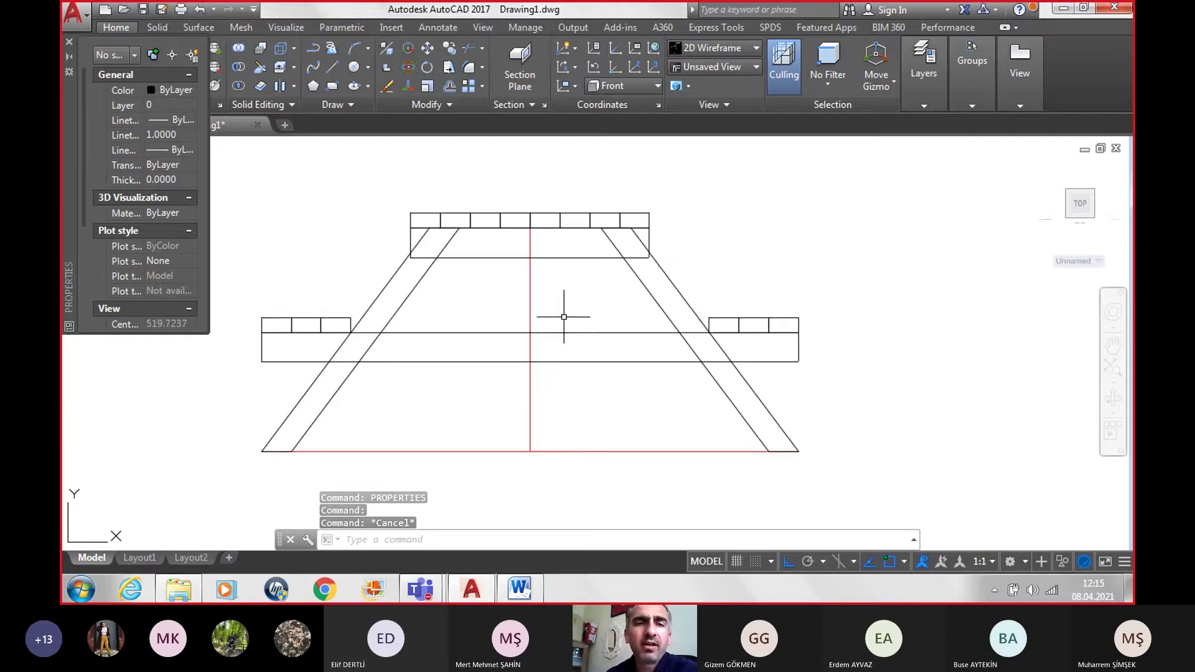
Step: Recentre the picnic table front view and close the Properties palette
{"action": "middle_click_drag", "start_coordinate": [580, 307], "coordinate": [655, 303]}
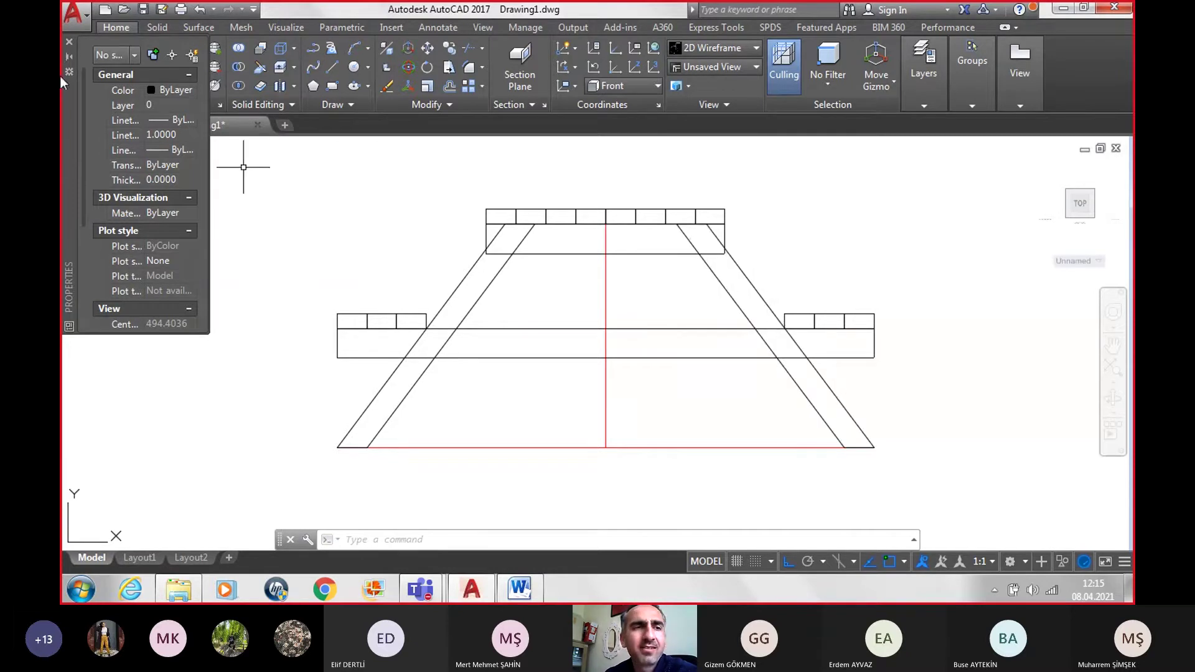
{"action": "left_click", "coordinate": [68, 45]}
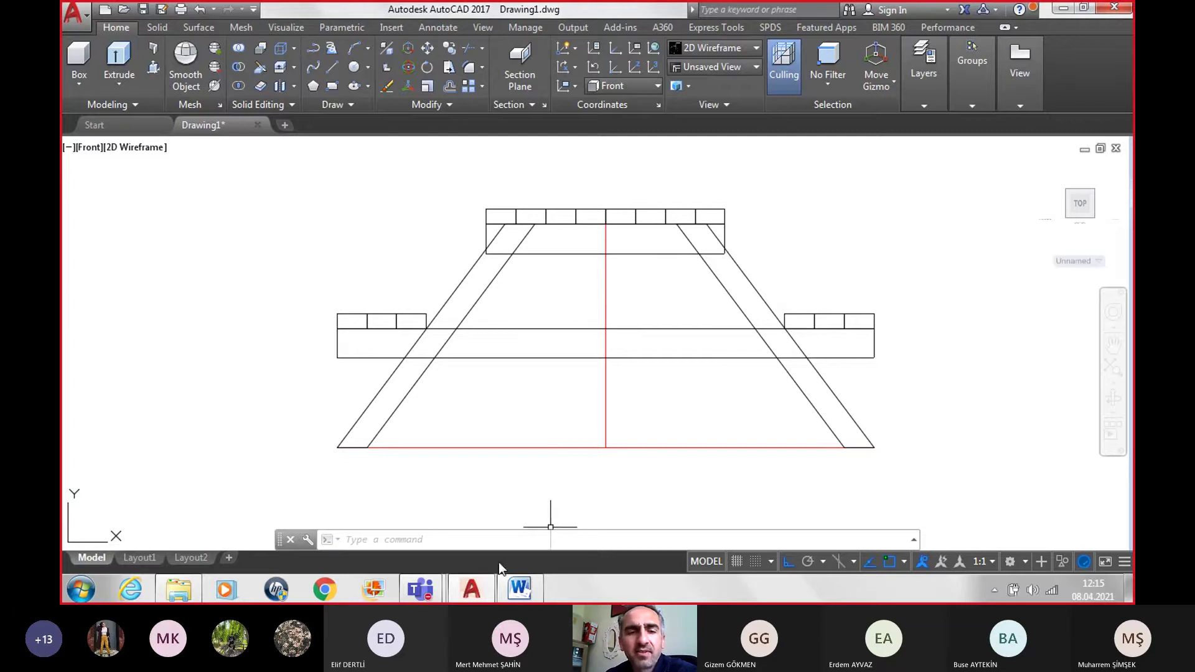
Step: Switch to Word's page 19 picnic table reference showing the 35 and 45 cm heights
{"action": "left_click", "coordinate": [520, 588]}
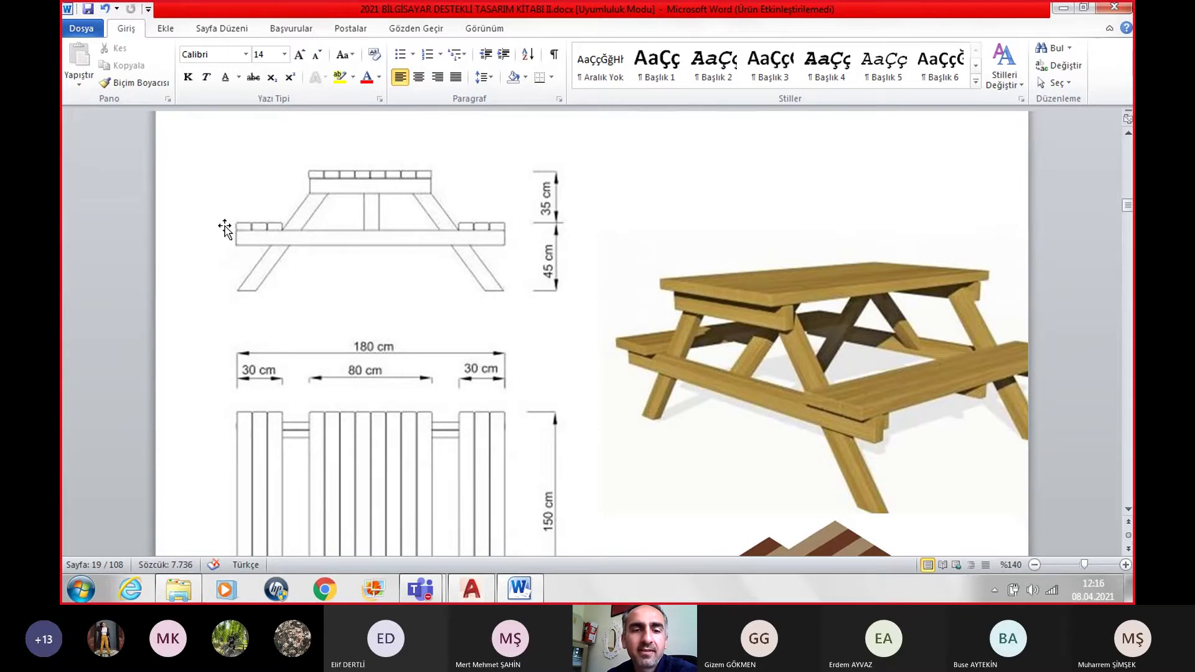
Step: Back in AutoCAD, switch the viewport to SW Isometric view
{"action": "left_click", "coordinate": [472, 588]}
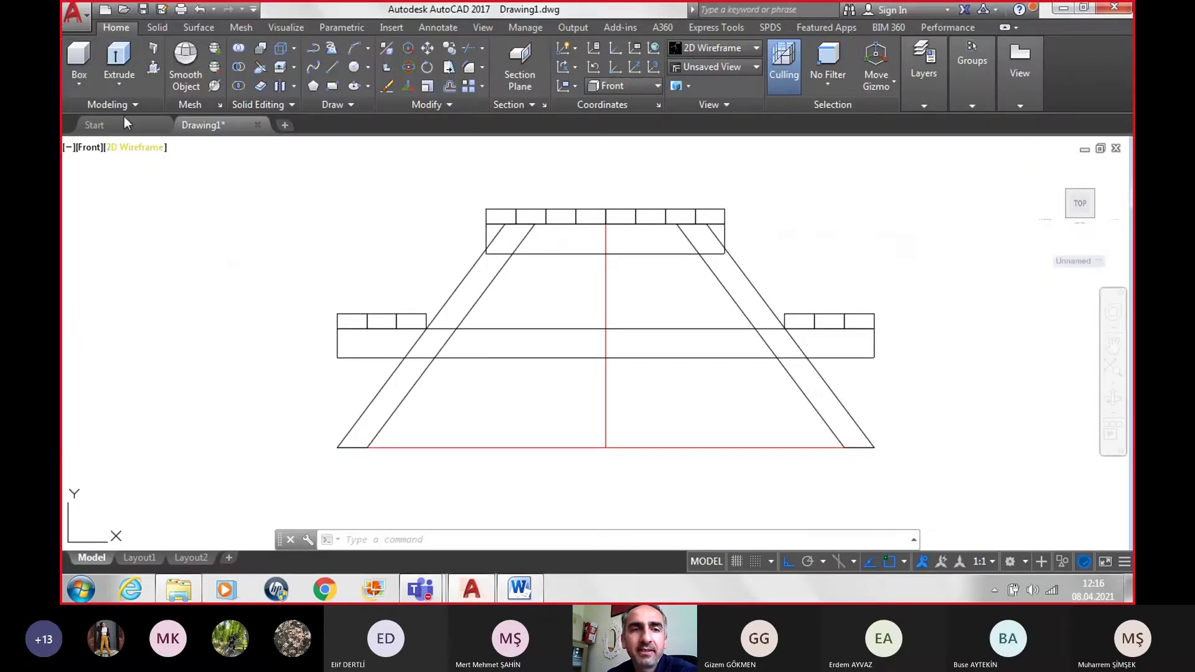
{"action": "left_click", "coordinate": [90, 151]}
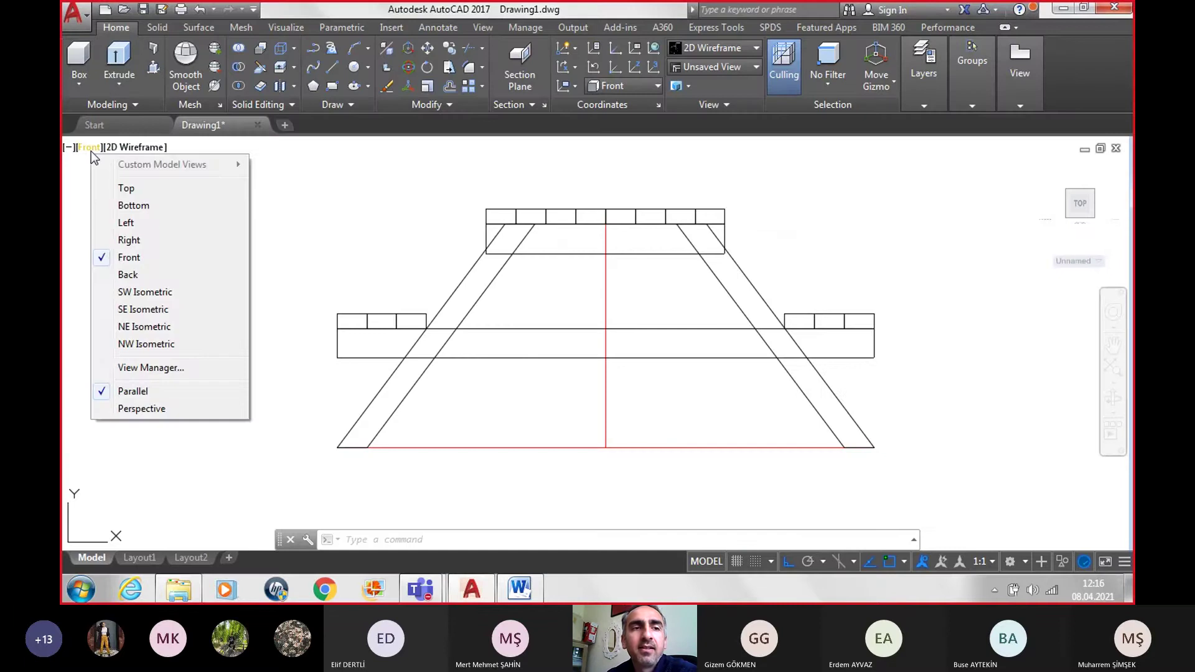
{"action": "left_click", "coordinate": [150, 289]}
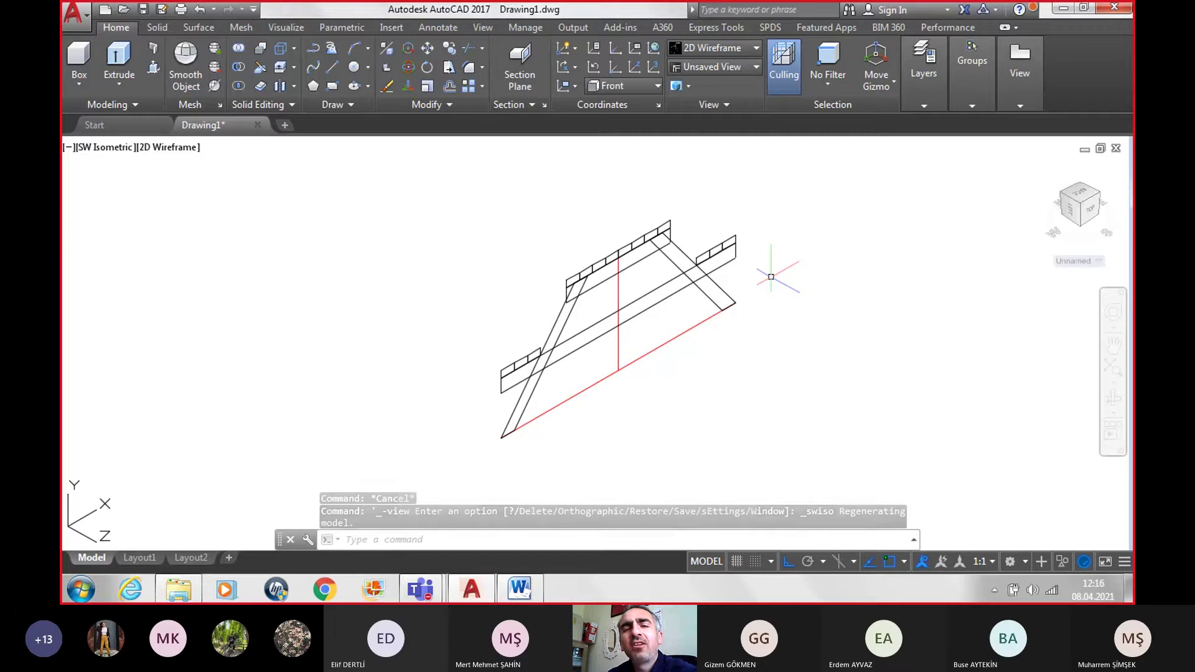
Step: Erase the red base line and red vertical centre line
{"action": "left_click", "coordinate": [672, 340]}
{"action": "left_click", "coordinate": [619, 341]}
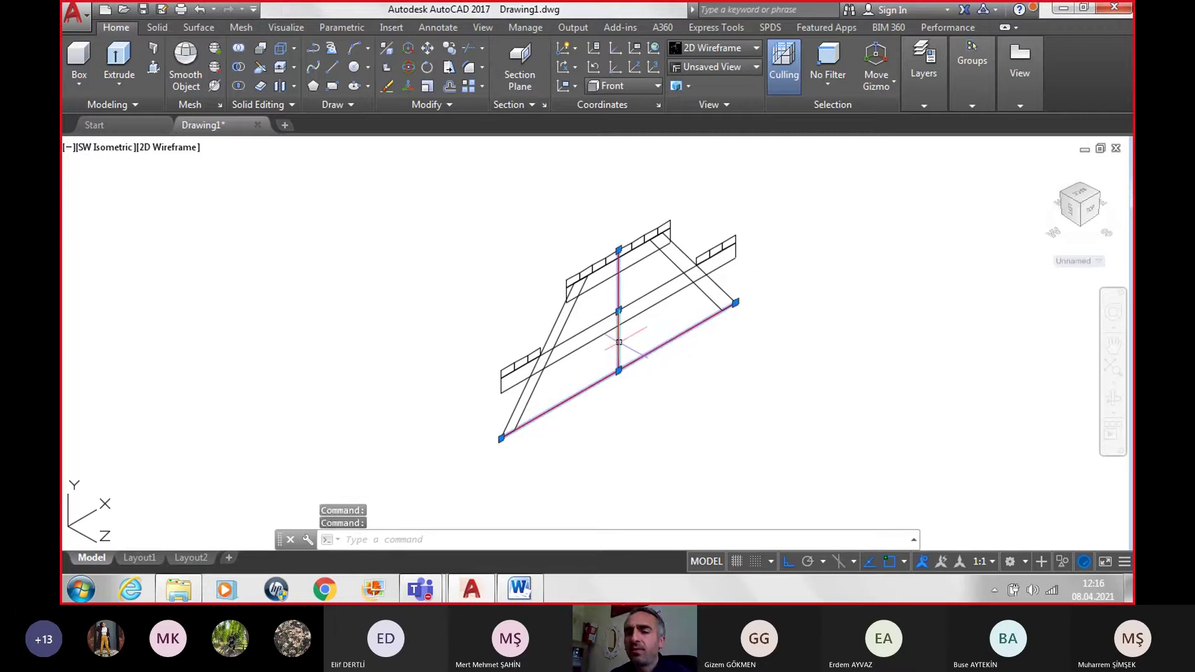
{"action": "key", "text": "Delete"}
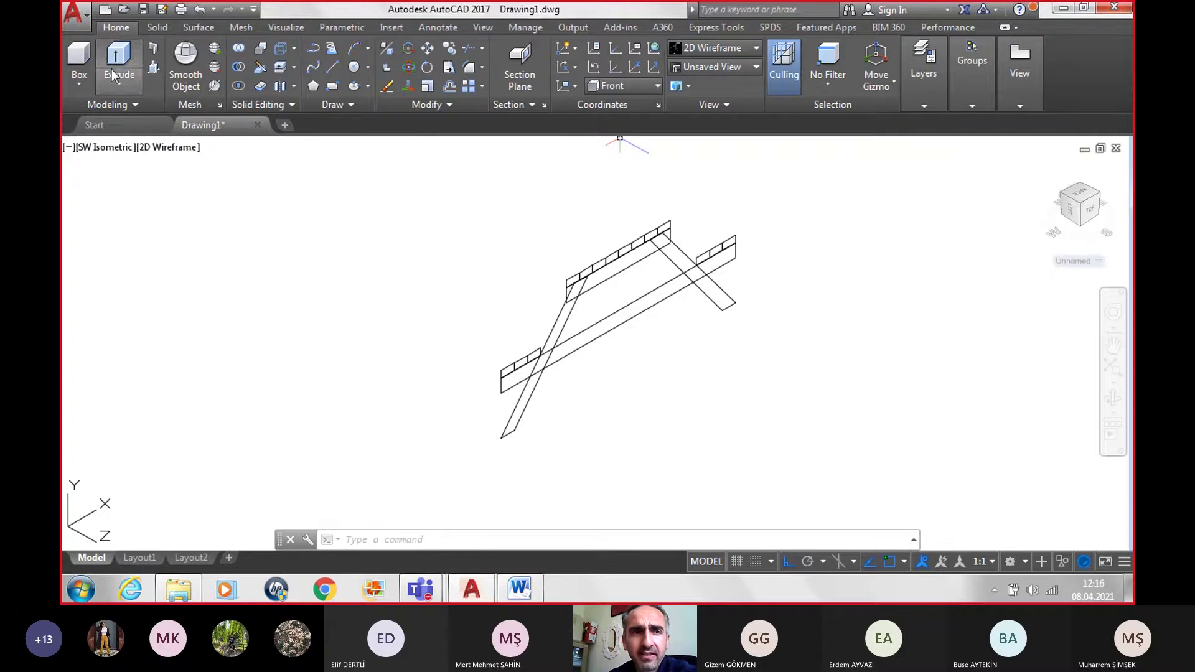
Step: Extrude the tabletop and both benches' plank profiles, 14 in total, 150 units deep
{"action": "left_click", "coordinate": [119, 58]}
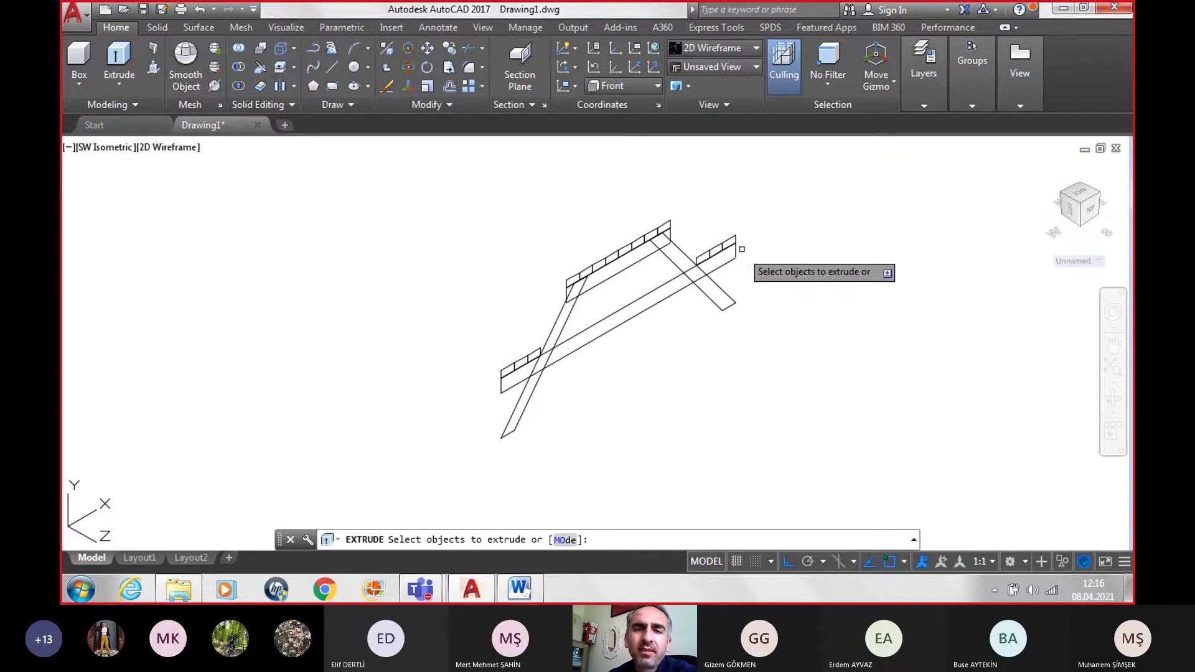
{"action": "left_click", "coordinate": [730, 240]}
{"action": "left_click", "coordinate": [716, 245]}
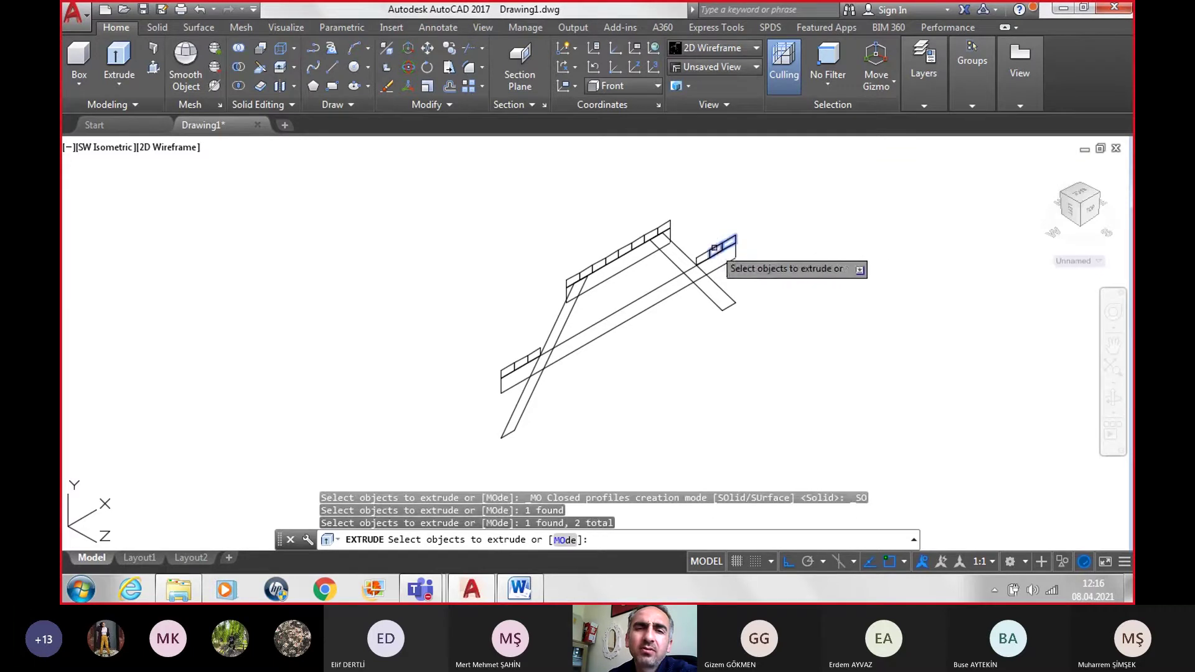
{"action": "left_click", "coordinate": [703, 254]}
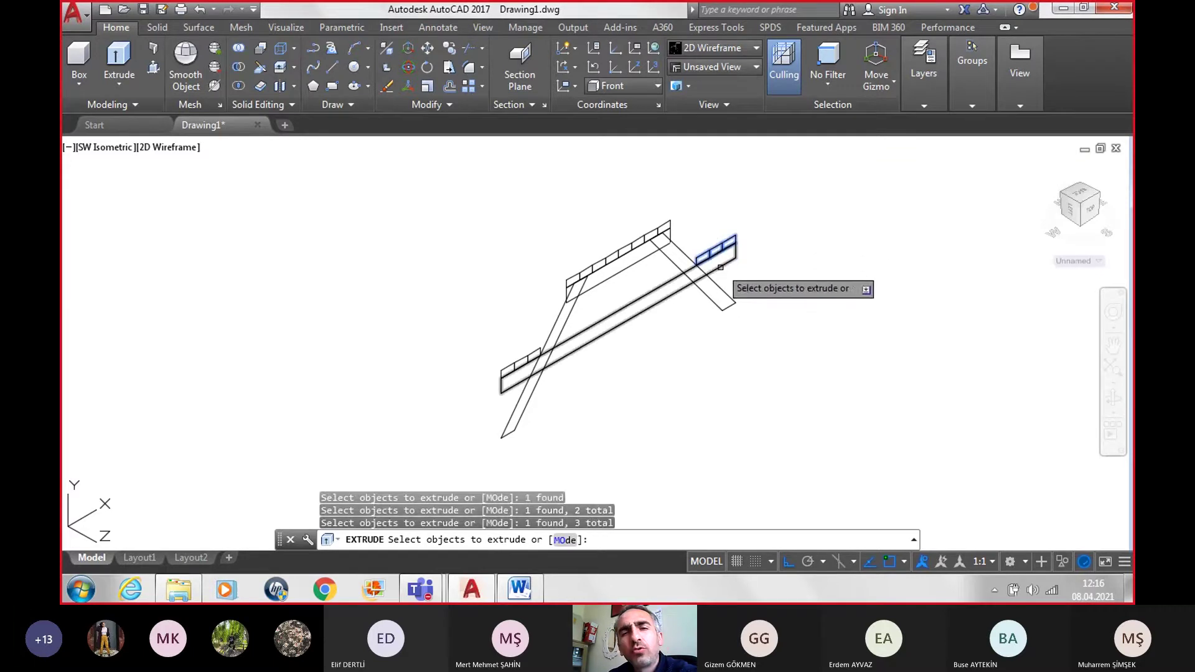
{"action": "left_click", "coordinate": [663, 222]}
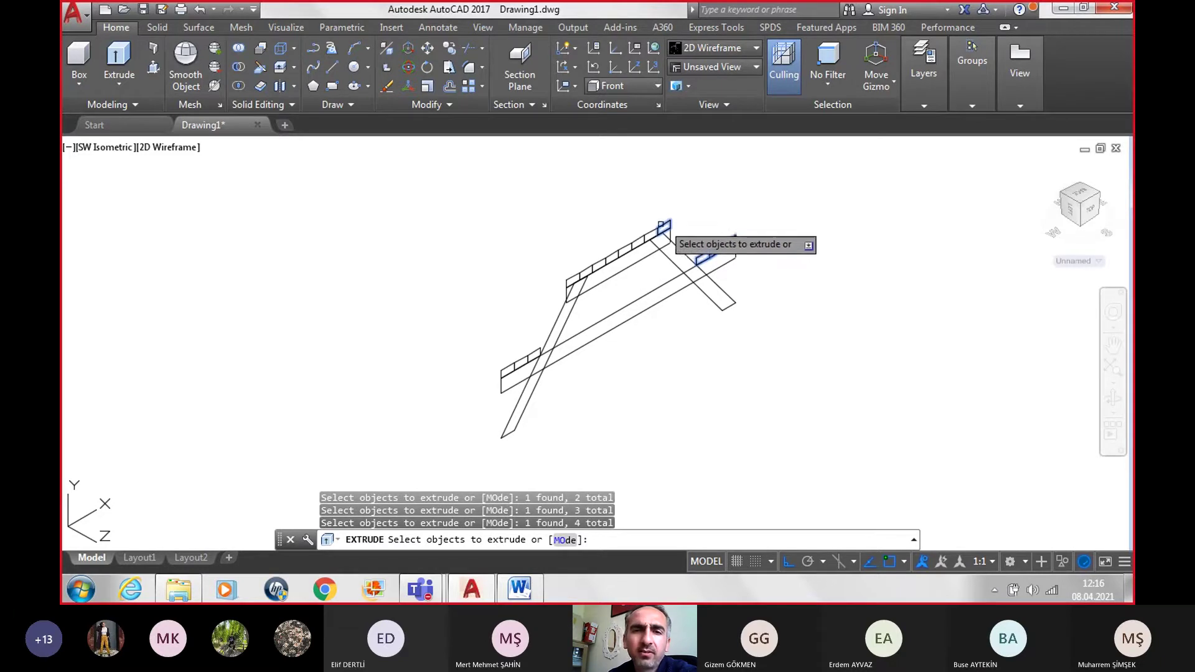
{"action": "left_click", "coordinate": [635, 237]}
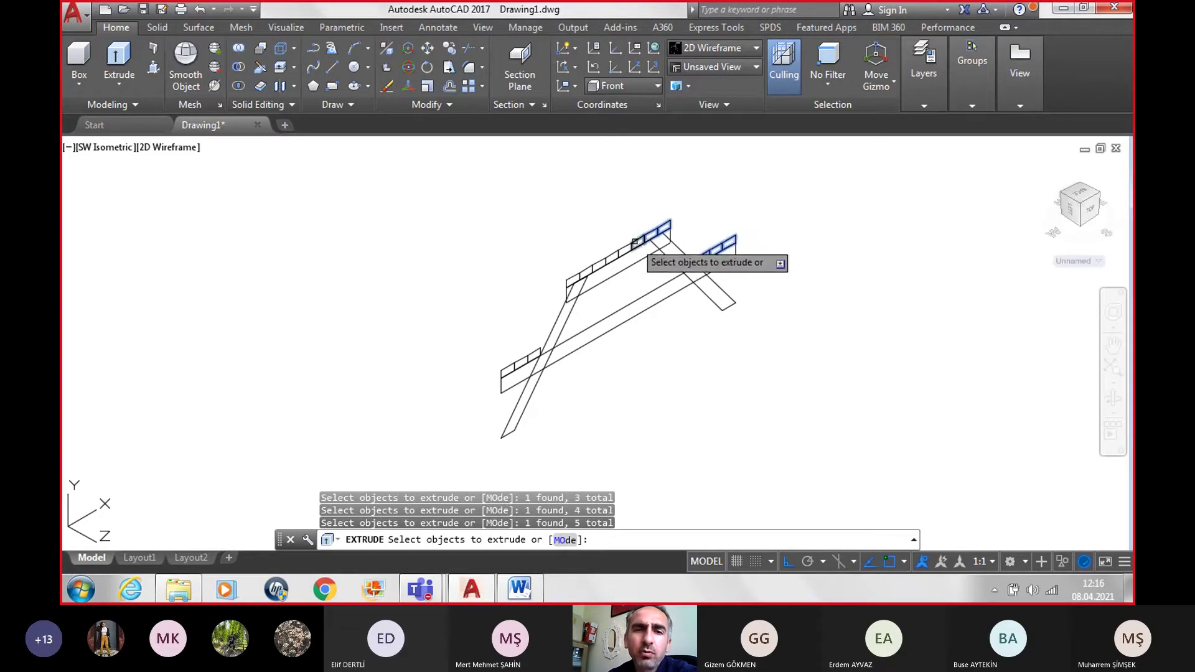
{"action": "left_click", "coordinate": [623, 247]}
{"action": "left_click", "coordinate": [610, 254]}
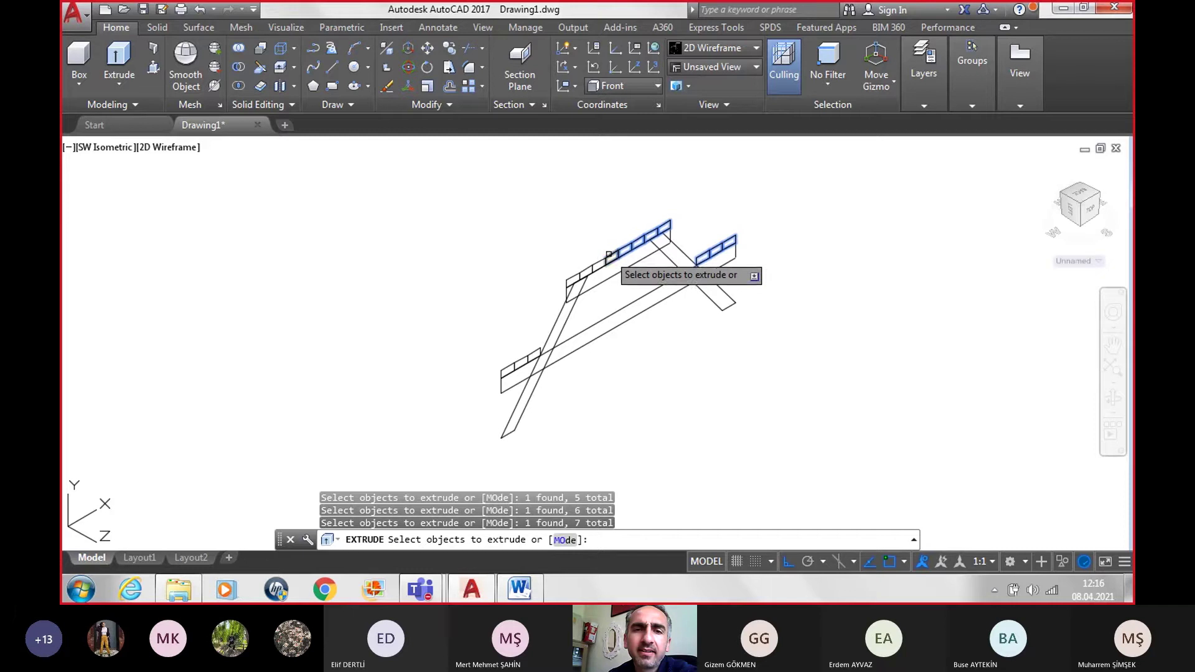
{"action": "left_click", "coordinate": [596, 264]}
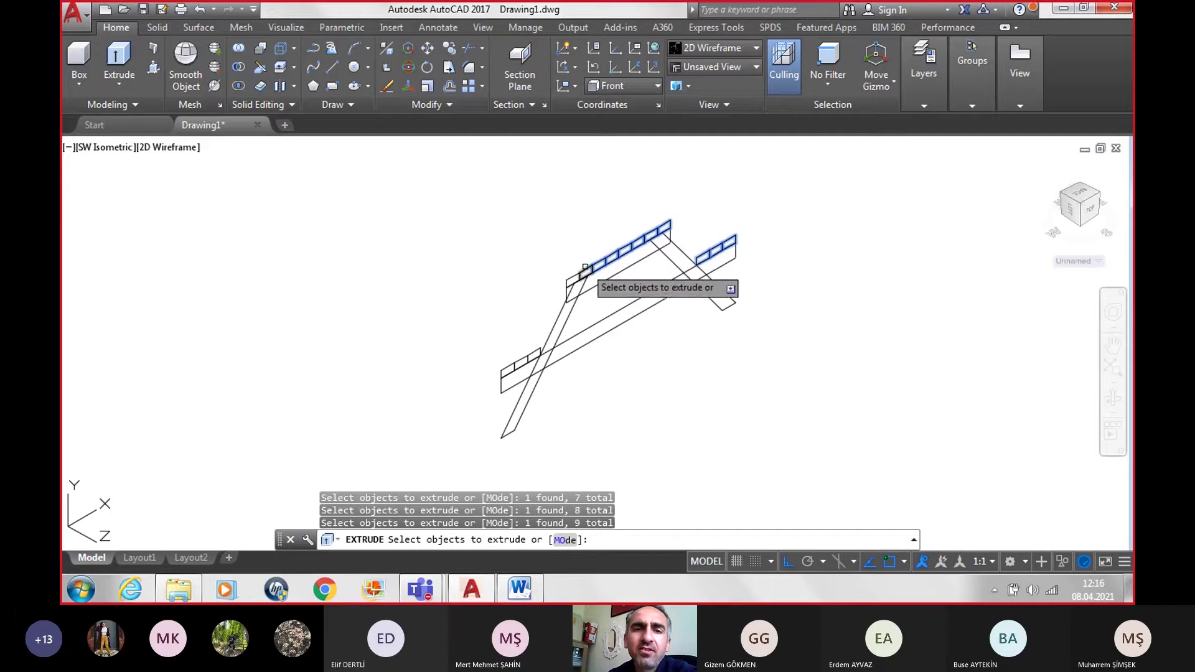
{"action": "left_click", "coordinate": [586, 270]}
{"action": "left_click", "coordinate": [573, 278]}
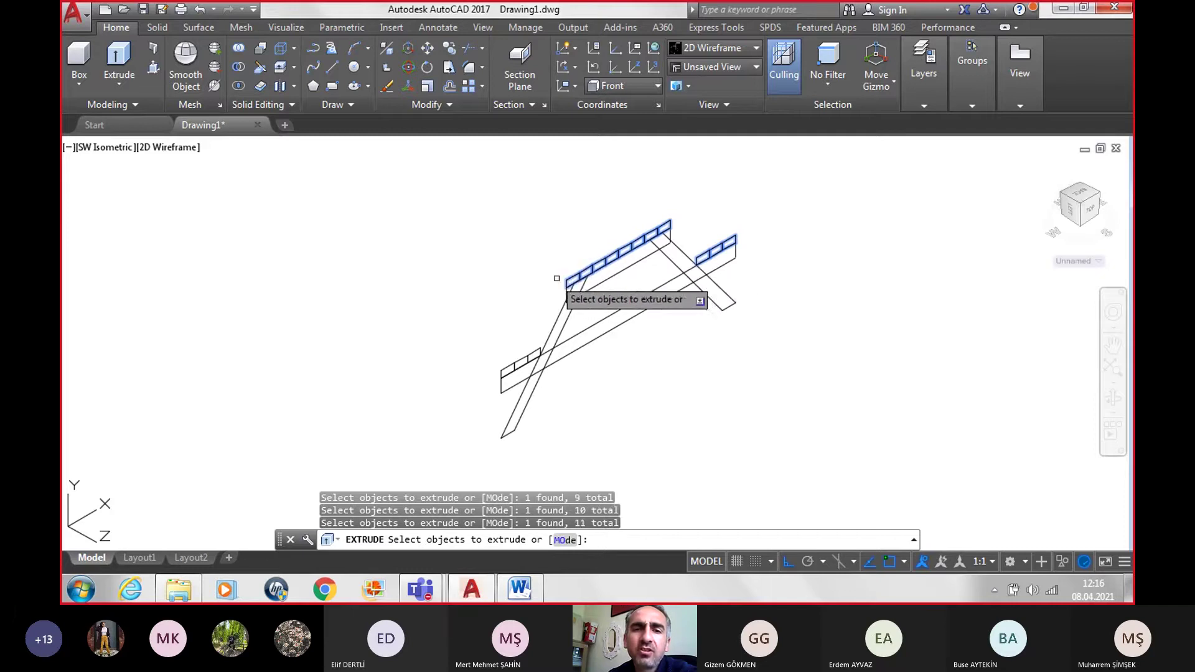
{"action": "left_click", "coordinate": [534, 352]}
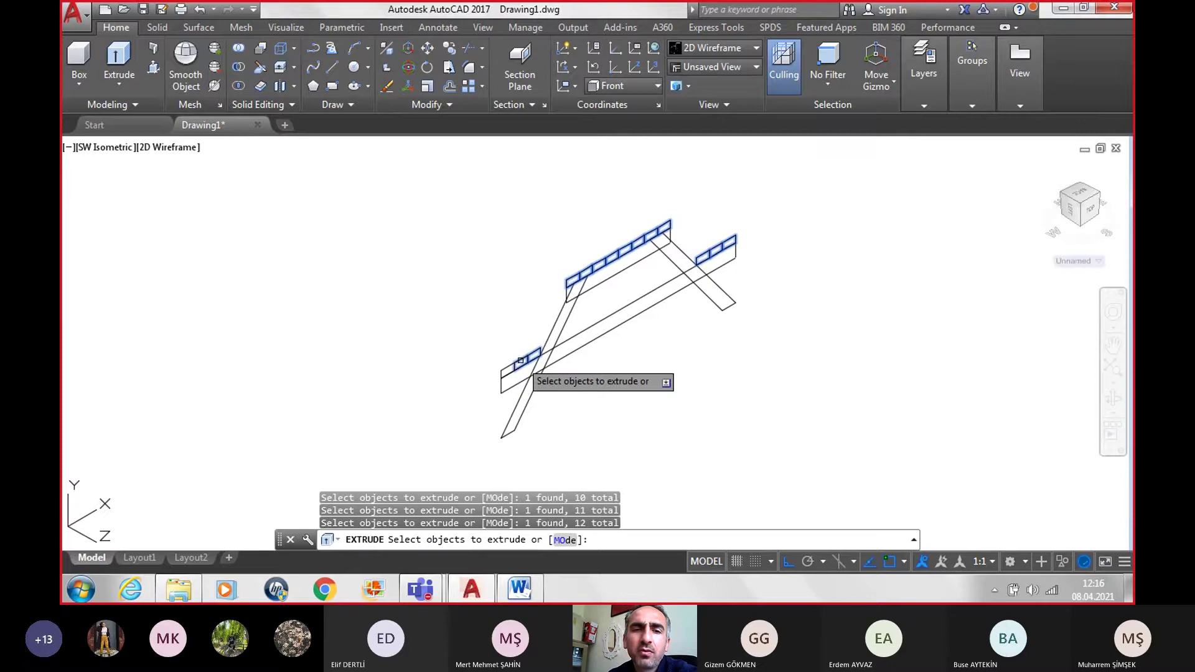
{"action": "left_click", "coordinate": [512, 364]}
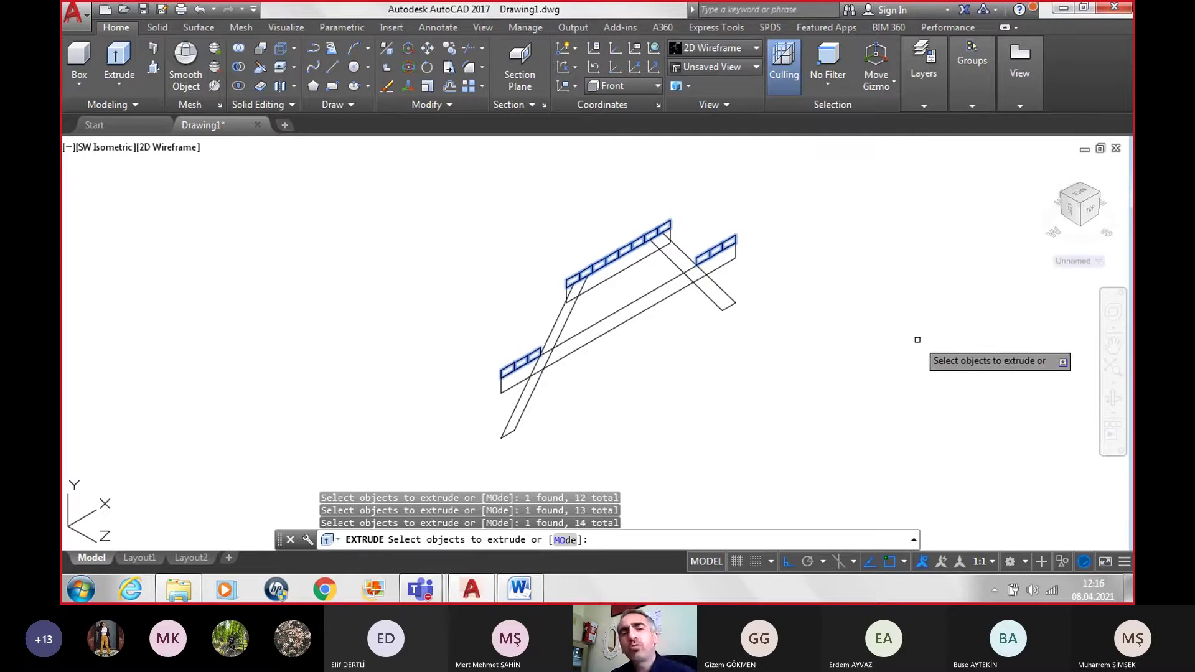
{"action": "key", "text": "Return"}
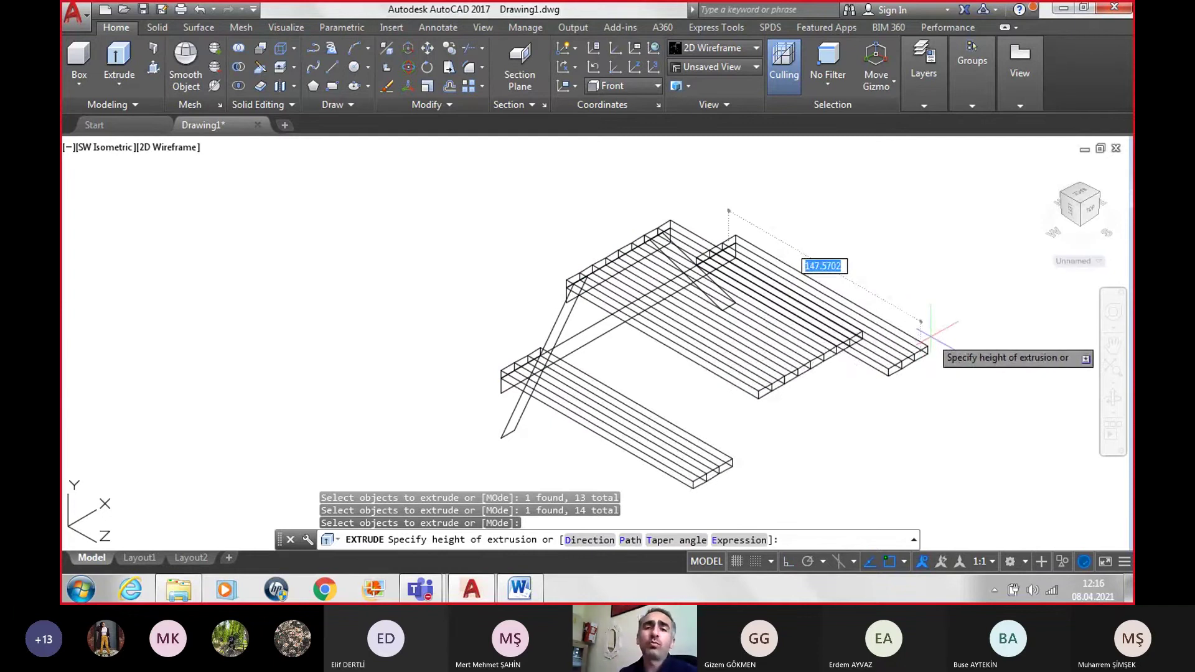
{"action": "type", "text": "150"}
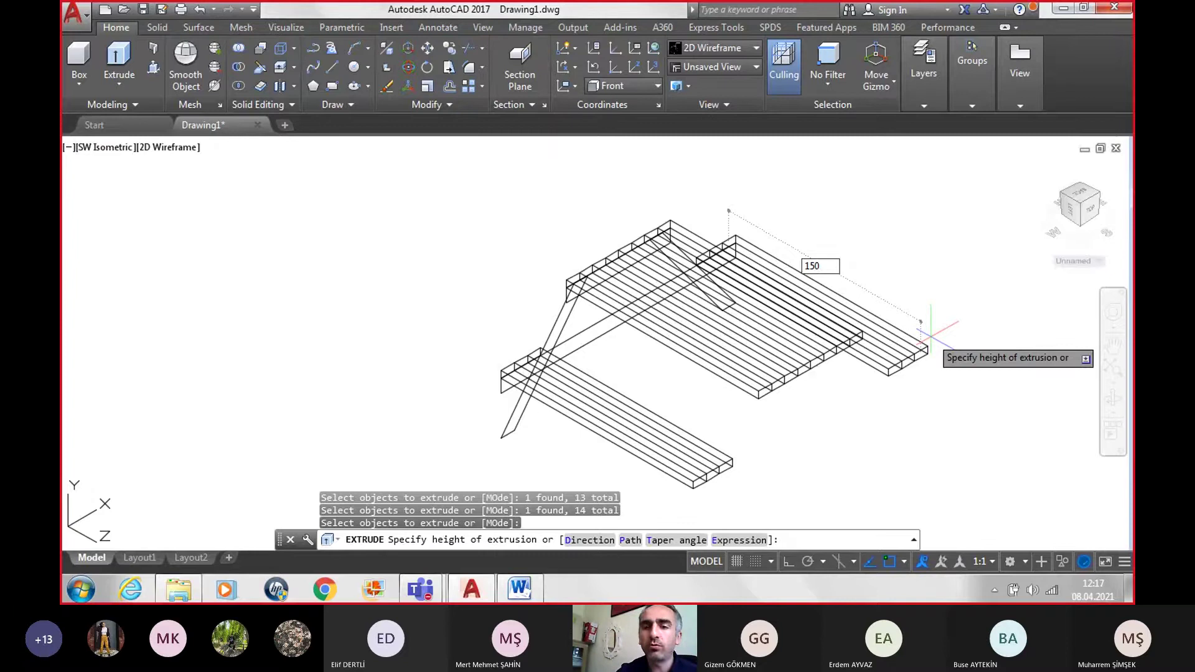
{"action": "key", "text": "Return"}
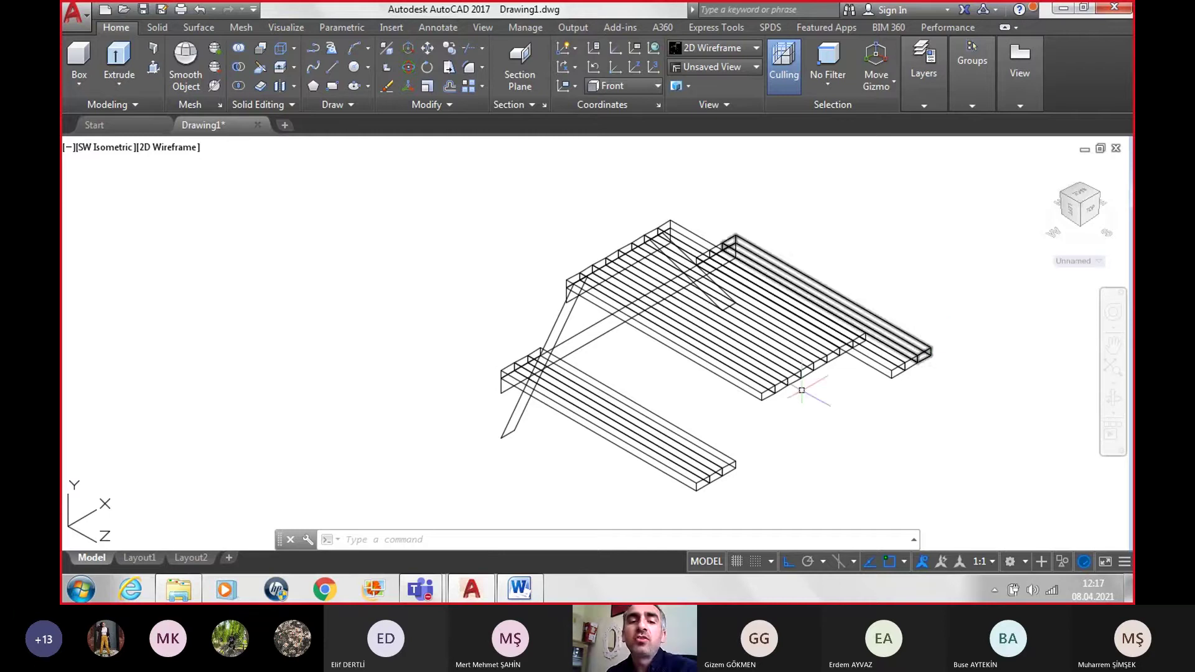
{"action": "left_click", "coordinate": [520, 589]}
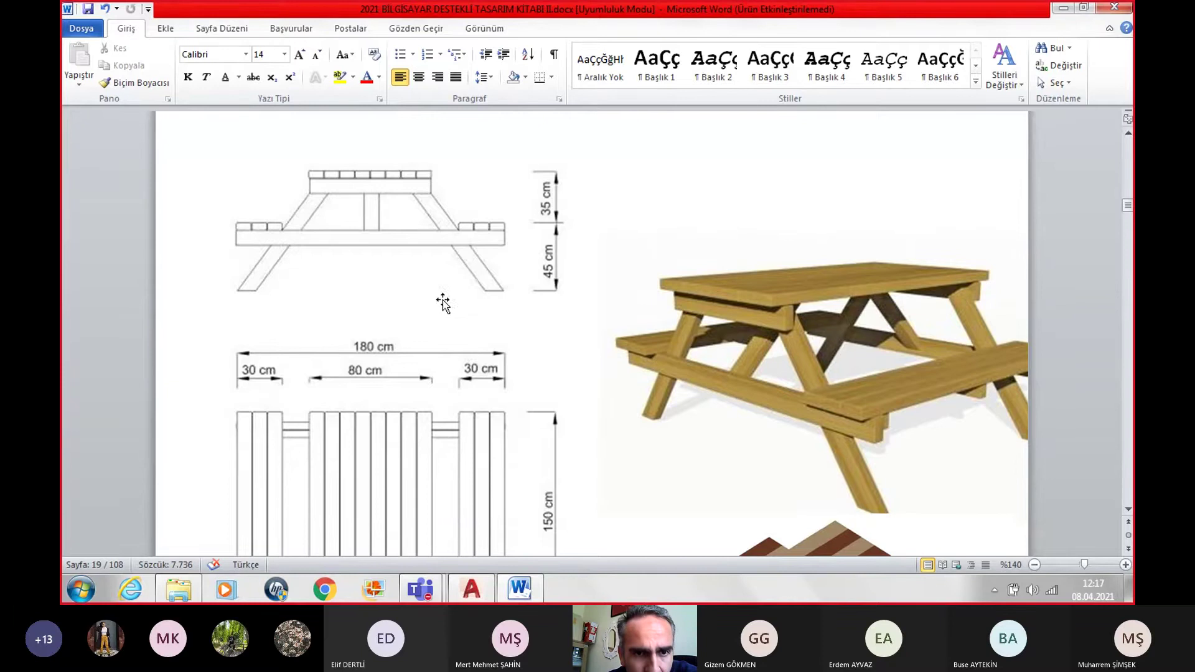
{"action": "left_click", "coordinate": [471, 589]}
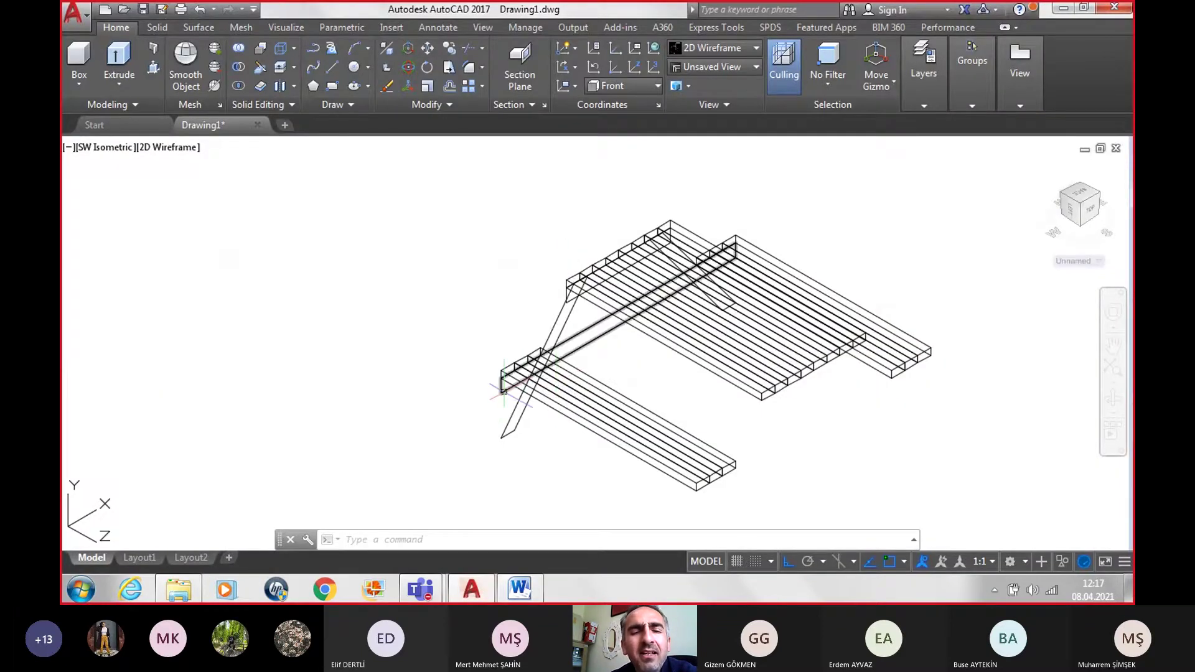
Step: Select the diagonal leg, long brace, top beam and inner diagonal braces of the frame
{"action": "left_click", "coordinate": [501, 384]}
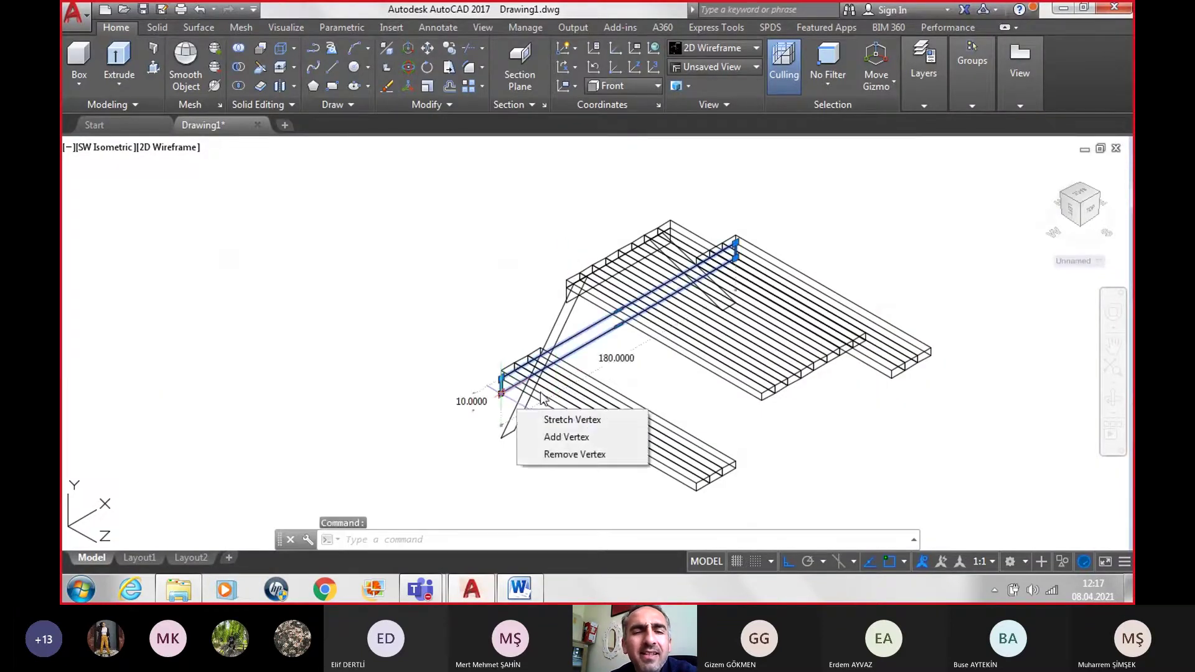
{"action": "left_click", "coordinate": [567, 287]}
{"action": "left_click", "coordinate": [558, 328]}
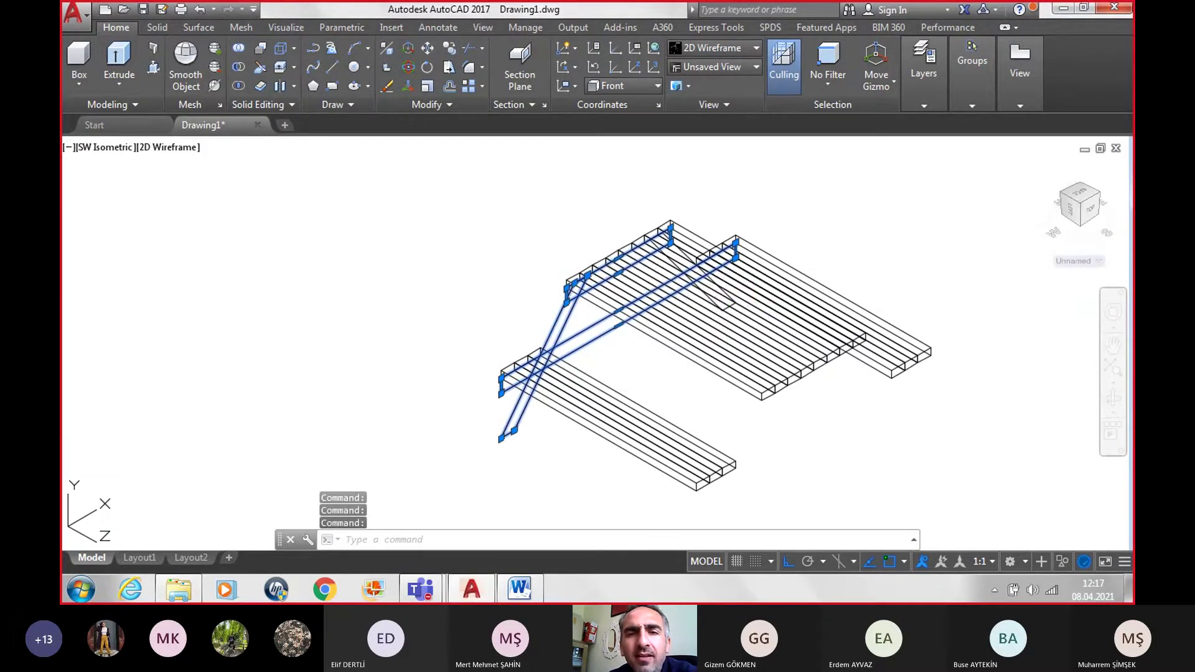
{"action": "left_click", "coordinate": [803, 352]}
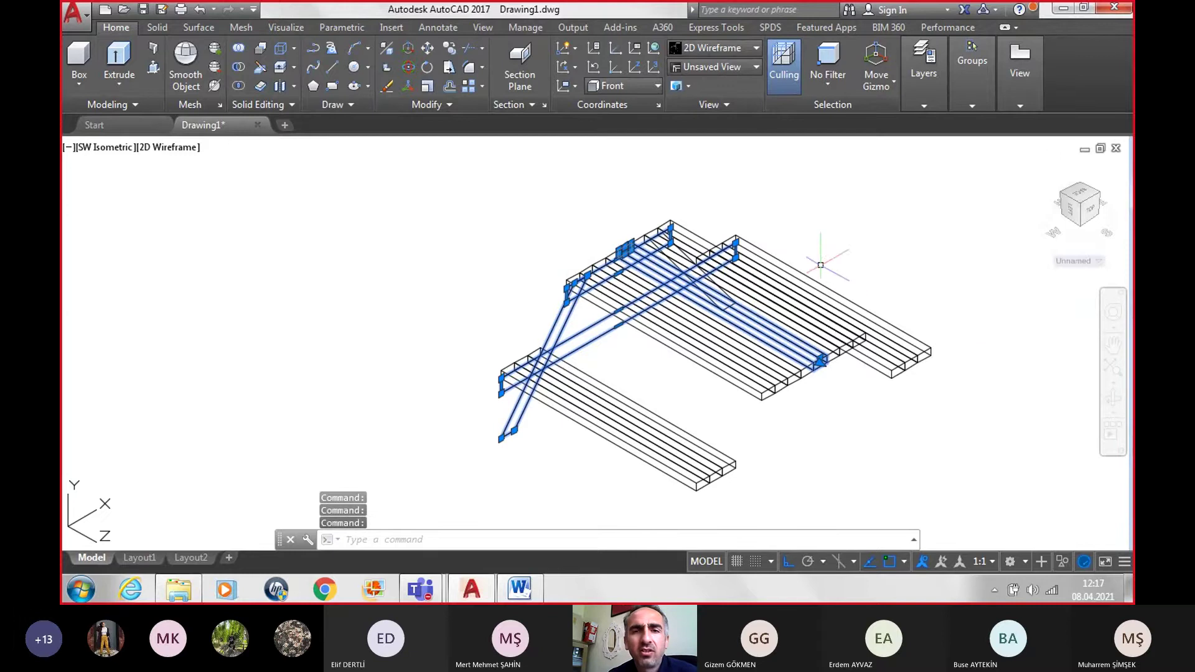
{"action": "key", "text": "Escape"}
{"action": "key", "text": "Escape"}
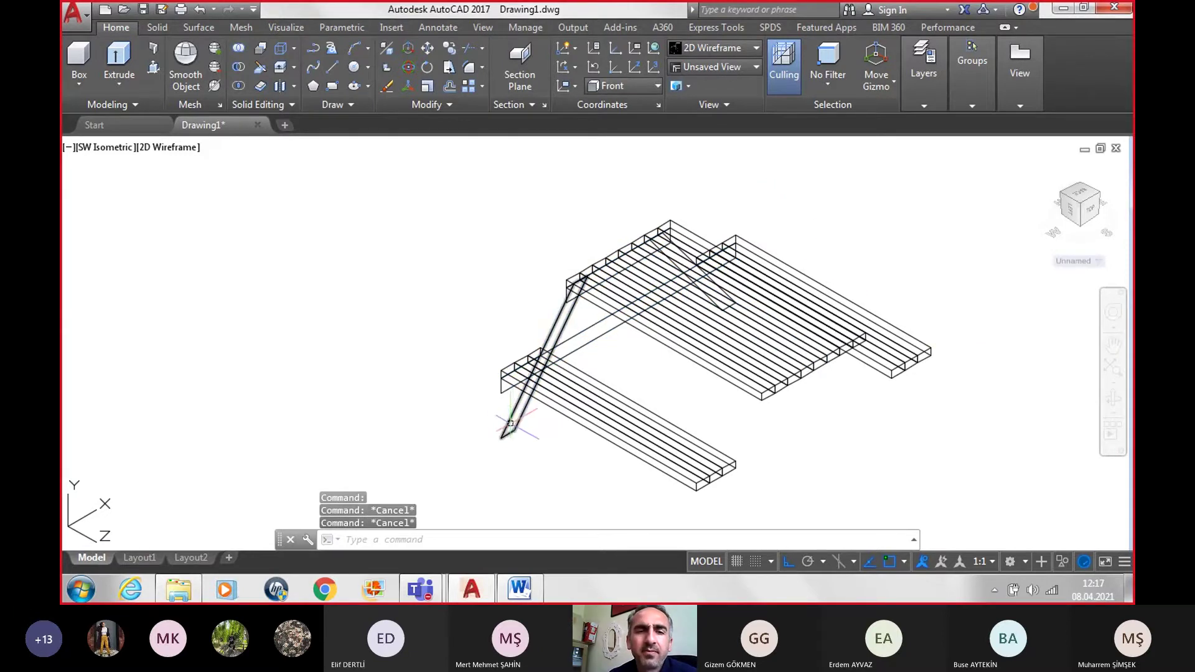
{"action": "left_click", "coordinate": [513, 424]}
{"action": "left_click", "coordinate": [506, 384]}
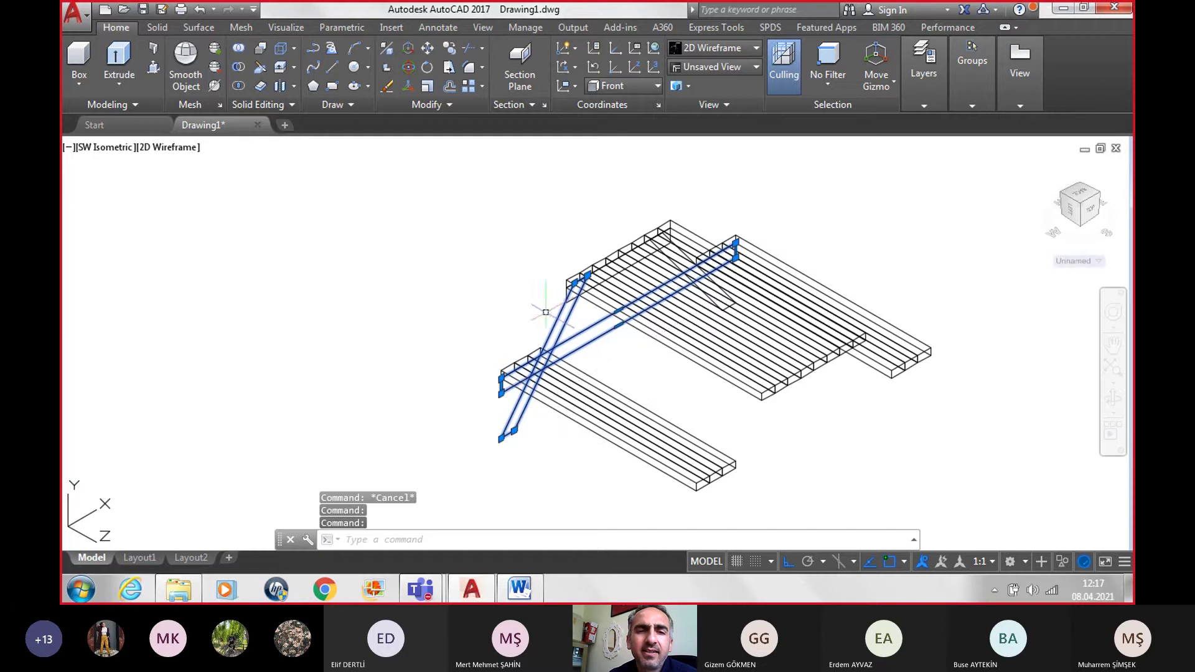
{"action": "left_click", "coordinate": [578, 291]}
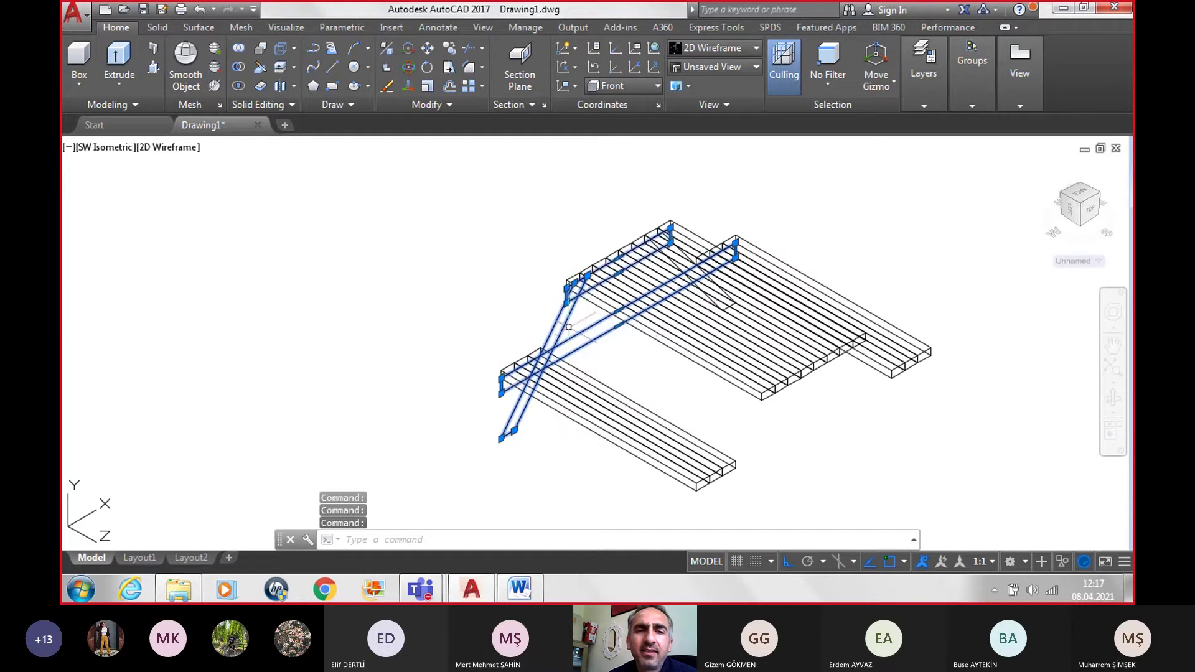
{"action": "scroll", "coordinate": [725, 206], "scroll_direction": "up", "scroll_amount": 5}
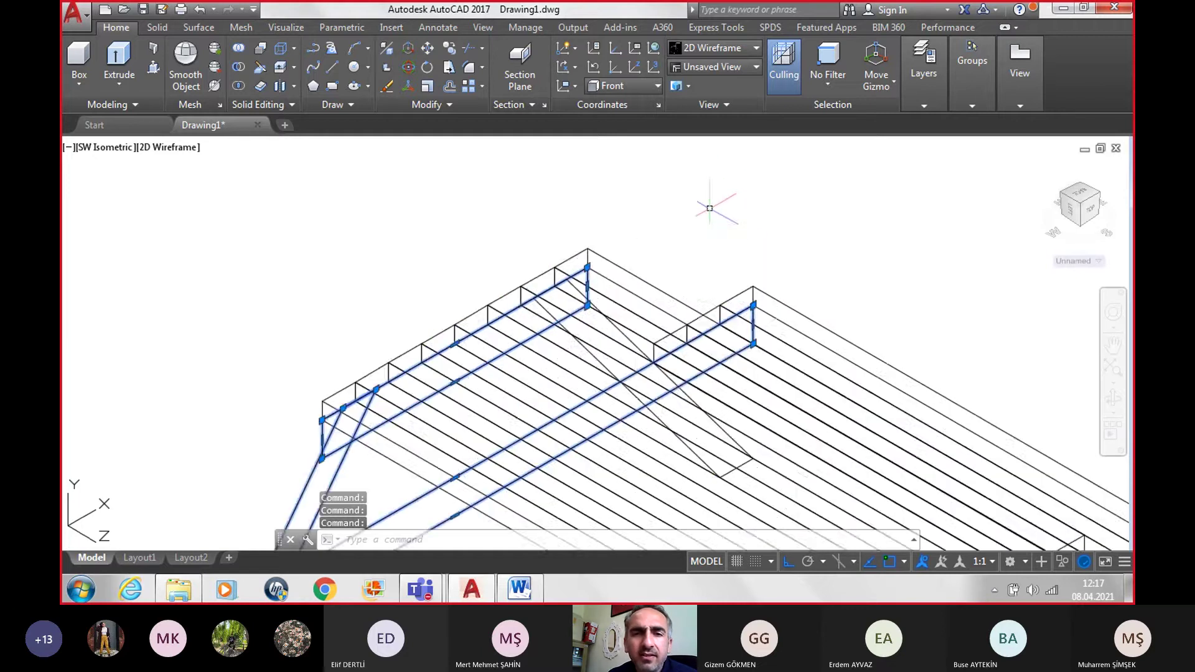
{"action": "left_click", "coordinate": [487, 381]}
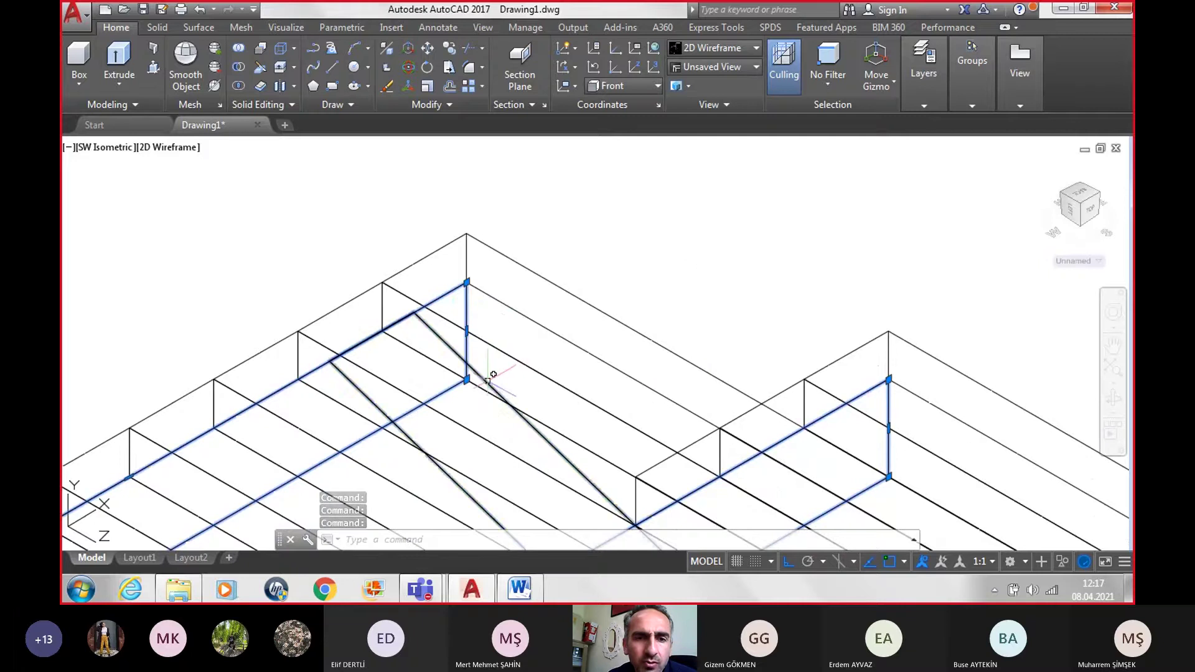
{"action": "scroll", "coordinate": [740, 205], "scroll_direction": "down", "scroll_amount": 3}
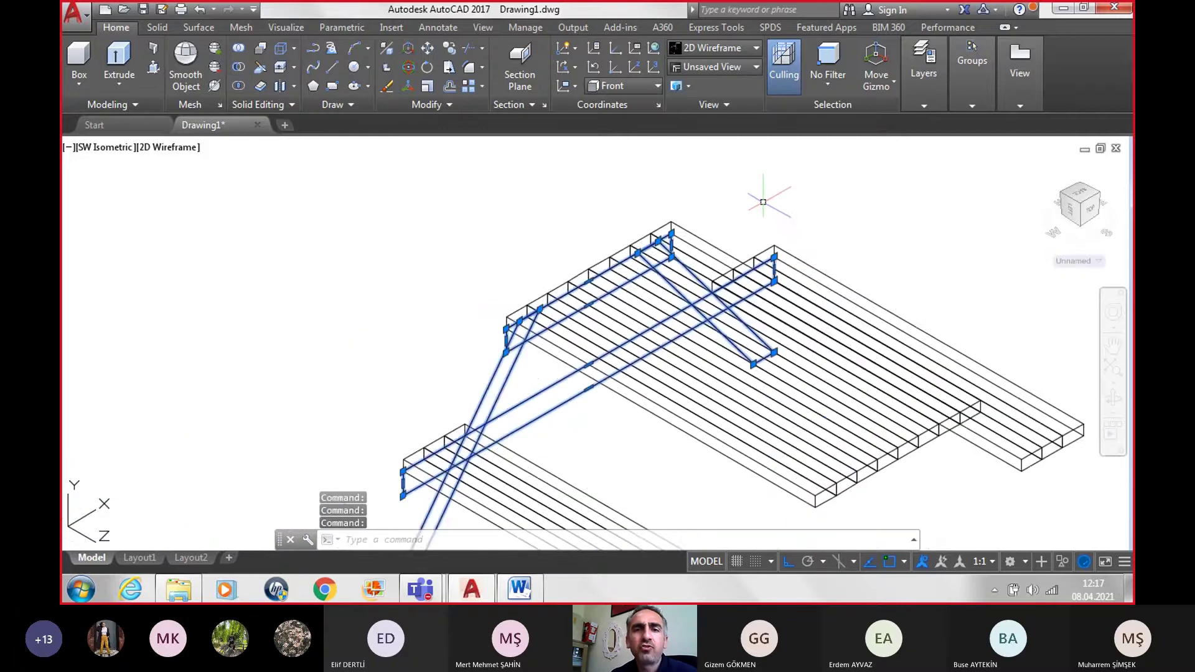
{"action": "scroll", "coordinate": [764, 200], "scroll_direction": "down", "scroll_amount": 2}
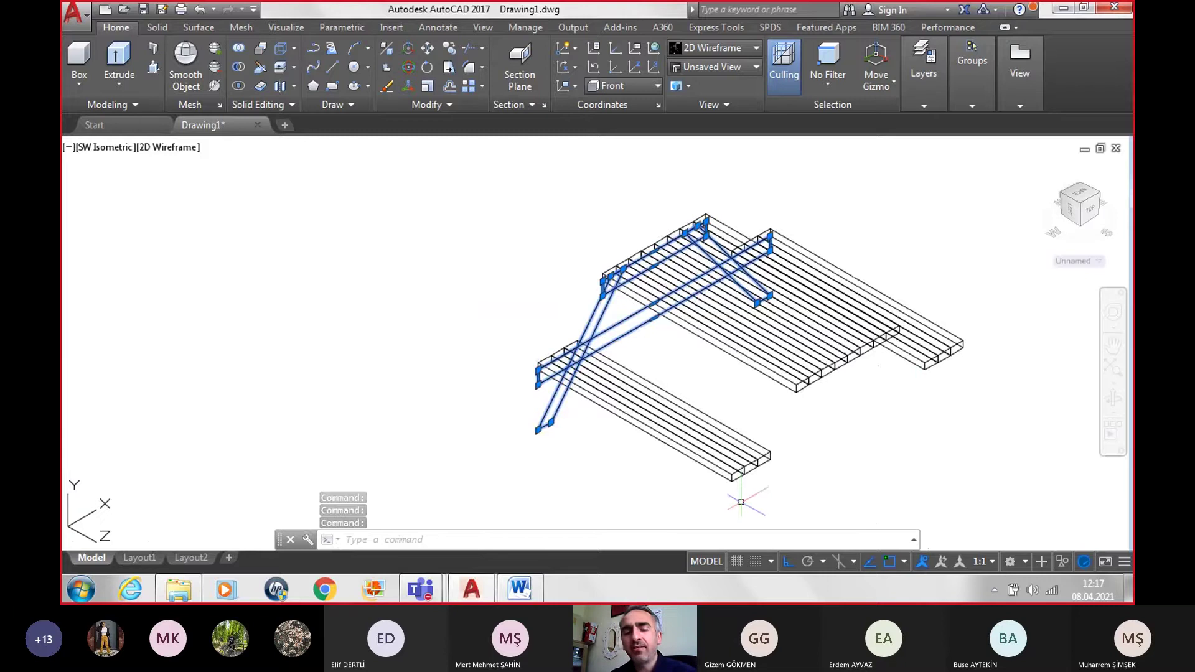
Step: Move the angled leg outlines 5 units along +Z, checking the Word reference afterwards
{"action": "type", "text": "m"}
{"action": "key", "text": "Return"}
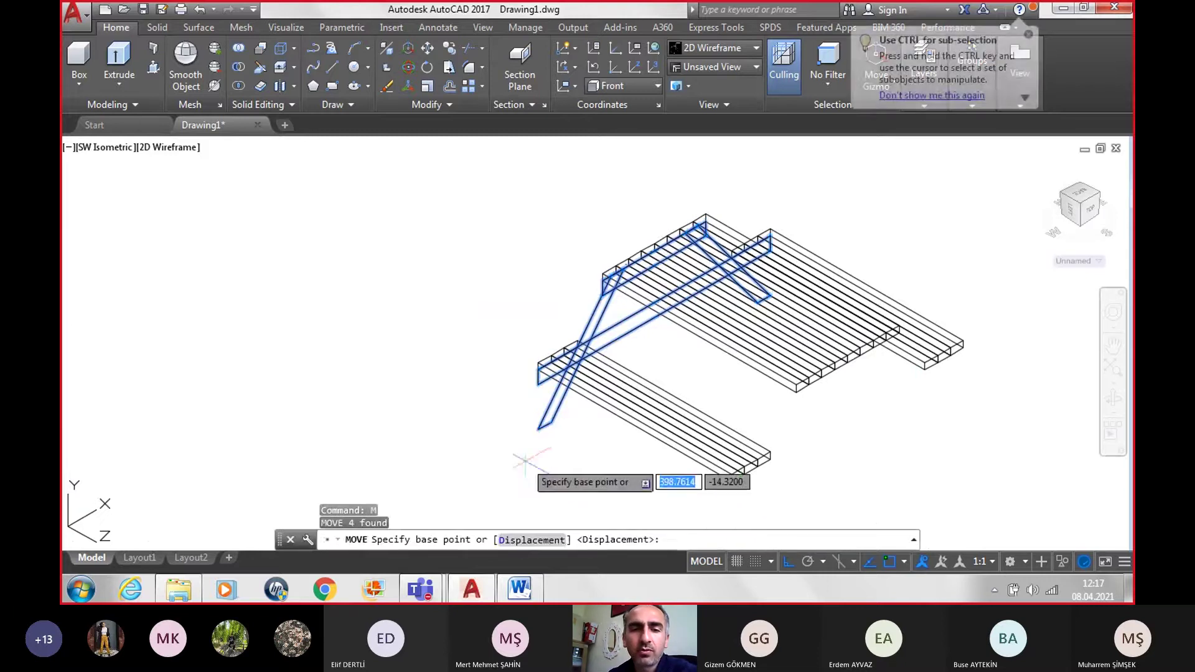
{"action": "left_click", "coordinate": [539, 429]}
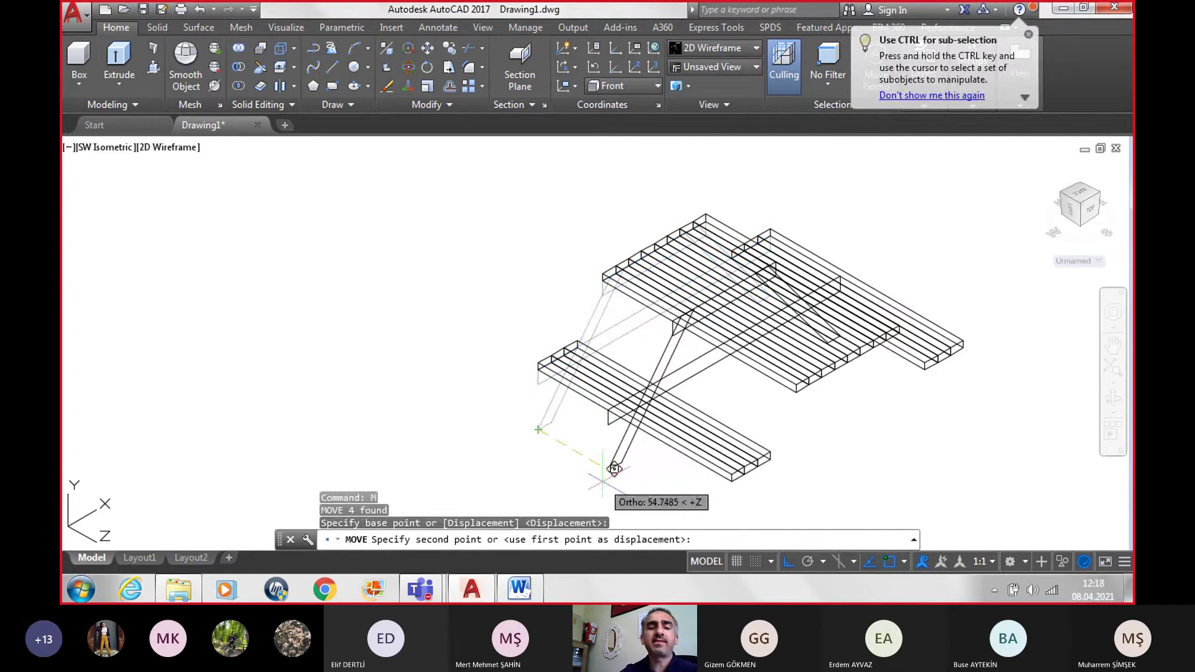
{"action": "type", "text": "5"}
{"action": "key", "text": "Return"}
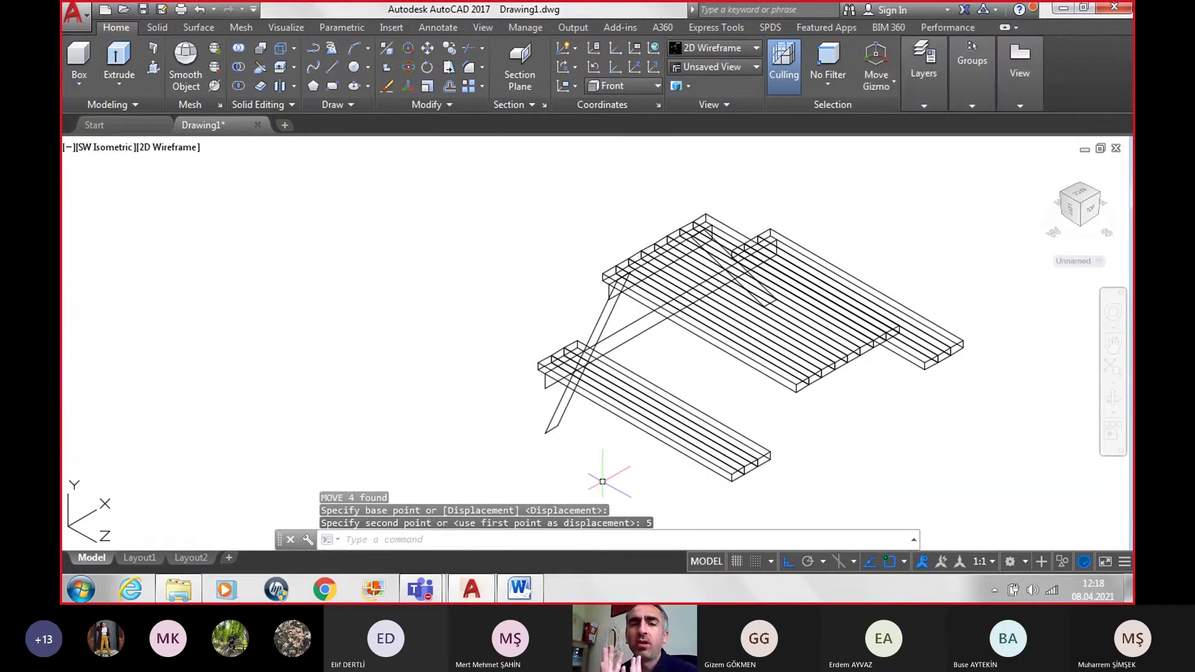
{"action": "left_click", "coordinate": [538, 580]}
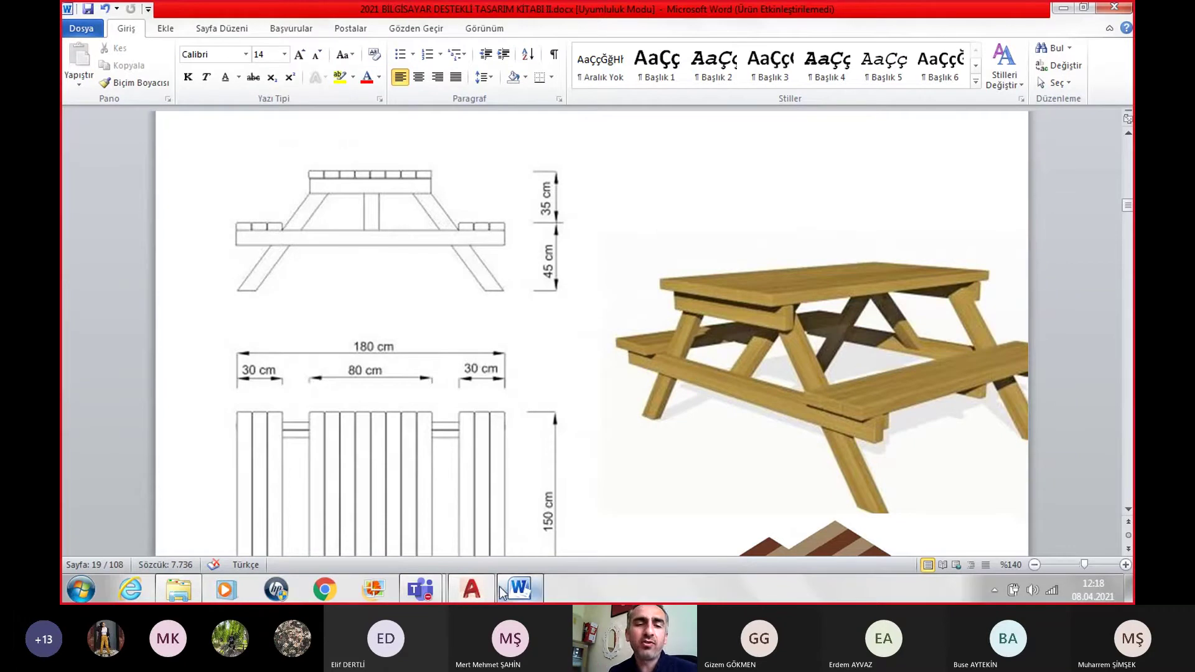
{"action": "left_click", "coordinate": [472, 590]}
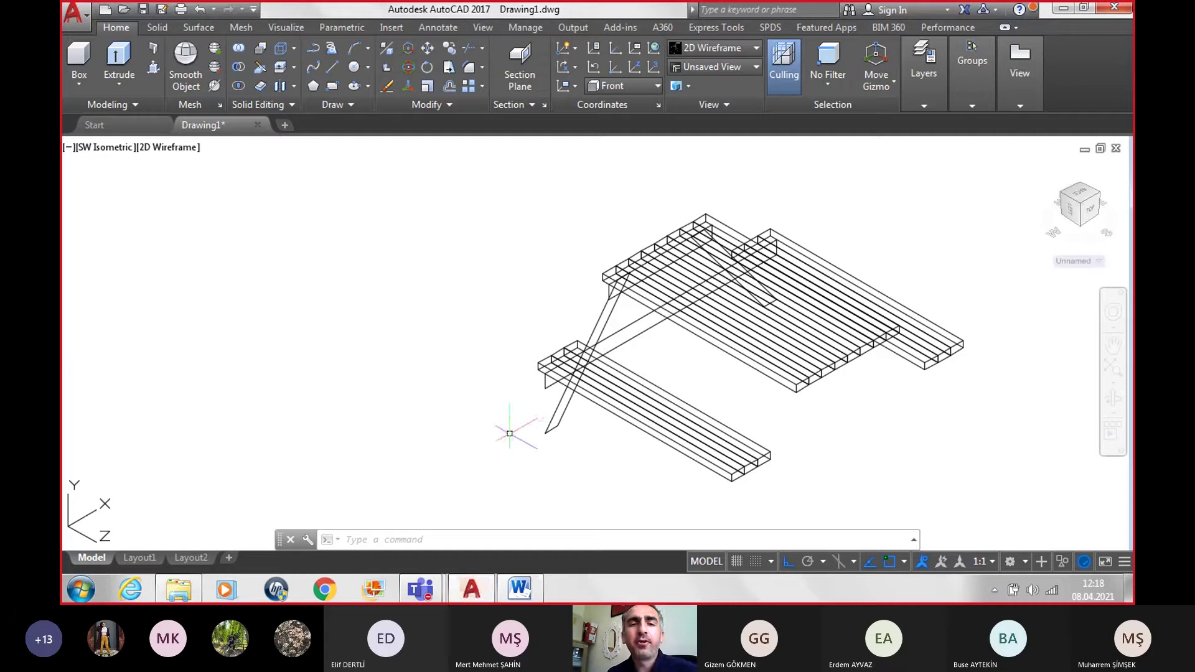
Step: Extrude the lower outline and the upper frame outline 5 units thick
{"action": "left_click", "coordinate": [116, 59]}
{"action": "left_click", "coordinate": [547, 387]}
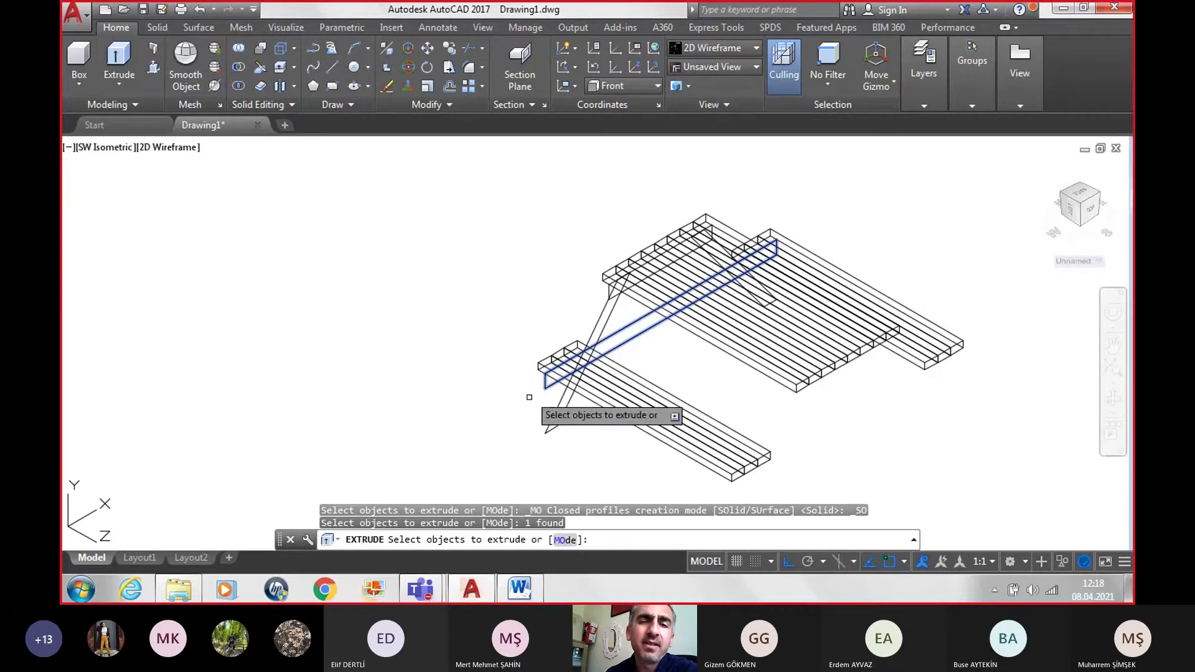
{"action": "scroll", "coordinate": [579, 314], "scroll_direction": "up", "scroll_amount": 3}
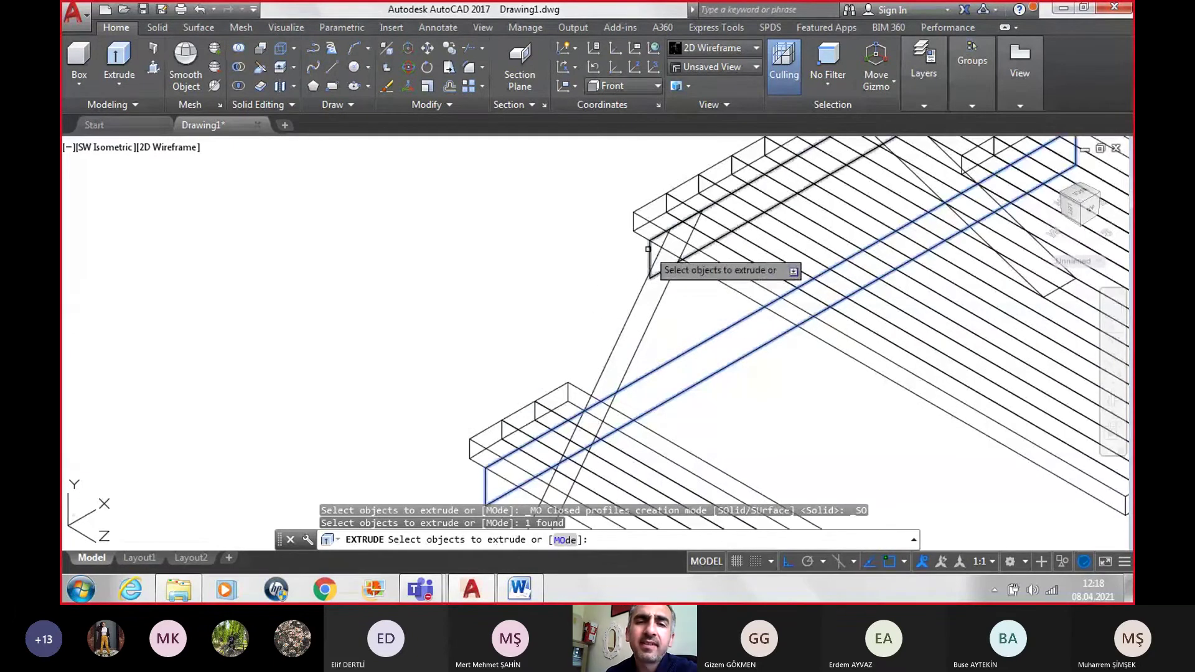
{"action": "left_click", "coordinate": [650, 250]}
{"action": "key", "text": "Return"}
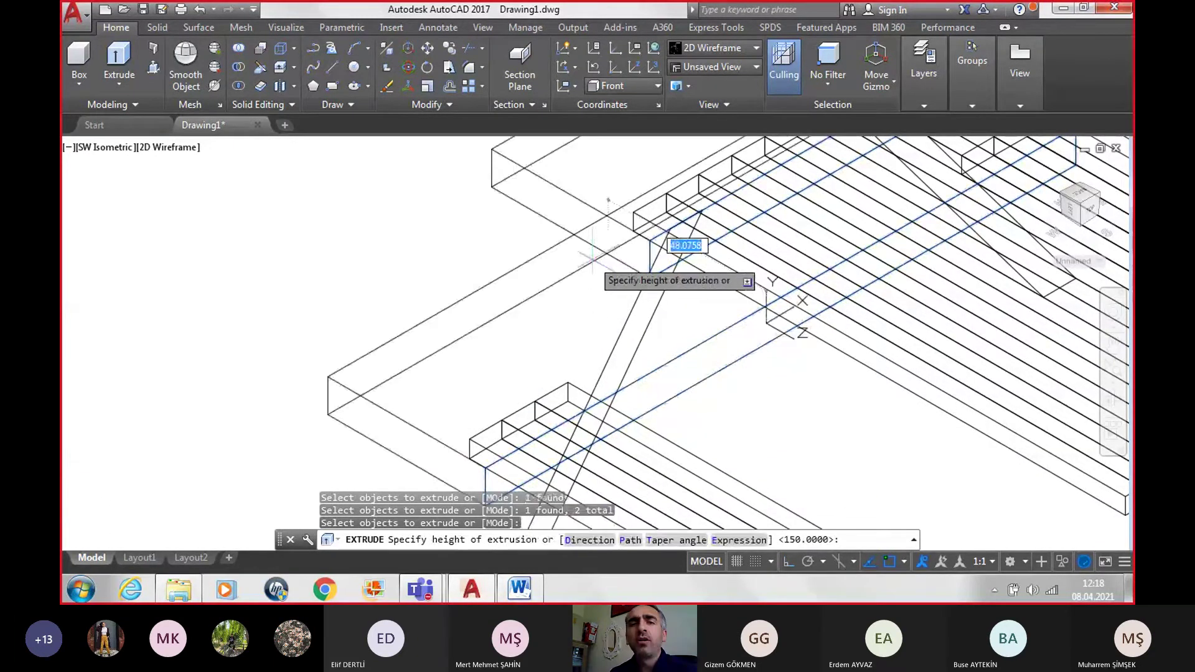
{"action": "scroll", "coordinate": [622, 243], "scroll_direction": "down", "scroll_amount": 5}
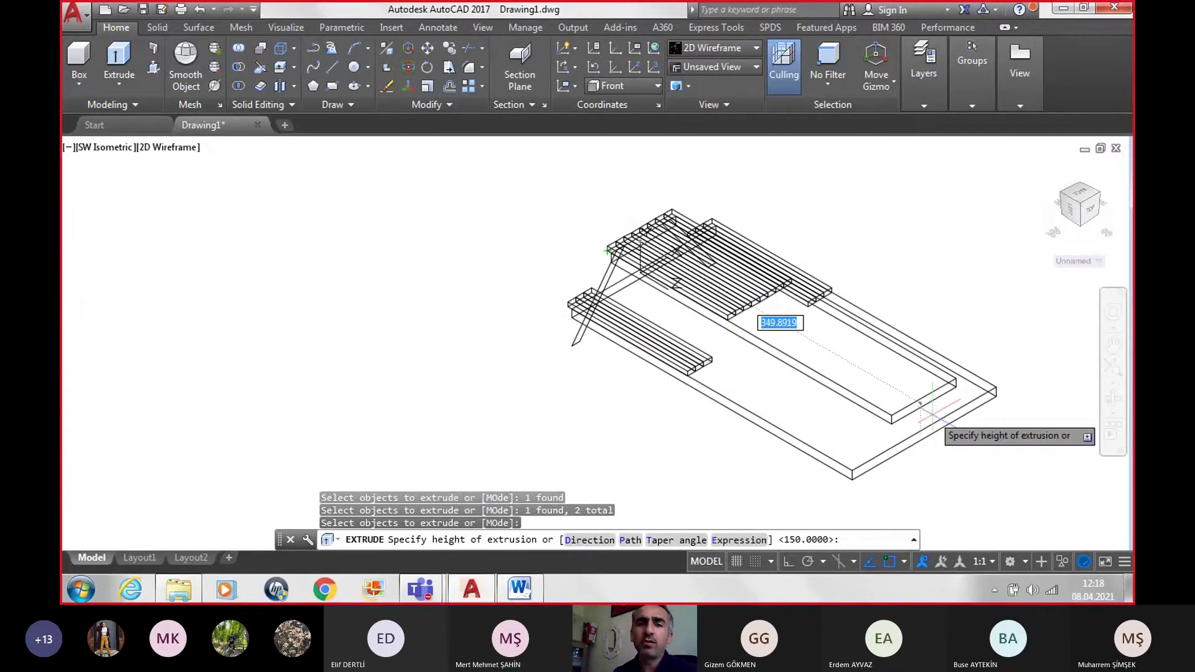
{"action": "type", "text": "5"}
{"action": "key", "text": "Return"}
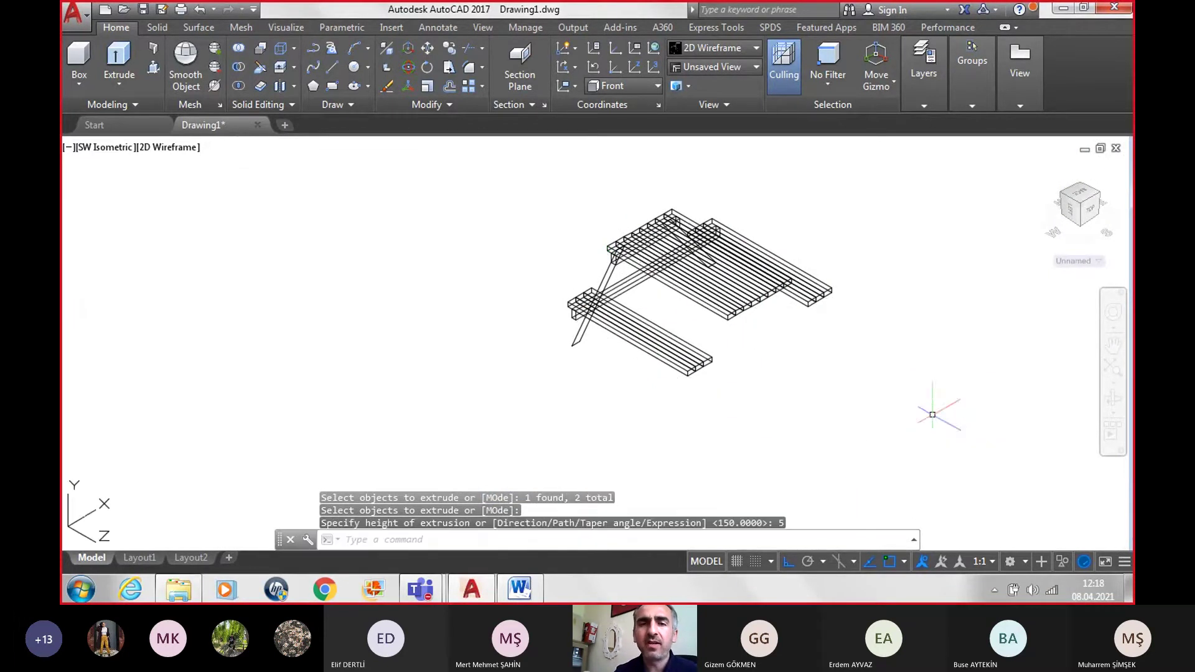
Step: Move the other pair of slanted leg outlines 5 units along +Z from the lower endpoint
{"action": "scroll", "coordinate": [573, 261], "scroll_direction": "up", "scroll_amount": 2}
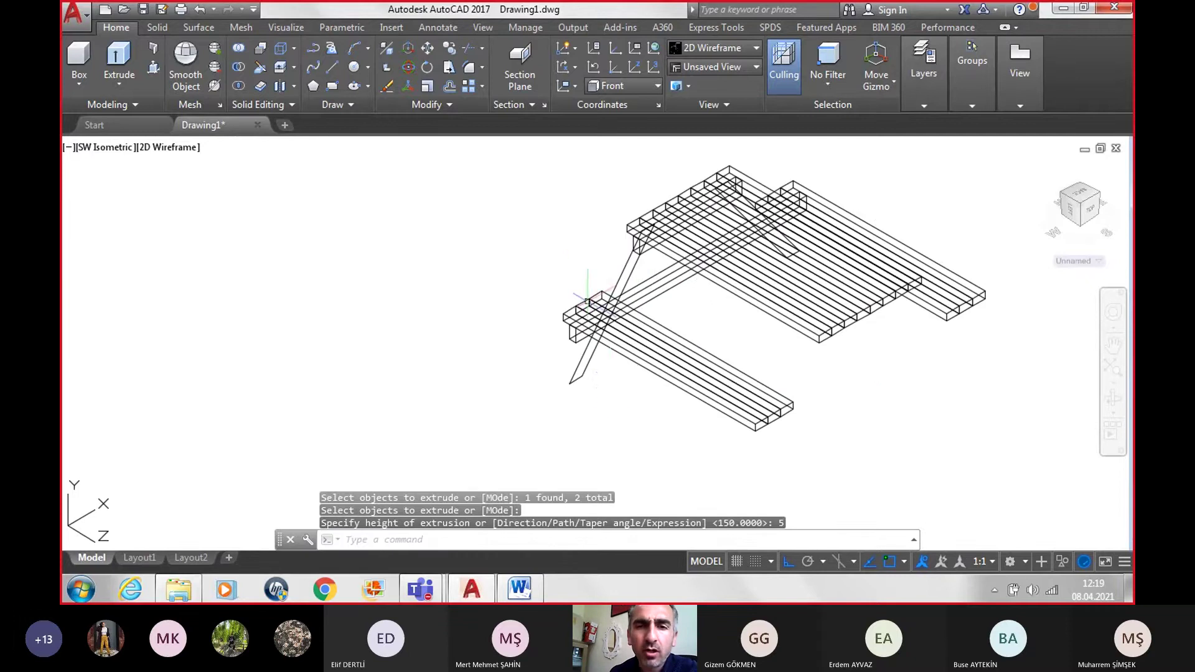
{"action": "scroll", "coordinate": [588, 360], "scroll_direction": "up", "scroll_amount": 2}
{"action": "left_click", "coordinate": [583, 344]}
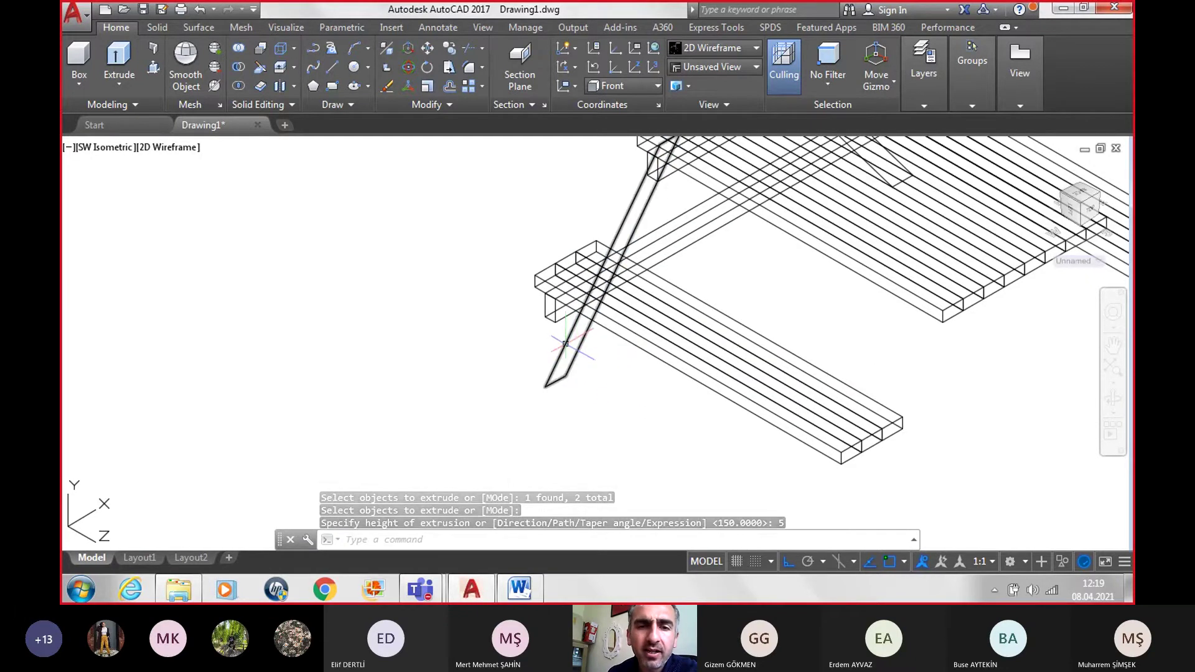
{"action": "scroll", "coordinate": [592, 337], "scroll_direction": "down", "scroll_amount": 1}
{"action": "scroll", "coordinate": [786, 249], "scroll_direction": "up", "scroll_amount": 2}
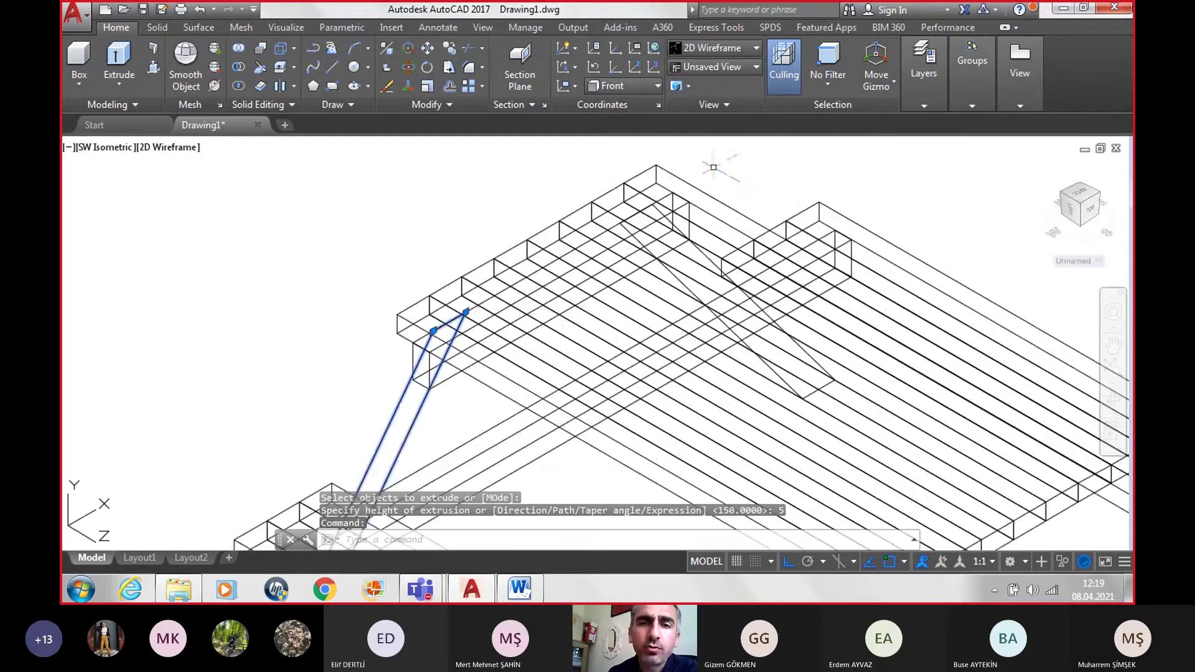
{"action": "scroll", "coordinate": [706, 255], "scroll_direction": "up", "scroll_amount": 2}
{"action": "left_click", "coordinate": [705, 355]}
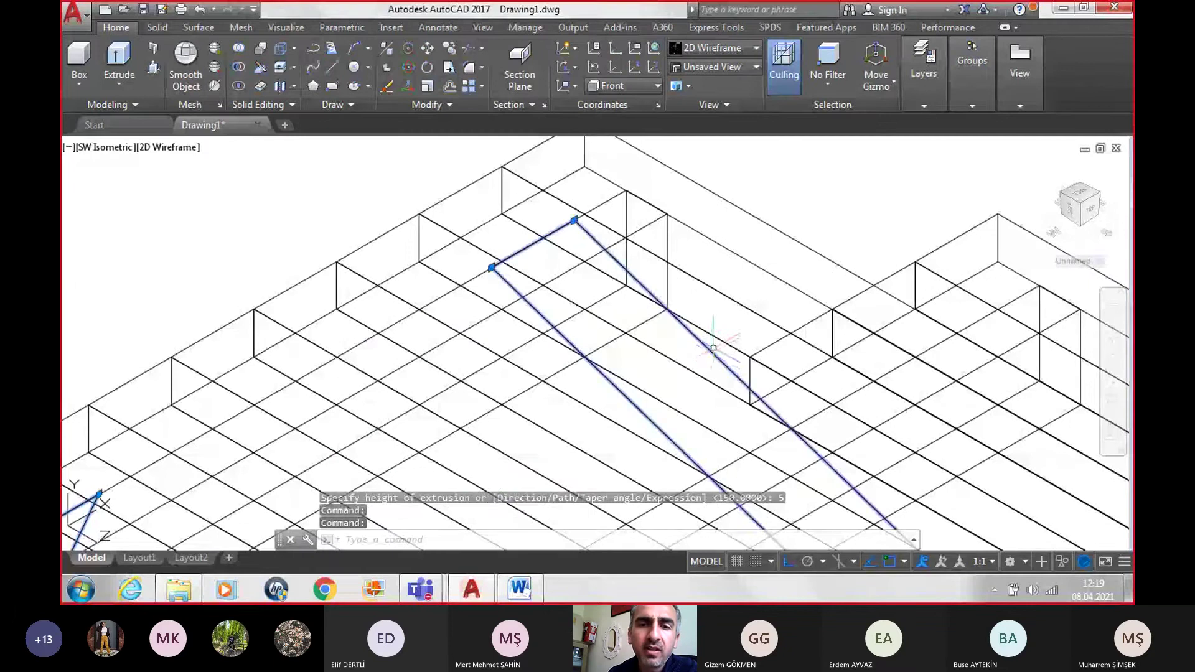
{"action": "scroll", "coordinate": [708, 341], "scroll_direction": "down", "scroll_amount": 3}
{"action": "middle_click_drag", "start_coordinate": [507, 463], "coordinate": [510, 344]}
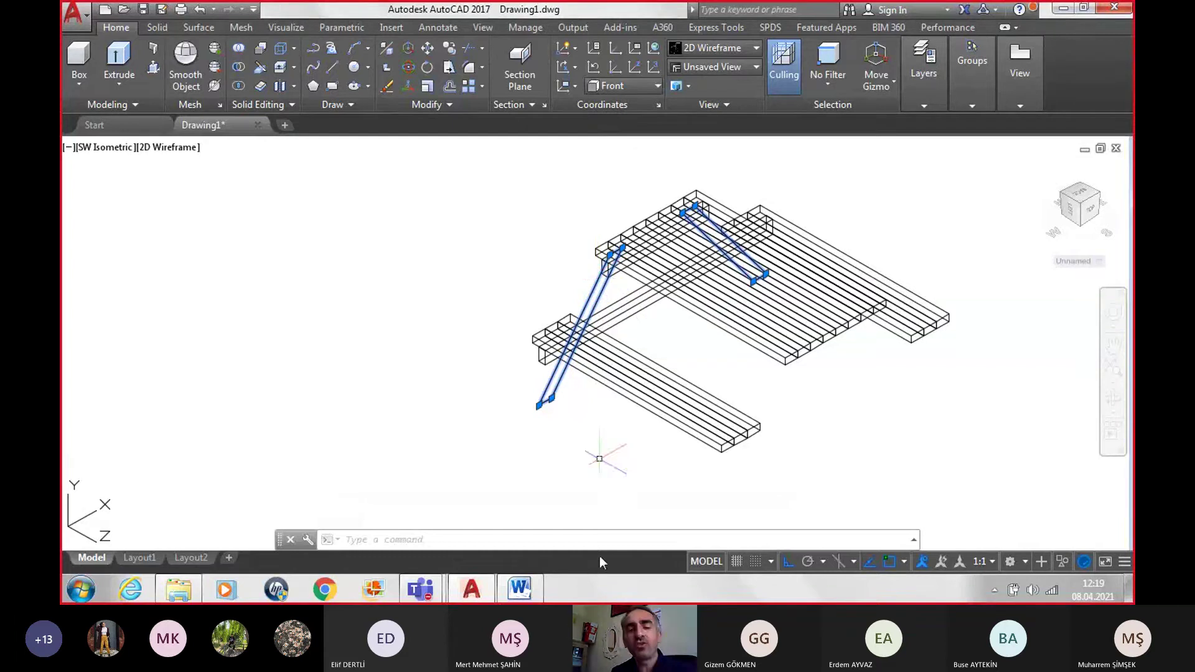
{"action": "type", "text": "m"}
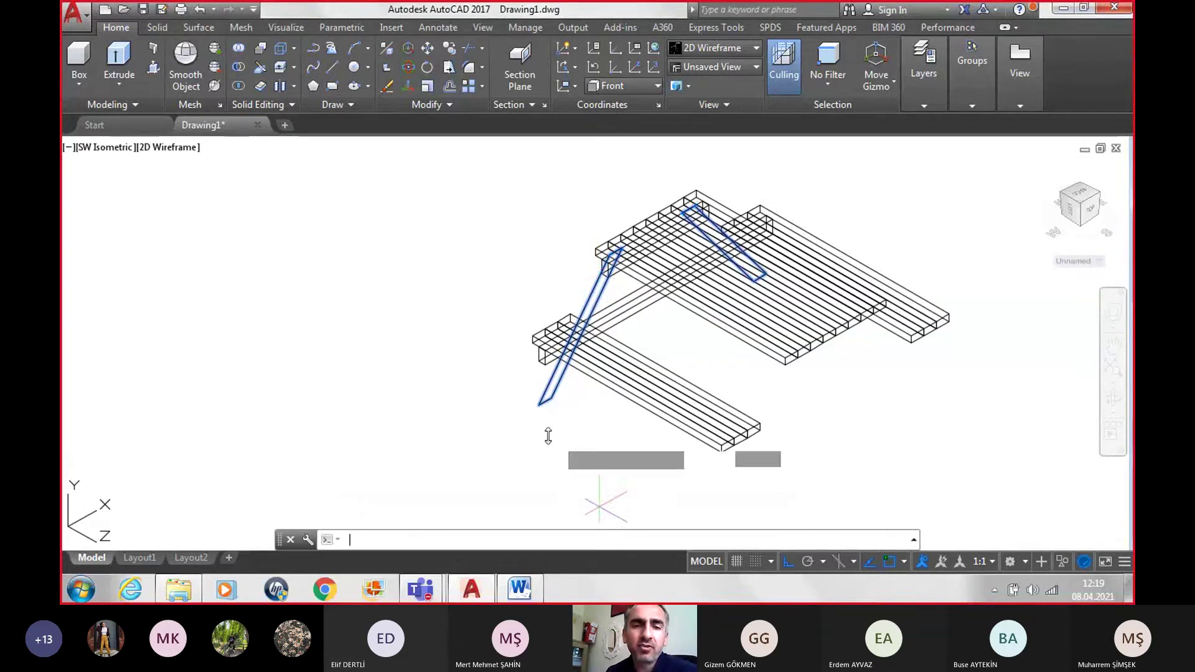
{"action": "key", "text": "Return"}
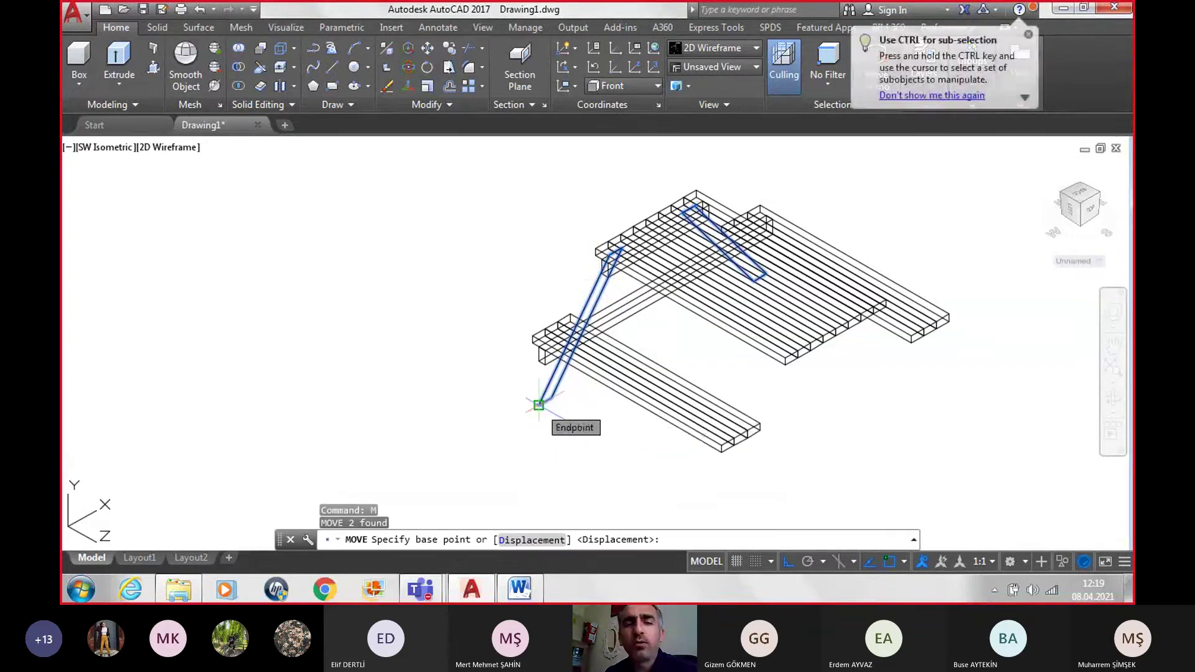
{"action": "left_click", "coordinate": [539, 405]}
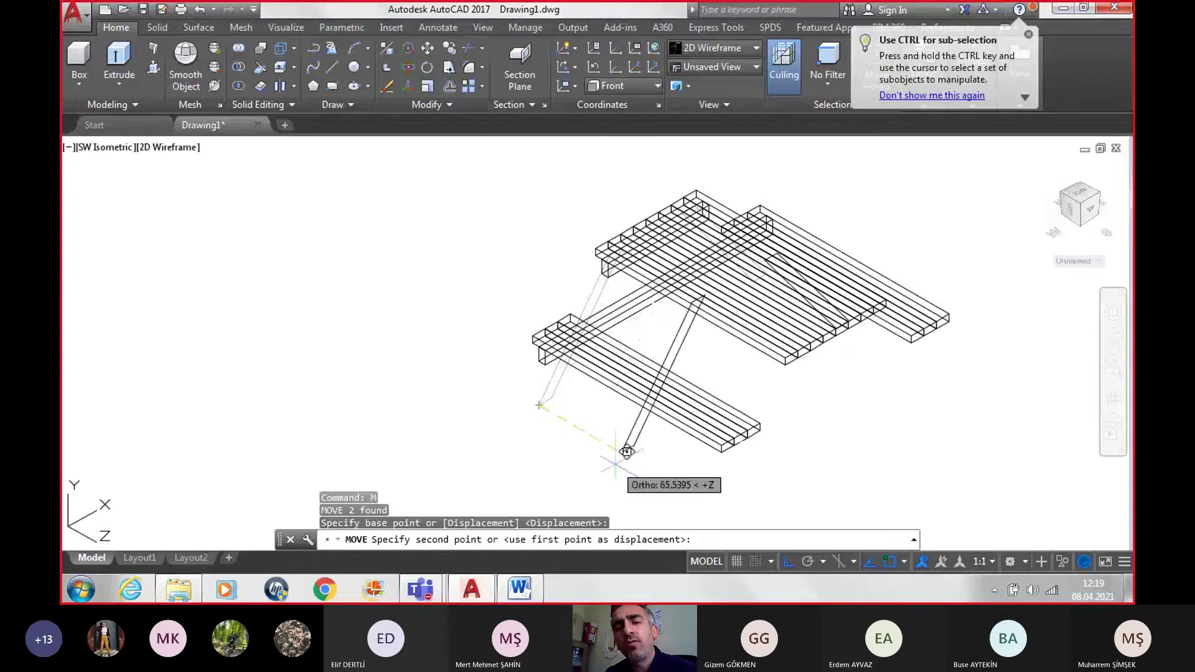
{"action": "type", "text": "5"}
{"action": "key", "text": "Return"}
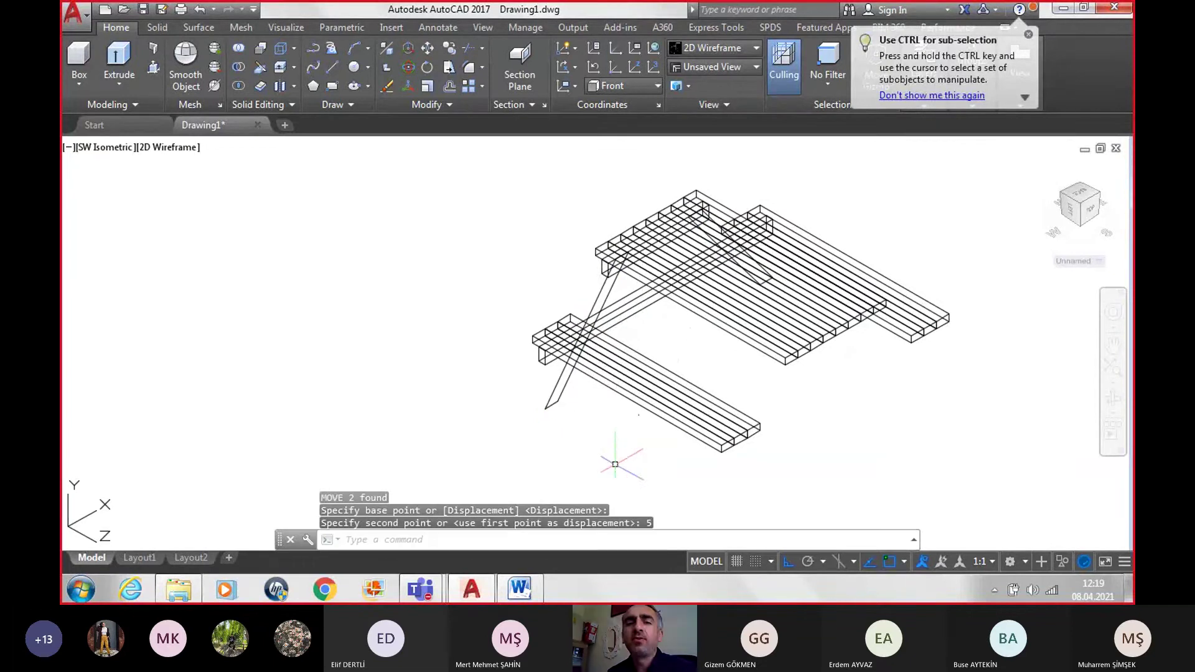
Step: Select both diagonal leg outlines, including the one near the tabletop
{"action": "scroll", "coordinate": [612, 284], "scroll_direction": "up", "scroll_amount": 5}
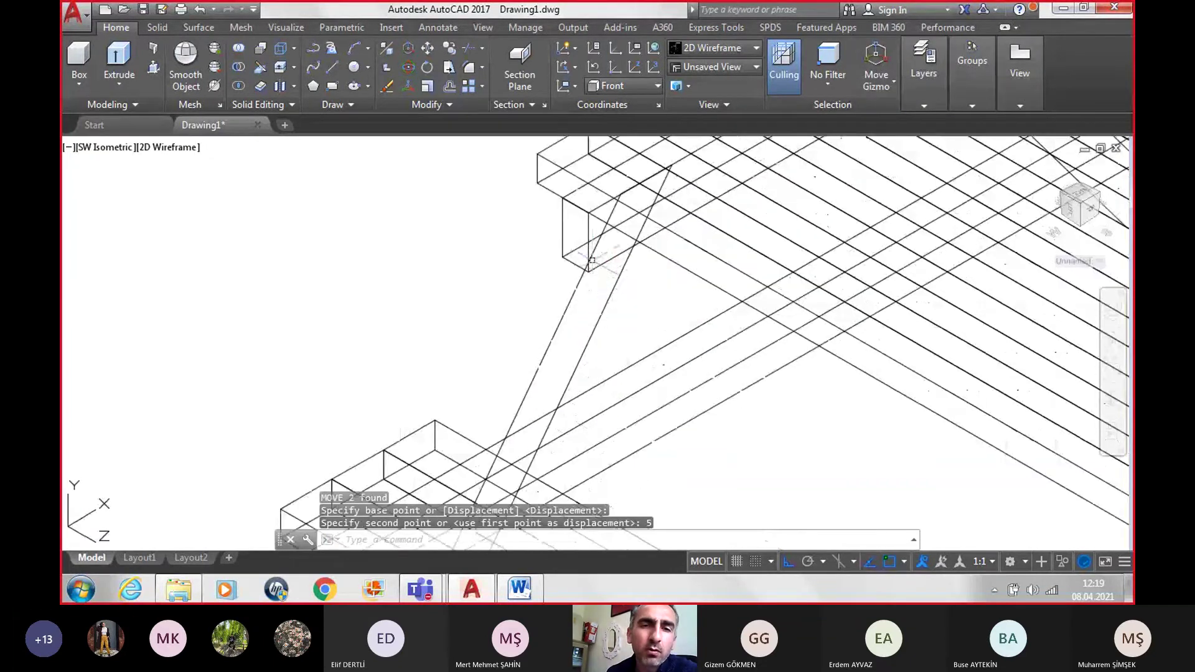
{"action": "scroll", "coordinate": [592, 260], "scroll_direction": "down", "scroll_amount": 5}
{"action": "mouse_move", "coordinate": [561, 436]}
{"action": "middle_mouse_down"}
{"action": "mouse_move", "coordinate": [492, 483]}
{"action": "mouse_move", "coordinate": [491, 402]}
{"action": "middle_mouse_up"}
{"action": "left_click", "coordinate": [479, 426]}
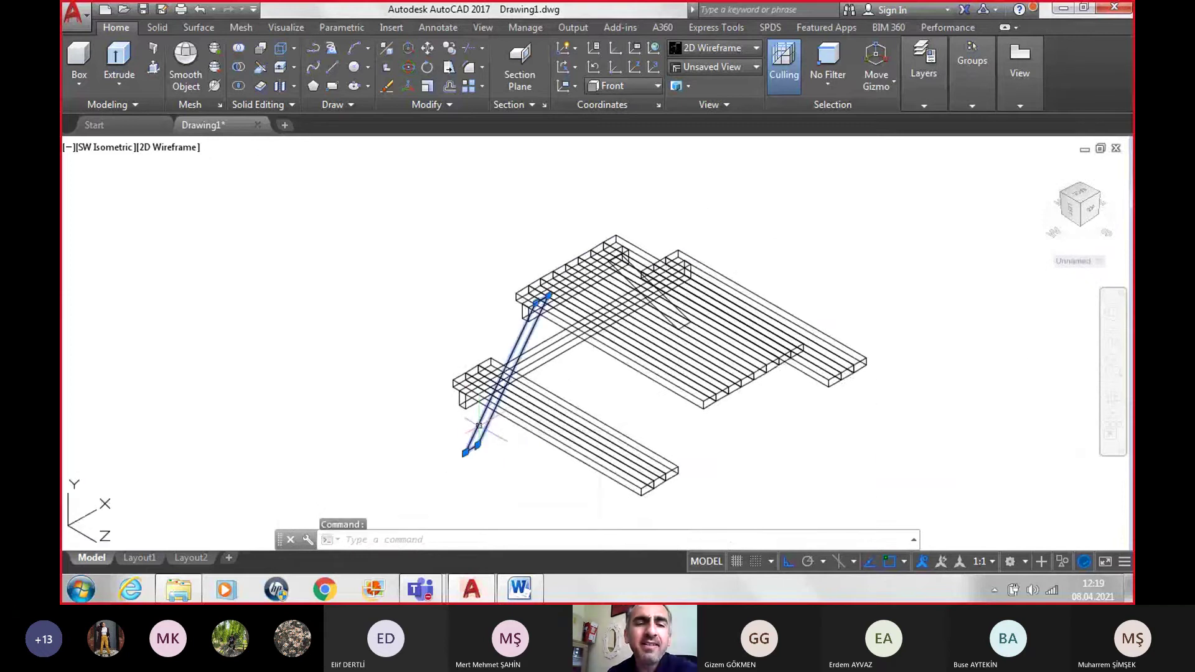
{"action": "scroll", "coordinate": [632, 273], "scroll_direction": "up", "scroll_amount": 6}
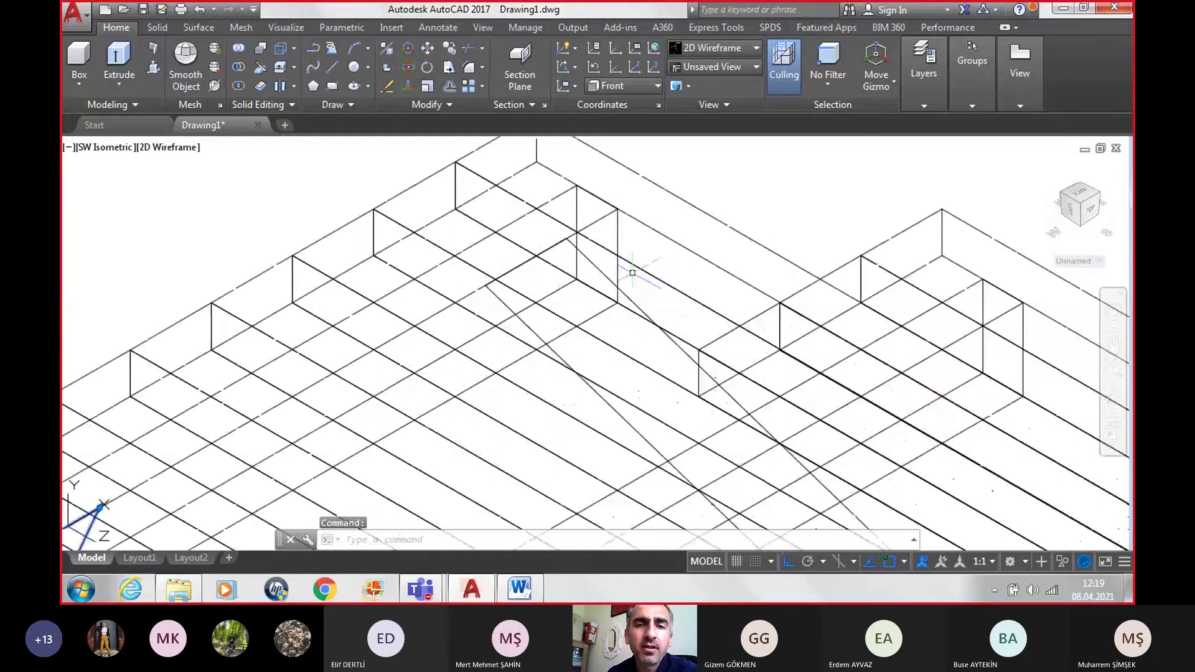
{"action": "left_click", "coordinate": [647, 316]}
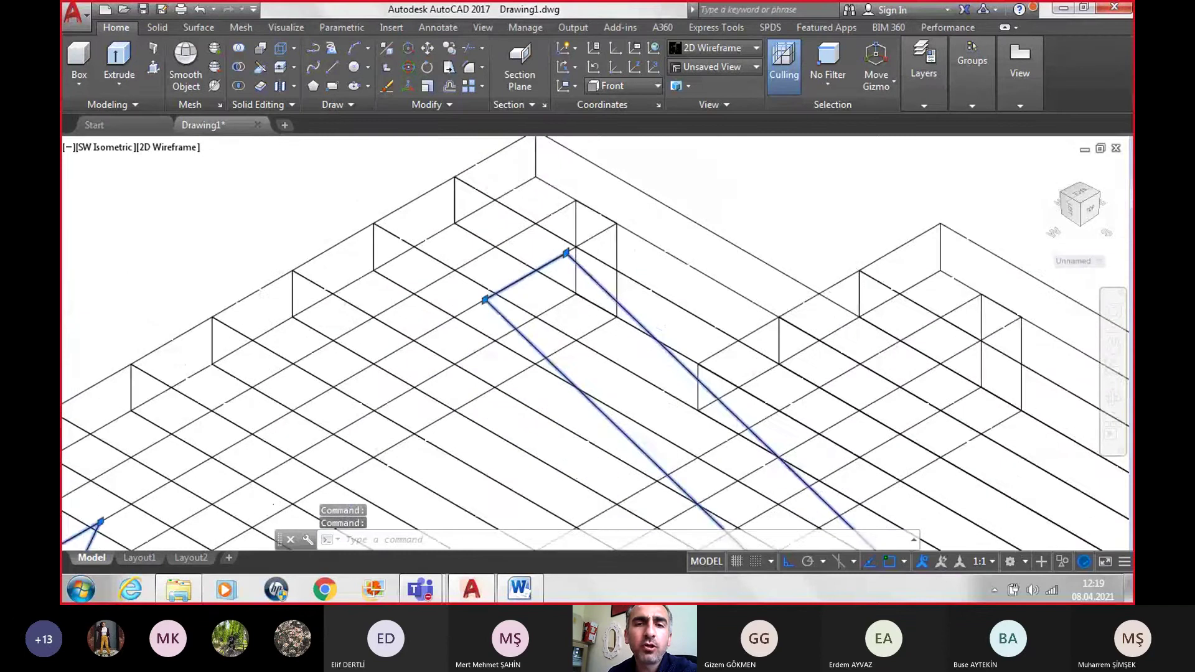
{"action": "scroll", "coordinate": [560, 299], "scroll_direction": "down", "scroll_amount": 8}
{"action": "scroll", "coordinate": [547, 315], "scroll_direction": "up", "scroll_amount": 2}
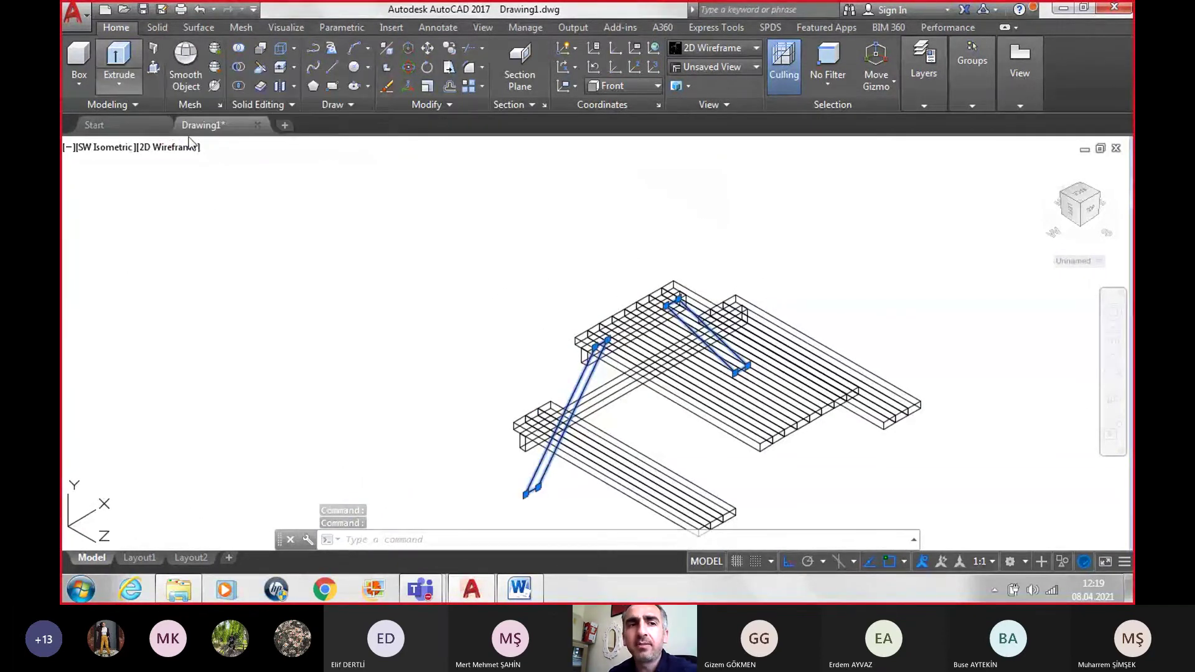
Step: Extrude the two selected diagonal legs into solids 5 units thick
{"action": "left_click", "coordinate": [119, 65]}
{"action": "middle_click_drag", "start_coordinate": [513, 485], "coordinate": [422, 360]}
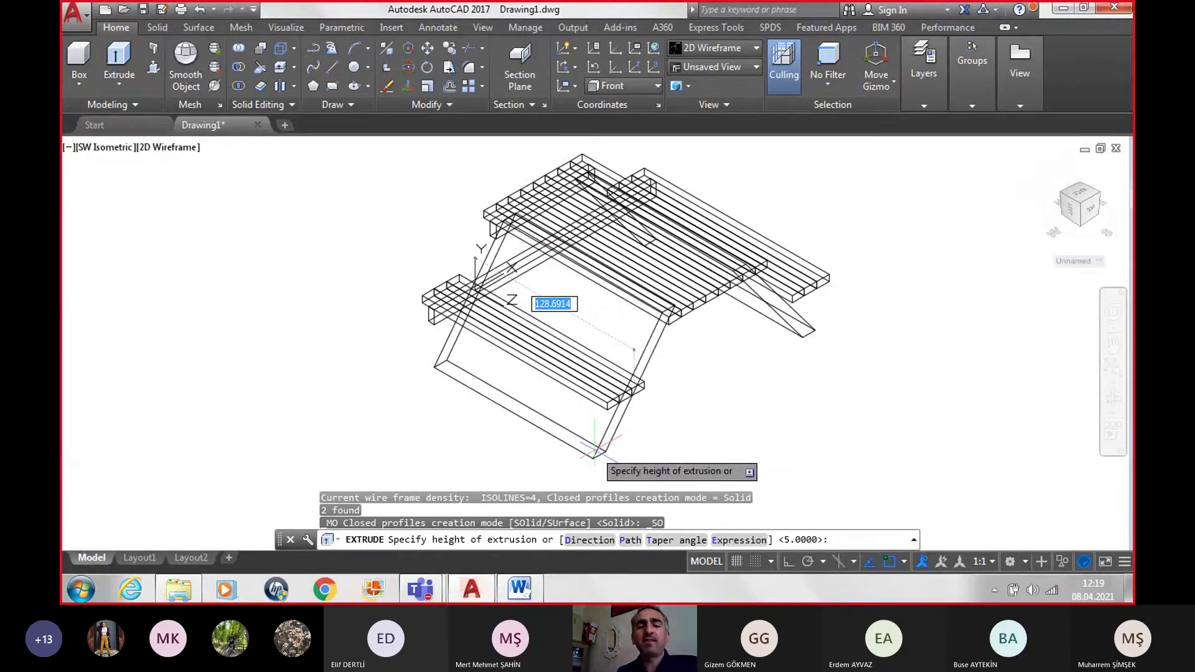
{"action": "type", "text": "5"}
{"action": "key", "text": "Return"}
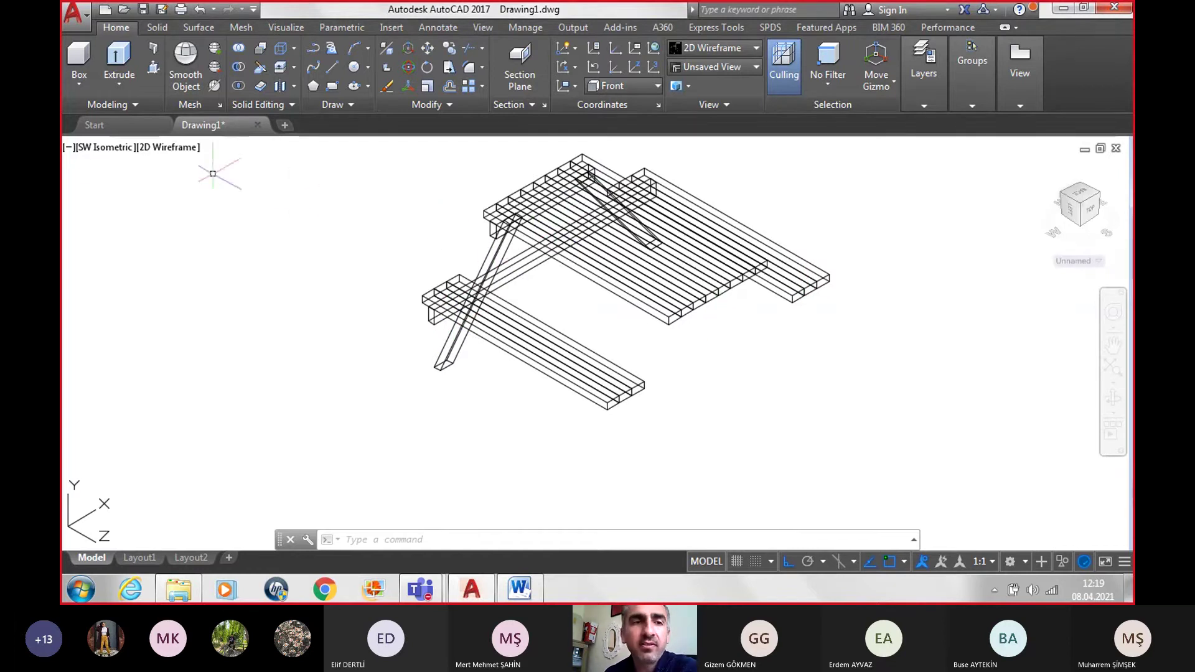
Step: Switch to the Top view and window-select the four boards at the table's top end
{"action": "left_click", "coordinate": [98, 147]}
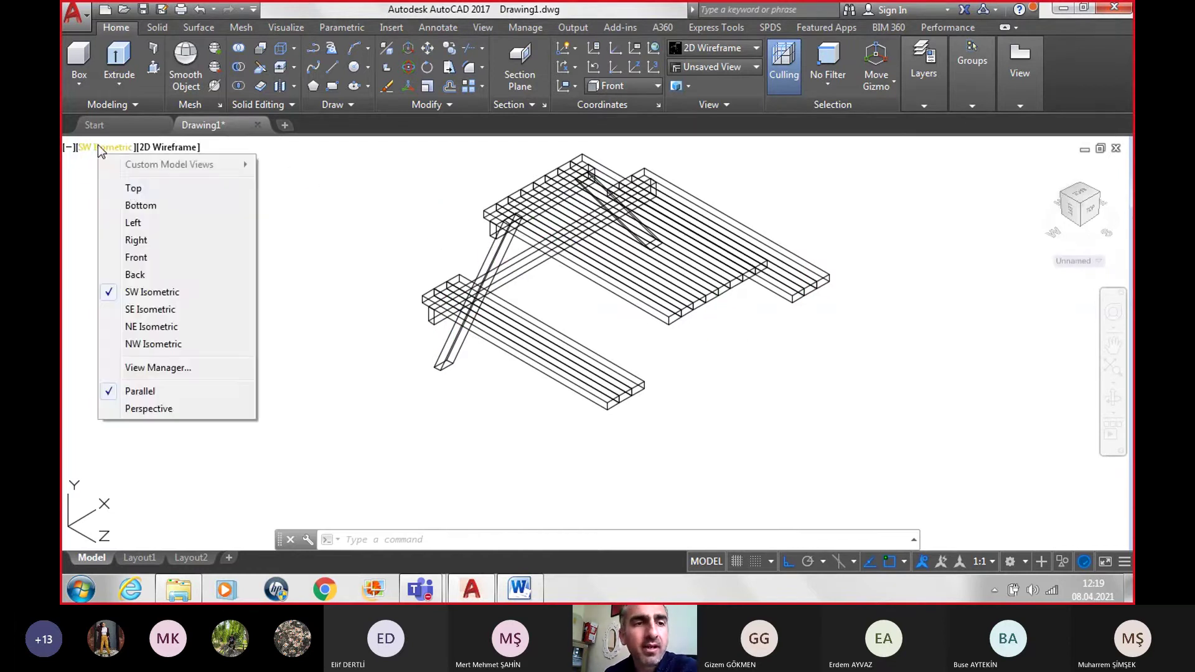
{"action": "left_click", "coordinate": [133, 188]}
{"action": "scroll", "coordinate": [408, 227], "scroll_direction": "down", "scroll_amount": 2}
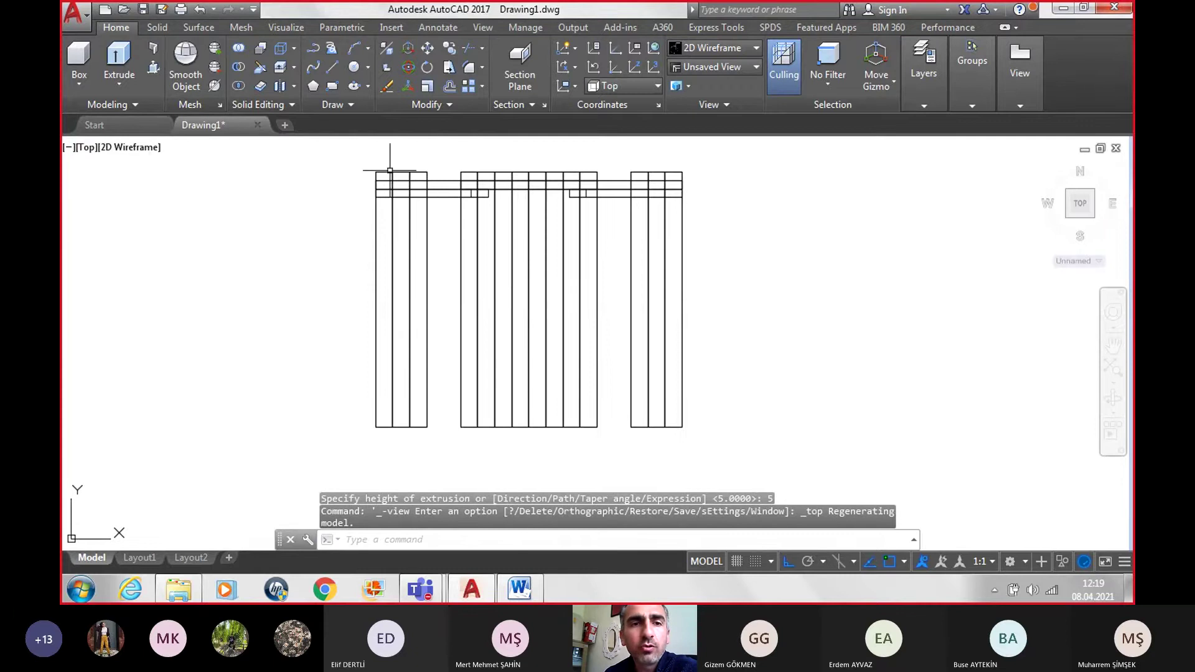
{"action": "left_click", "coordinate": [336, 146]}
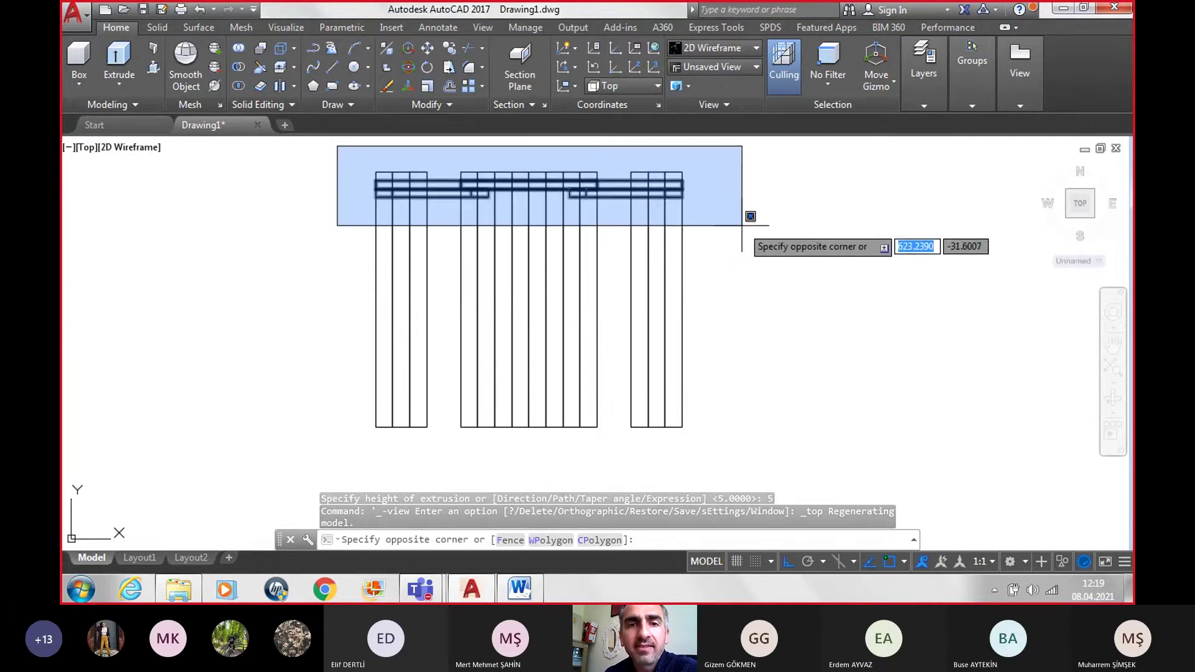
{"action": "left_click", "coordinate": [742, 225]}
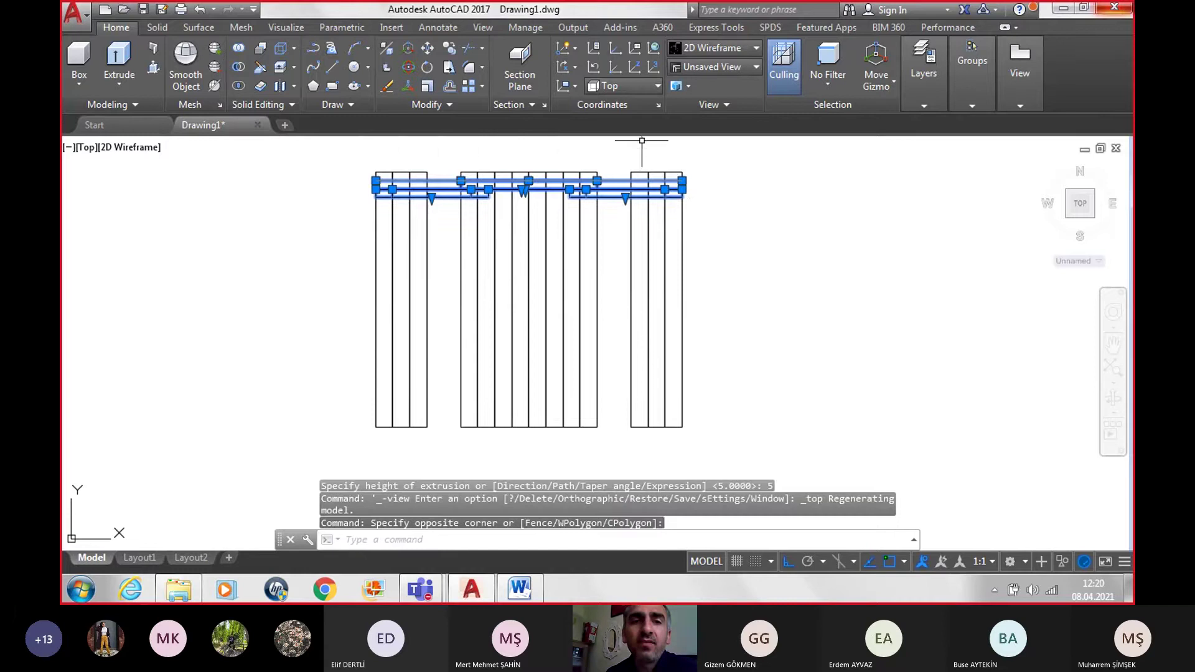
Step: Mirror the selected boards across the horizontal midline, keeping the originals
{"action": "left_click", "coordinate": [442, 110]}
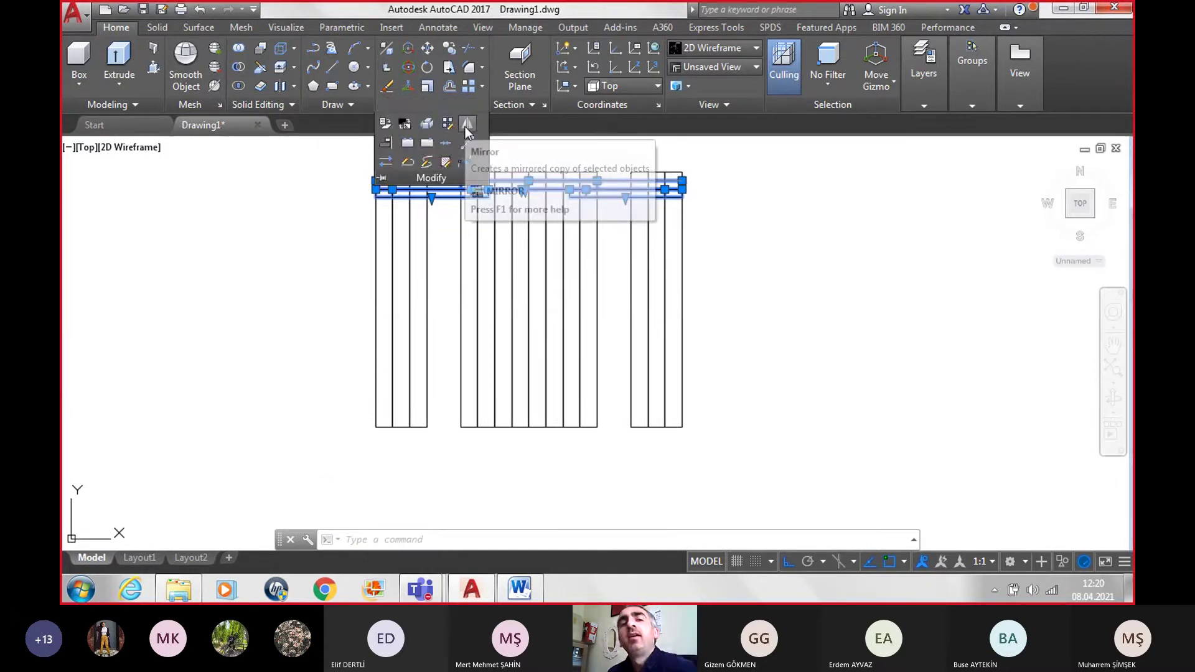
{"action": "left_click", "coordinate": [465, 125]}
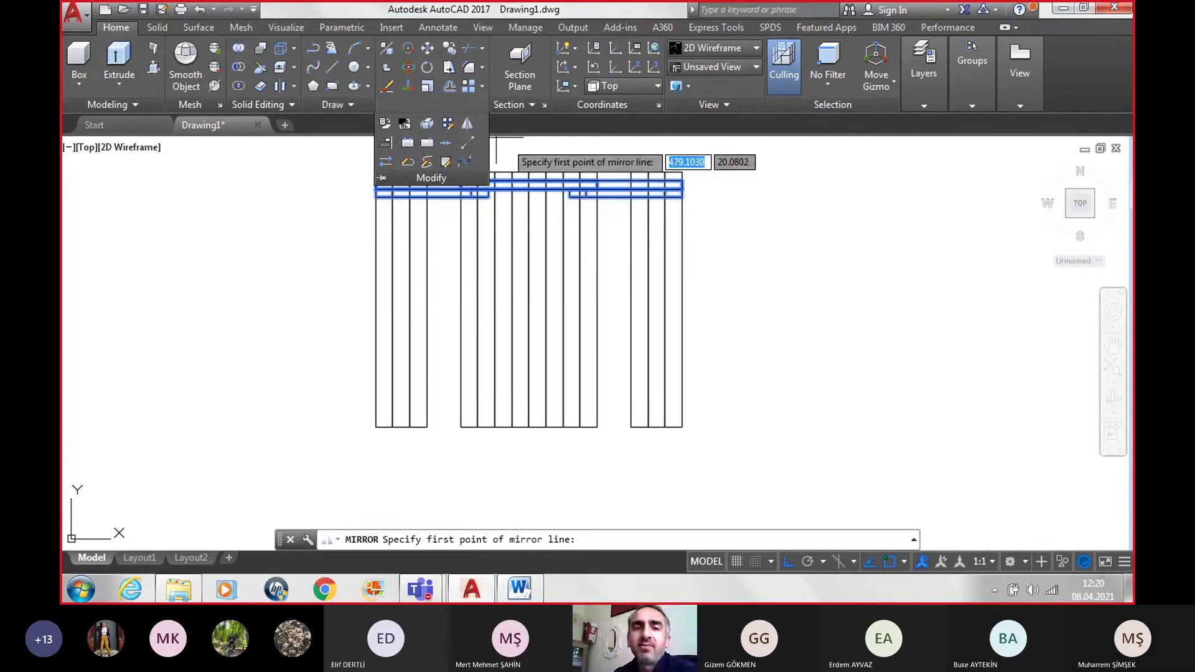
{"action": "left_click", "coordinate": [686, 301]}
{"action": "left_click", "coordinate": [763, 272]}
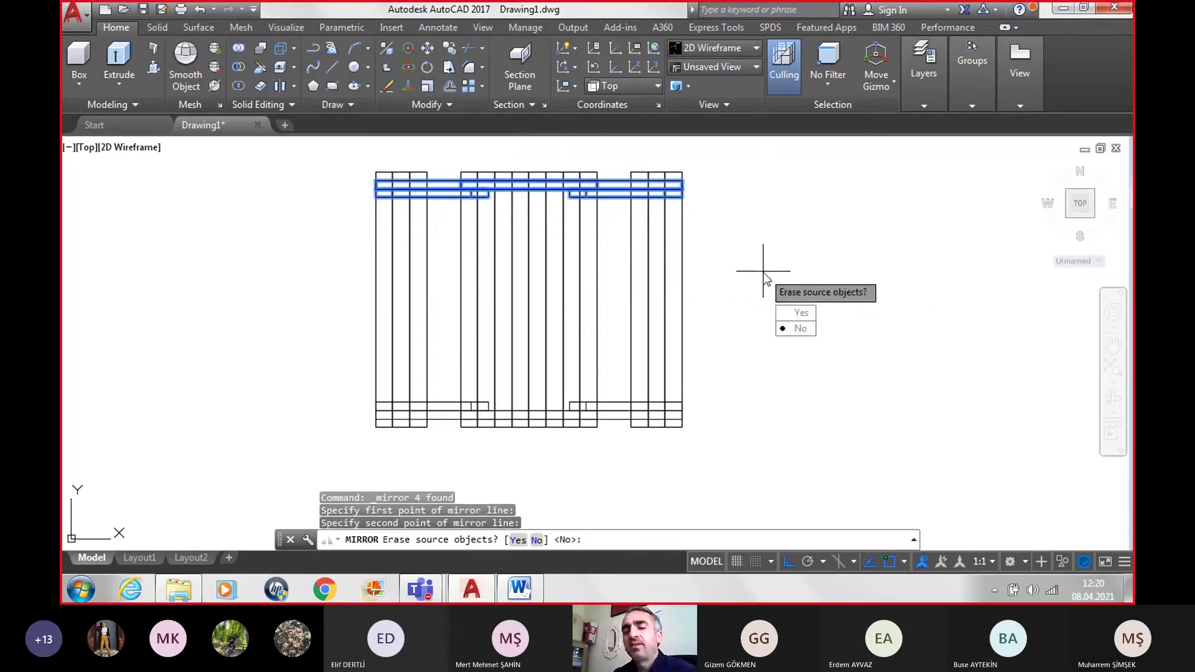
{"action": "key", "text": "Return"}
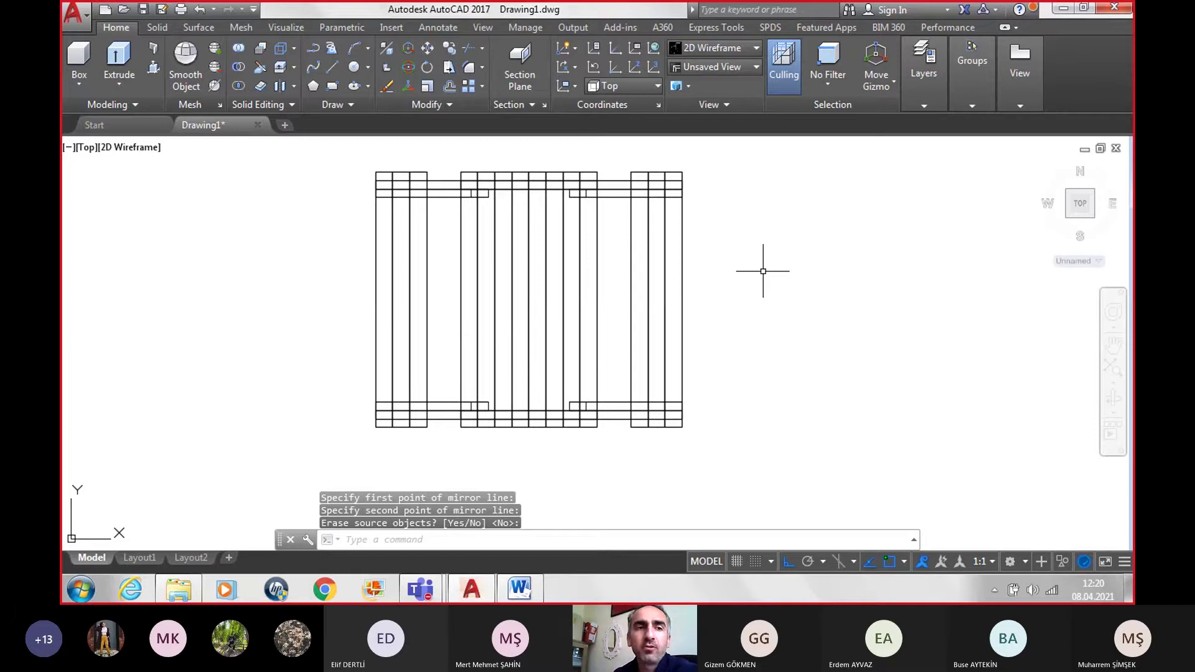
{"action": "left_click", "coordinate": [88, 151]}
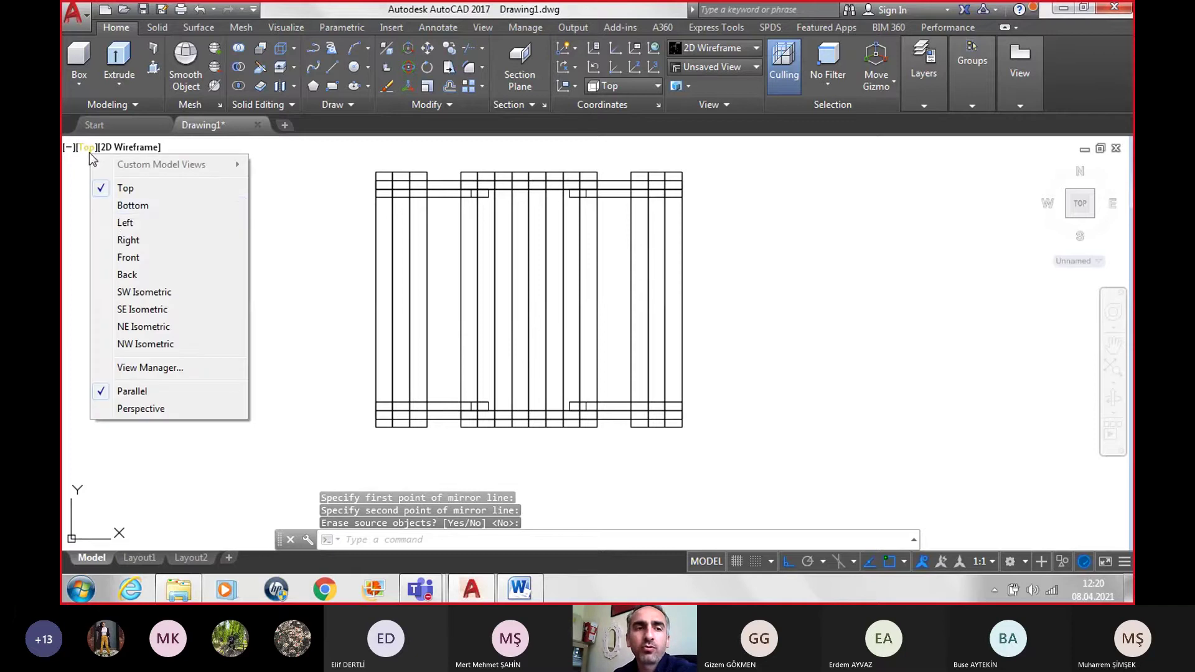
Step: Show the table in SW Isometric view with the Conceptual visual style, zoomed out
{"action": "left_click", "coordinate": [150, 295]}
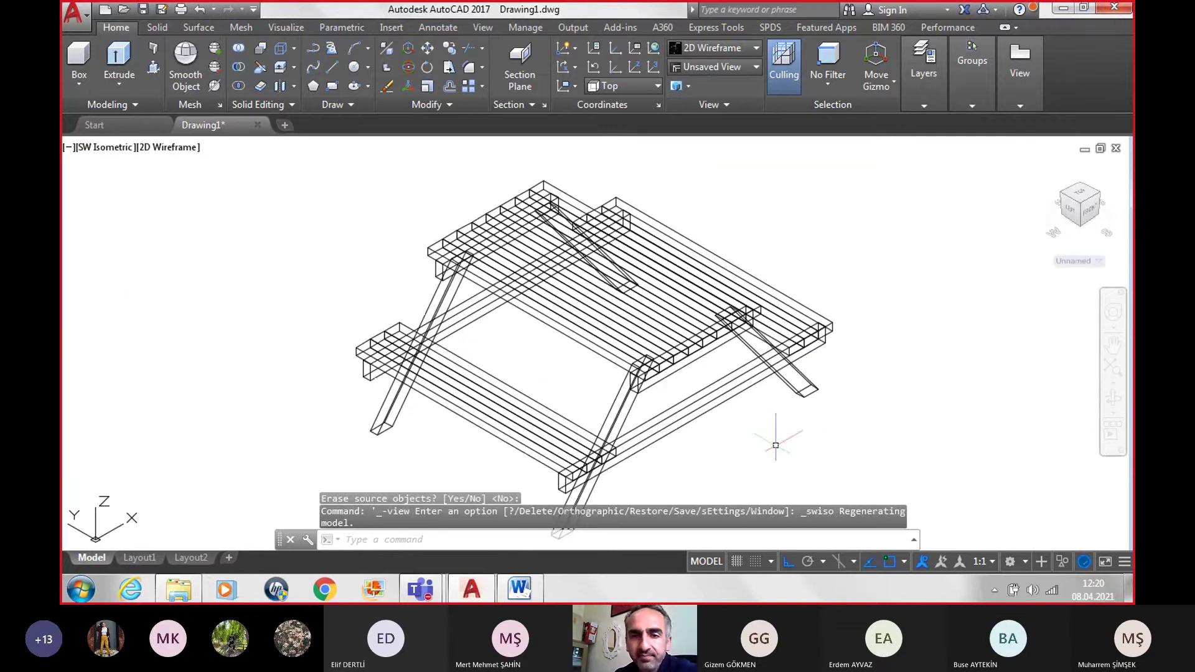
{"action": "middle_click_drag", "start_coordinate": [734, 408], "coordinate": [720, 402]}
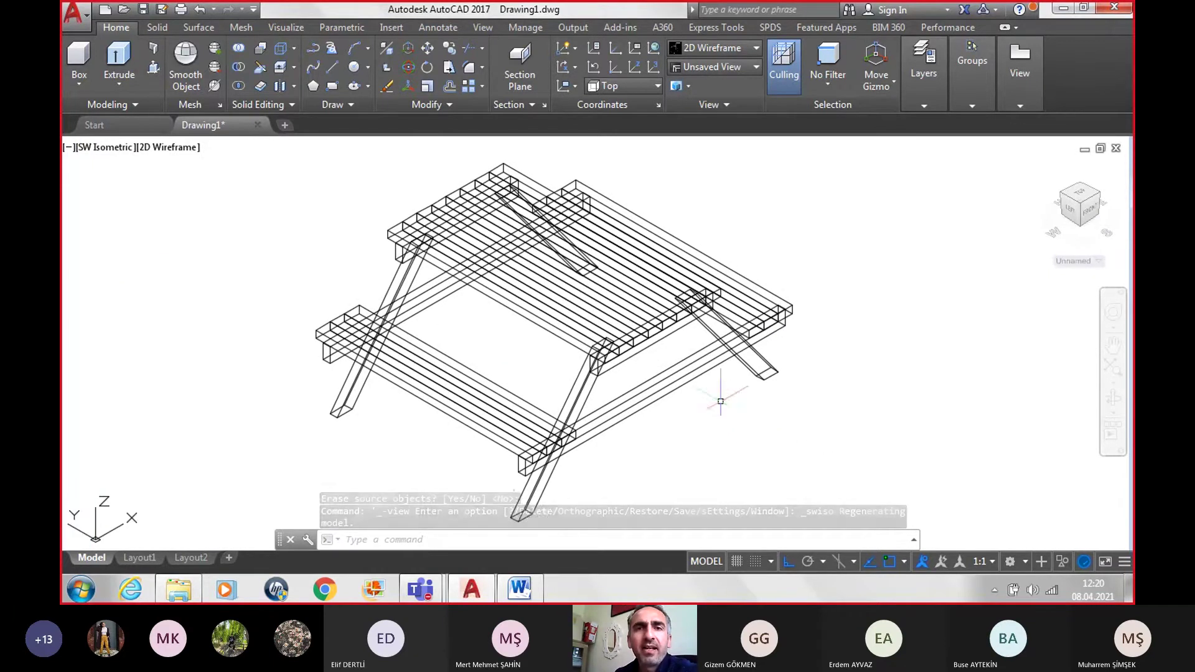
{"action": "left_click", "coordinate": [703, 51]}
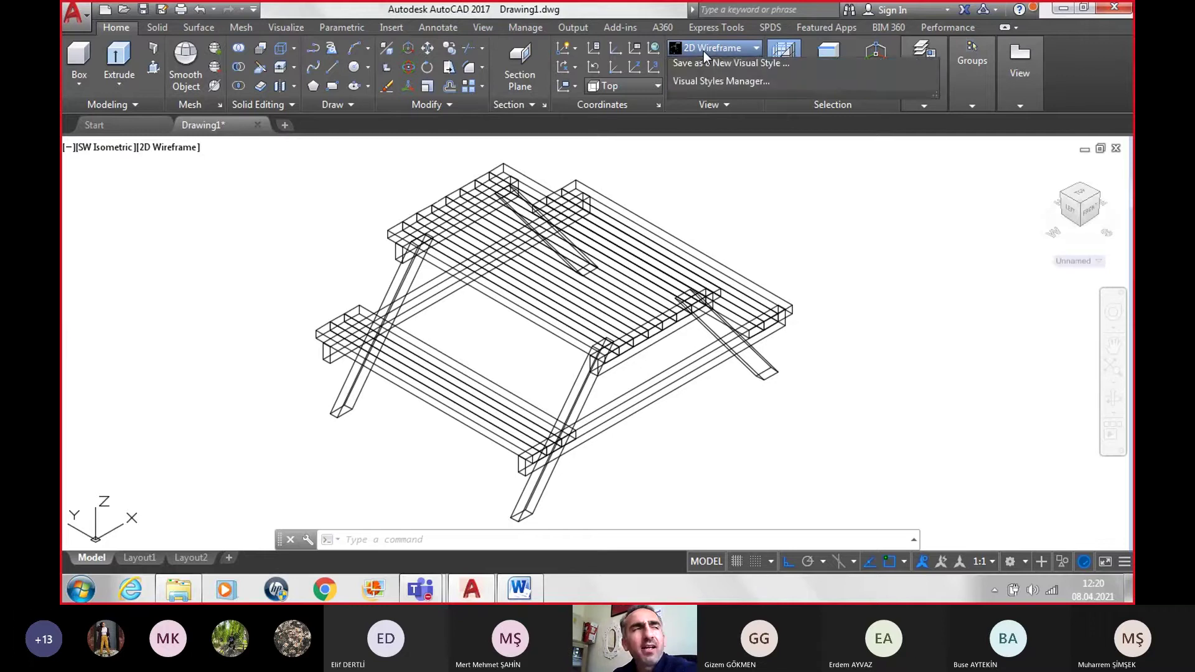
{"action": "key", "text": "Escape"}
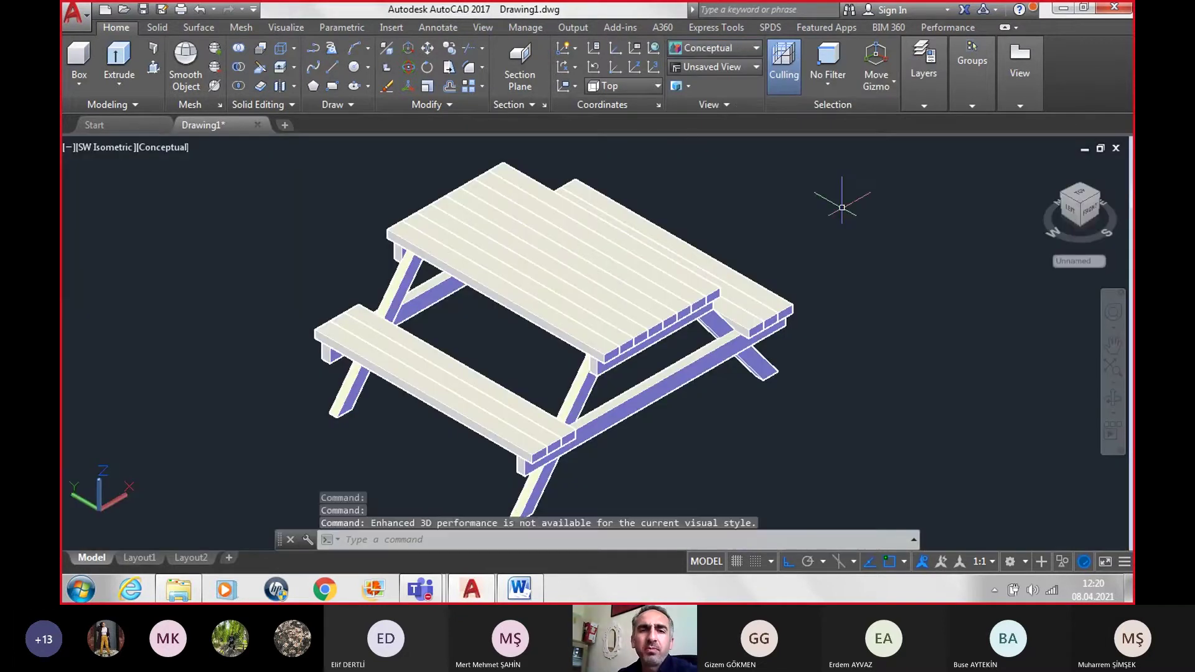
{"action": "scroll", "coordinate": [796, 280], "scroll_direction": "down", "scroll_amount": 2}
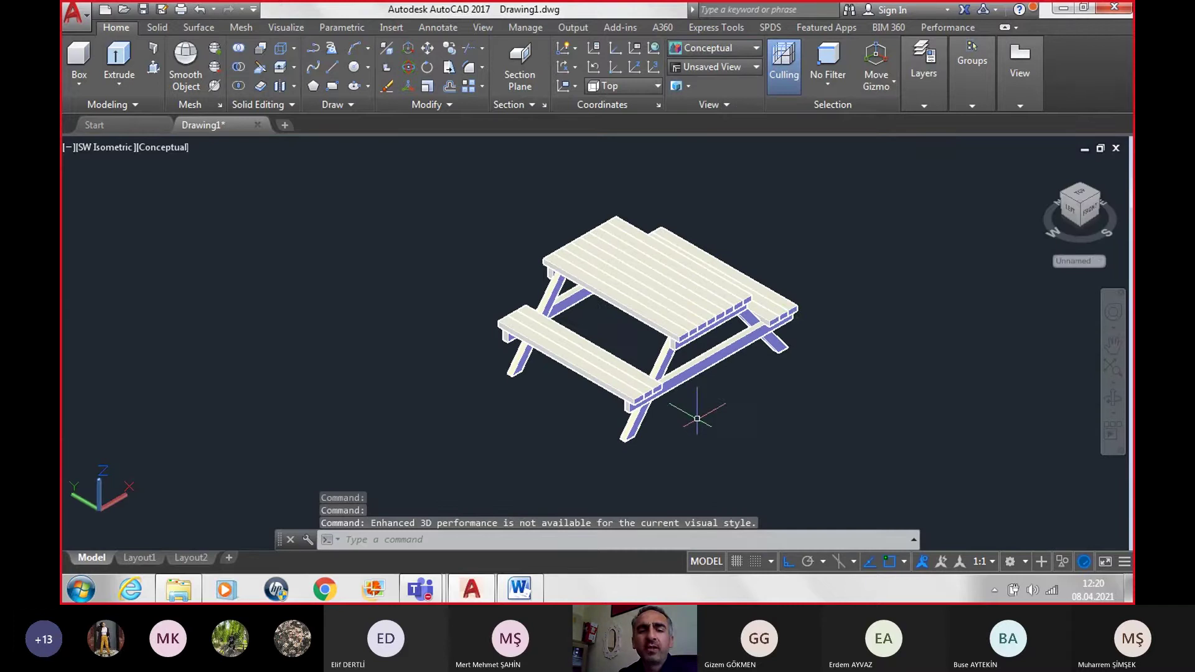
Step: Zoom in with ORBIT and inspect the table's front, underside and side
{"action": "type", "text": "ORBIT"}
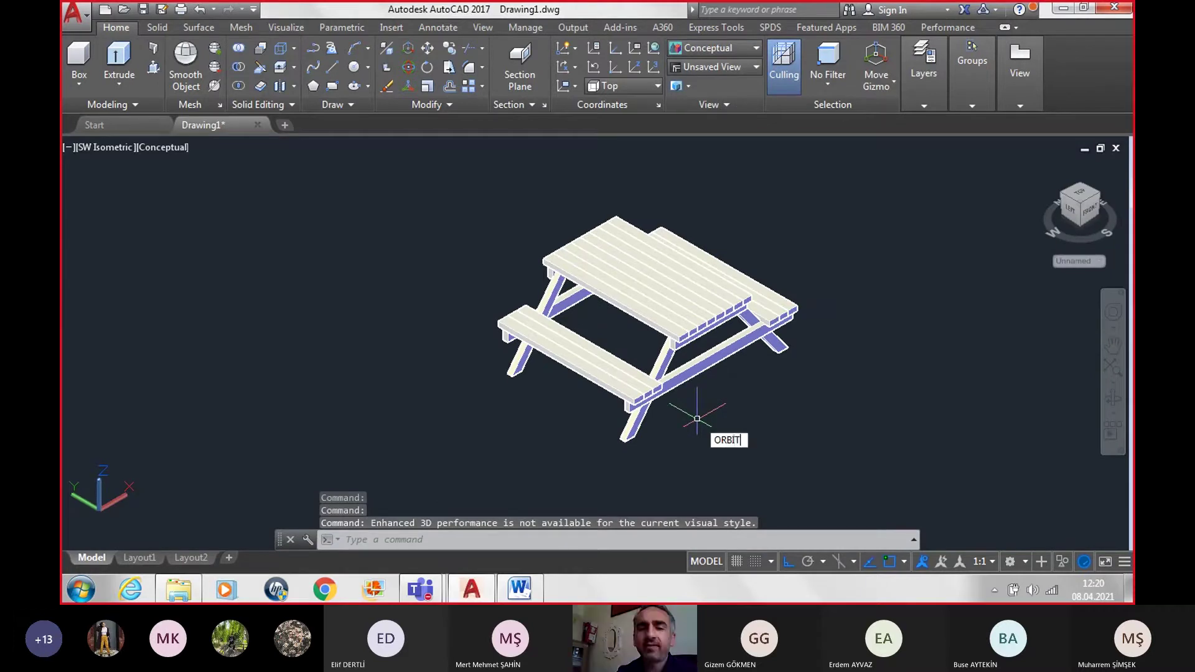
{"action": "key", "text": "Return"}
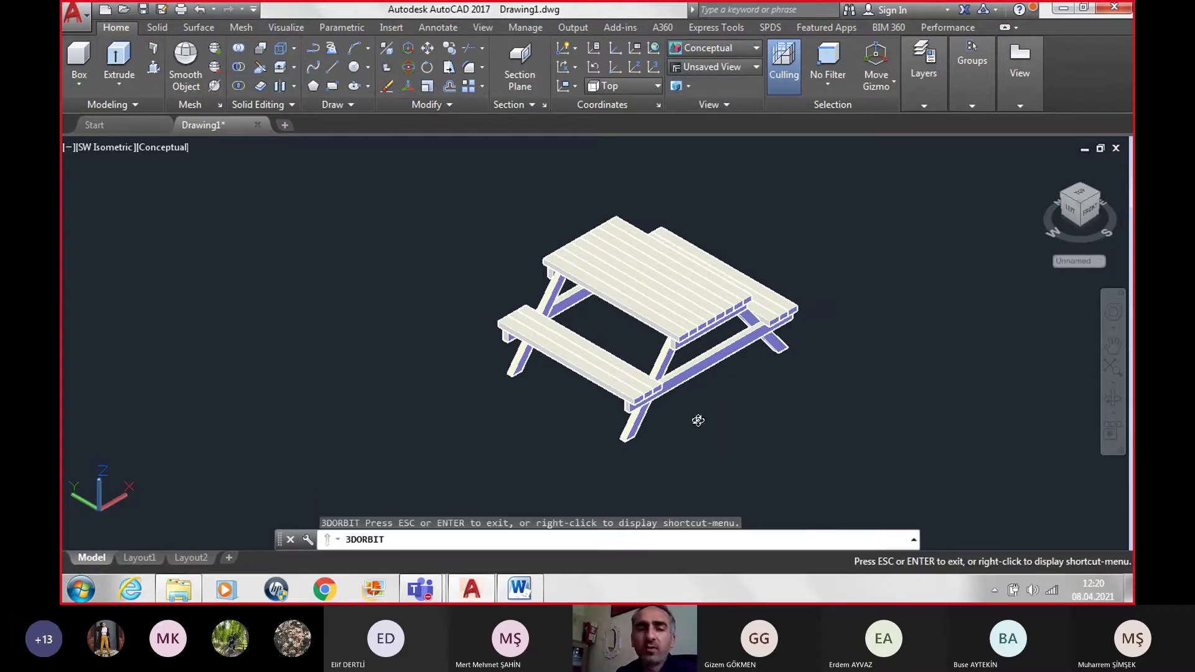
{"action": "scroll", "coordinate": [684, 408], "scroll_direction": "up", "scroll_amount": 1}
{"action": "scroll", "coordinate": [684, 408], "scroll_direction": "up", "scroll_amount": 2}
{"action": "scroll", "coordinate": [654, 386], "scroll_direction": "up", "scroll_amount": 2}
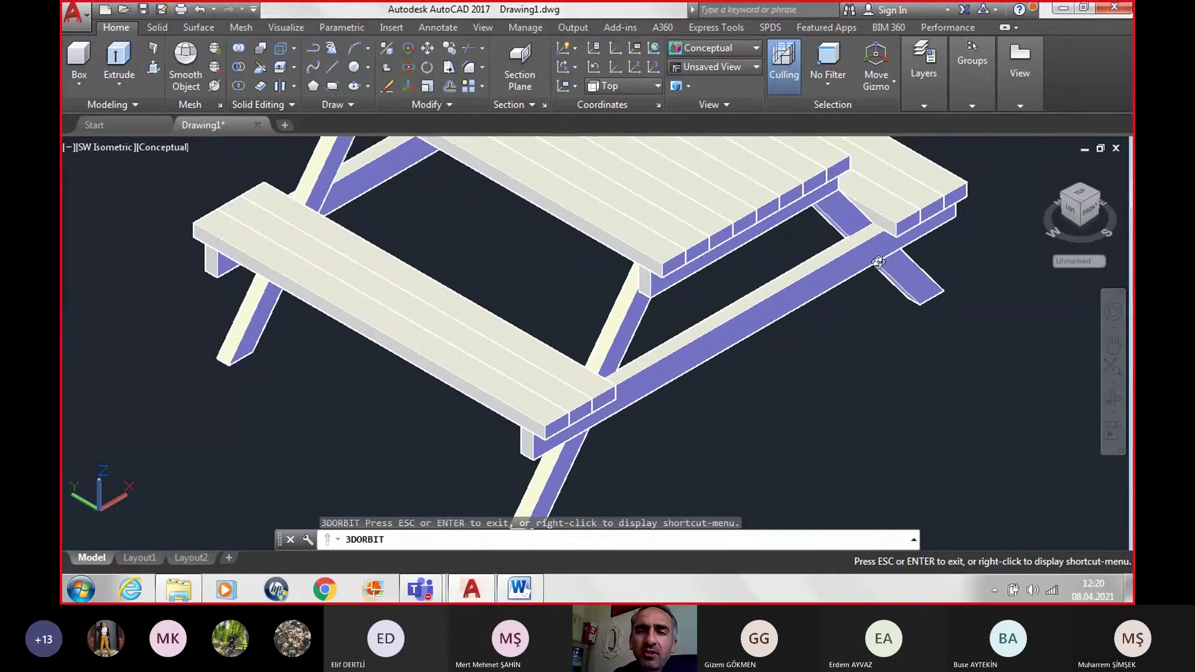
{"action": "mouse_move", "coordinate": [872, 251]}
{"action": "left_mouse_down"}
{"action": "mouse_move", "coordinate": [899, 248]}
{"action": "mouse_move", "coordinate": [903, 224]}
{"action": "mouse_move", "coordinate": [890, 249]}
{"action": "left_mouse_up"}
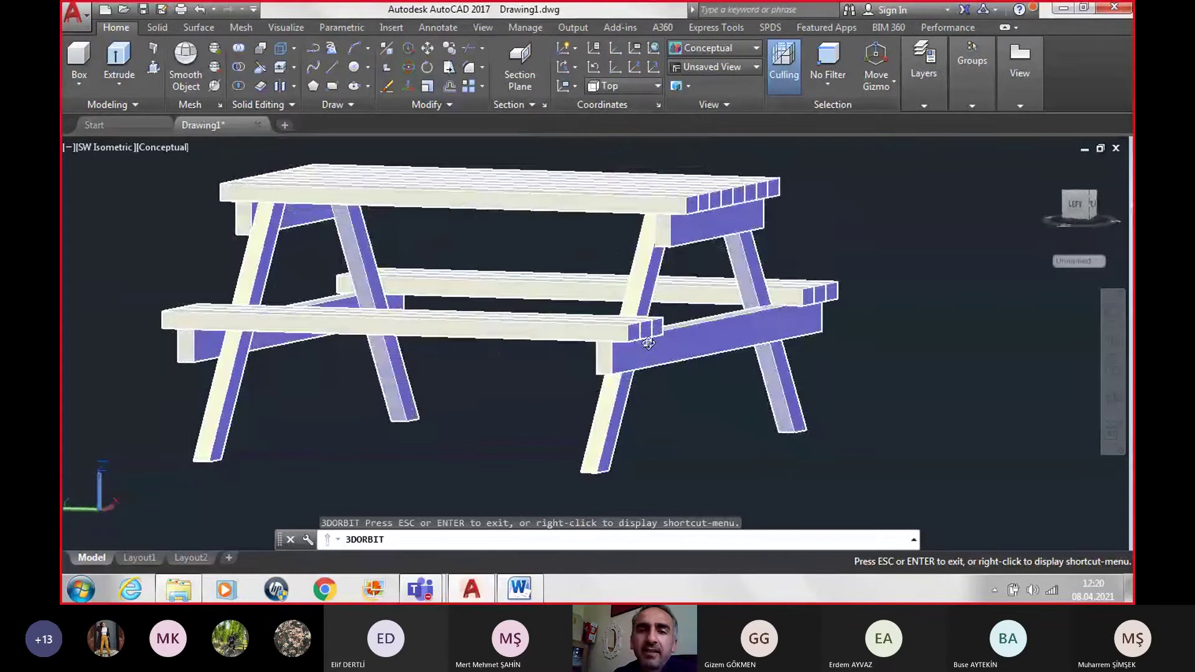
{"action": "mouse_move", "coordinate": [650, 351]}
{"action": "left_mouse_down"}
{"action": "mouse_move", "coordinate": [698, 357]}
{"action": "mouse_move", "coordinate": [699, 239]}
{"action": "mouse_move", "coordinate": [658, 259]}
{"action": "left_mouse_up"}
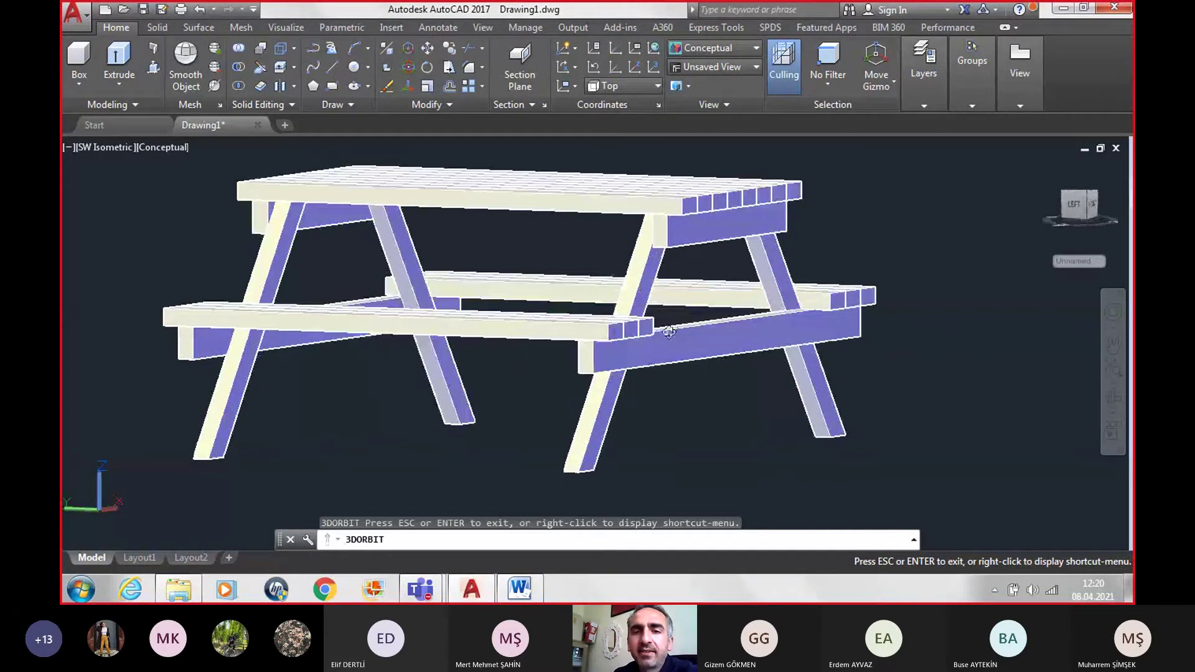
{"action": "left_click_drag", "start_coordinate": [669, 331], "coordinate": [725, 291]}
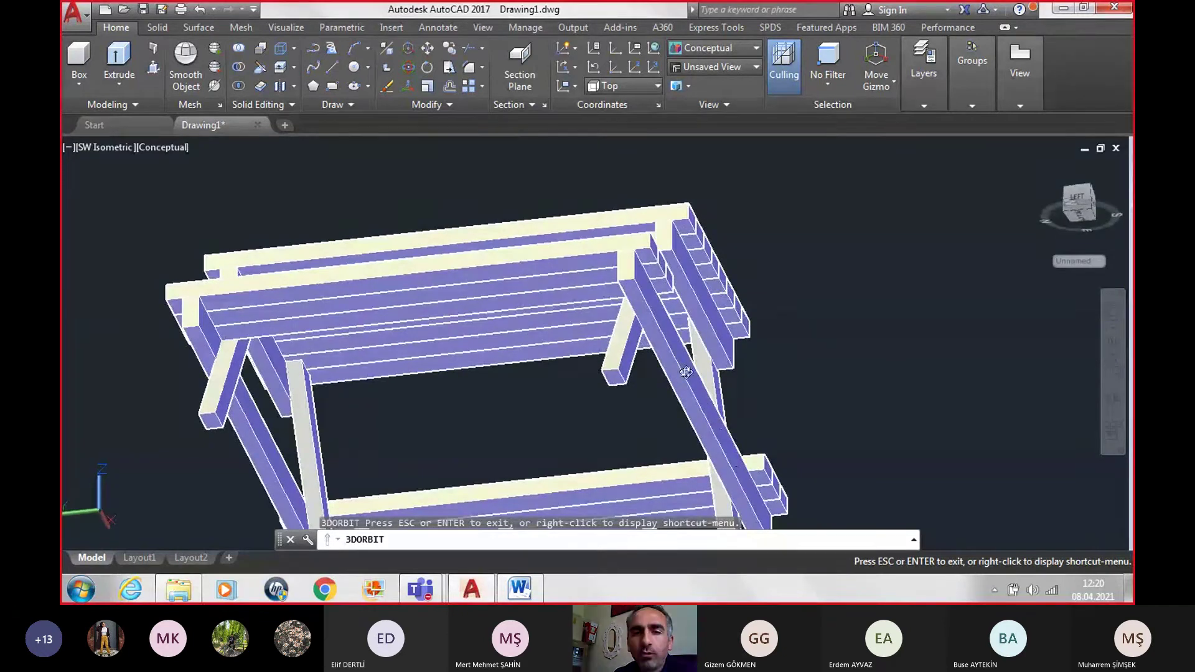
{"action": "left_click_drag", "start_coordinate": [686, 372], "coordinate": [692, 425]}
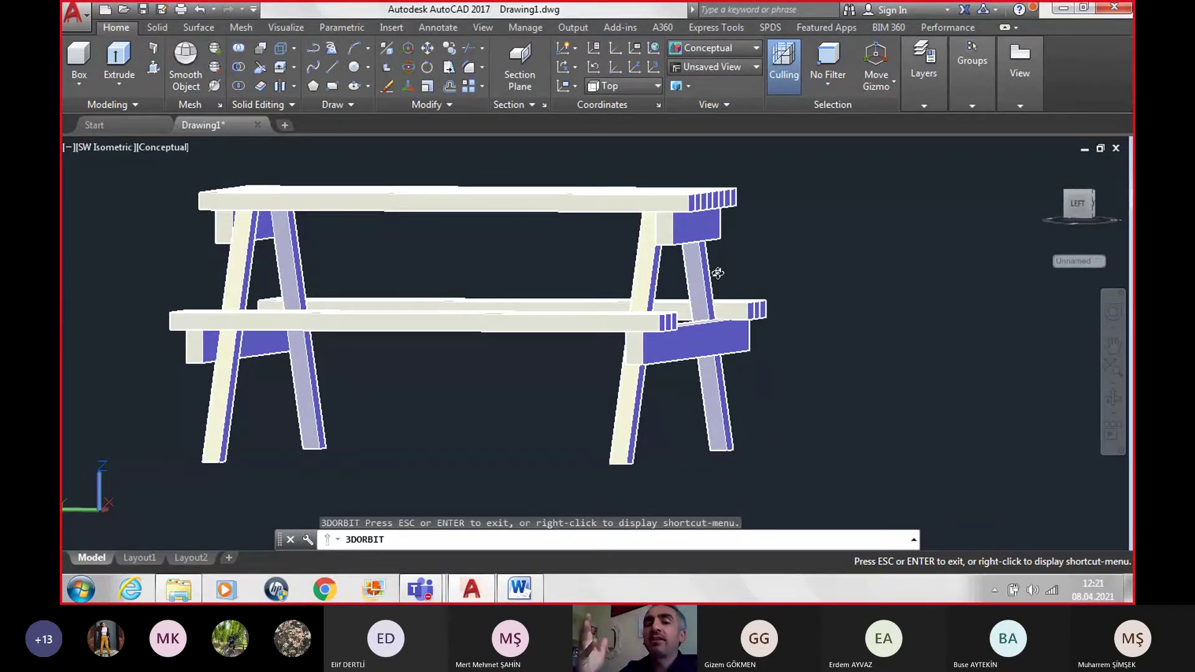
Step: Orbit the table from the back left, pan it left, and settle on a three-quarter view
{"action": "left_click_drag", "start_coordinate": [683, 275], "coordinate": [703, 250]}
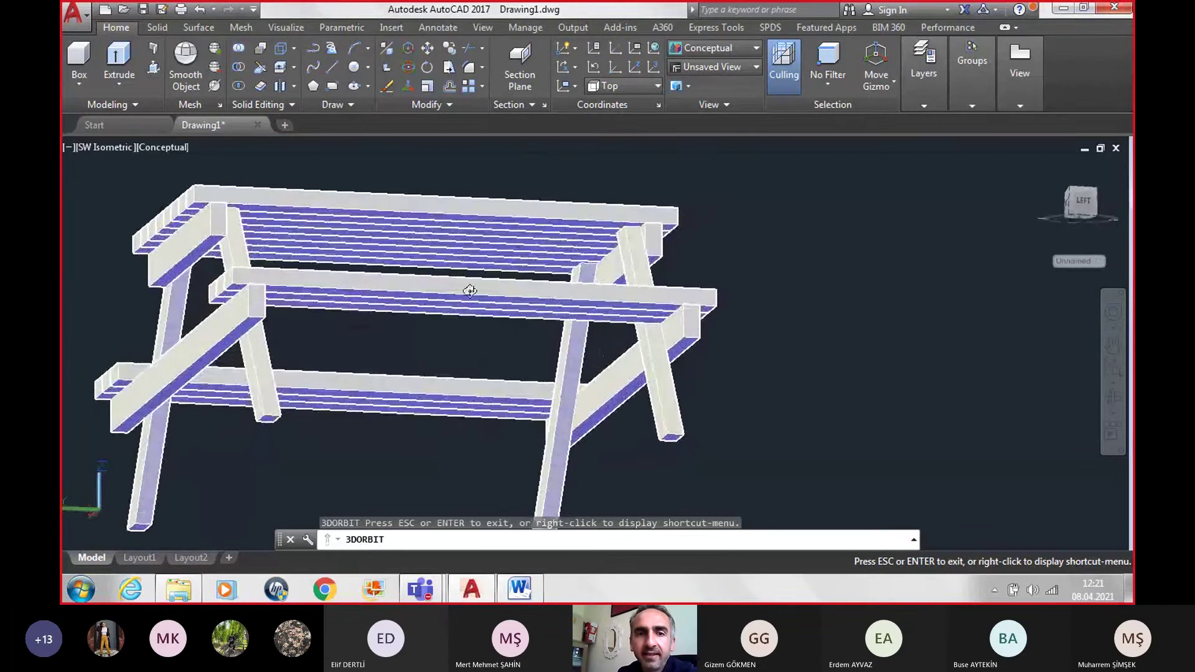
{"action": "left_click_drag", "start_coordinate": [470, 291], "coordinate": [551, 254]}
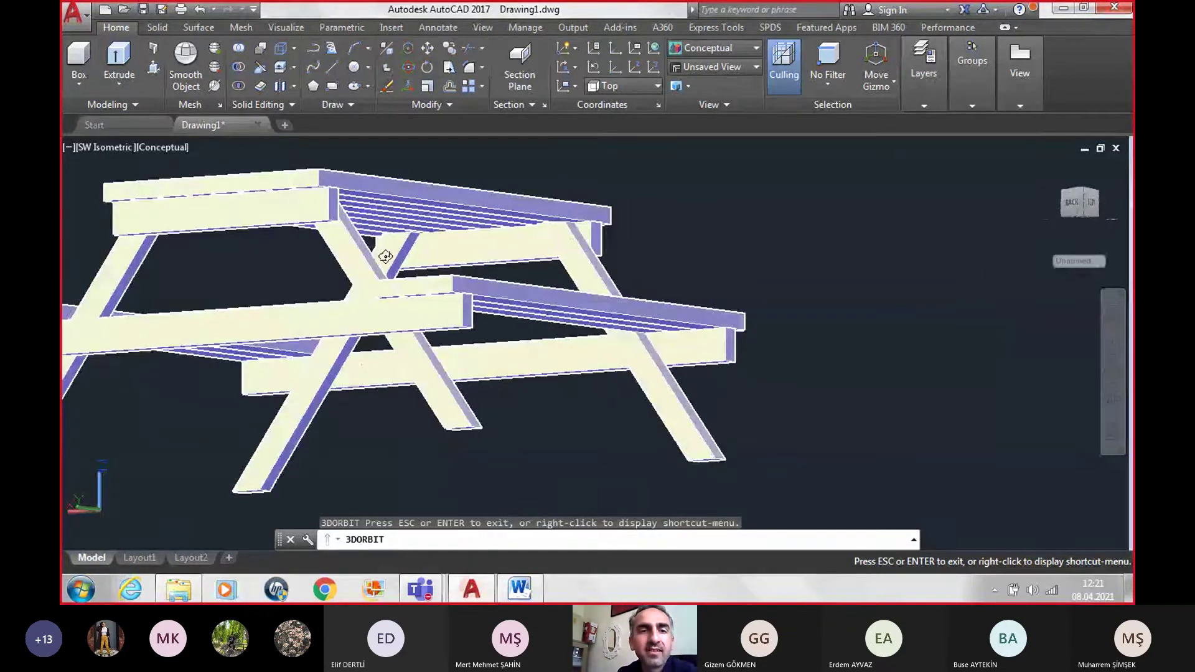
{"action": "mouse_move", "coordinate": [318, 264]}
{"action": "left_mouse_down"}
{"action": "mouse_move", "coordinate": [366, 283]}
{"action": "mouse_move", "coordinate": [526, 293]}
{"action": "mouse_move", "coordinate": [592, 323]}
{"action": "mouse_move", "coordinate": [680, 301]}
{"action": "mouse_move", "coordinate": [764, 310]}
{"action": "left_mouse_up"}
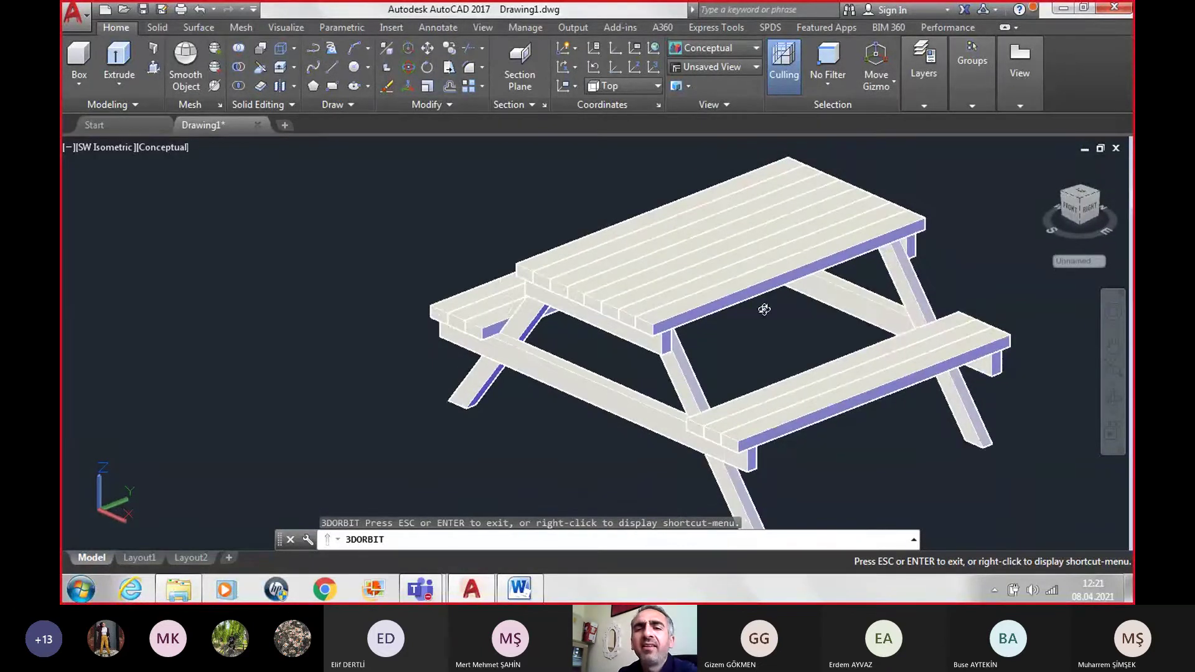
{"action": "middle_click_drag", "start_coordinate": [795, 329], "coordinate": [614, 337]}
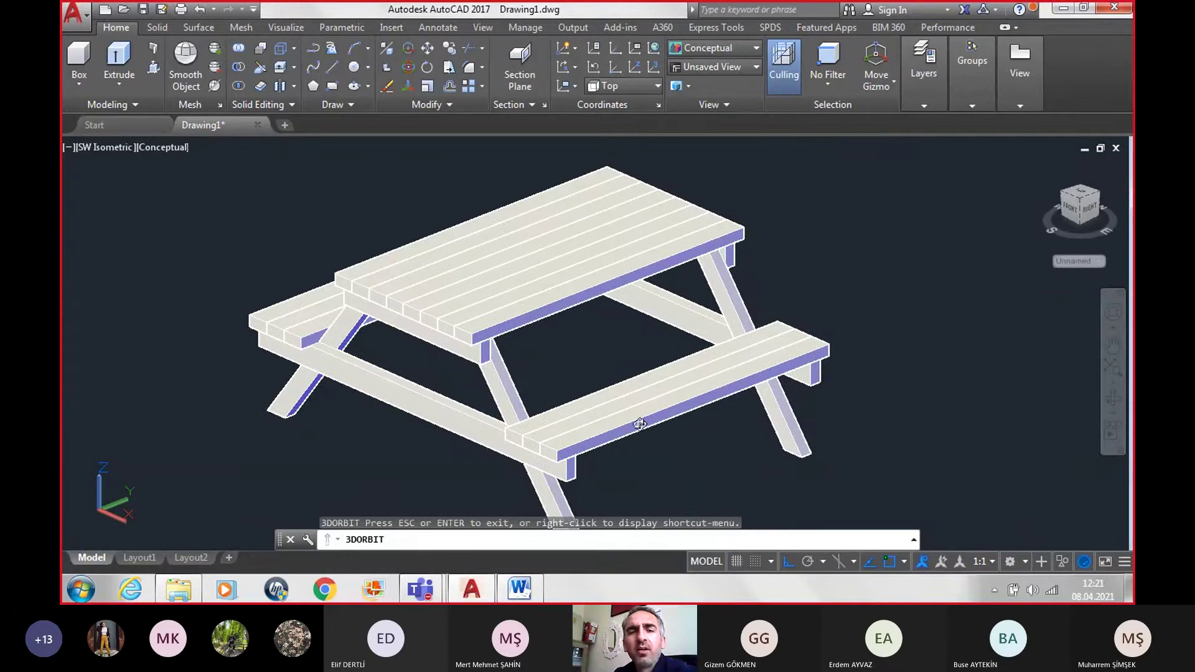
{"action": "mouse_move", "coordinate": [592, 419]}
{"action": "left_mouse_down"}
{"action": "mouse_move", "coordinate": [616, 427]}
{"action": "mouse_move", "coordinate": [534, 355]}
{"action": "mouse_move", "coordinate": [328, 341]}
{"action": "mouse_move", "coordinate": [306, 324]}
{"action": "mouse_move", "coordinate": [163, 379]}
{"action": "mouse_move", "coordinate": [198, 338]}
{"action": "left_mouse_up"}
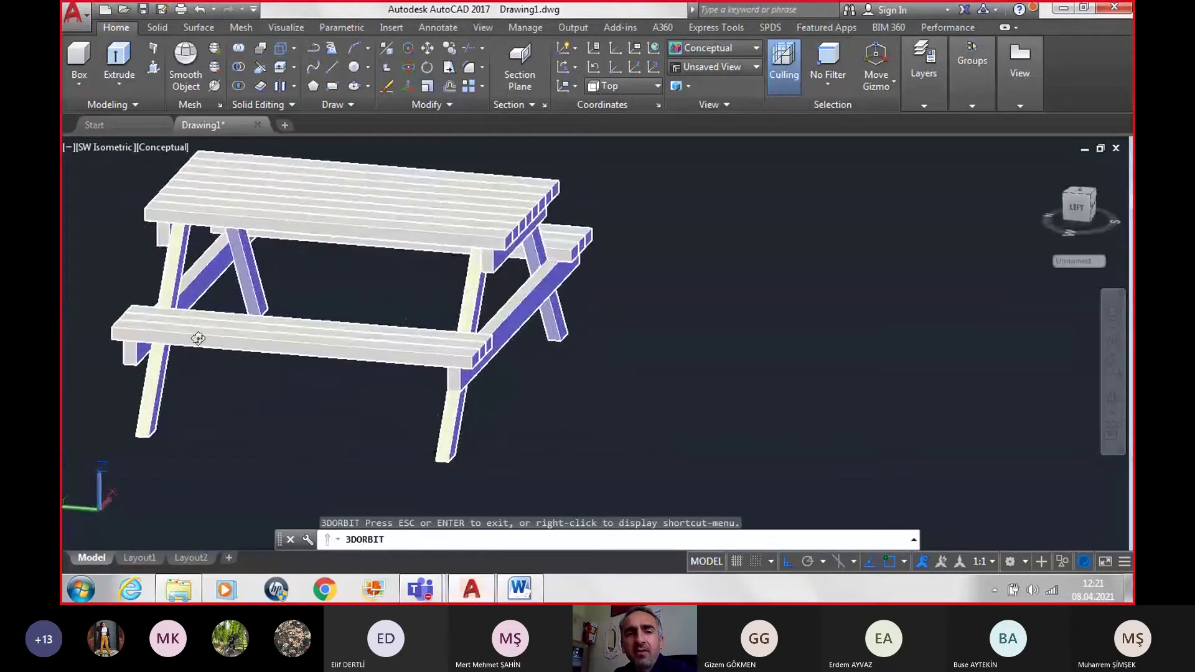
{"action": "left_click_drag", "start_coordinate": [207, 281], "coordinate": [238, 286]}
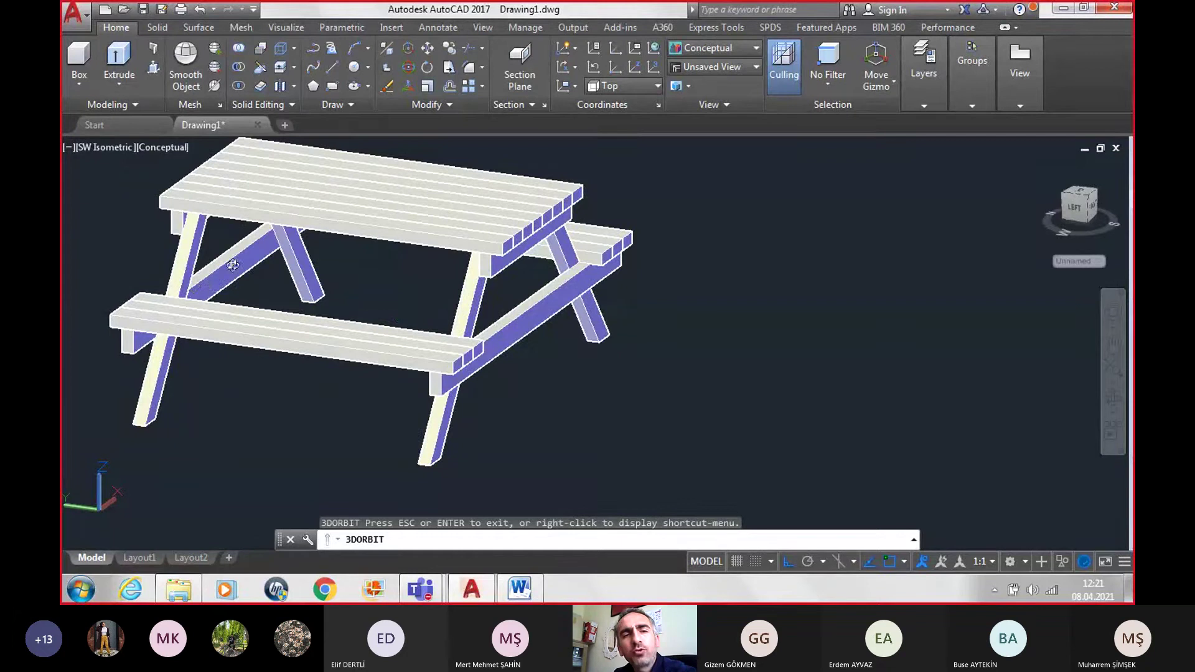
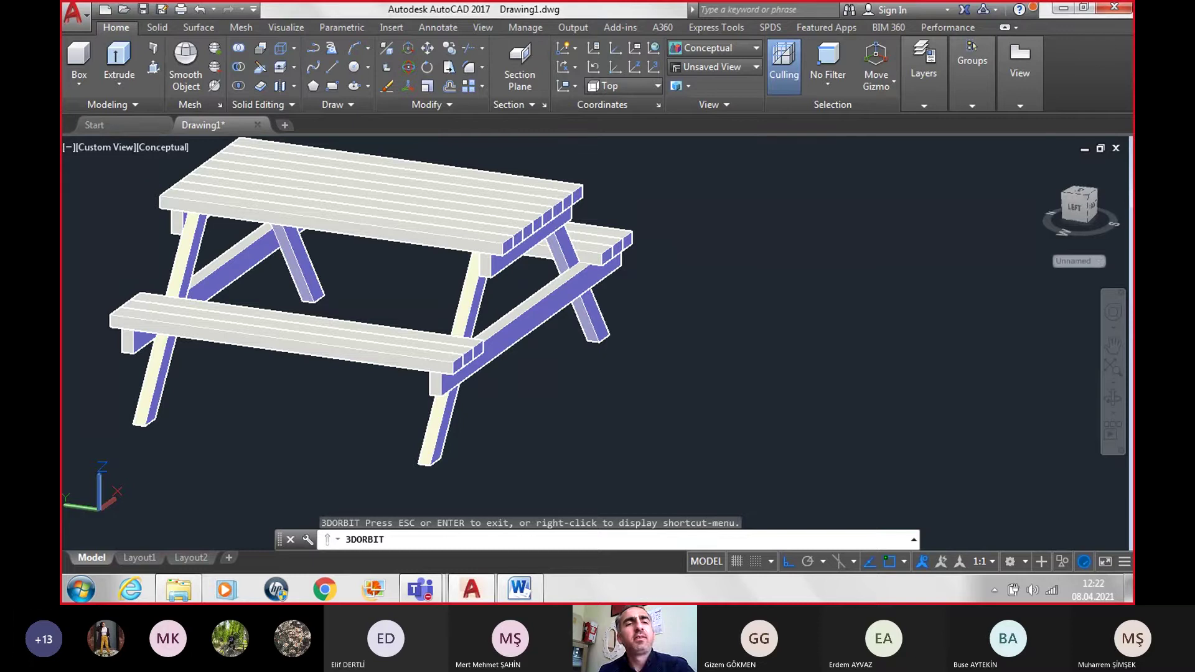
Step: End the orbit and show the table from the Left preset view in 2D Wireframe style
{"action": "key", "text": "Escape"}
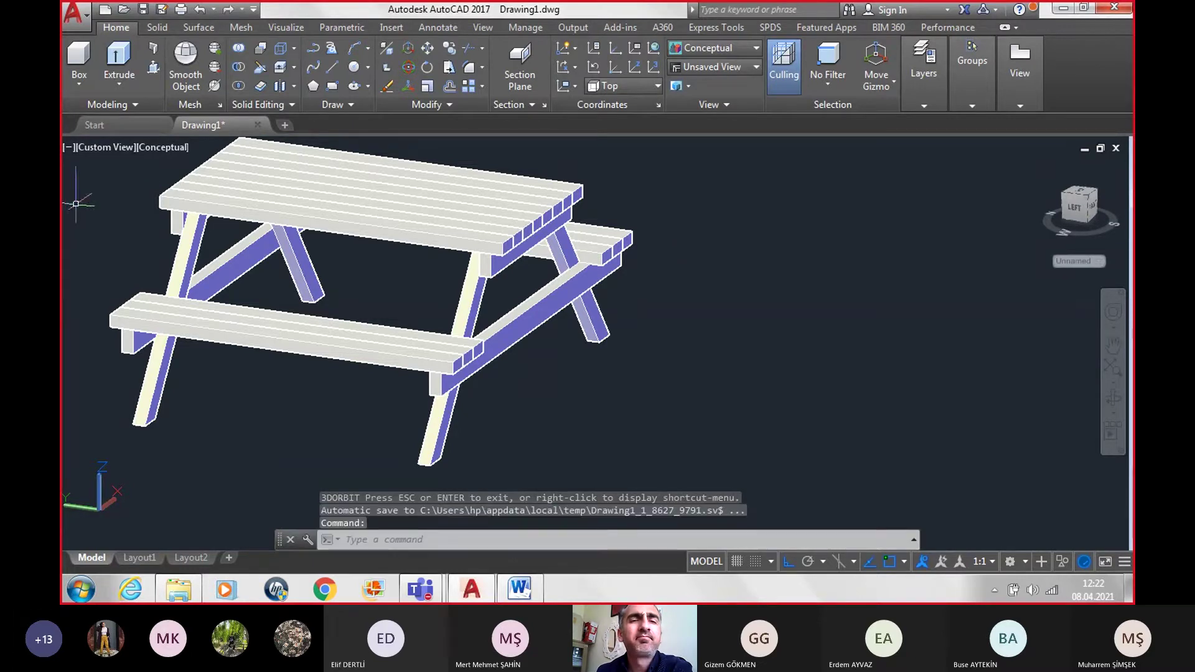
{"action": "left_click", "coordinate": [102, 153]}
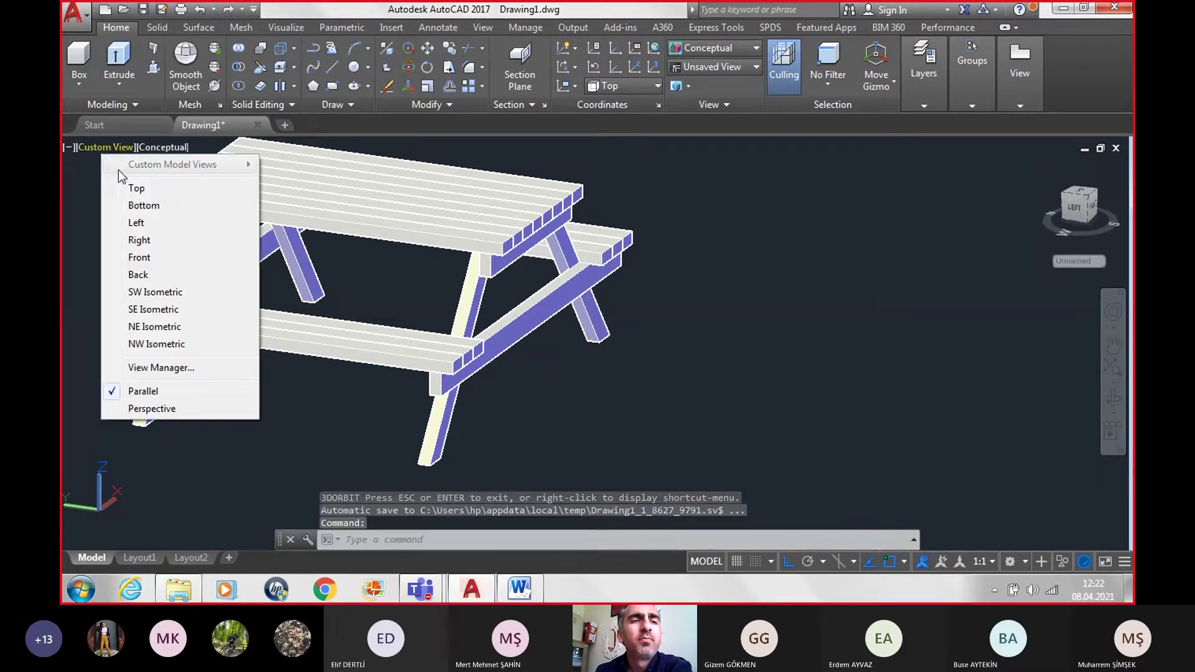
{"action": "left_click", "coordinate": [153, 257]}
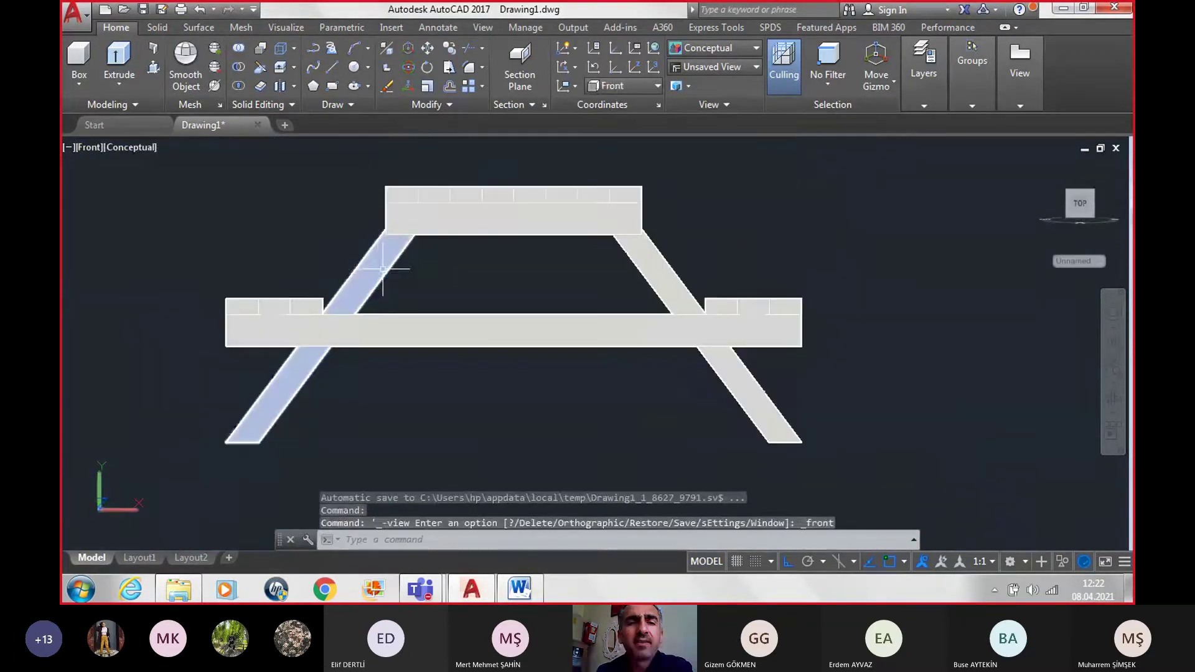
{"action": "scroll", "coordinate": [380, 266], "scroll_direction": "down", "scroll_amount": 2}
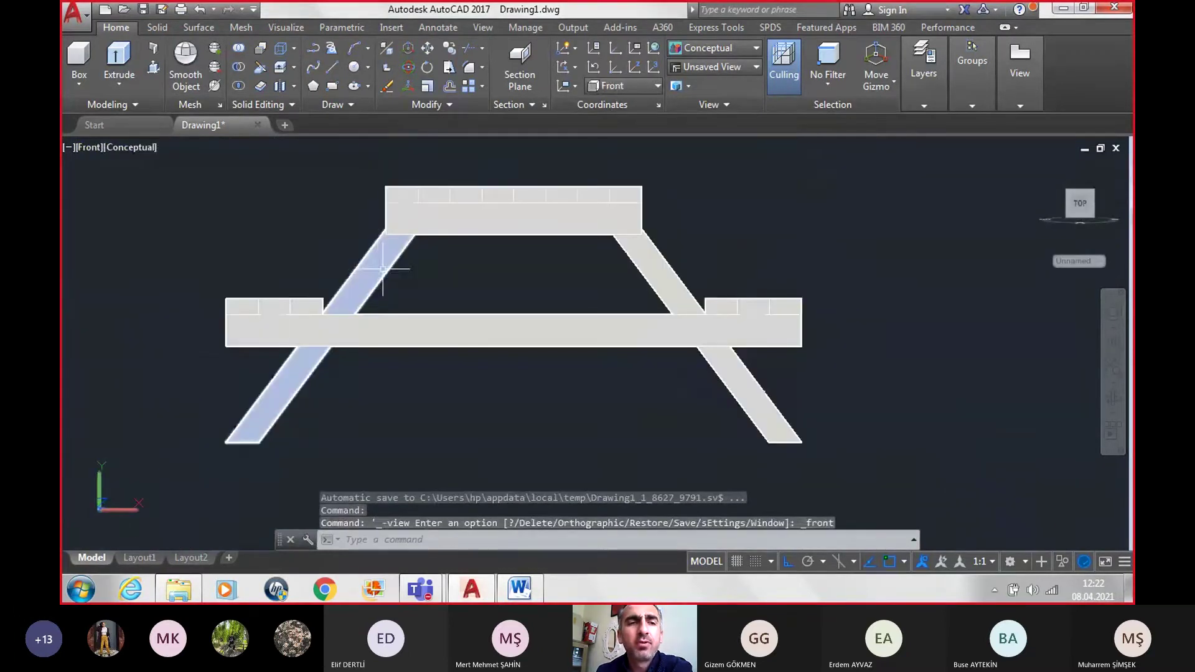
{"action": "left_click", "coordinate": [85, 153]}
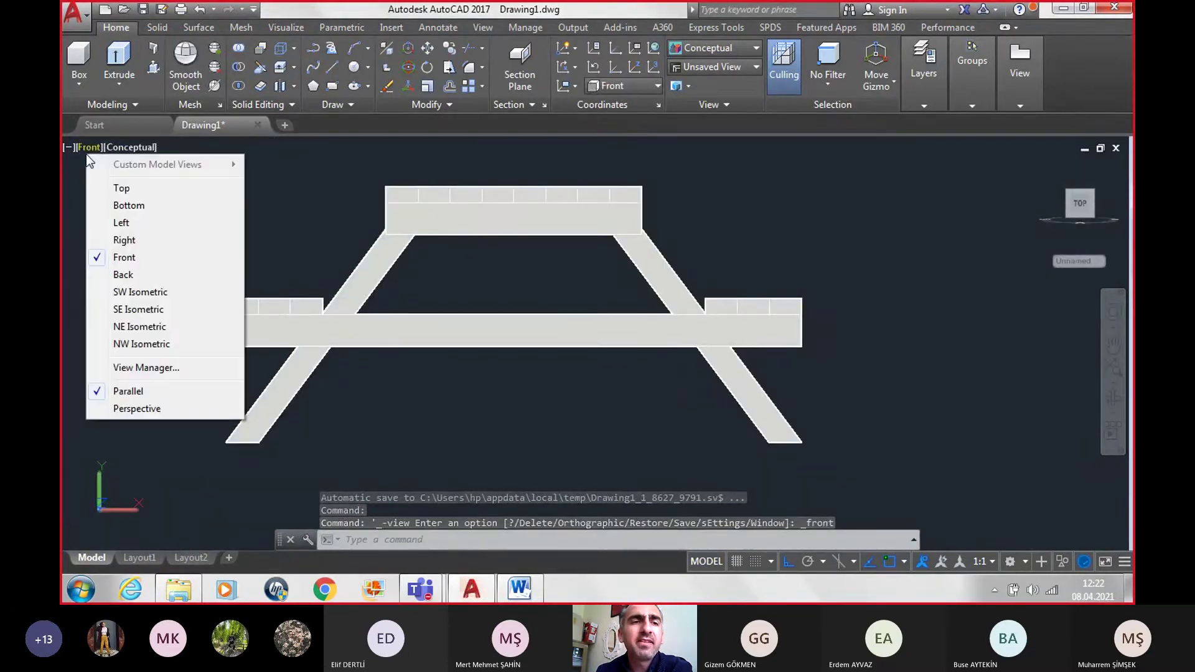
{"action": "left_click", "coordinate": [122, 222]}
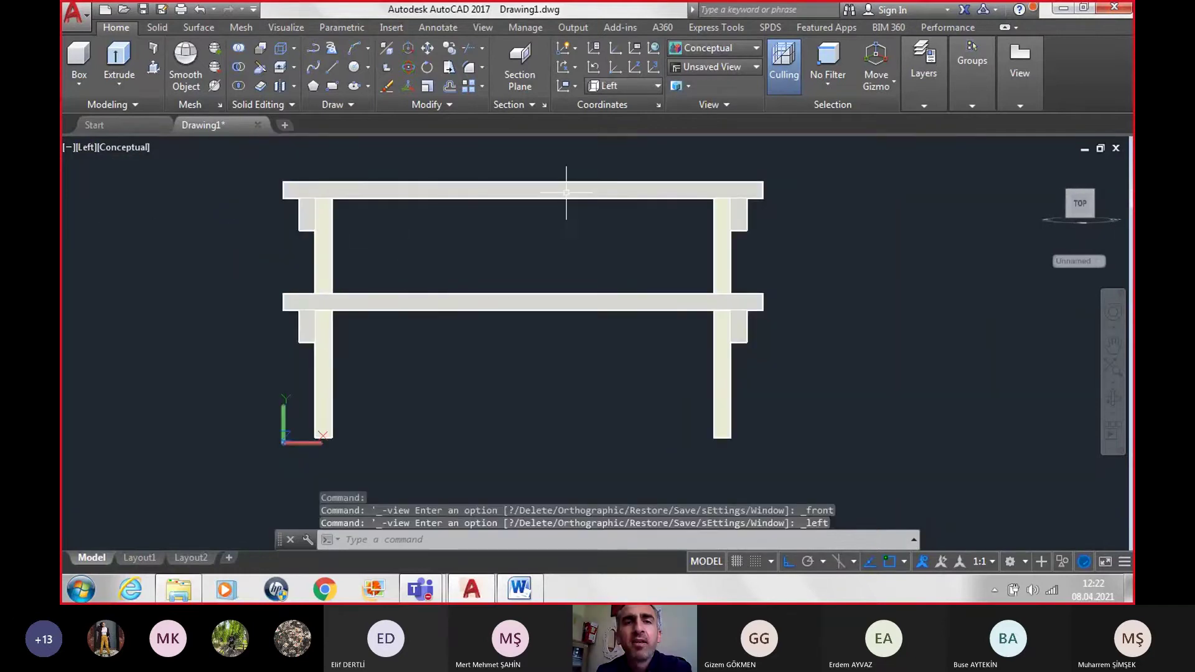
{"action": "left_click", "coordinate": [714, 57]}
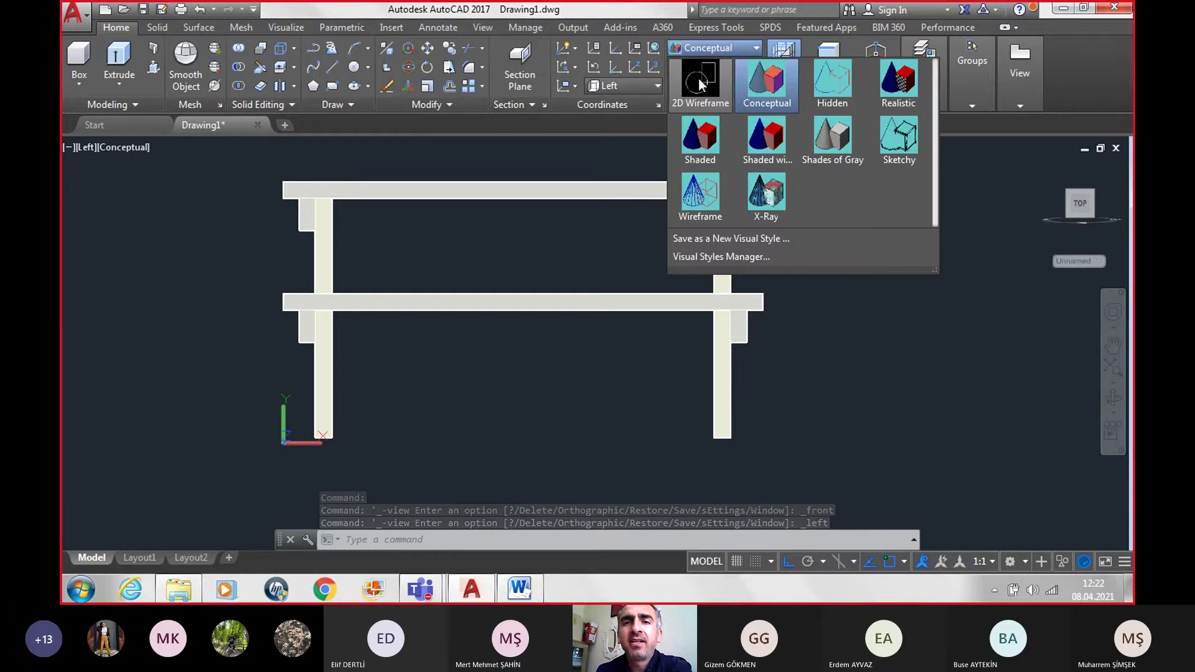
{"action": "left_click", "coordinate": [700, 81]}
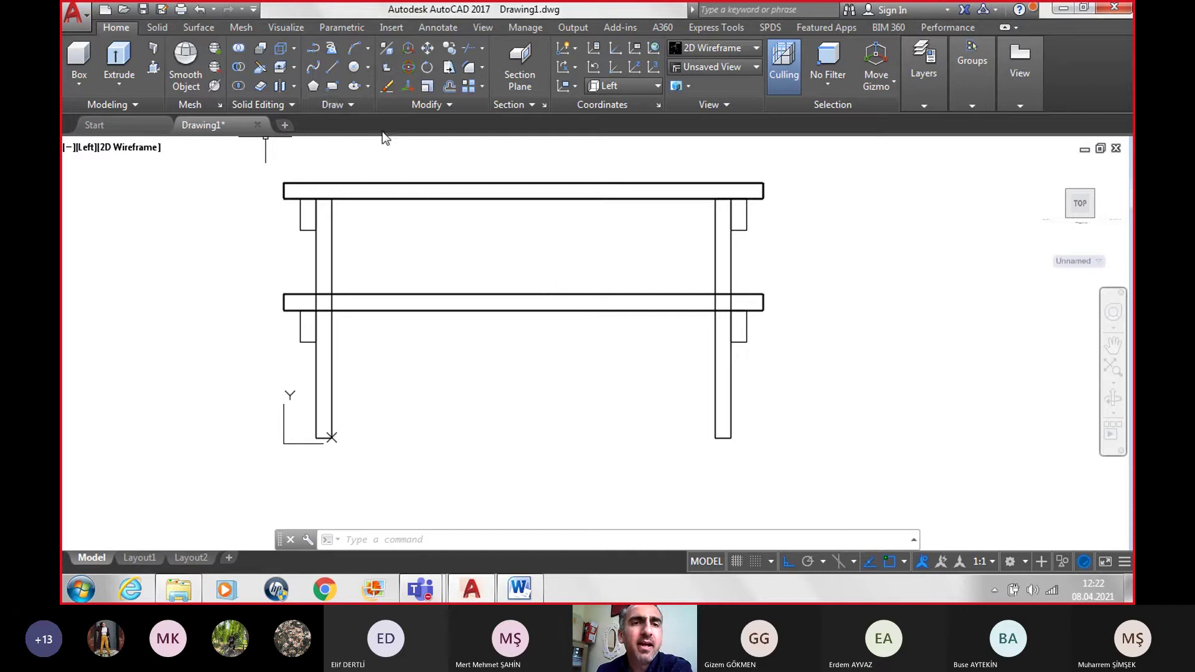
{"action": "left_click", "coordinate": [341, 108]}
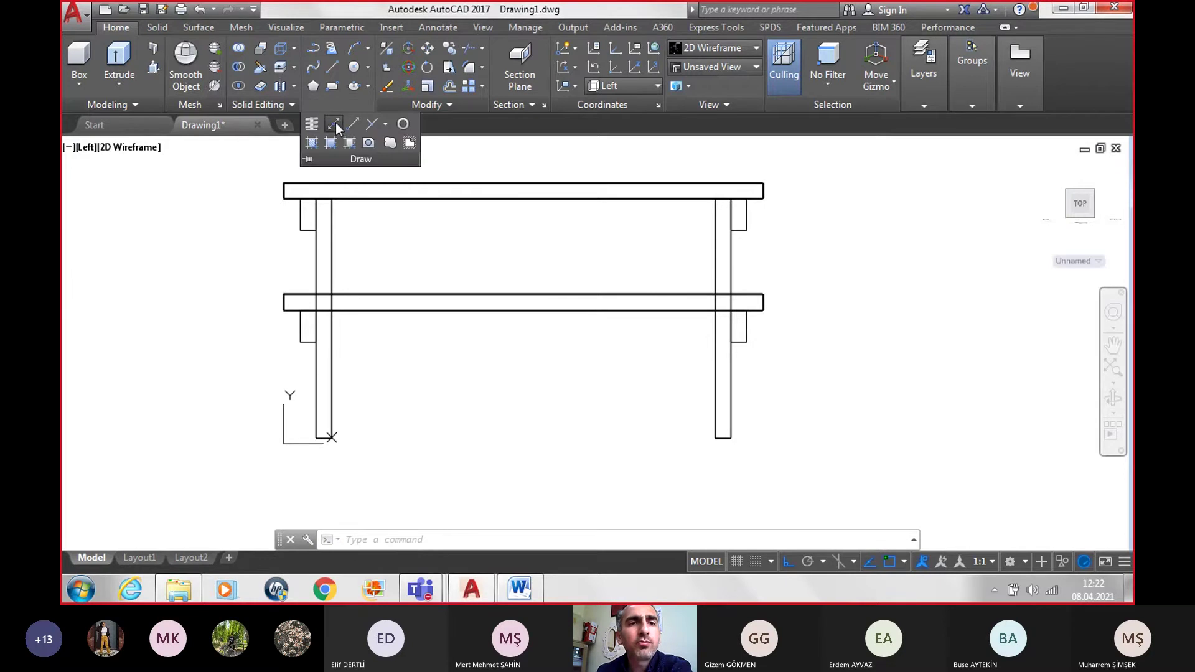
{"action": "left_click", "coordinate": [335, 125]}
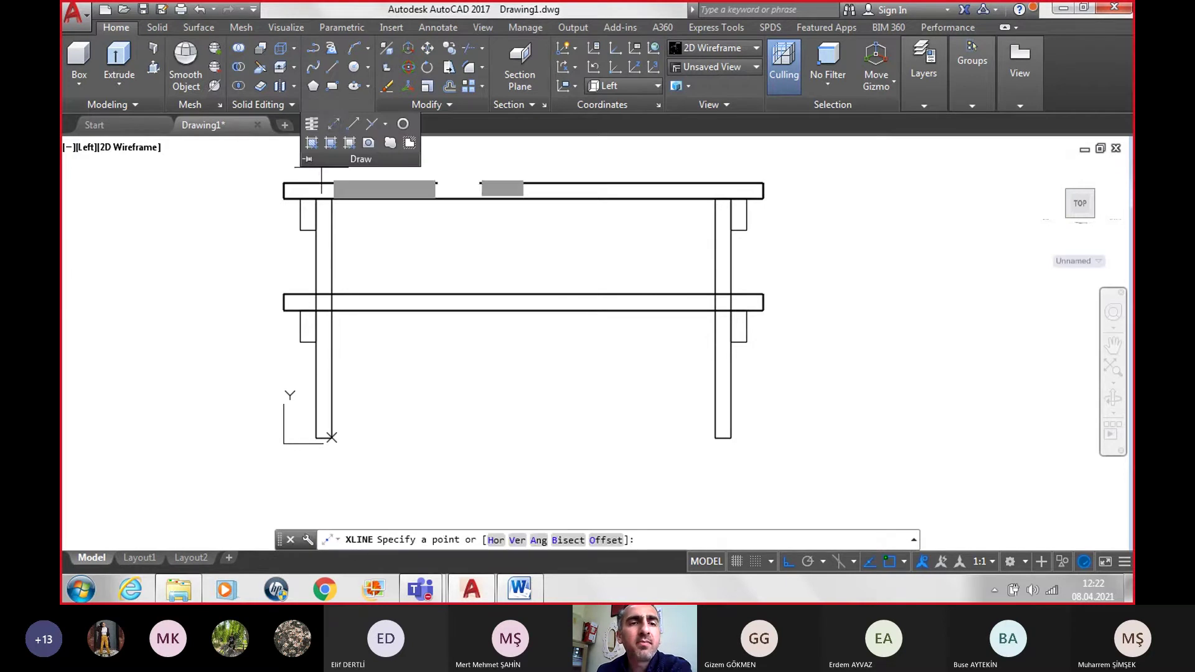
{"action": "left_click", "coordinate": [316, 344]}
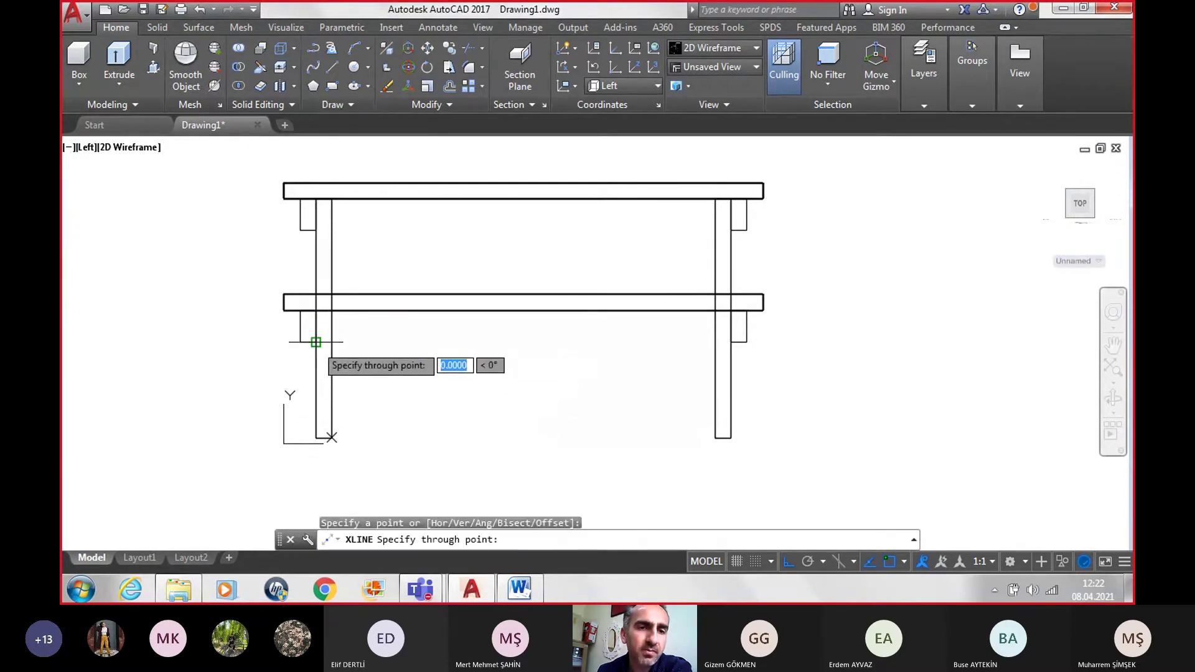
{"action": "left_click", "coordinate": [523, 197]}
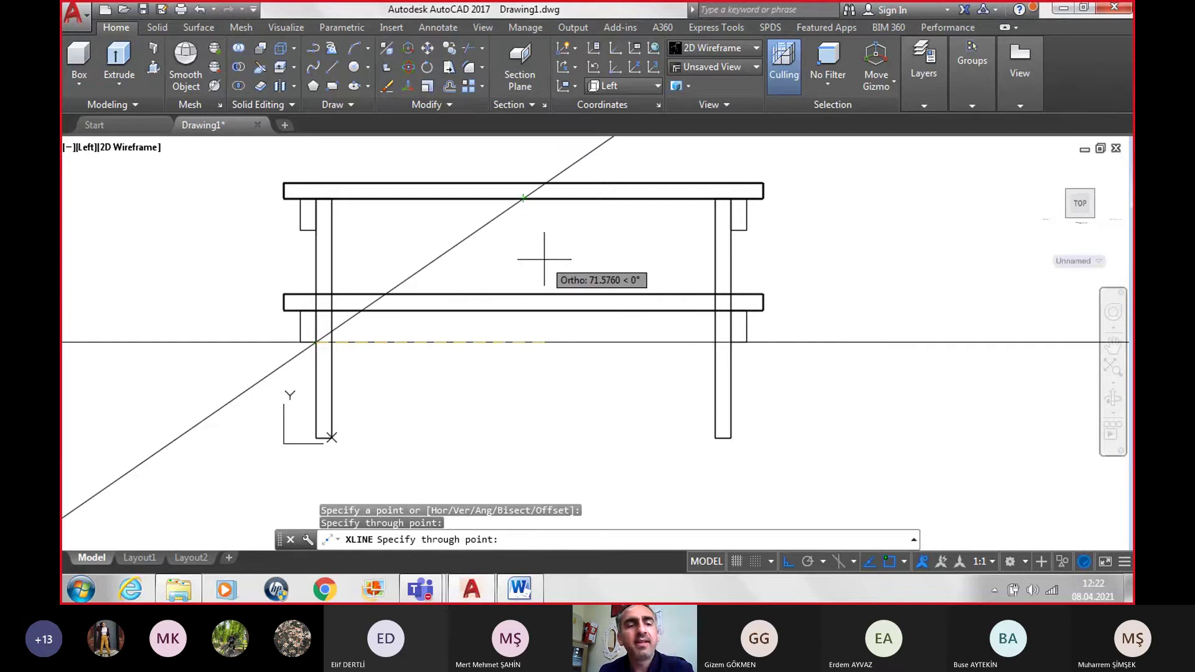
{"action": "key", "text": "Escape"}
{"action": "scroll", "coordinate": [593, 392], "scroll_direction": "down", "scroll_amount": 2}
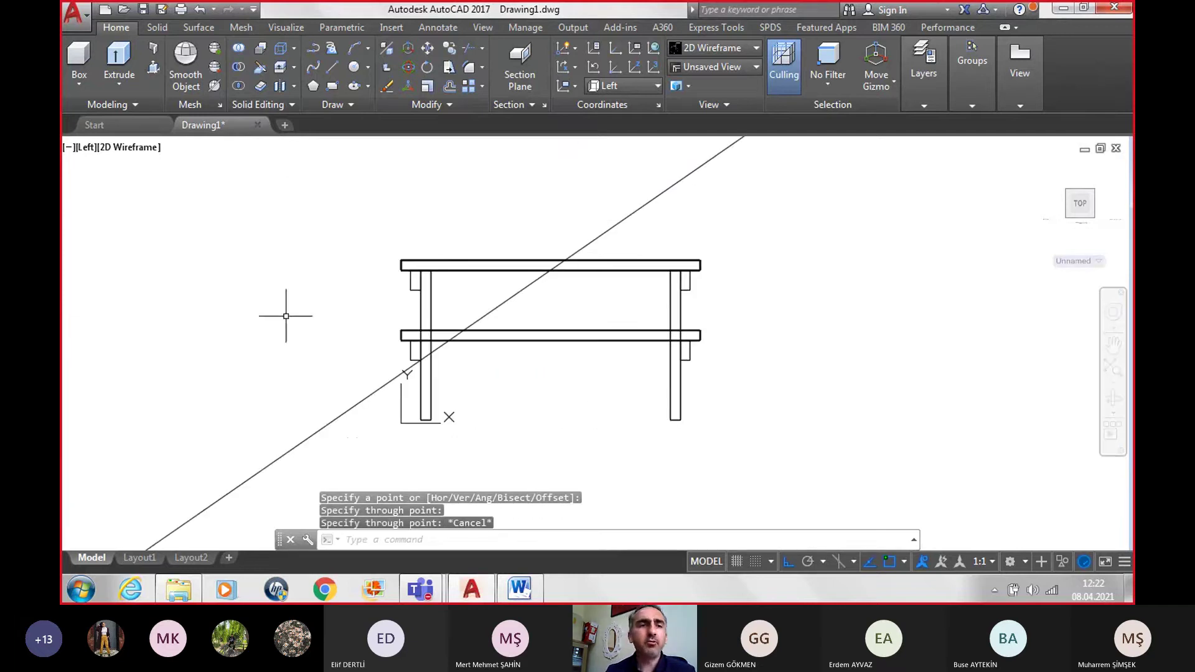
{"action": "left_click", "coordinate": [88, 147]}
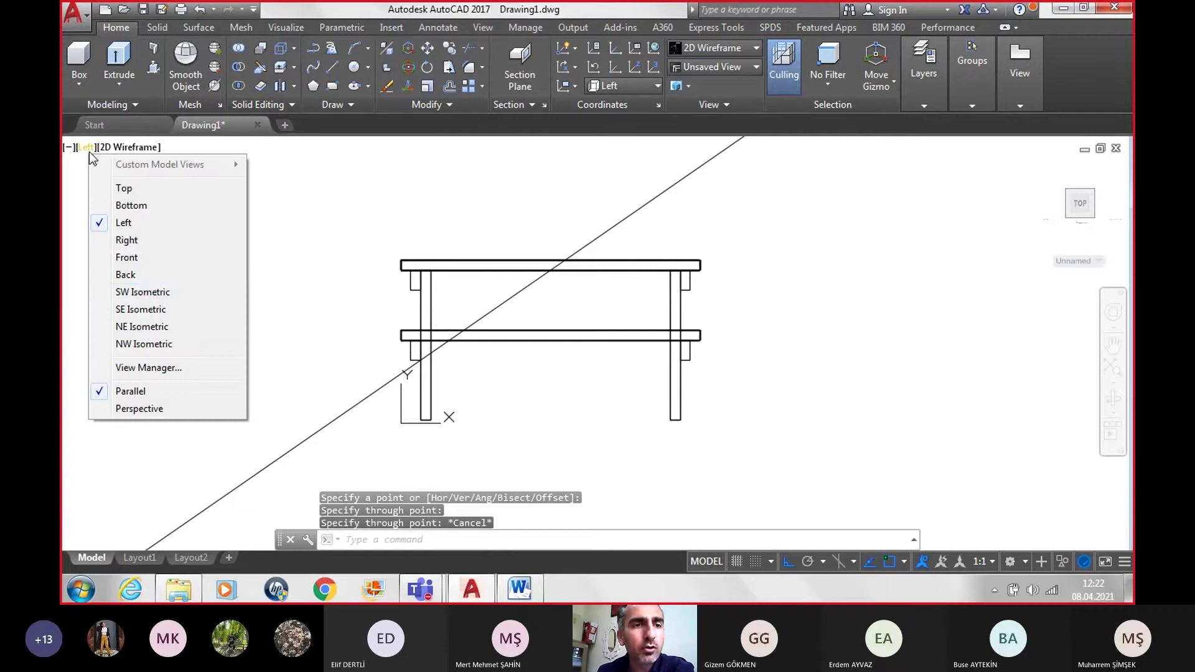
{"action": "left_click", "coordinate": [144, 293]}
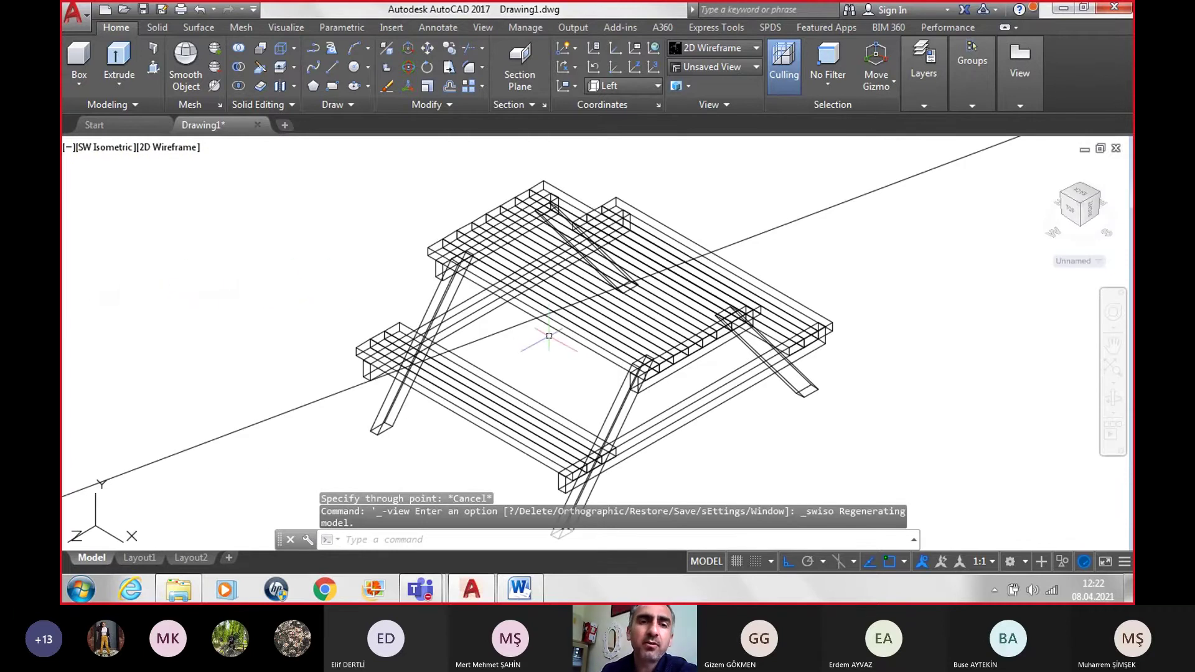
{"action": "scroll", "coordinate": [506, 381], "scroll_direction": "down", "scroll_amount": 2}
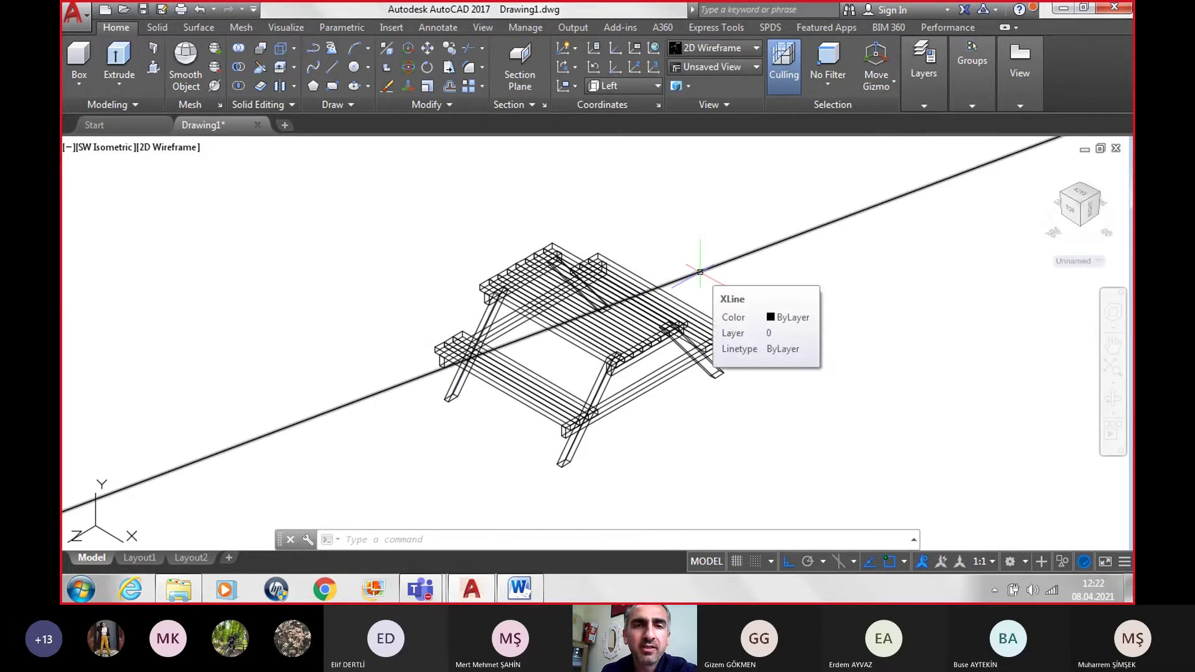
{"action": "left_click", "coordinate": [701, 271]}
{"action": "key", "text": "Delete"}
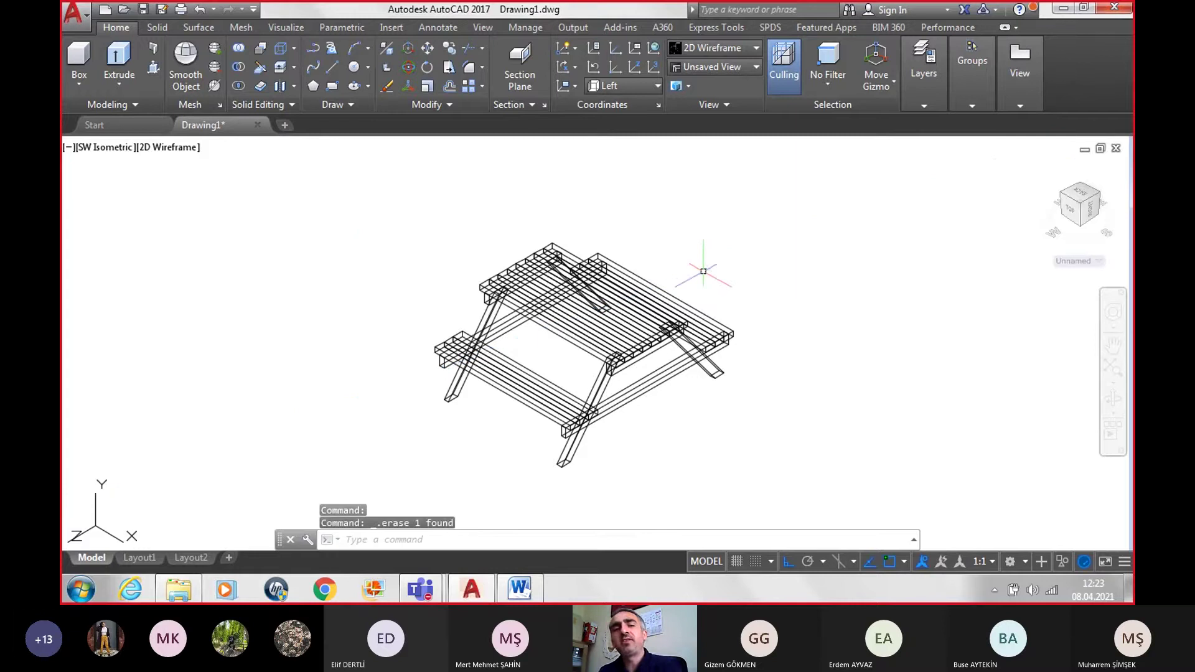
{"action": "left_click", "coordinate": [105, 148]}
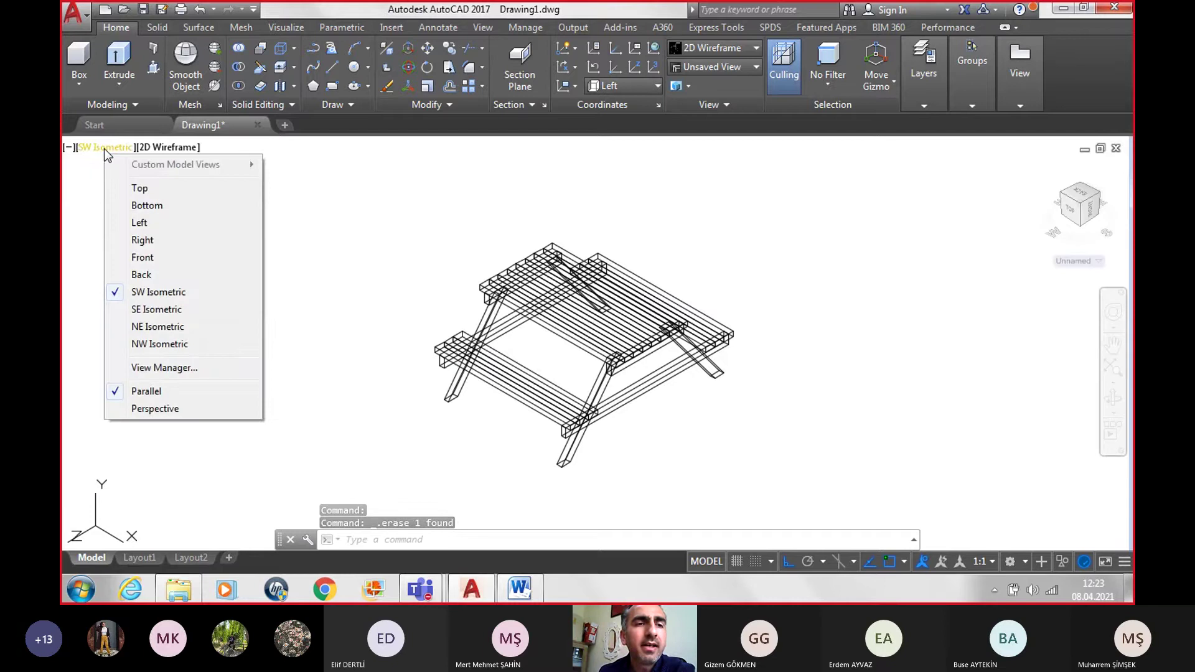
{"action": "left_click", "coordinate": [140, 222]}
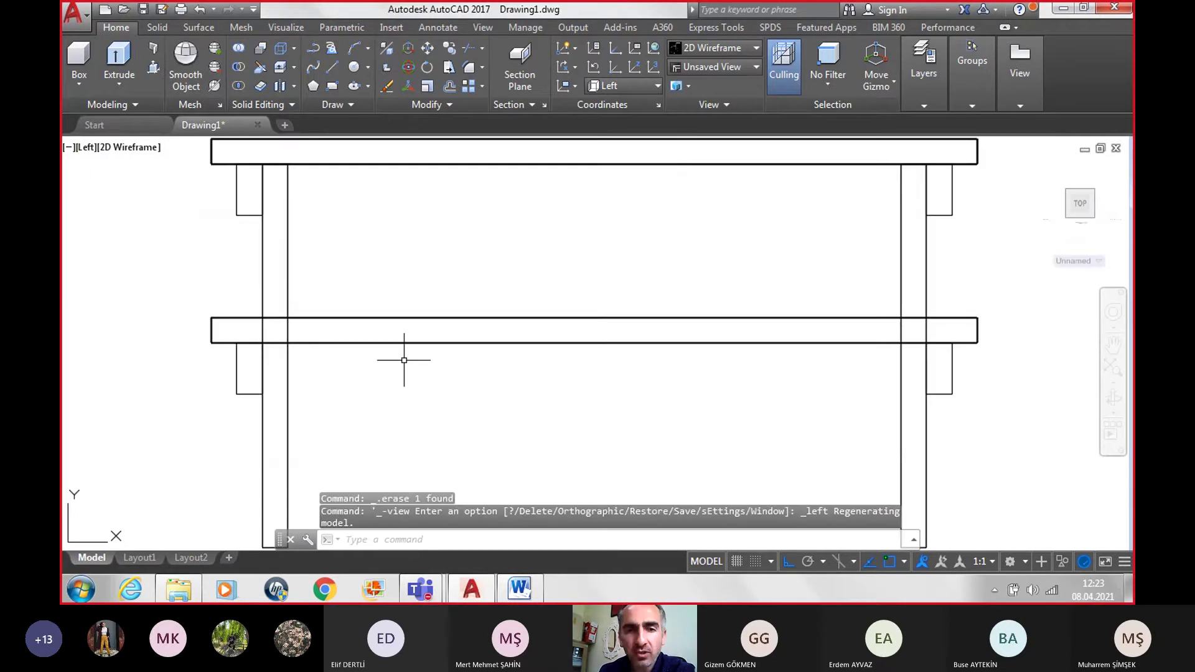
{"action": "scroll", "coordinate": [404, 360], "scroll_direction": "down", "scroll_amount": 2}
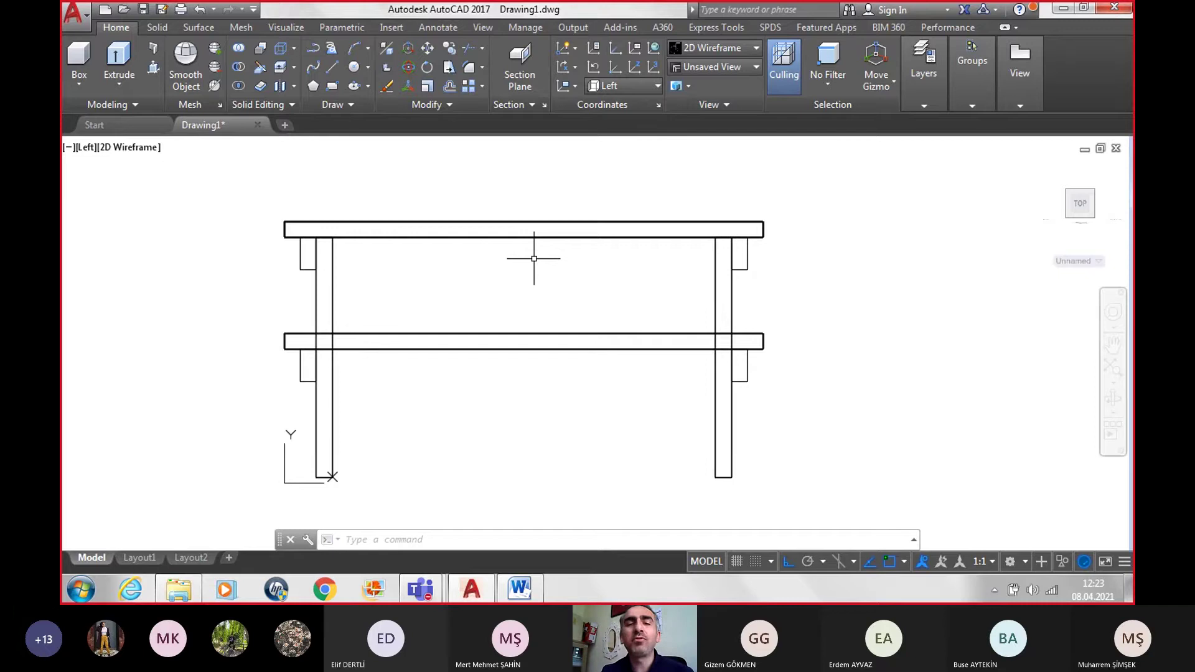
{"action": "scroll", "coordinate": [852, 331], "scroll_direction": "down", "scroll_amount": 2}
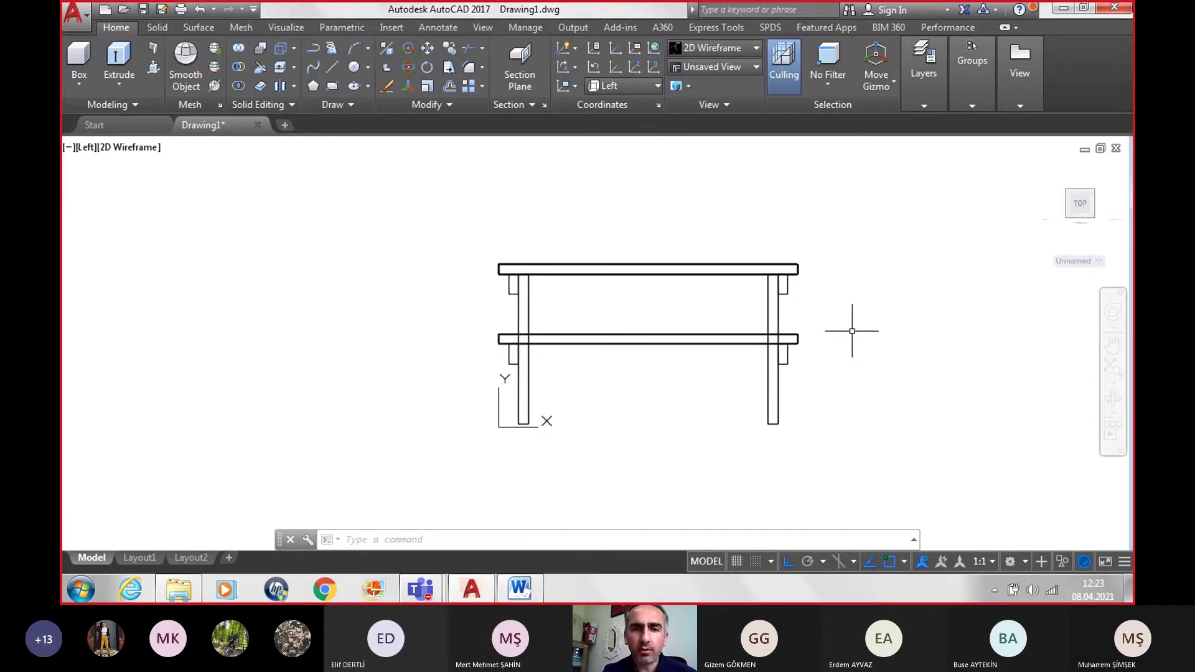
{"action": "middle_click_drag", "start_coordinate": [850, 327], "coordinate": [678, 327]}
{"action": "type", "text": "FLA"}
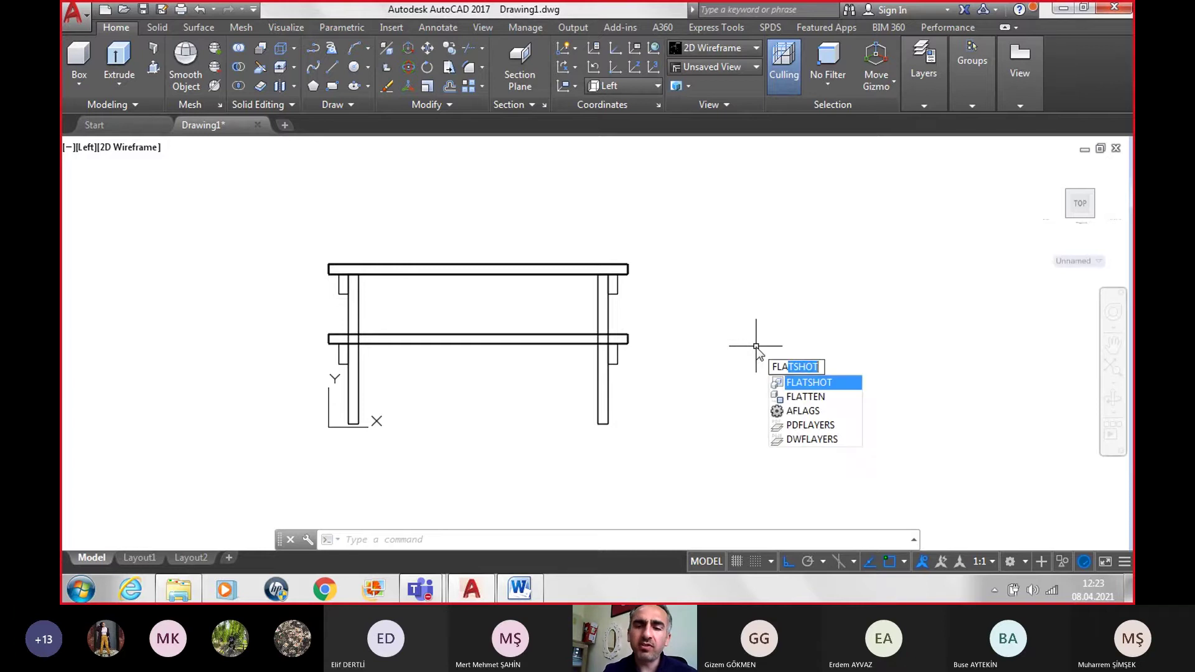
Step: Create a FLATSHOT block without obscured lines, placed right of the table at default scale and rotation
{"action": "key", "text": "Return"}
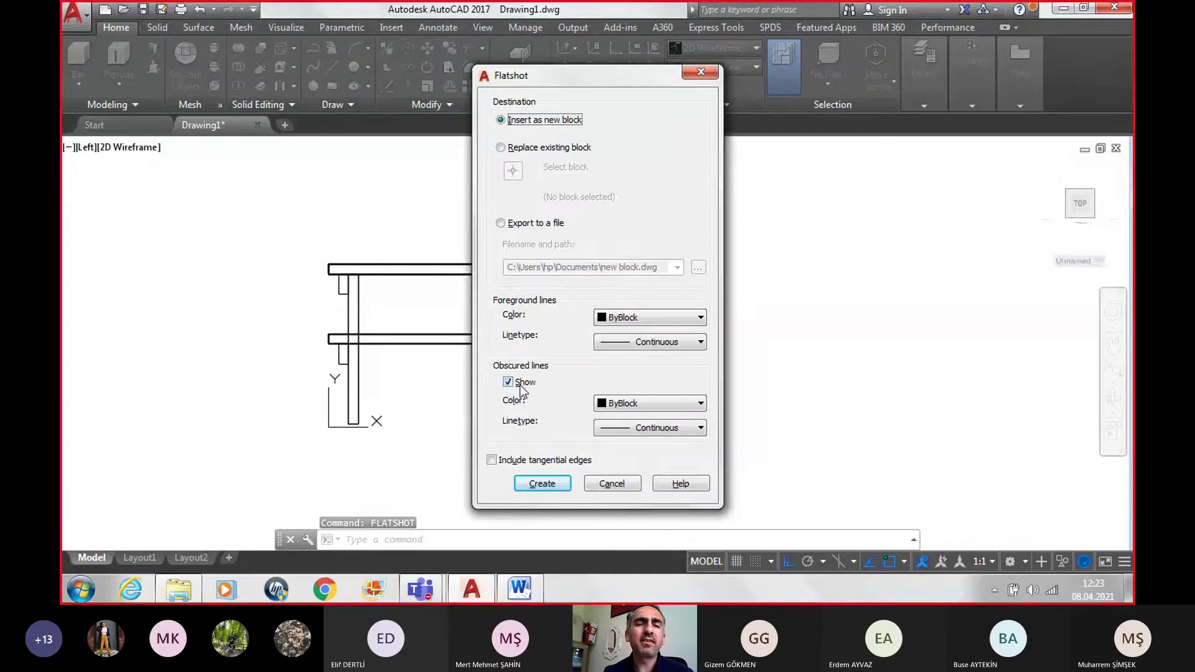
{"action": "left_click", "coordinate": [520, 385]}
{"action": "left_click", "coordinate": [546, 486]}
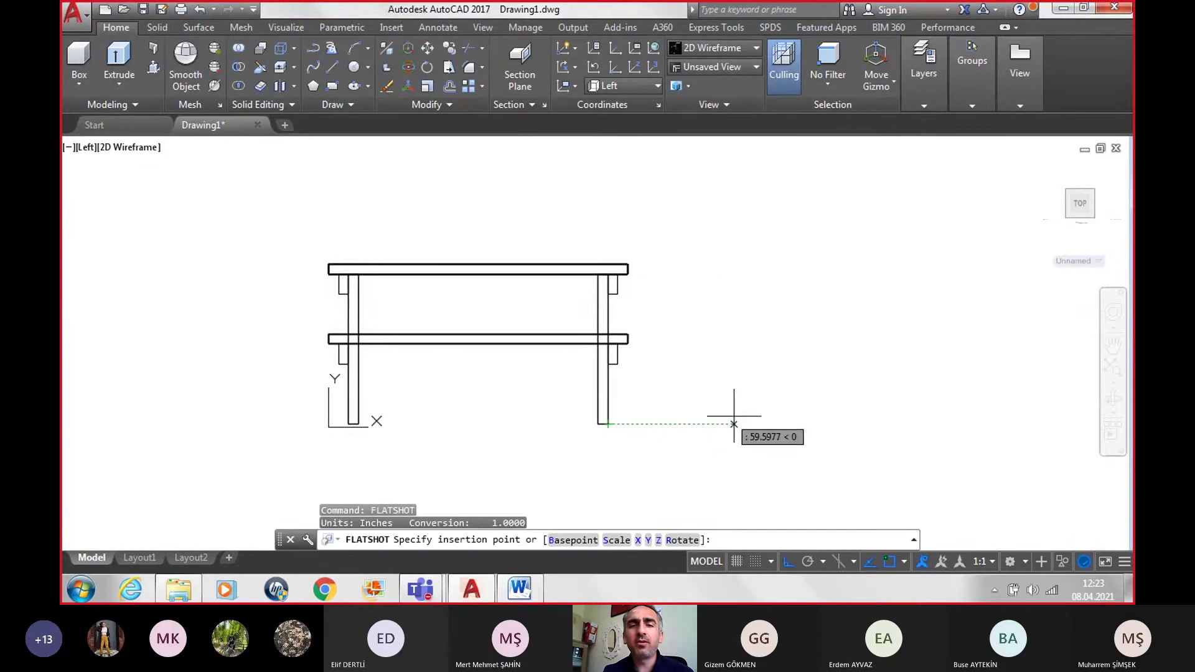
{"action": "left_click", "coordinate": [806, 415]}
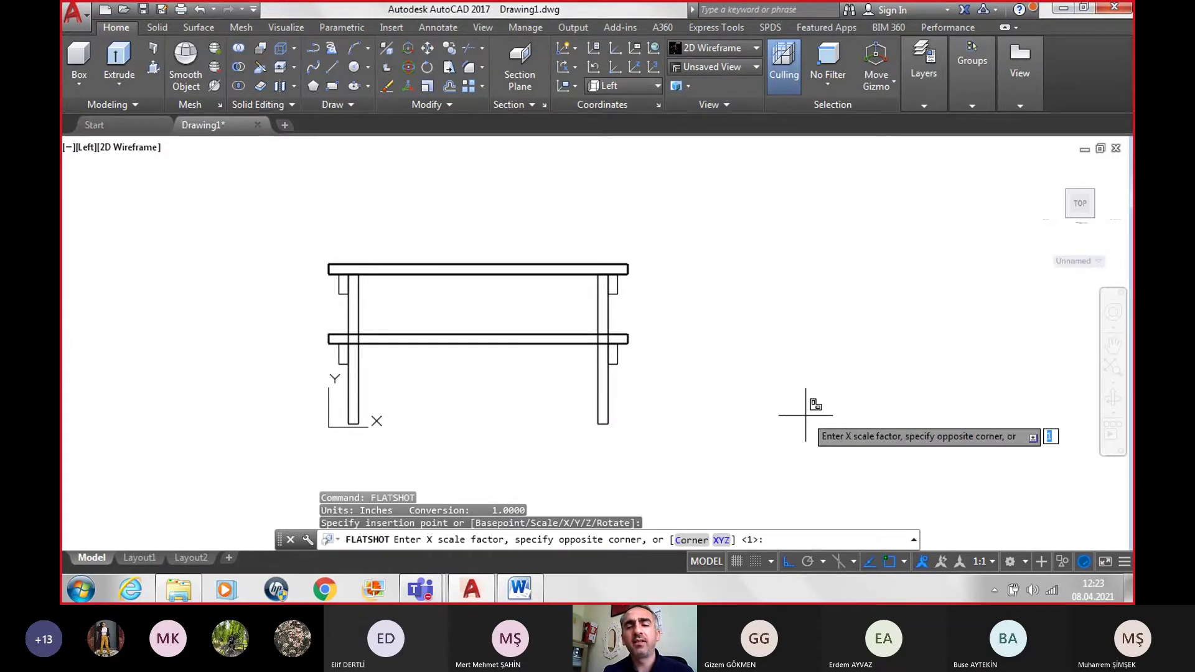
{"action": "key", "text": "Return"}
{"action": "key", "text": "Return"}
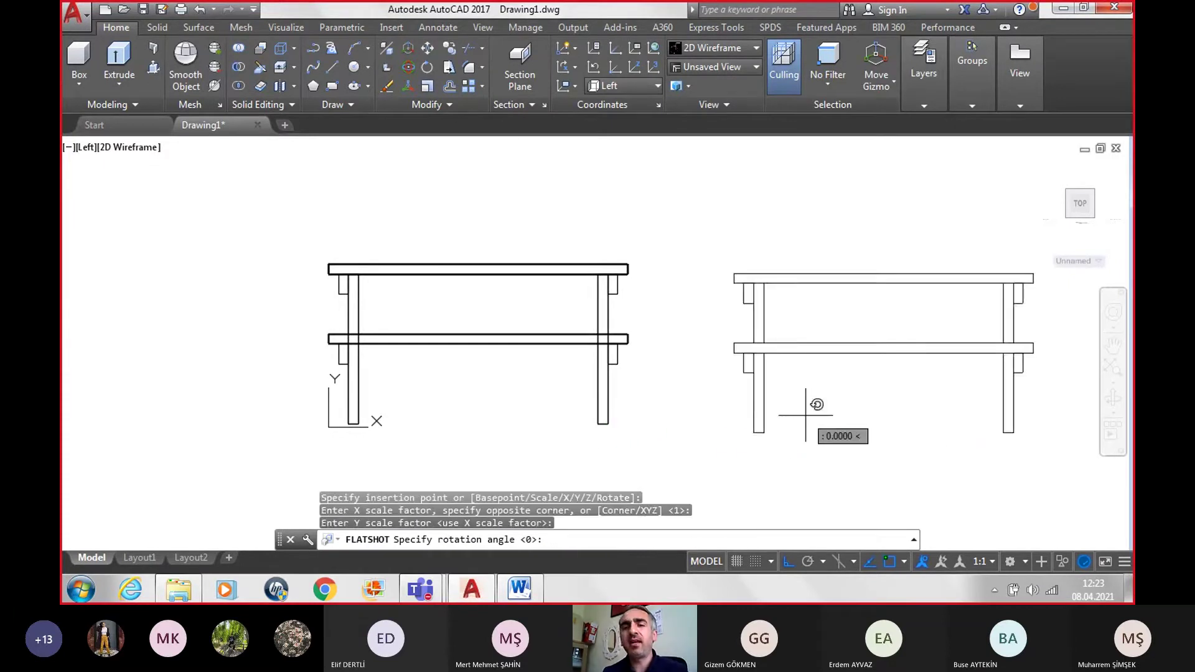
{"action": "key", "text": "Return"}
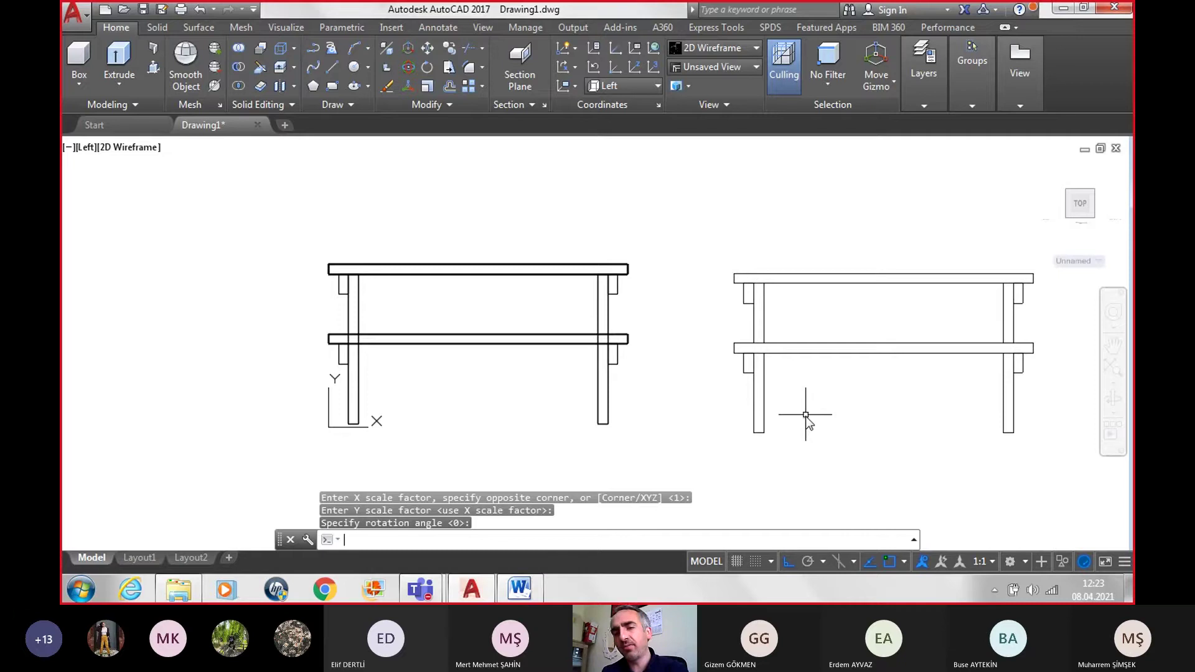
{"action": "key", "text": "Return"}
Step: Centre the flat copy and switch to the SW Isometric view
{"action": "middle_click_drag", "start_coordinate": [944, 407], "coordinate": [768, 360]}
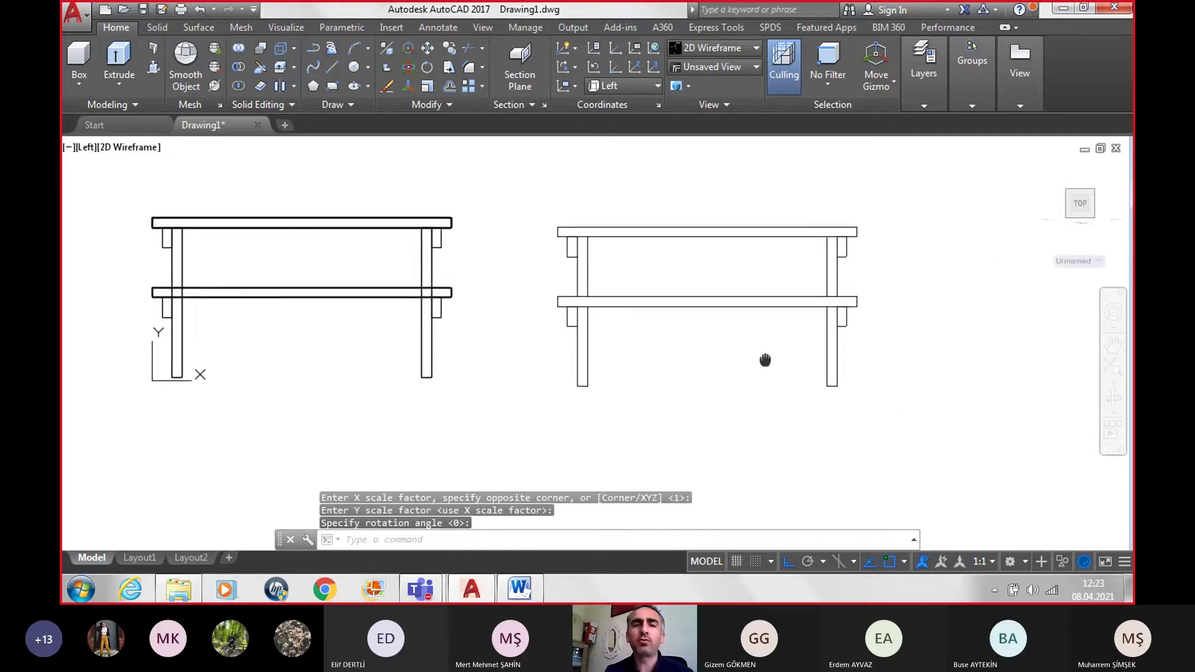
{"action": "scroll", "coordinate": [697, 277], "scroll_direction": "up", "scroll_amount": 2}
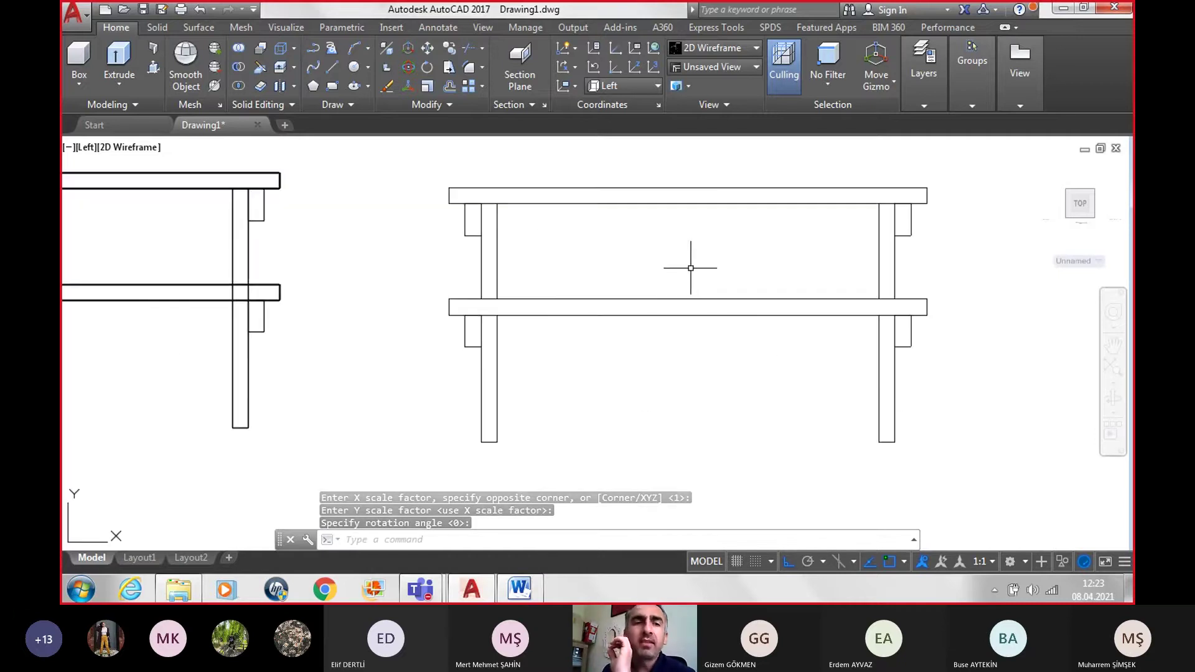
{"action": "left_click", "coordinate": [87, 148]}
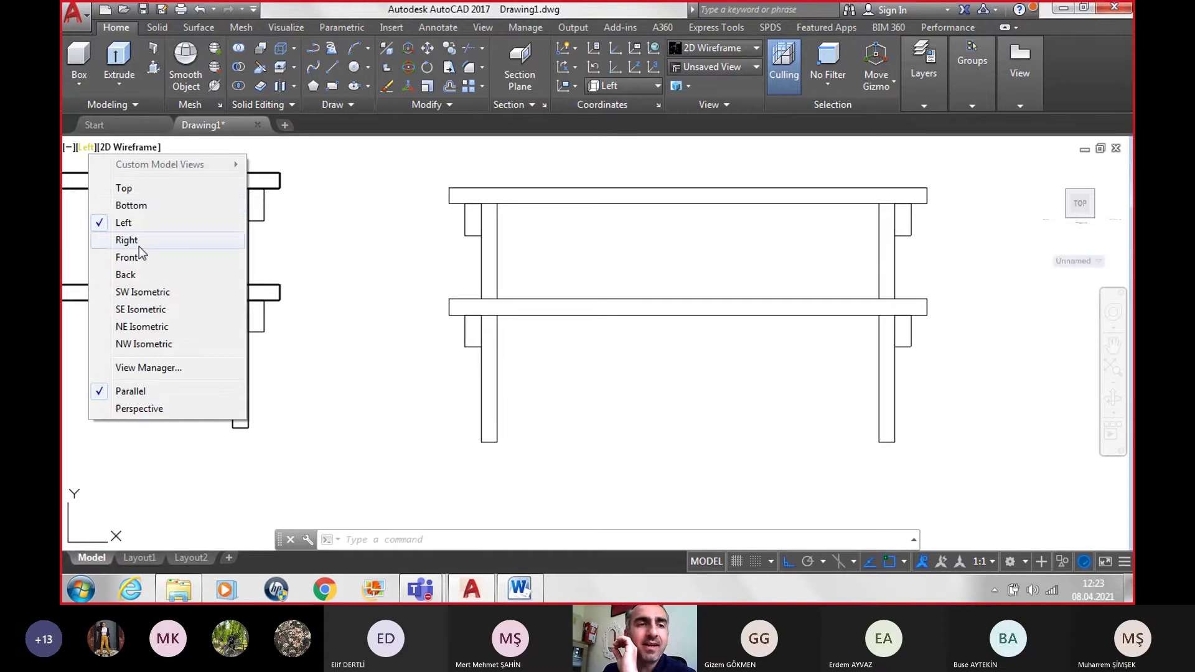
{"action": "left_click", "coordinate": [144, 290]}
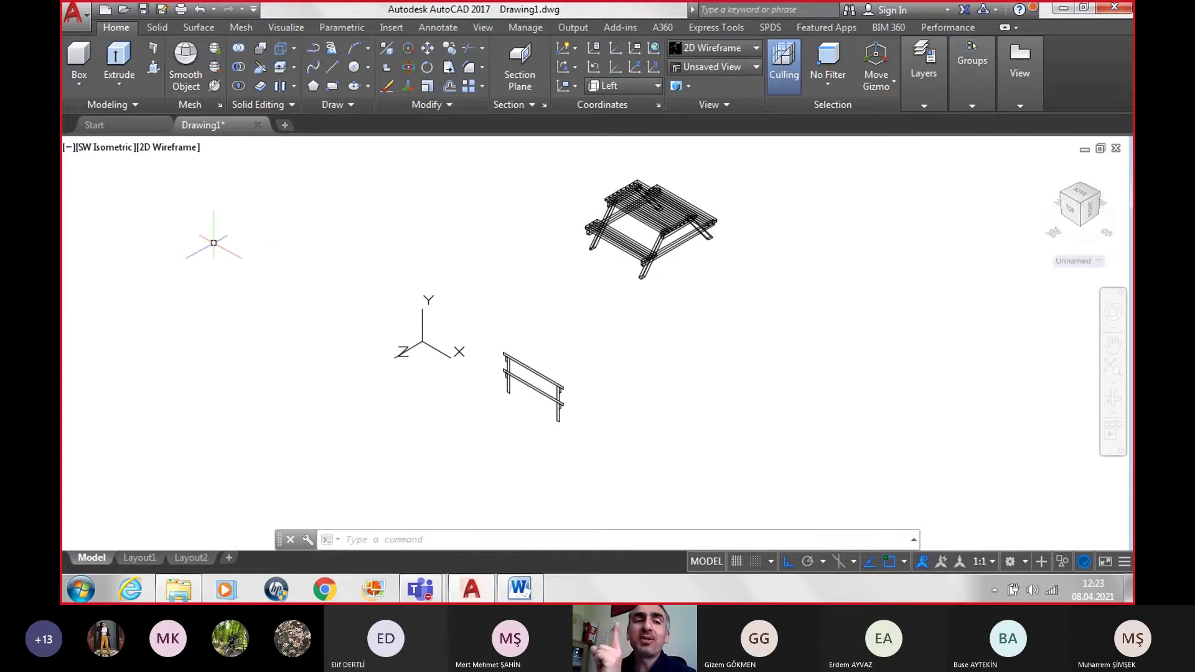
Step: Switch to the Left view and zoom and pan so the right-hand table is centred and larger
{"action": "left_click", "coordinate": [114, 149]}
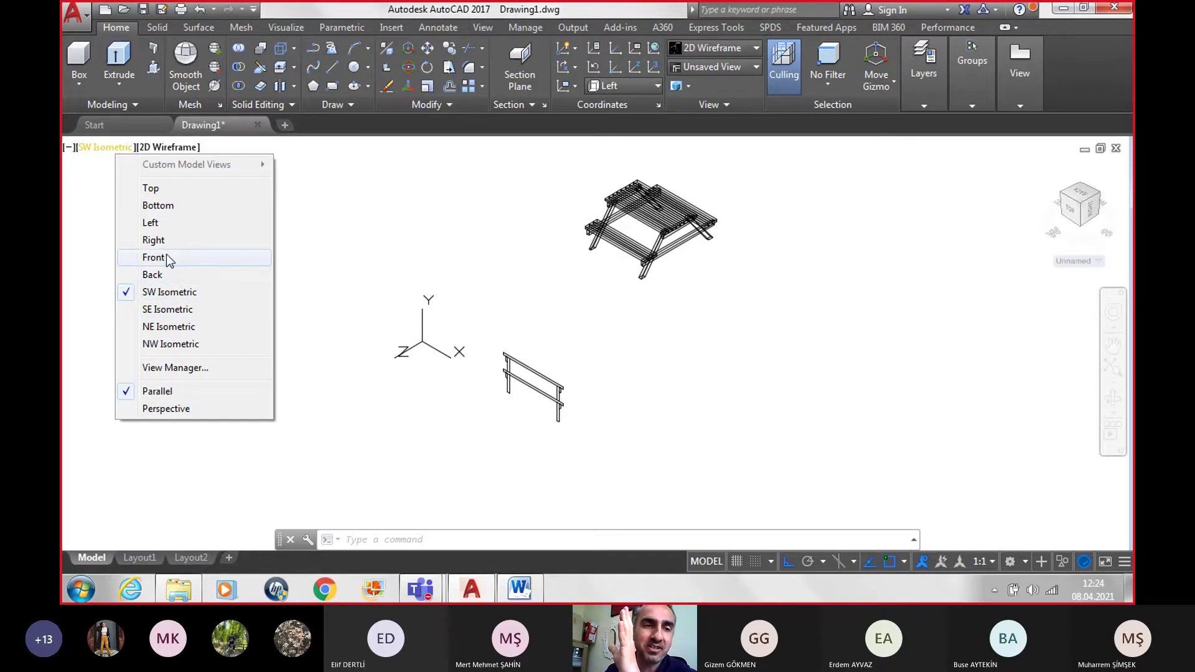
{"action": "left_click", "coordinate": [153, 223]}
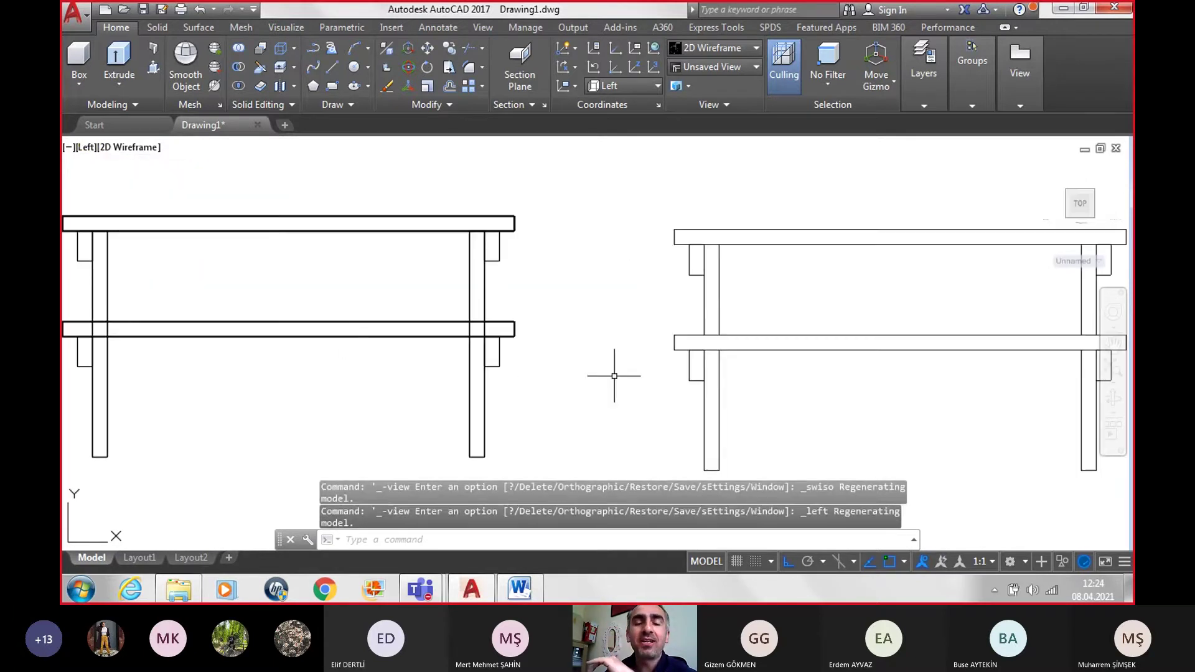
{"action": "scroll", "coordinate": [628, 364], "scroll_direction": "down", "scroll_amount": 2}
{"action": "scroll", "coordinate": [809, 352], "scroll_direction": "up", "scroll_amount": 2}
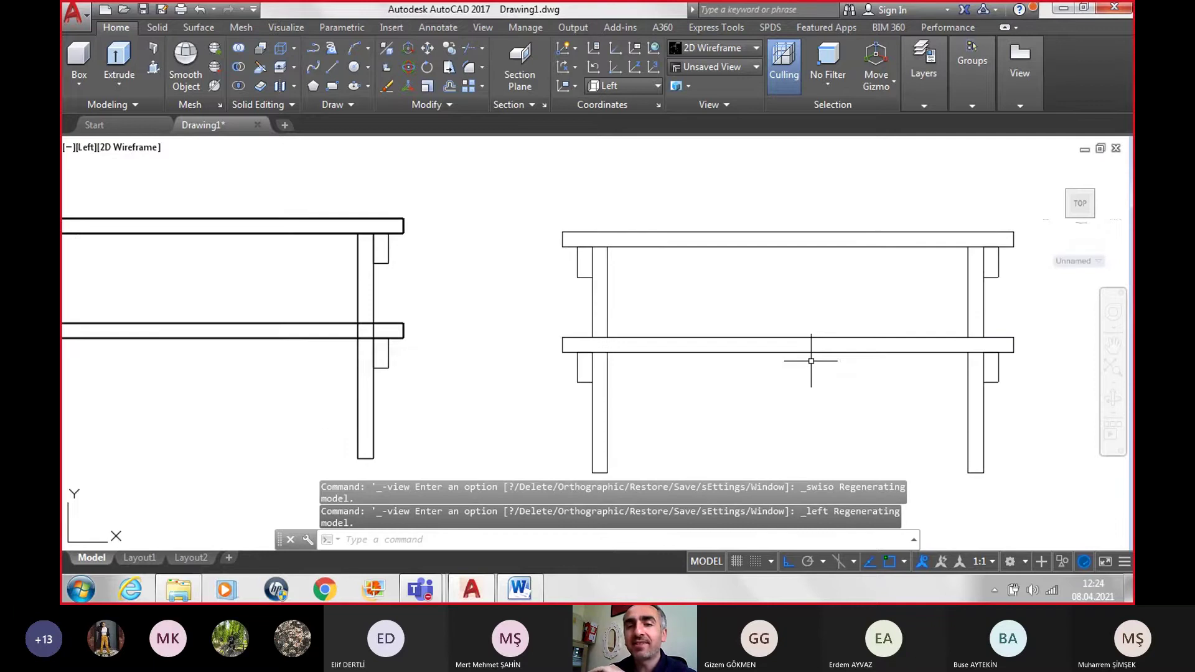
{"action": "middle_click_drag", "start_coordinate": [809, 358], "coordinate": [587, 299]}
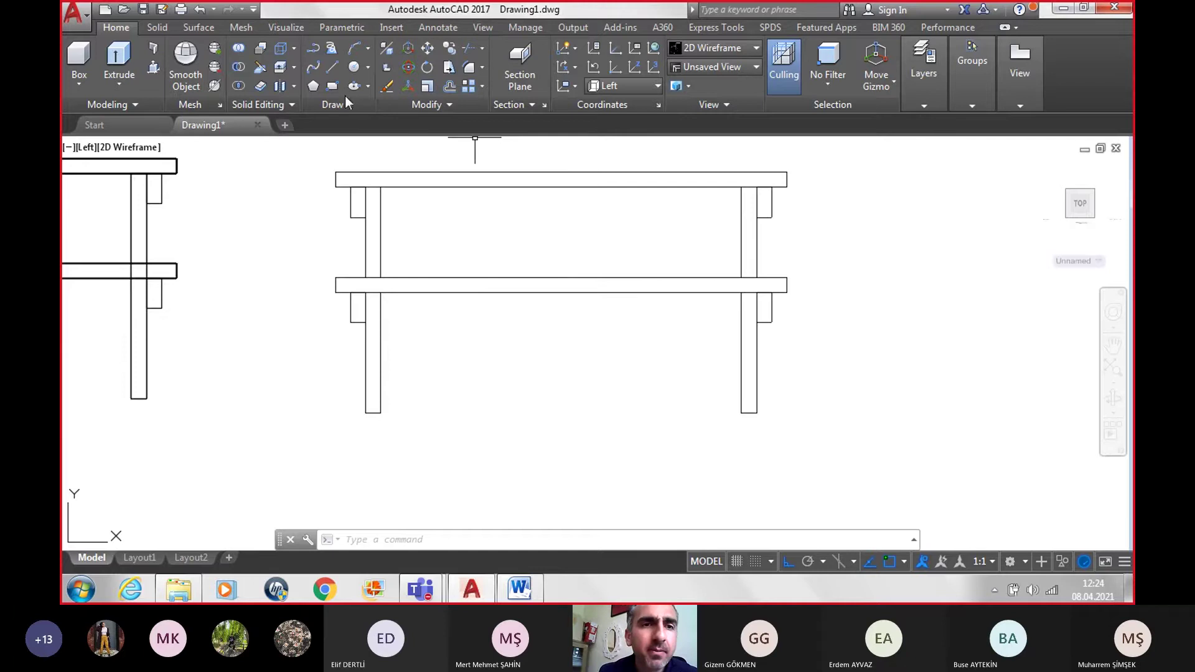
Step: Draw a 10 by 5 rectangle below the table
{"action": "left_click", "coordinate": [332, 86]}
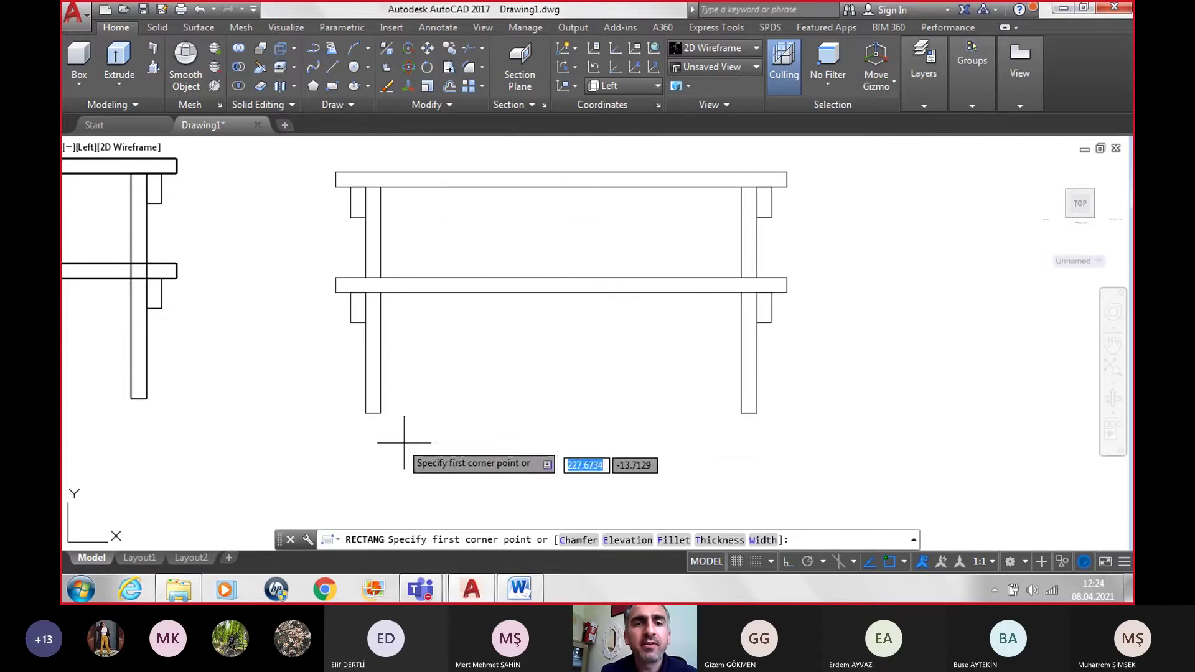
{"action": "left_click", "coordinate": [454, 413]}
{"action": "type", "text": "10"}
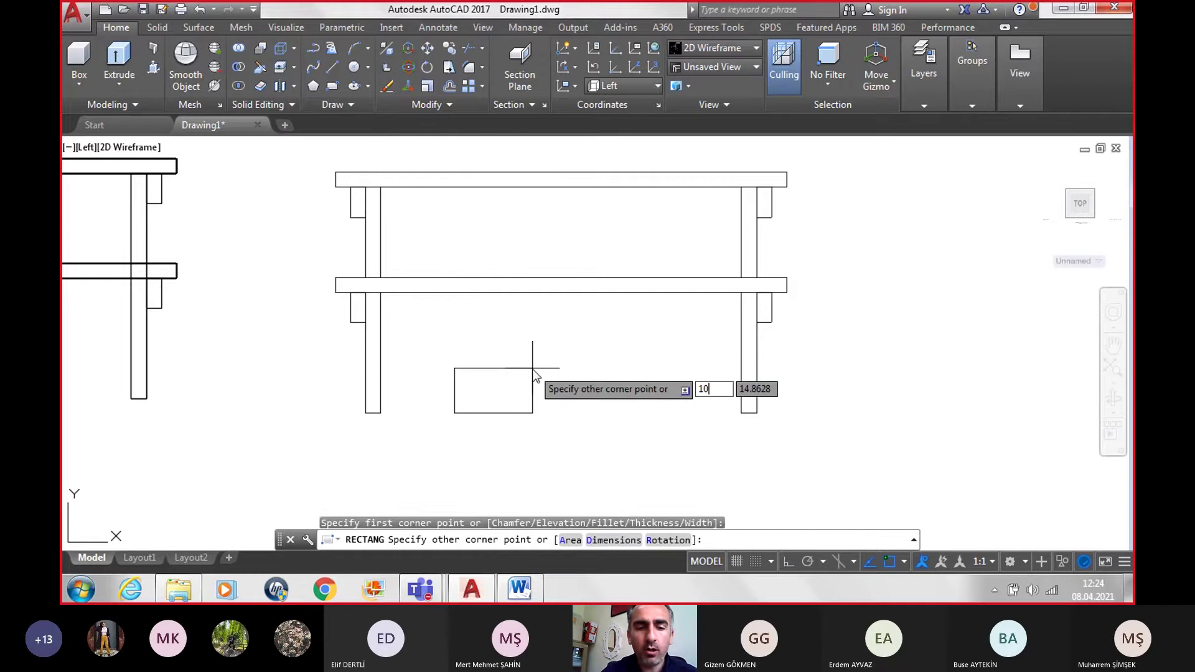
{"action": "key", "text": "Tab"}
{"action": "type", "text": "5"}
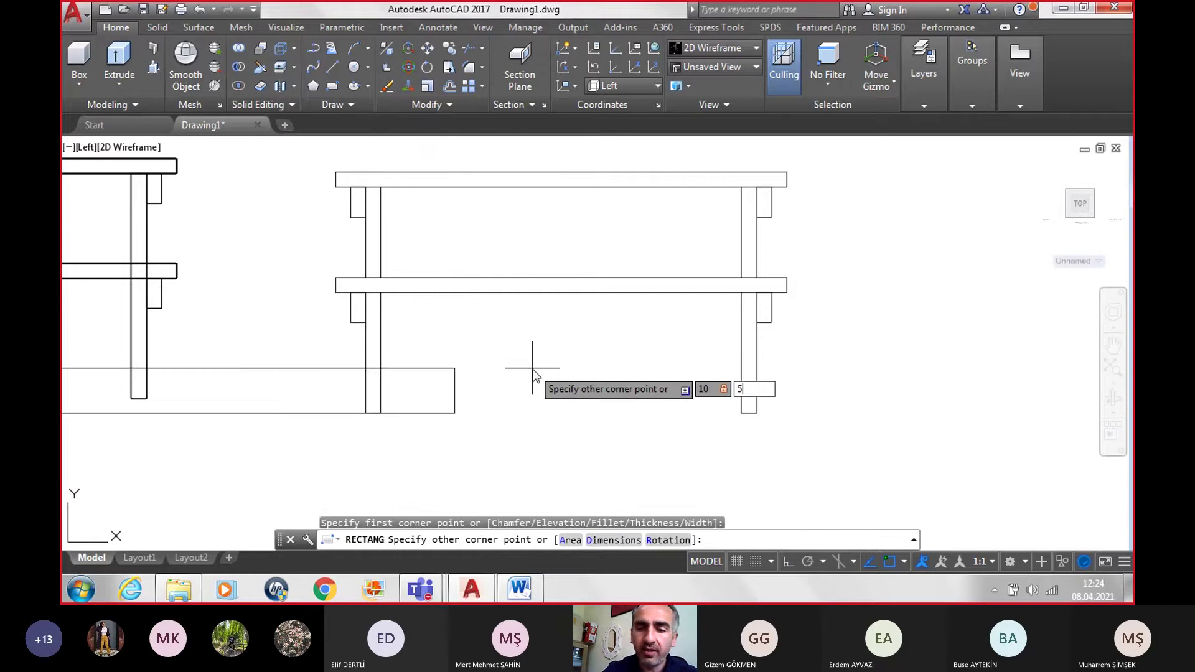
{"action": "key", "text": "Return"}
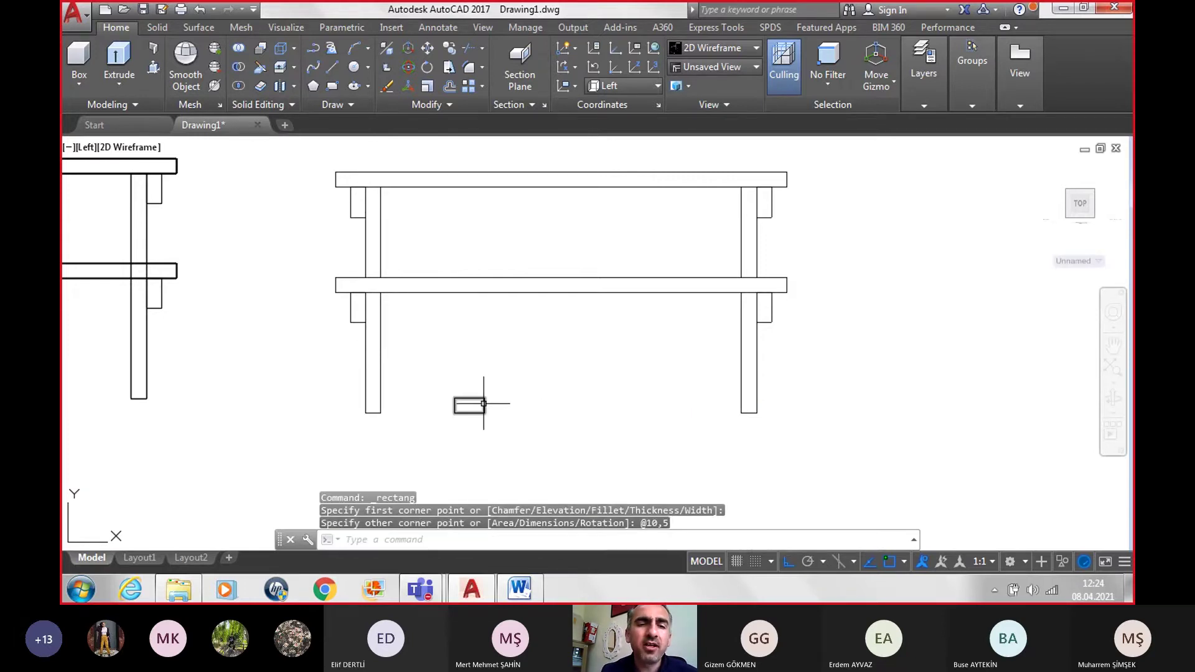
Step: Move the small rectangle to sit under the top beam's midpoint
{"action": "left_click", "coordinate": [483, 403]}
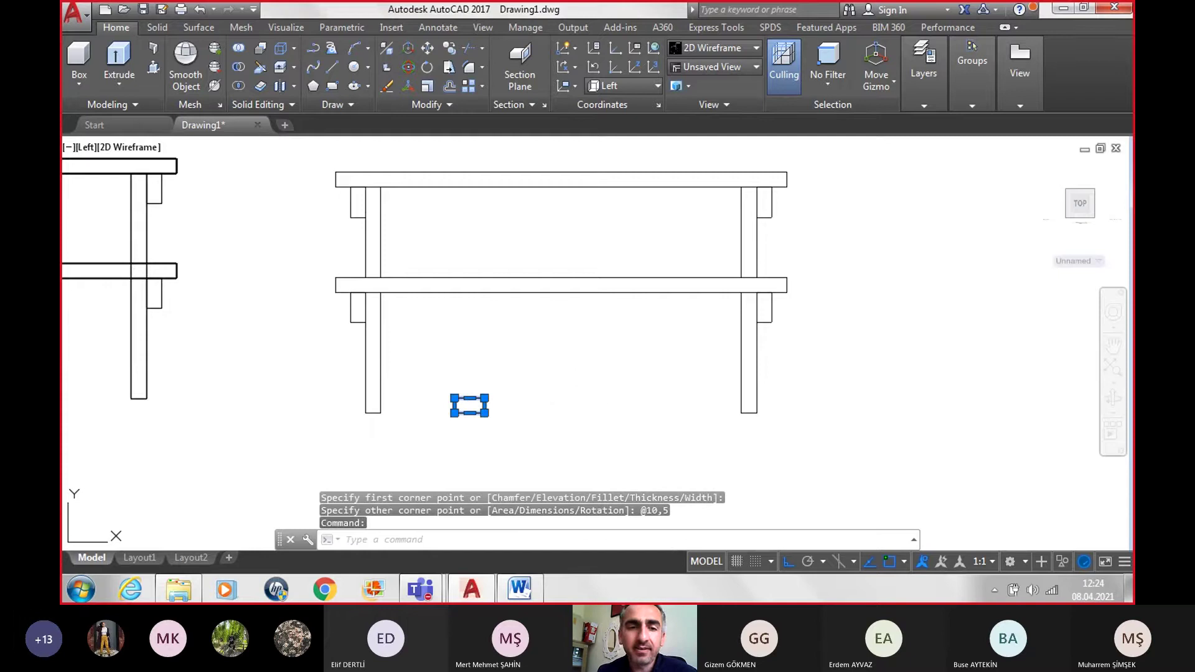
{"action": "type", "text": "m"}
{"action": "key", "text": "Return"}
{"action": "left_click", "coordinate": [469, 397]}
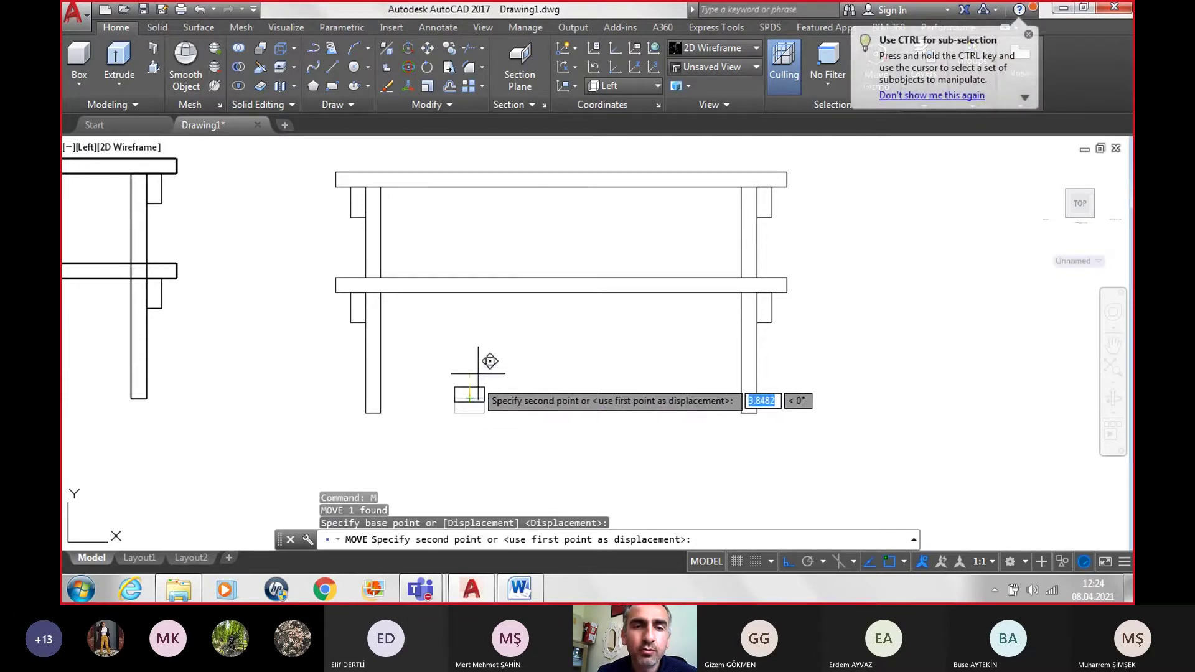
{"action": "left_click", "coordinate": [561, 187]}
{"action": "type", "text": "P"}
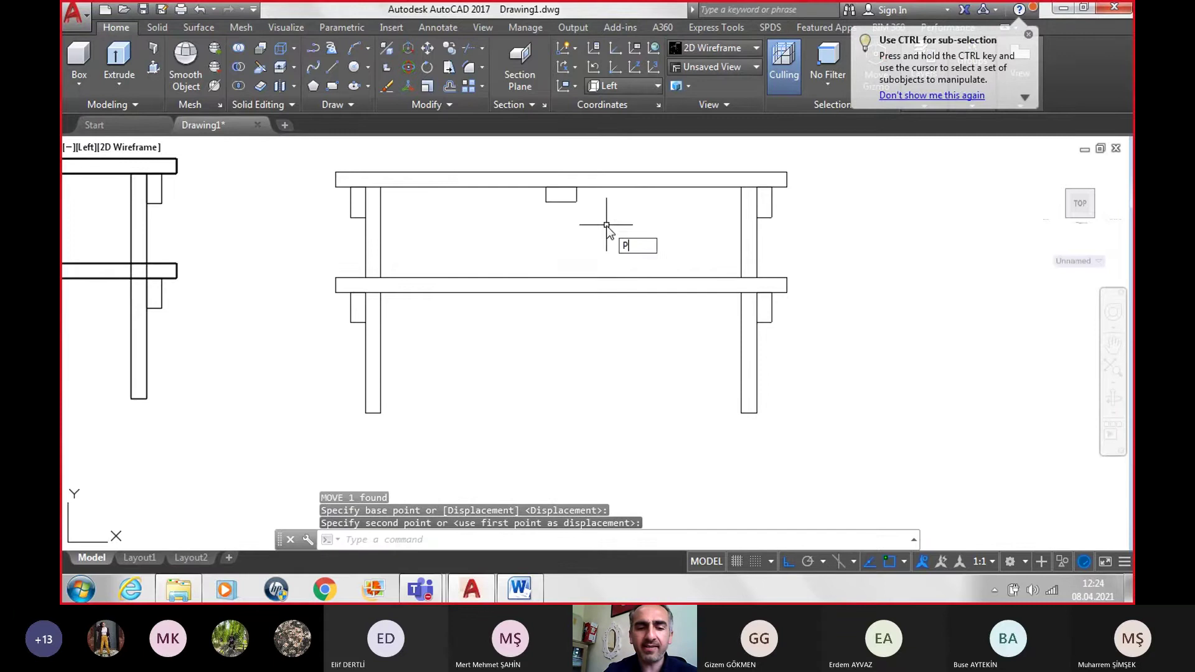
Step: Open Properties with PR and set the small rectangle's colour to Red
{"action": "type", "text": "r"}
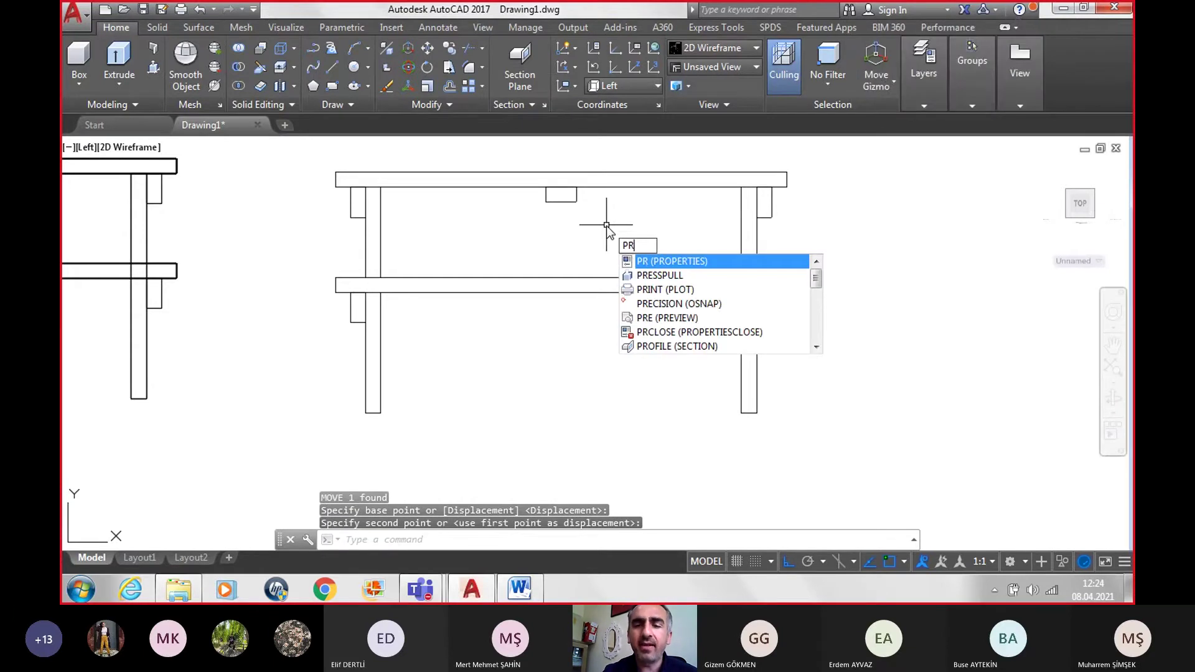
{"action": "key", "text": "Return"}
{"action": "left_click", "coordinate": [575, 196]}
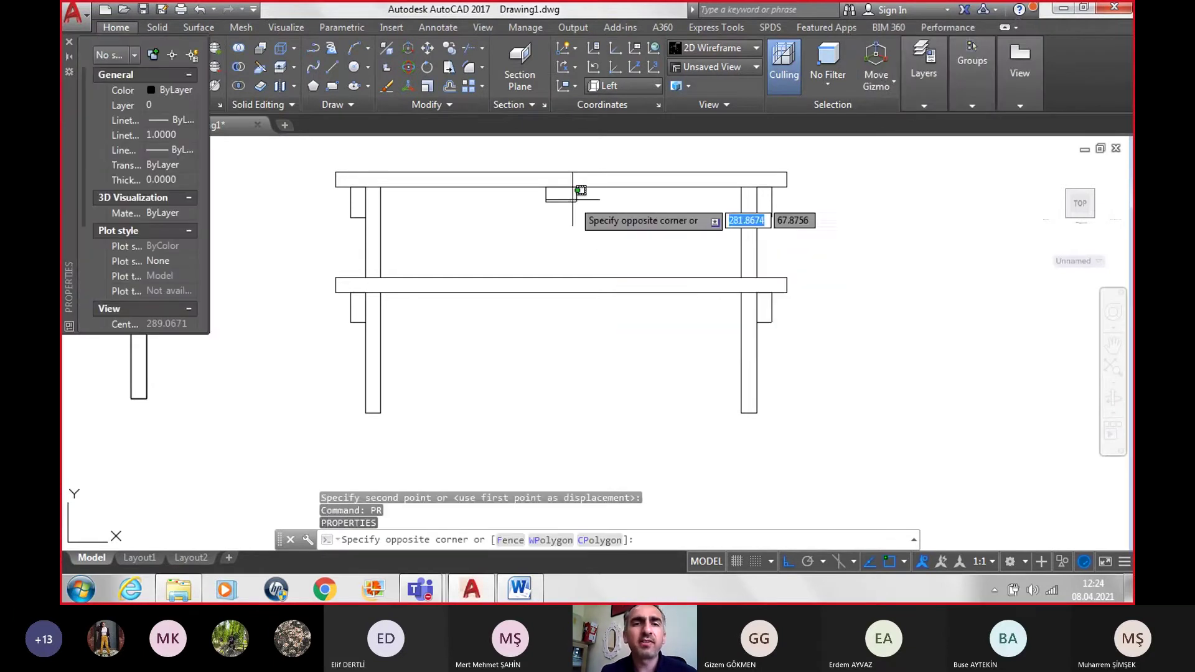
{"action": "left_click", "coordinate": [549, 211]}
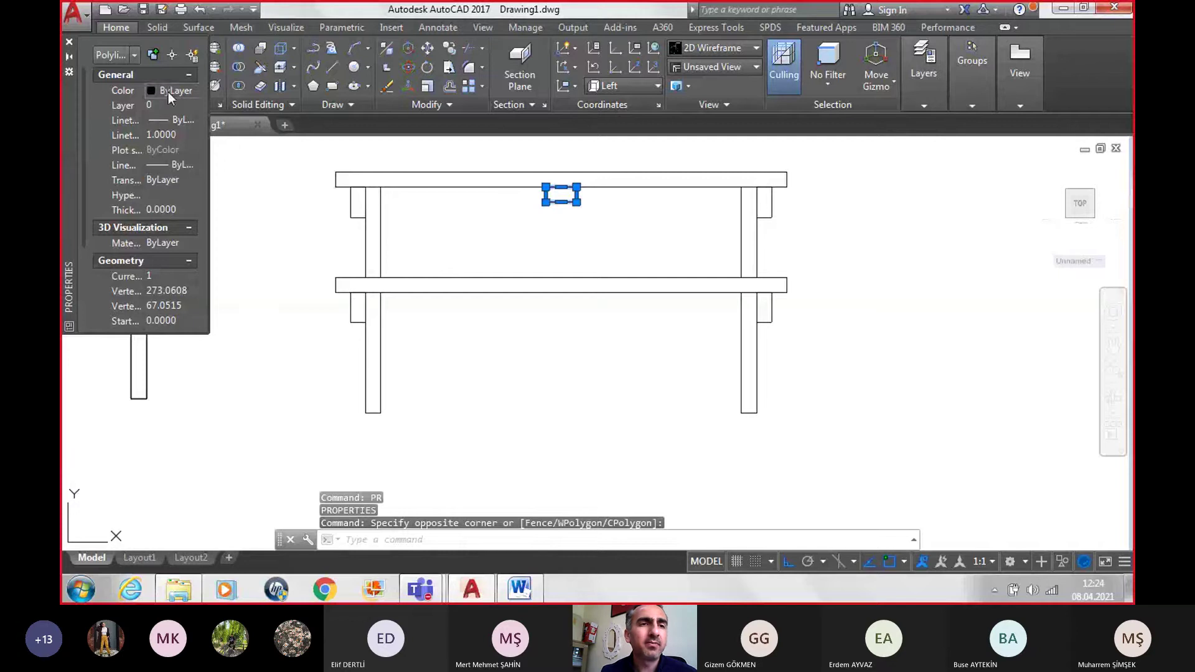
{"action": "left_click", "coordinate": [168, 92]}
{"action": "left_click", "coordinate": [173, 132]}
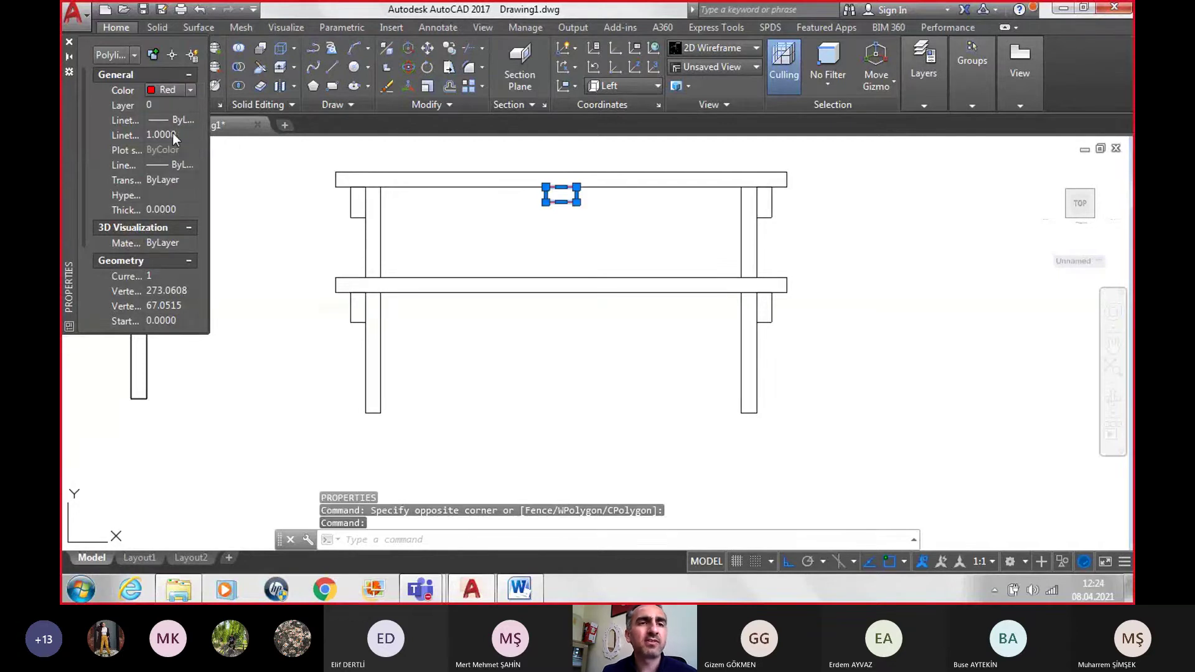
{"action": "key", "text": "Escape"}
Step: With nothing selected, set Red as the current colour for new objects
{"action": "left_click", "coordinate": [186, 92]}
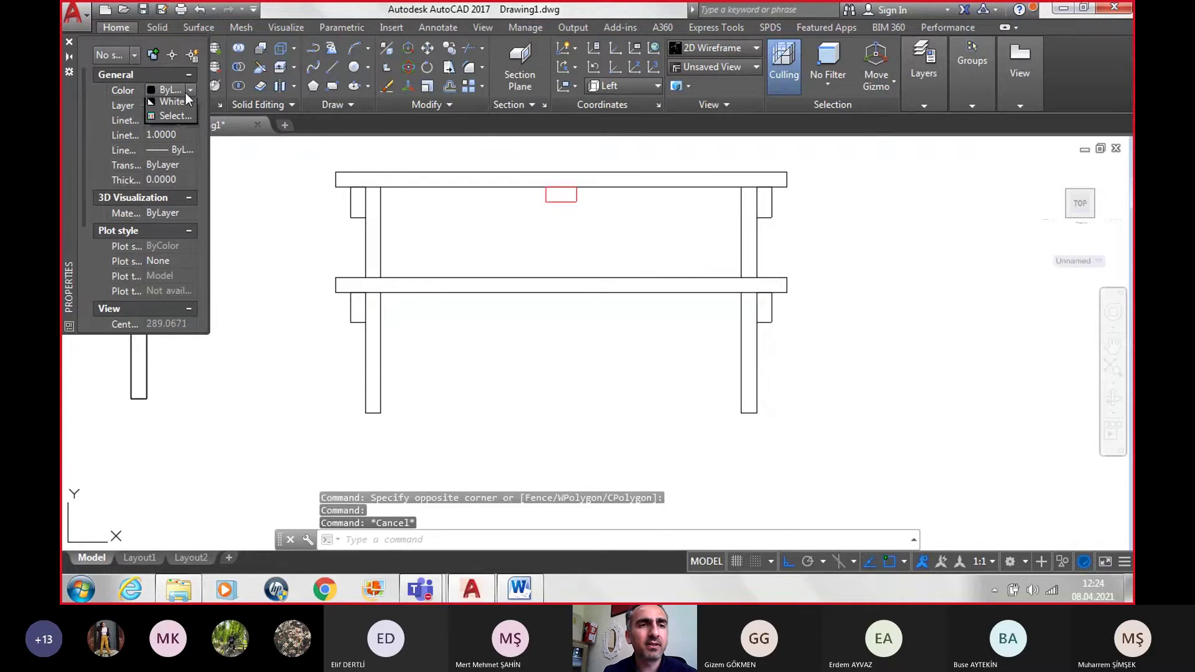
{"action": "left_click", "coordinate": [174, 132]}
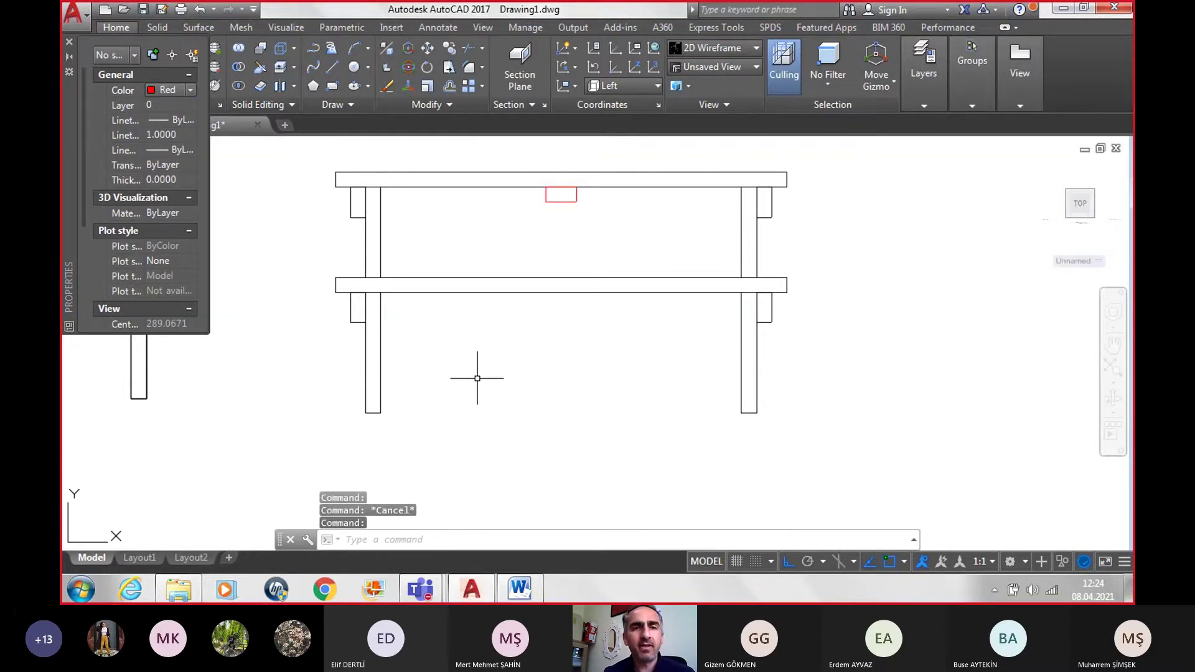
{"action": "key", "text": "Escape"}
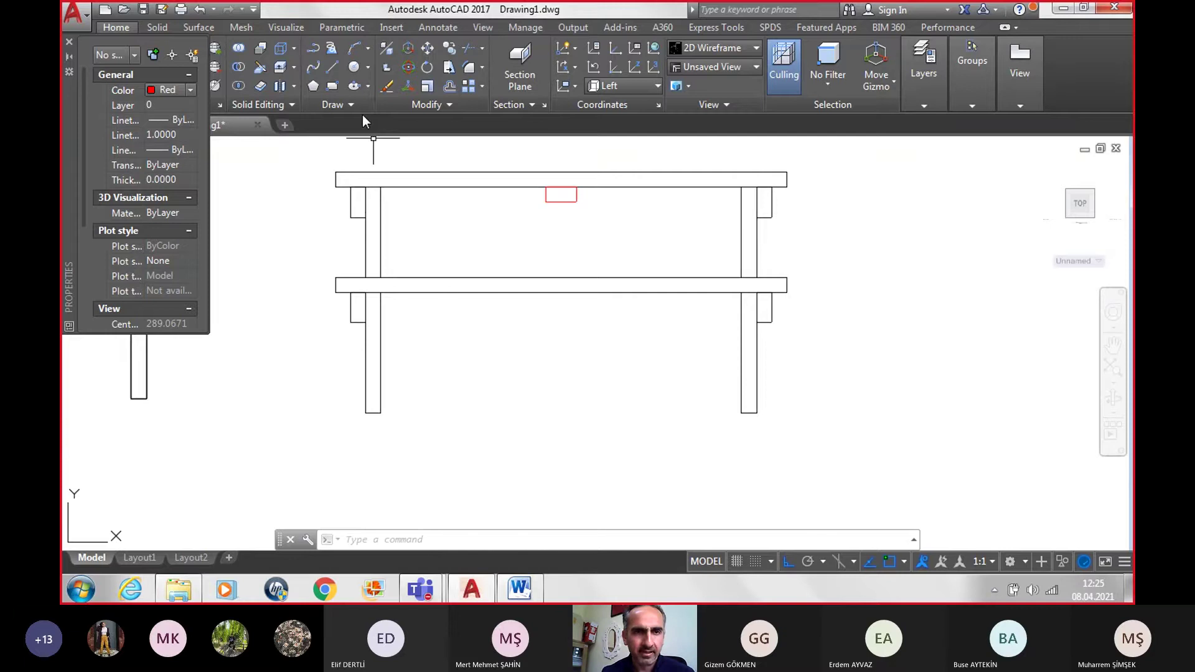
Step: Draw a diagonal line from the lower beam's left end to the small rectangle's corner
{"action": "left_click", "coordinate": [335, 70]}
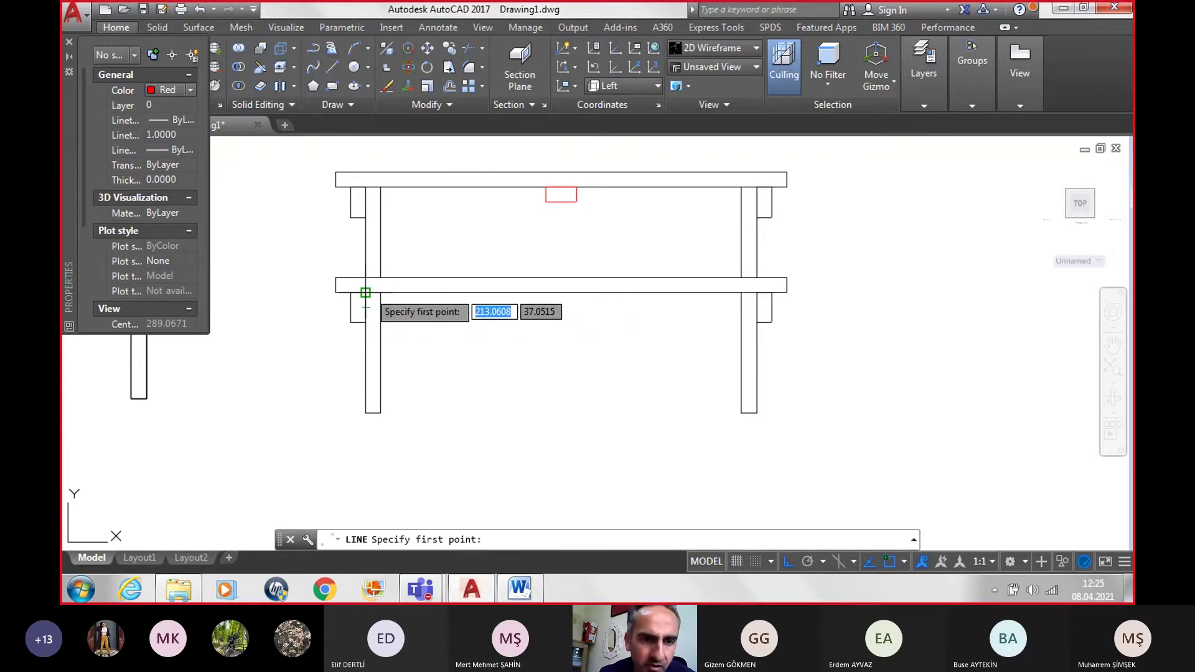
{"action": "left_click", "coordinate": [365, 293]}
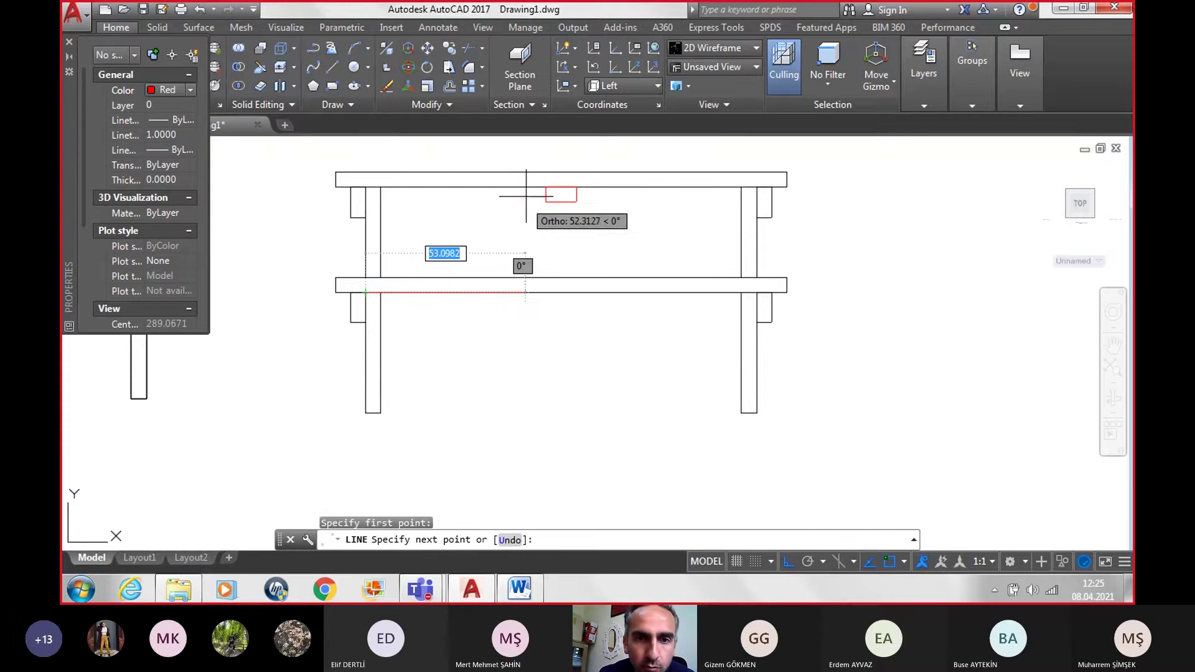
{"action": "left_click", "coordinate": [546, 187]}
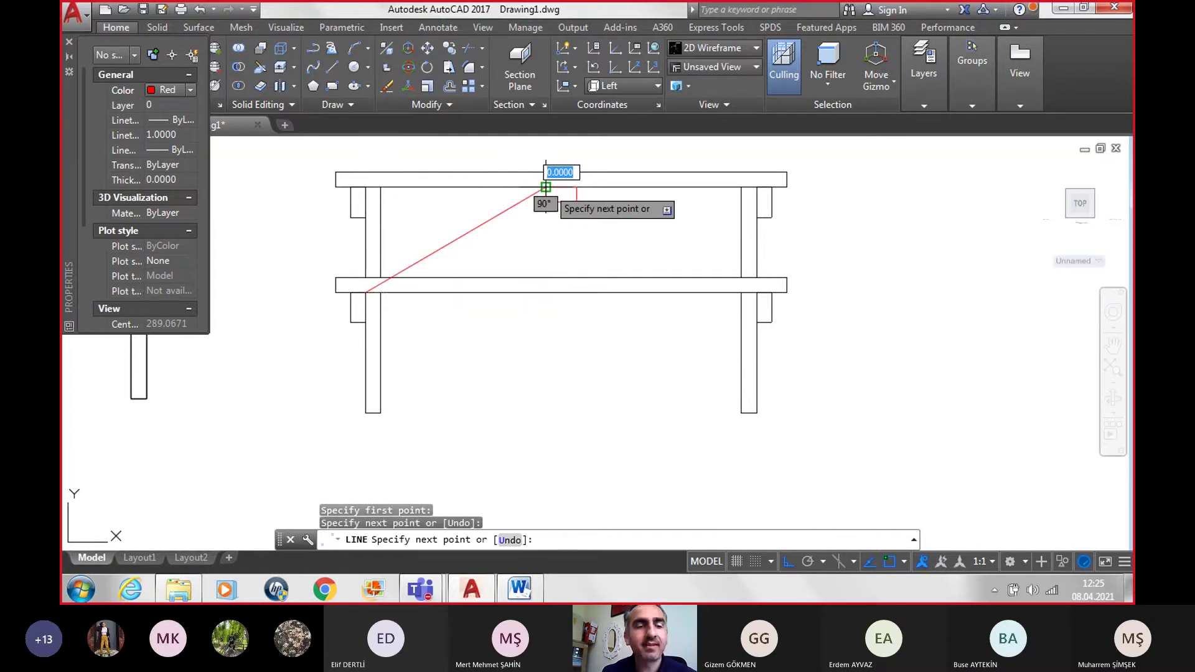
{"action": "key", "text": "Escape"}
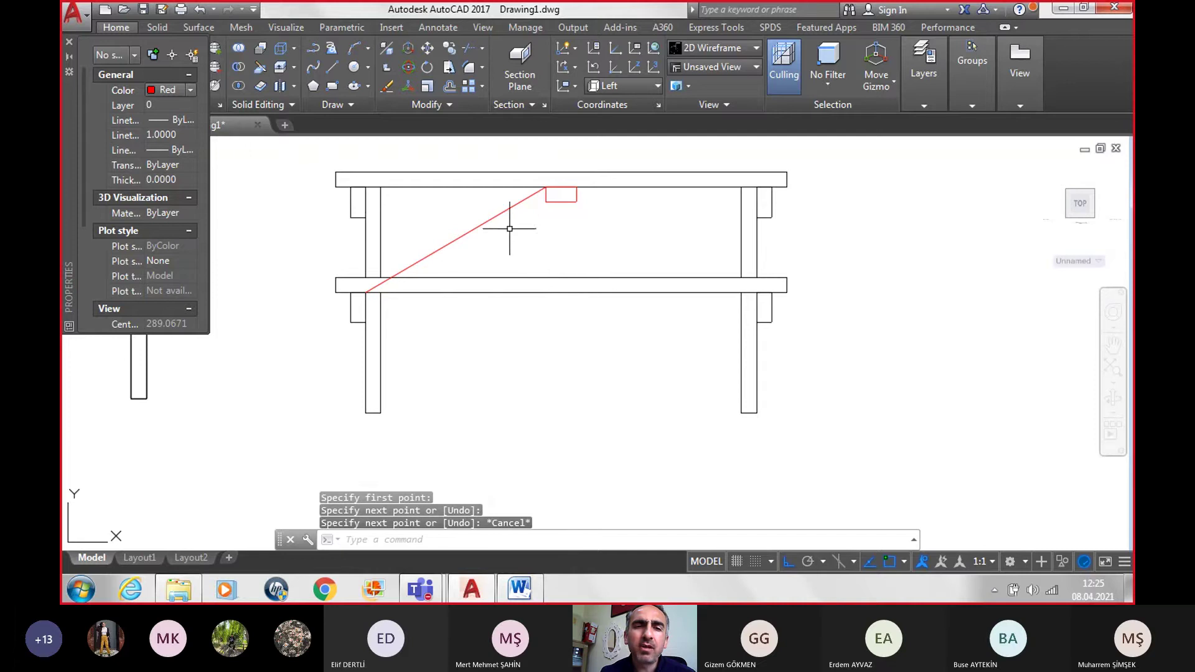
Step: Offset the diagonal line by 10 to its lower side
{"action": "left_click", "coordinate": [471, 229]}
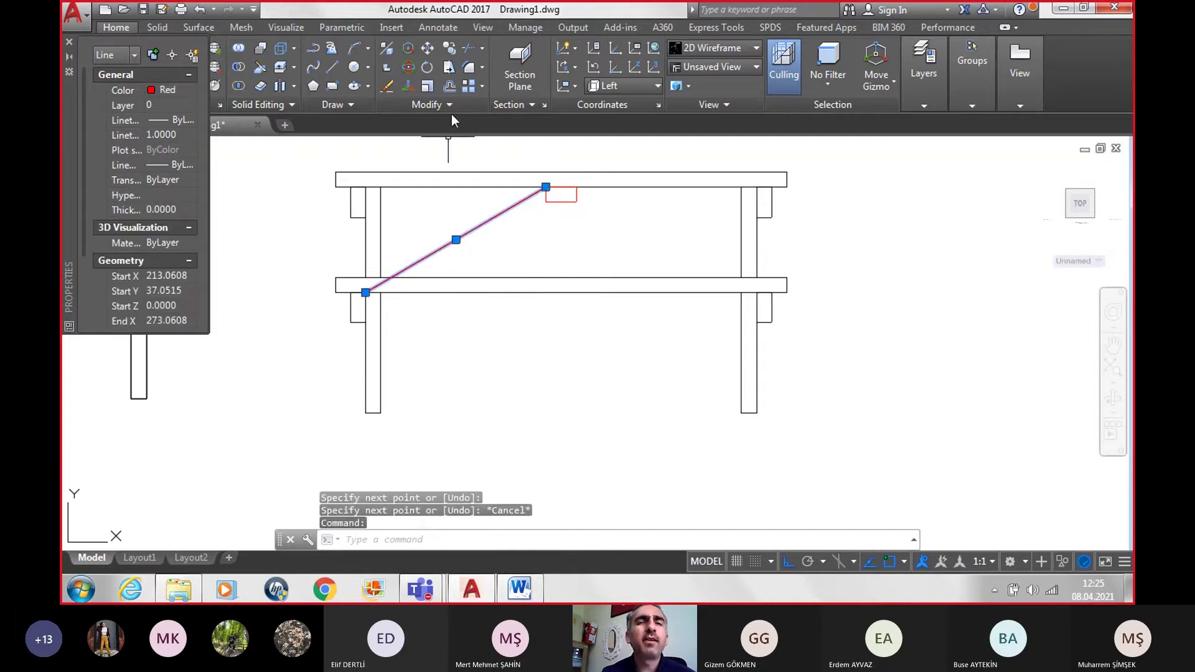
{"action": "left_click", "coordinate": [448, 93]}
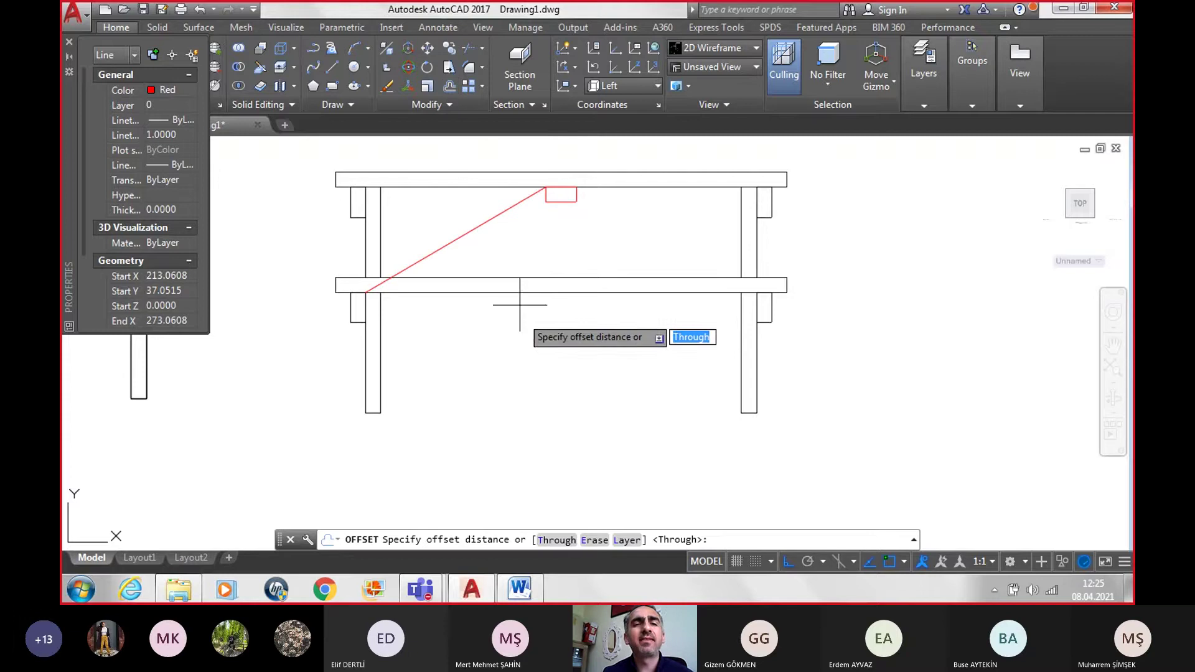
{"action": "type", "text": "10"}
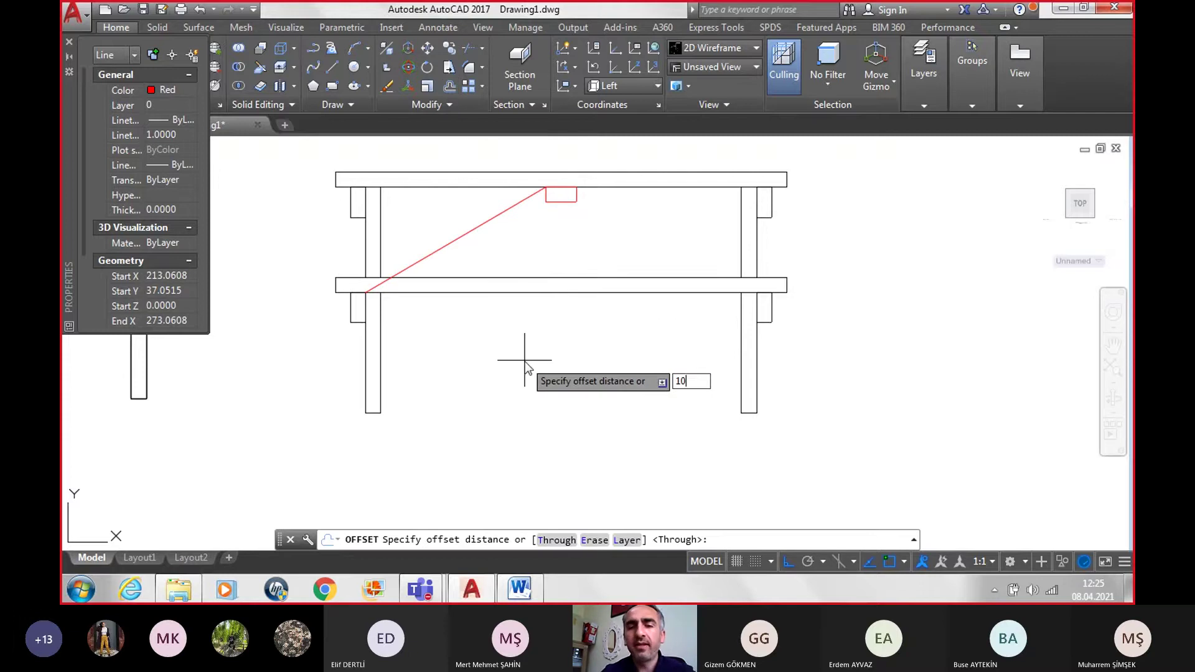
{"action": "key", "text": "Return"}
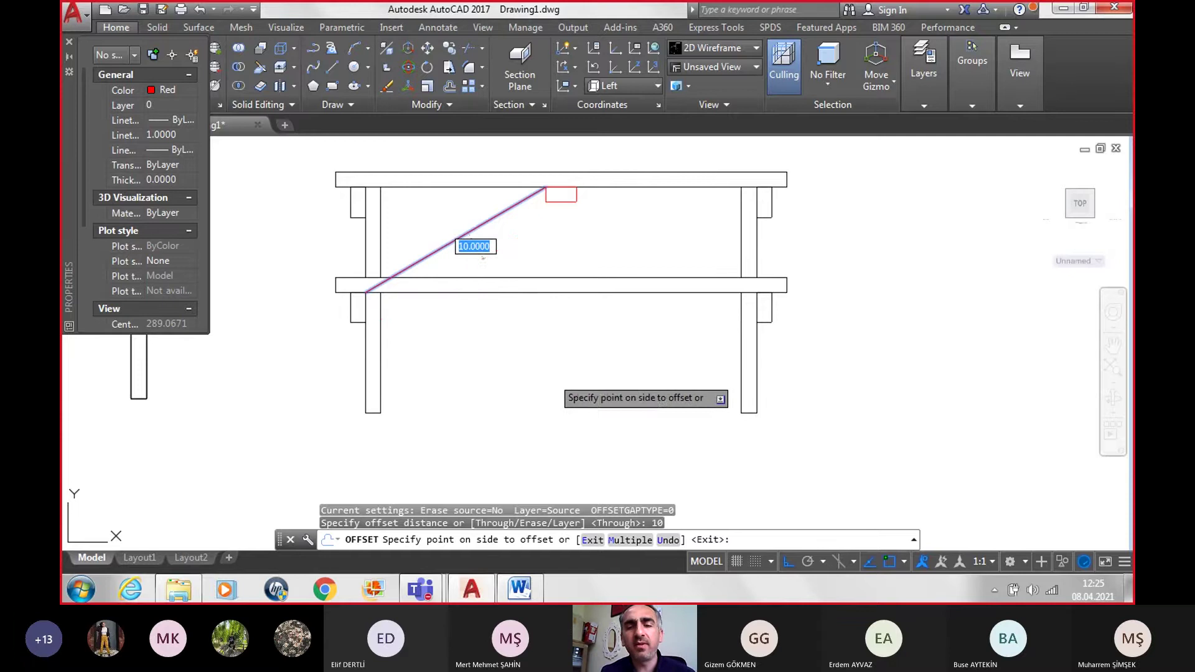
{"action": "left_click", "coordinate": [552, 376]}
{"action": "key", "text": "Return"}
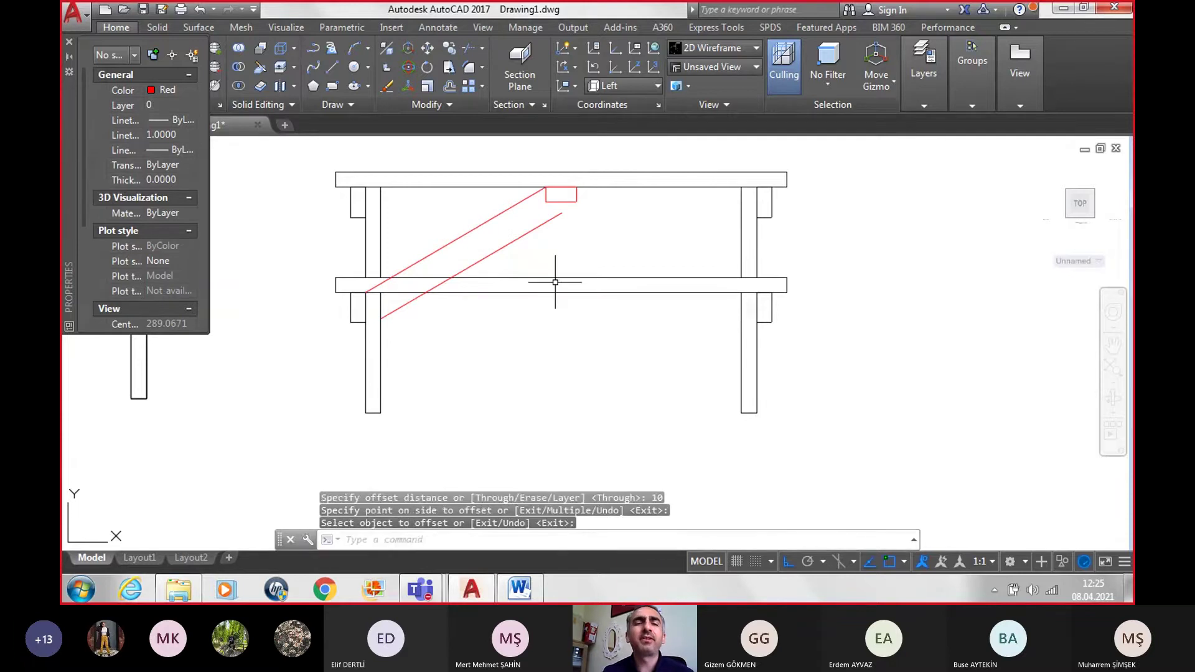
{"action": "scroll", "coordinate": [566, 237], "scroll_direction": "up", "scroll_amount": 4}
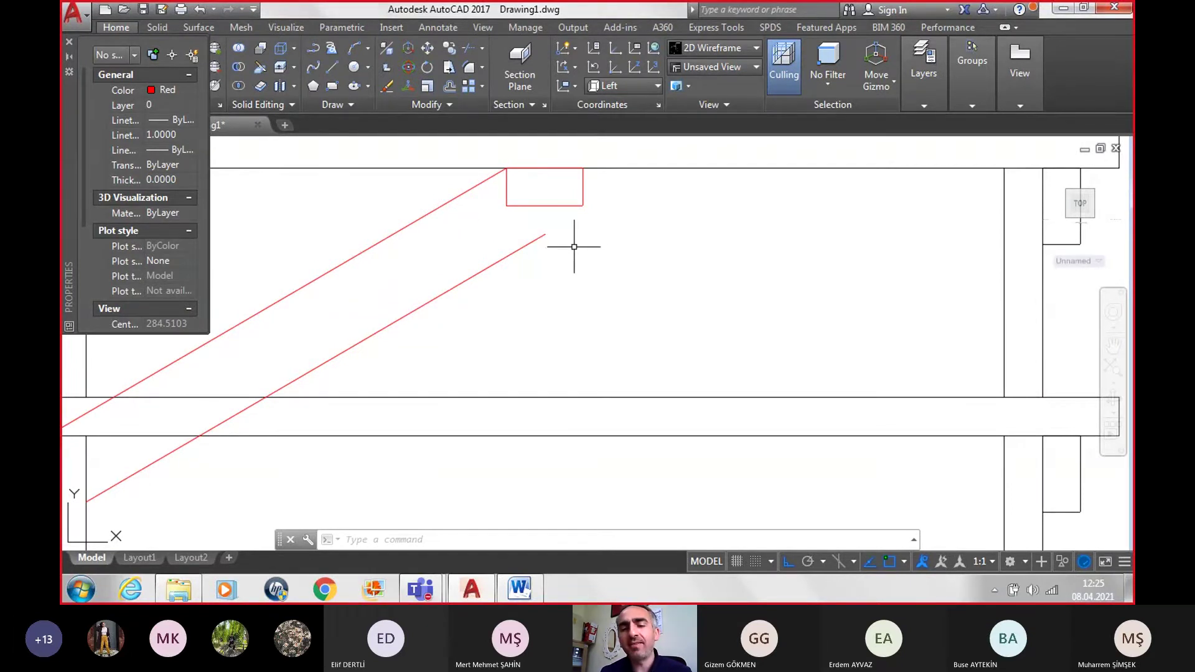
{"action": "type", "text": "PL"}
{"action": "key", "text": "Return"}
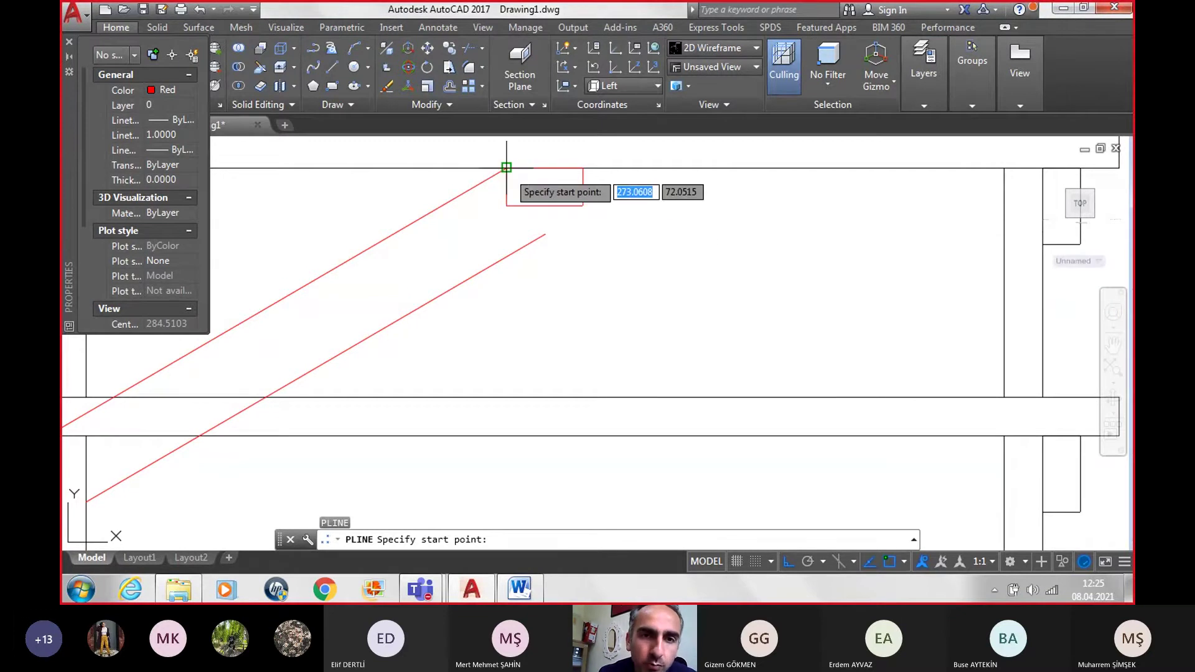
{"action": "left_click", "coordinate": [506, 167]}
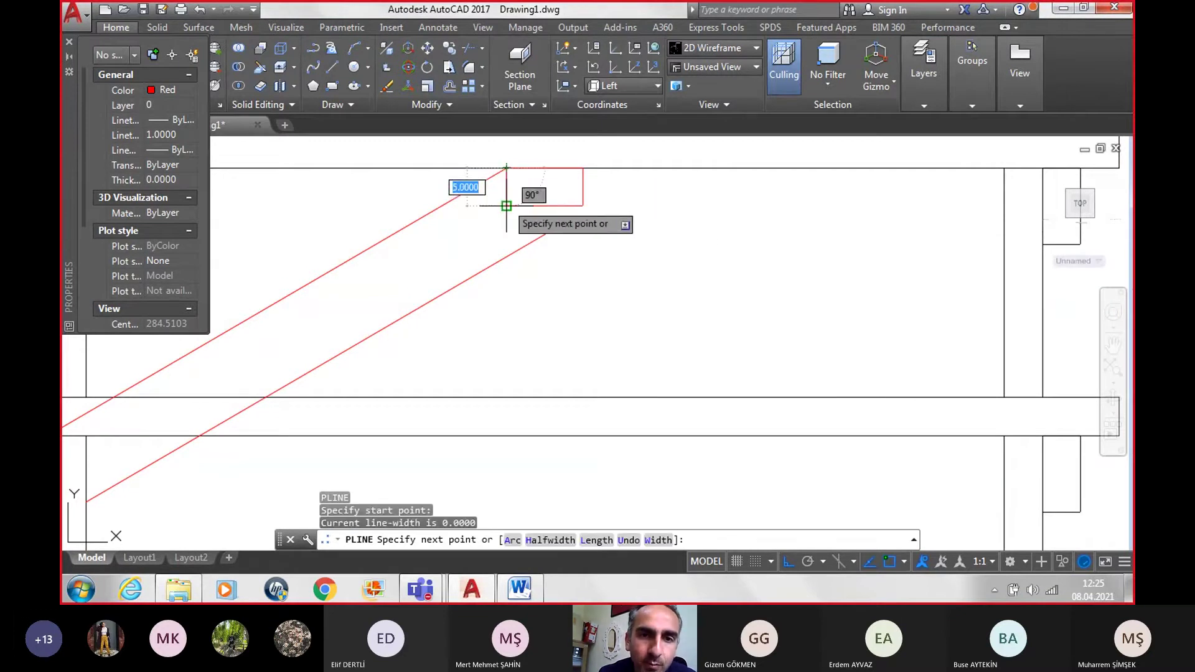
{"action": "left_click", "coordinate": [506, 205]}
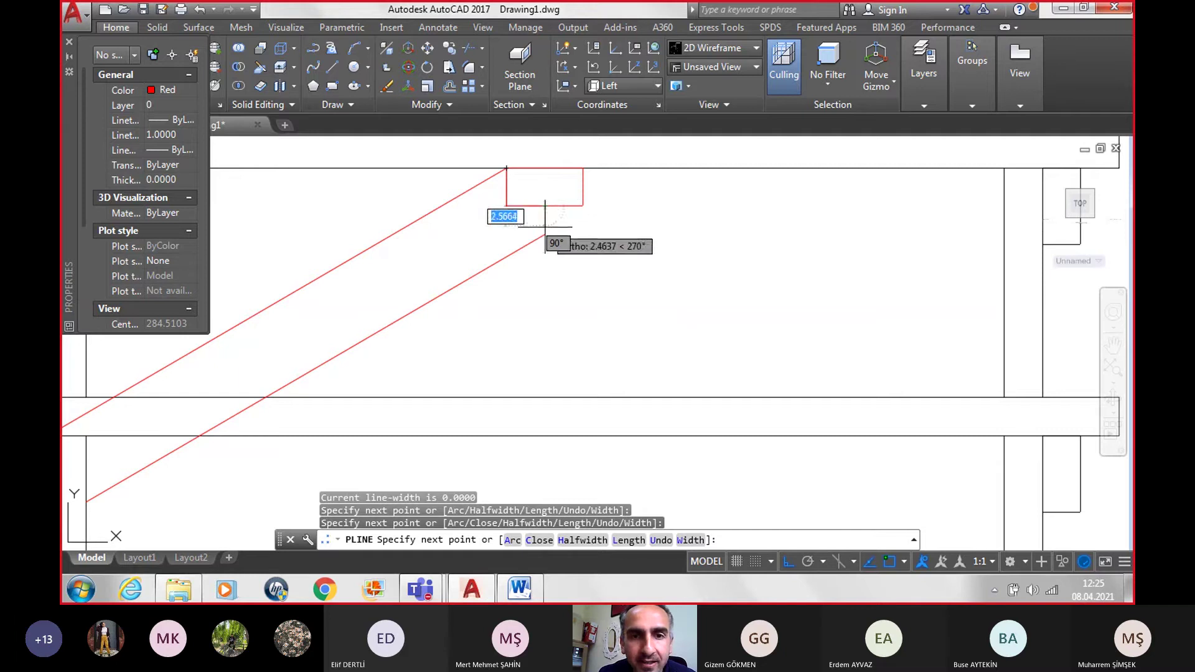
{"action": "left_click", "coordinate": [544, 233]}
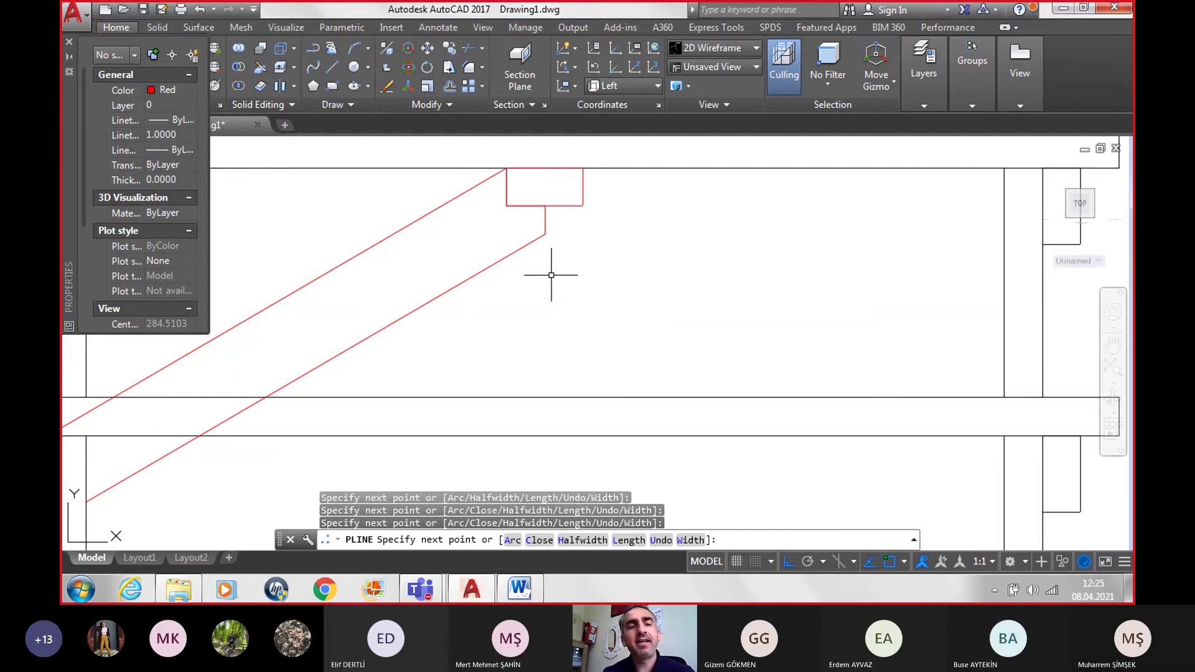
{"action": "key", "text": "Escape"}
{"action": "scroll", "coordinate": [453, 395], "scroll_direction": "down", "scroll_amount": 3}
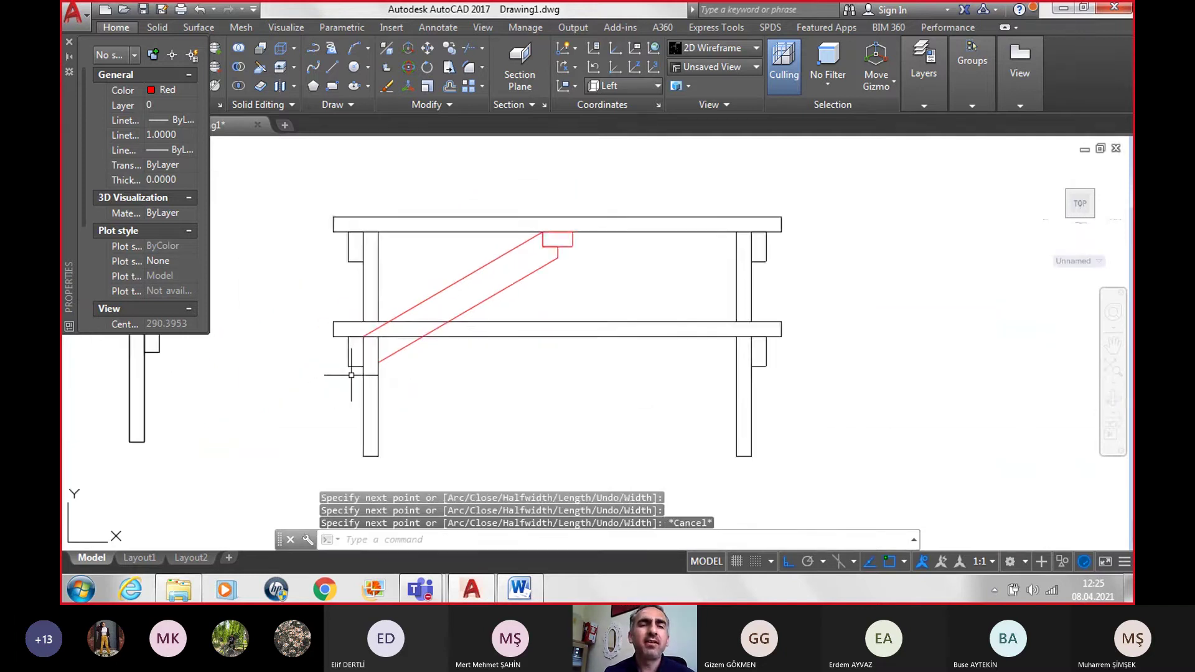
{"action": "scroll", "coordinate": [369, 368], "scroll_direction": "up", "scroll_amount": 1}
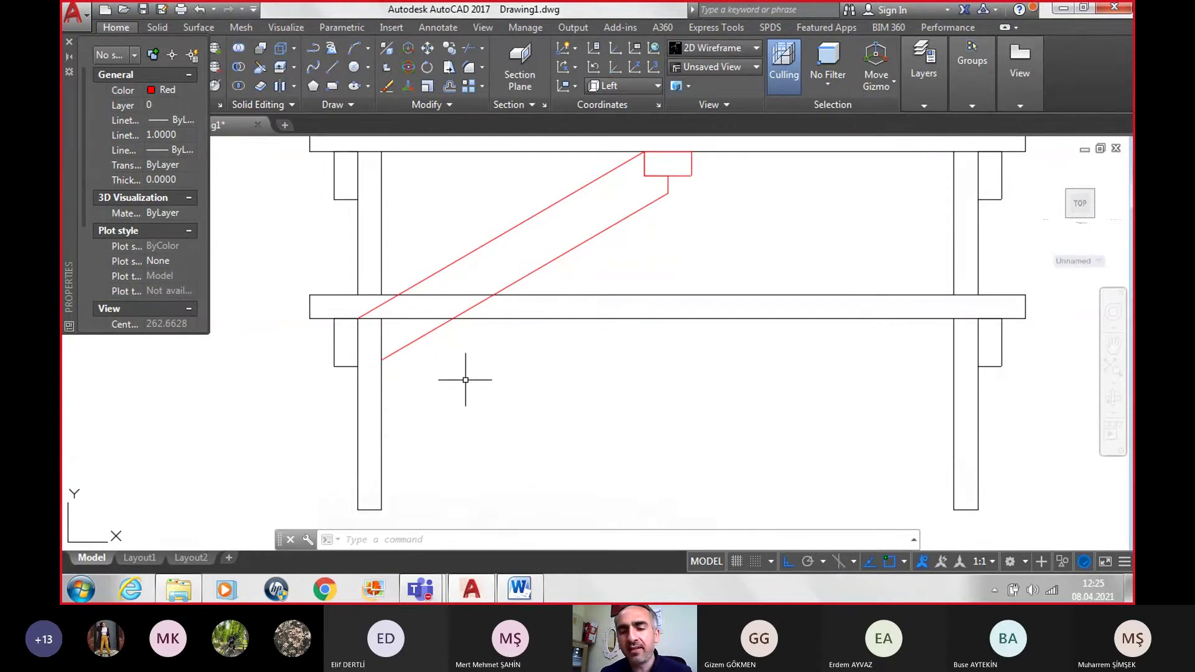
{"action": "type", "text": "PL"}
{"action": "key", "text": "Return"}
{"action": "scroll", "coordinate": [419, 391], "scroll_direction": "up", "scroll_amount": 2}
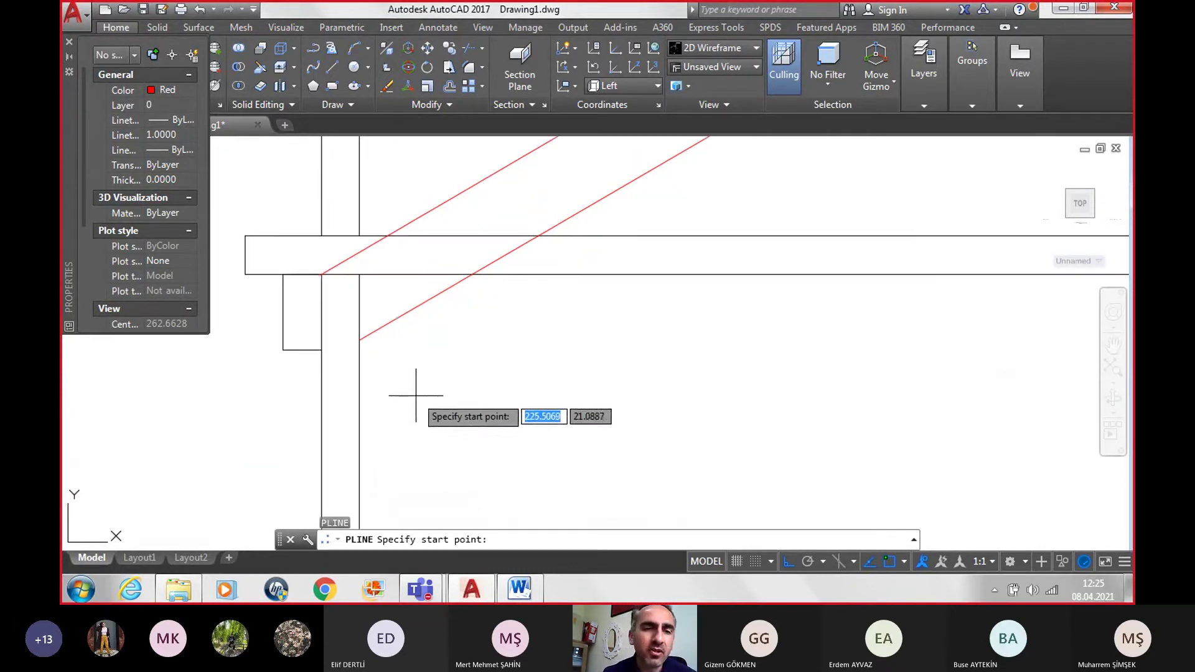
{"action": "left_click", "coordinate": [321, 274]}
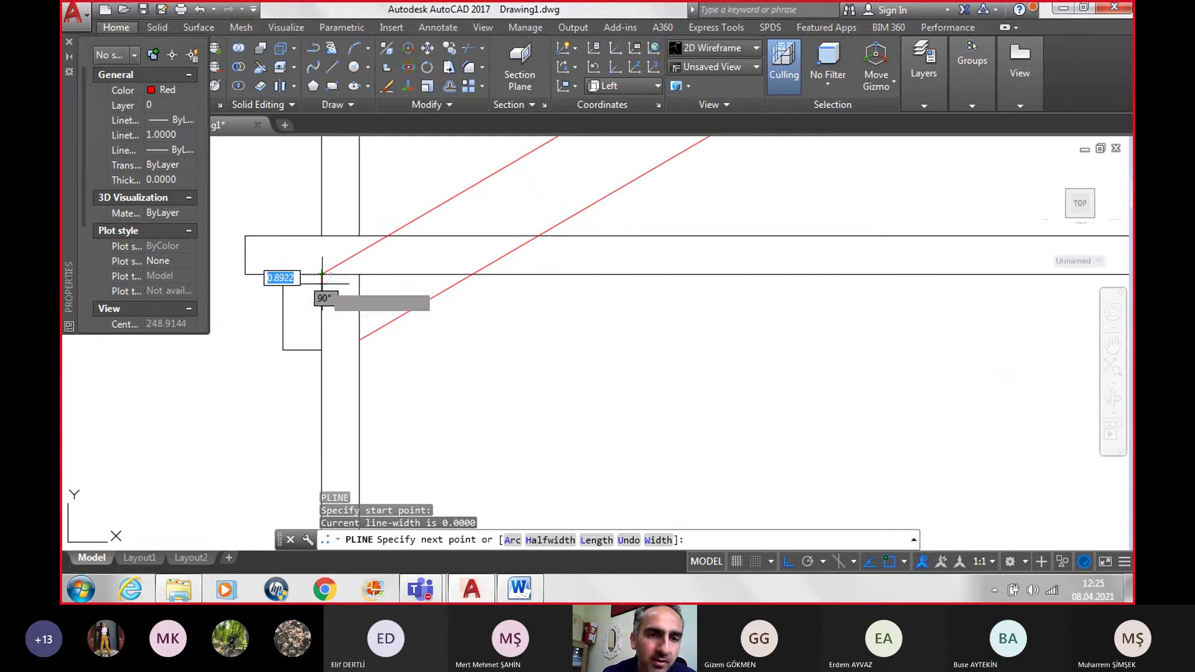
{"action": "left_click", "coordinate": [321, 349]}
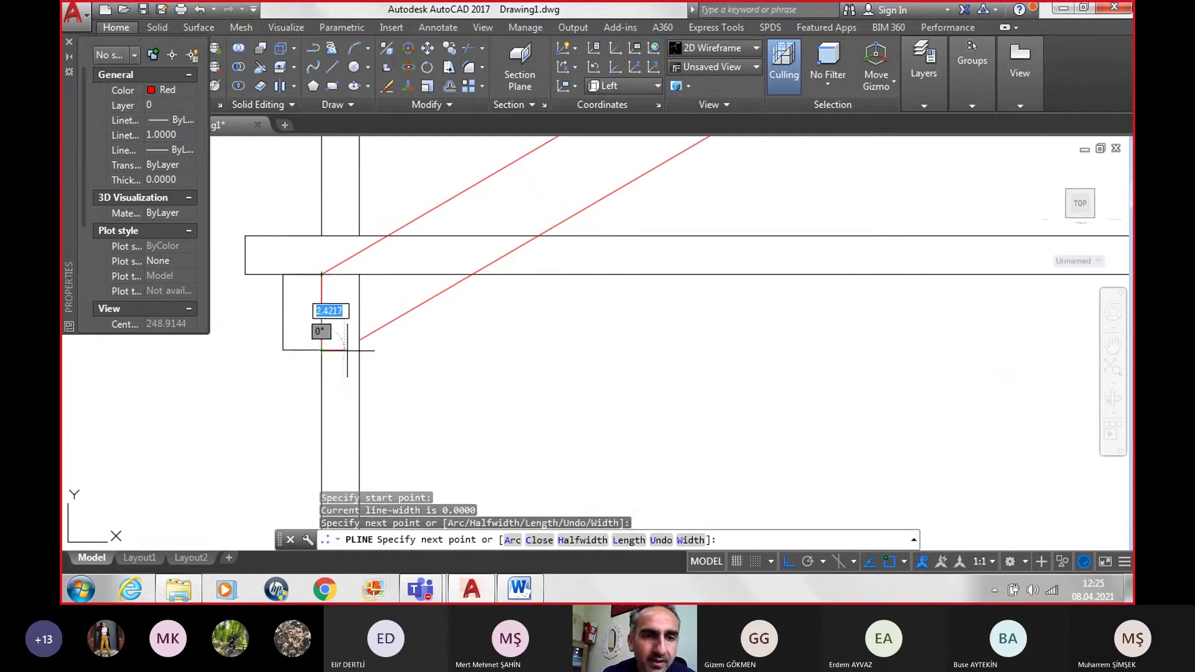
{"action": "scroll", "coordinate": [363, 348], "scroll_direction": "up", "scroll_amount": 1}
{"action": "scroll", "coordinate": [364, 350], "scroll_direction": "up", "scroll_amount": 2}
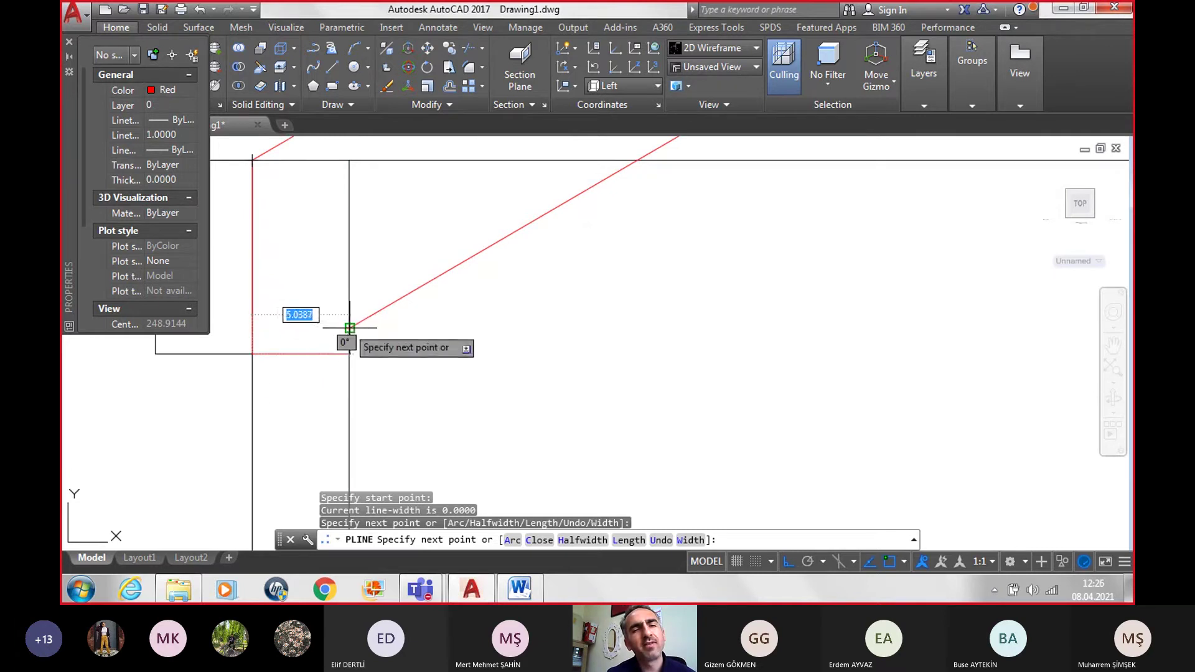
{"action": "left_click", "coordinate": [349, 327]}
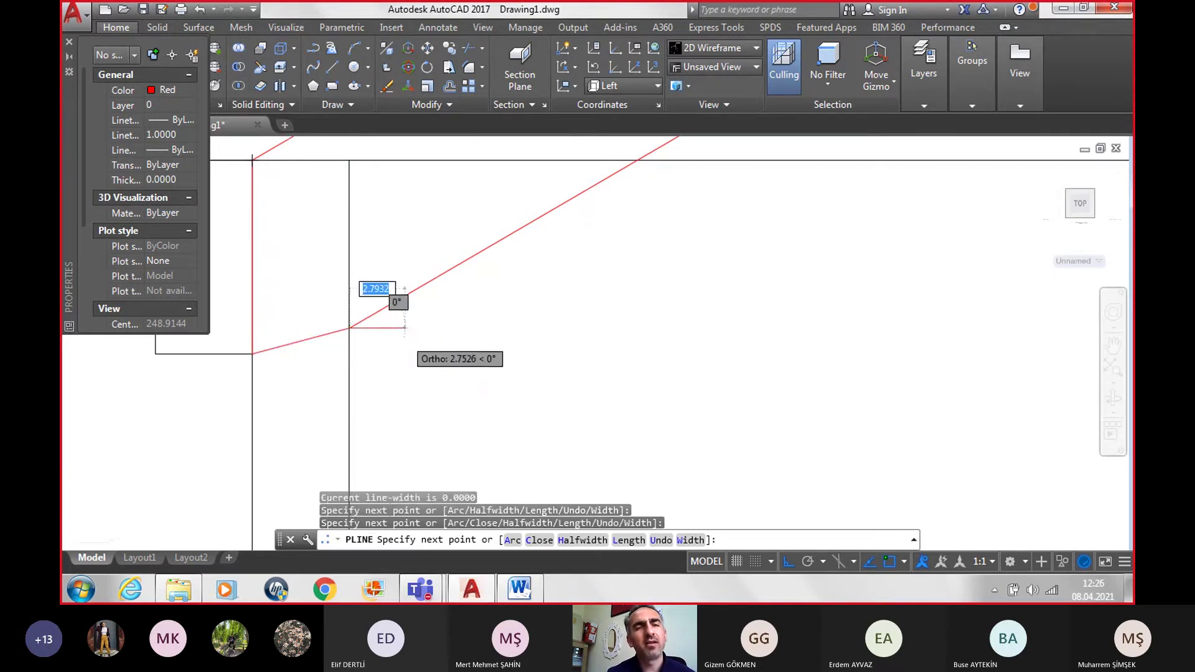
{"action": "scroll", "coordinate": [417, 356], "scroll_direction": "down", "scroll_amount": 3}
{"action": "scroll", "coordinate": [446, 385], "scroll_direction": "down", "scroll_amount": 2}
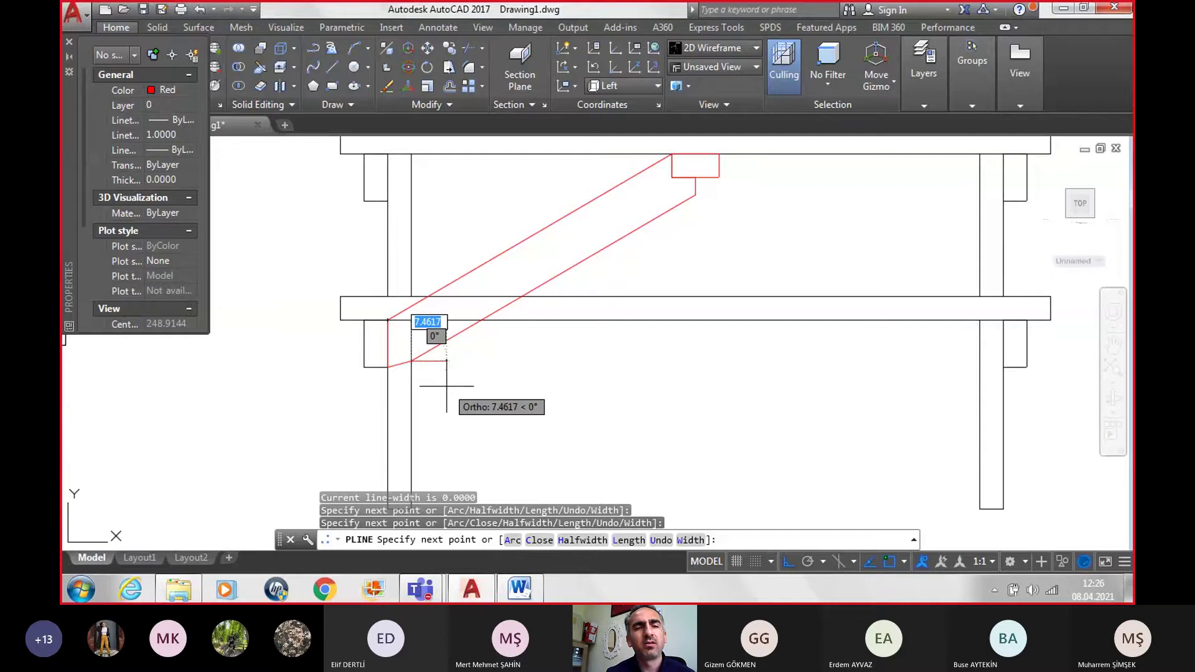
{"action": "key", "text": "Escape"}
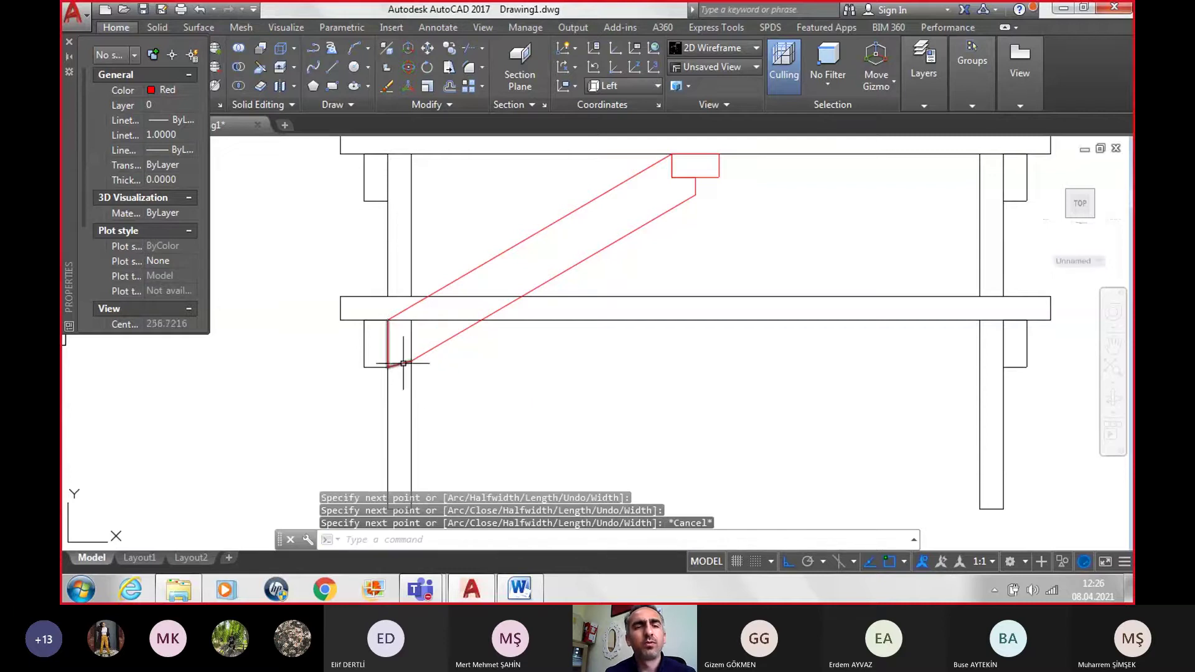
{"action": "left_click", "coordinate": [403, 363]}
Step: Delete the short polyline and stretch the lower brace line's end to the leg edge
{"action": "key", "text": "Delete"}
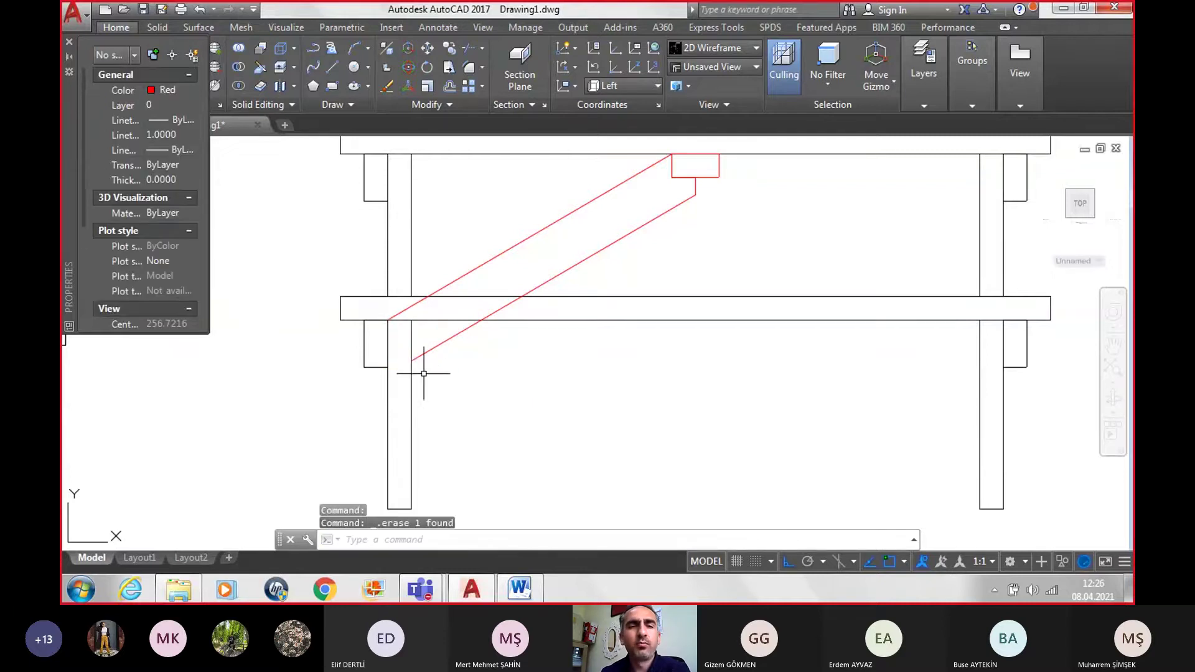
{"action": "left_click", "coordinate": [422, 353]}
{"action": "scroll", "coordinate": [427, 375], "scroll_direction": "up", "scroll_amount": 2}
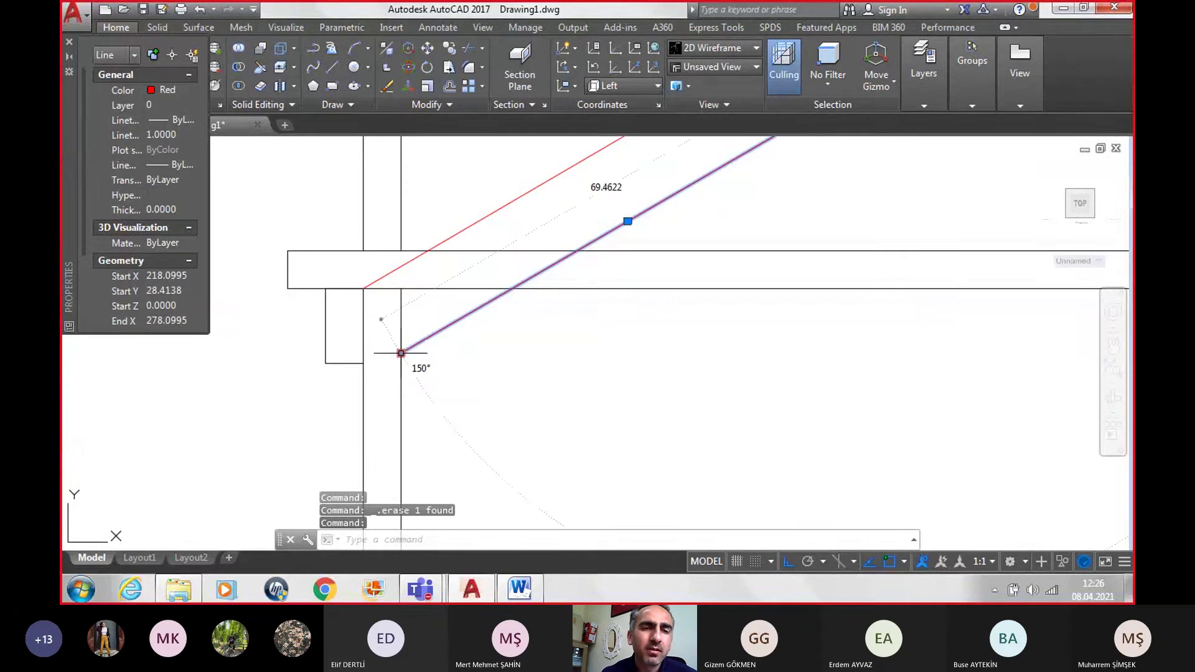
{"action": "left_click", "coordinate": [401, 353]}
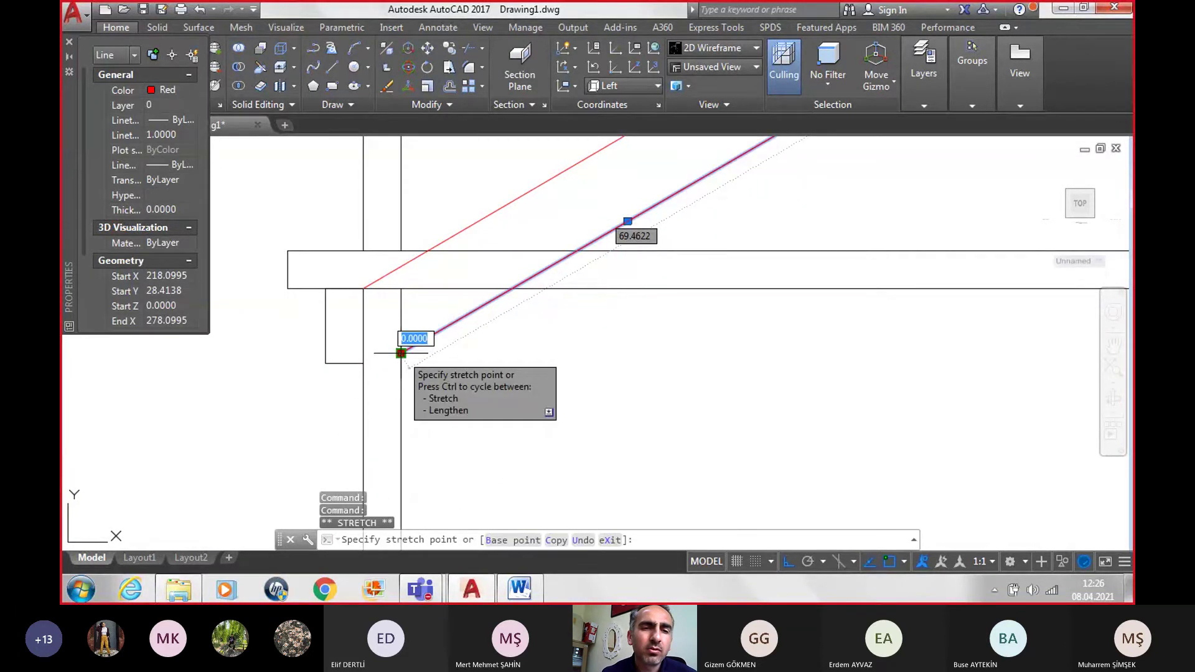
{"action": "left_click", "coordinate": [786, 563]}
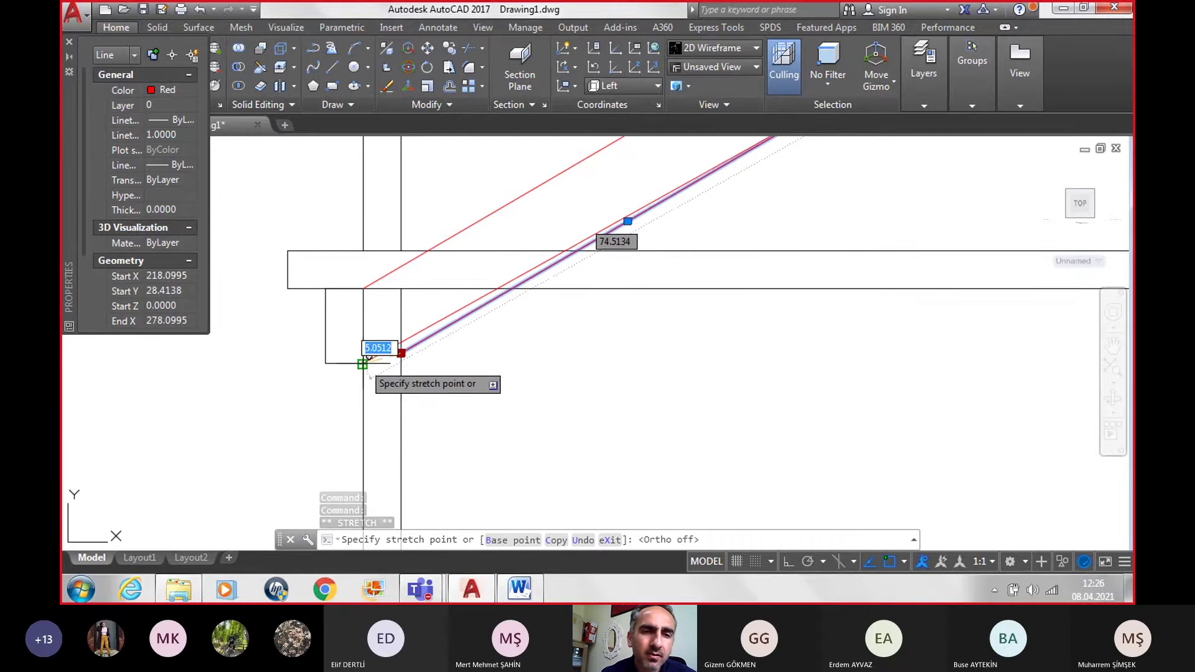
{"action": "scroll", "coordinate": [362, 374], "scroll_direction": "up", "scroll_amount": 3}
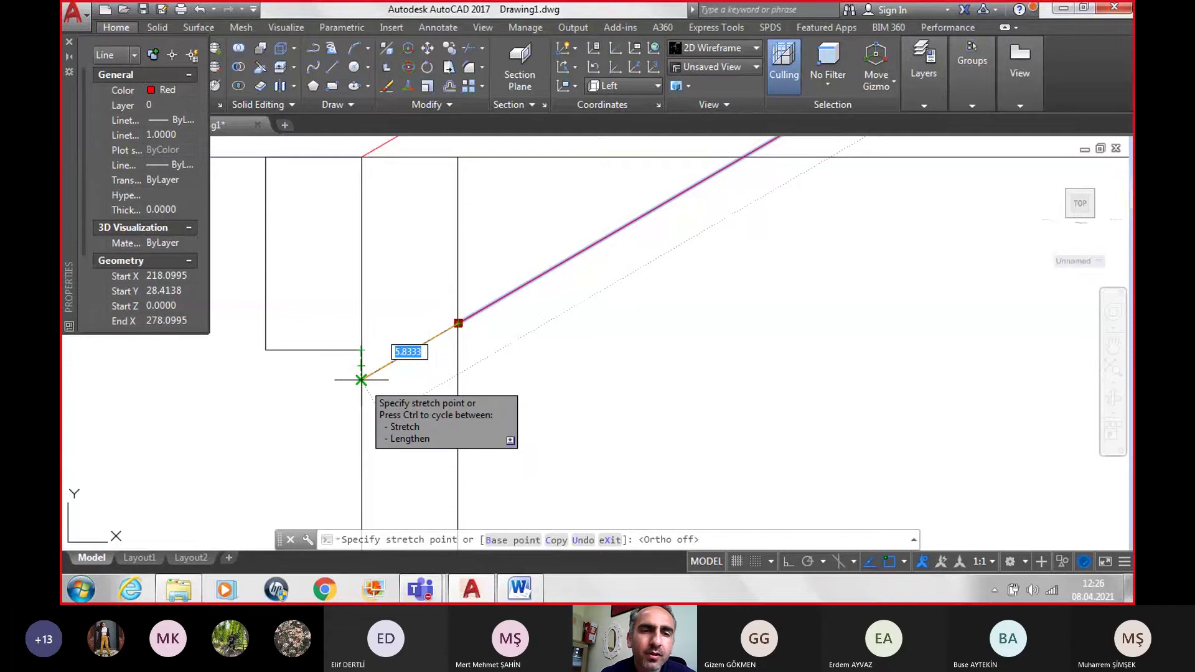
{"action": "left_click", "coordinate": [361, 379]}
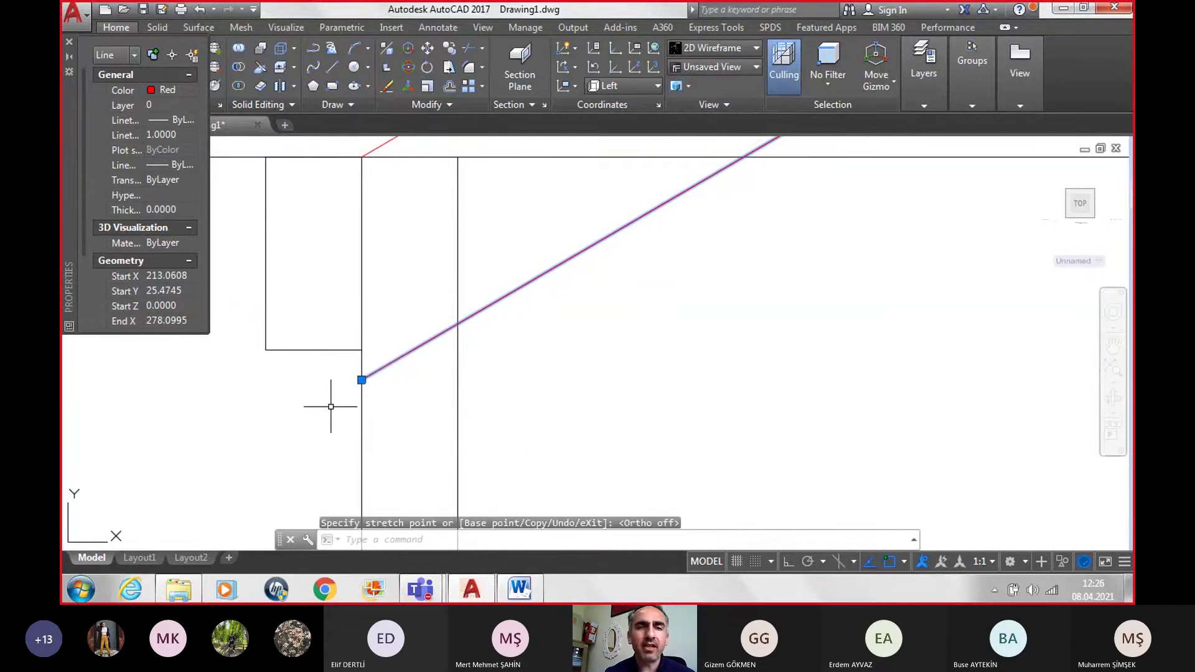
{"action": "scroll", "coordinate": [336, 406], "scroll_direction": "down", "scroll_amount": 8}
{"action": "scroll", "coordinate": [354, 406], "scroll_direction": "up", "scroll_amount": 4}
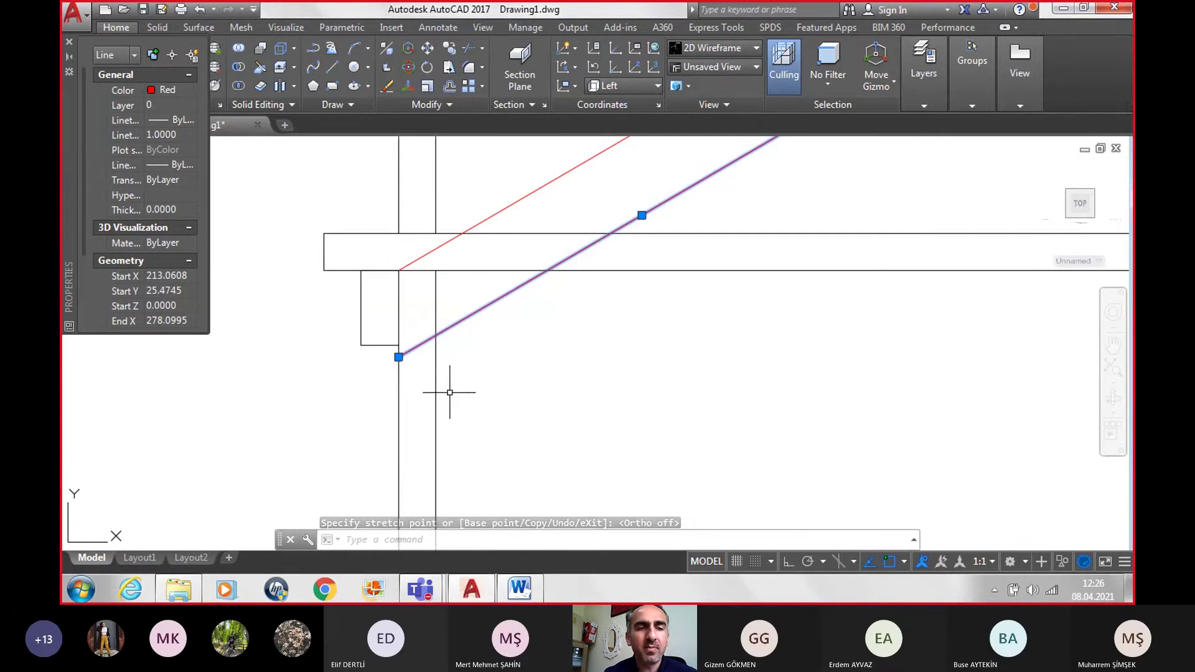
{"action": "key", "text": "Escape"}
Step: Draw a vertical line closing the brace's end along the leg
{"action": "key", "text": "Return"}
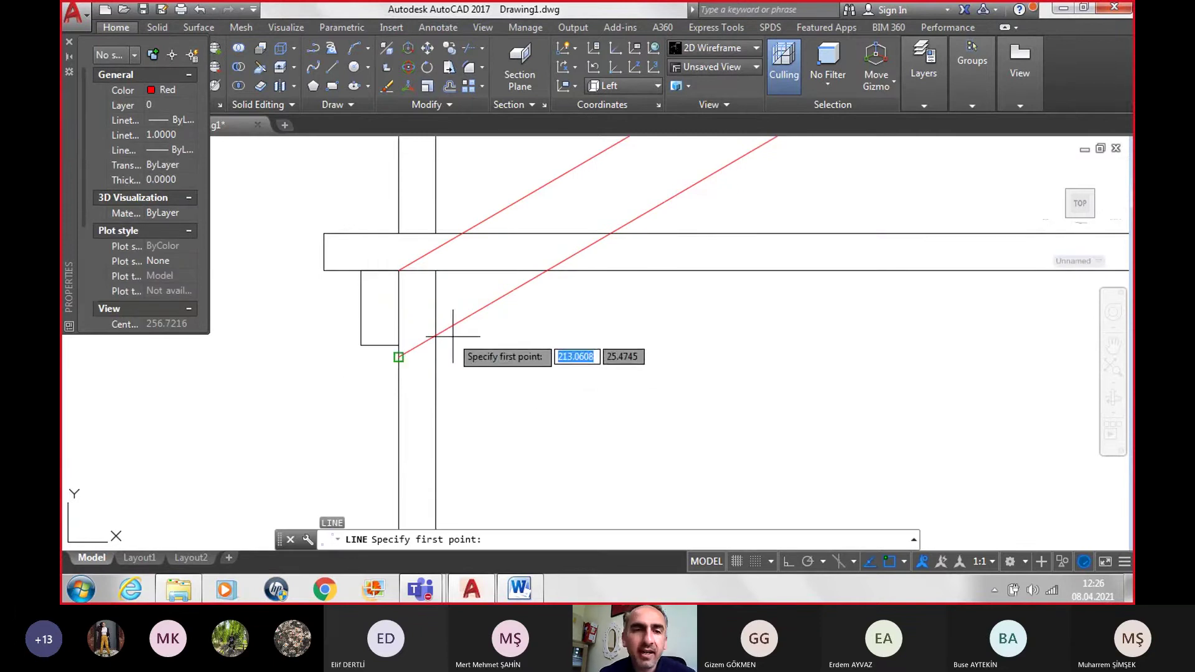
{"action": "left_click", "coordinate": [399, 270]}
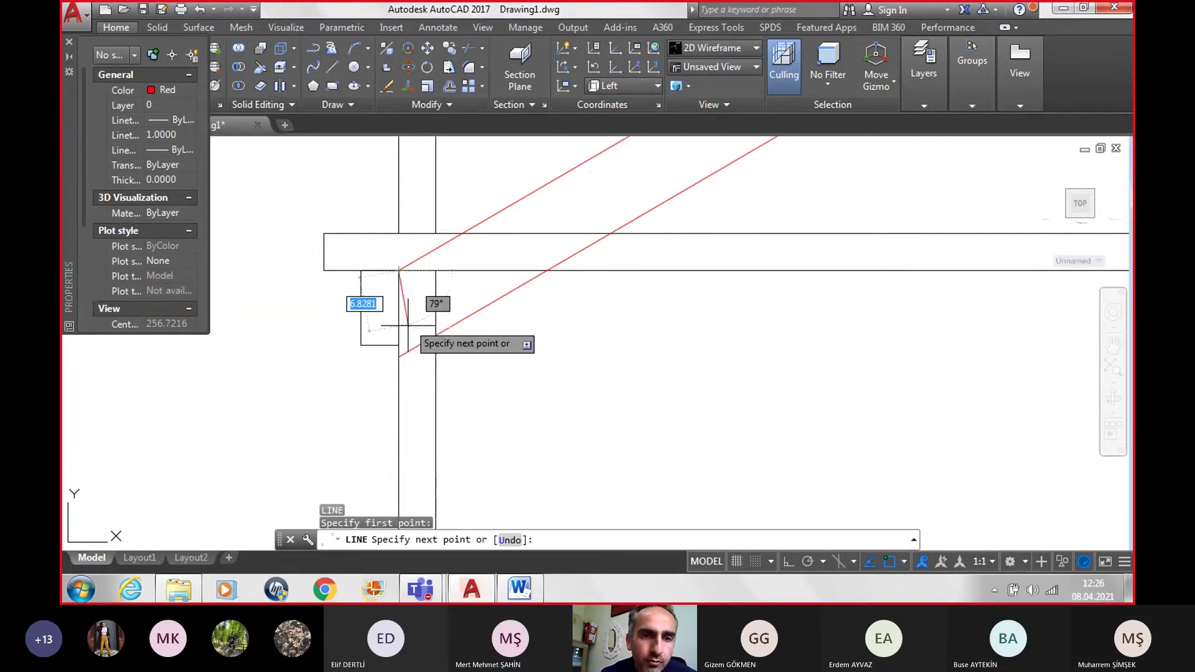
{"action": "left_click", "coordinate": [399, 357]}
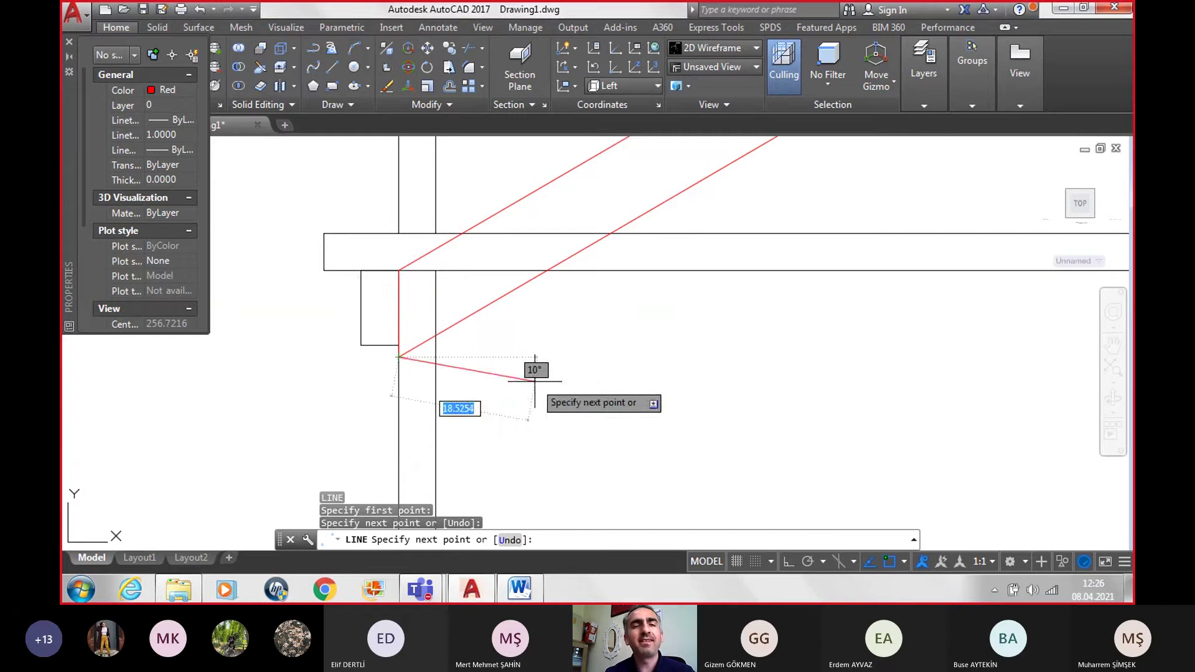
{"action": "key", "text": "Escape"}
{"action": "scroll", "coordinate": [535, 381], "scroll_direction": "down", "scroll_amount": 3}
{"action": "scroll", "coordinate": [662, 299], "scroll_direction": "down", "scroll_amount": 2}
{"action": "scroll", "coordinate": [692, 261], "scroll_direction": "up", "scroll_amount": 3}
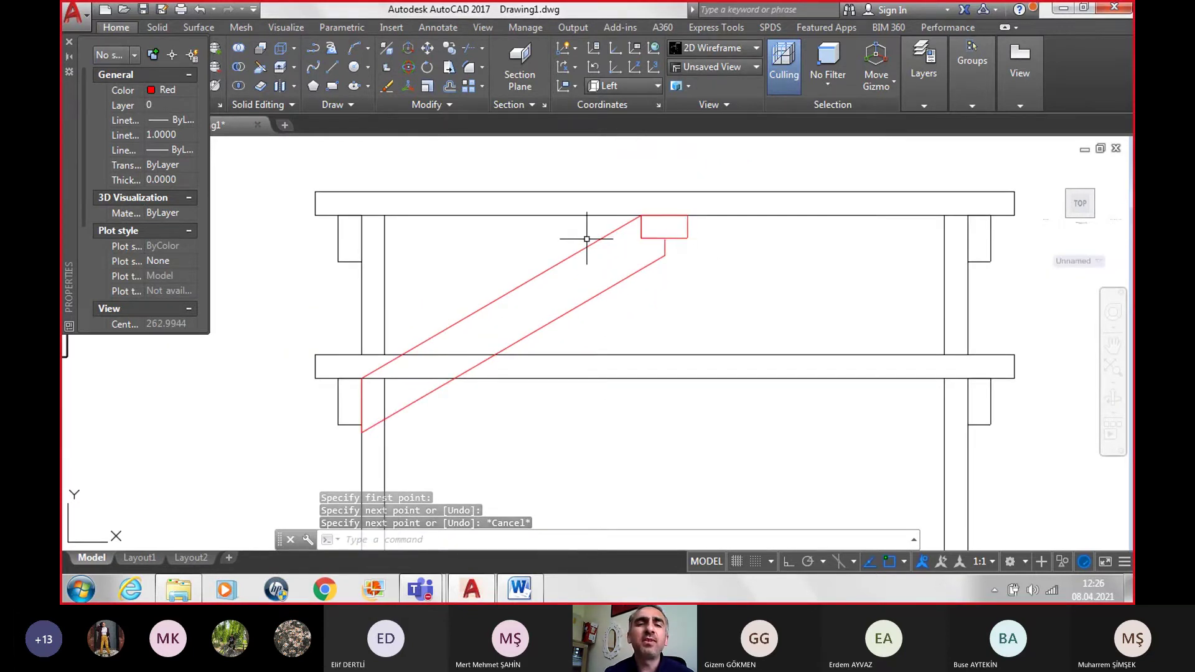
Step: Close Properties and make one region from the two diagonals, the notch outline and the vertical edge
{"action": "left_click", "coordinate": [69, 41]}
{"action": "left_click", "coordinate": [350, 106]}
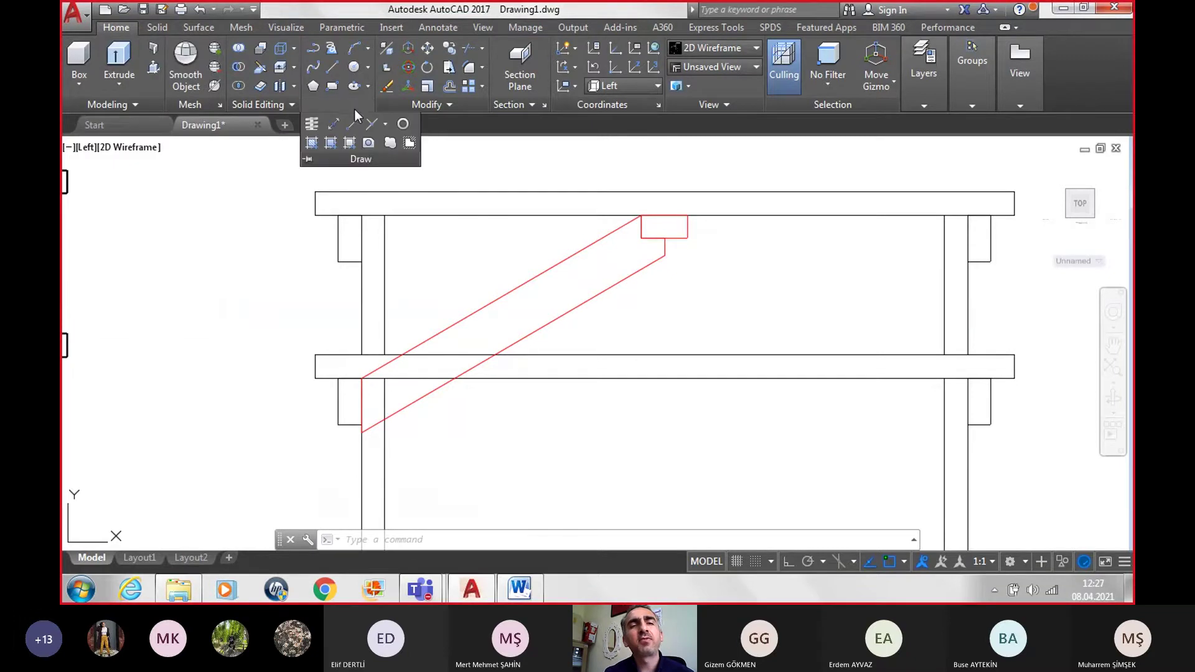
{"action": "left_click", "coordinate": [368, 143]}
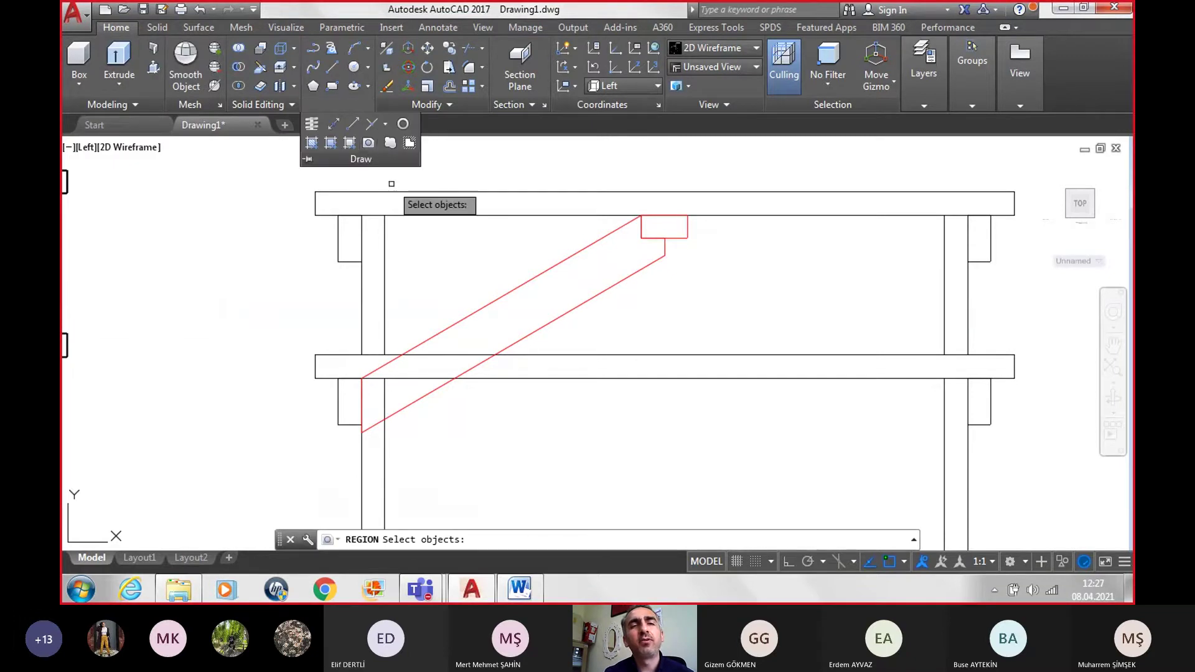
{"action": "left_click", "coordinate": [594, 246]}
{"action": "left_click", "coordinate": [664, 249]}
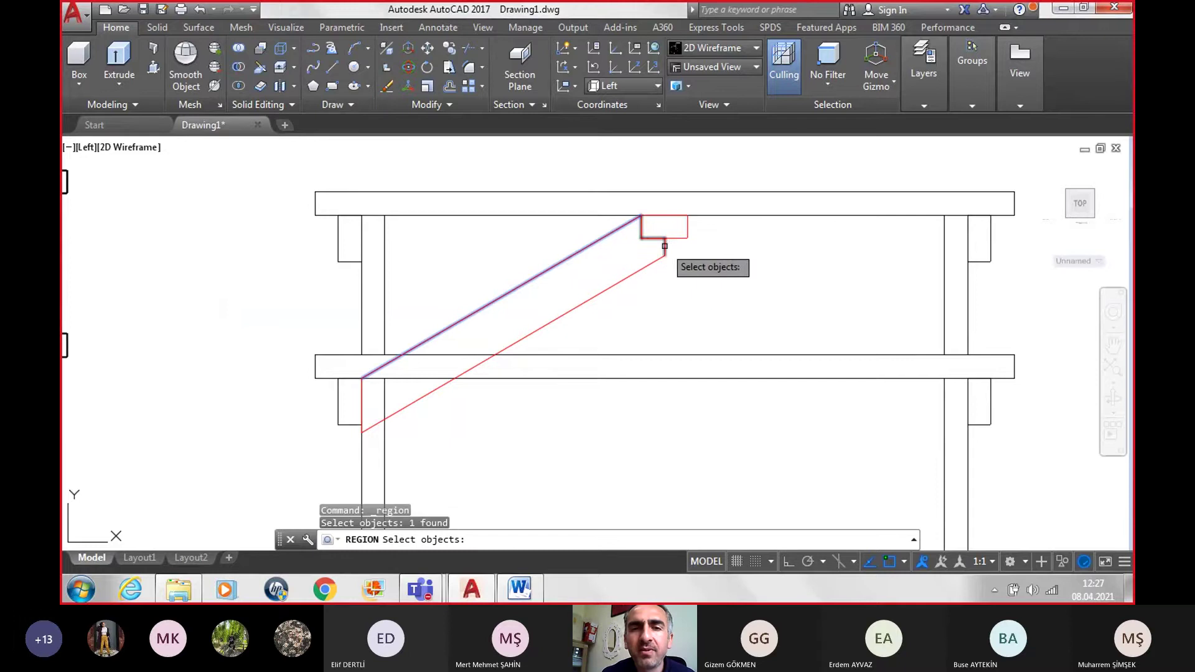
{"action": "left_click", "coordinate": [647, 266]}
{"action": "scroll", "coordinate": [331, 464], "scroll_direction": "up", "scroll_amount": 2}
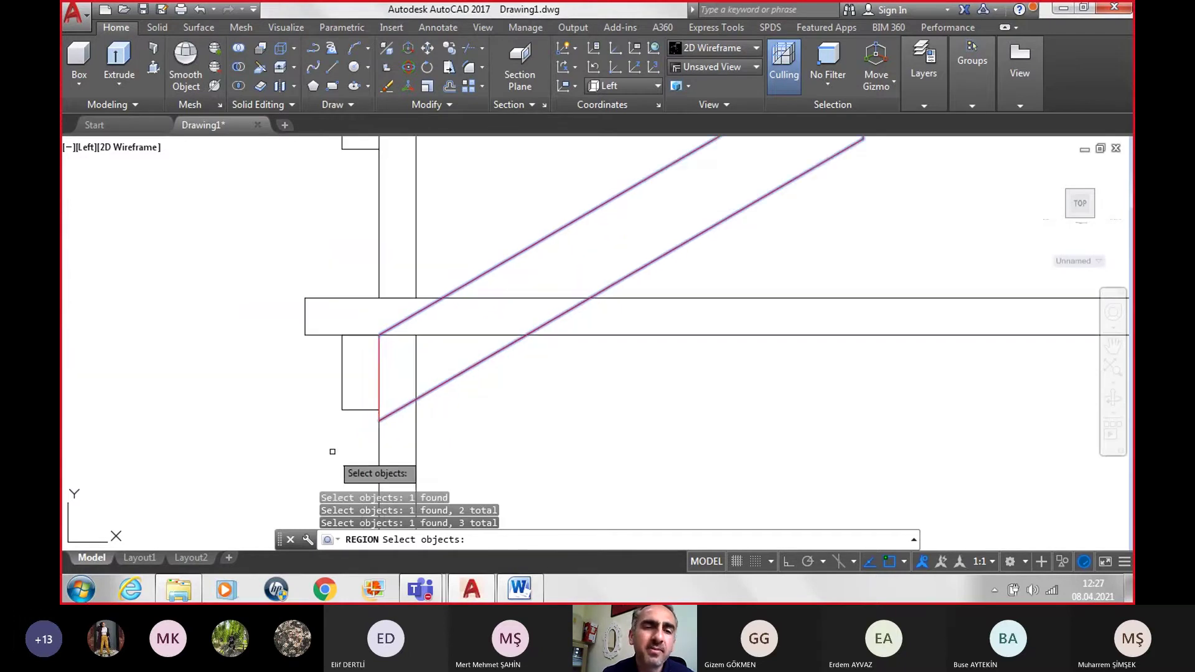
{"action": "left_click", "coordinate": [380, 376]}
{"action": "scroll", "coordinate": [560, 386], "scroll_direction": "down", "scroll_amount": 2}
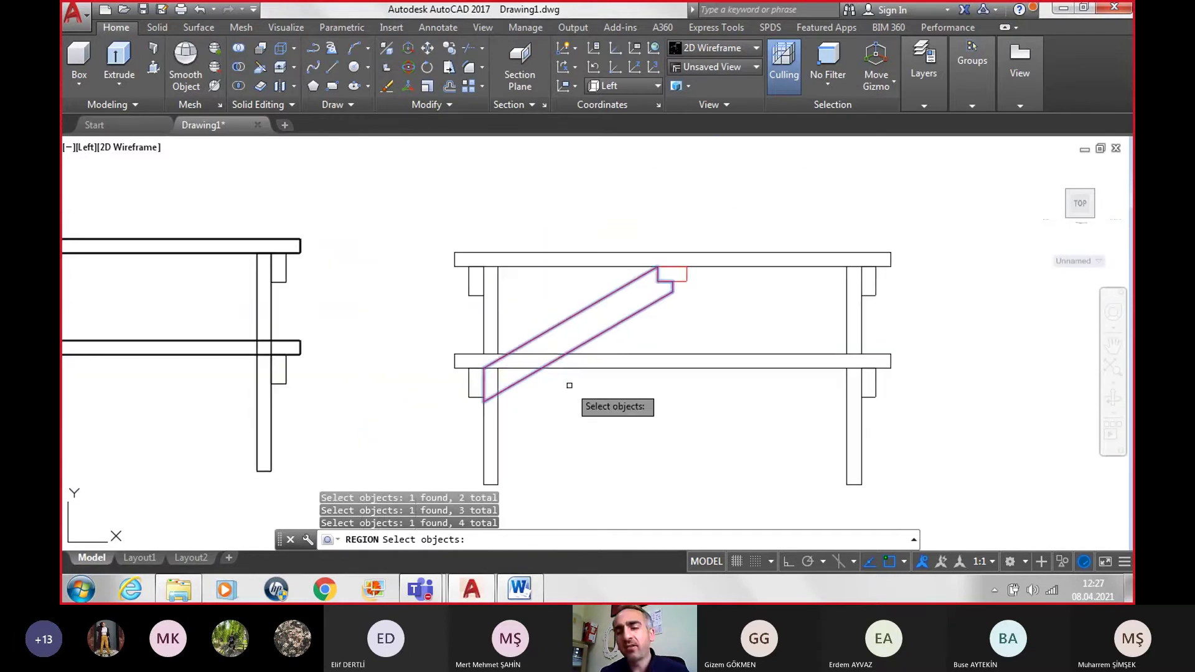
{"action": "key", "text": "Return"}
{"action": "left_click", "coordinate": [596, 340]}
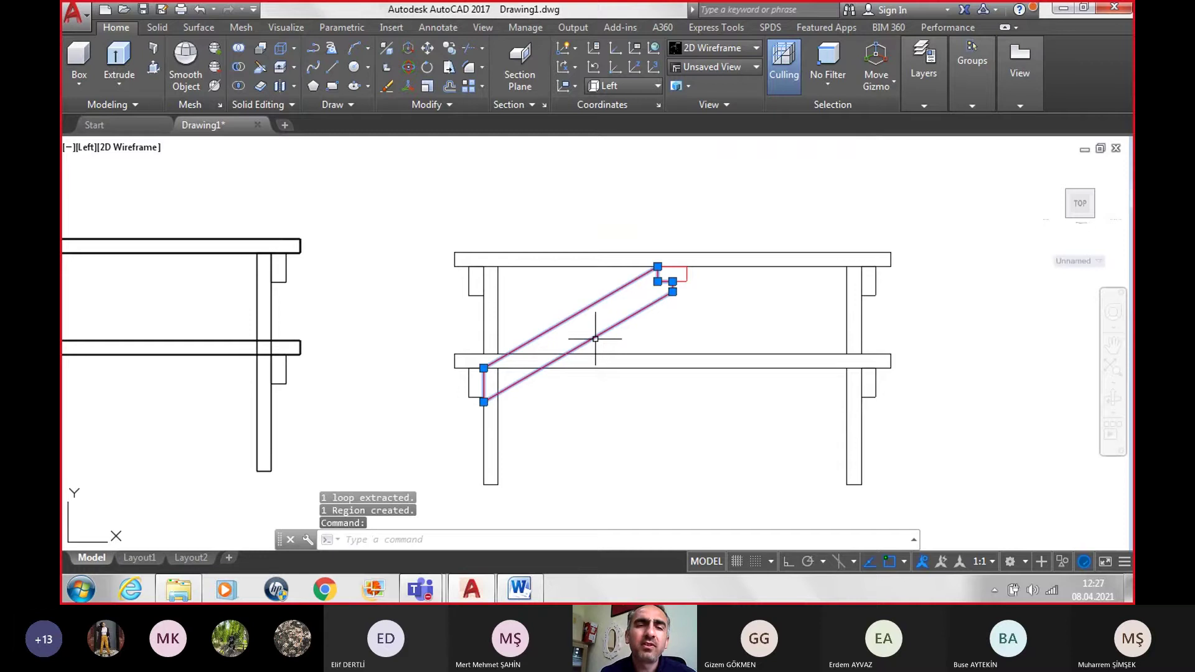
{"action": "key", "text": "Escape"}
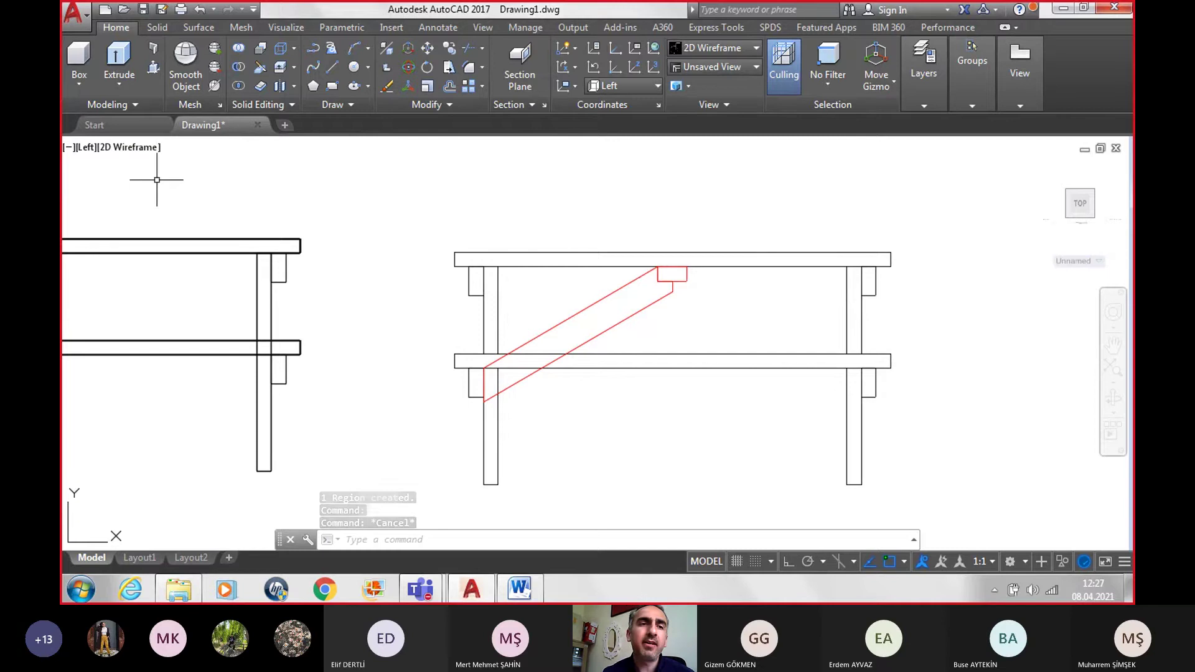
Step: Mirror the brace region about a vertical line through its top corner, keeping the original
{"action": "left_click", "coordinate": [647, 305]}
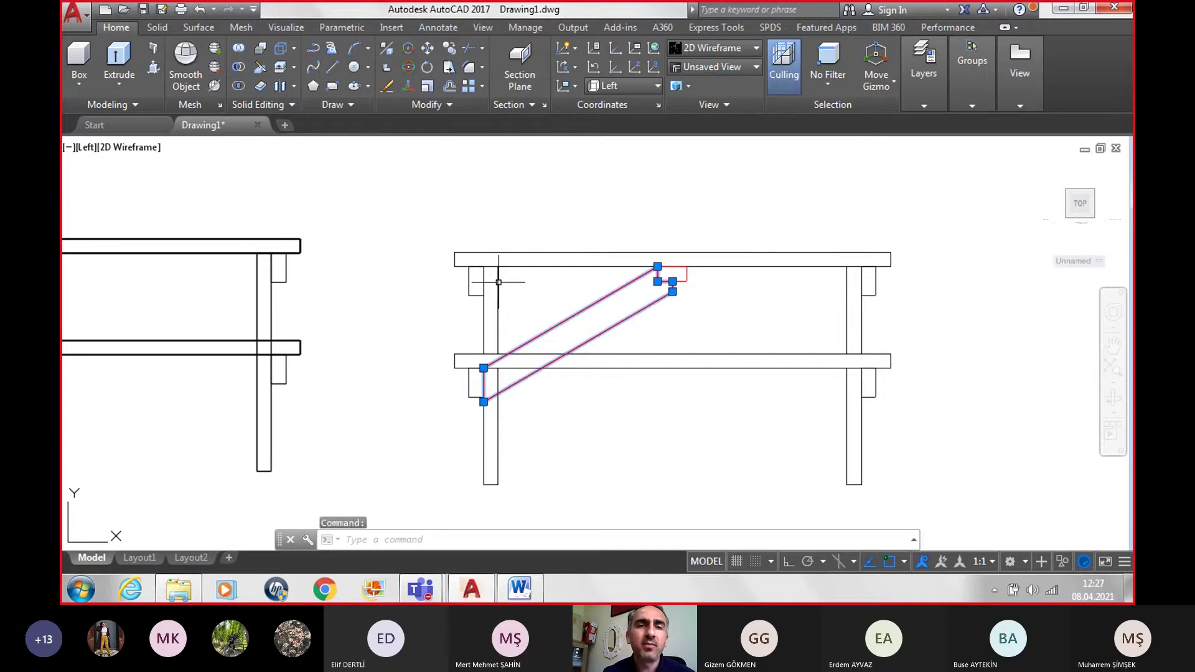
{"action": "left_click", "coordinate": [431, 109]}
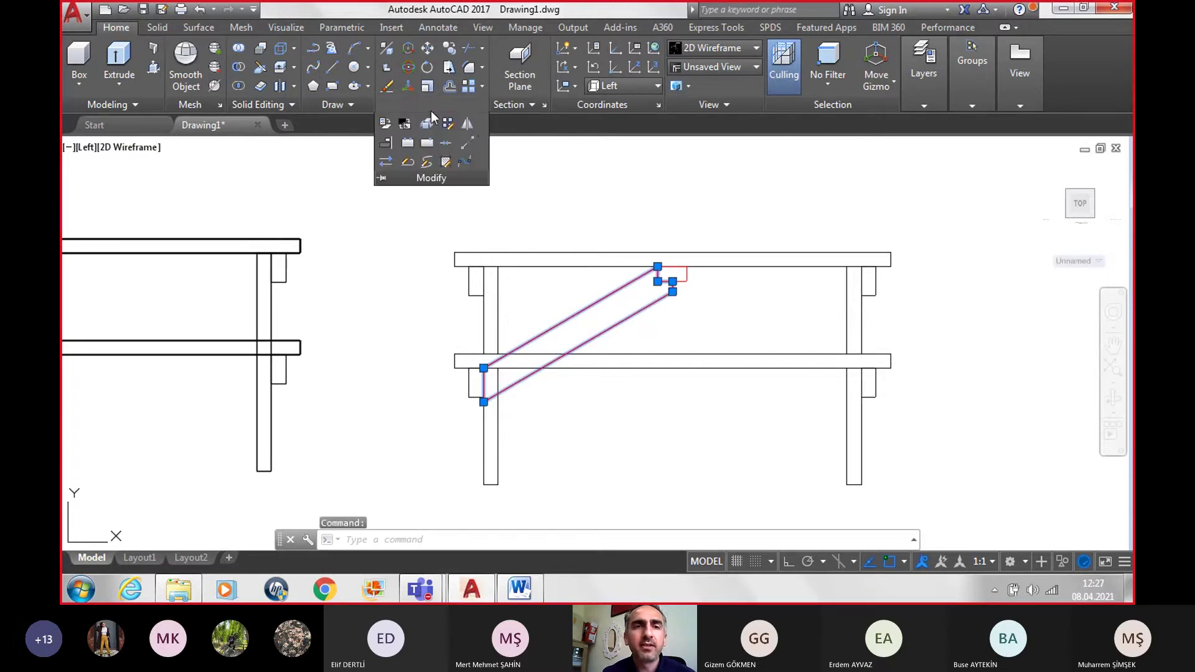
{"action": "left_click", "coordinate": [468, 125]}
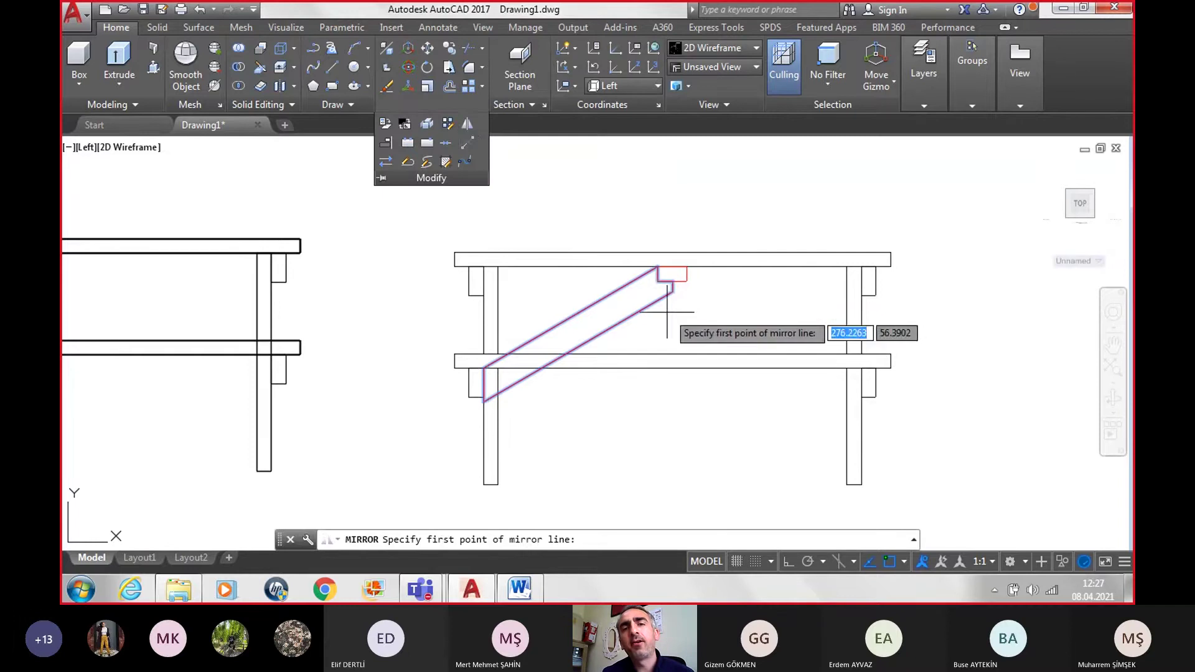
{"action": "left_click", "coordinate": [672, 281]}
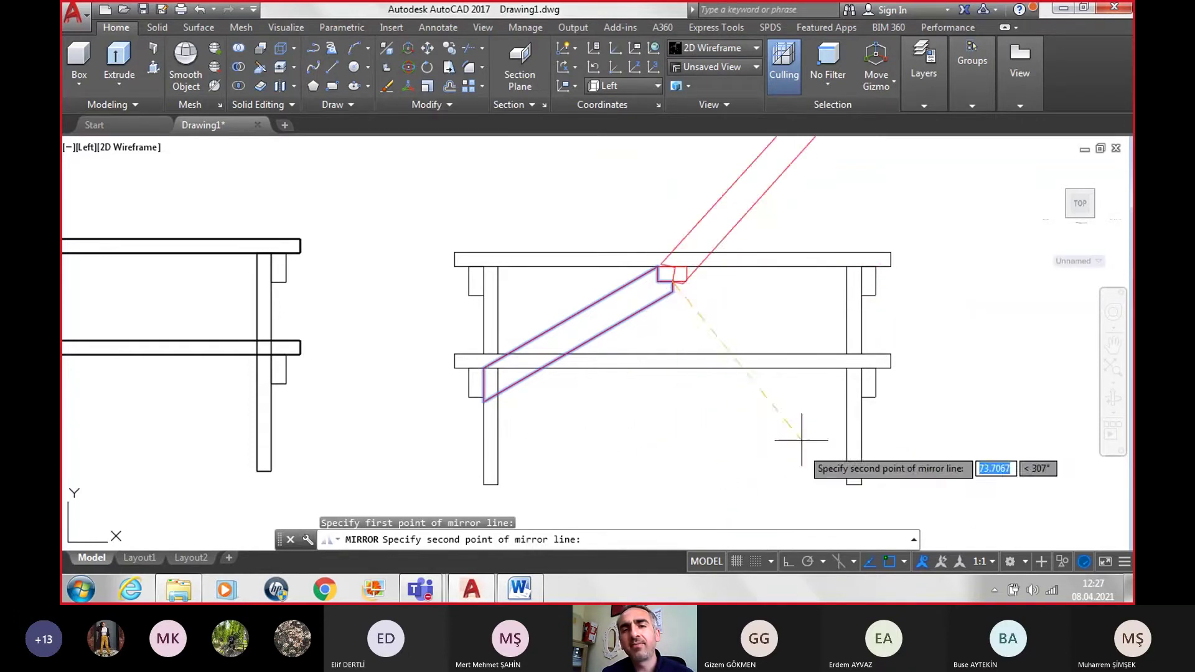
{"action": "left_click", "coordinate": [789, 562]}
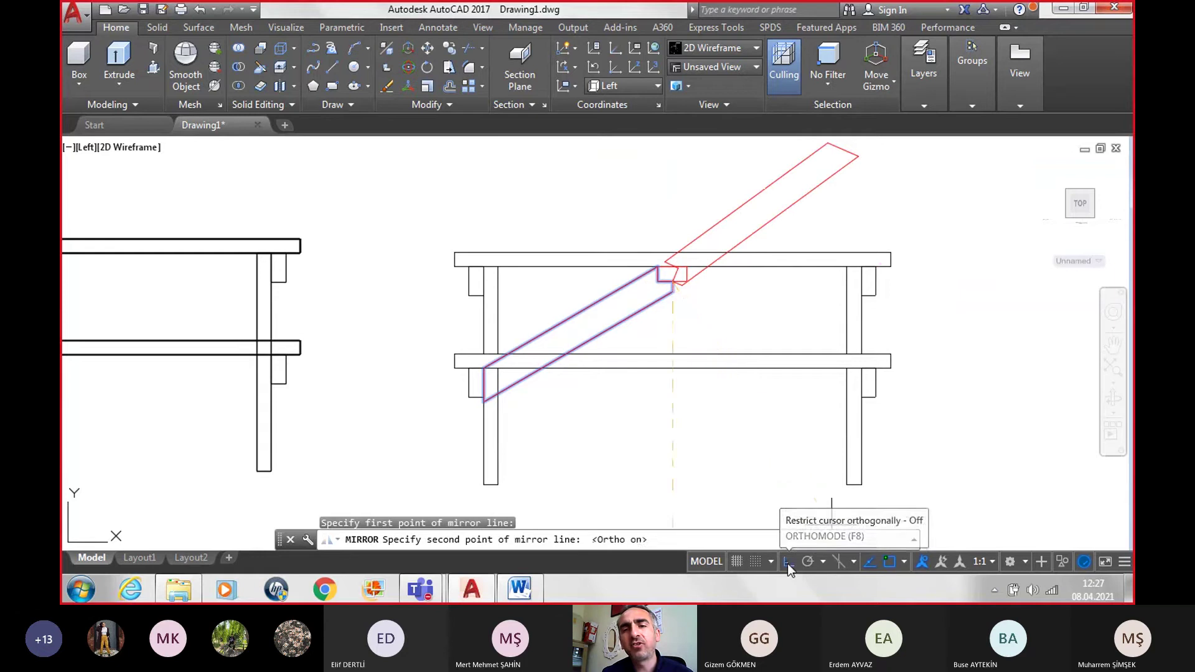
{"action": "left_click", "coordinate": [657, 436]}
{"action": "key", "text": "Return"}
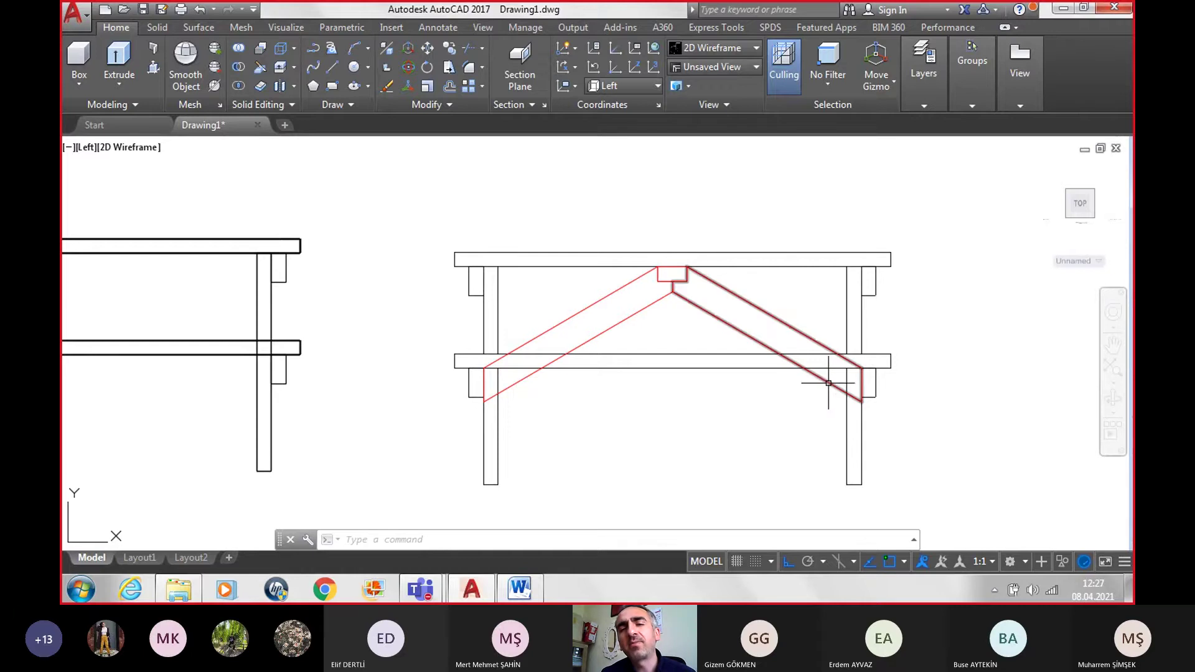
{"action": "scroll", "coordinate": [725, 427], "scroll_direction": "down", "scroll_amount": 2}
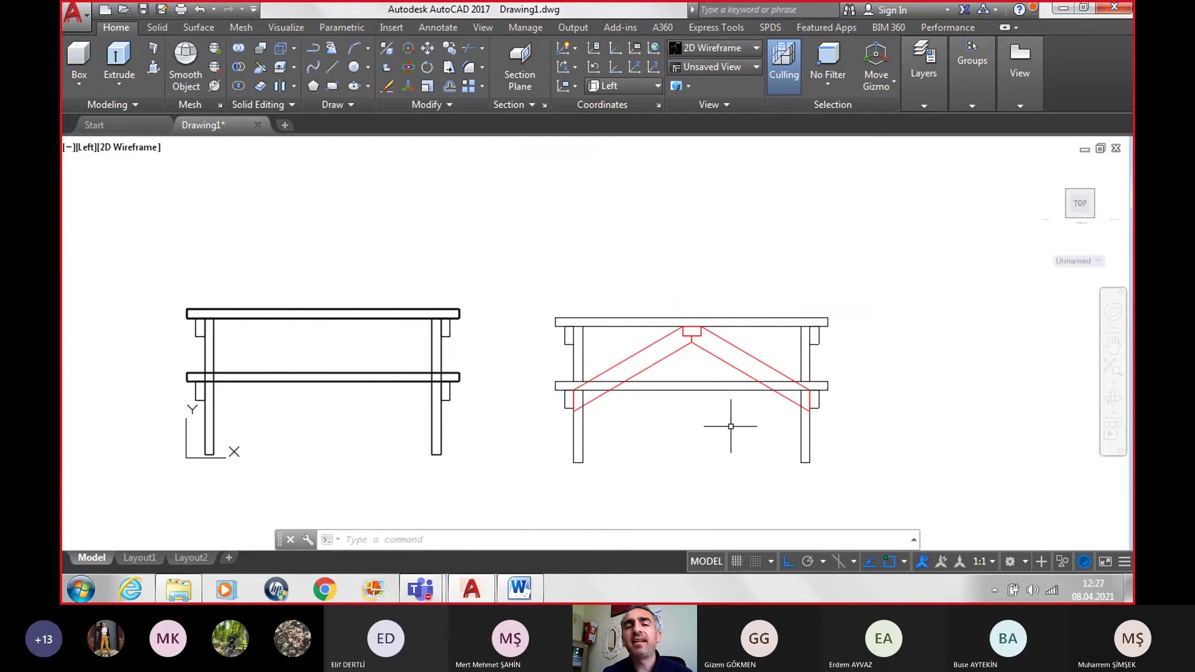
Step: Delete the side-view table block and switch to the SW Isometric view
{"action": "left_click", "coordinate": [802, 326]}
{"action": "key", "text": "Delete"}
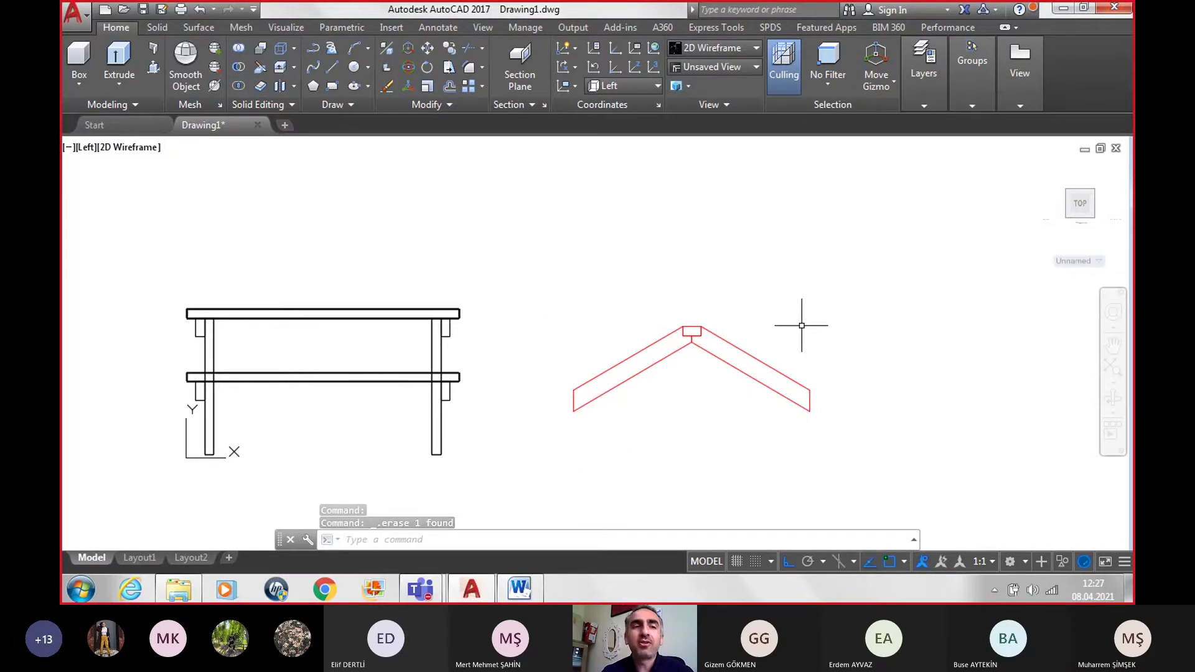
{"action": "left_click", "coordinate": [91, 148]}
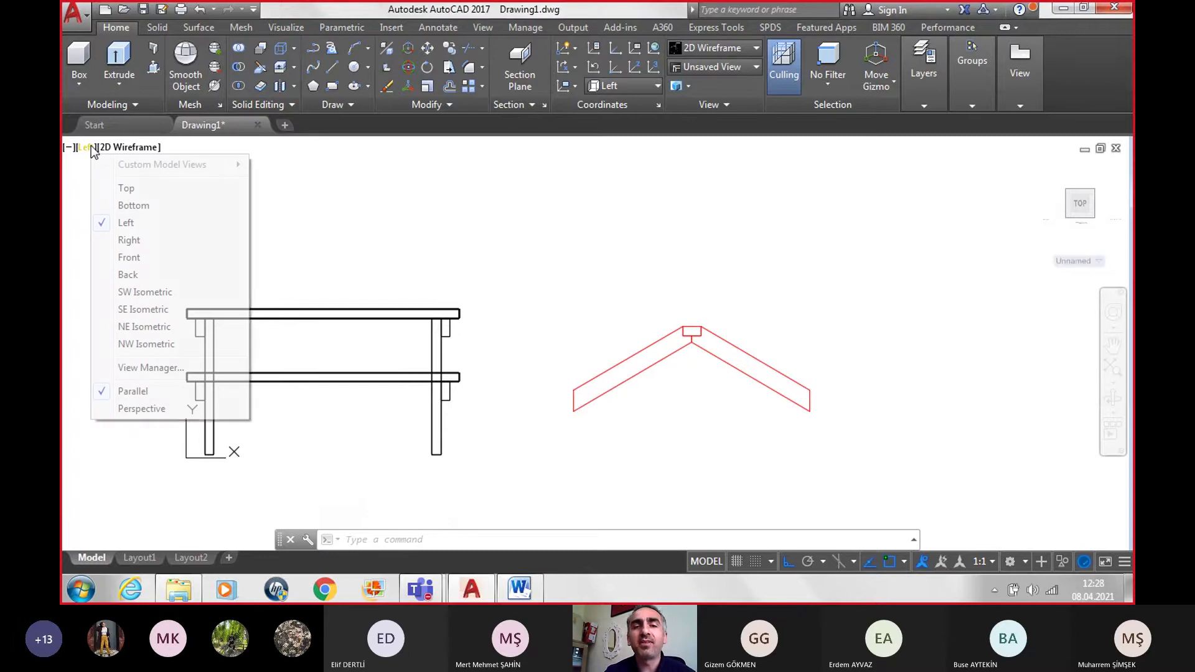
{"action": "left_click", "coordinate": [145, 292]}
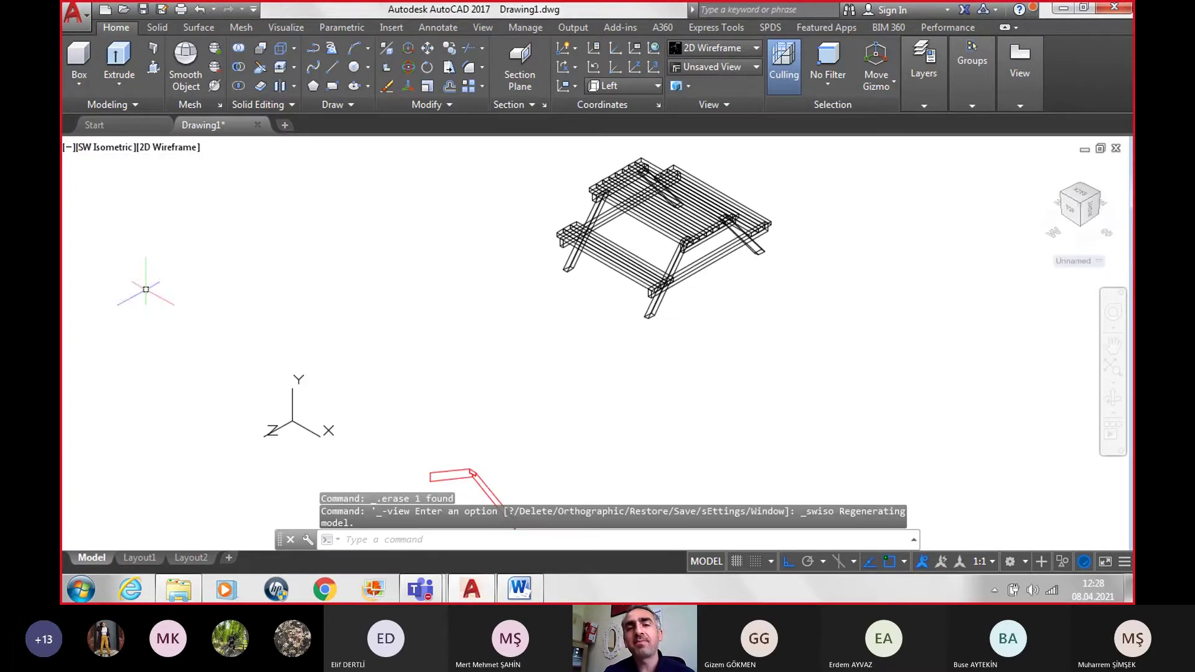
Step: Pan and zoom to frame the 3D table together with the red brace profiles
{"action": "middle_click_drag", "start_coordinate": [492, 394], "coordinate": [436, 315]}
{"action": "scroll", "coordinate": [430, 315], "scroll_direction": "down", "scroll_amount": 2}
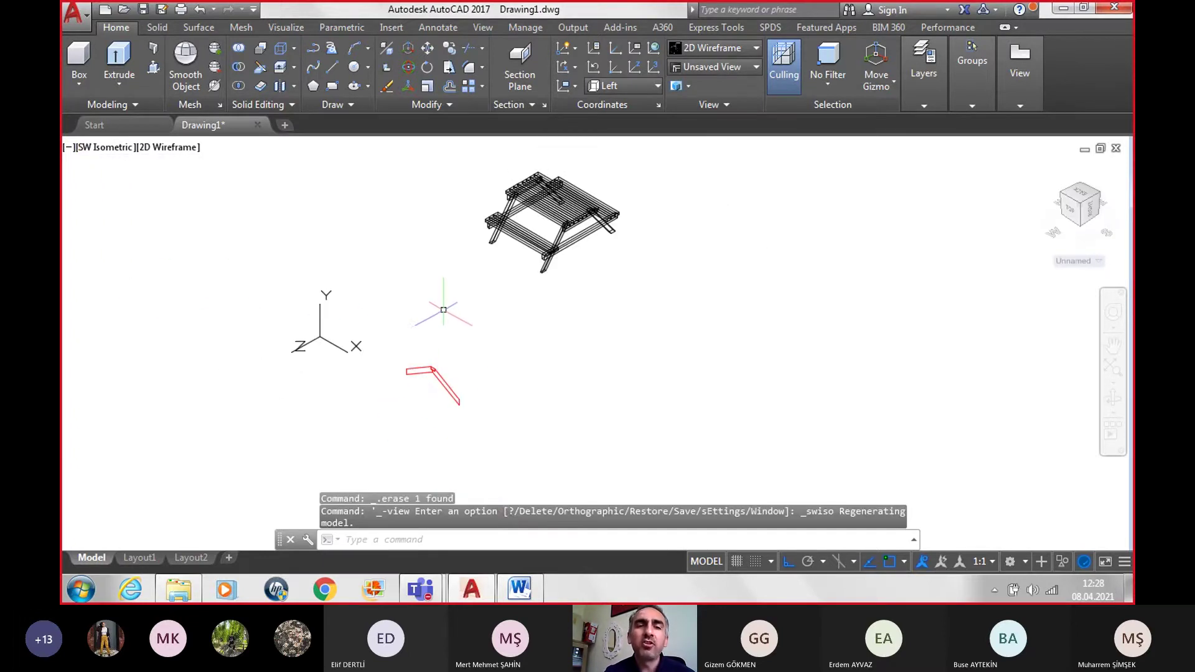
{"action": "scroll", "coordinate": [448, 358], "scroll_direction": "up", "scroll_amount": 4}
{"action": "scroll", "coordinate": [439, 349], "scroll_direction": "down", "scroll_amount": 3}
{"action": "scroll", "coordinate": [414, 347], "scroll_direction": "up", "scroll_amount": 5}
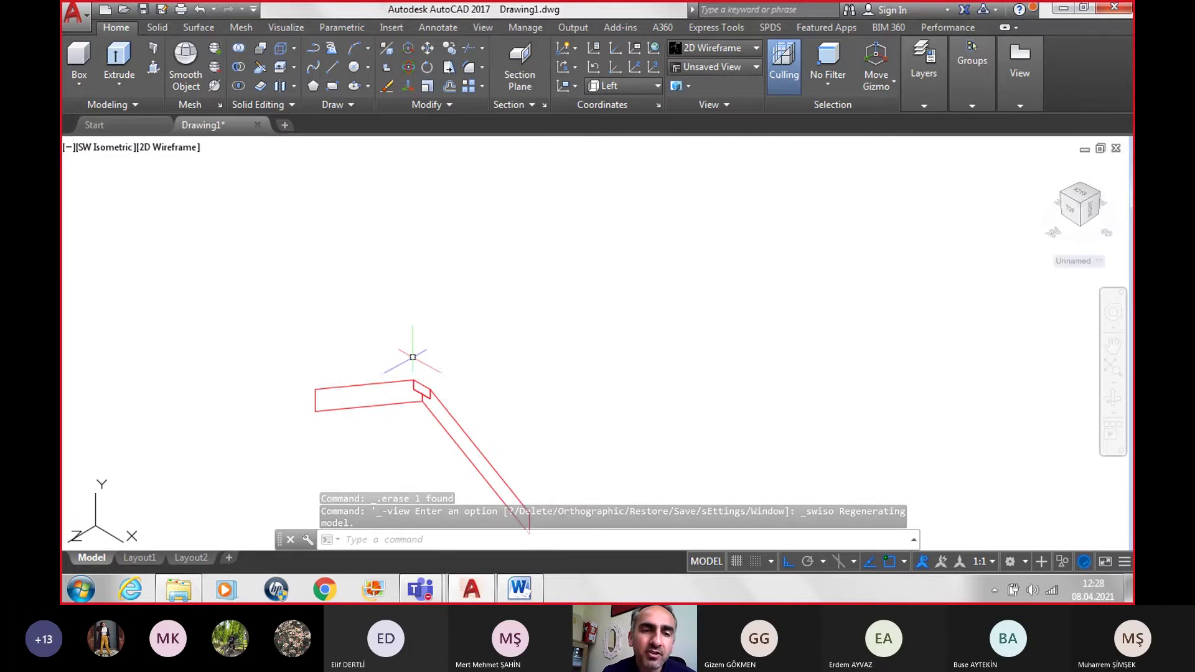
{"action": "scroll", "coordinate": [423, 386], "scroll_direction": "down", "scroll_amount": 3}
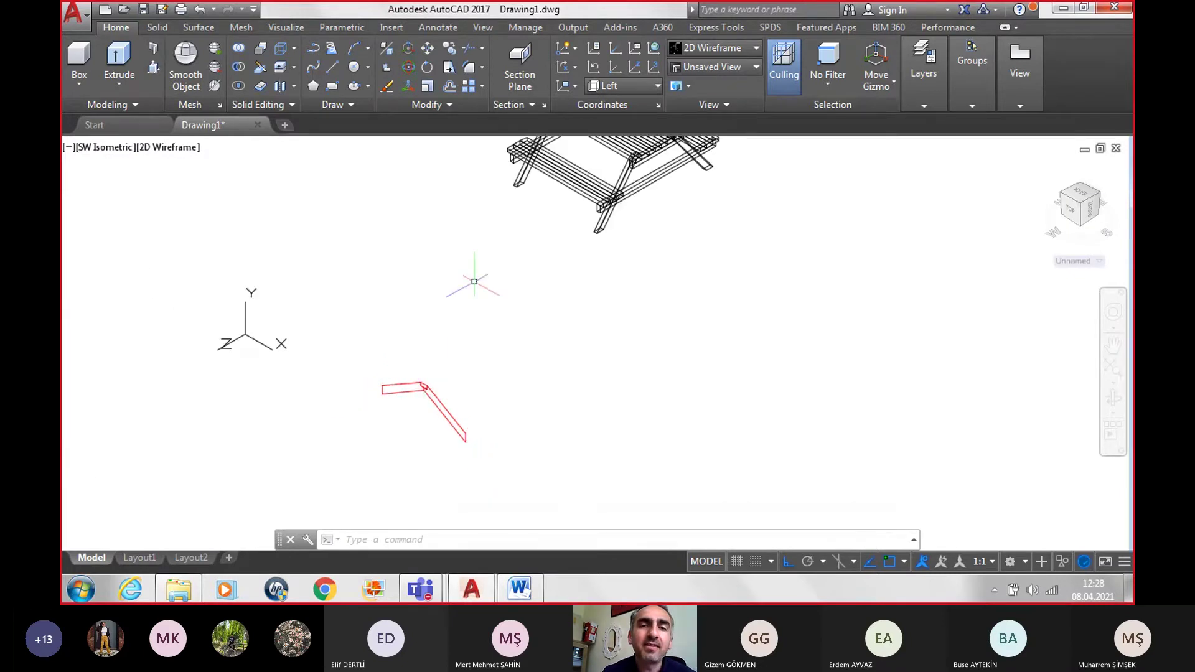
{"action": "middle_click_drag", "start_coordinate": [481, 286], "coordinate": [540, 245]}
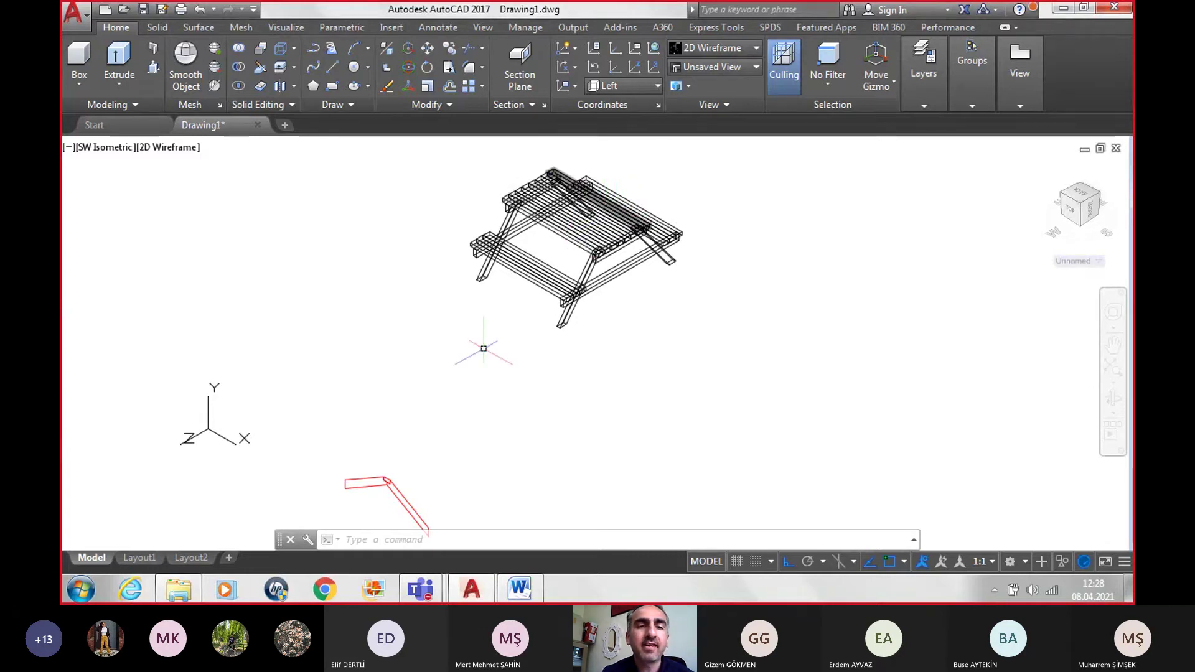
{"action": "scroll", "coordinate": [370, 520], "scroll_direction": "up", "scroll_amount": 6}
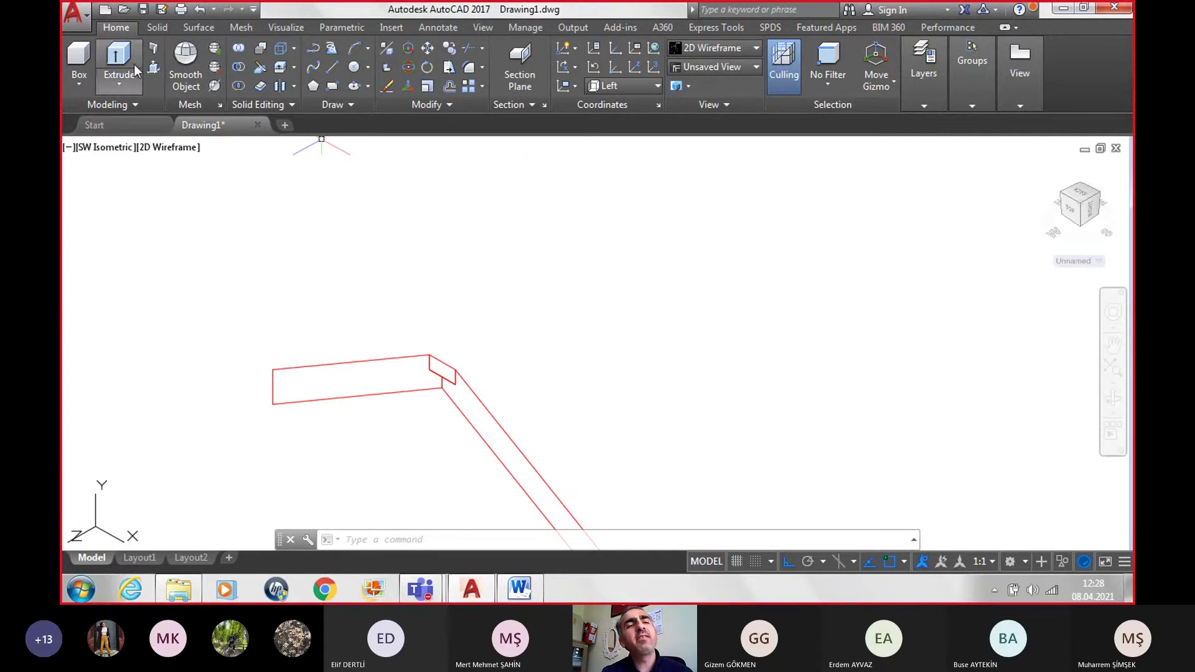
Step: Extrude the small centre block profile to a height of 80
{"action": "left_click", "coordinate": [118, 59]}
{"action": "left_click", "coordinate": [445, 364]}
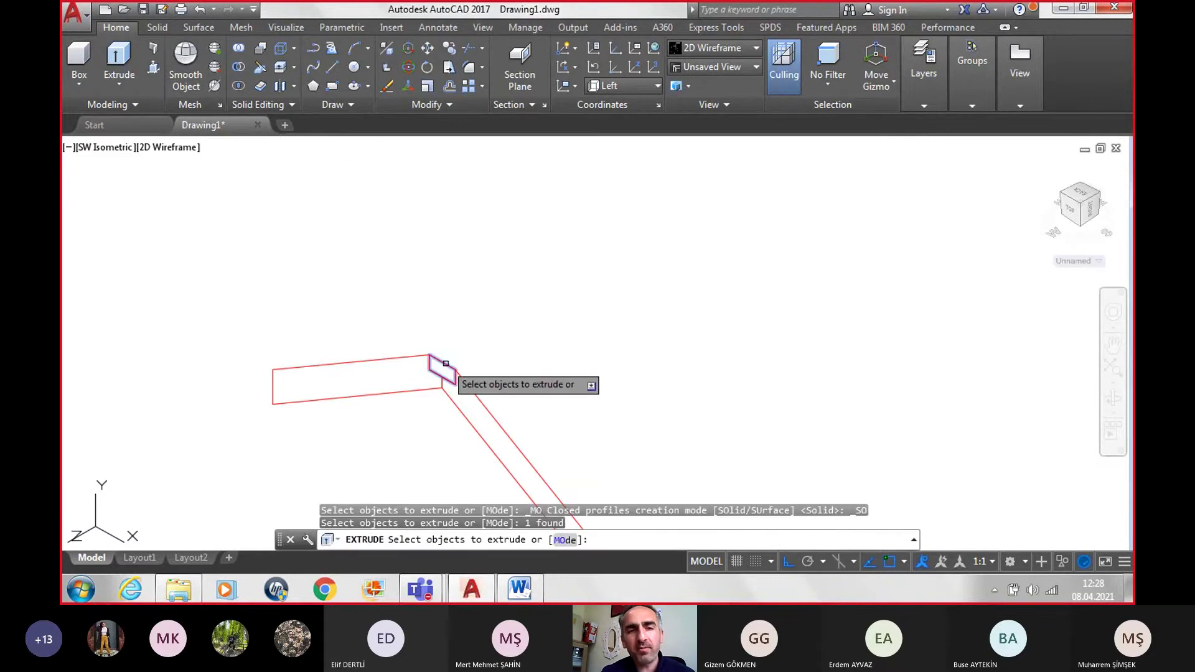
{"action": "key", "text": "Return"}
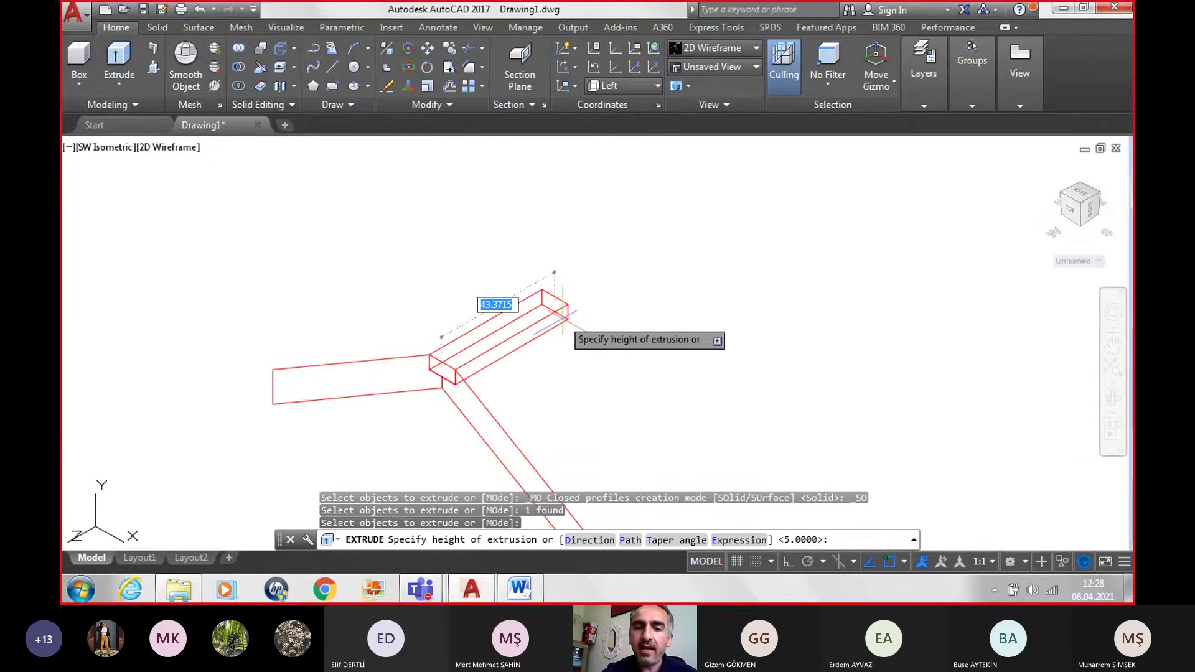
{"action": "type", "text": "80"}
{"action": "key", "text": "Return"}
{"action": "scroll", "coordinate": [562, 318], "scroll_direction": "down", "scroll_amount": 2}
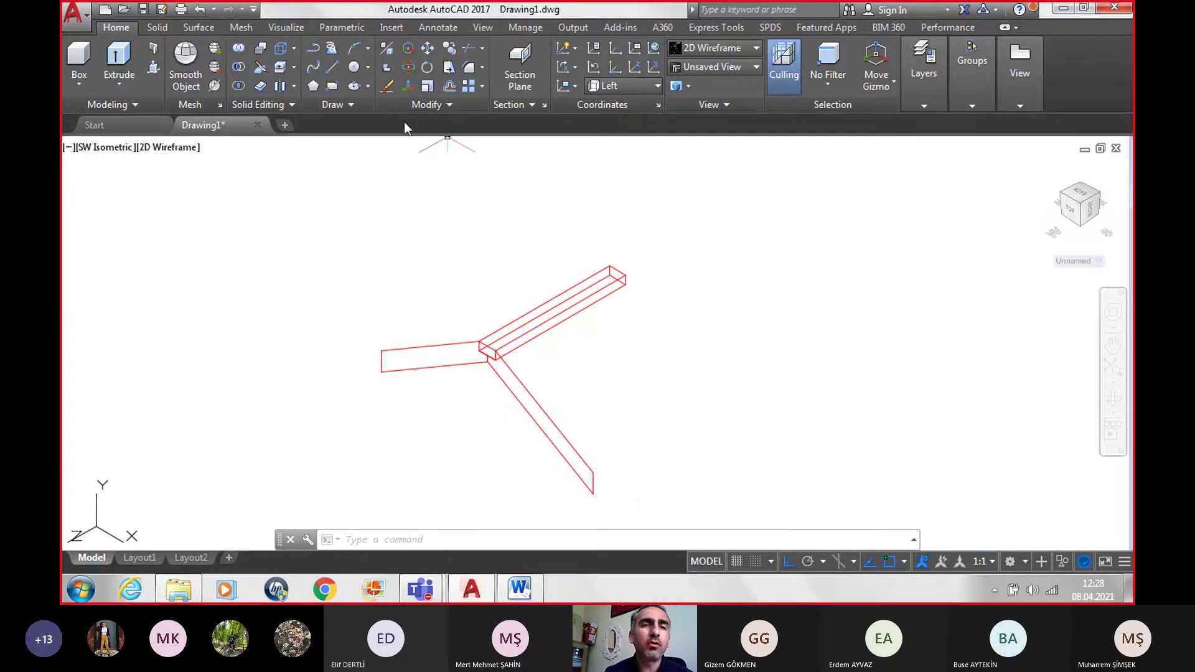
Step: Extrude both brace profiles to a height of 5
{"action": "left_click", "coordinate": [118, 59]}
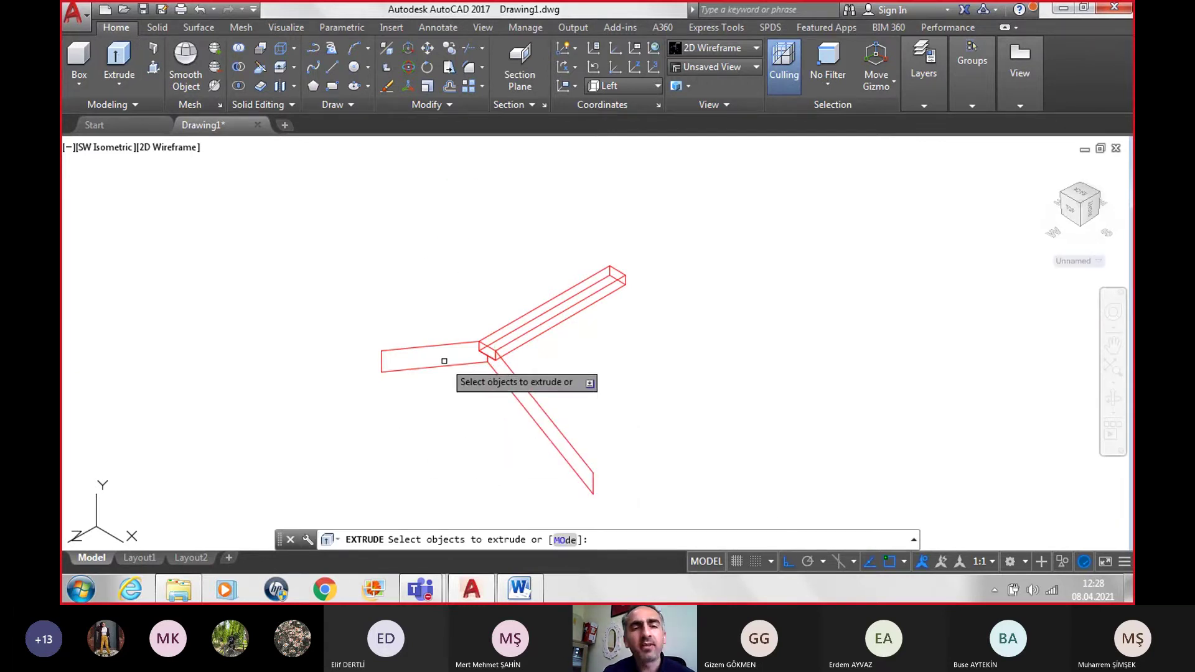
{"action": "left_click", "coordinate": [444, 367]}
{"action": "left_click", "coordinate": [516, 379]}
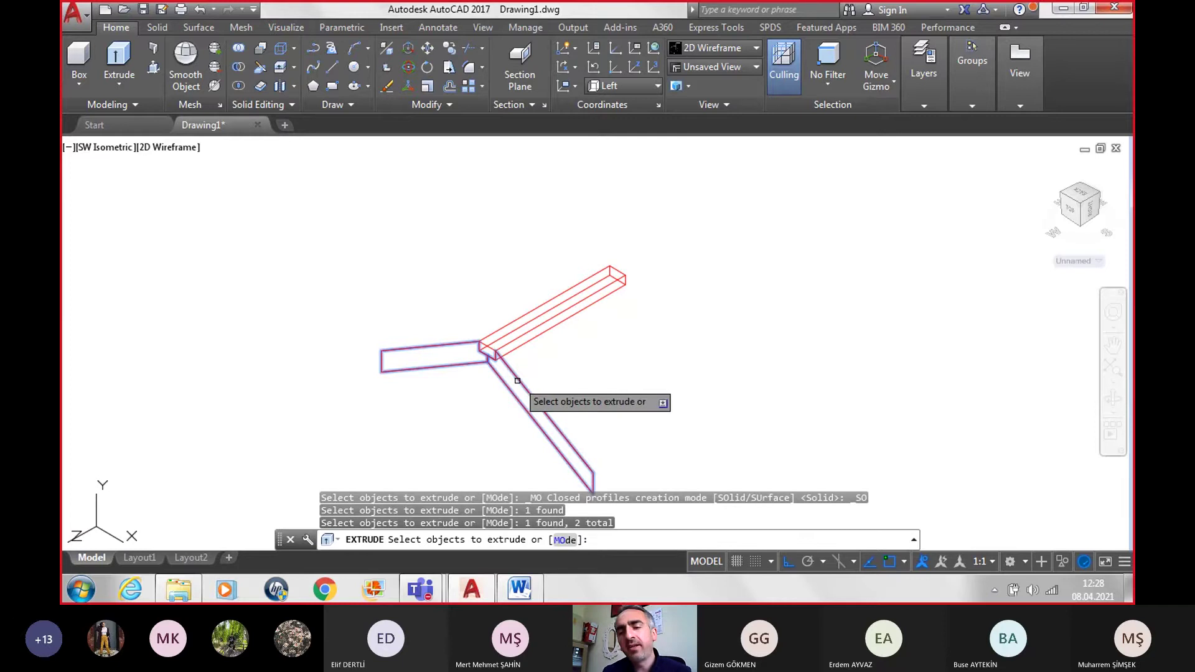
{"action": "key", "text": "Return"}
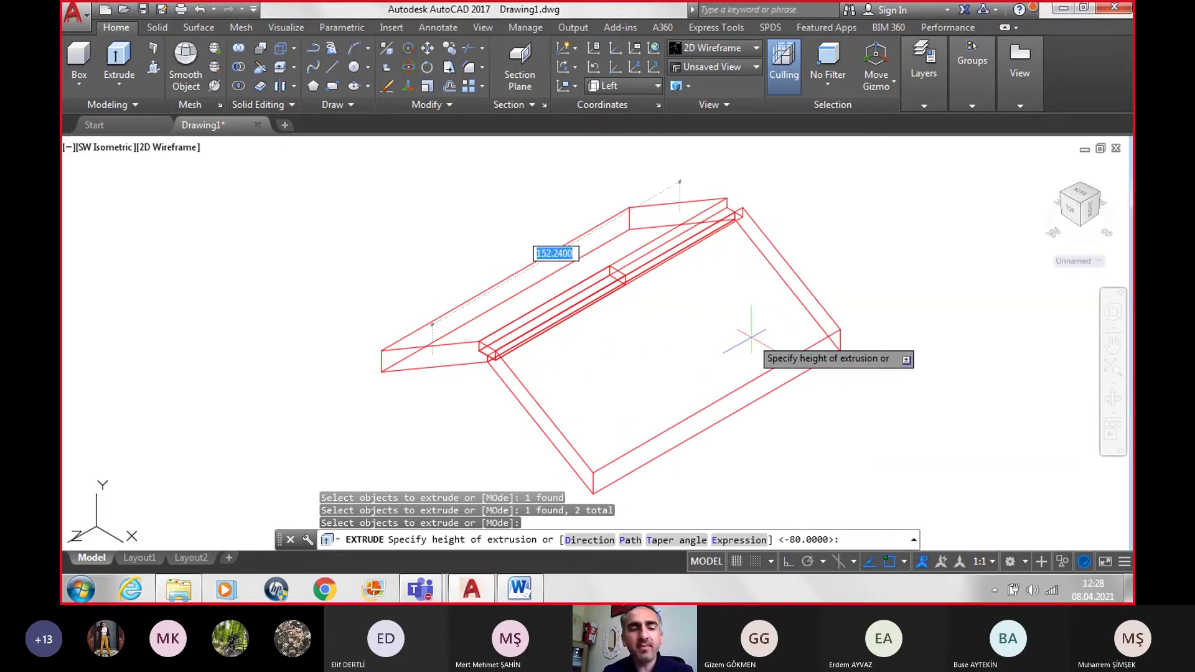
{"action": "type", "text": "5"}
{"action": "key", "text": "Return"}
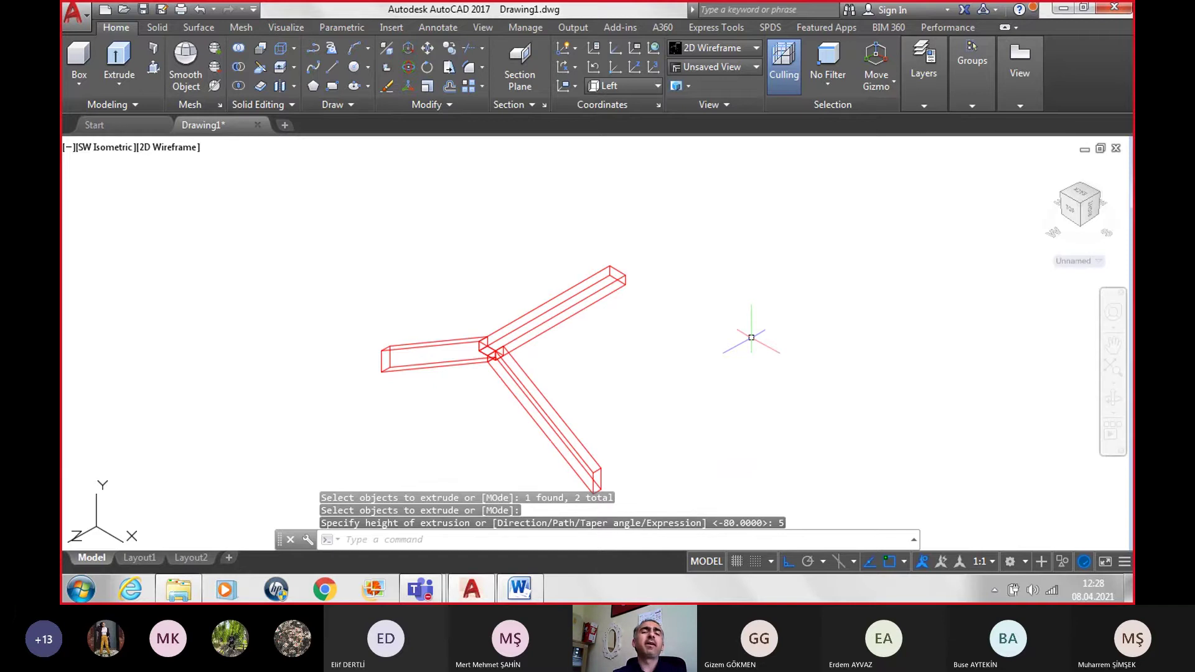
{"action": "scroll", "coordinate": [751, 337], "scroll_direction": "down", "scroll_amount": 3}
{"action": "scroll", "coordinate": [751, 337], "scroll_direction": "down", "scroll_amount": 2}
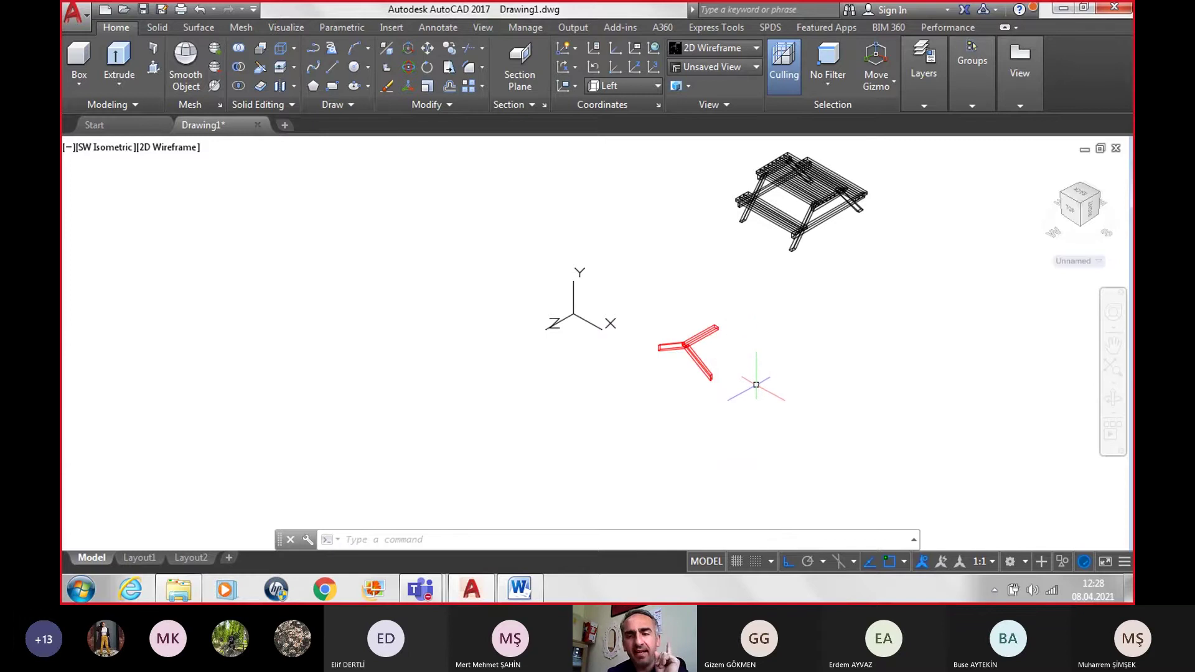
Step: Select the diagonal and horizontal brace solids, keeping both in view
{"action": "scroll", "coordinate": [691, 348], "scroll_direction": "up", "scroll_amount": 3}
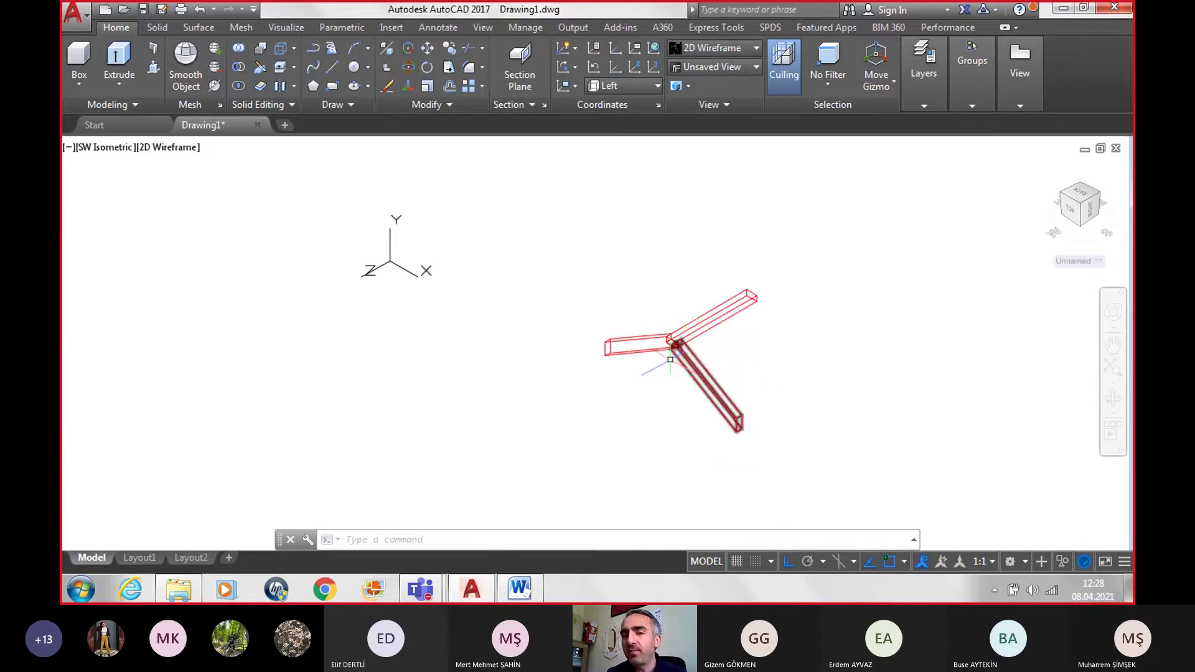
{"action": "scroll", "coordinate": [883, 300], "scroll_direction": "up", "scroll_amount": 6}
{"action": "left_click", "coordinate": [883, 300]}
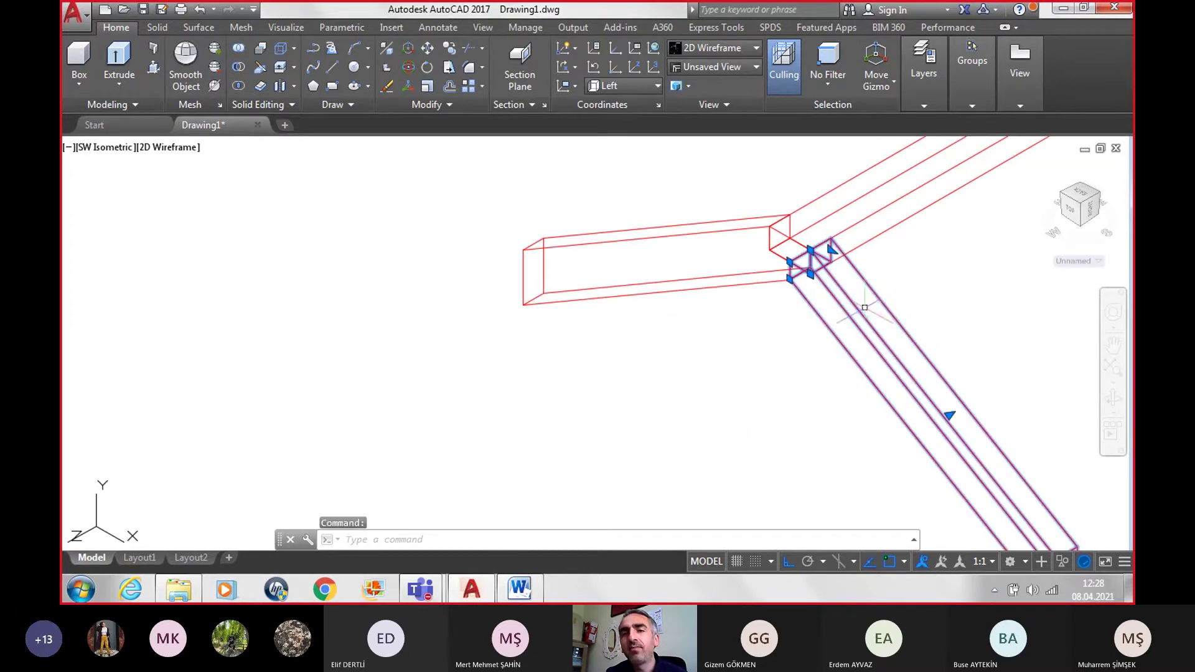
{"action": "left_click", "coordinate": [760, 285]}
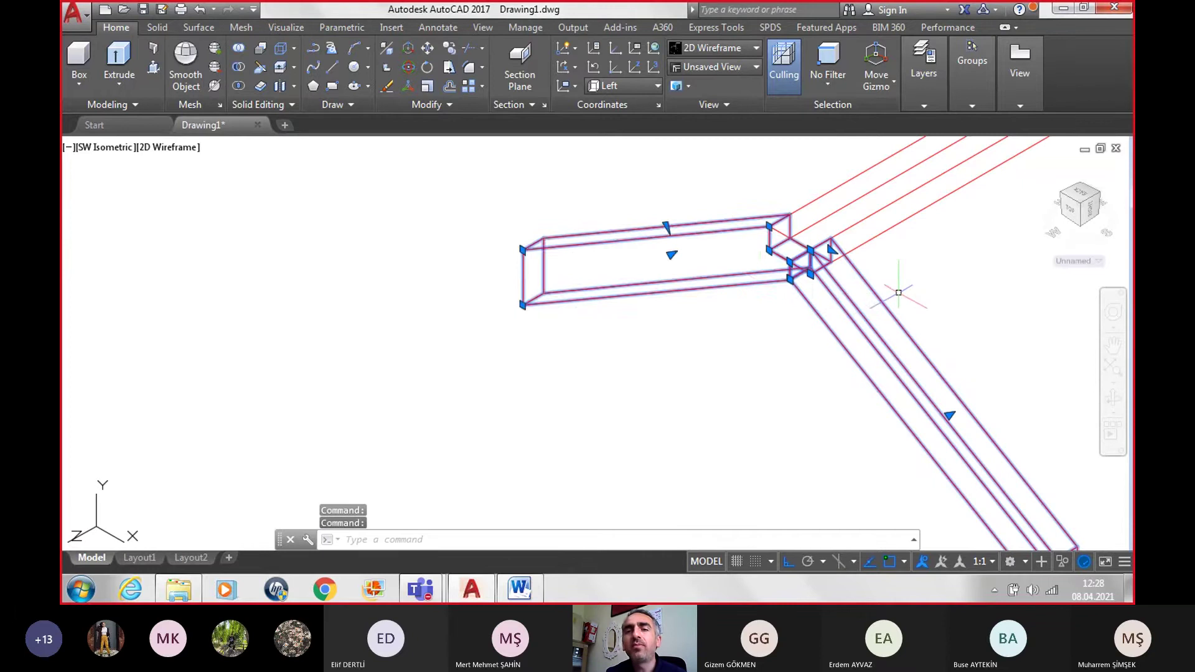
{"action": "scroll", "coordinate": [898, 292], "scroll_direction": "up", "scroll_amount": 3}
{"action": "scroll", "coordinate": [902, 287], "scroll_direction": "down", "scroll_amount": 3}
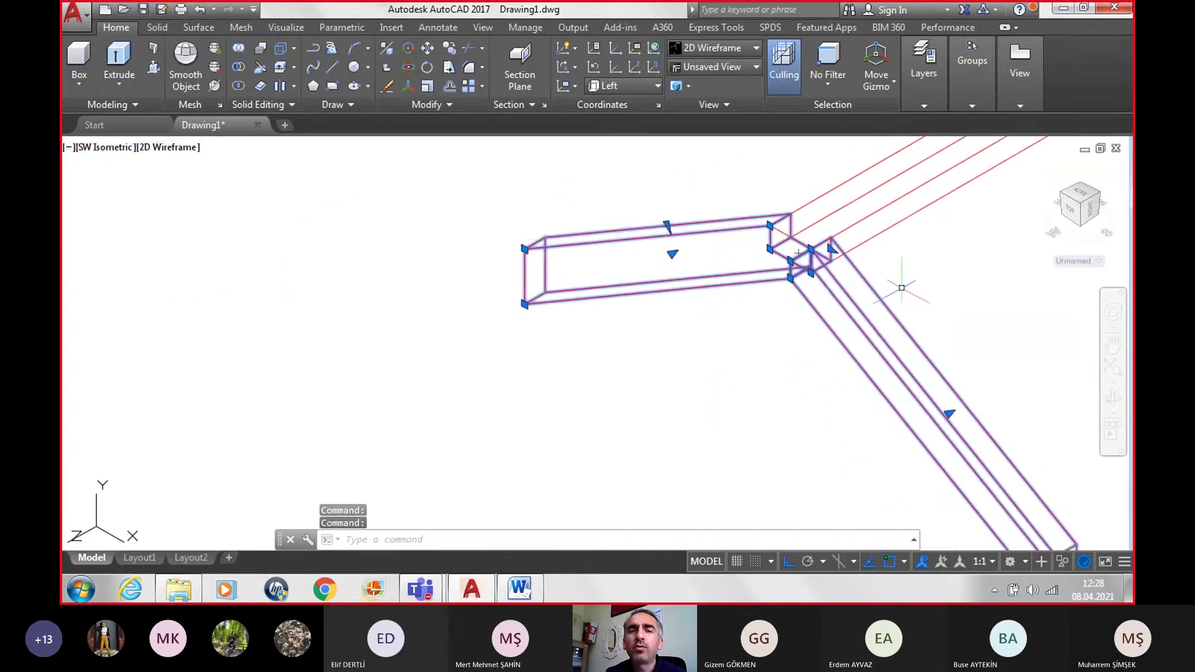
{"action": "scroll", "coordinate": [902, 288], "scroll_direction": "up", "scroll_amount": 3}
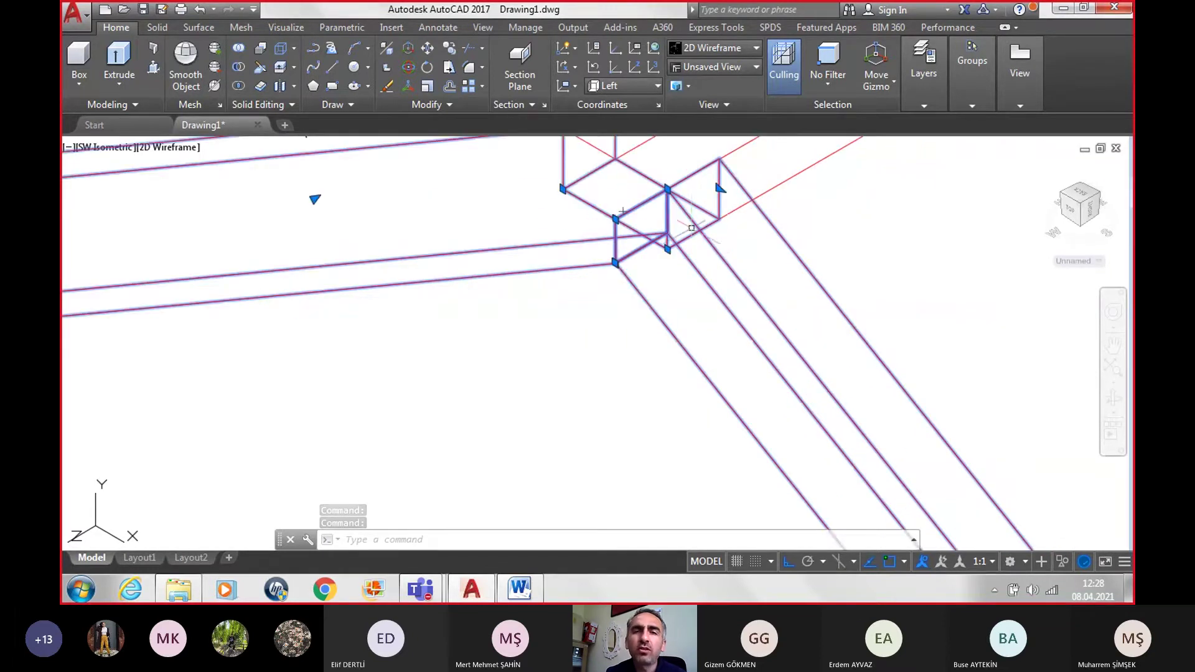
{"action": "scroll", "coordinate": [622, 212], "scroll_direction": "down", "scroll_amount": 2}
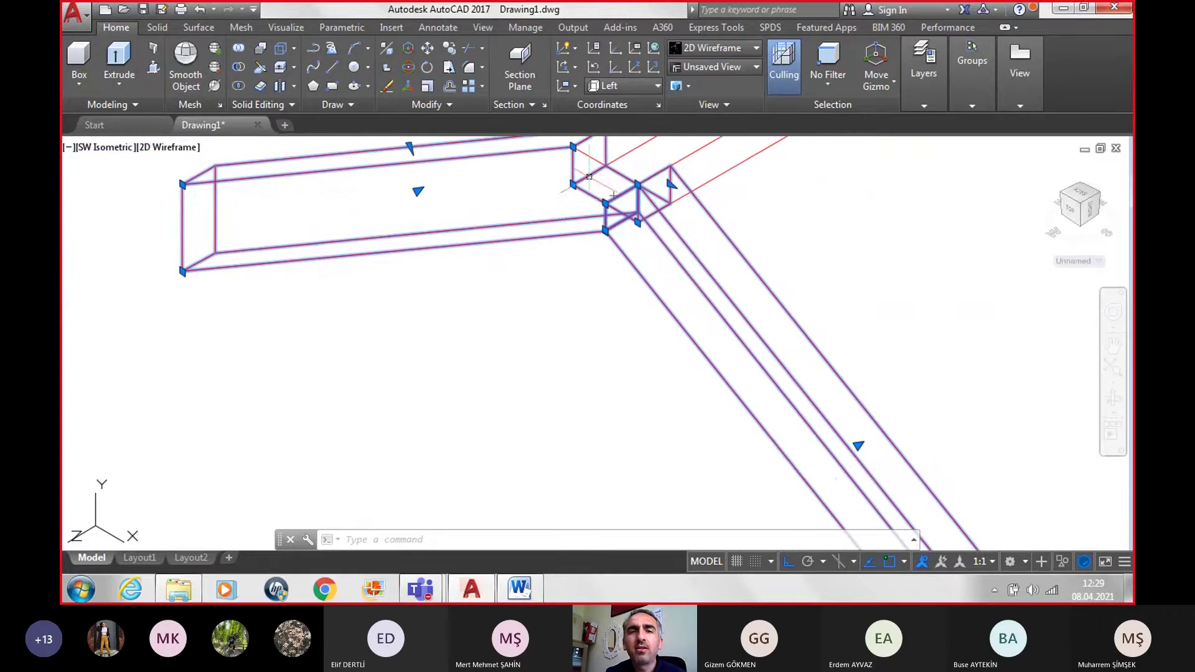
{"action": "middle_click_drag", "start_coordinate": [580, 221], "coordinate": [592, 273]}
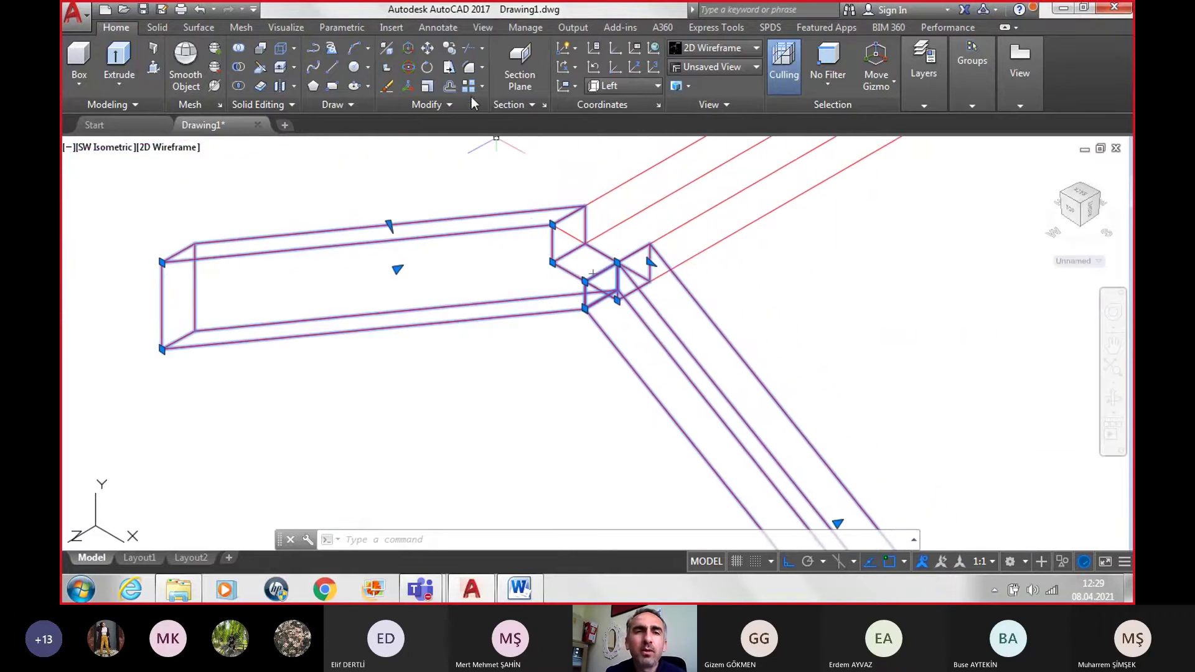
Step: Move both braces 37.5 units from their joint midpoint to mid-crossbar
{"action": "left_click", "coordinate": [427, 50]}
{"action": "scroll", "coordinate": [563, 274], "scroll_direction": "up", "scroll_amount": 2}
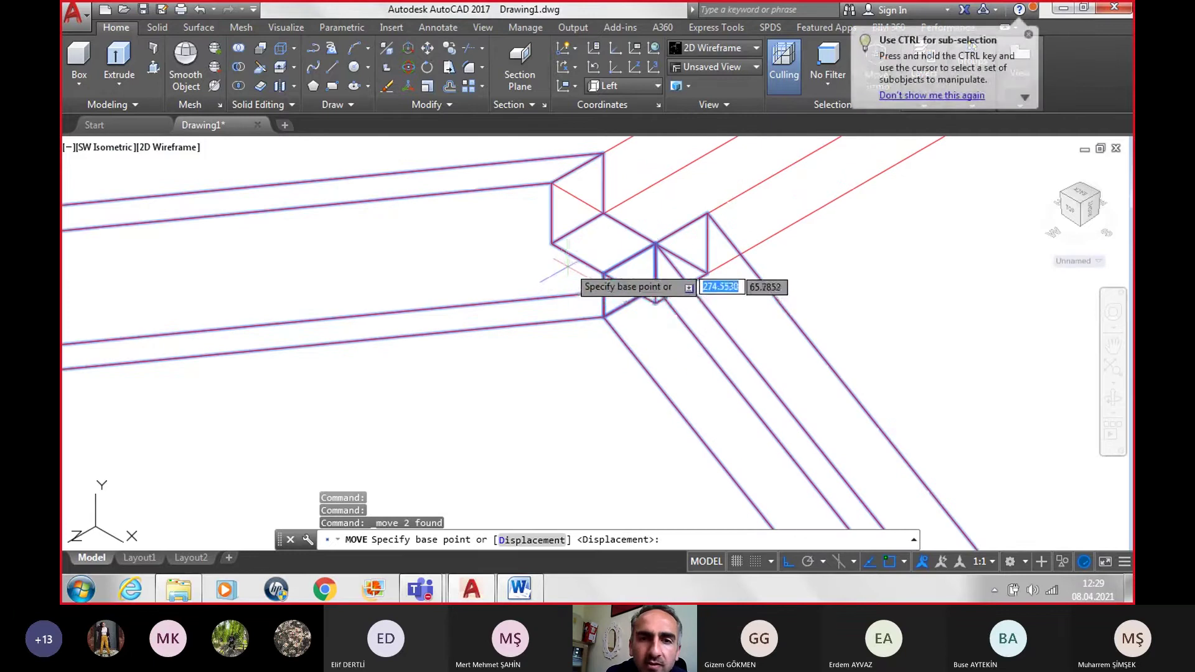
{"action": "left_click", "coordinate": [578, 227]}
{"action": "scroll", "coordinate": [586, 218], "scroll_direction": "down", "scroll_amount": 3}
{"action": "scroll", "coordinate": [574, 219], "scroll_direction": "down", "scroll_amount": 2}
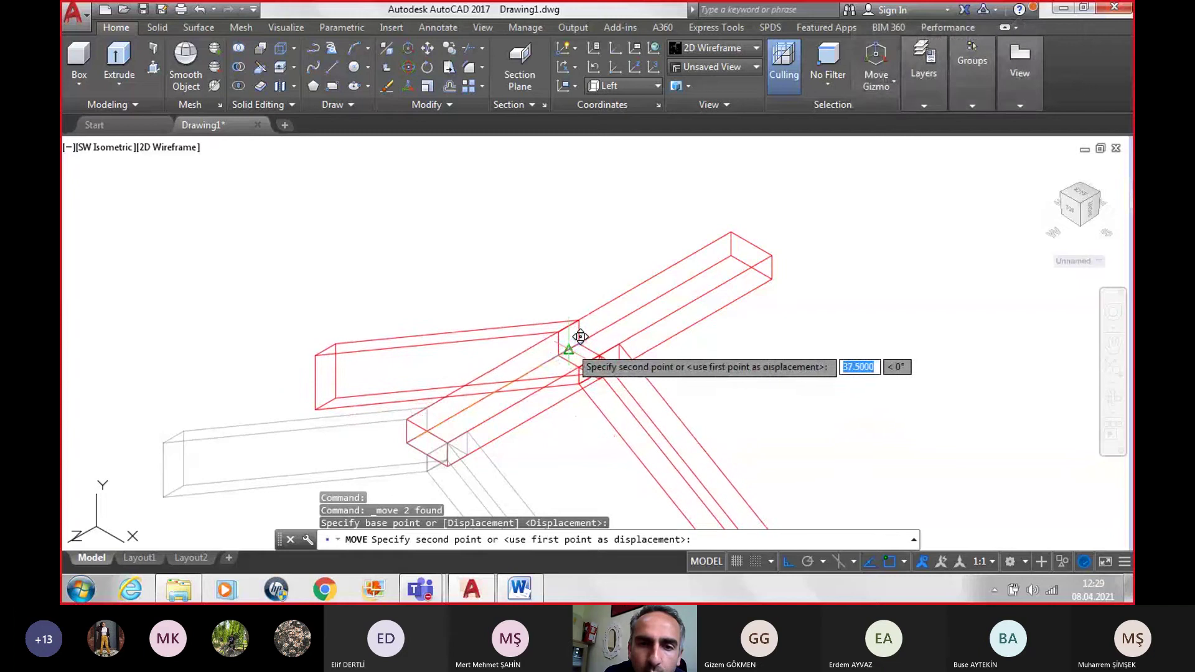
{"action": "left_click", "coordinate": [580, 337]}
{"action": "scroll", "coordinate": [735, 374], "scroll_direction": "down", "scroll_amount": 3}
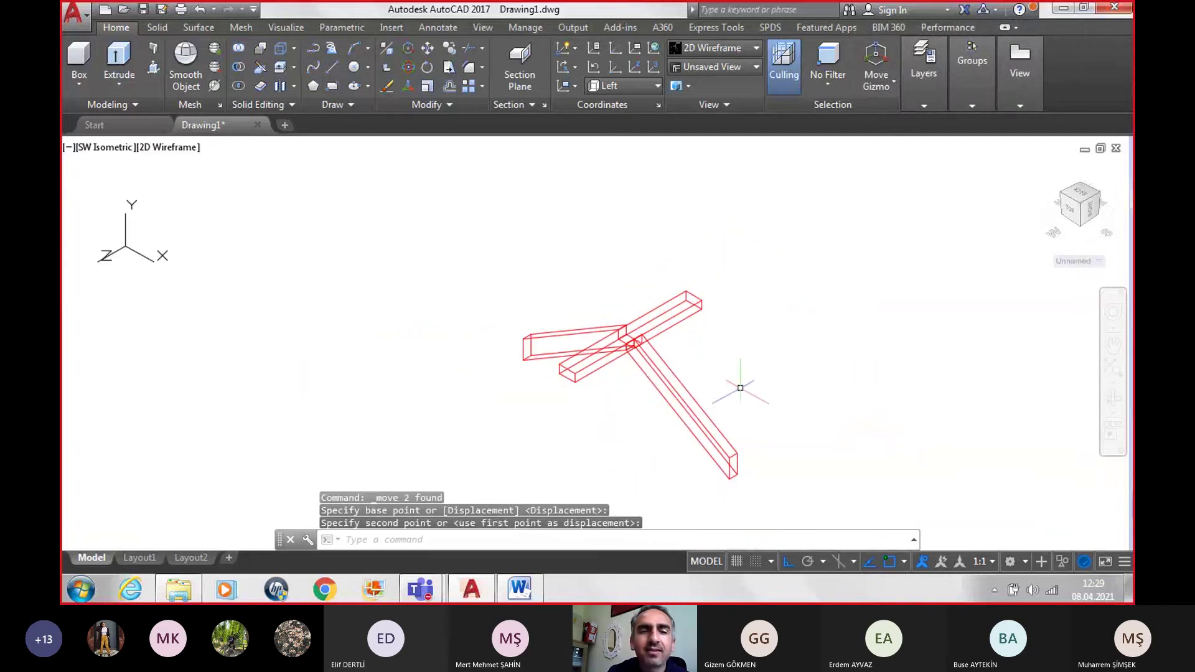
{"action": "scroll", "coordinate": [768, 394], "scroll_direction": "down", "scroll_amount": 3}
{"action": "scroll", "coordinate": [846, 152], "scroll_direction": "down", "scroll_amount": 2}
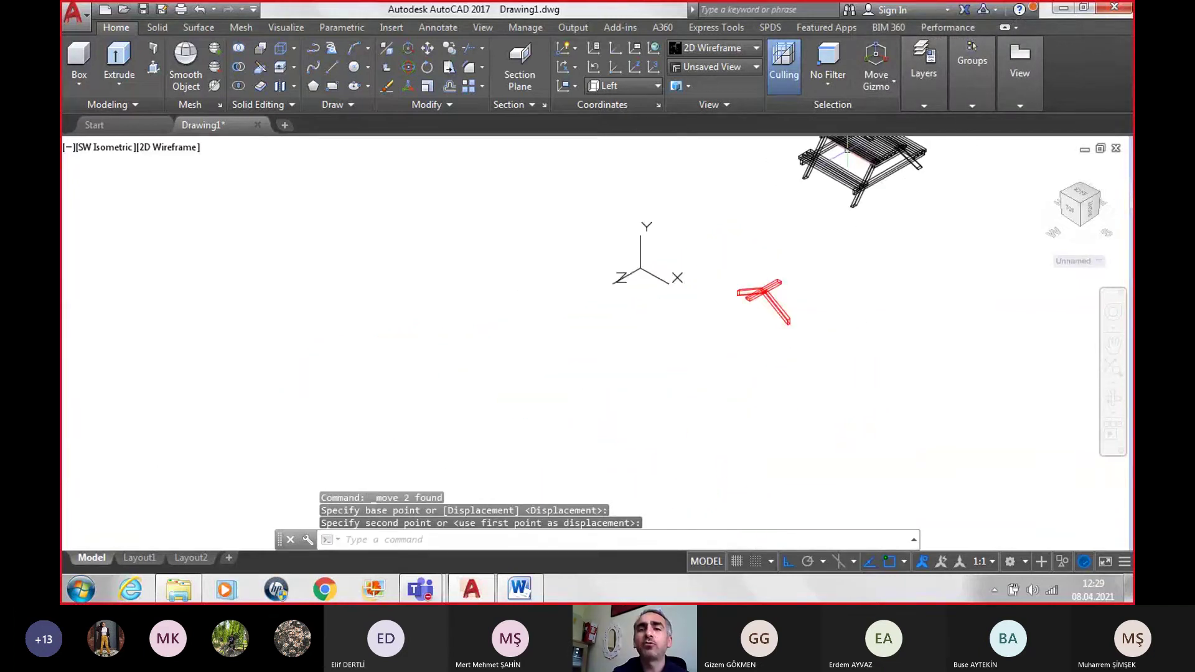
Step: Window-select the T-shaped brace assembly and begin moving it toward the picnic table
{"action": "left_click", "coordinate": [696, 242]}
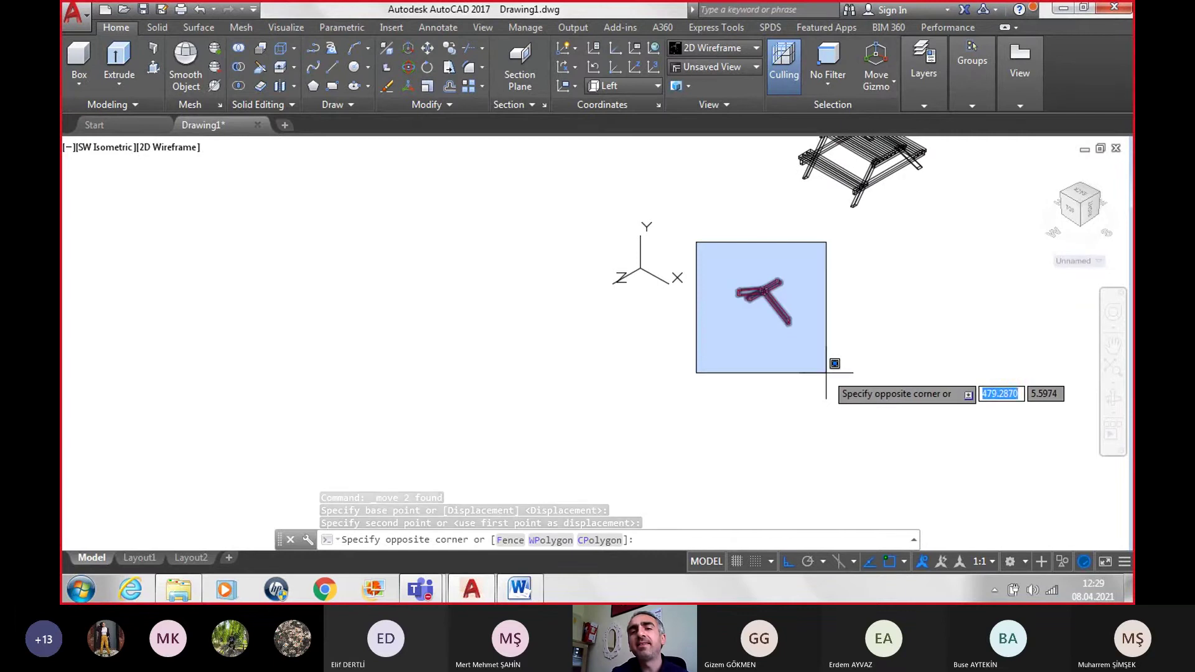
{"action": "left_click", "coordinate": [820, 357]}
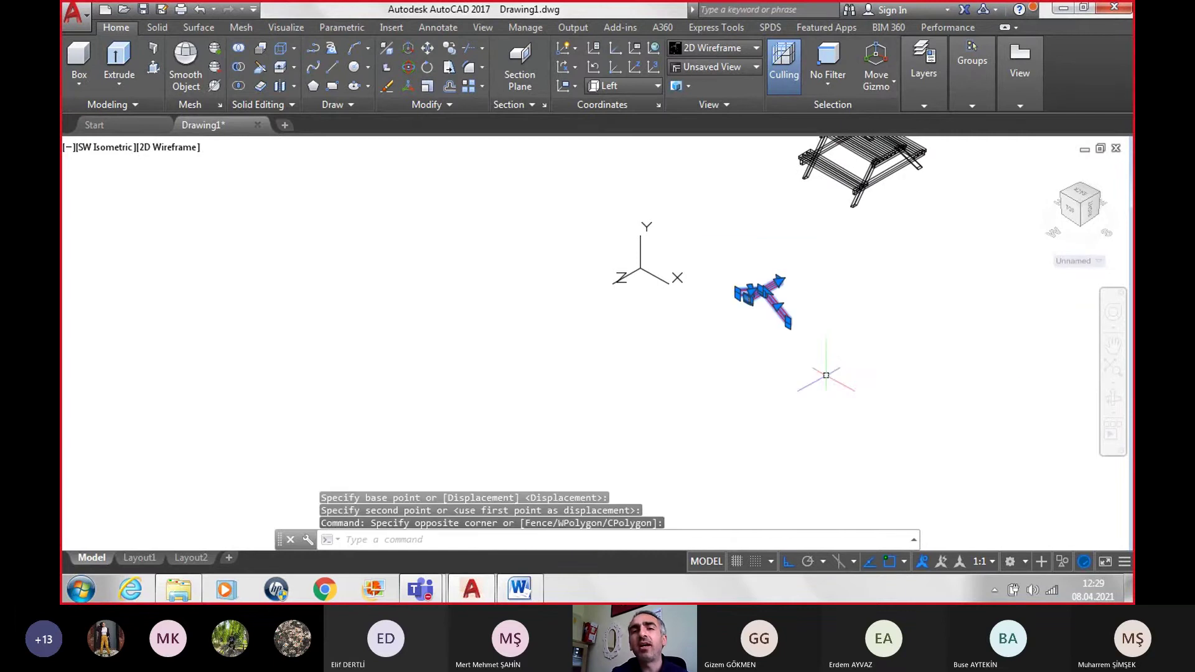
{"action": "left_click", "coordinate": [427, 49]}
{"action": "middle_click_drag", "start_coordinate": [833, 165], "coordinate": [820, 198]}
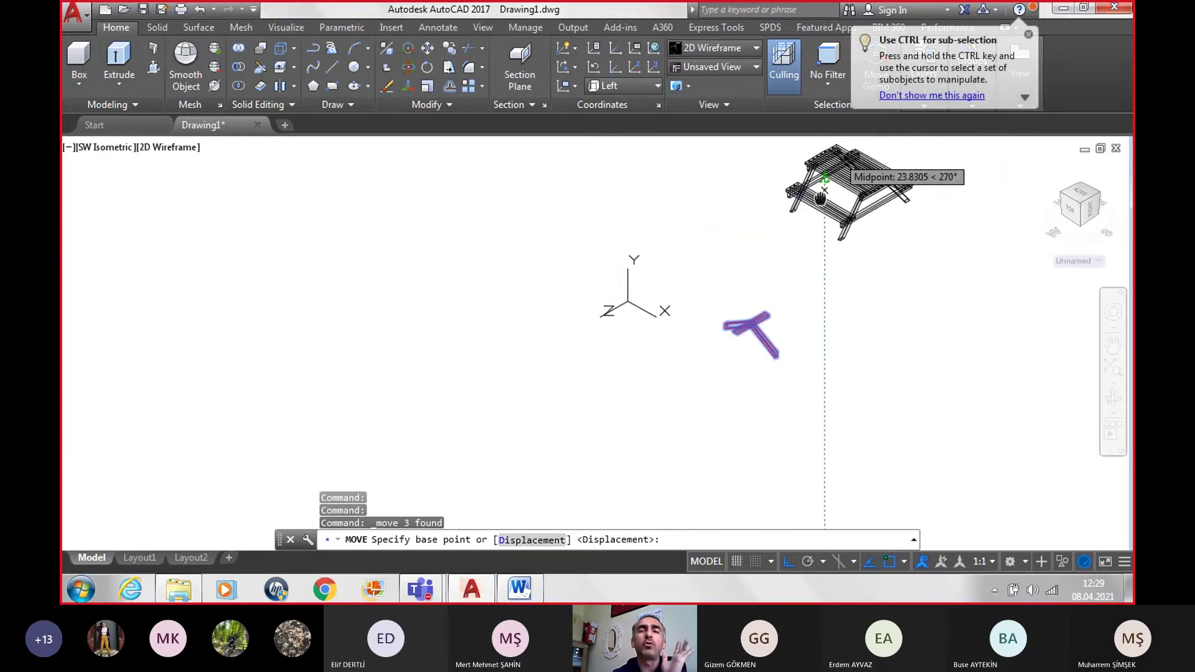
{"action": "scroll", "coordinate": [820, 198], "scroll_direction": "up", "scroll_amount": 2}
{"action": "scroll", "coordinate": [802, 293], "scroll_direction": "up", "scroll_amount": 4}
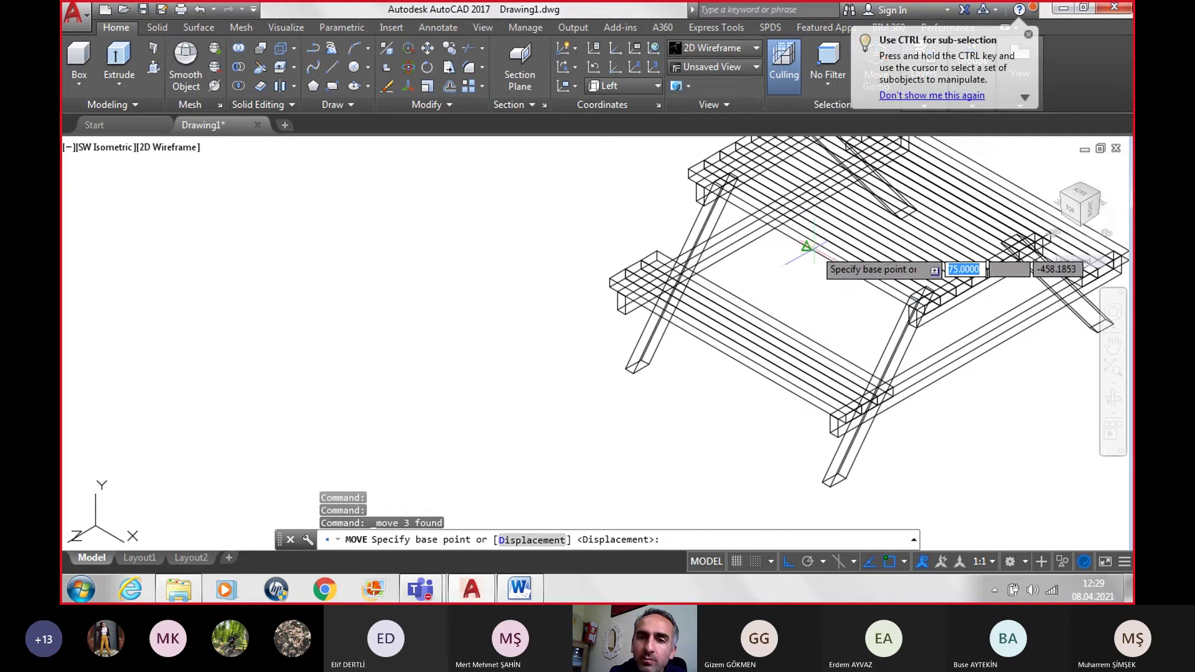
{"action": "scroll", "coordinate": [807, 246], "scroll_direction": "down", "scroll_amount": 5}
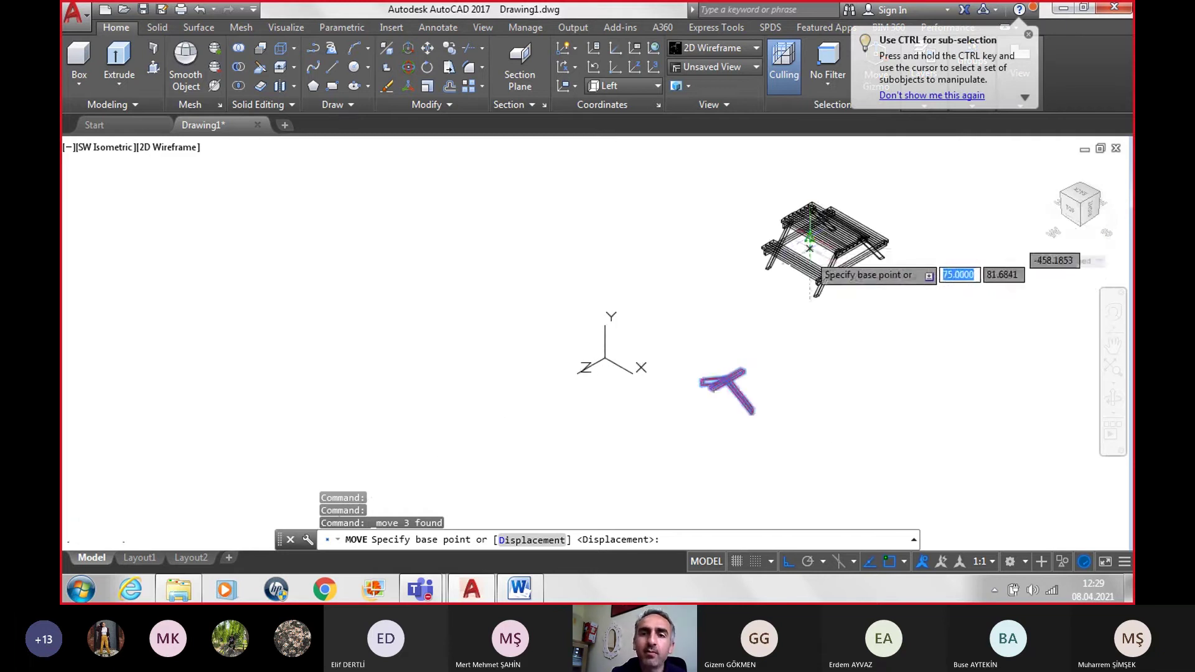
{"action": "scroll", "coordinate": [723, 403], "scroll_direction": "up", "scroll_amount": 4}
{"action": "scroll", "coordinate": [723, 404], "scroll_direction": "up", "scroll_amount": 1}
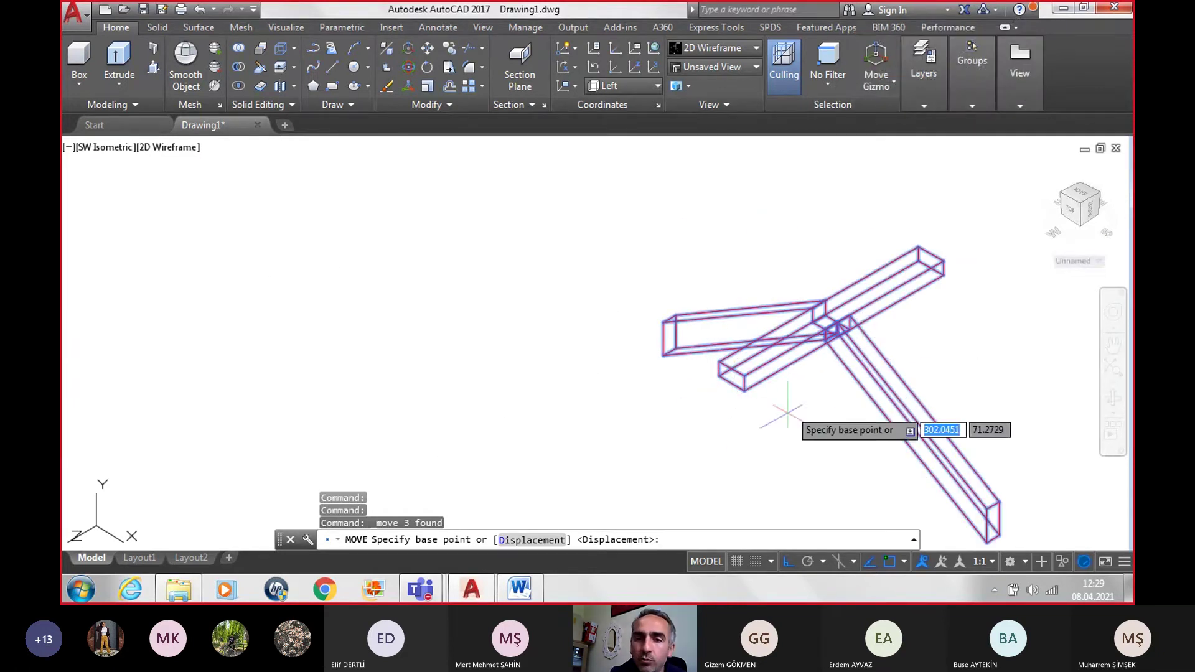
{"action": "scroll", "coordinate": [736, 401], "scroll_direction": "up", "scroll_amount": 2}
{"action": "scroll", "coordinate": [719, 318], "scroll_direction": "up", "scroll_amount": 1}
{"action": "scroll", "coordinate": [719, 316], "scroll_direction": "up", "scroll_amount": 2}
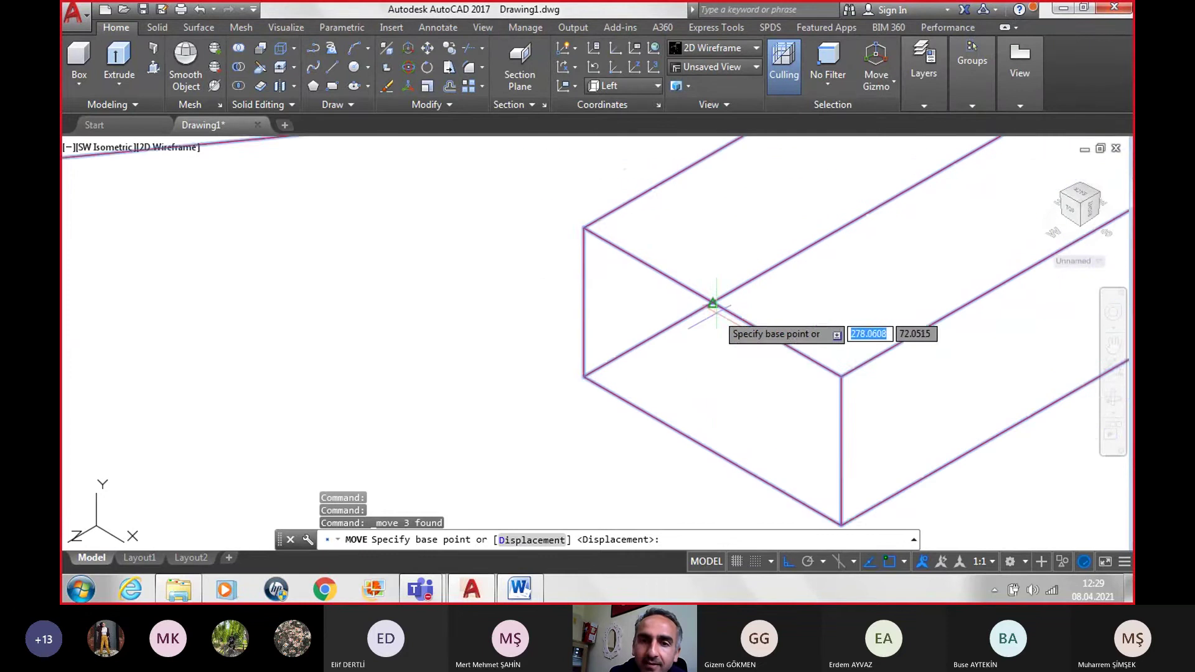
{"action": "scroll", "coordinate": [685, 299], "scroll_direction": "up", "scroll_amount": 2}
Step: Snap the brace beam base point onto the matching corner beneath the tabletop
{"action": "left_click", "coordinate": [701, 287]}
{"action": "scroll", "coordinate": [716, 287], "scroll_direction": "down", "scroll_amount": 2}
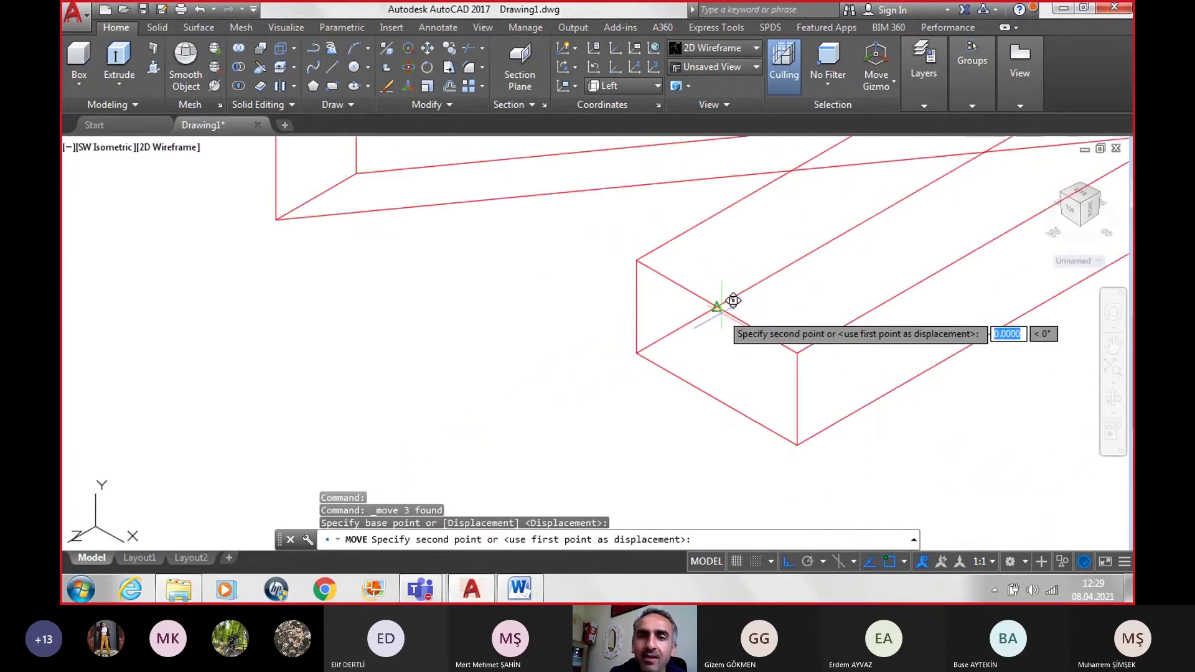
{"action": "scroll", "coordinate": [728, 298], "scroll_direction": "down", "scroll_amount": 2}
{"action": "scroll", "coordinate": [735, 280], "scroll_direction": "down", "scroll_amount": 3}
{"action": "scroll", "coordinate": [738, 283], "scroll_direction": "up", "scroll_amount": 2}
{"action": "scroll", "coordinate": [747, 292], "scroll_direction": "up", "scroll_amount": 2}
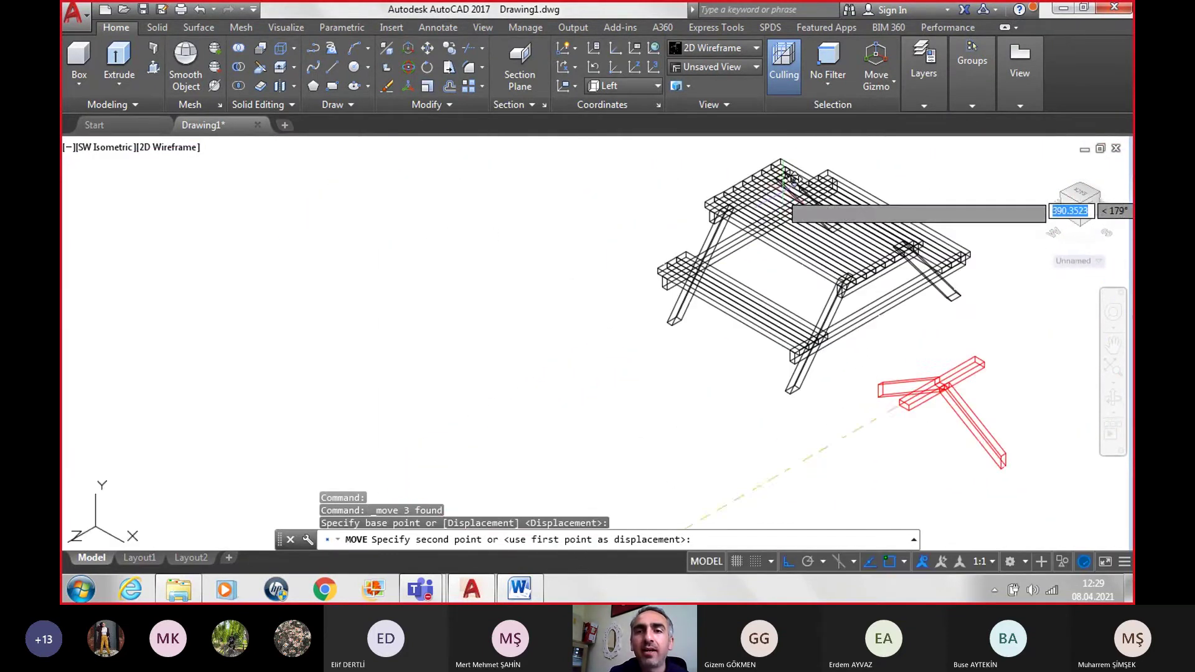
{"action": "scroll", "coordinate": [760, 311], "scroll_direction": "up", "scroll_amount": 2}
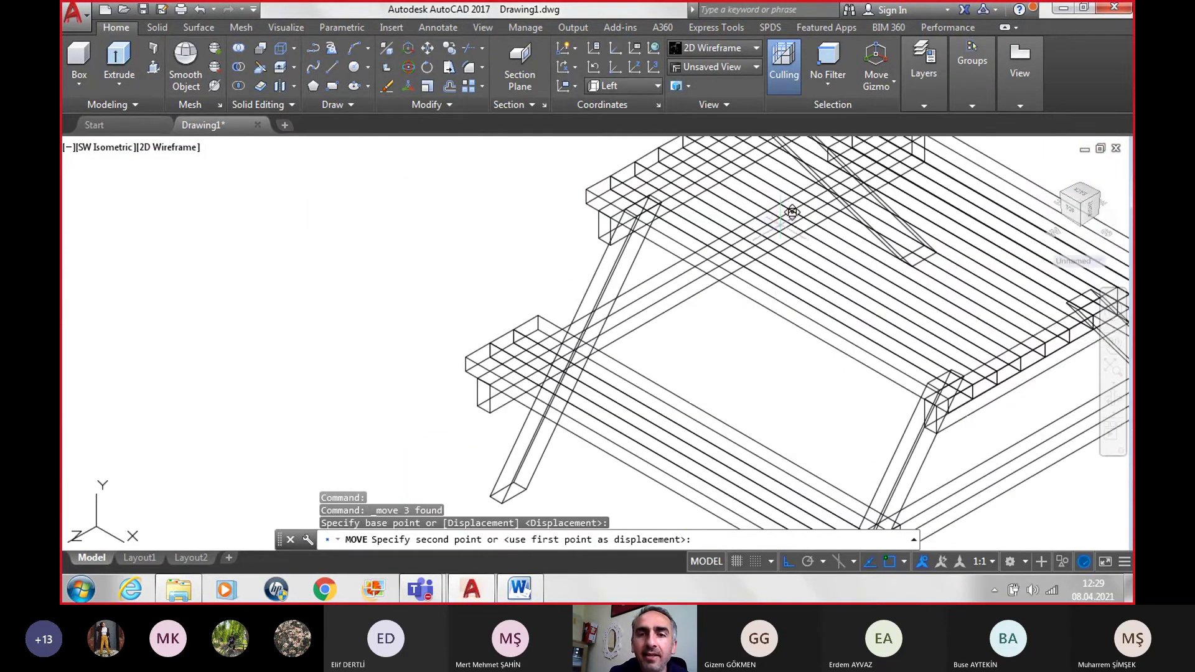
{"action": "left_click", "coordinate": [767, 309]}
{"action": "scroll", "coordinate": [716, 336], "scroll_direction": "down", "scroll_amount": 3}
{"action": "scroll", "coordinate": [675, 356], "scroll_direction": "down", "scroll_amount": 2}
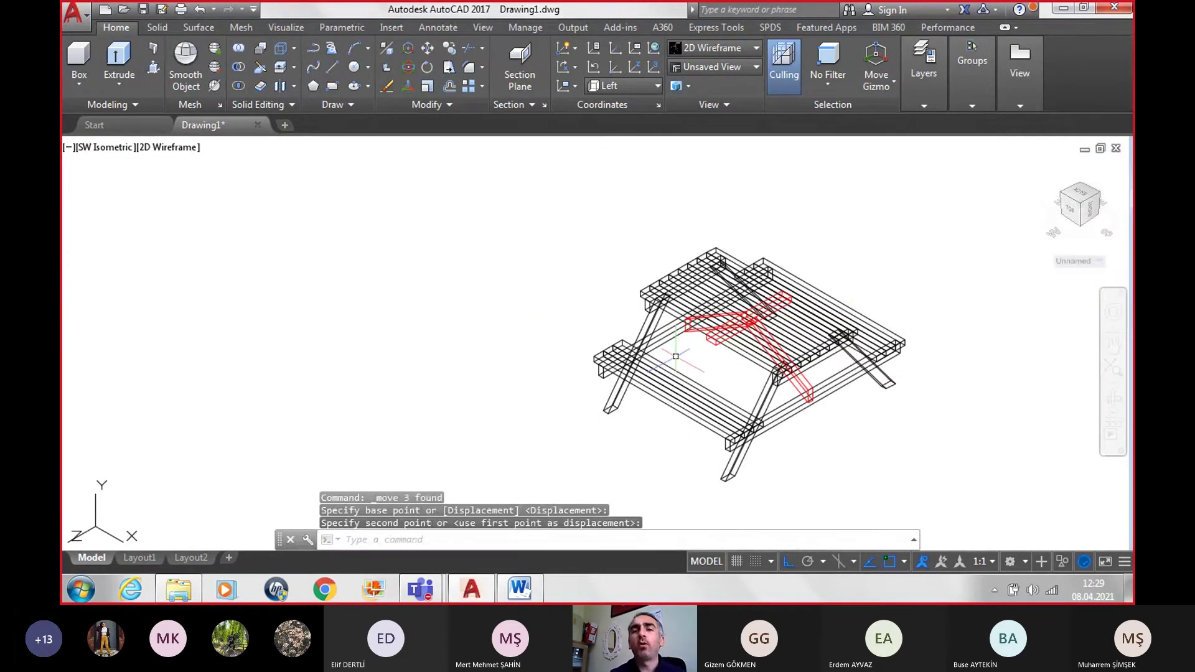
Step: Switch the model to the Conceptual visual style, showing the red braces shaded under the top
{"action": "middle_click_drag", "start_coordinate": [676, 356], "coordinate": [619, 356]}
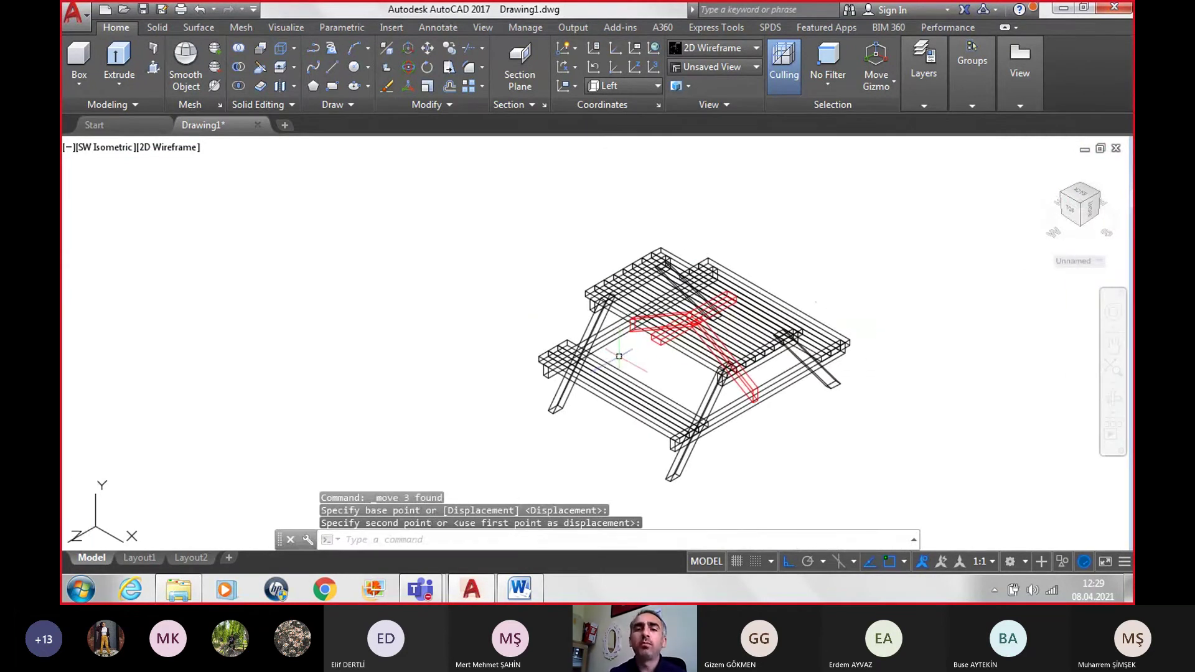
{"action": "left_click", "coordinate": [718, 49]}
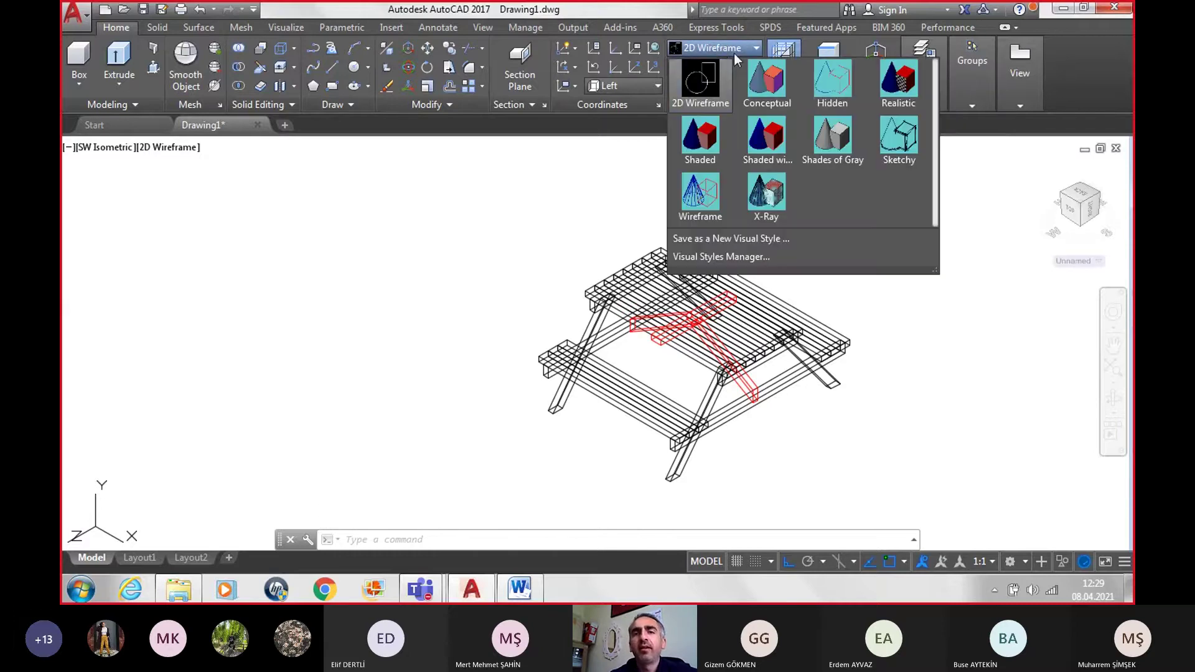
{"action": "left_click", "coordinate": [767, 97]}
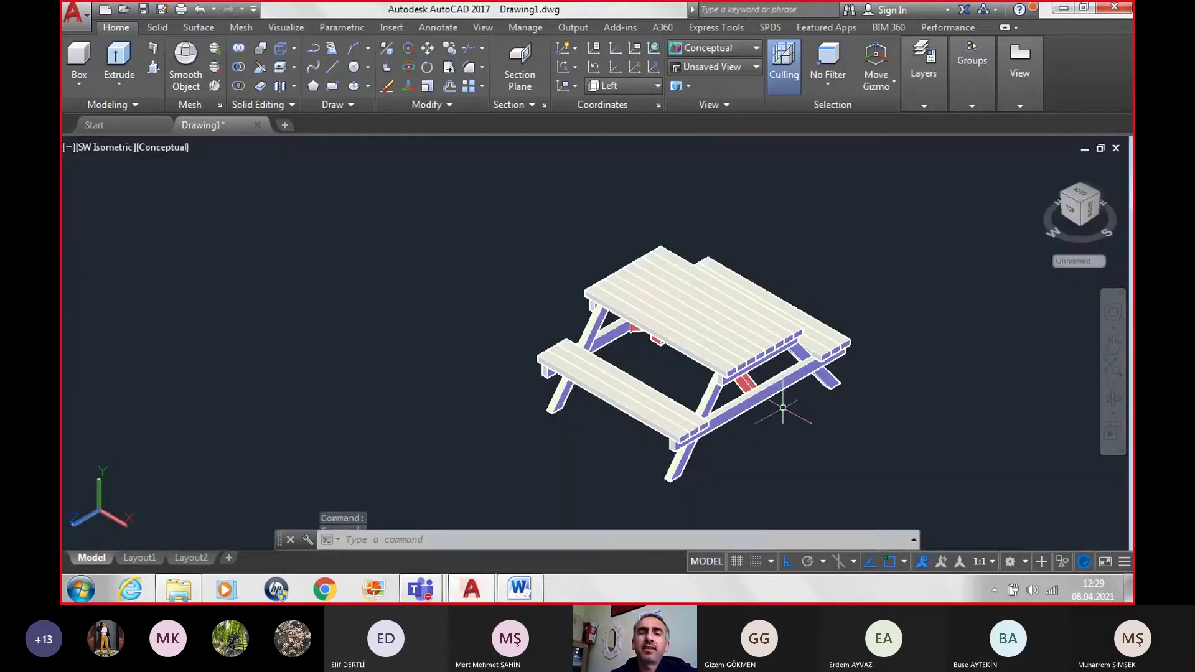
{"action": "scroll", "coordinate": [780, 416], "scroll_direction": "up", "scroll_amount": 3}
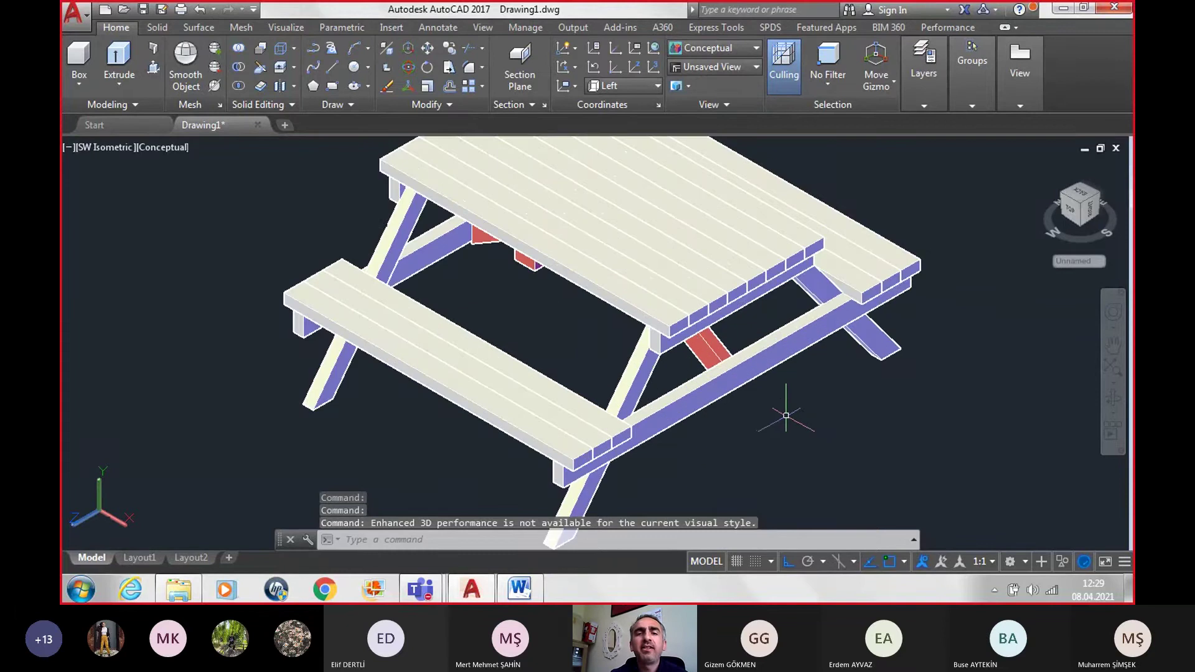
{"action": "middle_click_drag", "start_coordinate": [779, 405], "coordinate": [714, 429]}
{"action": "scroll", "coordinate": [709, 432], "scroll_direction": "down", "scroll_amount": 2}
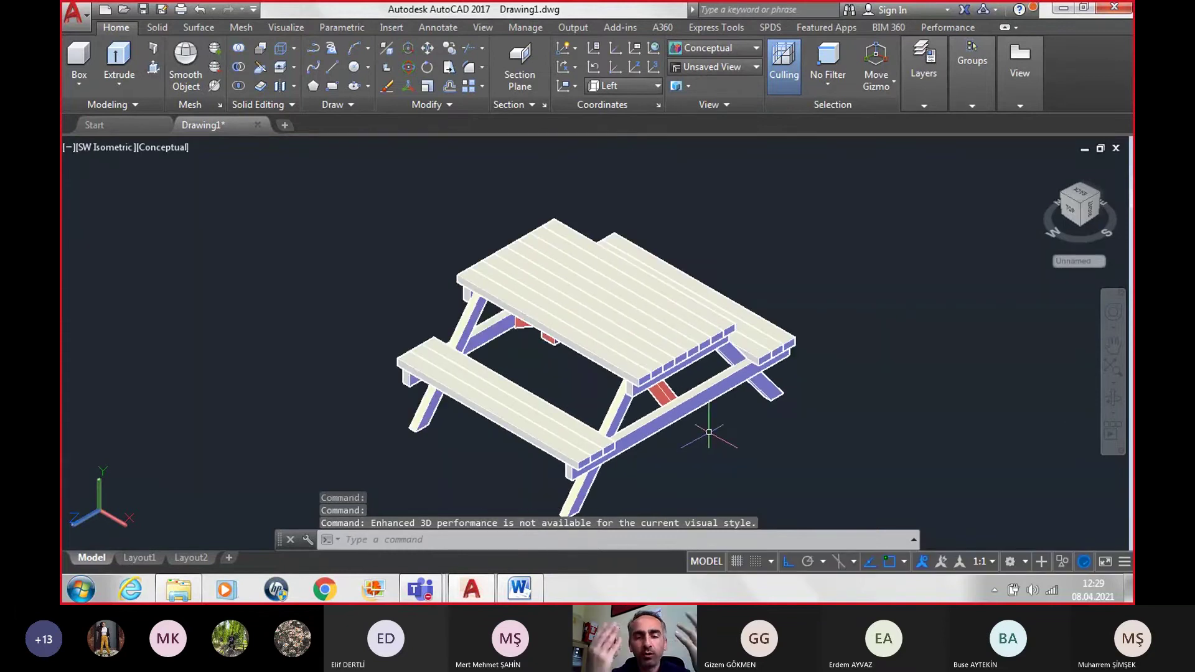
Step: Orbit to a close, low near-front view of the braces beneath the tabletop
{"action": "type", "text": "oRB"}
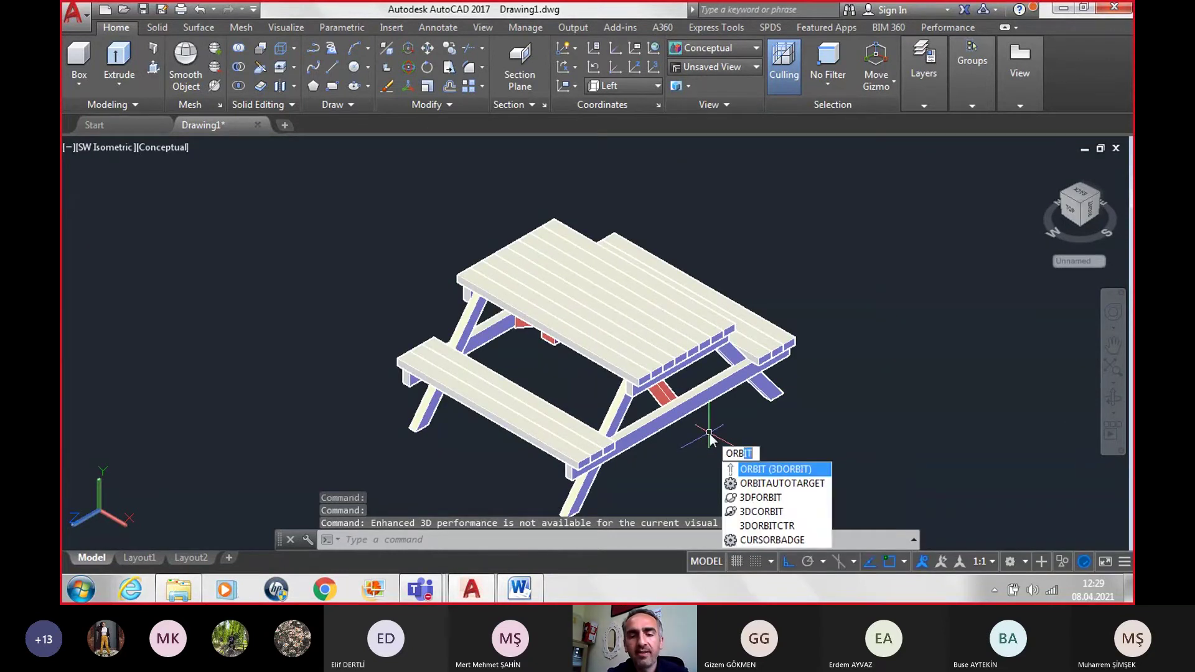
{"action": "key", "text": "Return"}
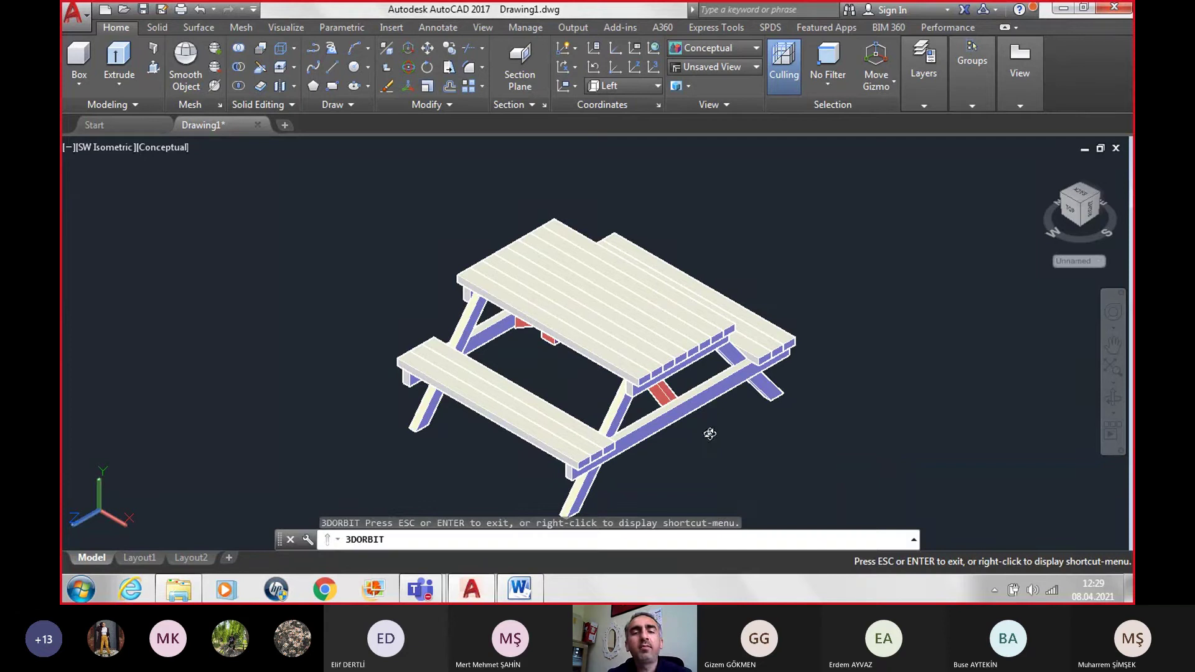
{"action": "mouse_move", "coordinate": [660, 409]}
{"action": "left_mouse_down"}
{"action": "mouse_move", "coordinate": [544, 284]}
{"action": "mouse_move", "coordinate": [500, 268]}
{"action": "left_mouse_up"}
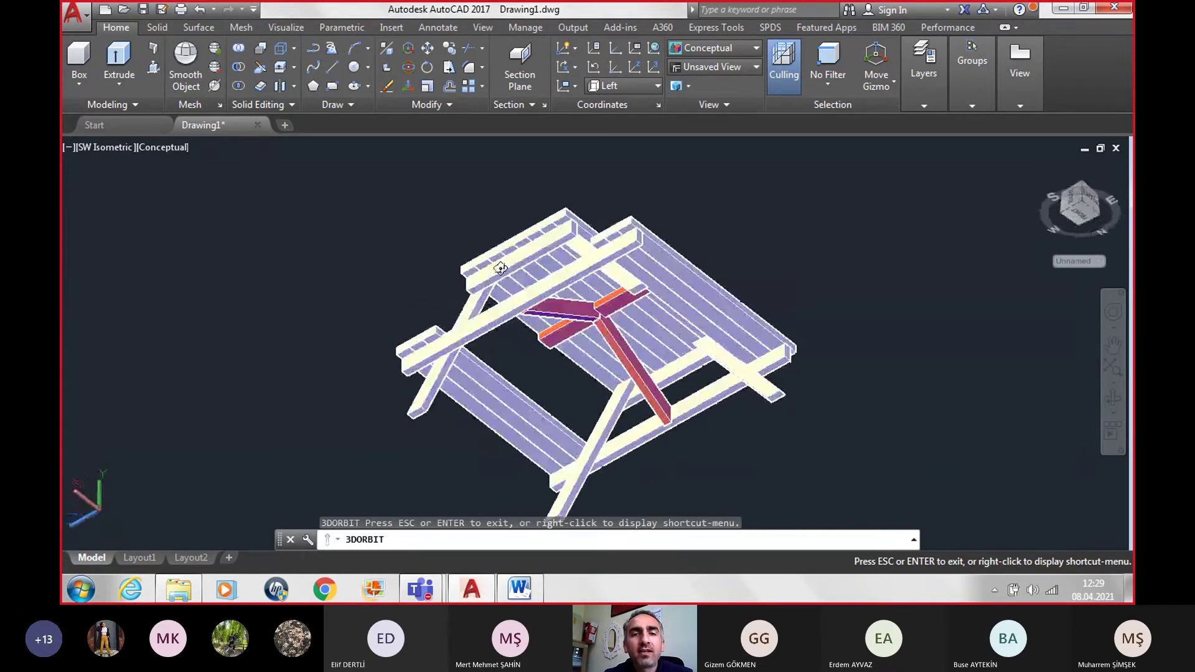
{"action": "mouse_move", "coordinate": [611, 336]}
{"action": "left_mouse_down"}
{"action": "mouse_move", "coordinate": [485, 424]}
{"action": "mouse_move", "coordinate": [491, 442]}
{"action": "mouse_move", "coordinate": [629, 399]}
{"action": "mouse_move", "coordinate": [608, 420]}
{"action": "mouse_move", "coordinate": [487, 372]}
{"action": "mouse_move", "coordinate": [435, 397]}
{"action": "mouse_move", "coordinate": [453, 421]}
{"action": "mouse_move", "coordinate": [541, 286]}
{"action": "mouse_move", "coordinate": [560, 408]}
{"action": "mouse_move", "coordinate": [592, 411]}
{"action": "mouse_move", "coordinate": [476, 320]}
{"action": "mouse_move", "coordinate": [508, 360]}
{"action": "left_mouse_up"}
{"action": "mouse_move", "coordinate": [526, 311]}
{"action": "left_mouse_down"}
{"action": "mouse_move", "coordinate": [573, 408]}
{"action": "mouse_move", "coordinate": [618, 415]}
{"action": "left_mouse_up"}
{"action": "scroll", "coordinate": [739, 360], "scroll_direction": "up", "scroll_amount": 2}
{"action": "scroll", "coordinate": [664, 334], "scroll_direction": "up", "scroll_amount": 2}
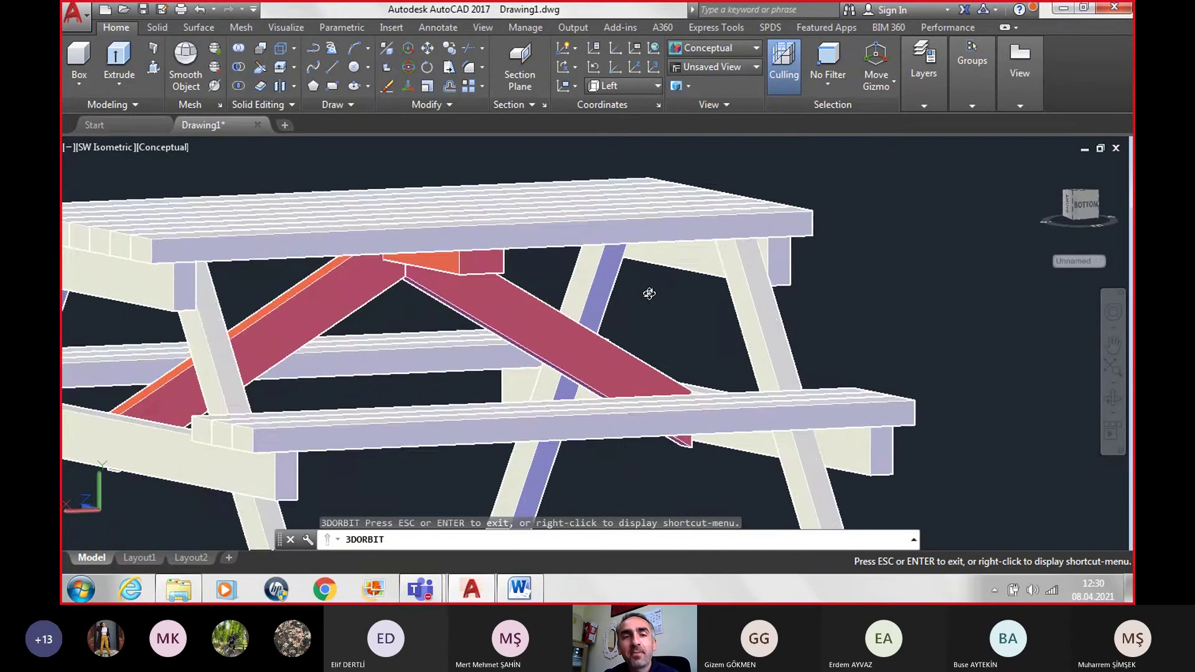
{"action": "scroll", "coordinate": [579, 295], "scroll_direction": "up", "scroll_amount": 2}
{"action": "mouse_move", "coordinate": [579, 295]}
{"action": "left_mouse_down"}
{"action": "mouse_move", "coordinate": [613, 320]}
{"action": "mouse_move", "coordinate": [600, 299]}
{"action": "mouse_move", "coordinate": [554, 299]}
{"action": "left_mouse_up"}
{"action": "key", "text": "Escape"}
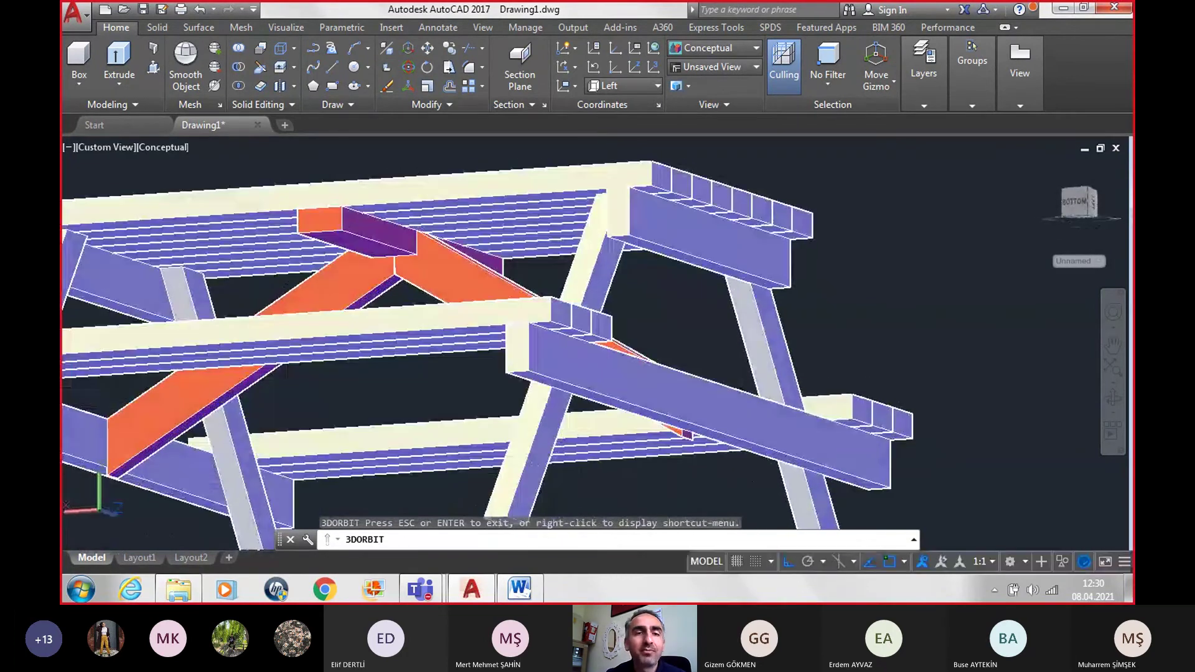
{"action": "left_click", "coordinate": [439, 254]}
{"action": "key", "text": "Escape"}
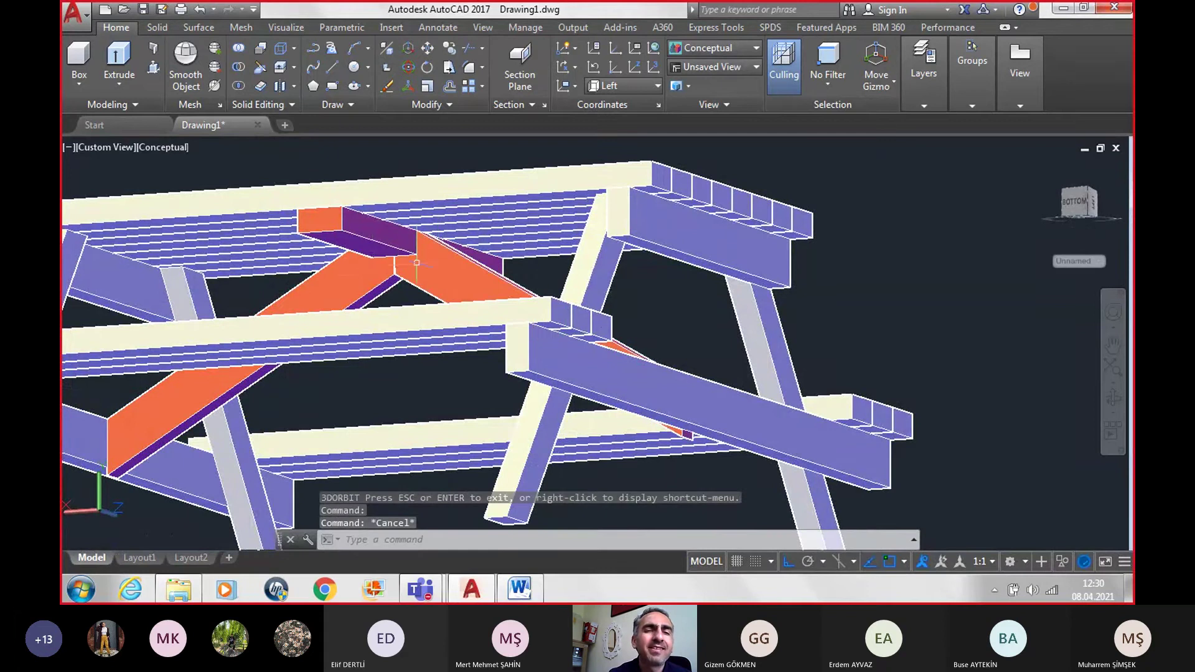
{"action": "left_click", "coordinate": [362, 276]}
{"action": "key", "text": "Escape"}
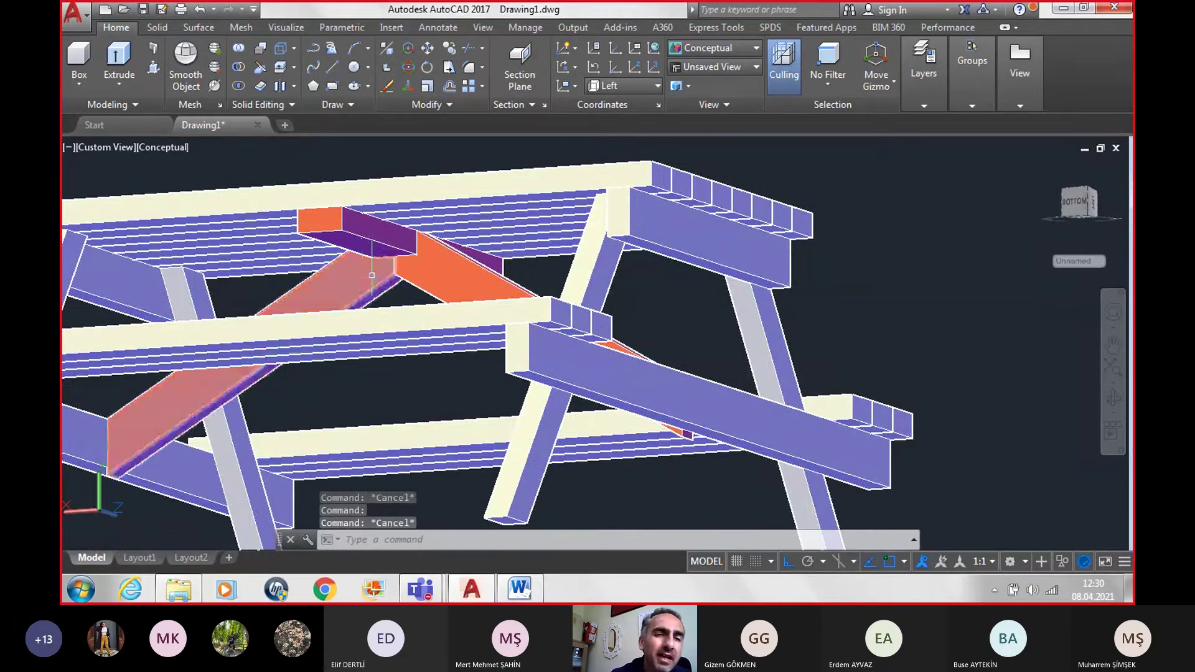
{"action": "scroll", "coordinate": [367, 277], "scroll_direction": "up", "scroll_amount": 3}
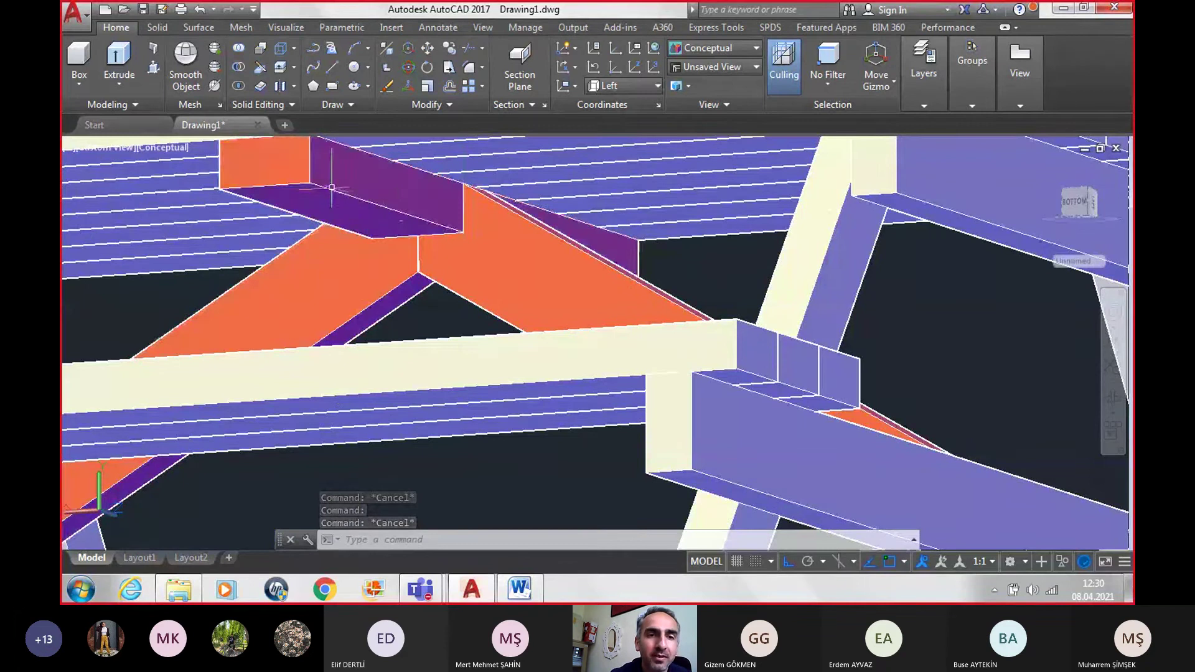
{"action": "scroll", "coordinate": [331, 184], "scroll_direction": "down", "scroll_amount": 5}
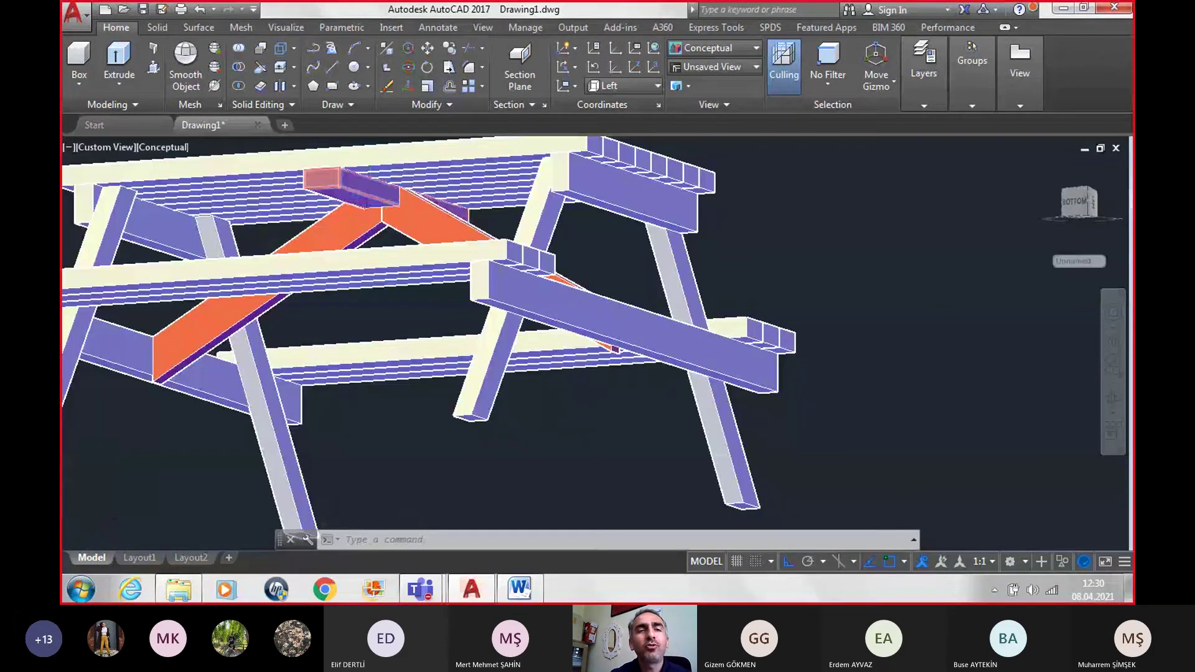
{"action": "scroll", "coordinate": [373, 193], "scroll_direction": "down", "scroll_amount": 2}
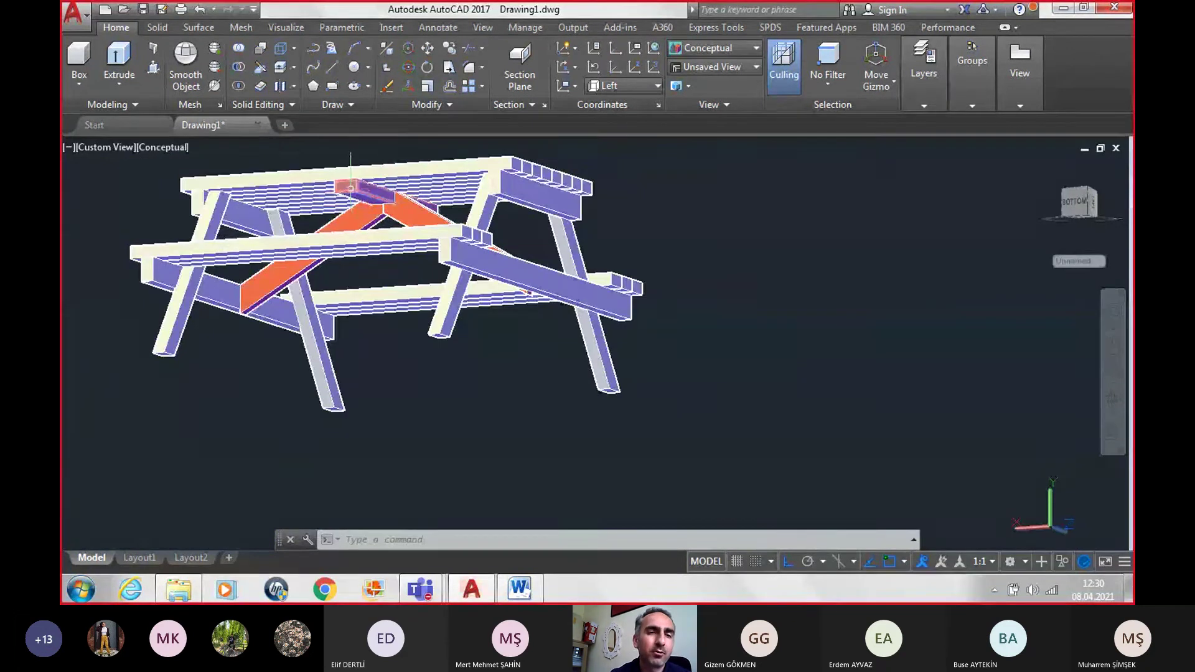
{"action": "key", "text": "Escape"}
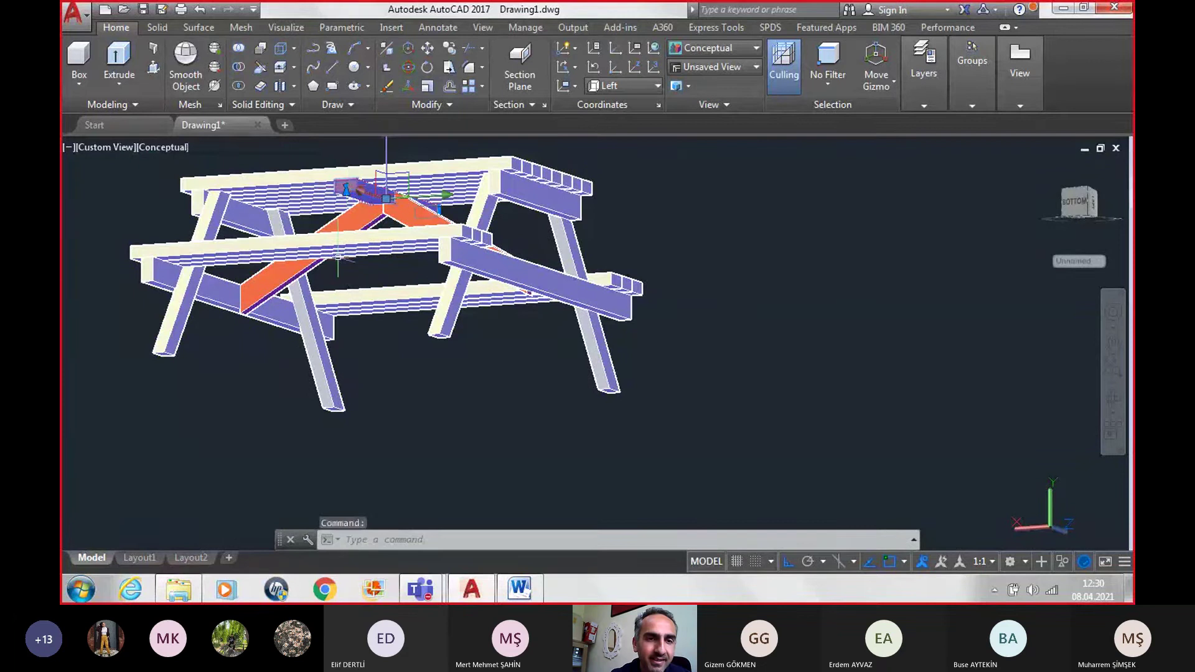
{"action": "key", "text": "Escape"}
{"action": "left_click", "coordinate": [298, 274]}
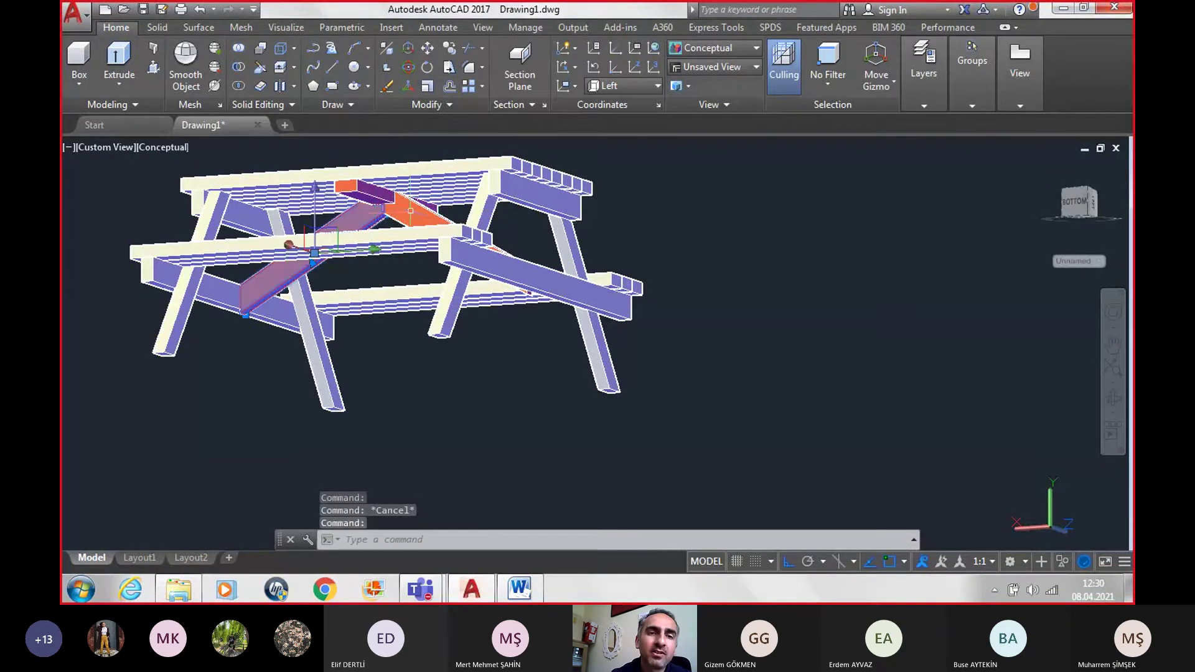
{"action": "key", "text": "Escape"}
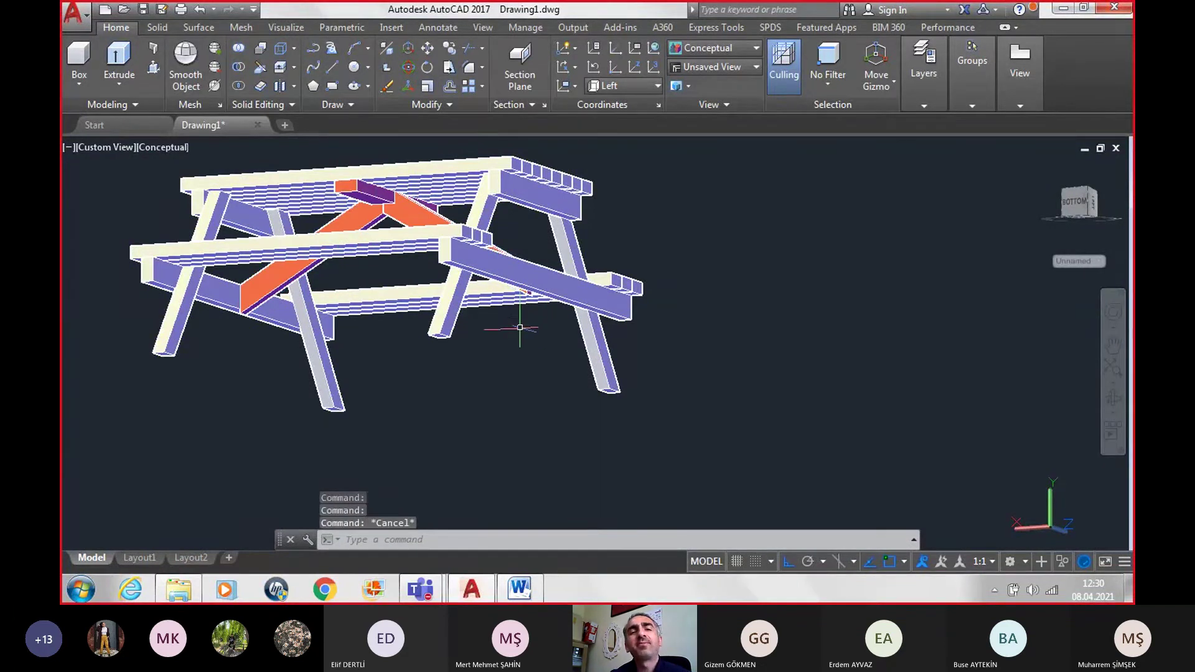
{"action": "middle_click_drag", "start_coordinate": [519, 327], "coordinate": [635, 408], "text": "shift"}
{"action": "scroll", "coordinate": [632, 419], "scroll_direction": "up", "scroll_amount": 4}
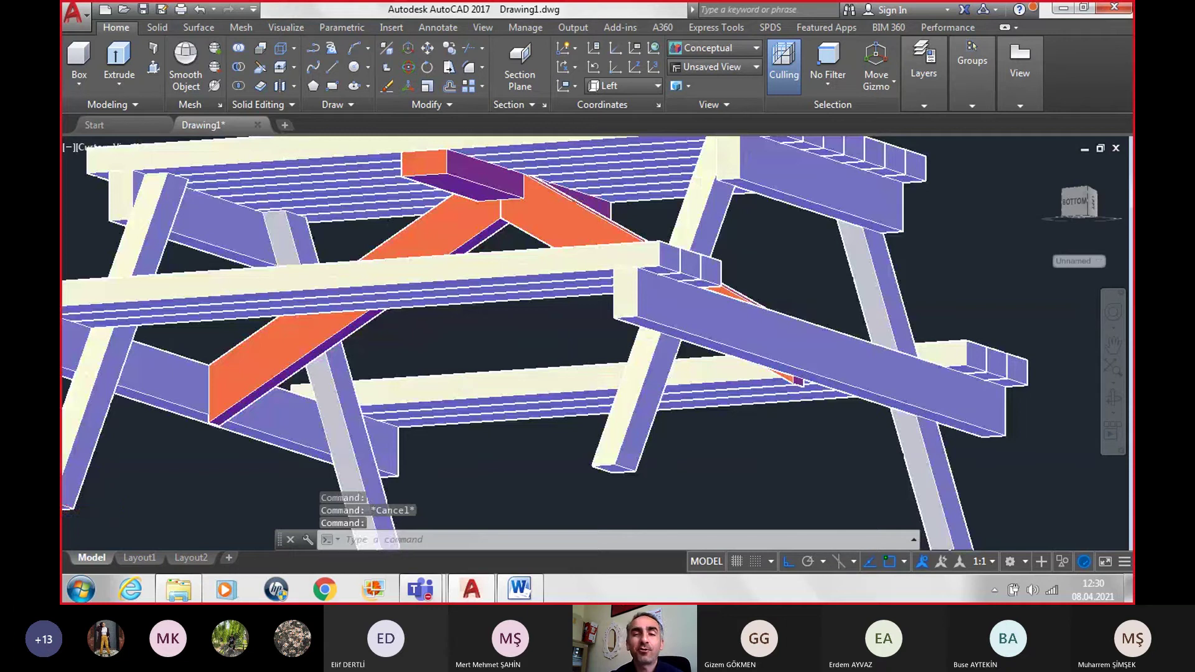
{"action": "scroll", "coordinate": [562, 358], "scroll_direction": "down", "scroll_amount": 4}
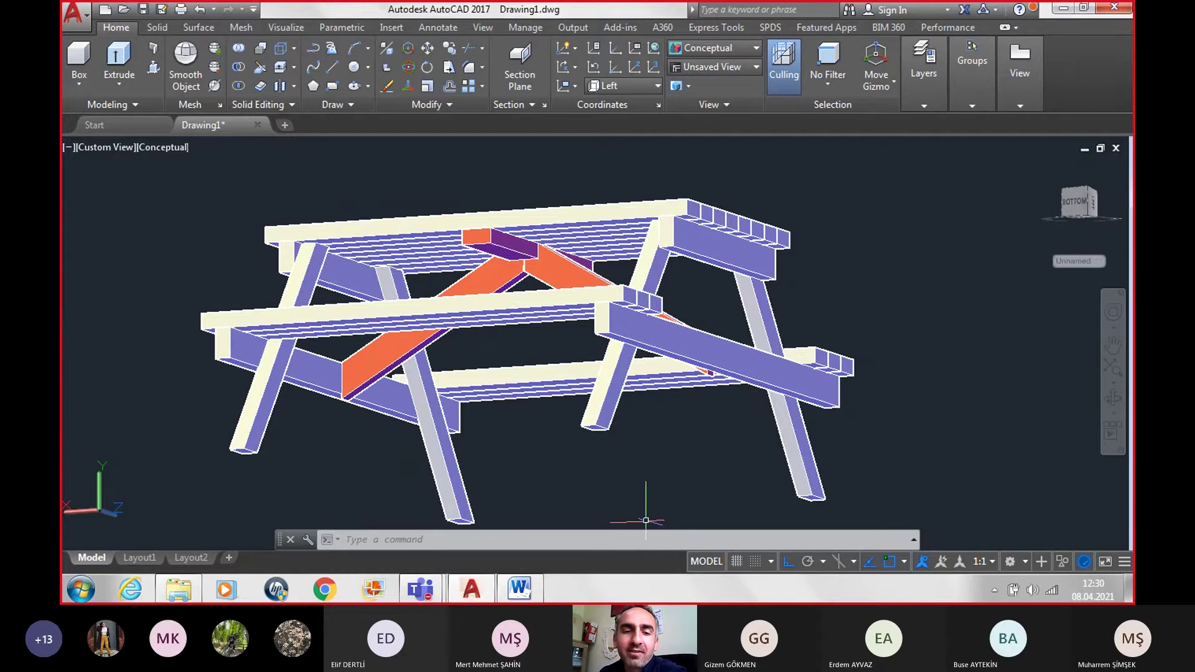
{"action": "left_click", "coordinate": [520, 588]}
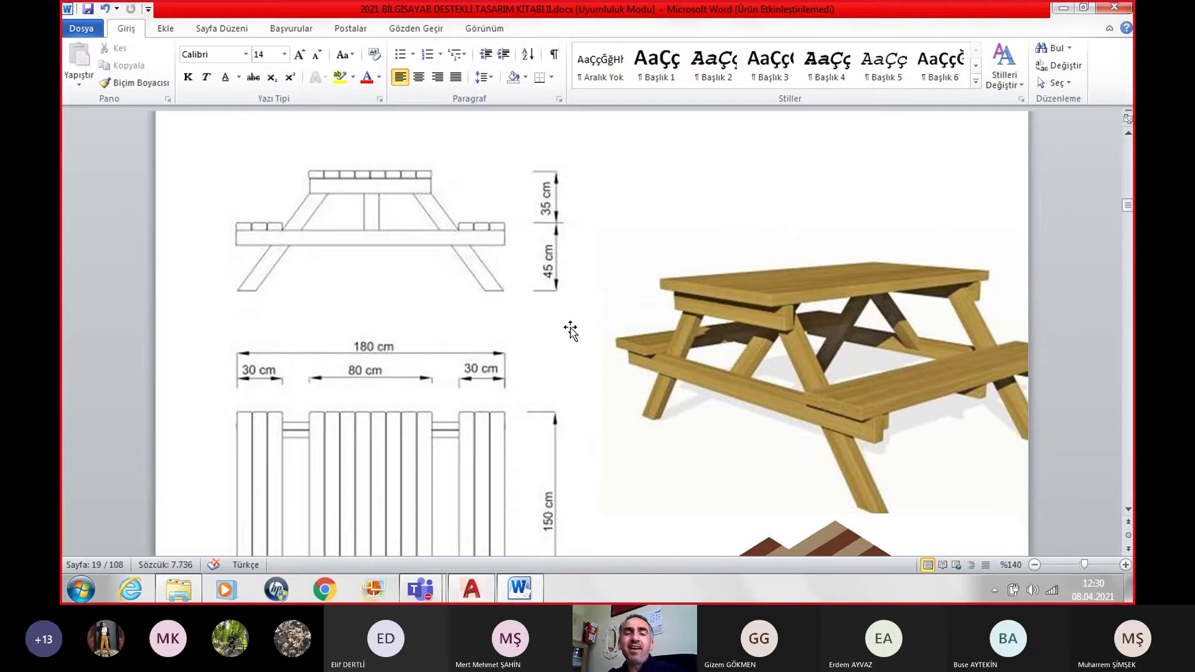
{"action": "scroll", "coordinate": [591, 319], "scroll_direction": "up", "scroll_amount": 2}
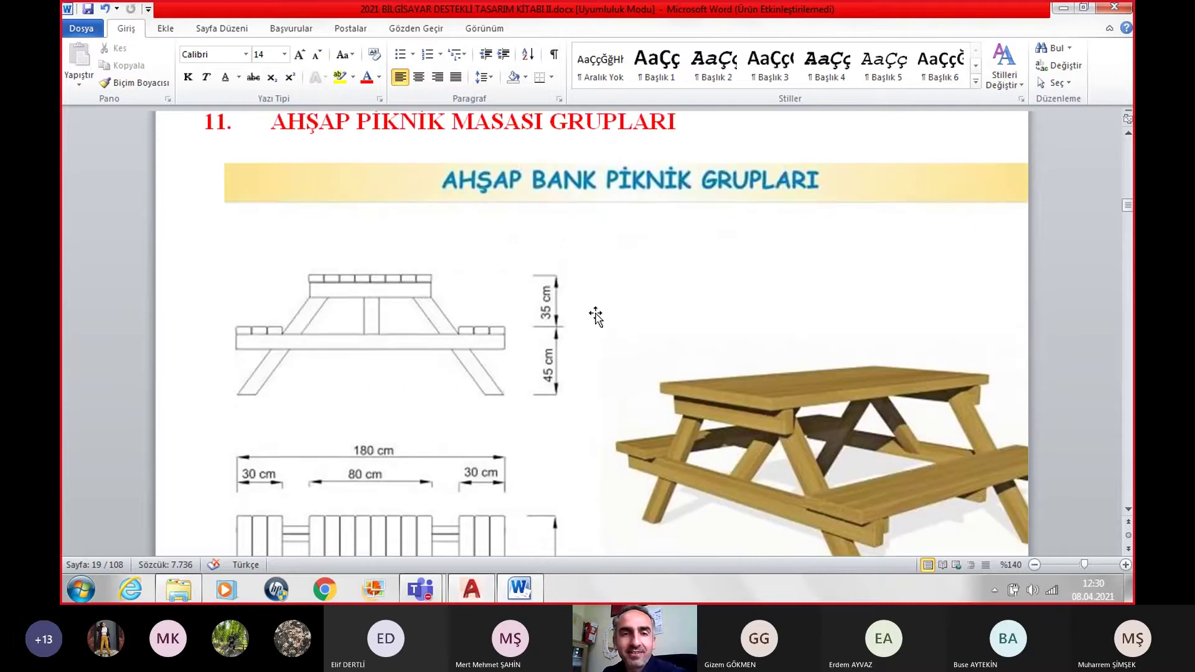
{"action": "scroll", "coordinate": [596, 315], "scroll_direction": "up", "scroll_amount": 2}
{"action": "scroll", "coordinate": [596, 315], "scroll_direction": "down", "scroll_amount": 2}
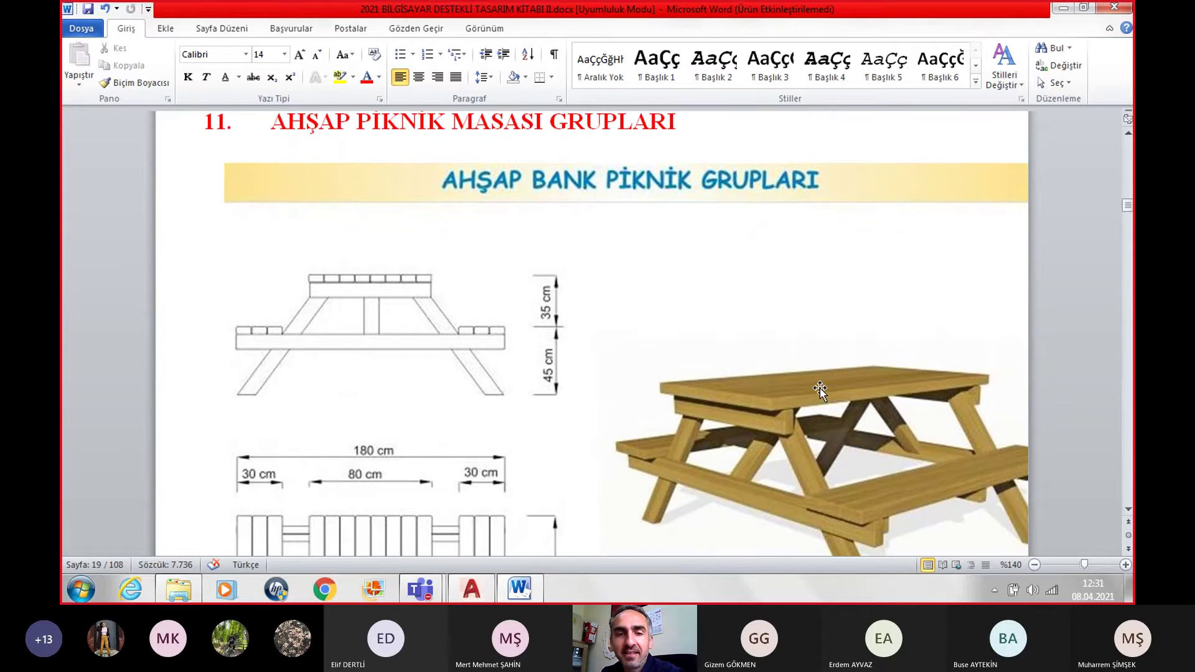
{"action": "left_click", "coordinate": [471, 588]}
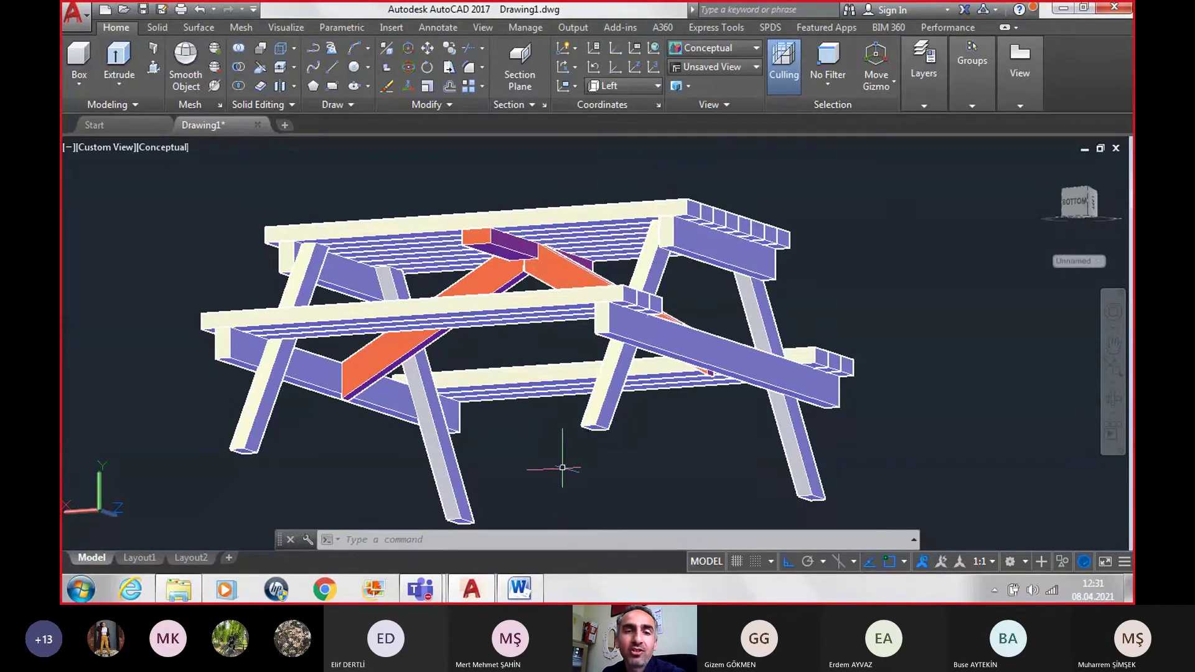
{"action": "left_click", "coordinate": [532, 600]}
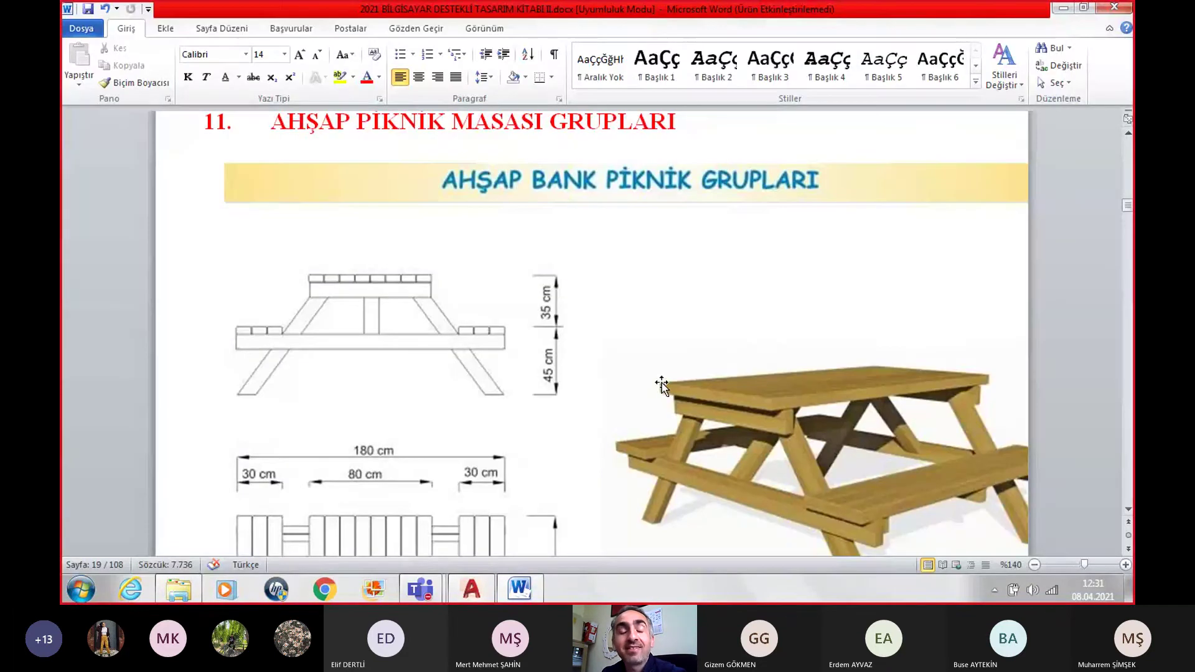
{"action": "scroll", "coordinate": [662, 385], "scroll_direction": "down", "scroll_amount": 1}
{"action": "scroll", "coordinate": [662, 385], "scroll_direction": "down", "scroll_amount": 2}
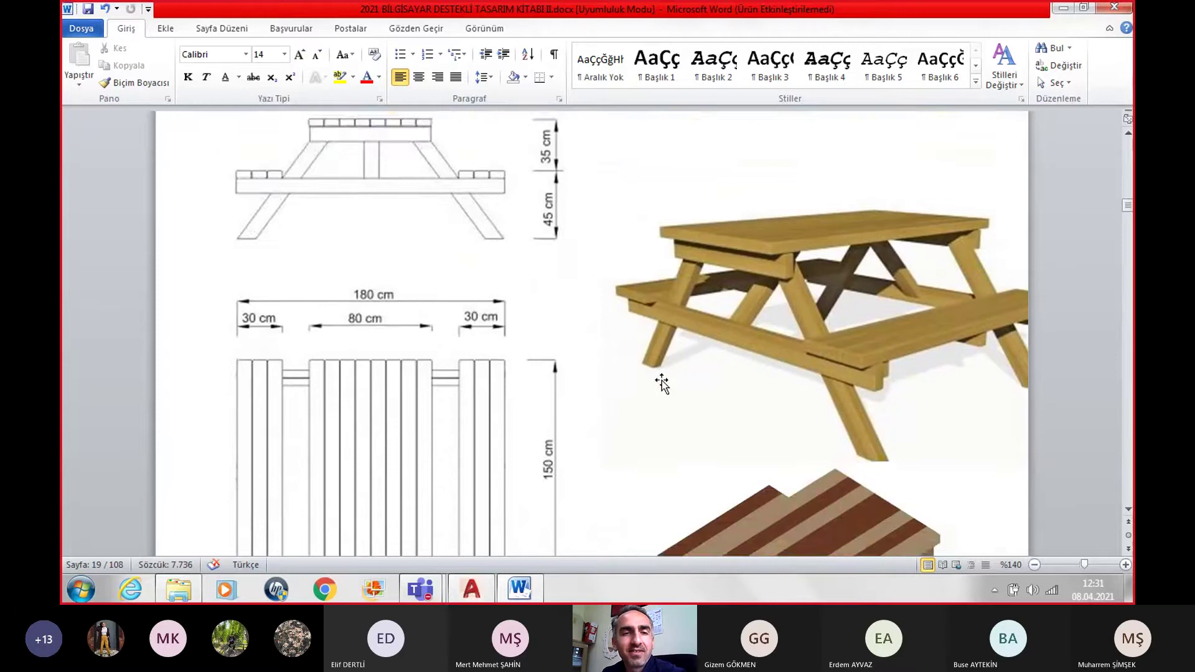
{"action": "scroll", "coordinate": [662, 384], "scroll_direction": "down", "scroll_amount": 2}
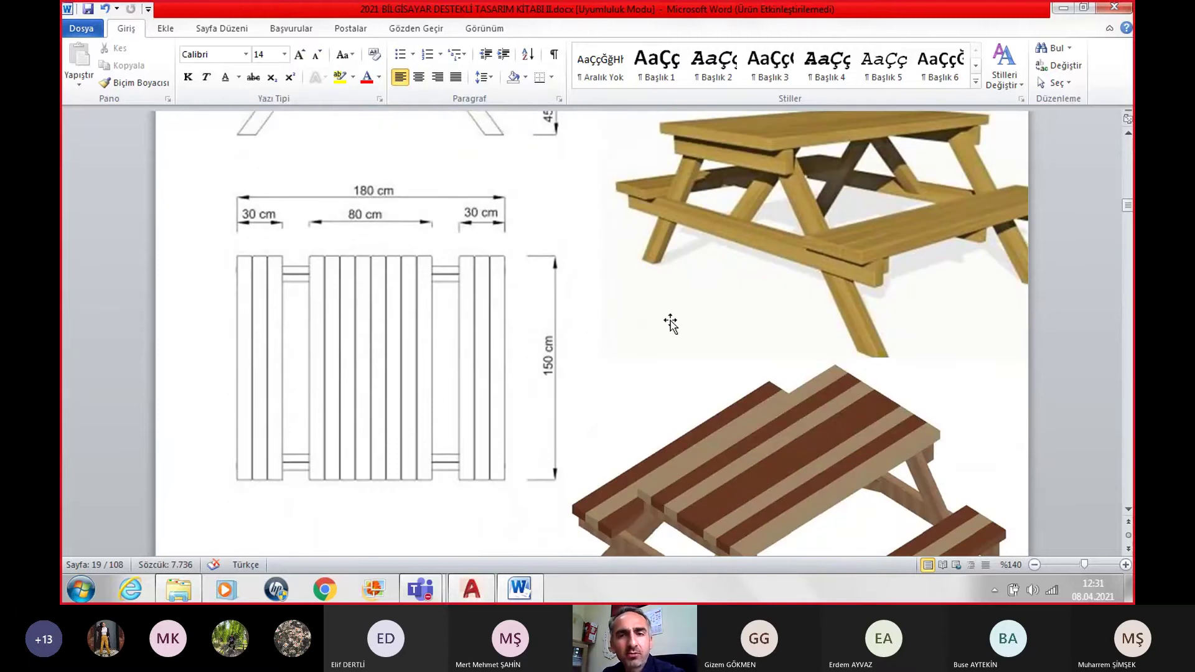
{"action": "scroll", "coordinate": [669, 326], "scroll_direction": "up", "scroll_amount": 3}
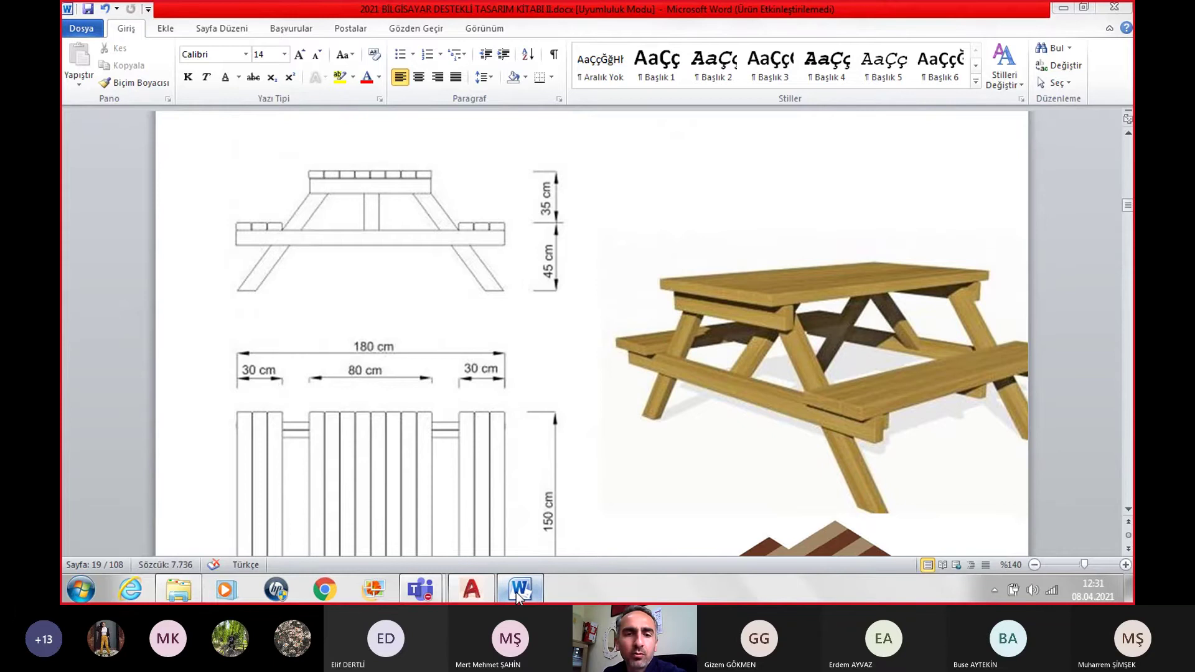
{"action": "left_click", "coordinate": [472, 588]}
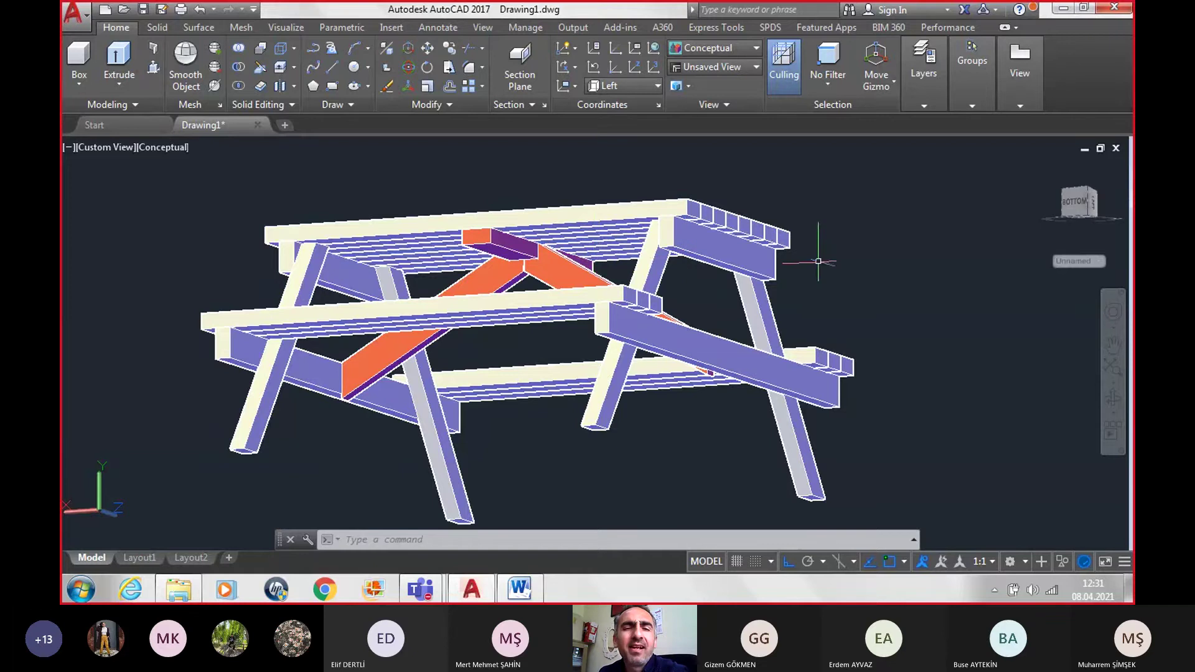
{"action": "scroll", "coordinate": [703, 410], "scroll_direction": "up", "scroll_amount": 3}
{"action": "scroll", "coordinate": [722, 394], "scroll_direction": "up", "scroll_amount": 3}
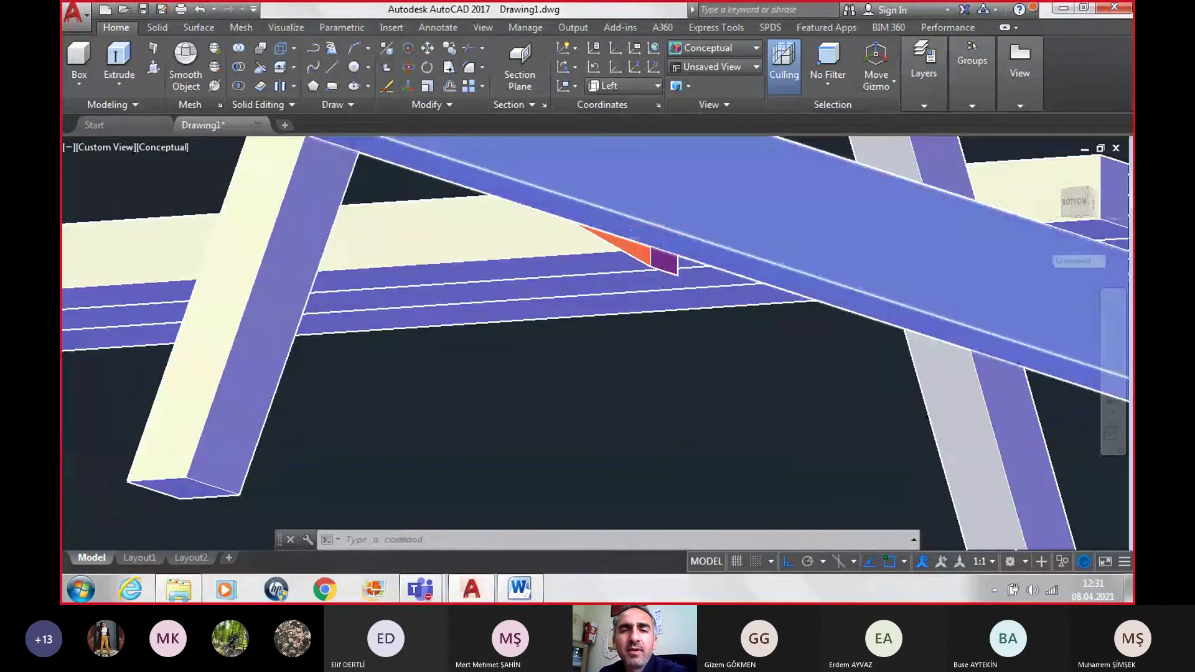
{"action": "scroll", "coordinate": [663, 268], "scroll_direction": "down", "scroll_amount": 3}
{"action": "scroll", "coordinate": [661, 244], "scroll_direction": "up", "scroll_amount": 3}
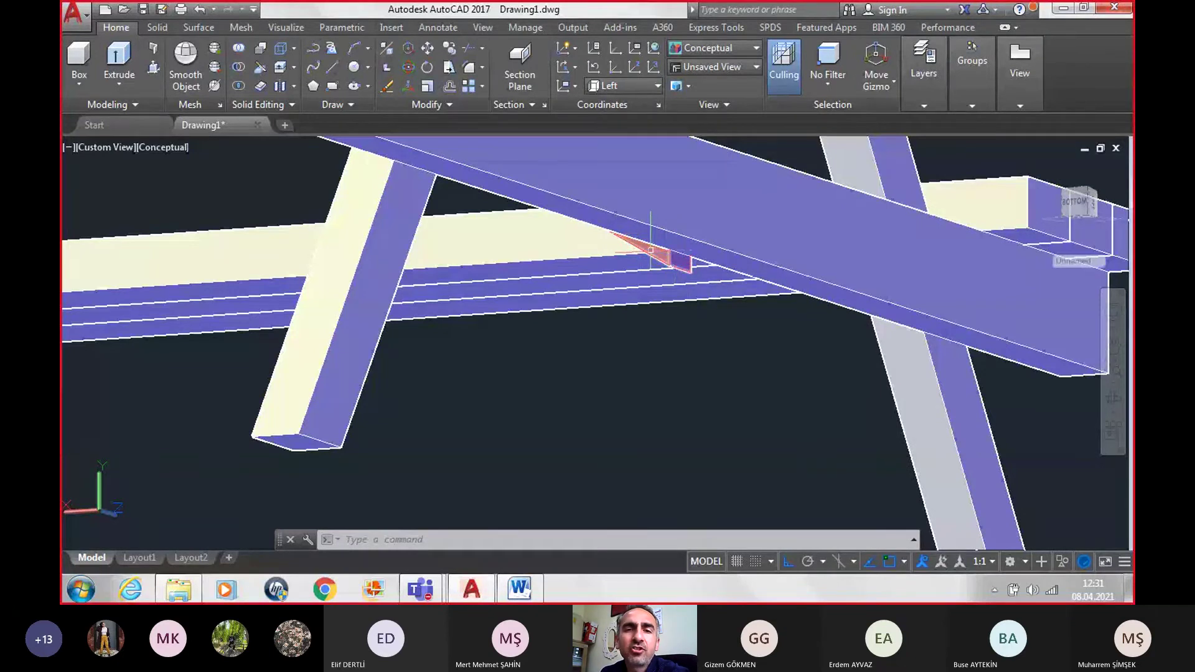
{"action": "scroll", "coordinate": [651, 249], "scroll_direction": "down", "scroll_amount": 5}
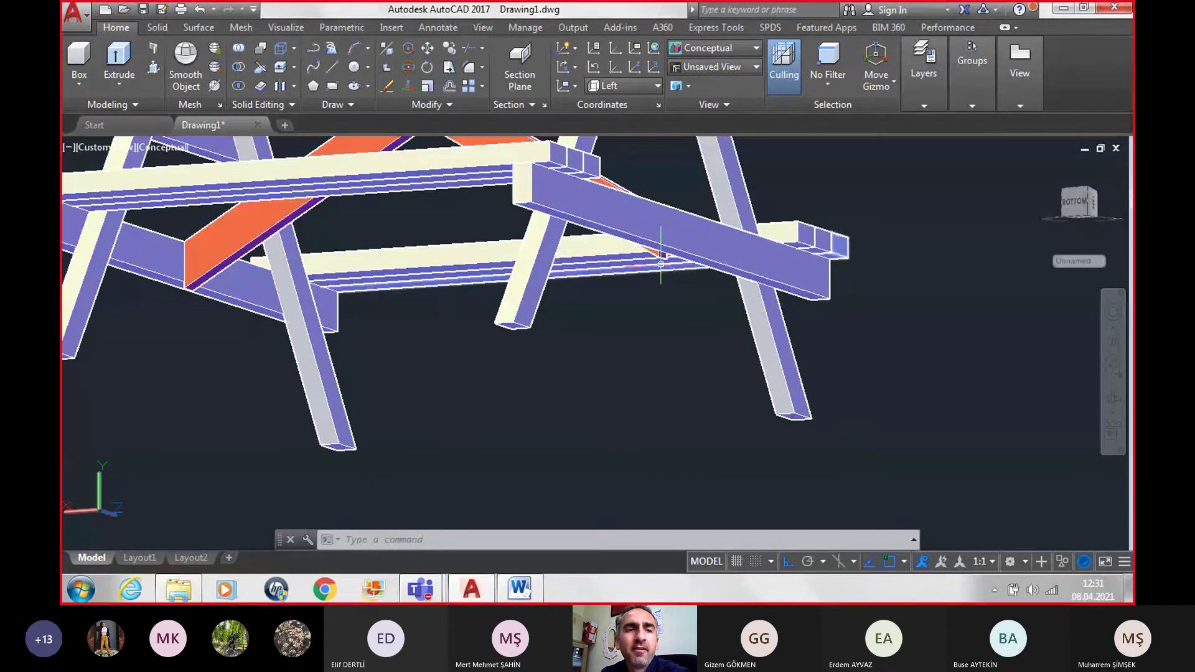
{"action": "scroll", "coordinate": [661, 255], "scroll_direction": "down", "scroll_amount": 2}
{"action": "scroll", "coordinate": [691, 317], "scroll_direction": "down", "scroll_amount": 2}
{"action": "scroll", "coordinate": [709, 365], "scroll_direction": "down", "scroll_amount": 2}
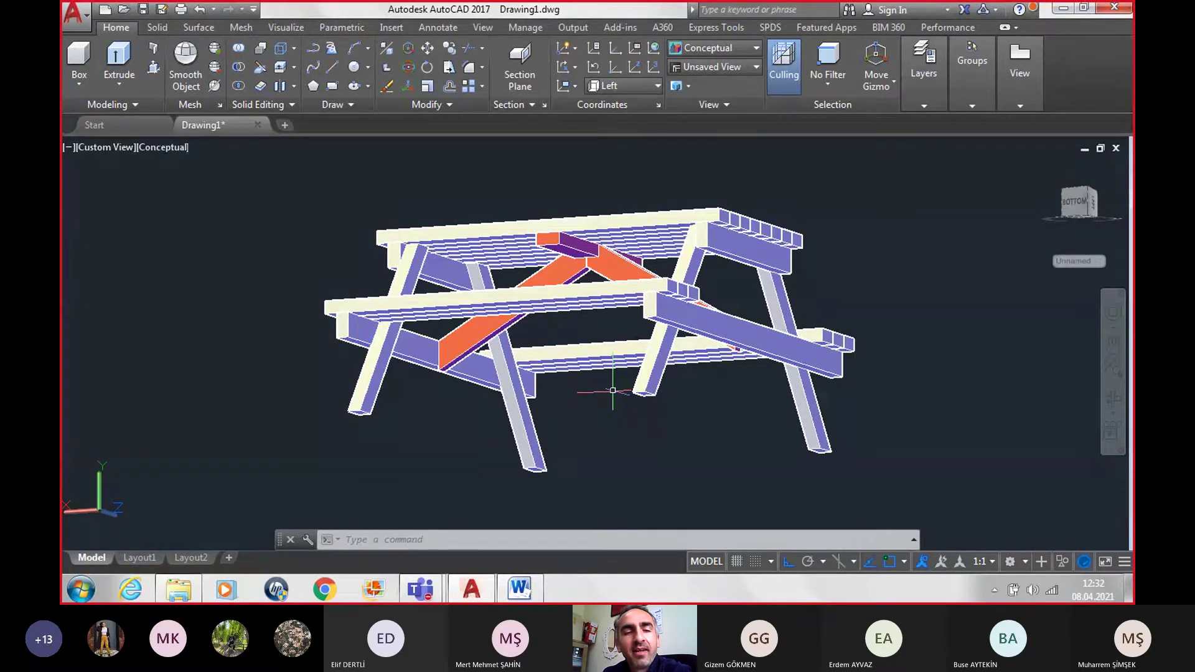
Step: Switch to the SW Isometric view and centre the table in the viewport
{"action": "left_click", "coordinate": [113, 151]}
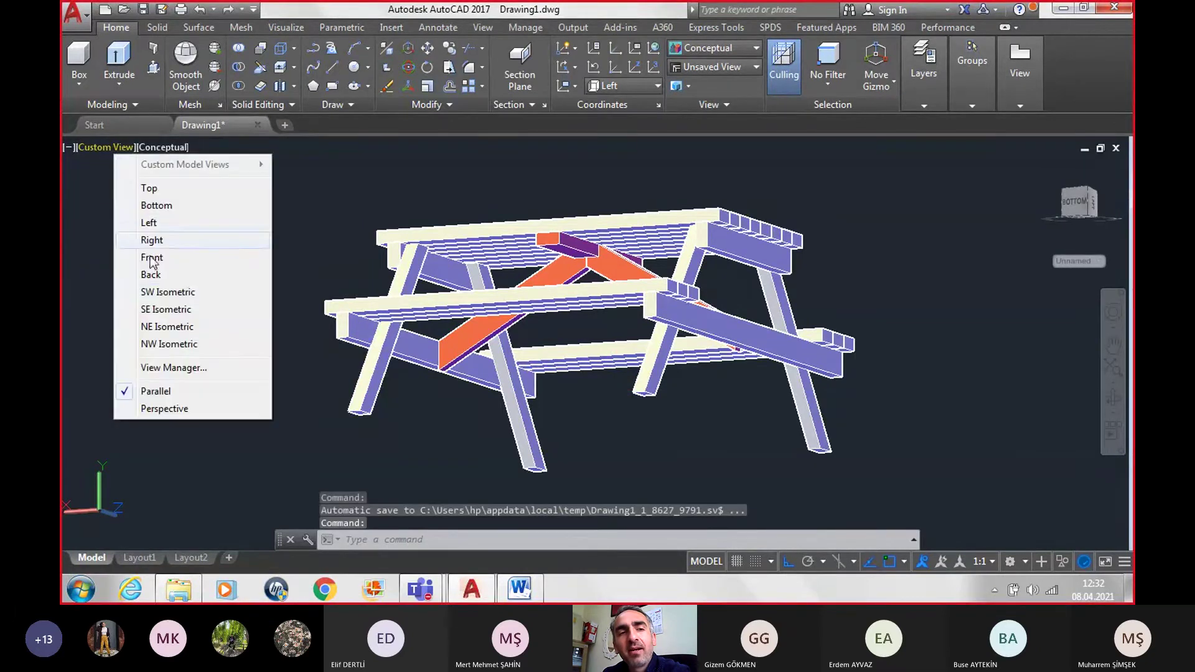
{"action": "left_click", "coordinate": [165, 288]}
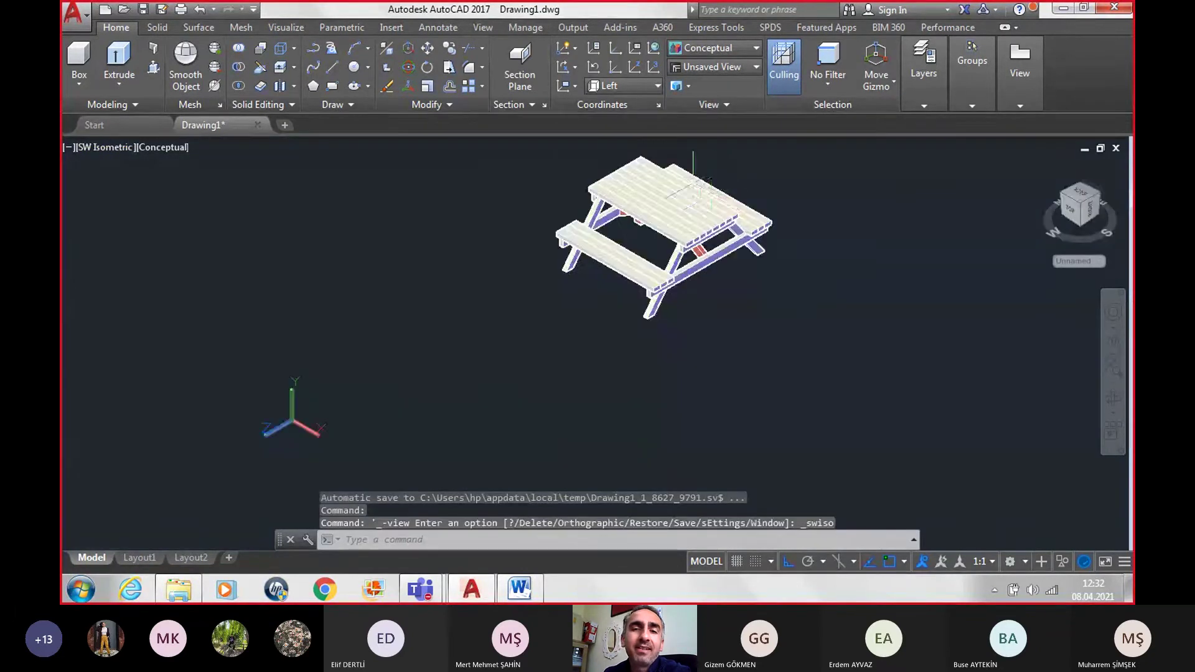
{"action": "middle_click_drag", "start_coordinate": [760, 182], "coordinate": [678, 216]}
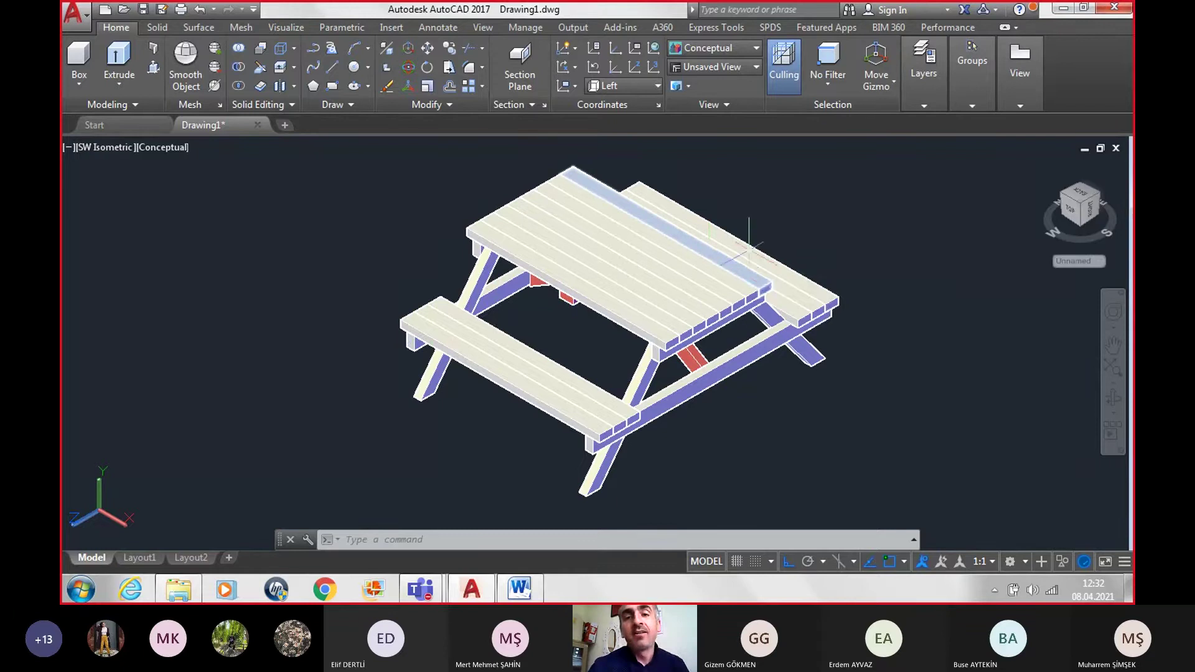
Step: Orbit with 3DORBIT to a low front-side view, zoomed in on the cross braces
{"action": "type", "text": "ORBİT"}
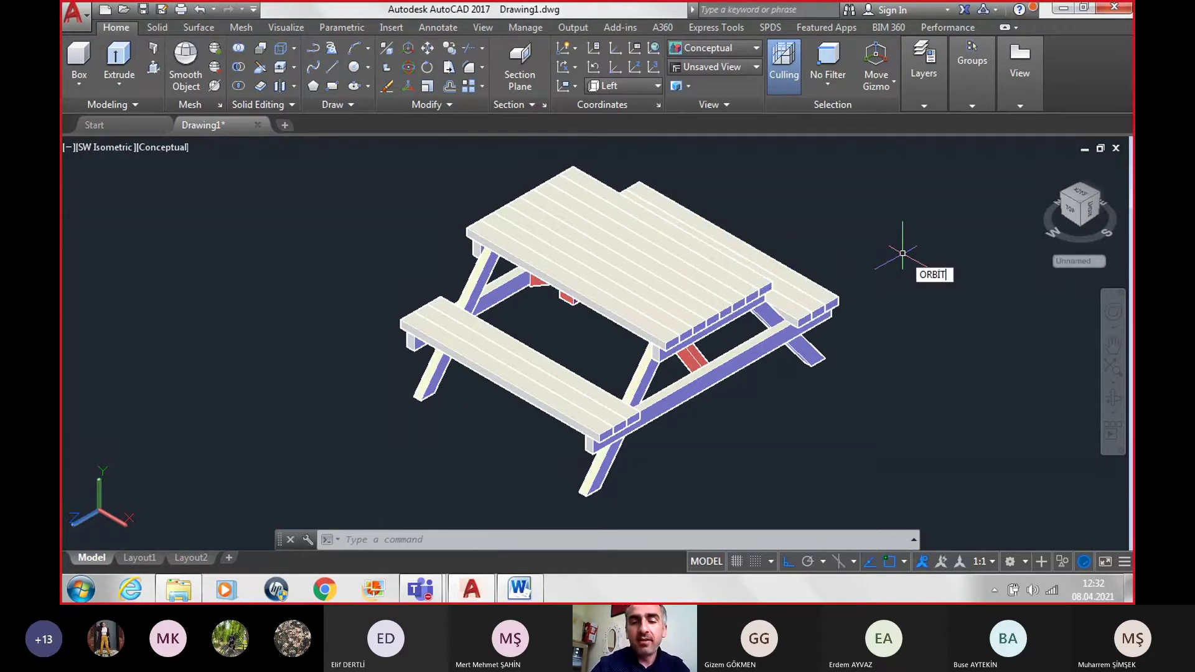
{"action": "key", "text": "Return"}
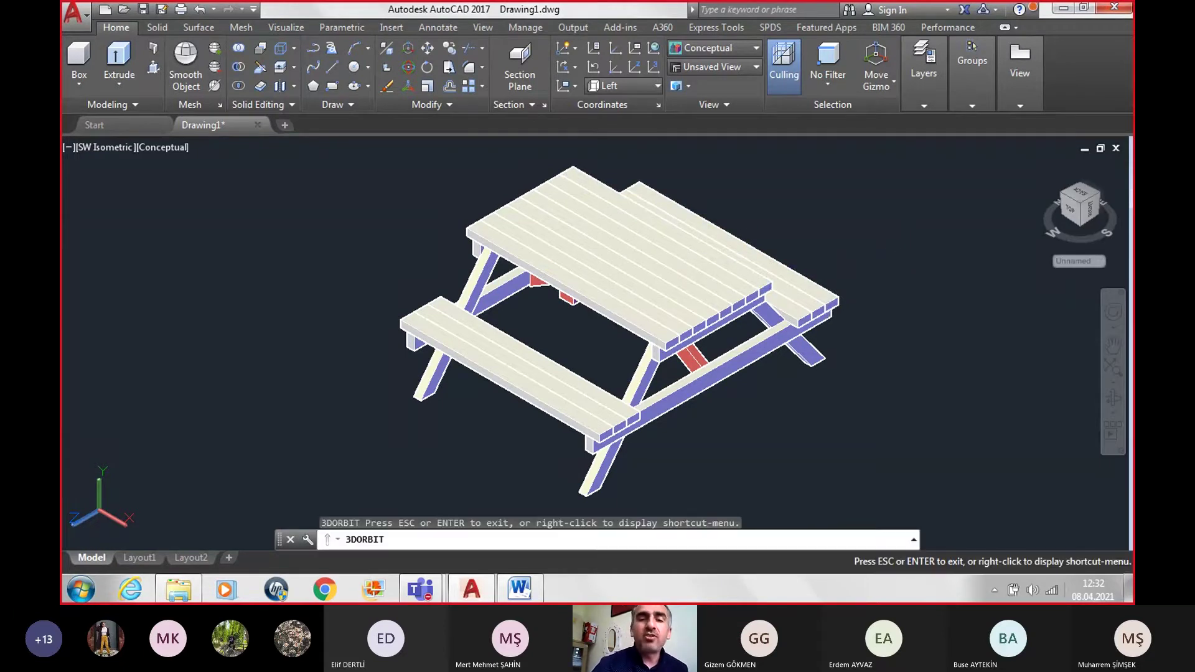
{"action": "left_click_drag", "start_coordinate": [759, 435], "coordinate": [725, 227]}
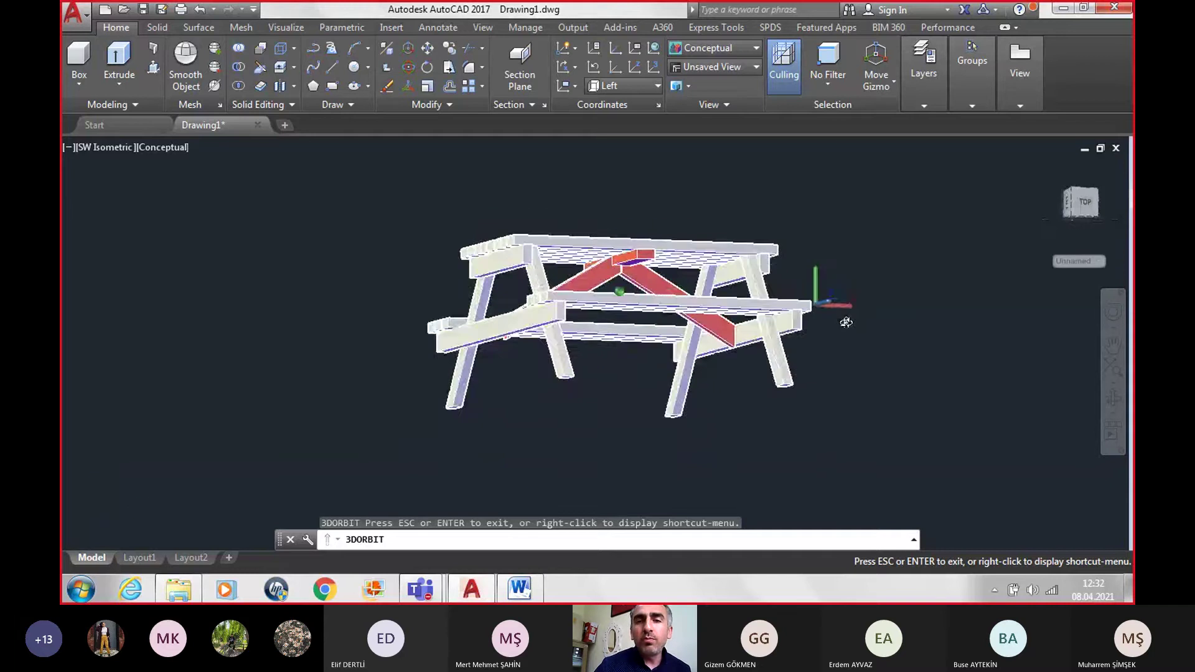
{"action": "scroll", "coordinate": [835, 346], "scroll_direction": "up", "scroll_amount": 1}
{"action": "scroll", "coordinate": [821, 339], "scroll_direction": "up", "scroll_amount": 3}
{"action": "scroll", "coordinate": [827, 338], "scroll_direction": "up", "scroll_amount": 2}
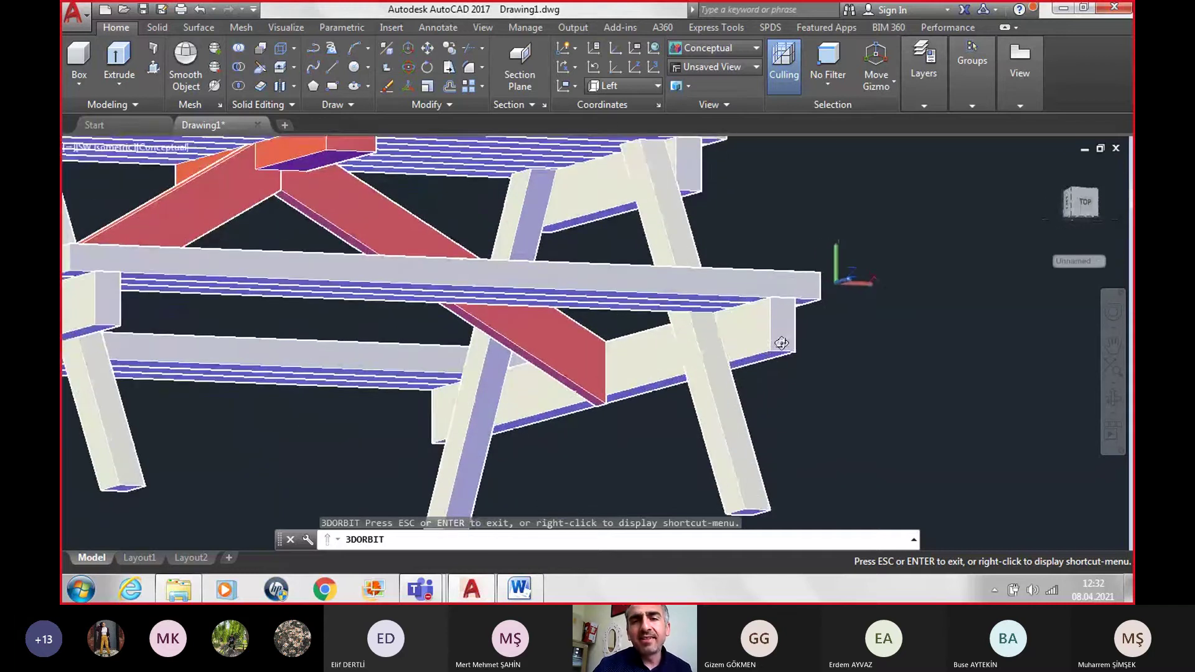
{"action": "middle_click_drag", "start_coordinate": [827, 339], "coordinate": [823, 446]}
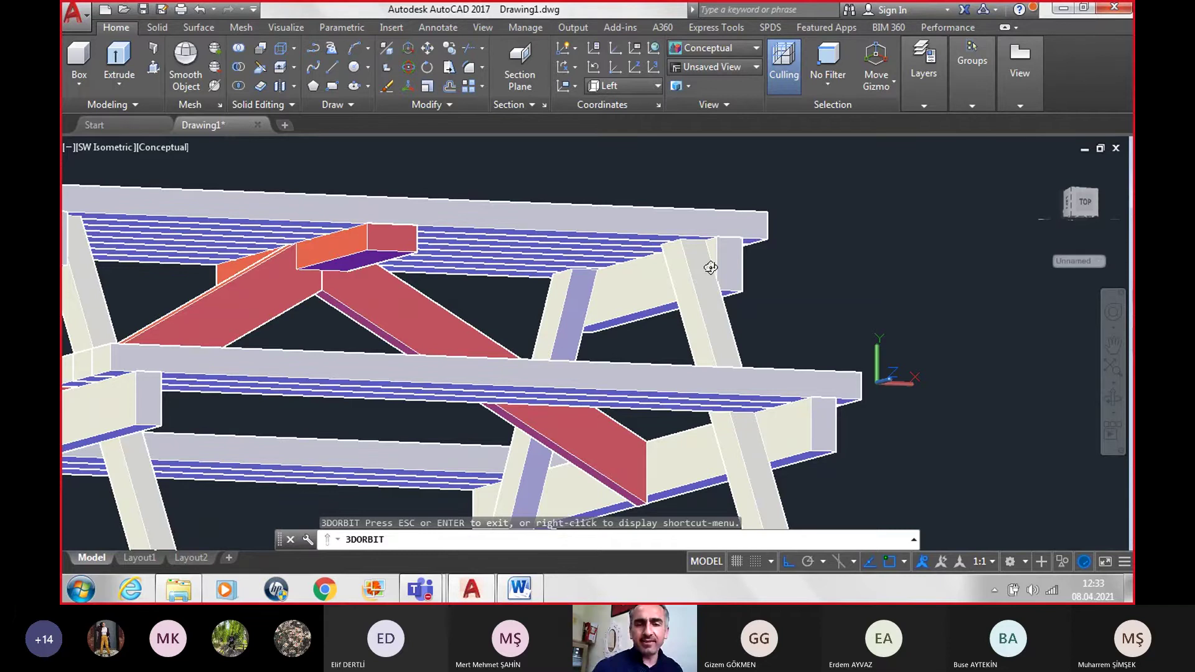
{"action": "left_click_drag", "start_coordinate": [724, 261], "coordinate": [740, 257]}
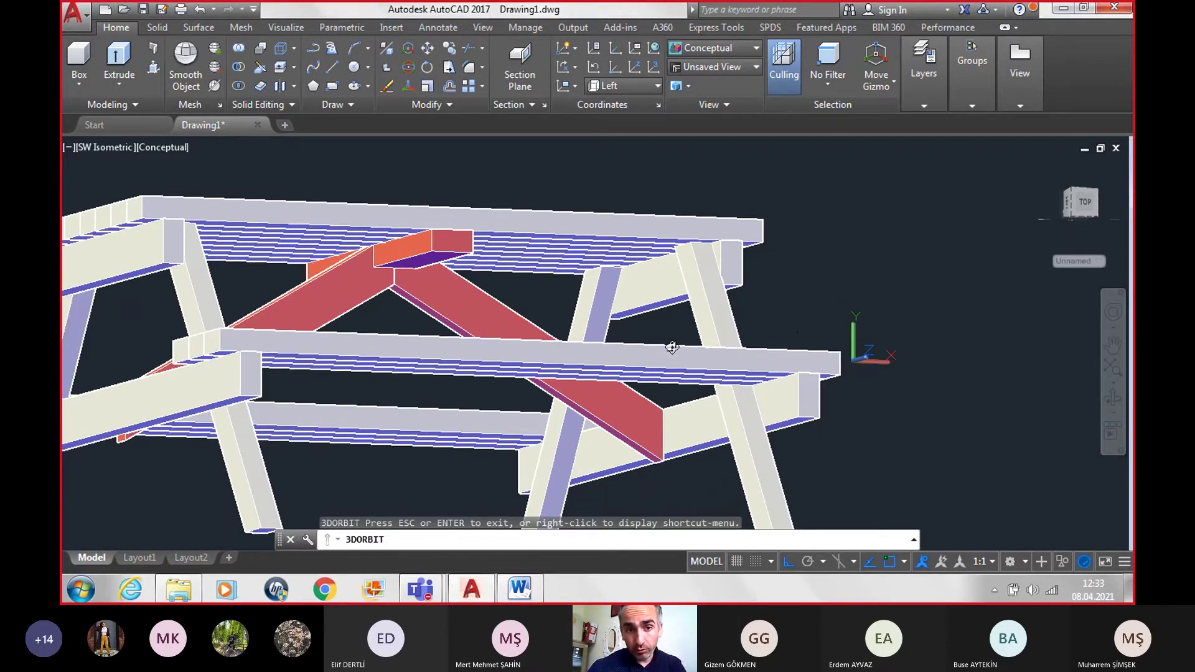
{"action": "mouse_move", "coordinate": [672, 348]}
{"action": "left_mouse_down"}
{"action": "mouse_move", "coordinate": [558, 339]}
{"action": "mouse_move", "coordinate": [504, 256]}
{"action": "mouse_move", "coordinate": [521, 244]}
{"action": "left_mouse_up"}
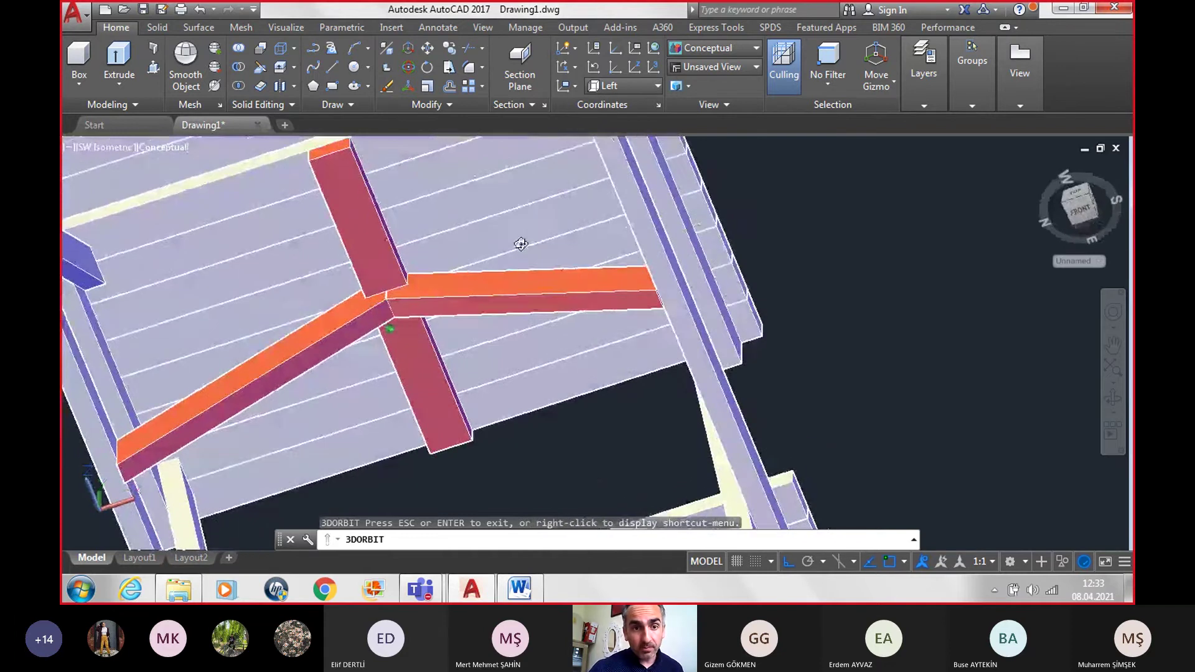
Step: Zoom out and orbit to a straight-on front elevation of the legs and braces
{"action": "scroll", "coordinate": [536, 309], "scroll_direction": "down", "scroll_amount": 2}
{"action": "scroll", "coordinate": [560, 349], "scroll_direction": "down", "scroll_amount": 2}
{"action": "scroll", "coordinate": [548, 371], "scroll_direction": "down", "scroll_amount": 2}
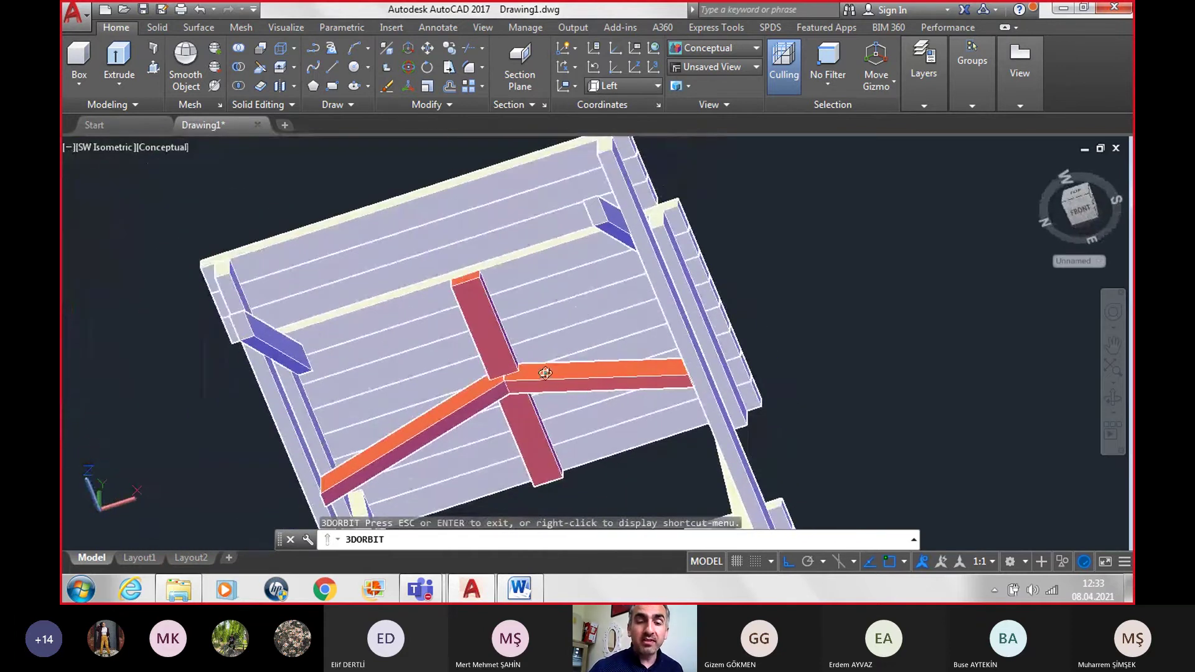
{"action": "scroll", "coordinate": [529, 372], "scroll_direction": "down", "scroll_amount": 1}
{"action": "mouse_move", "coordinate": [529, 371]}
{"action": "left_mouse_down"}
{"action": "mouse_move", "coordinate": [533, 469]}
{"action": "mouse_move", "coordinate": [587, 448]}
{"action": "mouse_move", "coordinate": [575, 468]}
{"action": "mouse_move", "coordinate": [523, 485]}
{"action": "mouse_move", "coordinate": [571, 405]}
{"action": "mouse_move", "coordinate": [546, 334]}
{"action": "mouse_move", "coordinate": [509, 384]}
{"action": "mouse_move", "coordinate": [547, 382]}
{"action": "mouse_move", "coordinate": [603, 326]}
{"action": "mouse_move", "coordinate": [599, 308]}
{"action": "left_mouse_up"}
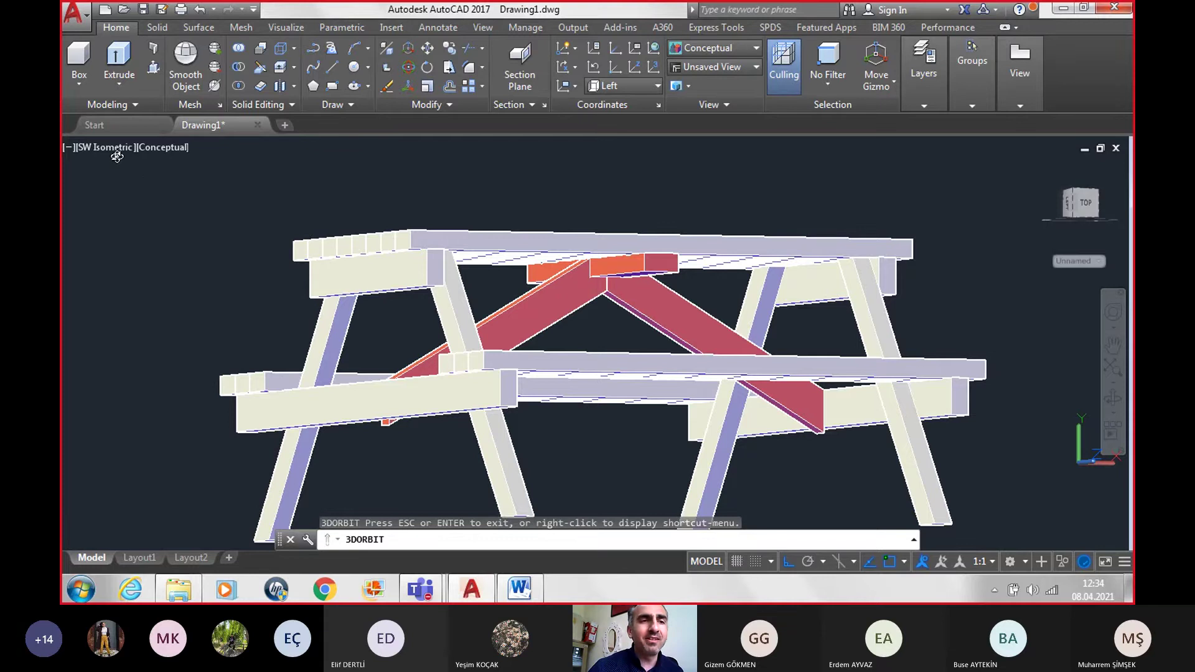
Step: End the orbit, restore SW Isometric, and enlarge and centre the table
{"action": "key", "text": "Escape"}
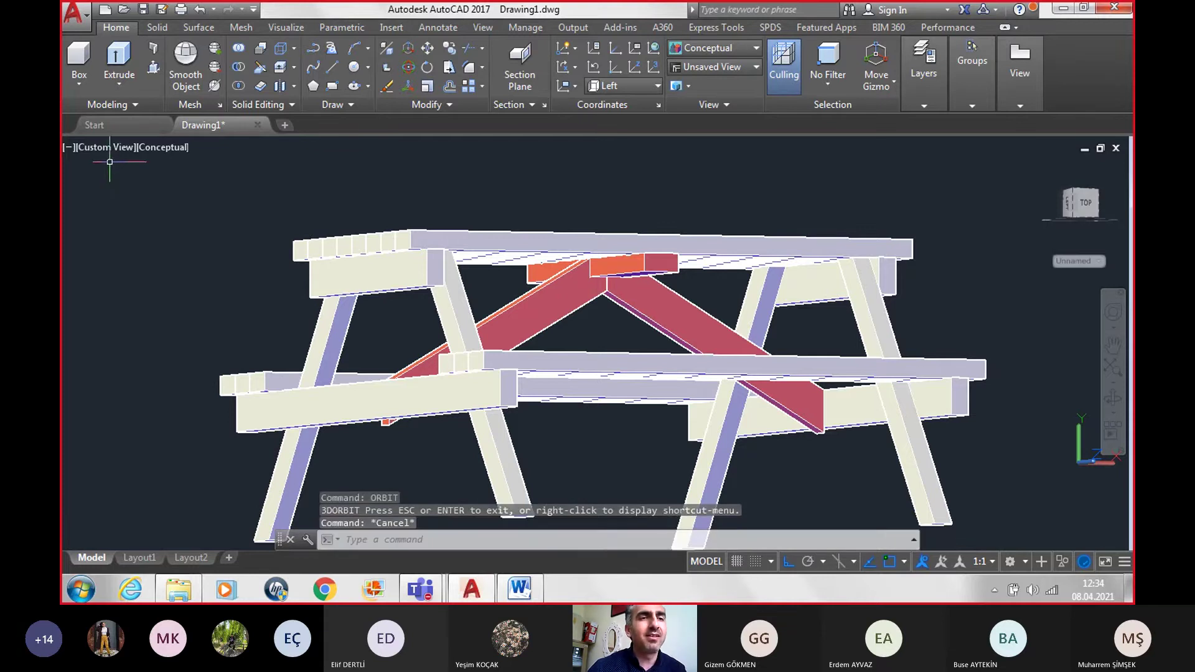
{"action": "left_click", "coordinate": [107, 150]}
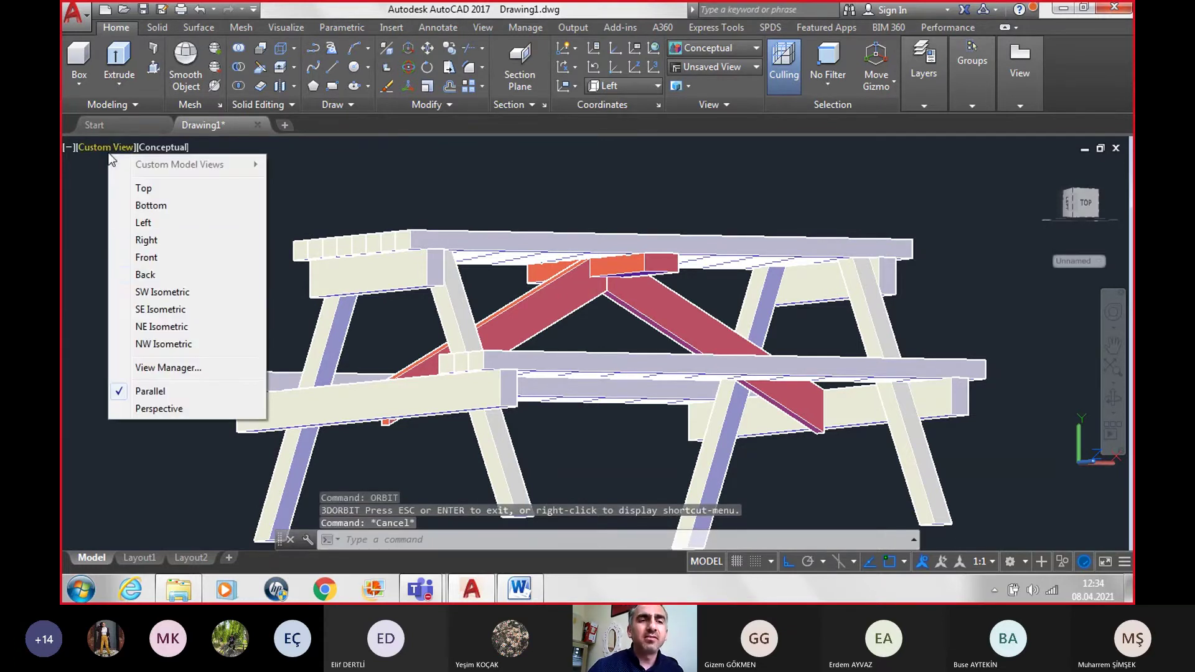
{"action": "left_click", "coordinate": [174, 292]}
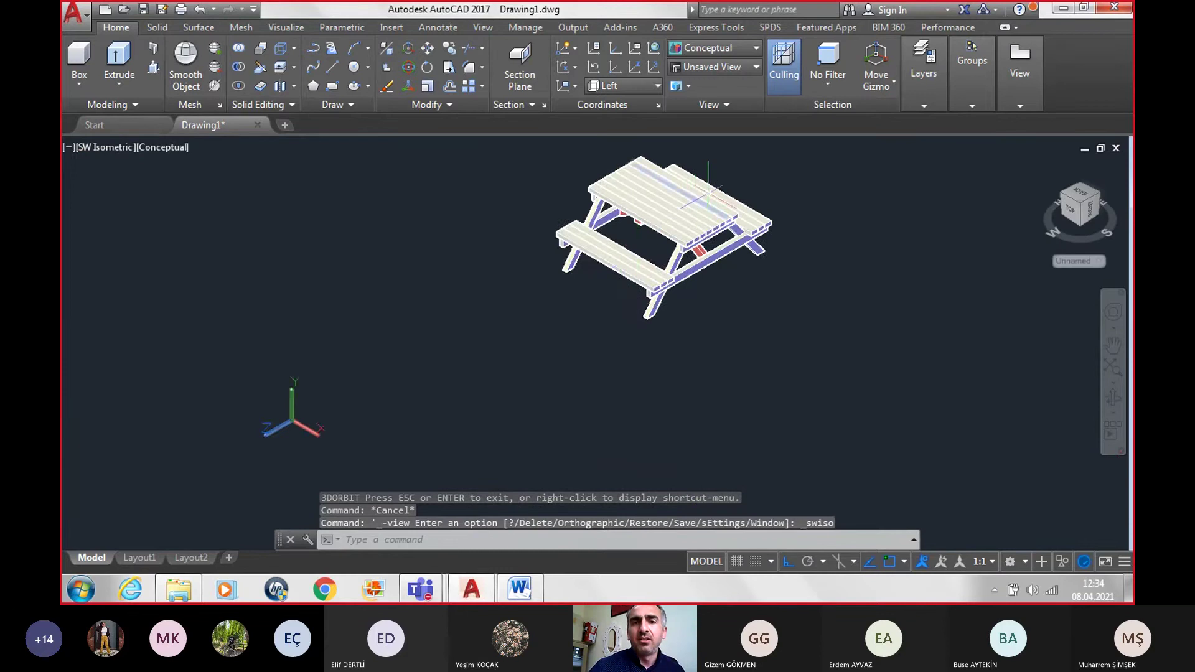
{"action": "scroll", "coordinate": [708, 198], "scroll_direction": "up", "scroll_amount": 3}
{"action": "middle_click_drag", "start_coordinate": [716, 200], "coordinate": [734, 211]}
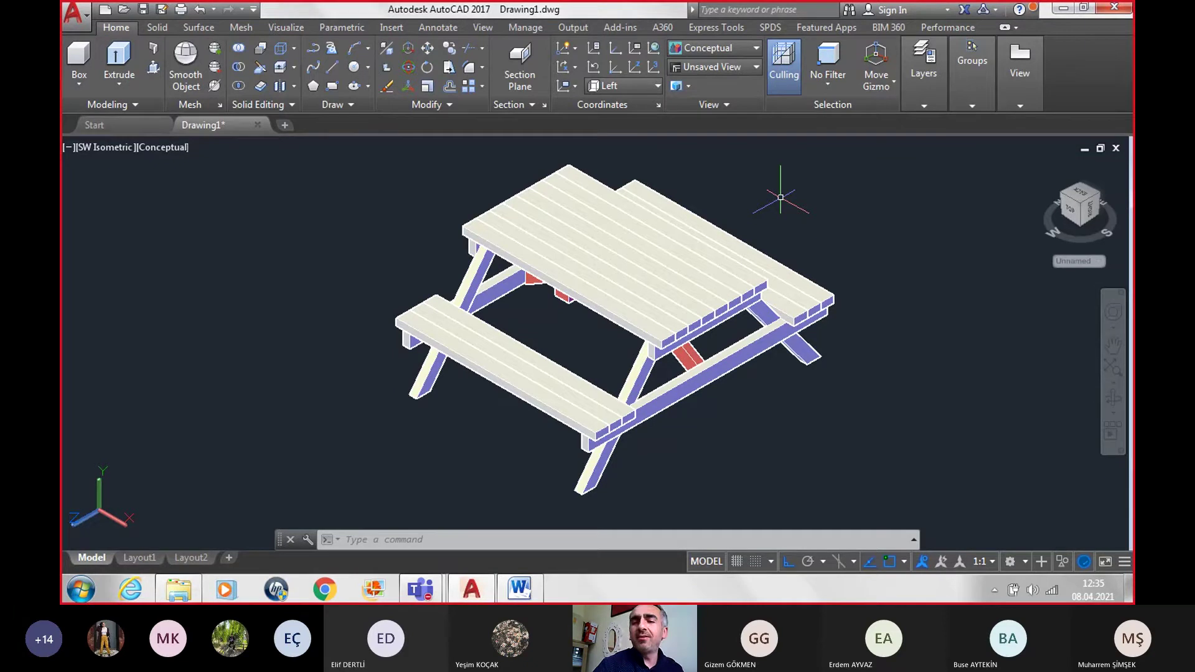
Step: Open the Materials Browser with the MAT command
{"action": "type", "text": "MA"}
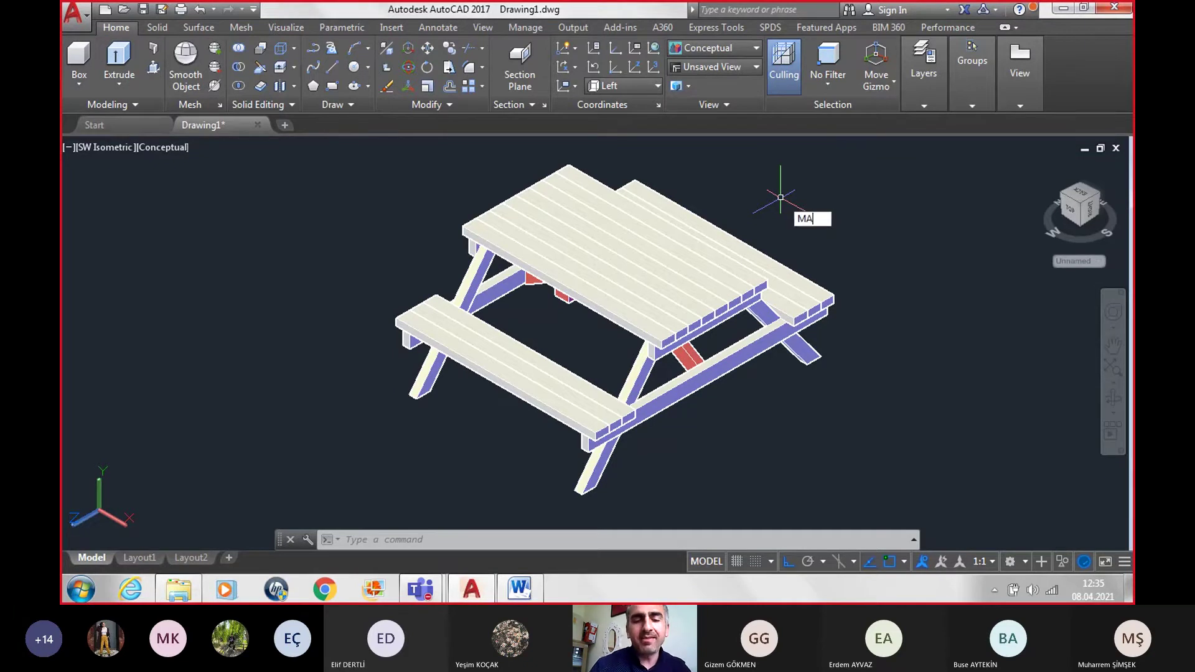
{"action": "type", "text": "T"}
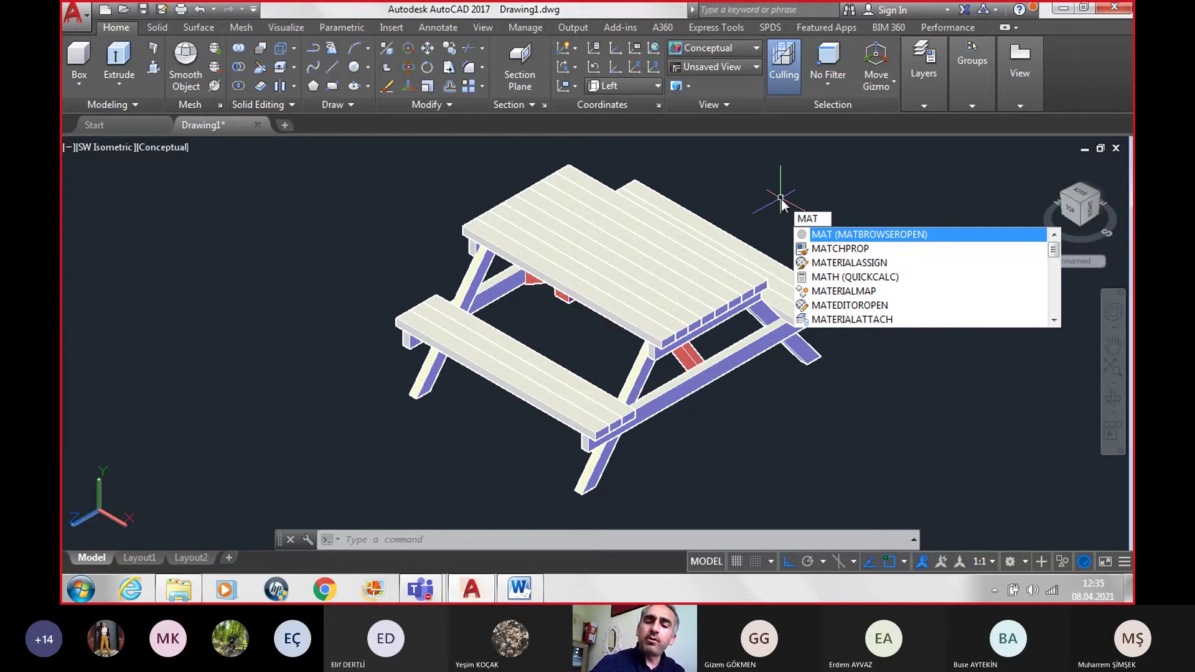
{"action": "key", "text": "Return"}
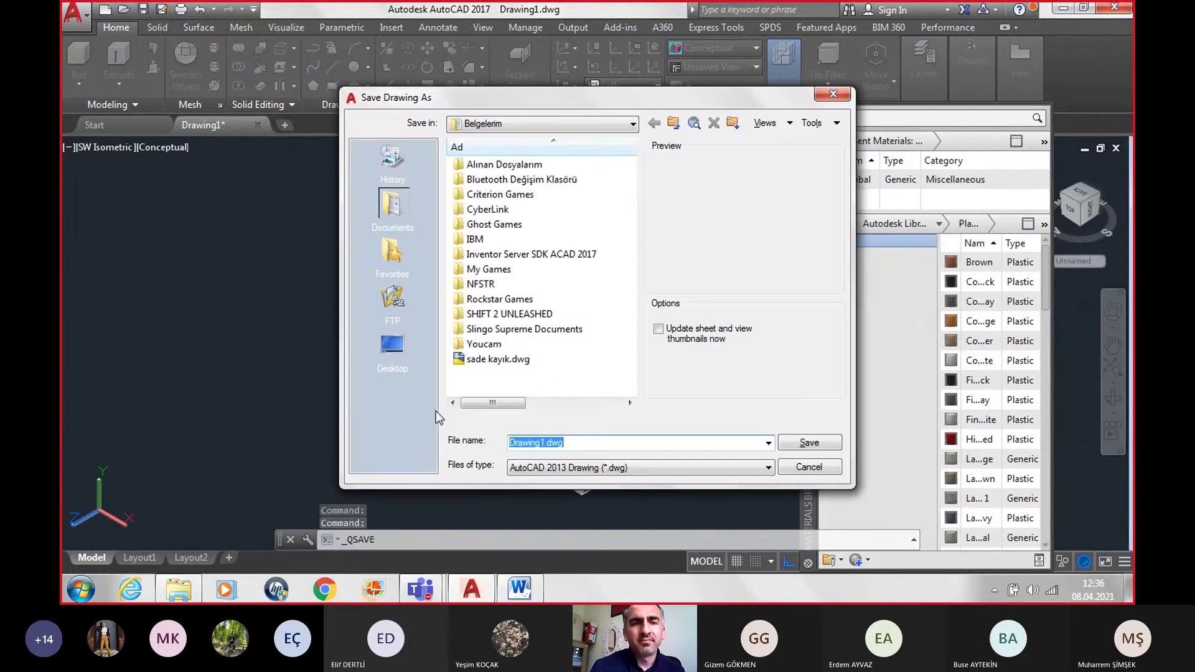
Step: Browse to Desktop > UZAKTAN EĞİTİM DERSLERİ > BILGISAYAR DESTEKLI TASARIM as the save folder
{"action": "left_click", "coordinate": [392, 345]}
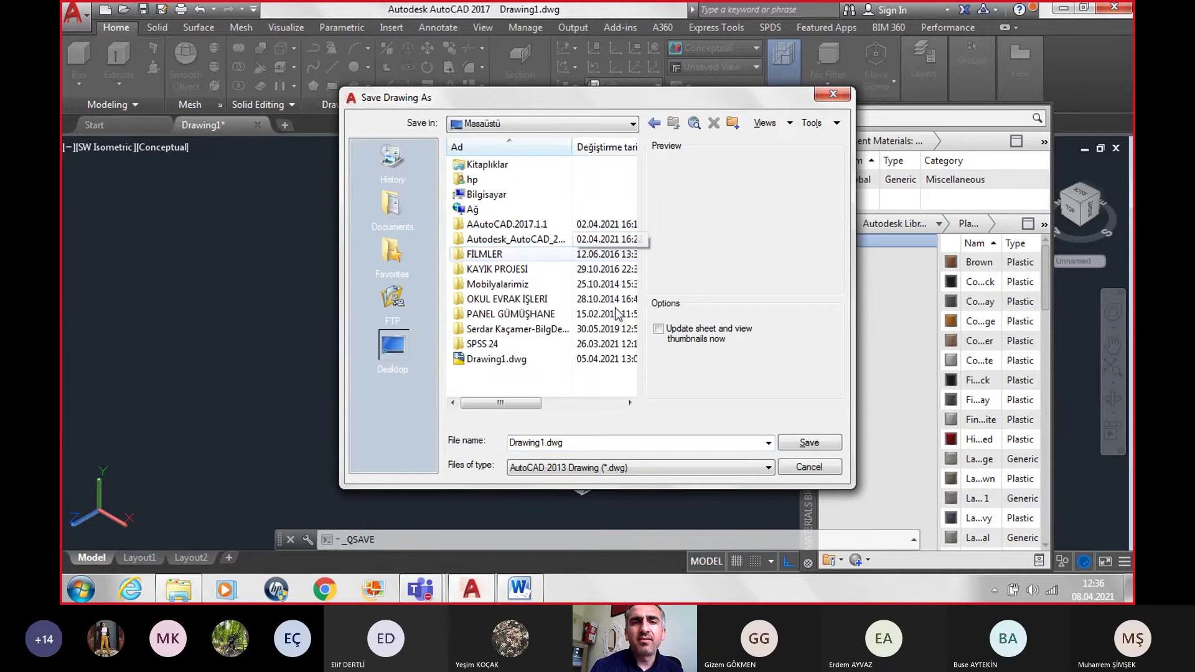
{"action": "left_click", "coordinate": [502, 387]}
{"action": "left_click", "coordinate": [502, 387]}
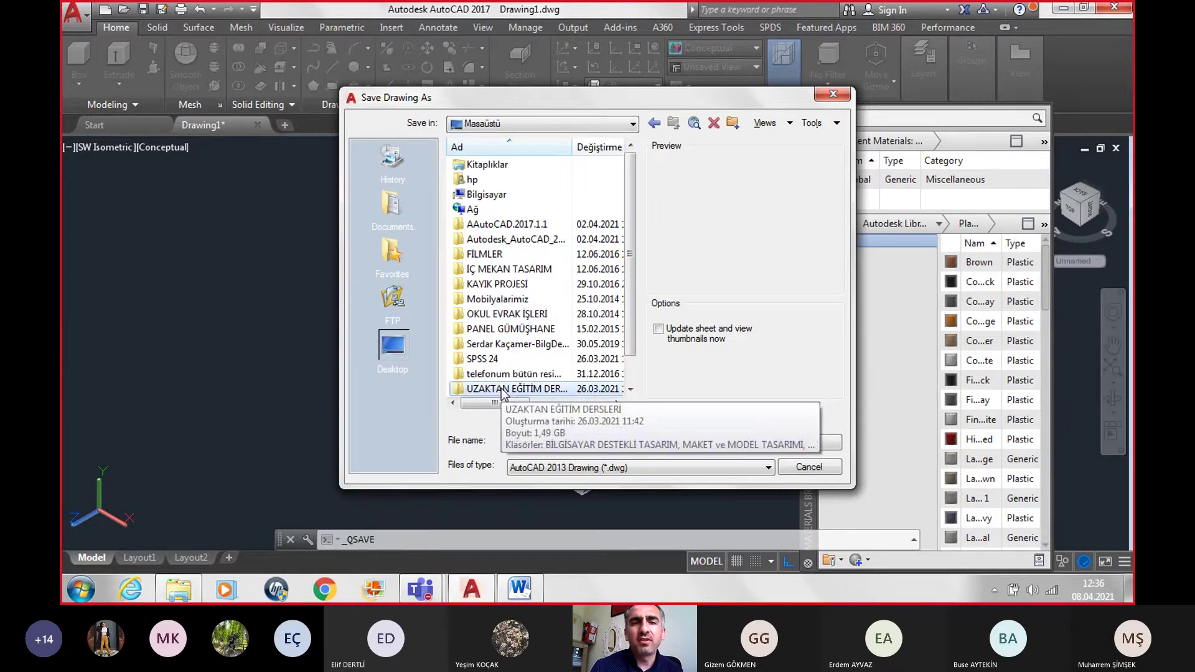
{"action": "left_click", "coordinate": [492, 358]}
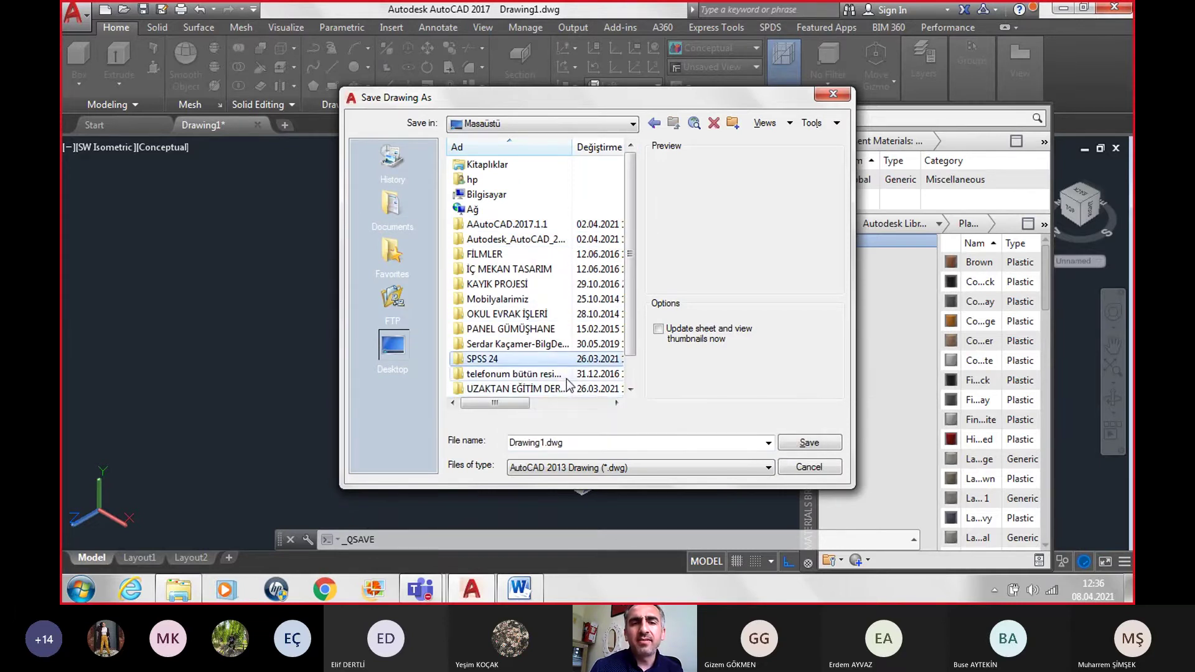
{"action": "double_click", "coordinate": [558, 387]}
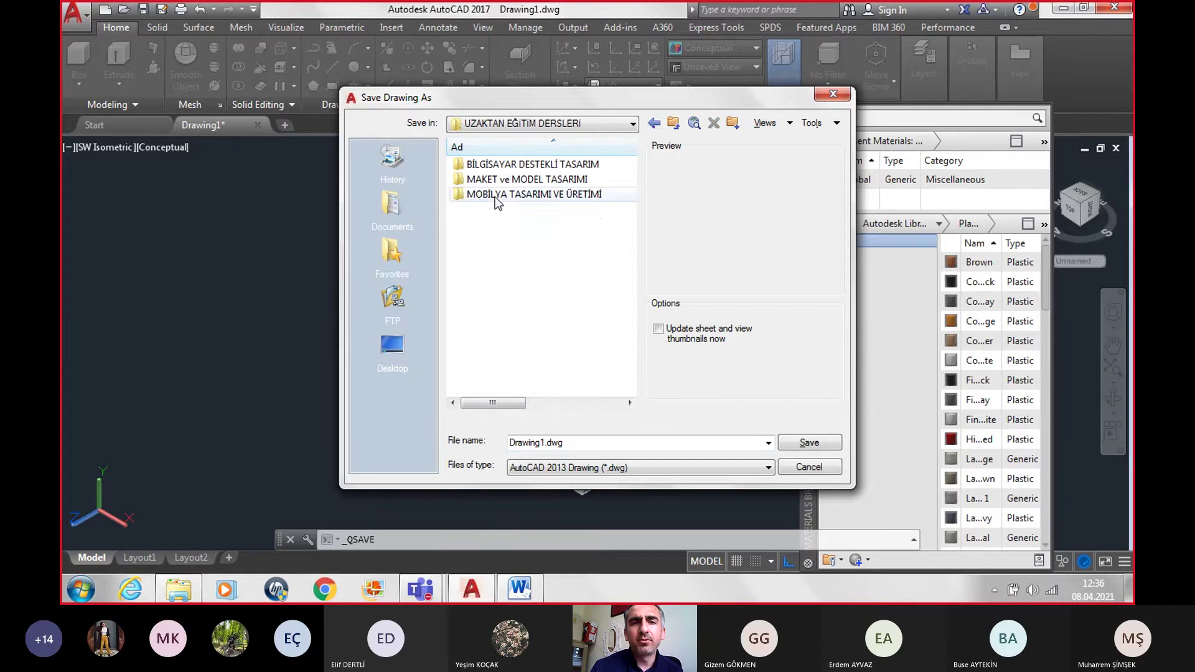
{"action": "double_click", "coordinate": [506, 167]}
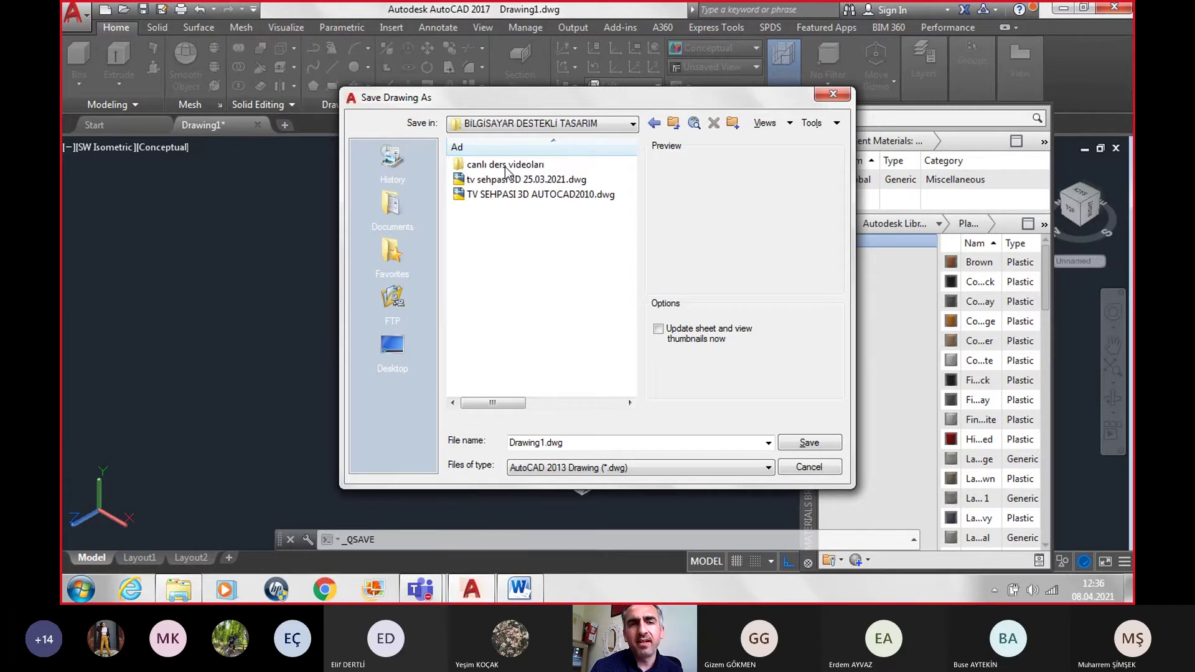
Step: Save the drawing as 'AHŞAP PİKNİK MASASI 3D 08.04.2021.dwg'
{"action": "double_click", "coordinate": [545, 443]}
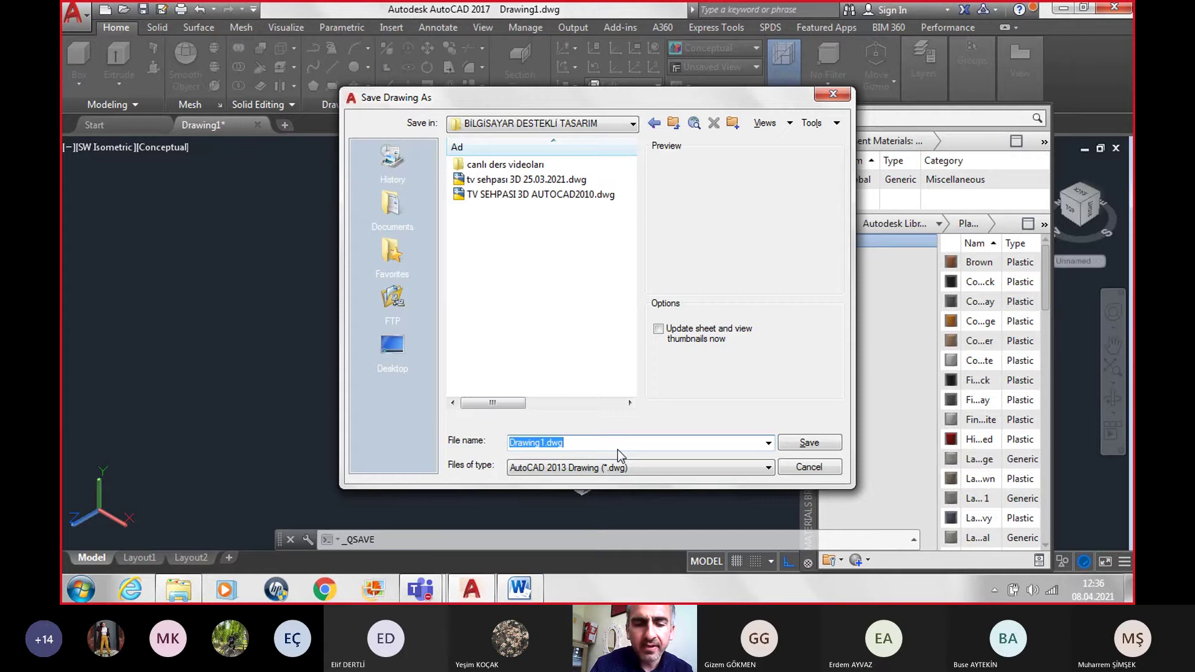
{"action": "type", "text": "AHŞA"}
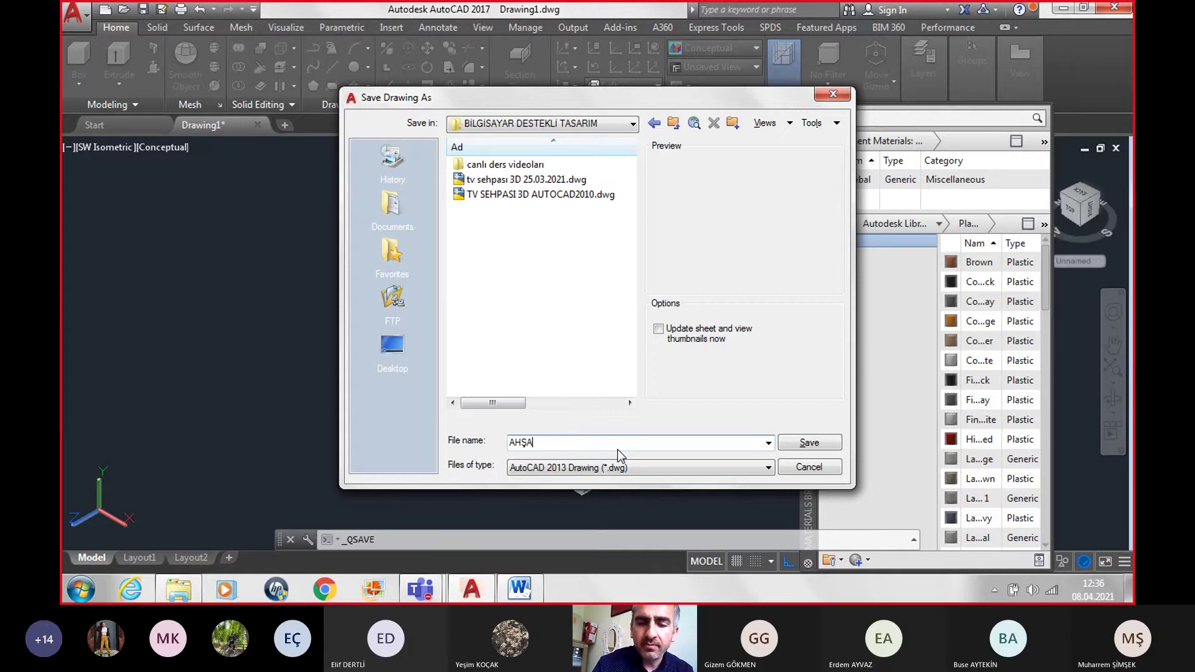
{"action": "type", "text": "P PİKN"}
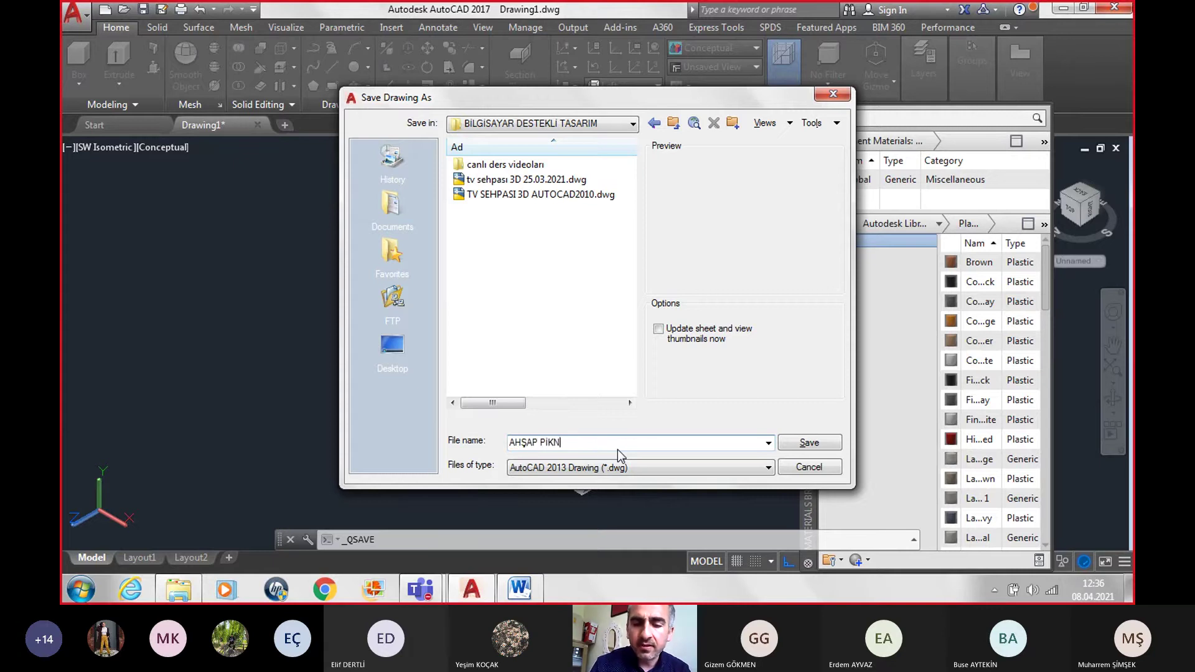
{"action": "type", "text": "İK MASASI 3D"}
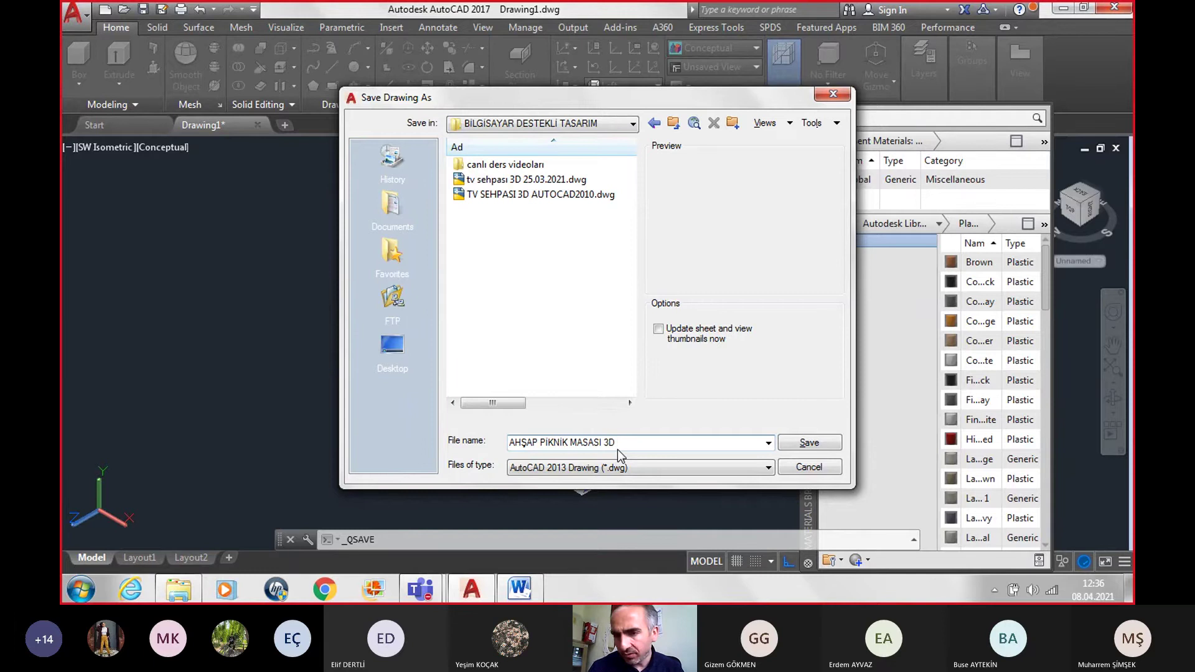
{"action": "type", "text": " 08.04."}
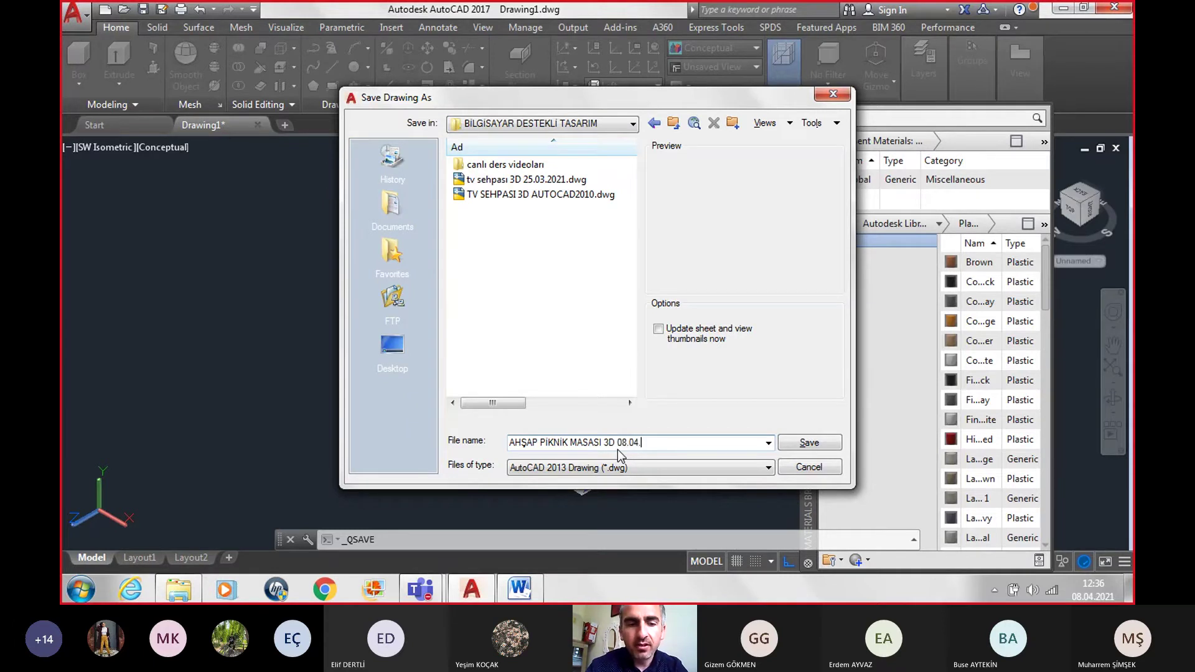
{"action": "type", "text": "2021"}
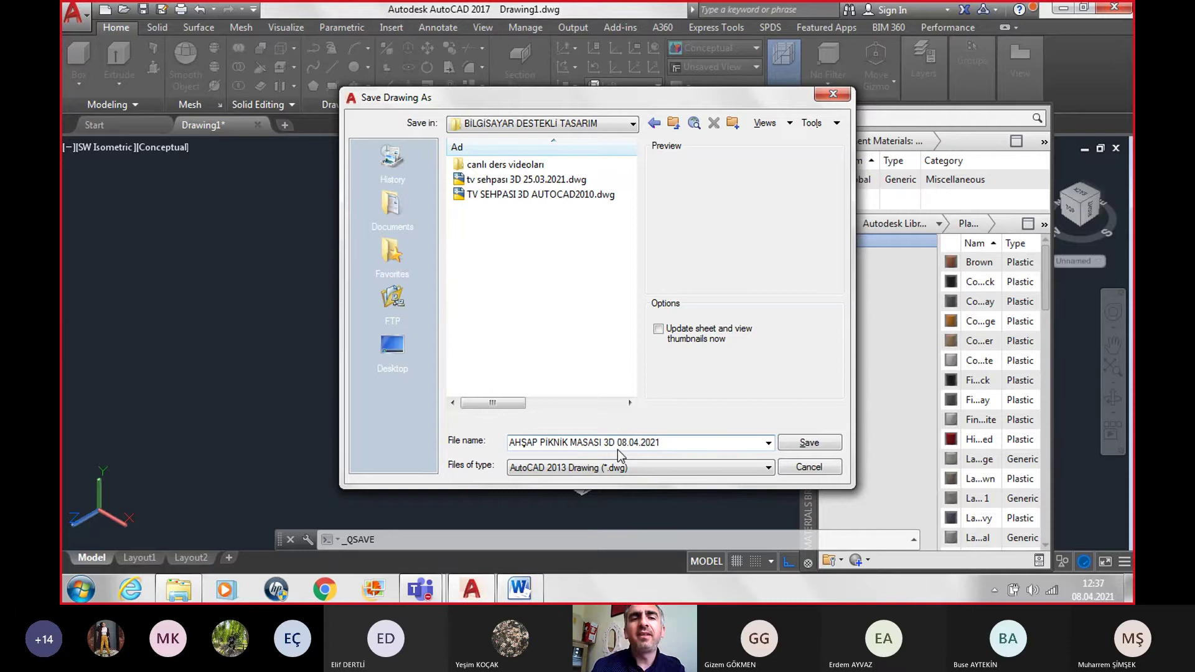
{"action": "left_click", "coordinate": [807, 446]}
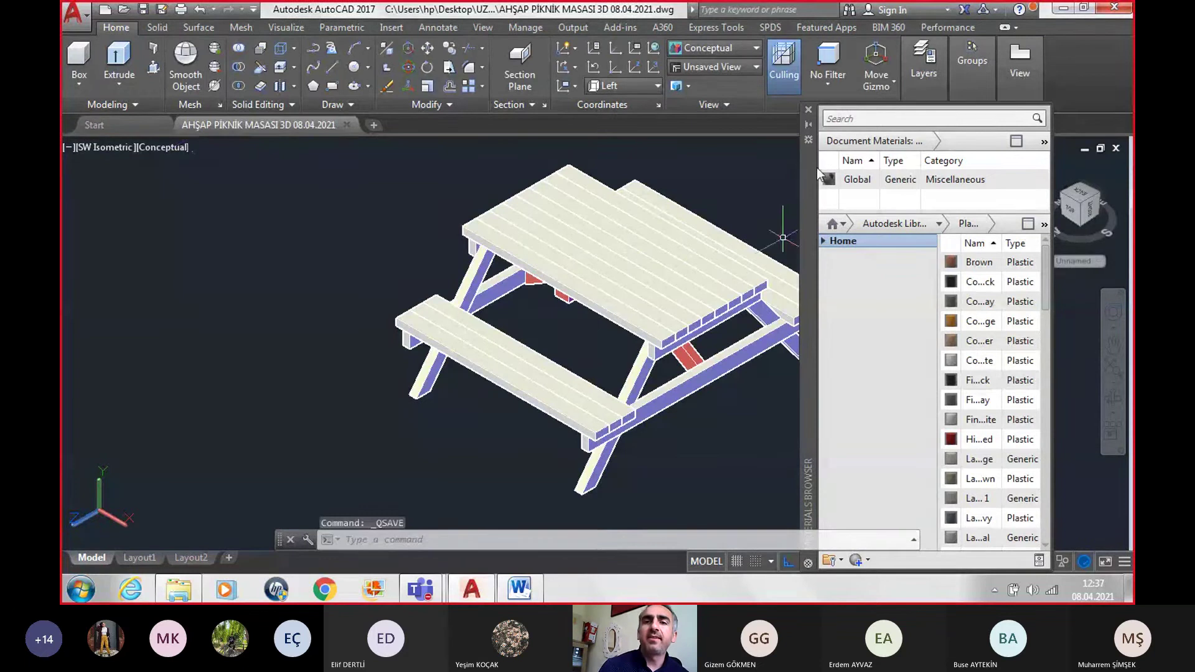
{"action": "left_click", "coordinate": [809, 110]}
{"action": "scroll", "coordinate": [791, 430], "scroll_direction": "up", "scroll_amount": 2}
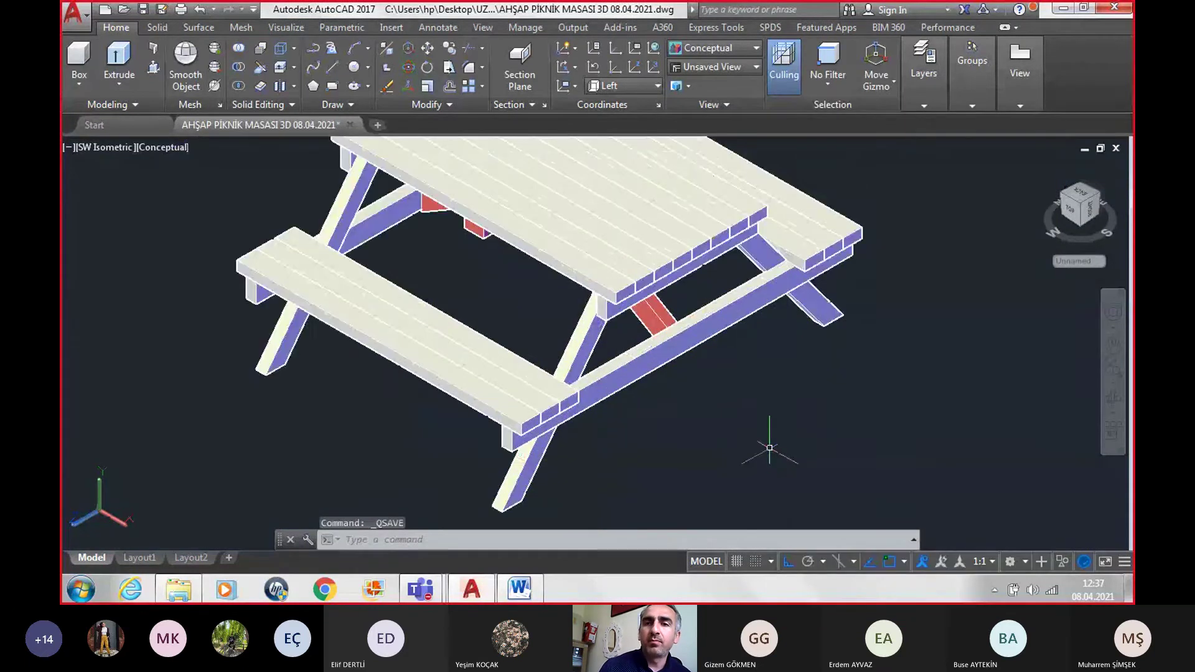
{"action": "scroll", "coordinate": [771, 404], "scroll_direction": "down", "scroll_amount": 2}
{"action": "scroll", "coordinate": [754, 355], "scroll_direction": "up", "scroll_amount": 2}
{"action": "middle_click_drag", "start_coordinate": [755, 347], "coordinate": [705, 370]}
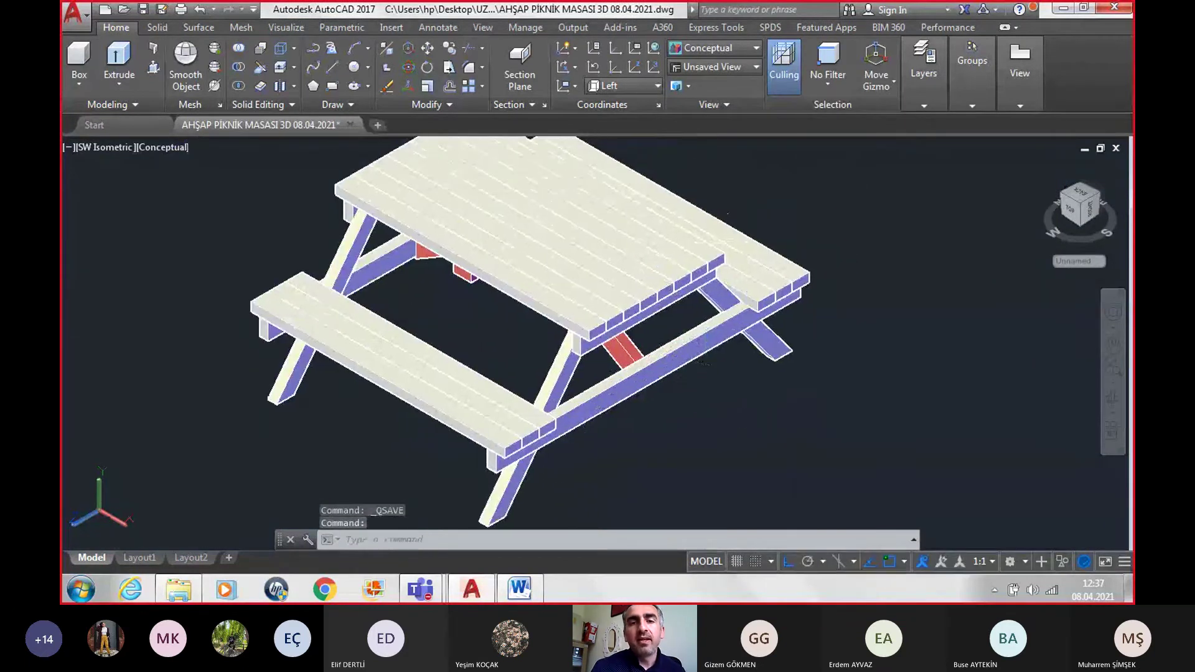
{"action": "type", "text": "MA"}
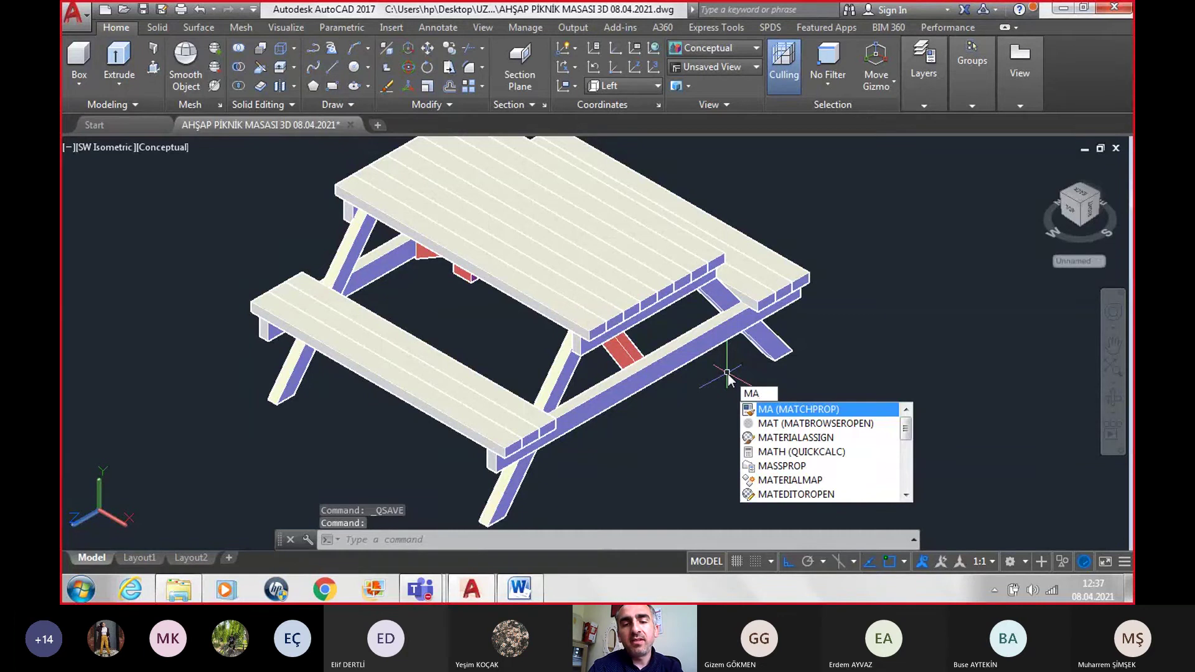
{"action": "type", "text": "T"}
{"action": "key", "text": "Return"}
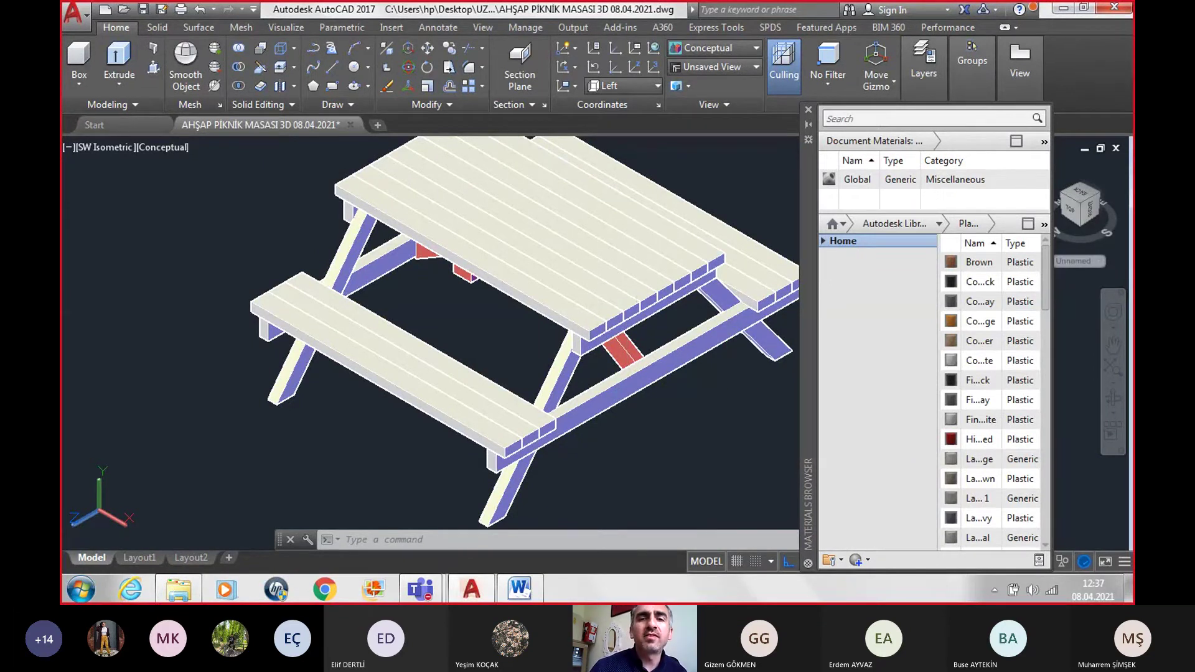
{"action": "middle_click_drag", "start_coordinate": [650, 241], "coordinate": [583, 291]}
{"action": "scroll", "coordinate": [661, 249], "scroll_direction": "up", "scroll_amount": 2}
{"action": "middle_click_drag", "start_coordinate": [661, 253], "coordinate": [666, 280]}
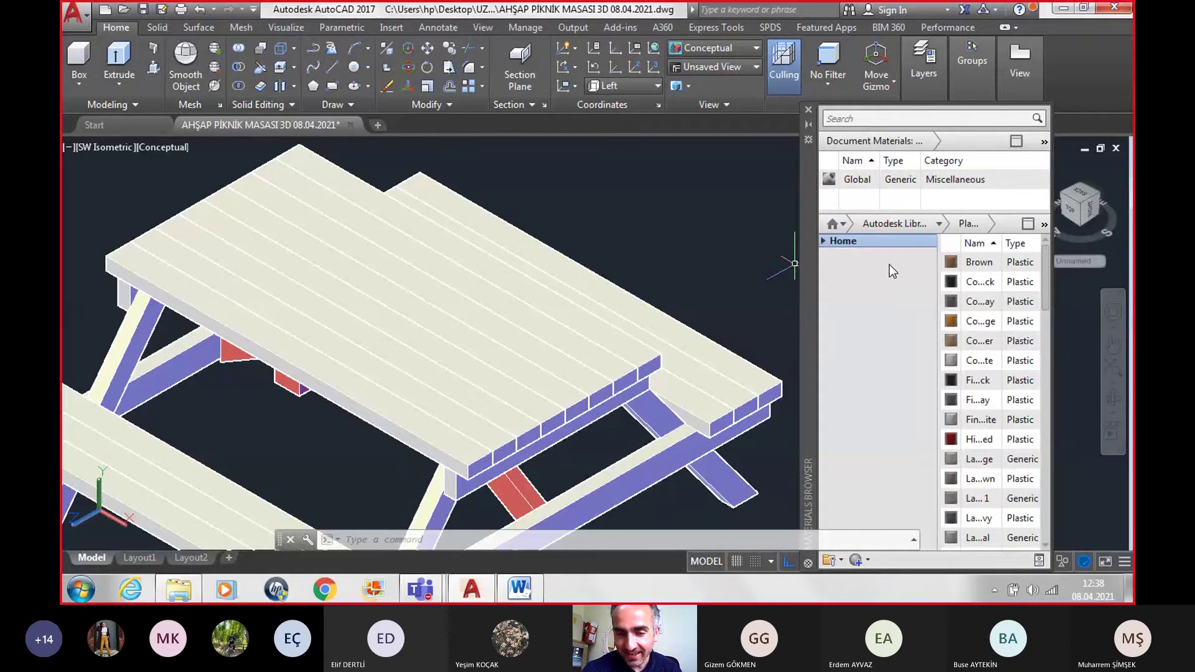
Step: List the Wood materials from the Autodesk Library in the Materials Browser
{"action": "left_click", "coordinate": [824, 242]}
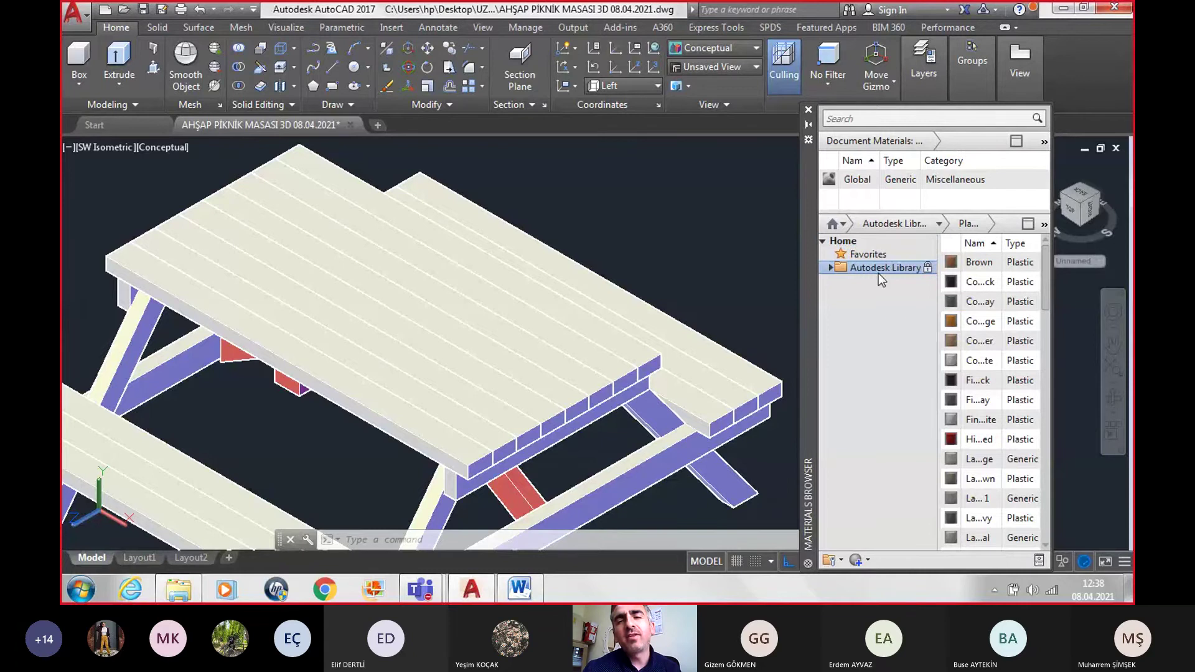
{"action": "left_click", "coordinate": [831, 271]}
{"action": "scroll", "coordinate": [902, 437], "scroll_direction": "down", "scroll_amount": 1}
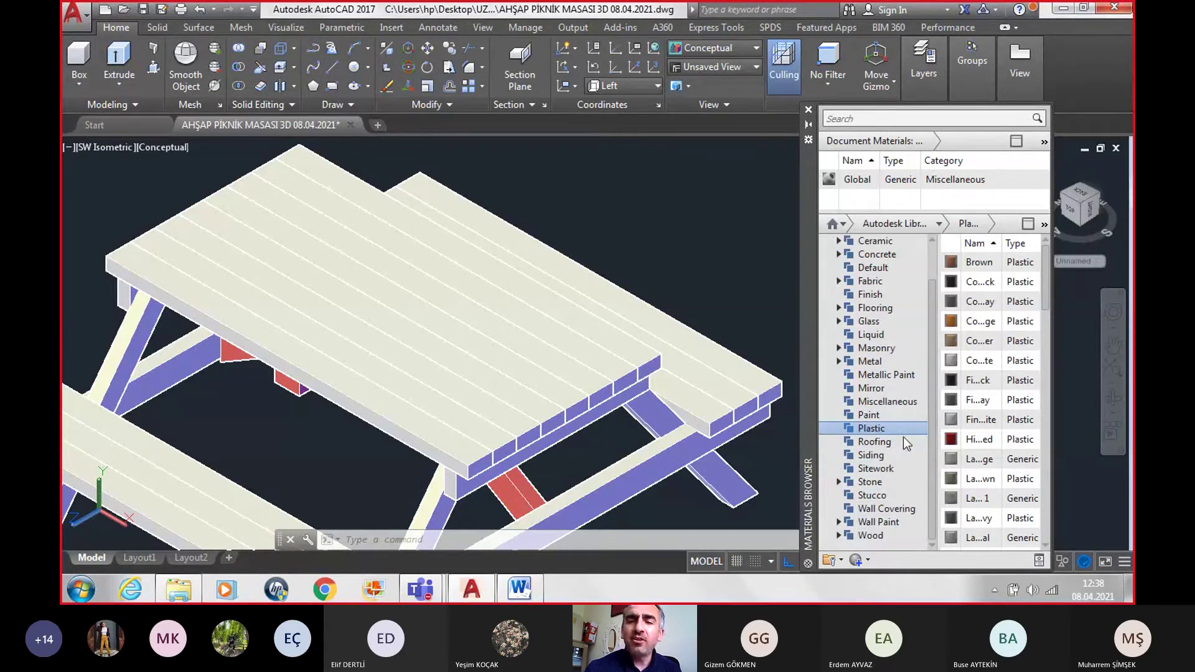
{"action": "left_click", "coordinate": [874, 536]}
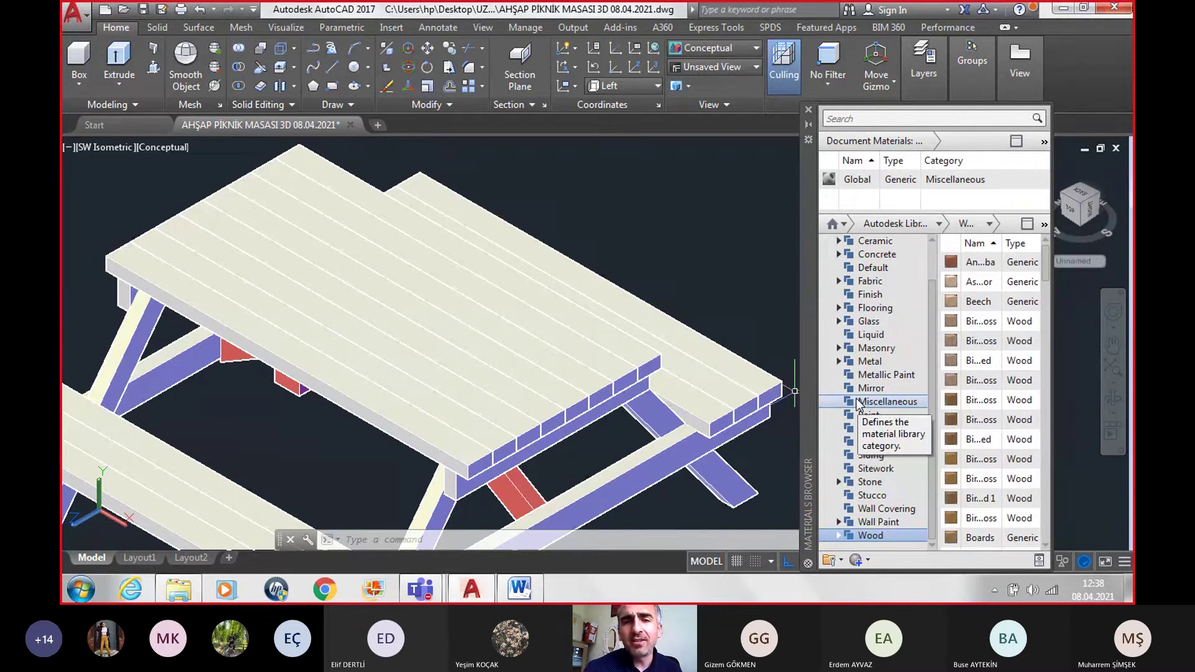
{"action": "mouse_move", "coordinate": [980, 263]}
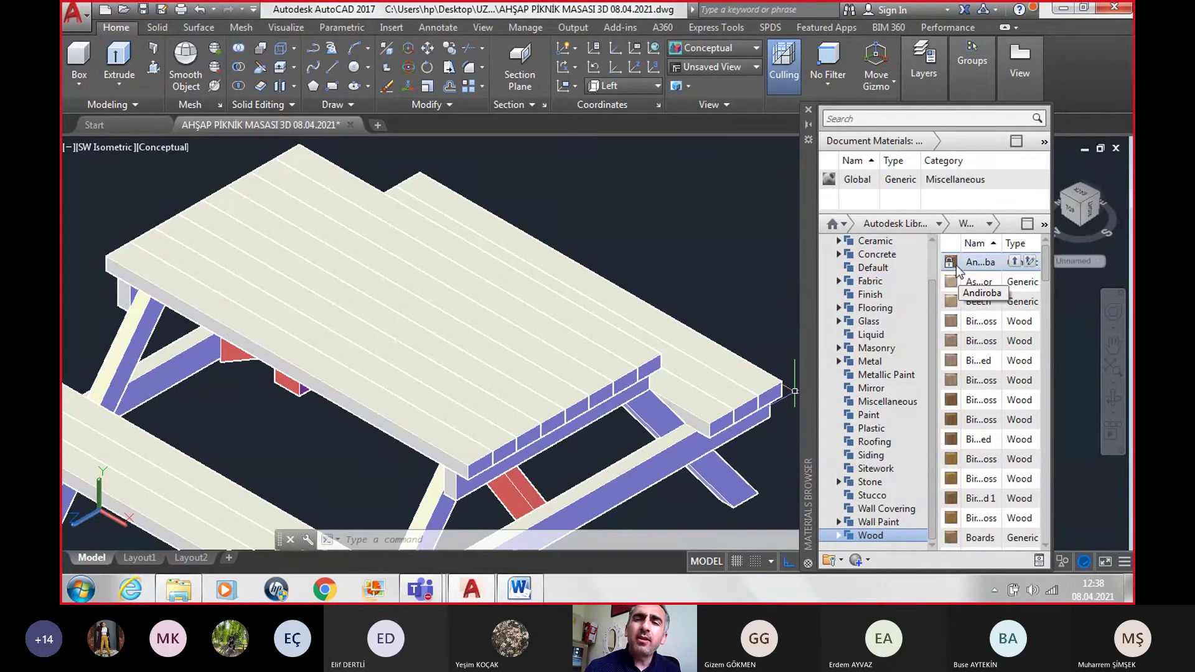
Step: Pan the table and select its short end board and long outer tabletop plank
{"action": "middle_click_drag", "start_coordinate": [723, 397], "coordinate": [638, 356]}
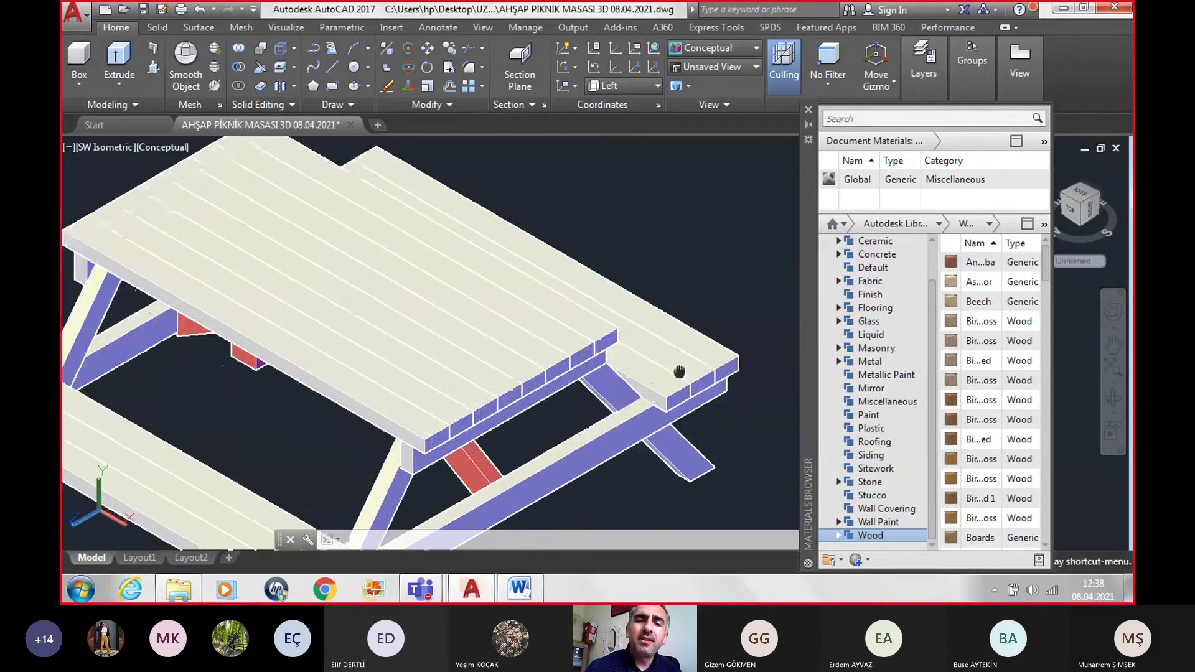
{"action": "key", "text": "Escape"}
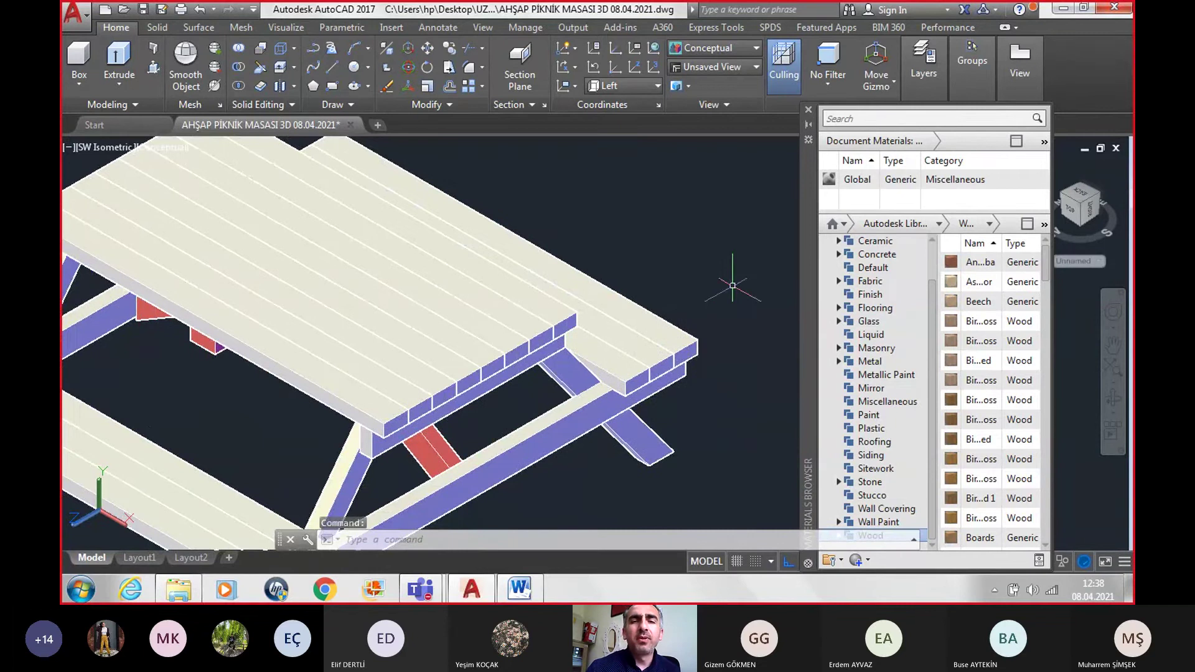
{"action": "left_click", "coordinate": [626, 372]}
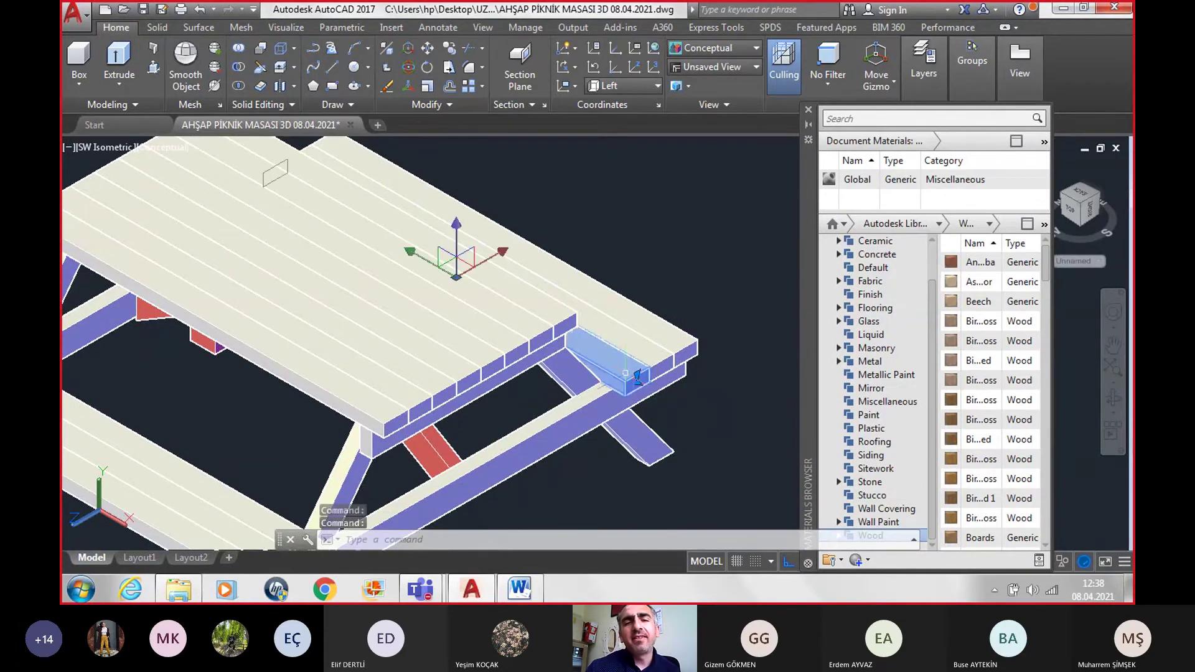
{"action": "left_click", "coordinate": [663, 324]}
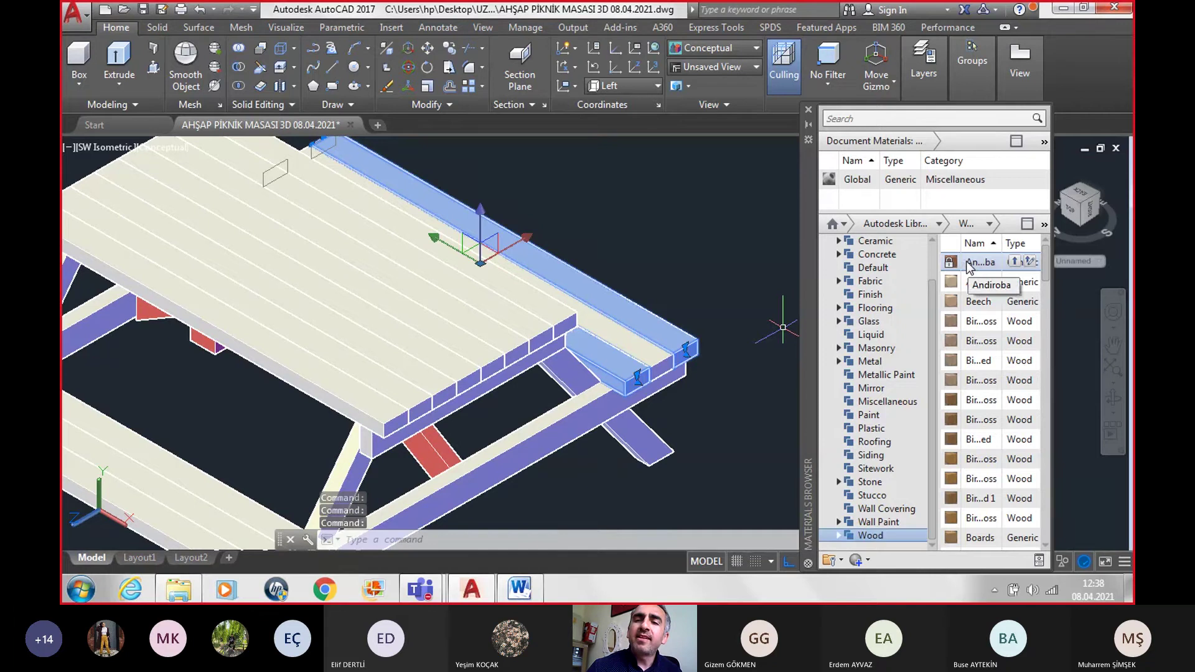
Step: Assign the Andiroba wood material to the selected end board and outer plank
{"action": "right_click", "coordinate": [968, 264]}
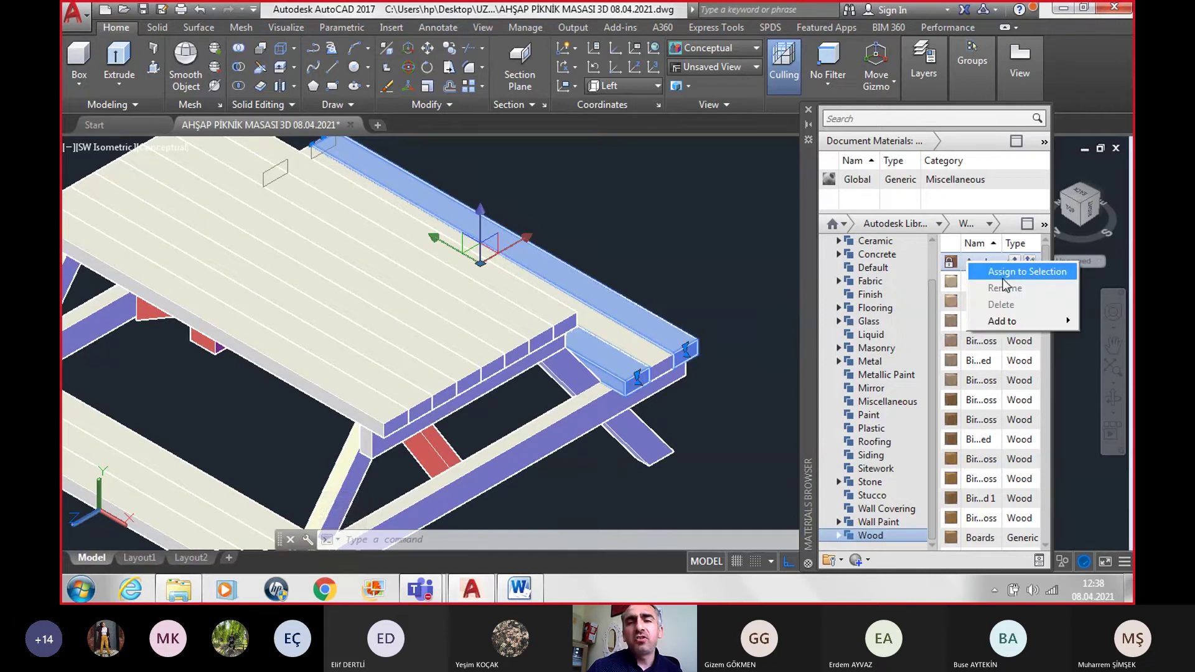
{"action": "left_click", "coordinate": [1004, 279]}
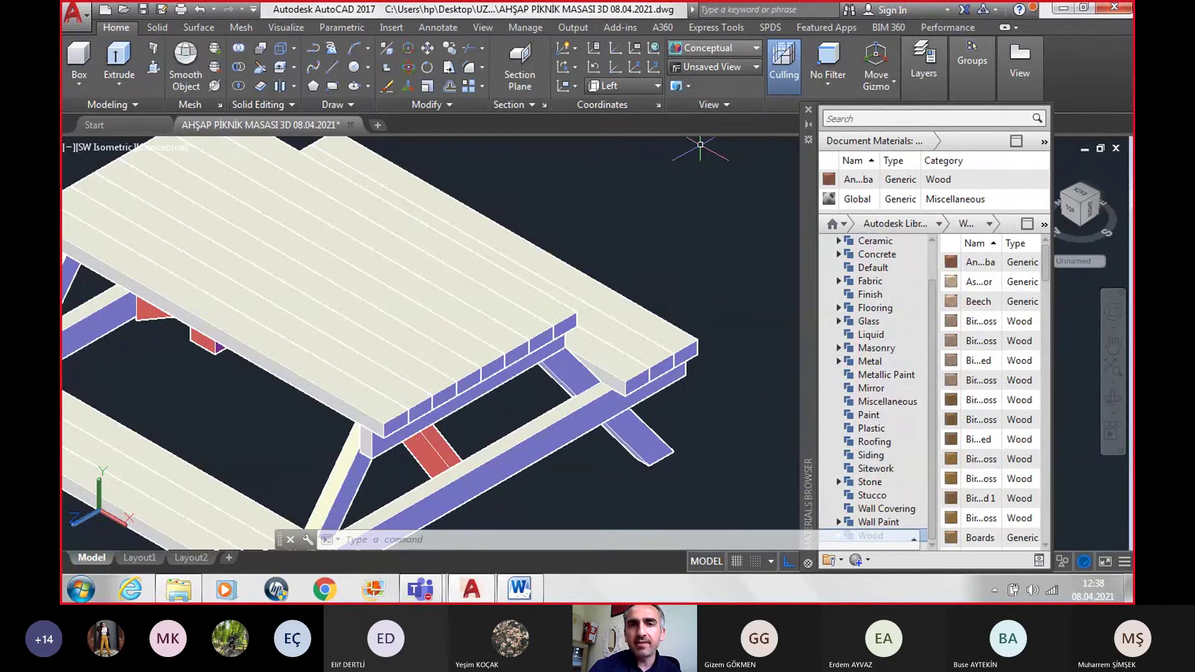
{"action": "left_click", "coordinate": [716, 48]}
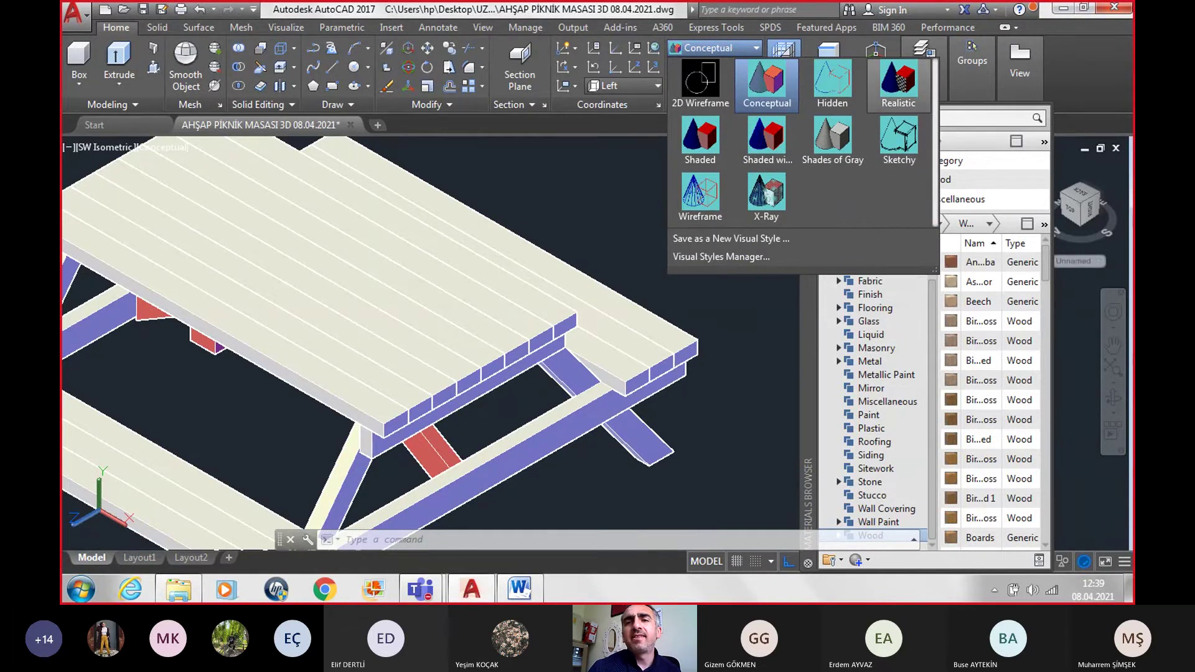
{"action": "key", "text": "Escape"}
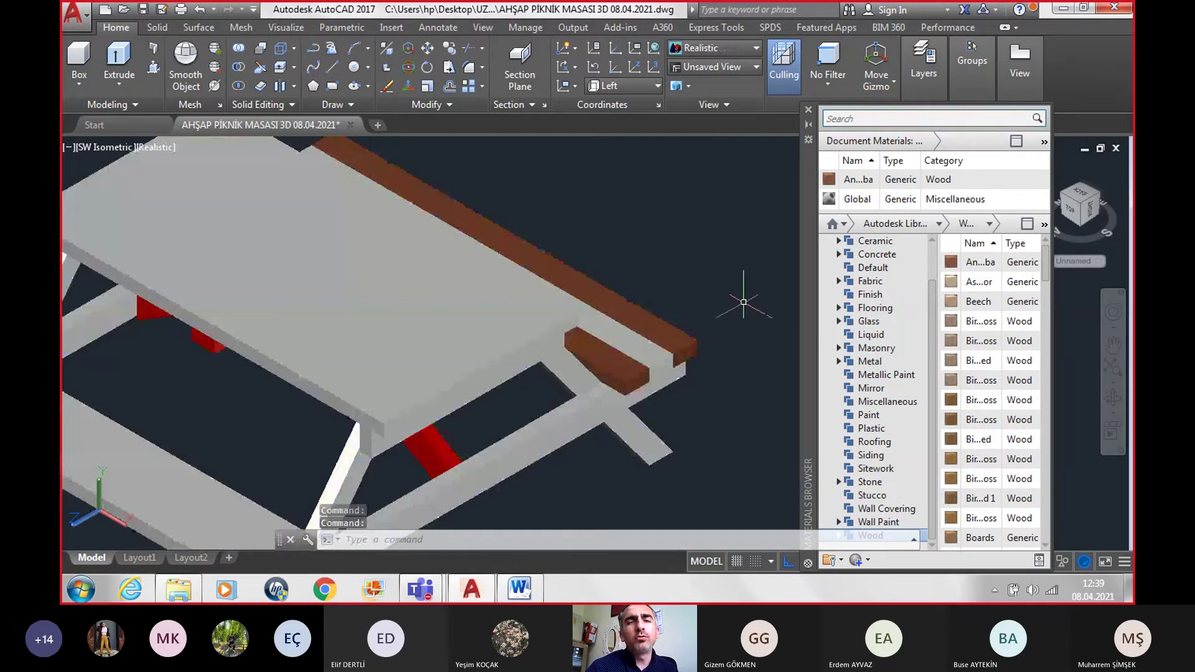
Step: Give the plank beside the dark edge plank the Ash Door wood material
{"action": "left_click", "coordinate": [650, 360]}
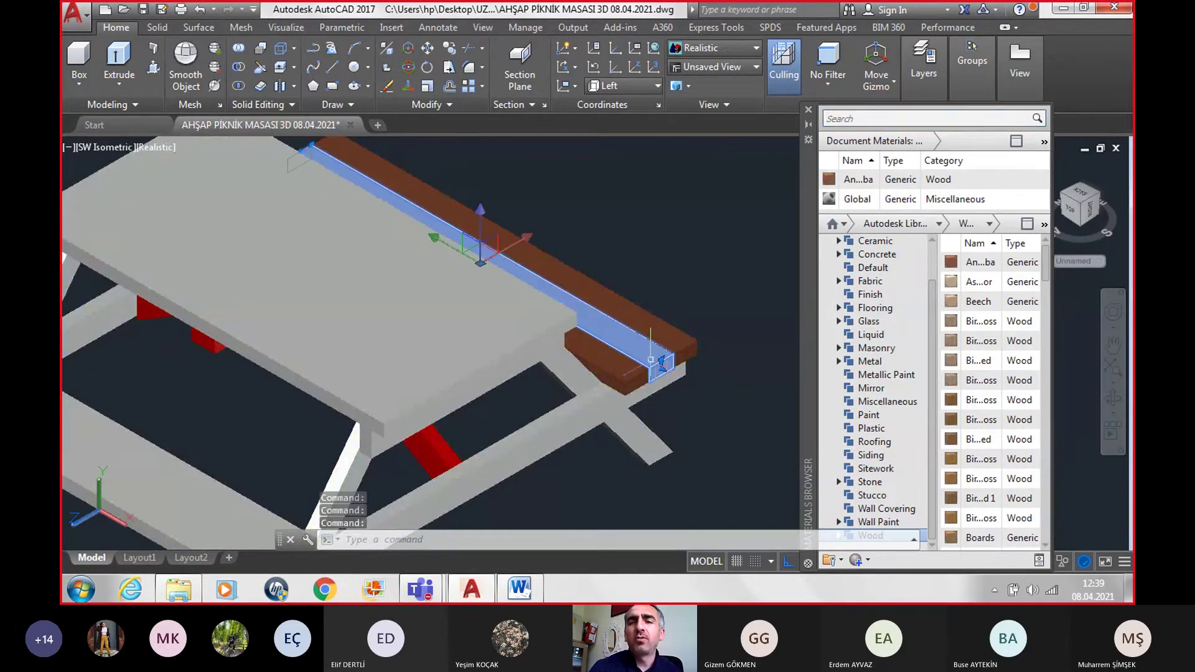
{"action": "mouse_move", "coordinate": [979, 281]}
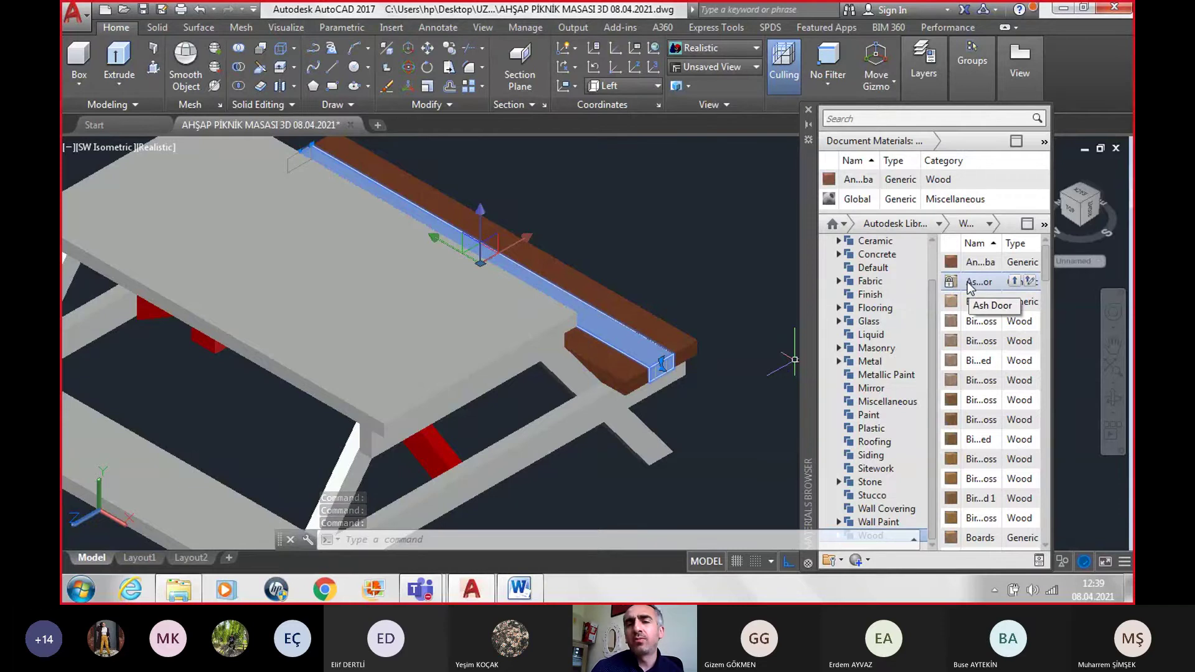
{"action": "right_click", "coordinate": [969, 286]}
{"action": "left_click", "coordinate": [1012, 292]}
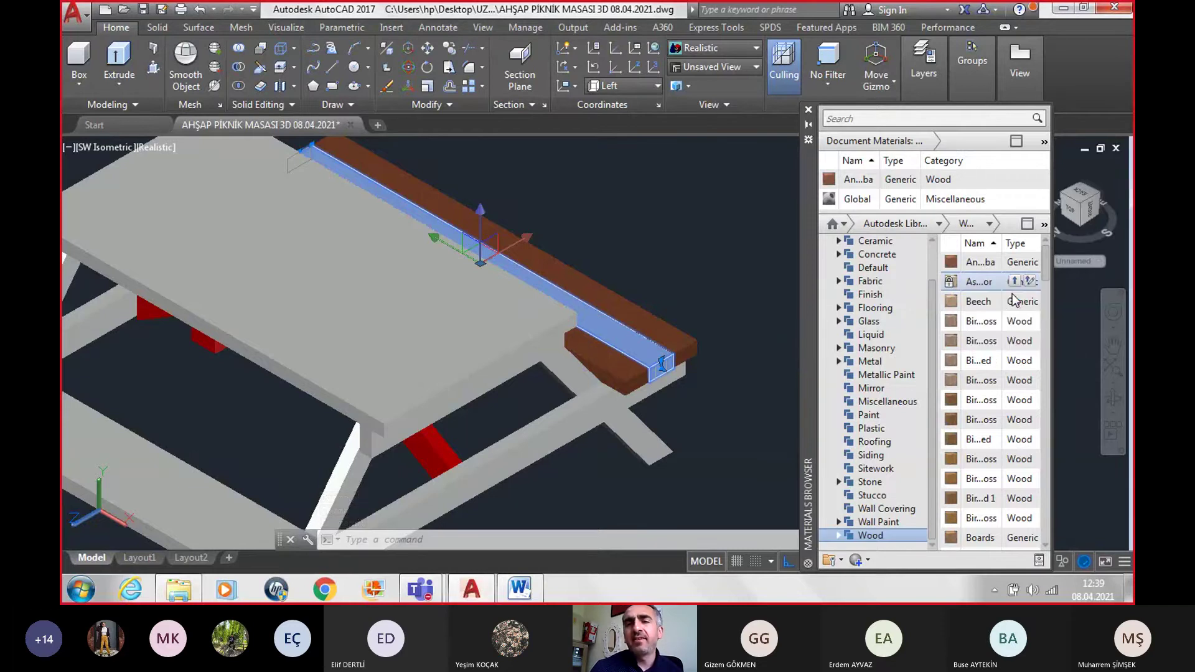
{"action": "key", "text": "Escape"}
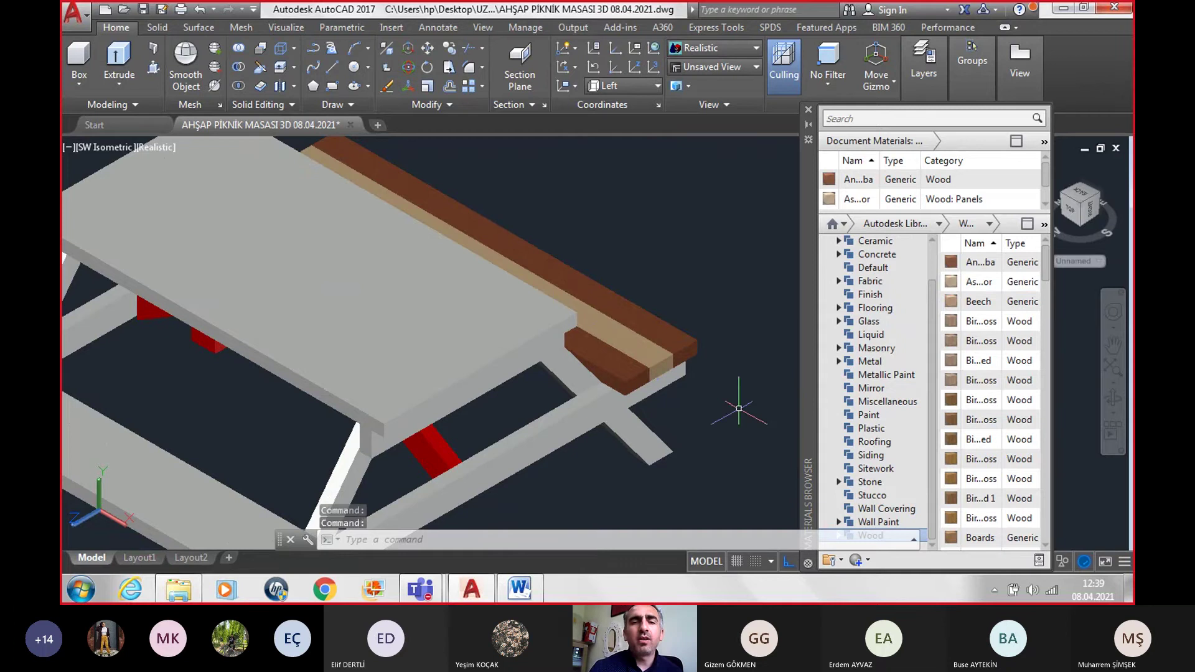
Step: Apply light Ash Door wood to four more tabletop planks, including the front edge
{"action": "left_click", "coordinate": [567, 317]}
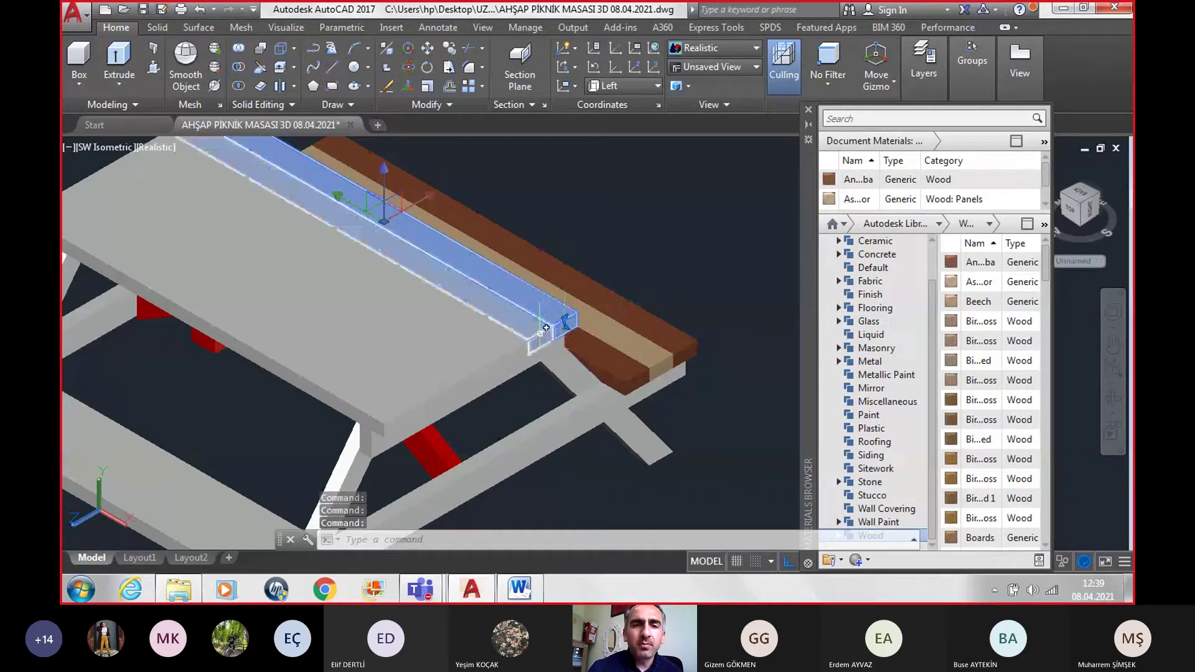
{"action": "left_click", "coordinate": [528, 344]}
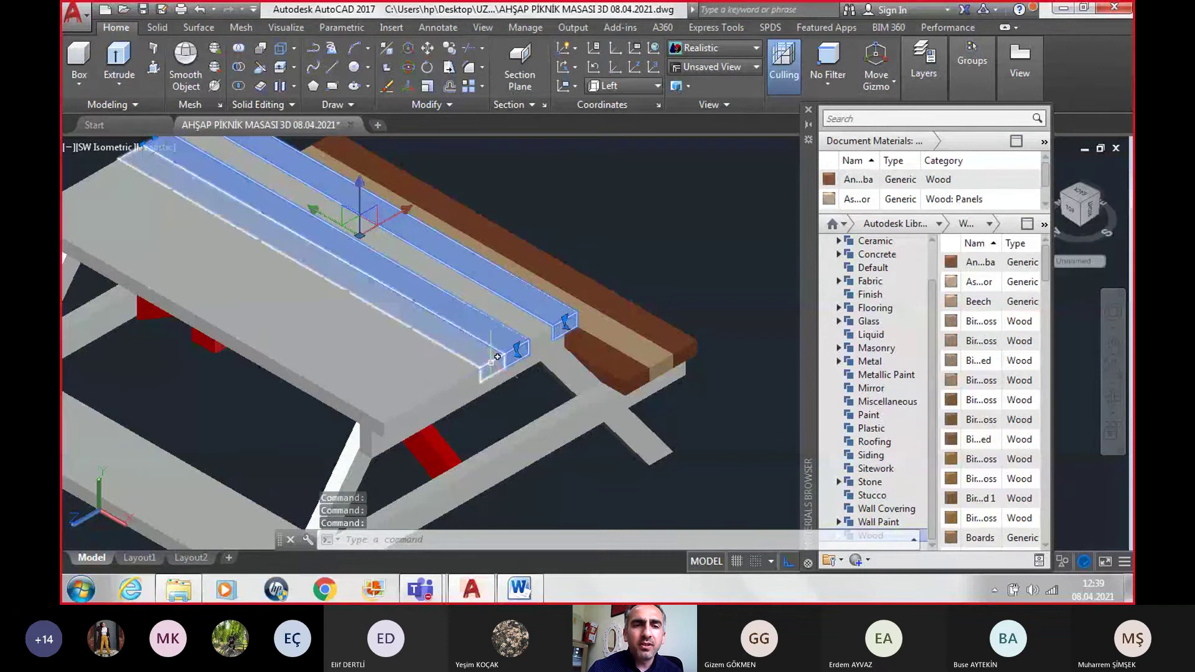
{"action": "left_click", "coordinate": [468, 377]}
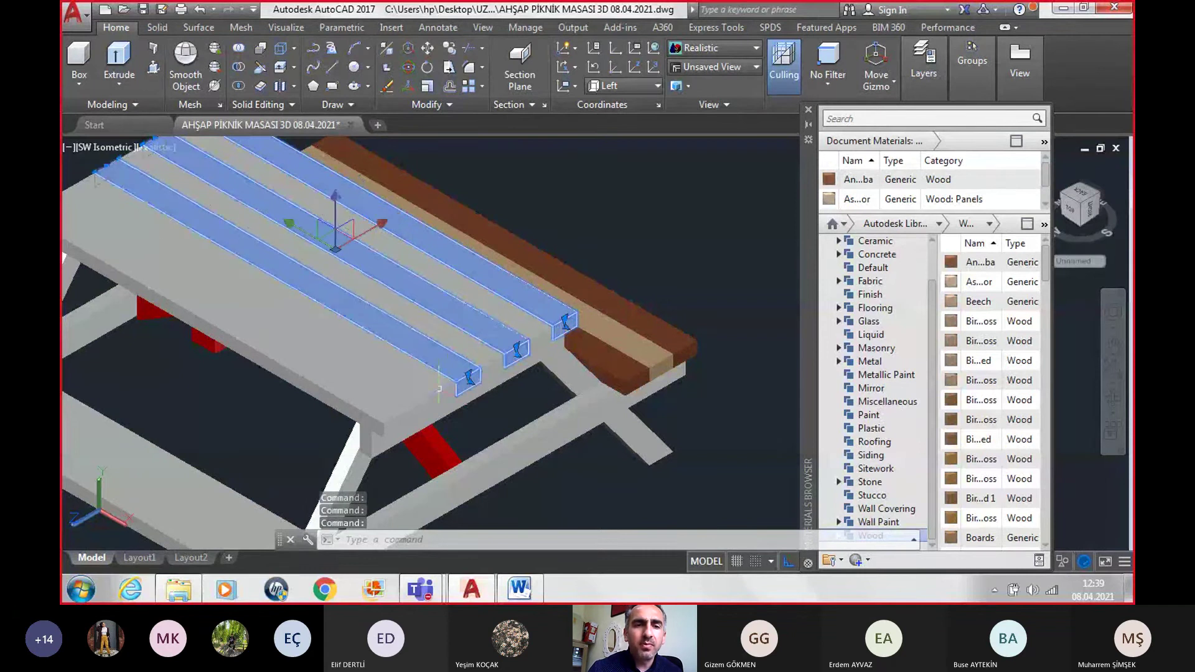
{"action": "left_click", "coordinate": [416, 406]}
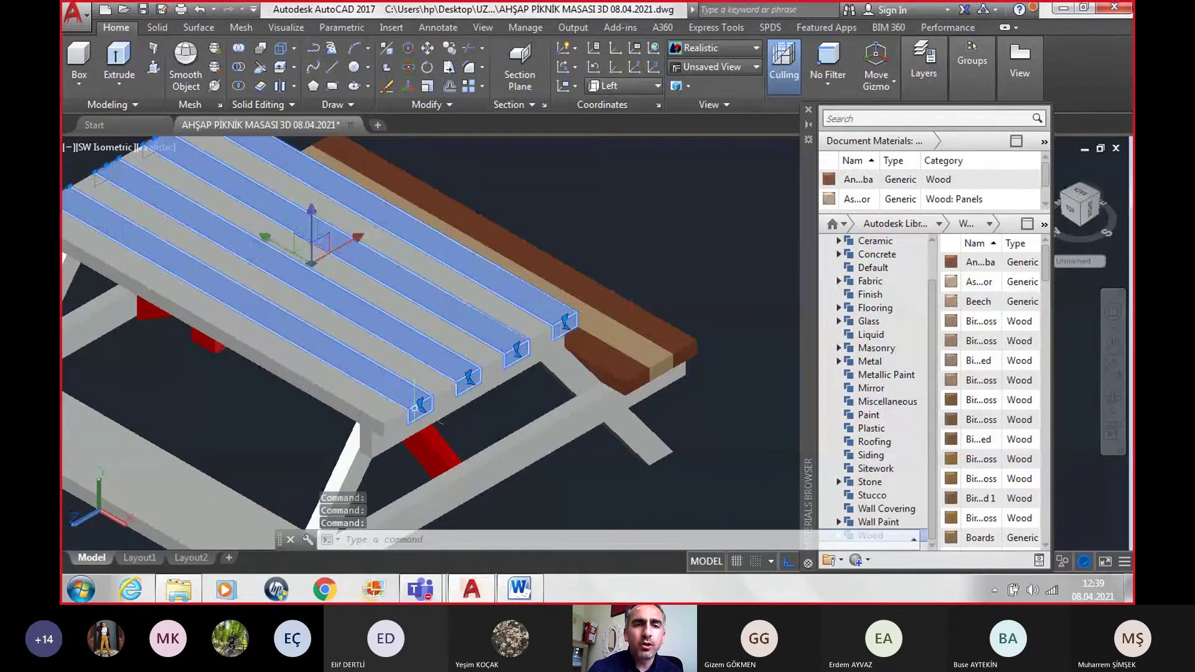
{"action": "mouse_move", "coordinate": [987, 341]}
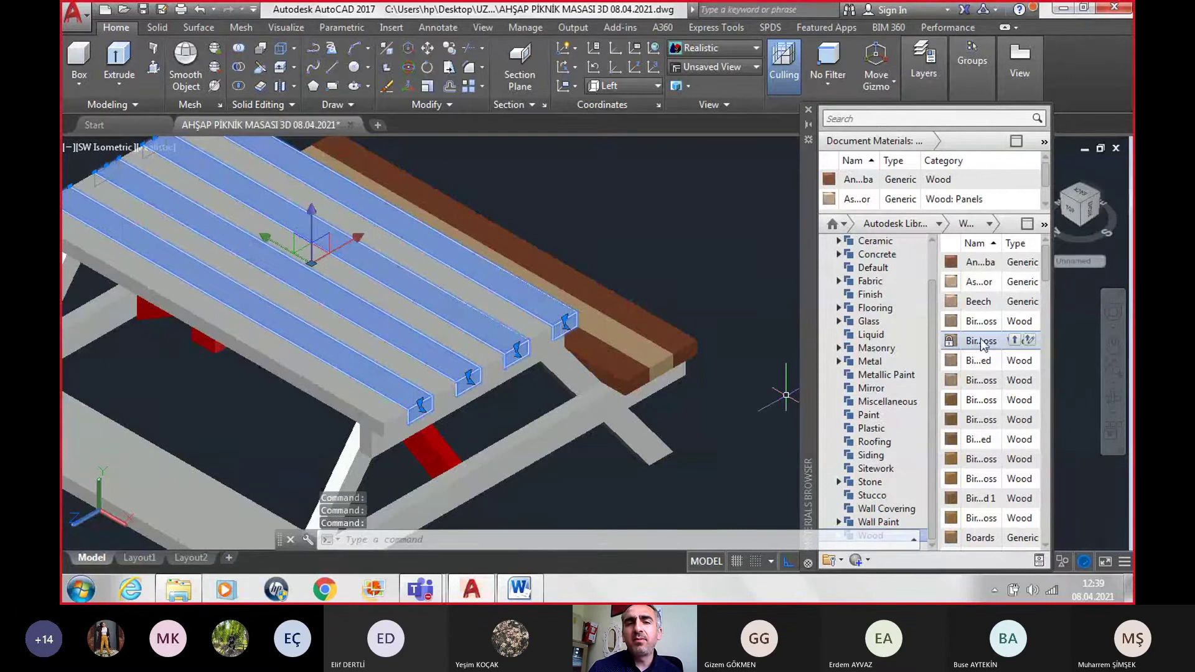
{"action": "right_click", "coordinate": [971, 288]}
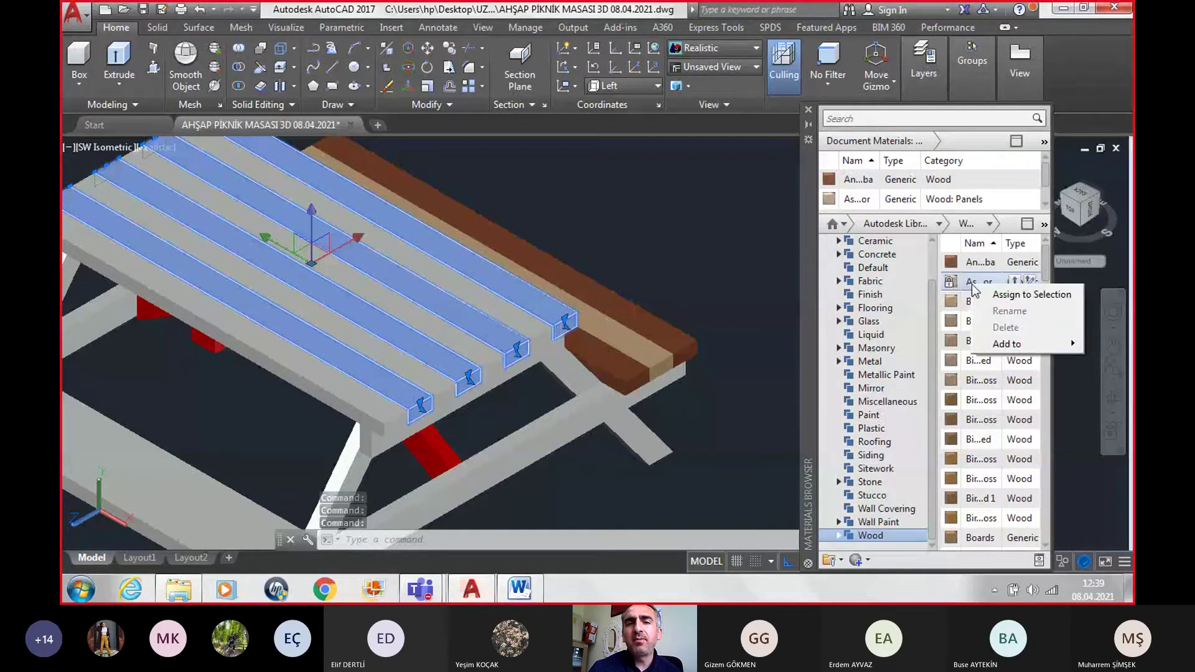
{"action": "left_click", "coordinate": [1010, 295]}
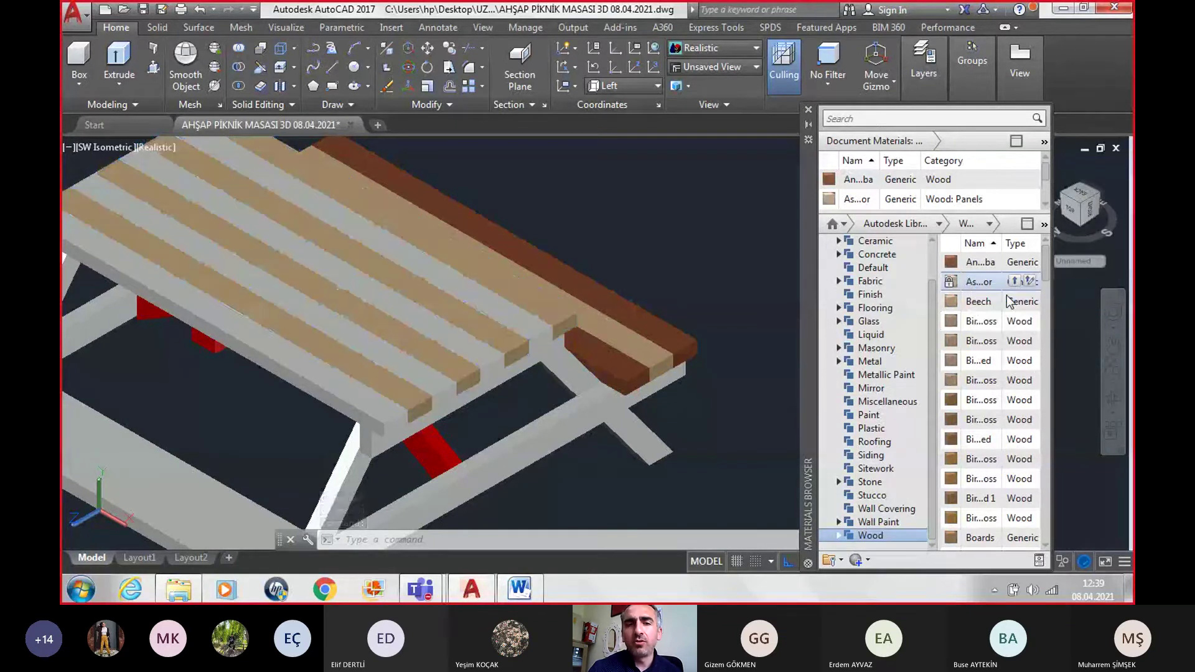
Step: Apply dark Andiroba wood to the four alternating tabletop slats in between
{"action": "left_click", "coordinate": [556, 342]}
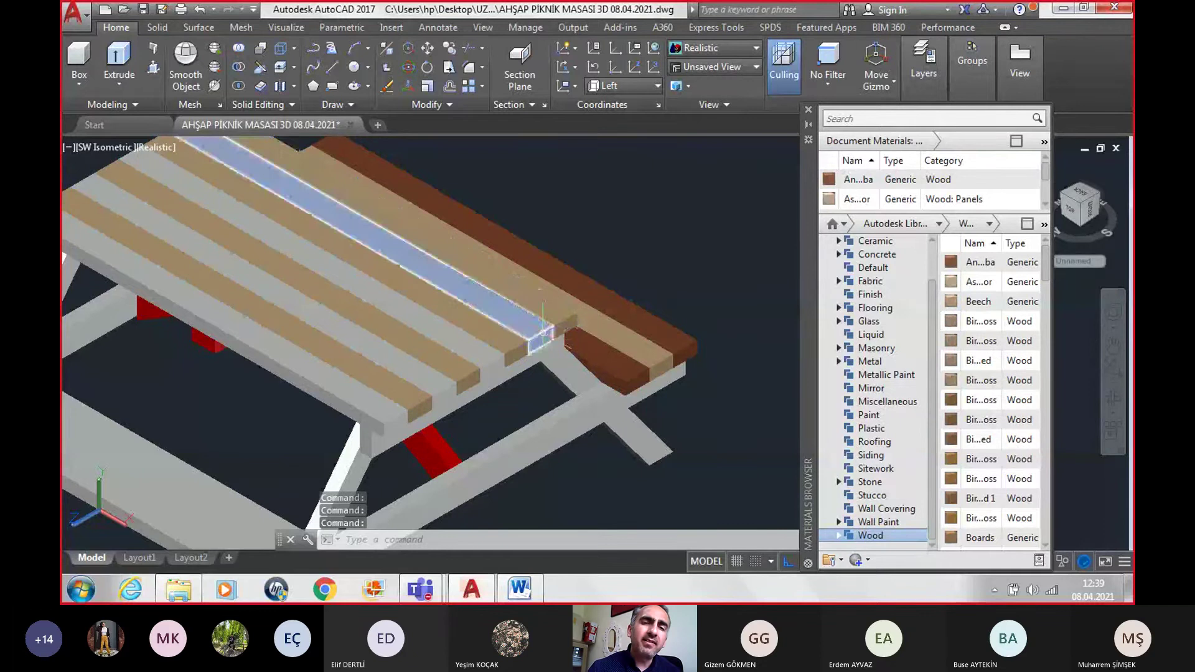
{"action": "left_click", "coordinate": [493, 370]}
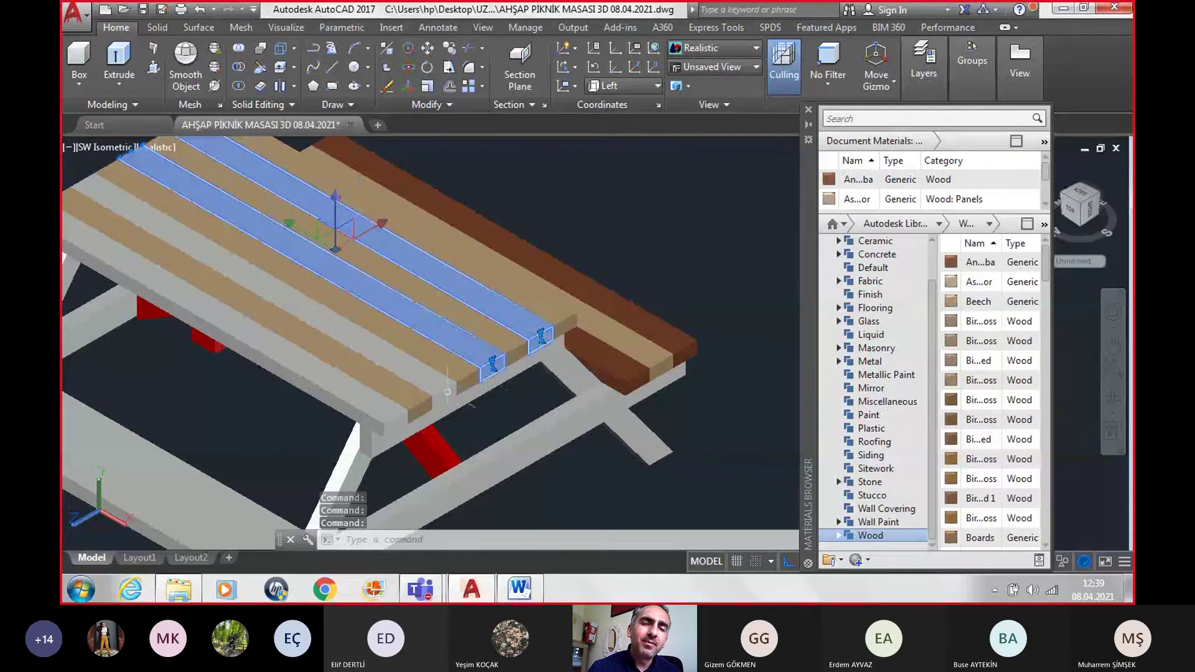
{"action": "left_click", "coordinate": [448, 396]}
{"action": "left_click", "coordinate": [384, 408]}
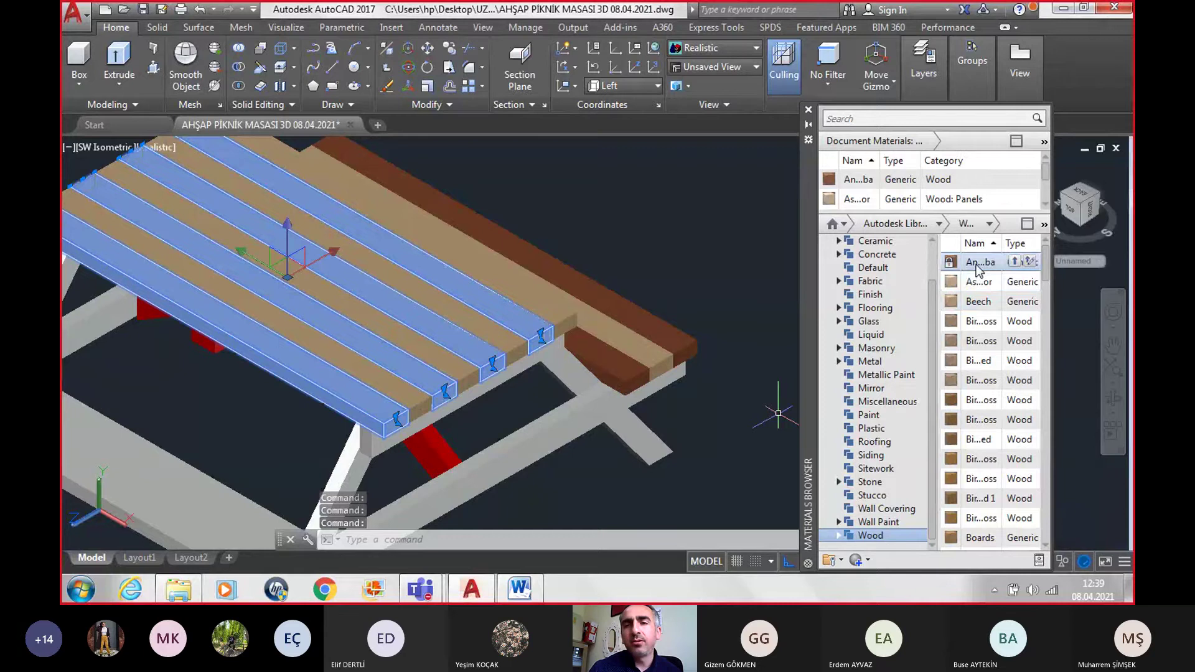
{"action": "right_click", "coordinate": [976, 262]}
{"action": "left_click", "coordinate": [1006, 276]}
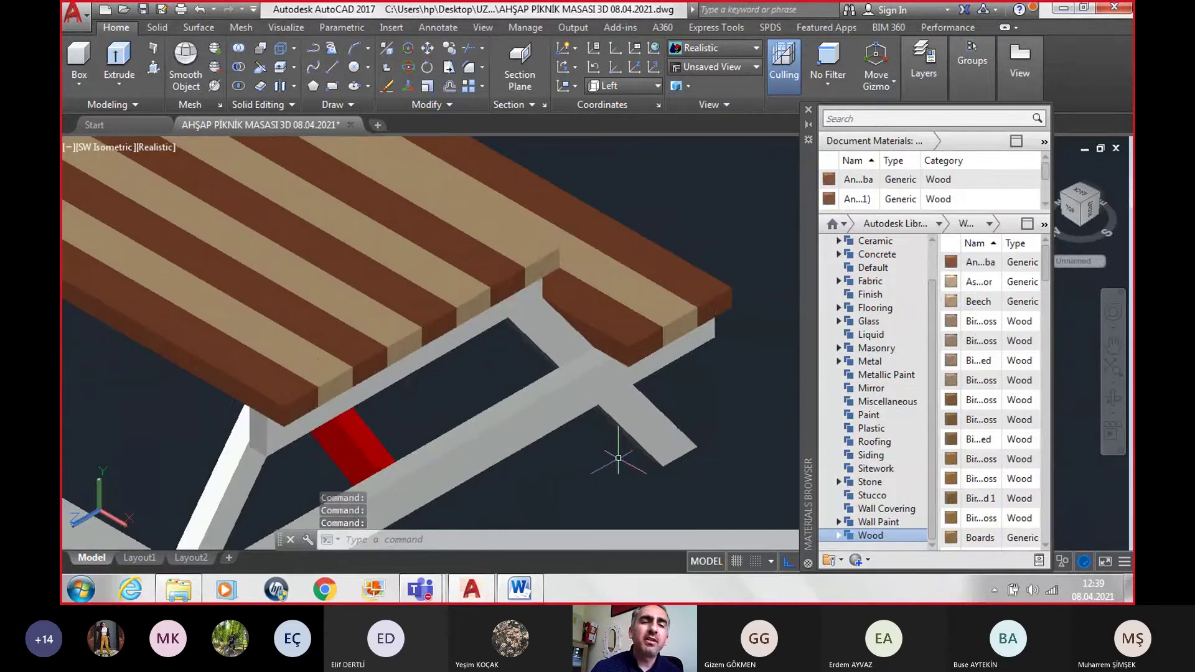
Step: Give the two outer bench planks dark Andiroba wood
{"action": "scroll", "coordinate": [617, 463], "scroll_direction": "down", "scroll_amount": 3}
{"action": "scroll", "coordinate": [619, 448], "scroll_direction": "down", "scroll_amount": 2}
{"action": "scroll", "coordinate": [485, 507], "scroll_direction": "up", "scroll_amount": 3}
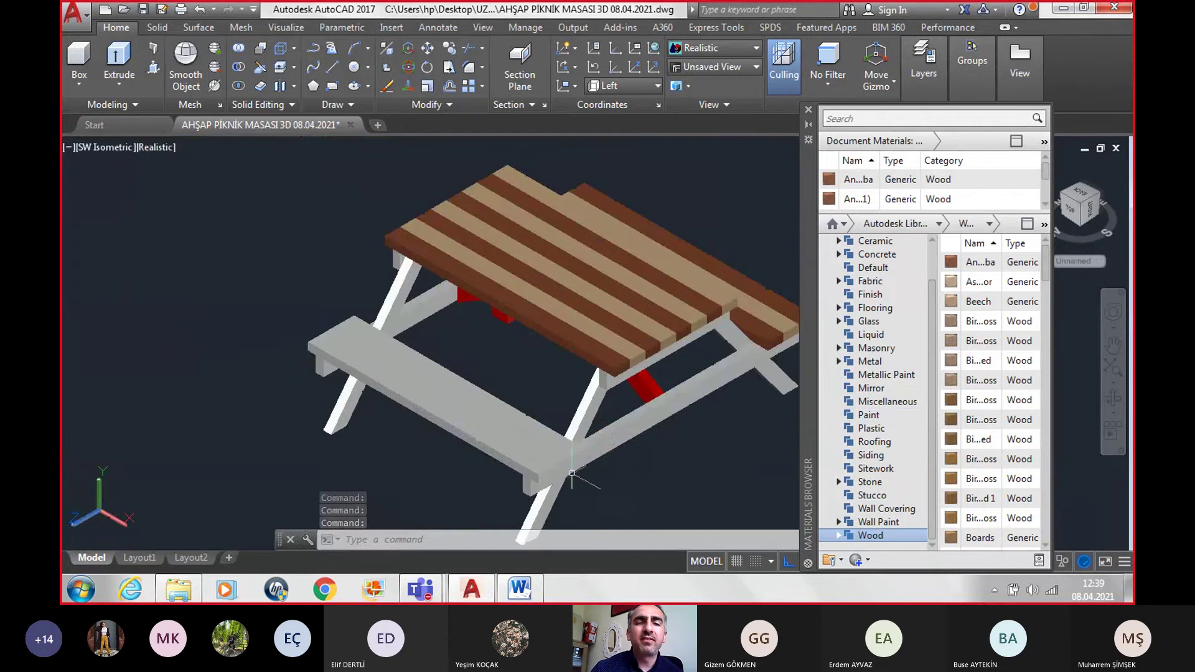
{"action": "left_click", "coordinate": [535, 459]}
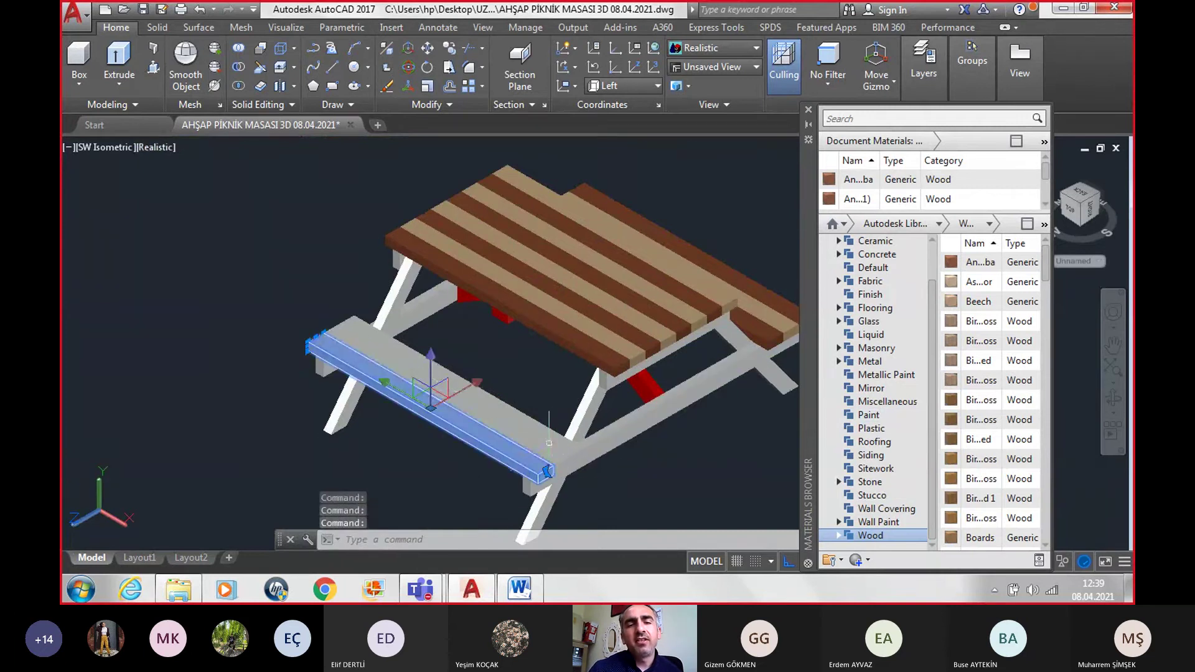
{"action": "left_click", "coordinate": [529, 418]}
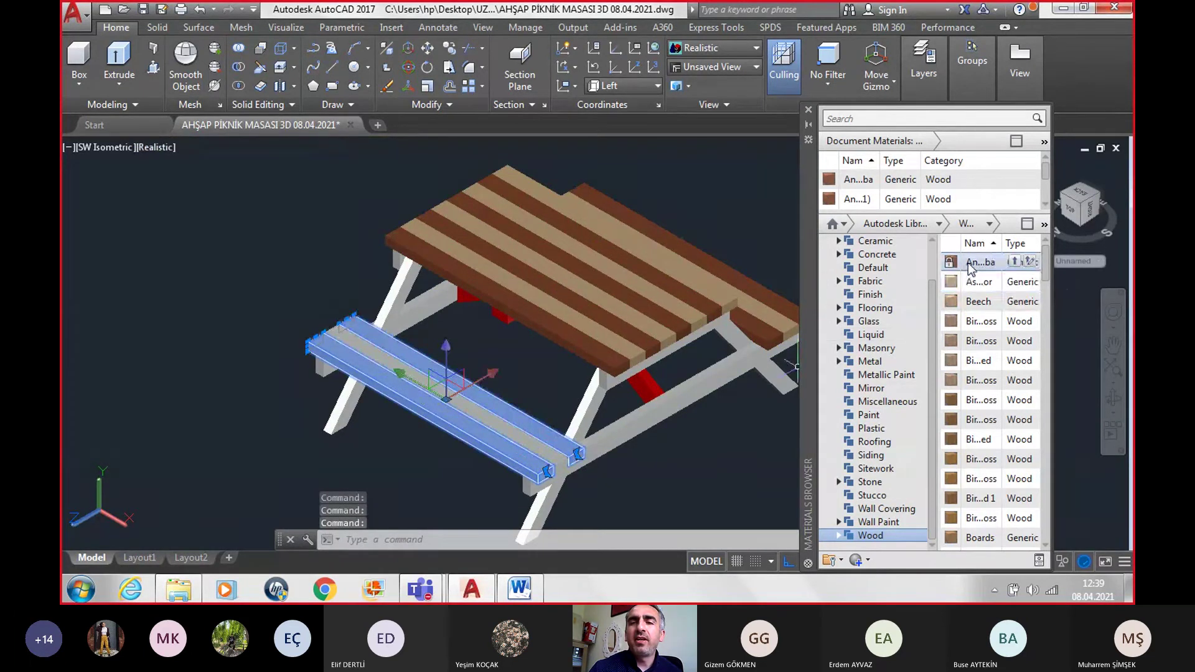
{"action": "right_click", "coordinate": [969, 267]}
{"action": "left_click", "coordinate": [996, 272]}
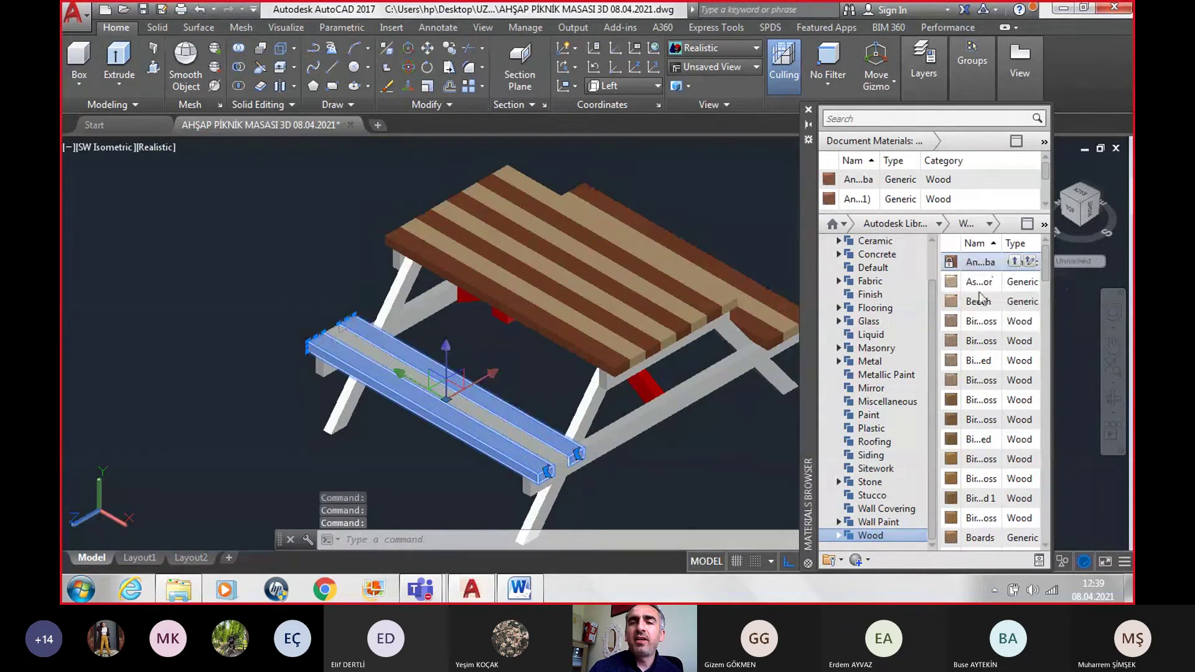
Step: Give the middle bench plank light Ash Door wood
{"action": "left_click", "coordinate": [547, 464]}
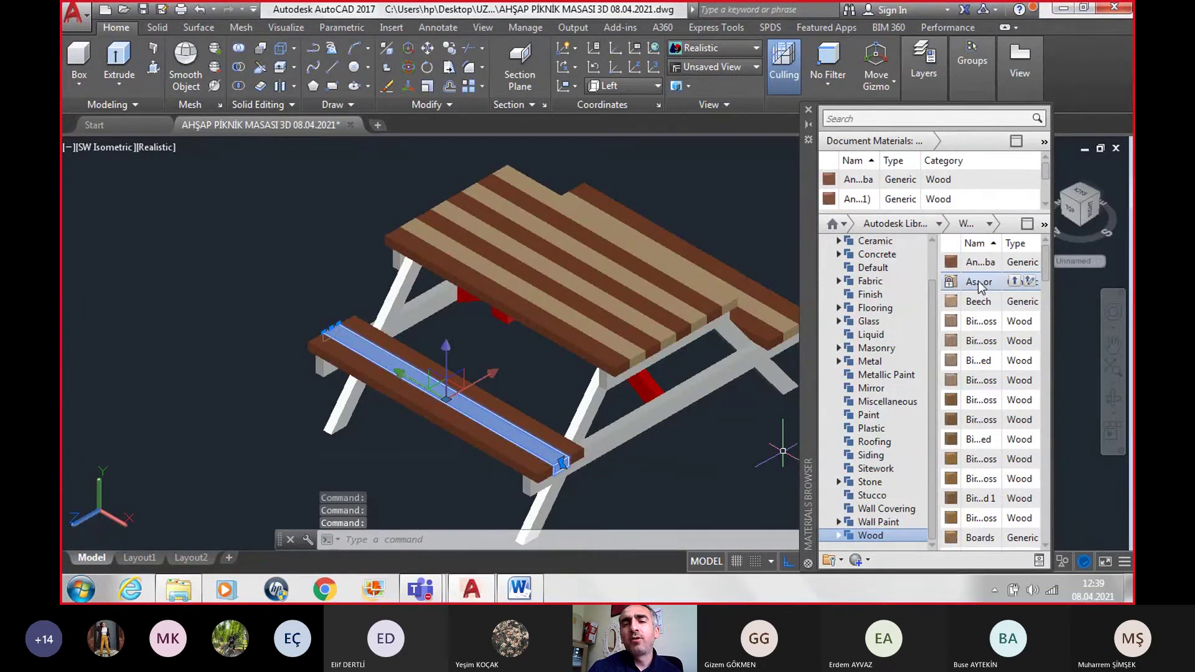
{"action": "right_click", "coordinate": [977, 282]}
{"action": "left_click", "coordinate": [1018, 292]}
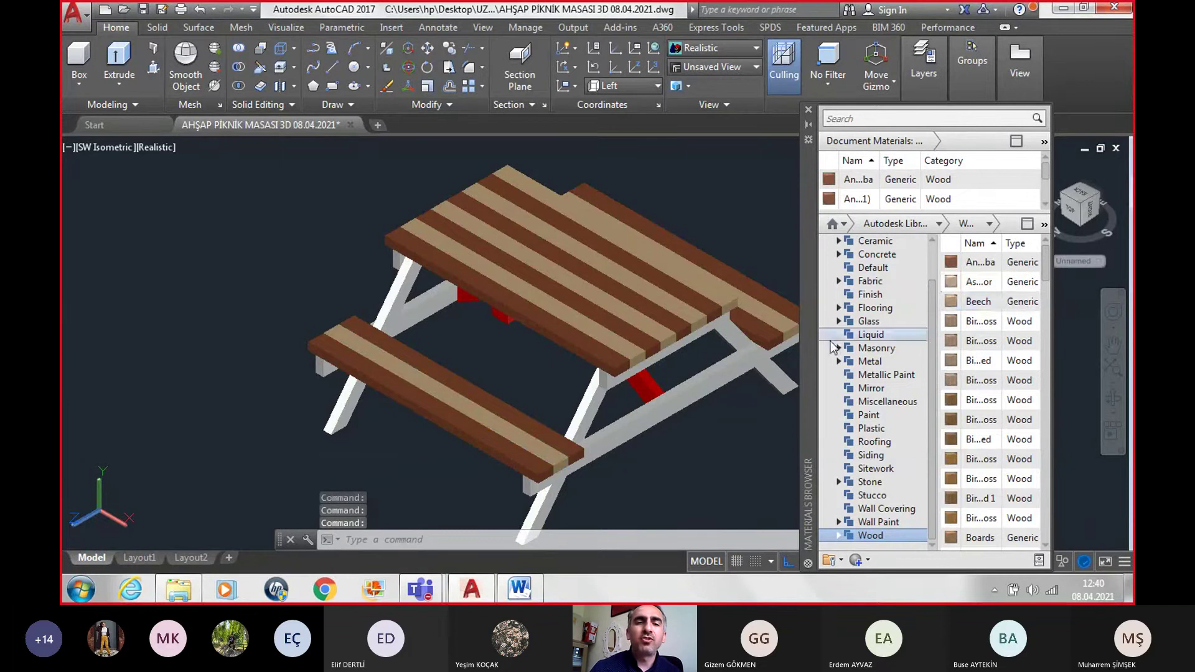
Step: Recentre the view and select the front leg, right diagonal brace and left front leg
{"action": "scroll", "coordinate": [716, 417], "scroll_direction": "down", "scroll_amount": 1}
{"action": "scroll", "coordinate": [730, 429], "scroll_direction": "up", "scroll_amount": 1}
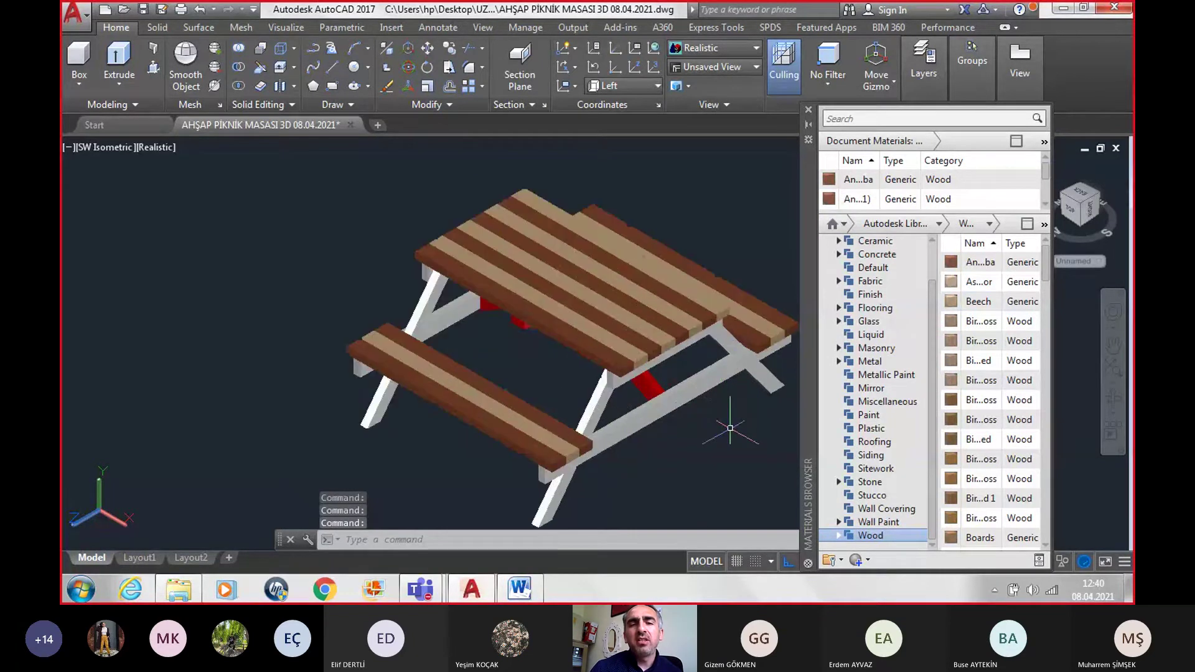
{"action": "middle_click_drag", "start_coordinate": [730, 428], "coordinate": [661, 417]}
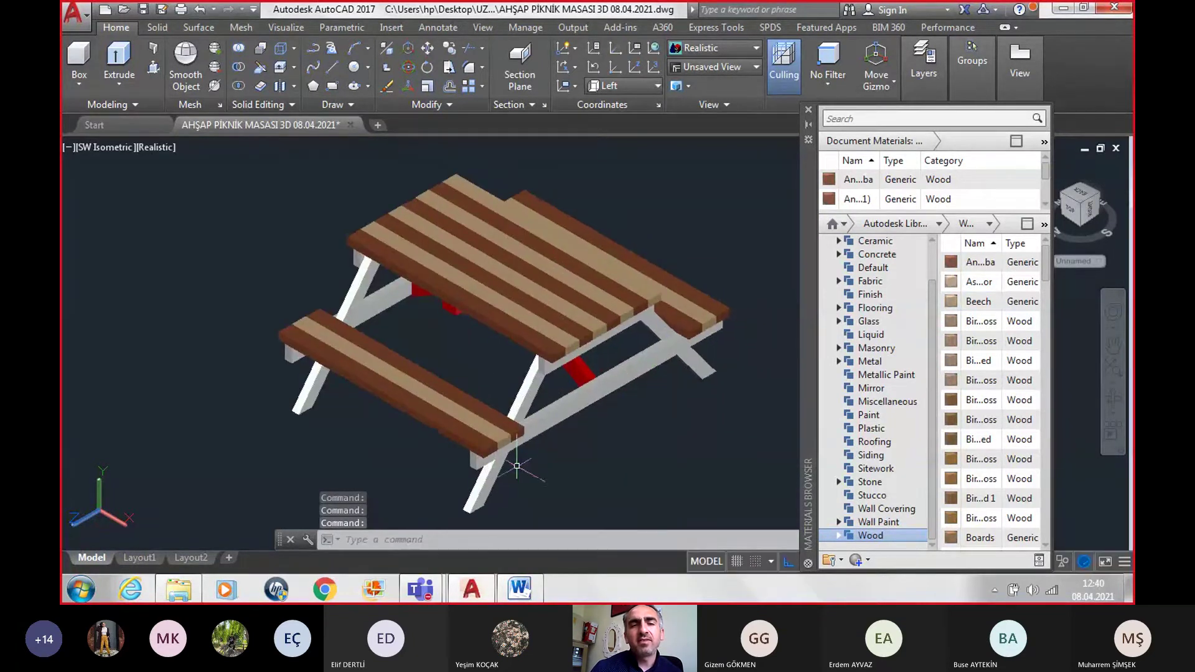
{"action": "left_click", "coordinate": [484, 495]}
{"action": "left_click", "coordinate": [705, 370]}
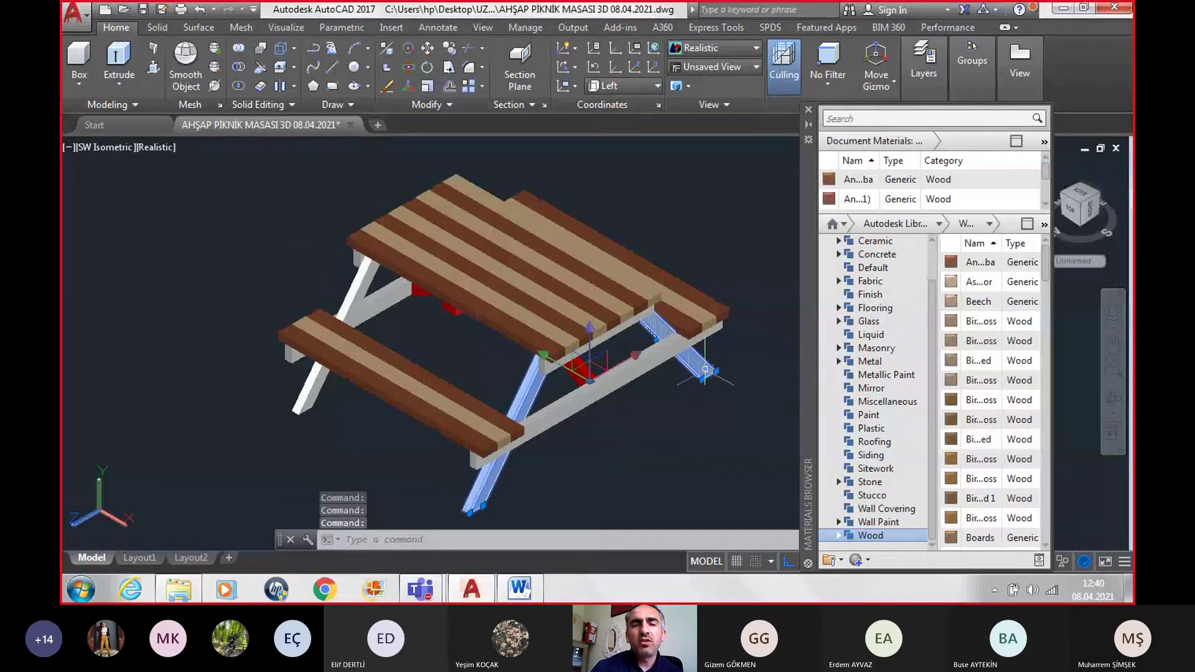
{"action": "left_click", "coordinate": [311, 400]}
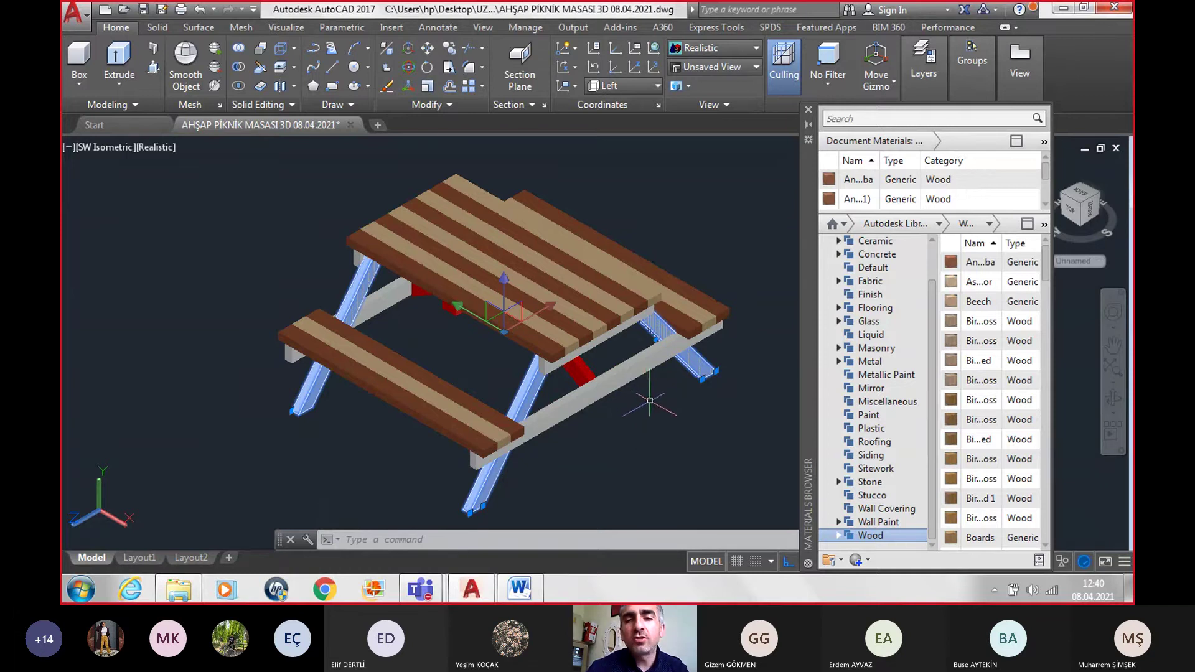
Step: Add the underside leg, red brace and crossbeam, then apply light Ash Door wood to the selection
{"action": "middle_click_drag", "start_coordinate": [648, 389], "coordinate": [614, 221], "text": "shift"}
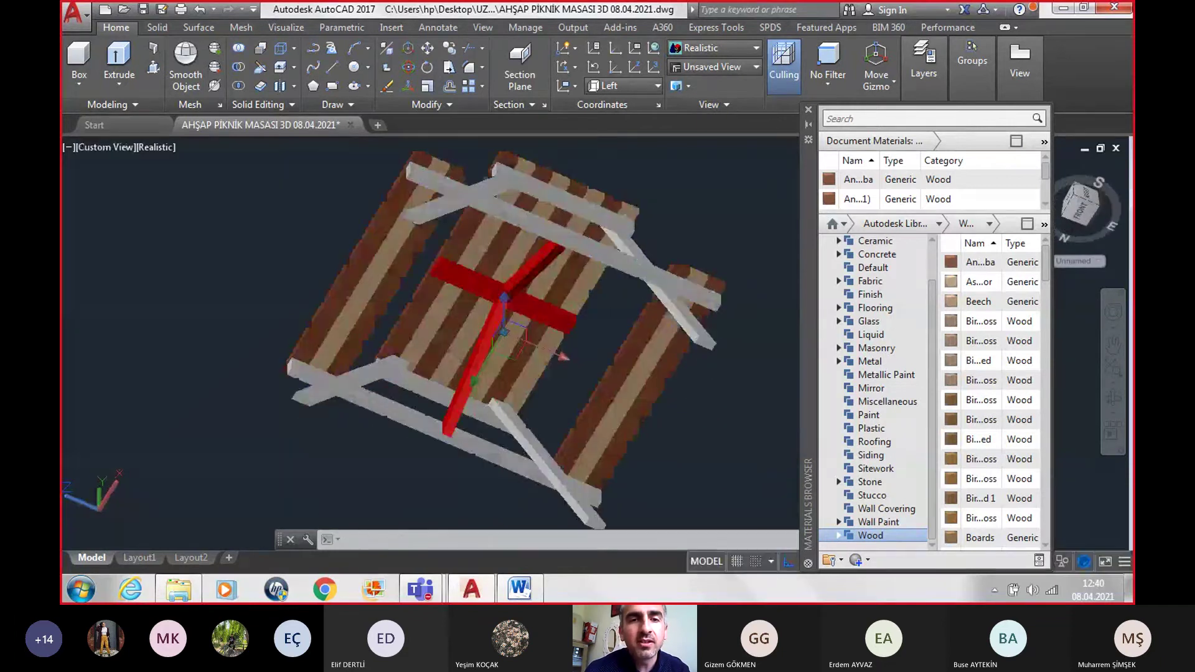
{"action": "left_click", "coordinate": [580, 516]}
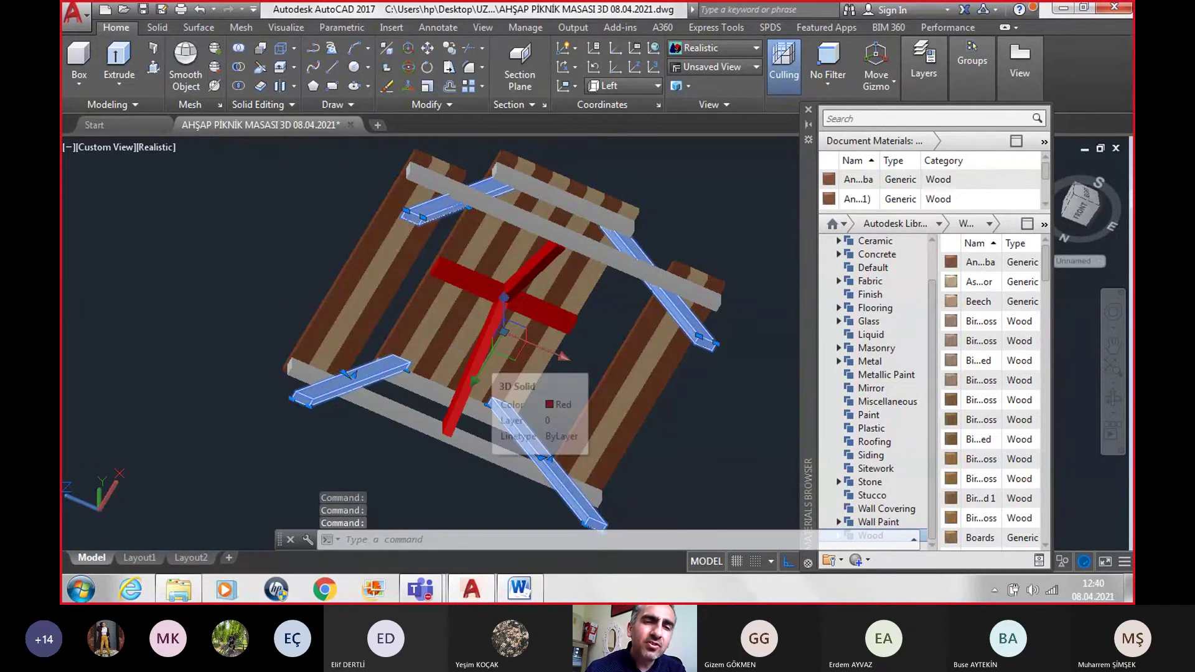
{"action": "left_click", "coordinate": [478, 358]}
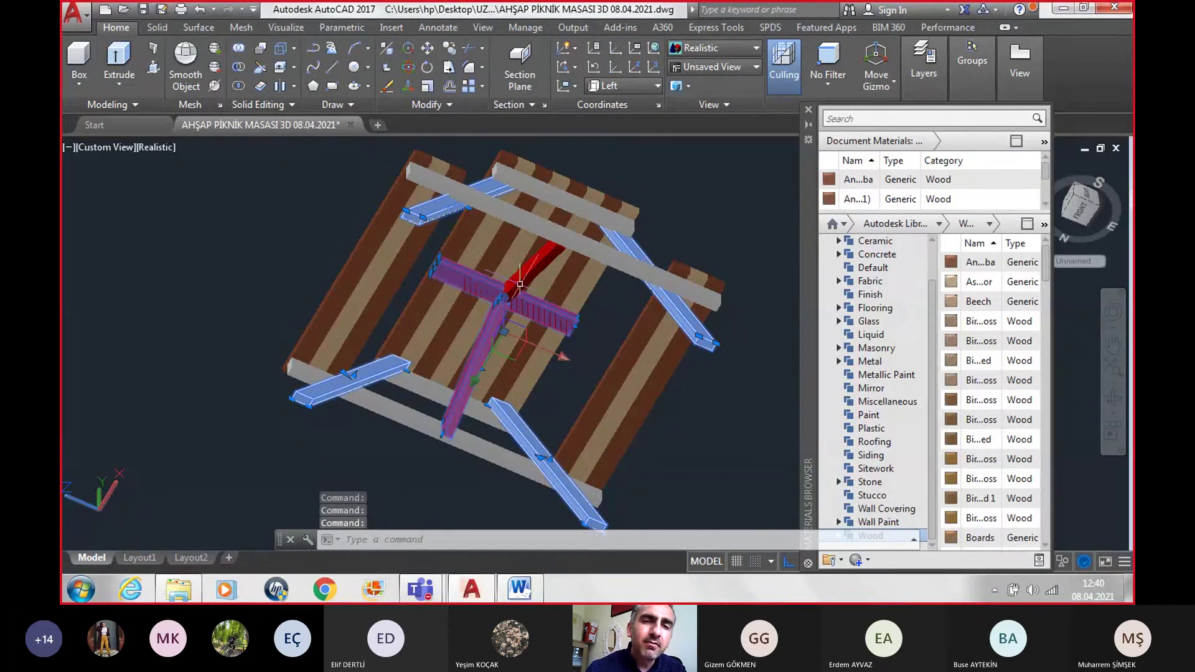
{"action": "left_click", "coordinate": [535, 266]}
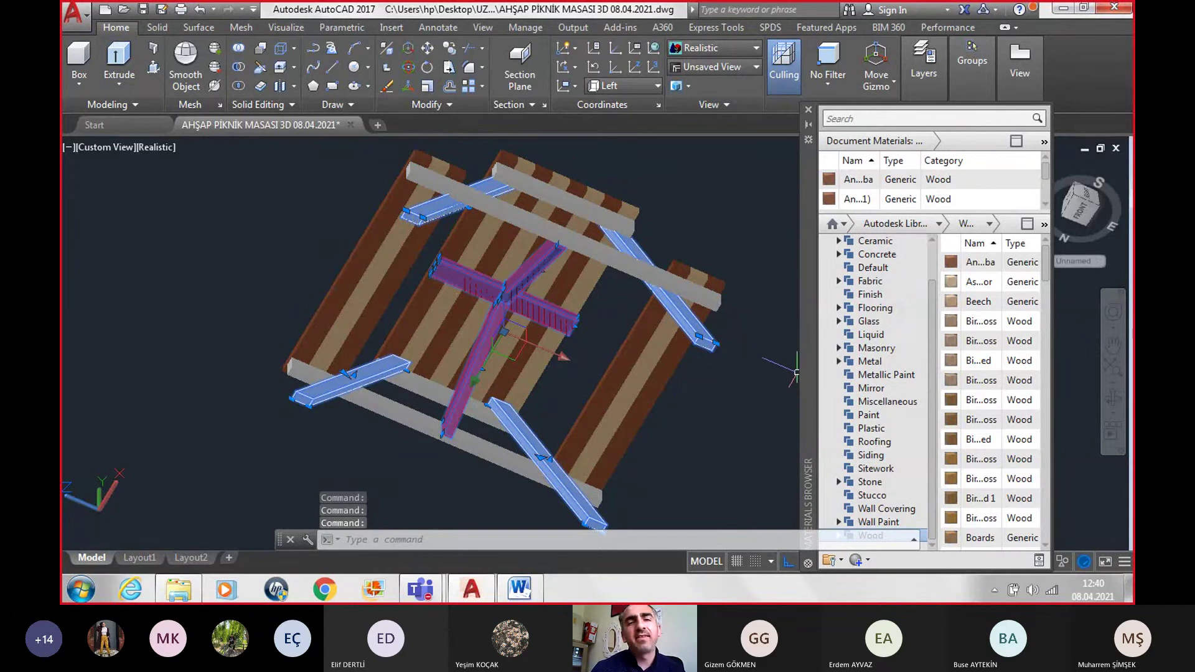
{"action": "mouse_move", "coordinate": [980, 282]}
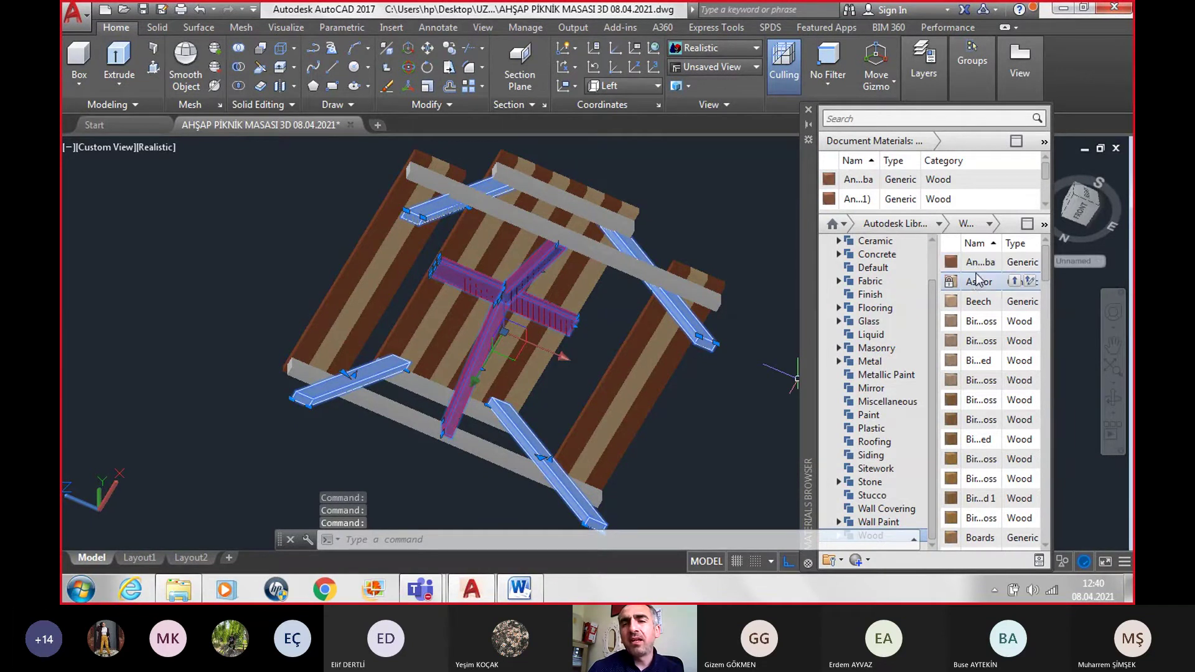
{"action": "right_click", "coordinate": [974, 284]}
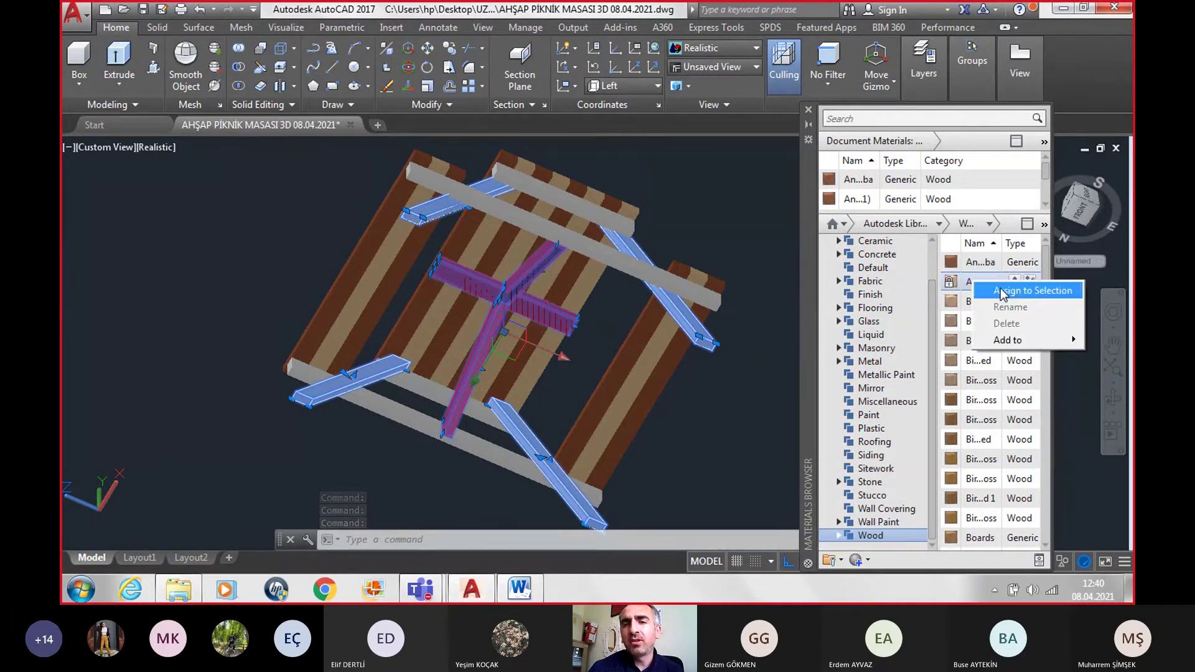
{"action": "left_click", "coordinate": [1001, 289]}
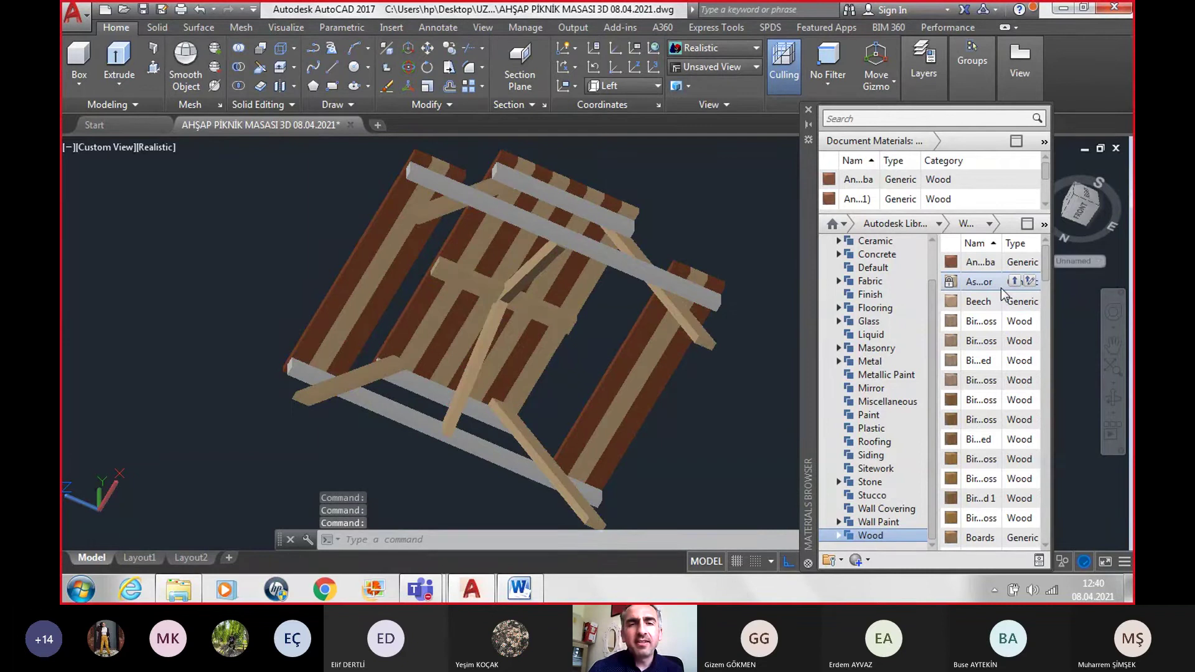
Step: Apply dark Andiroba wood to the five grey support beams
{"action": "left_click", "coordinate": [485, 453]}
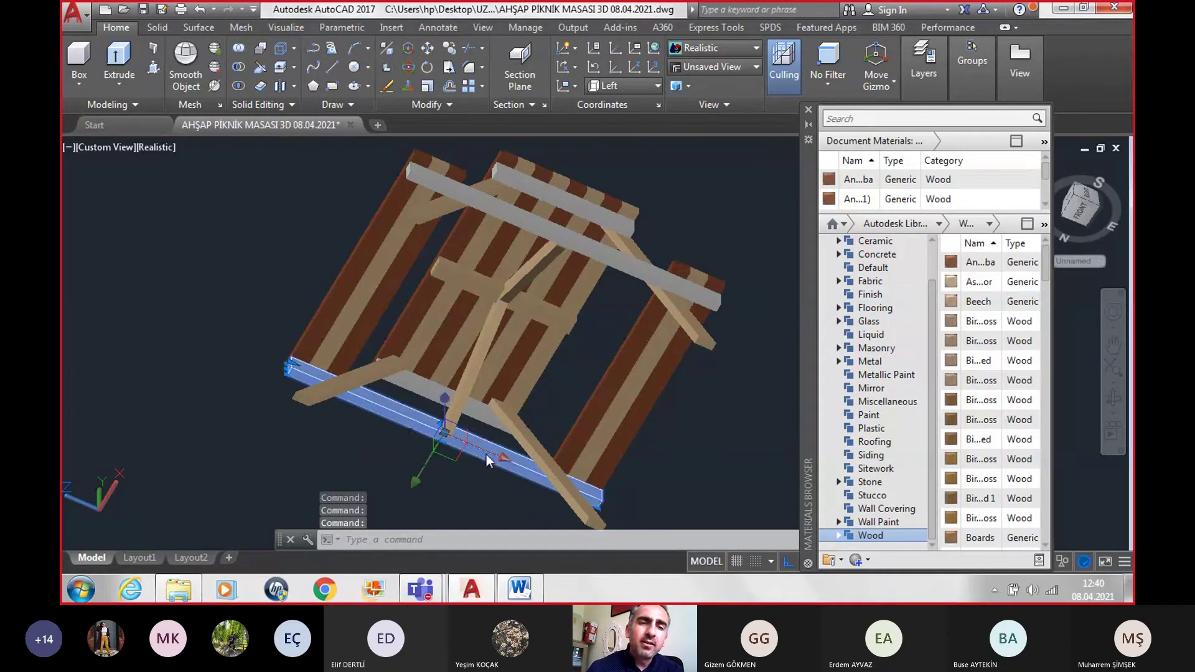
{"action": "left_click", "coordinate": [488, 407]}
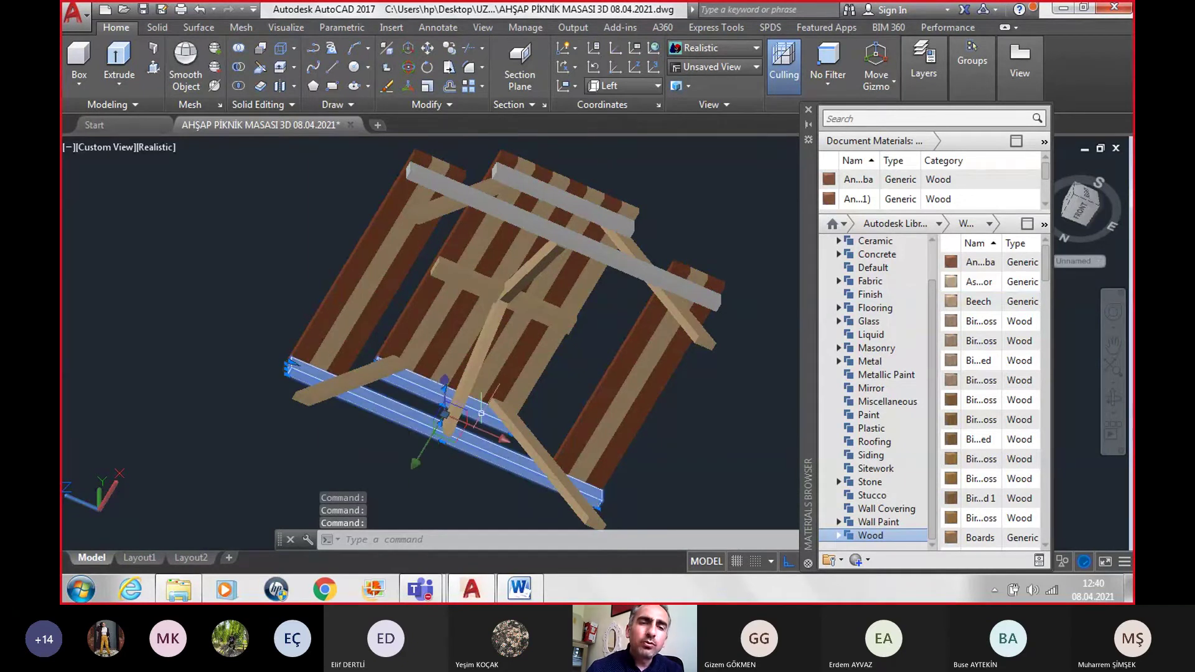
{"action": "left_click", "coordinate": [661, 272]}
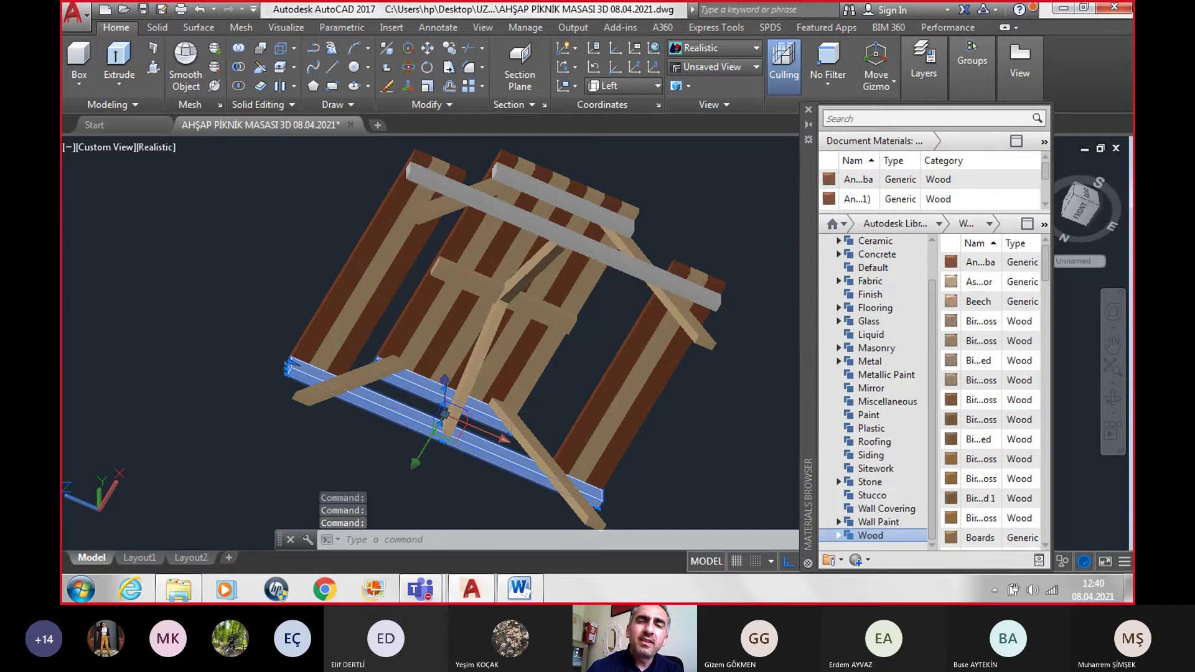
{"action": "left_click", "coordinate": [635, 215]}
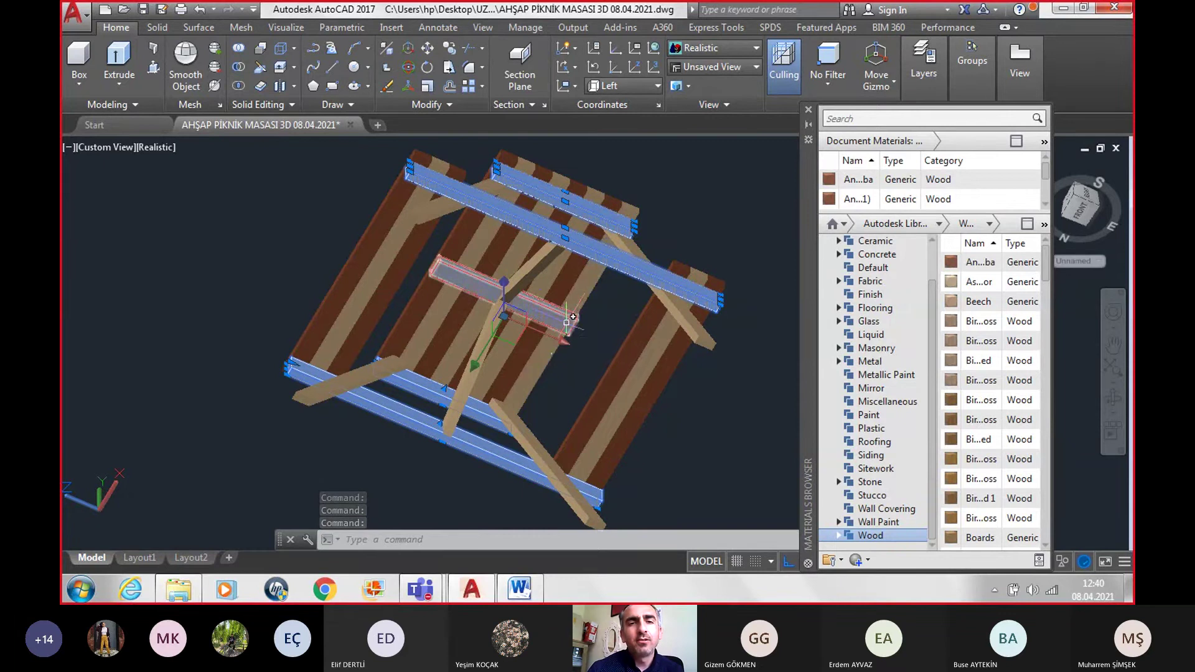
{"action": "left_click", "coordinate": [547, 309]}
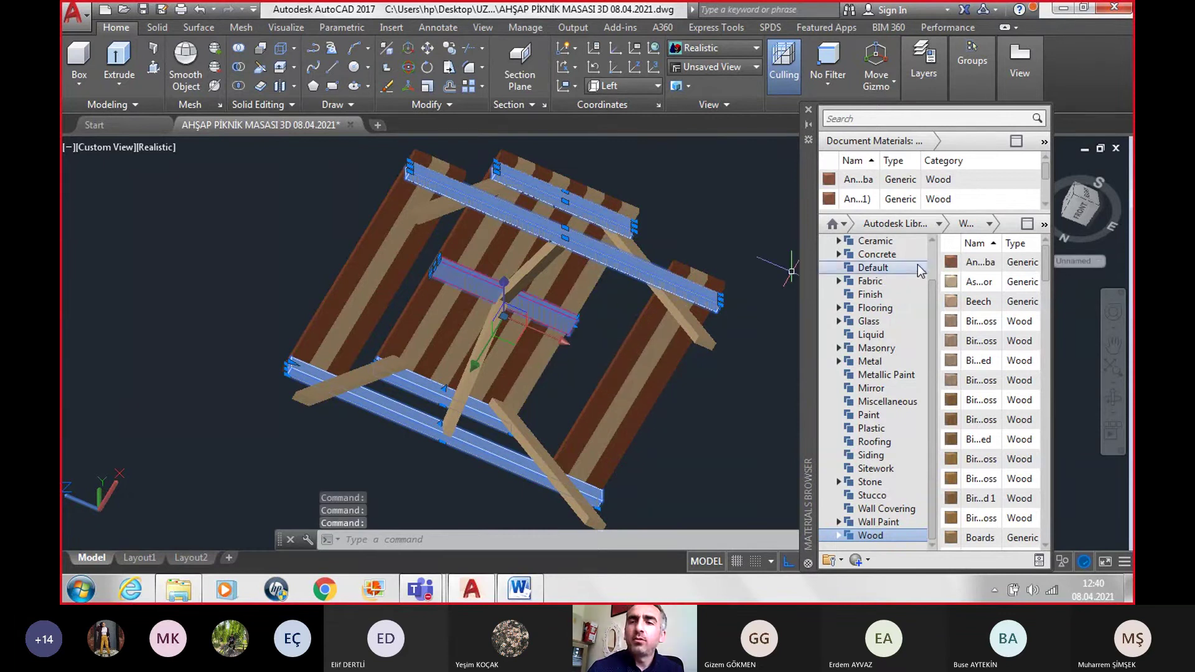
{"action": "right_click", "coordinate": [974, 262]}
{"action": "left_click", "coordinate": [997, 276]}
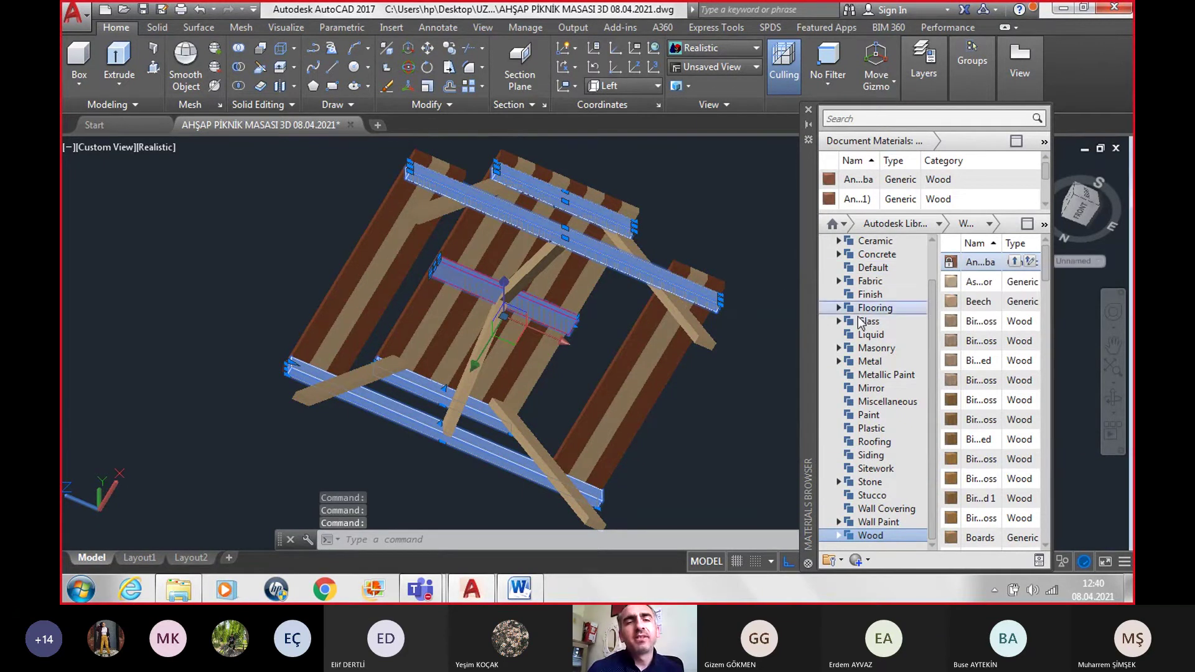
Step: Clear the selection, show the table in SW Isometric view, and save the drawing
{"action": "key", "text": "Escape"}
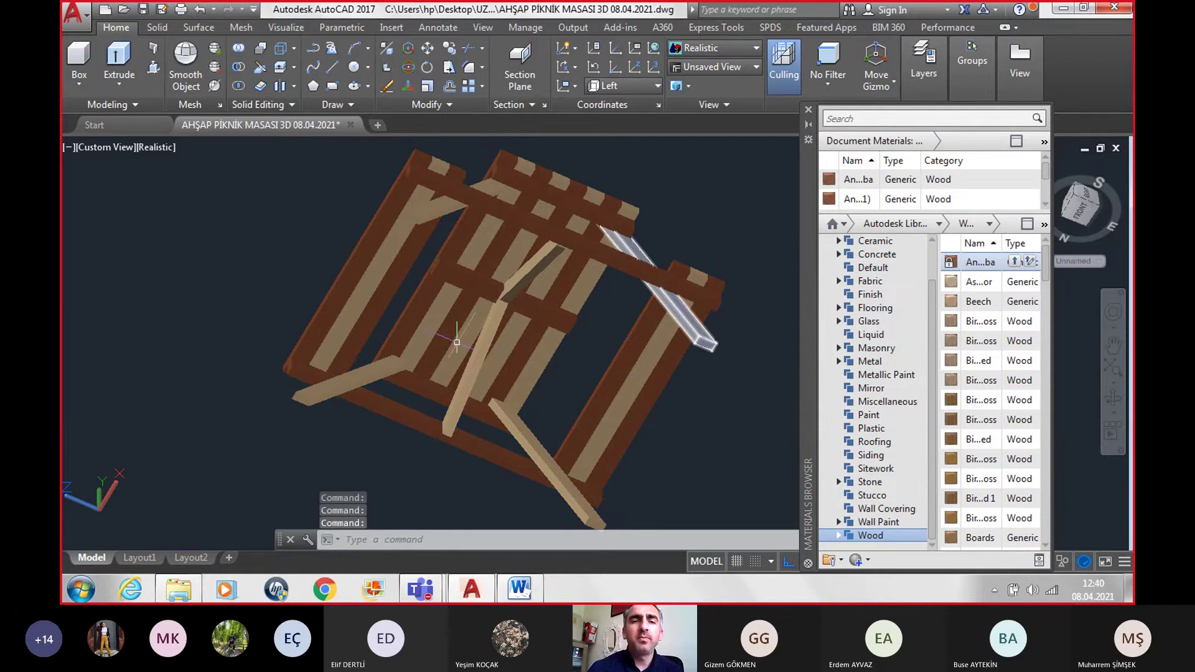
{"action": "key", "text": "Escape"}
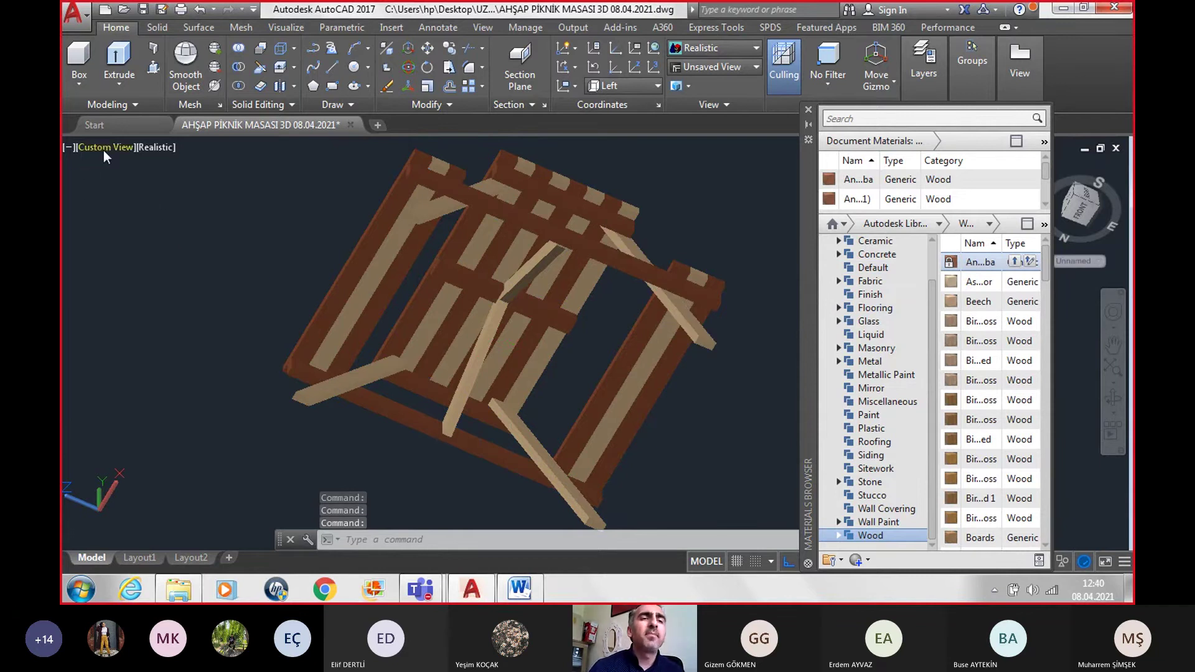
{"action": "left_click", "coordinate": [104, 151]}
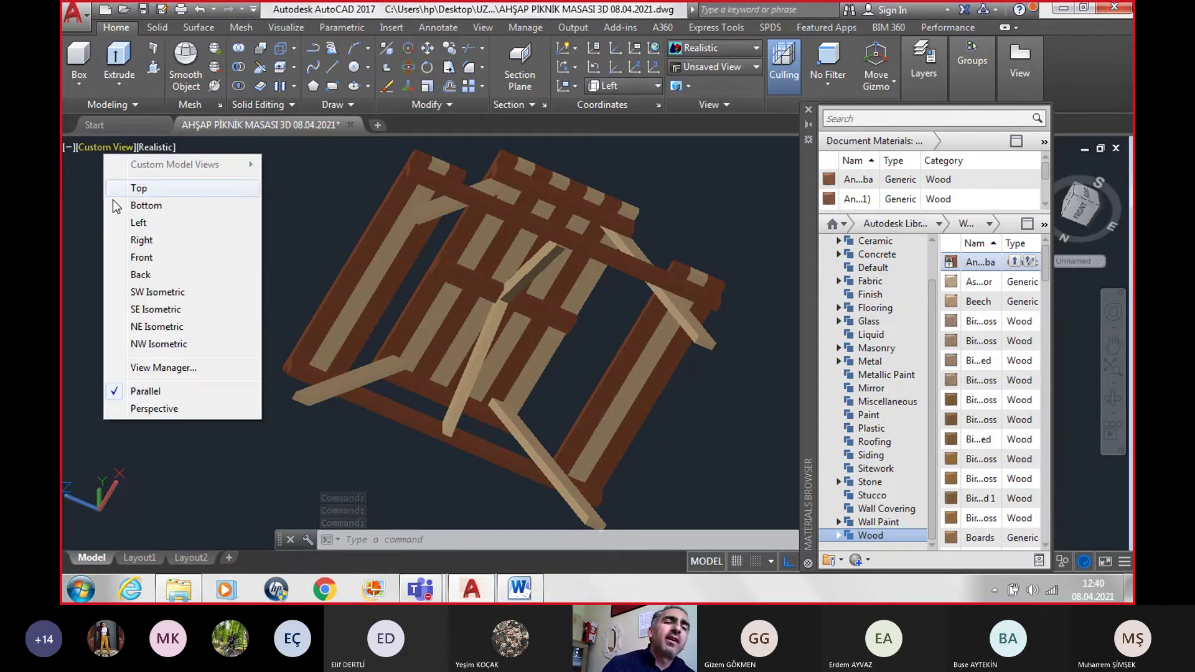
{"action": "left_click", "coordinate": [151, 289]}
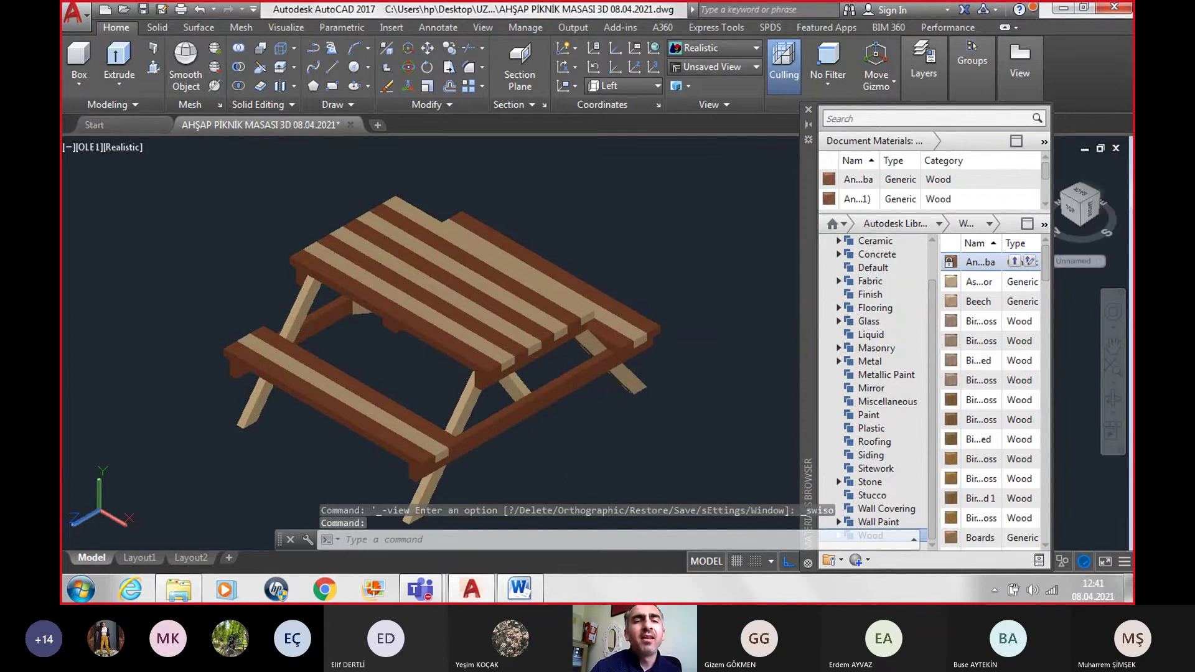
{"action": "key", "text": "ctrl+s"}
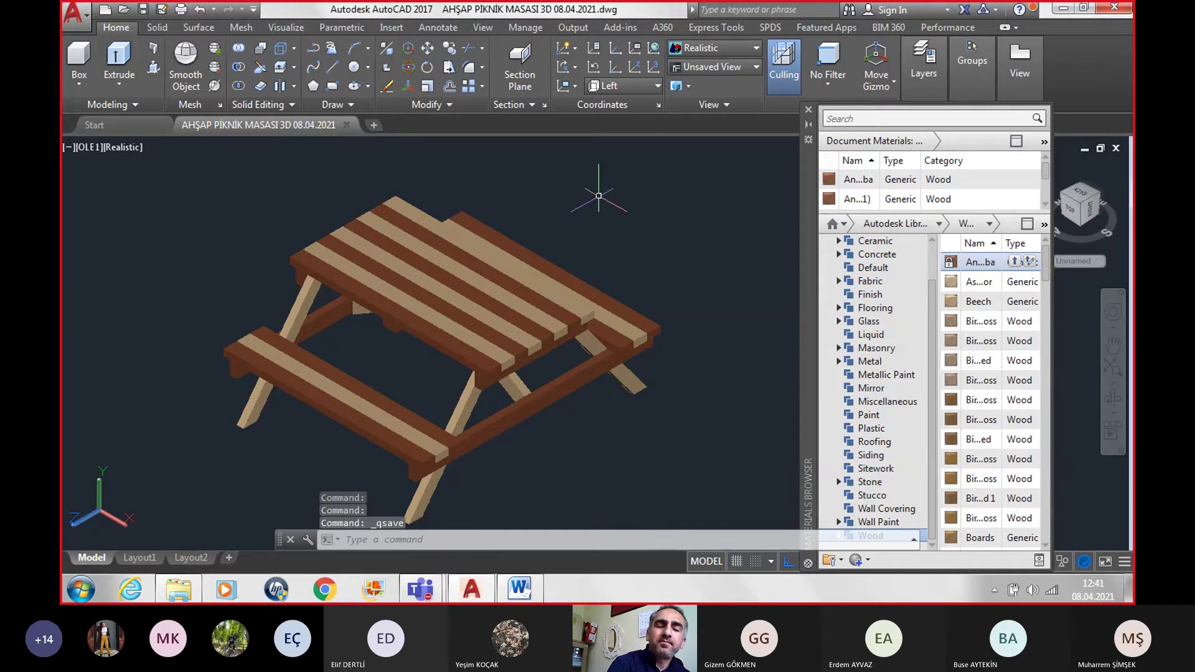
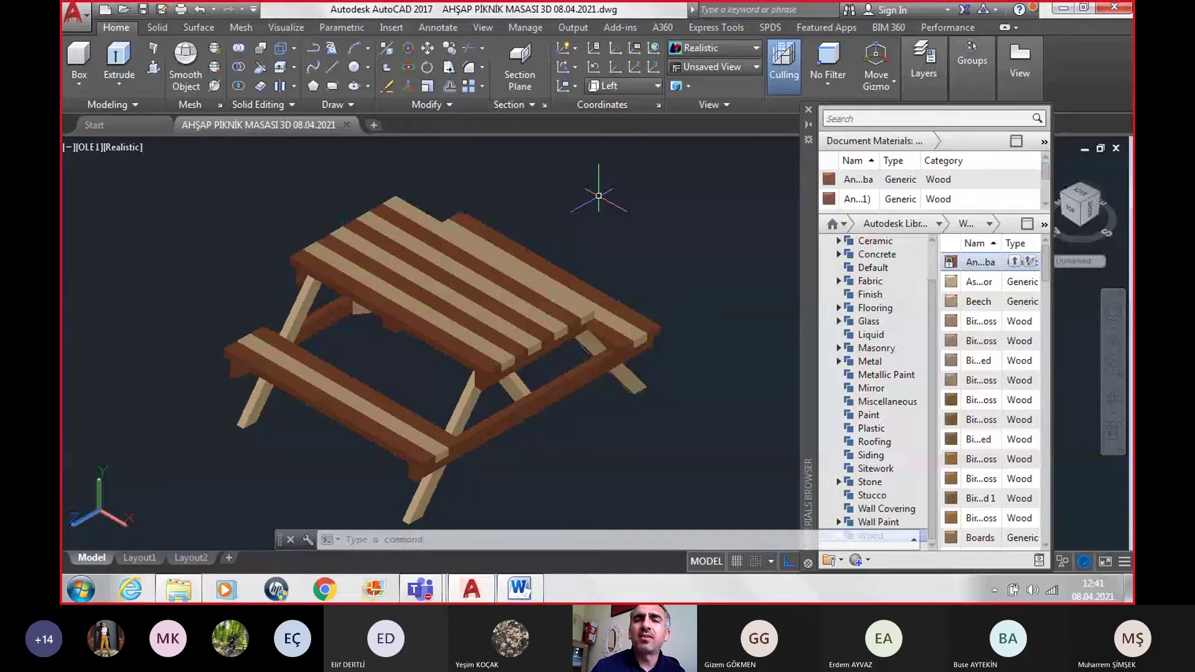
Step: Close the Materials Browser and centre the textured picnic table in the SW Isometric view
{"action": "left_click", "coordinate": [808, 109]}
{"action": "middle_click_drag", "start_coordinate": [648, 392], "coordinate": [794, 373]}
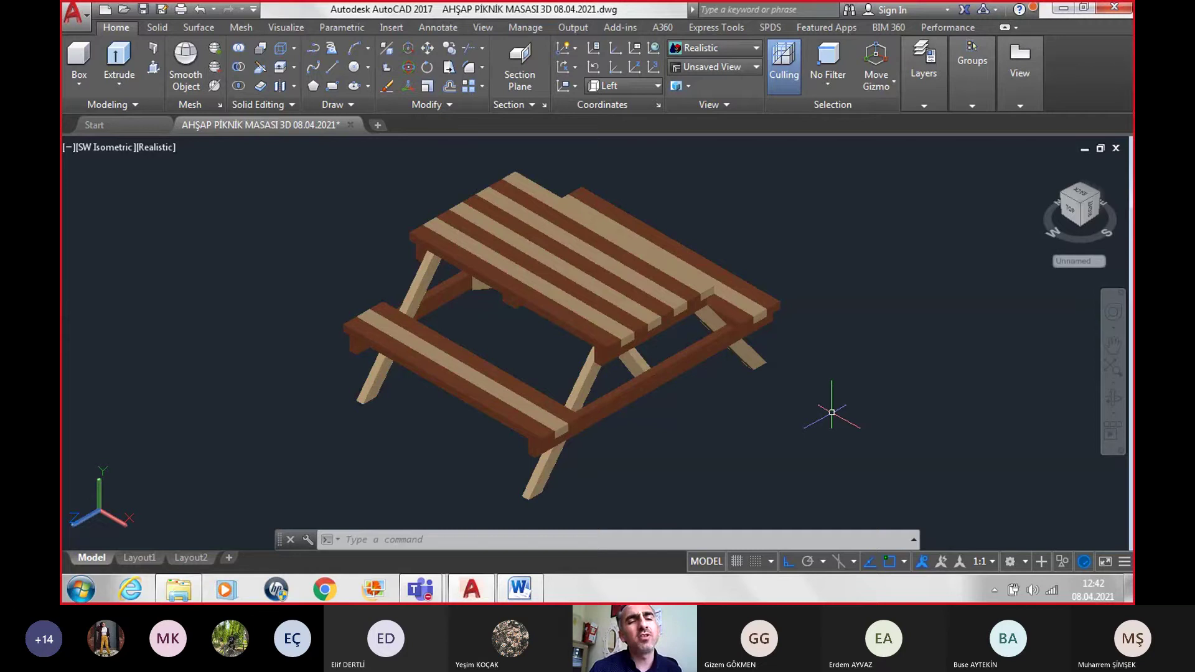
{"action": "left_click", "coordinate": [196, 594]}
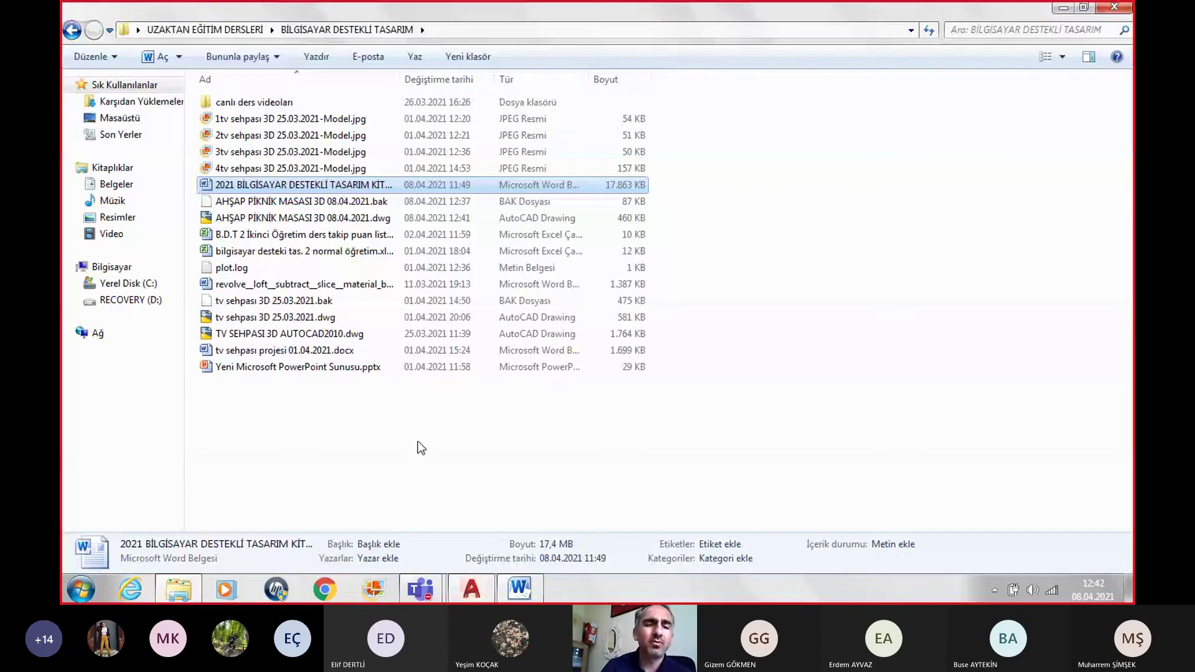
Step: Create a new Word document 'AHŞAP PİKNİK MASASI PROJESİ' in the course folder and open it
{"action": "left_click", "coordinate": [379, 447]}
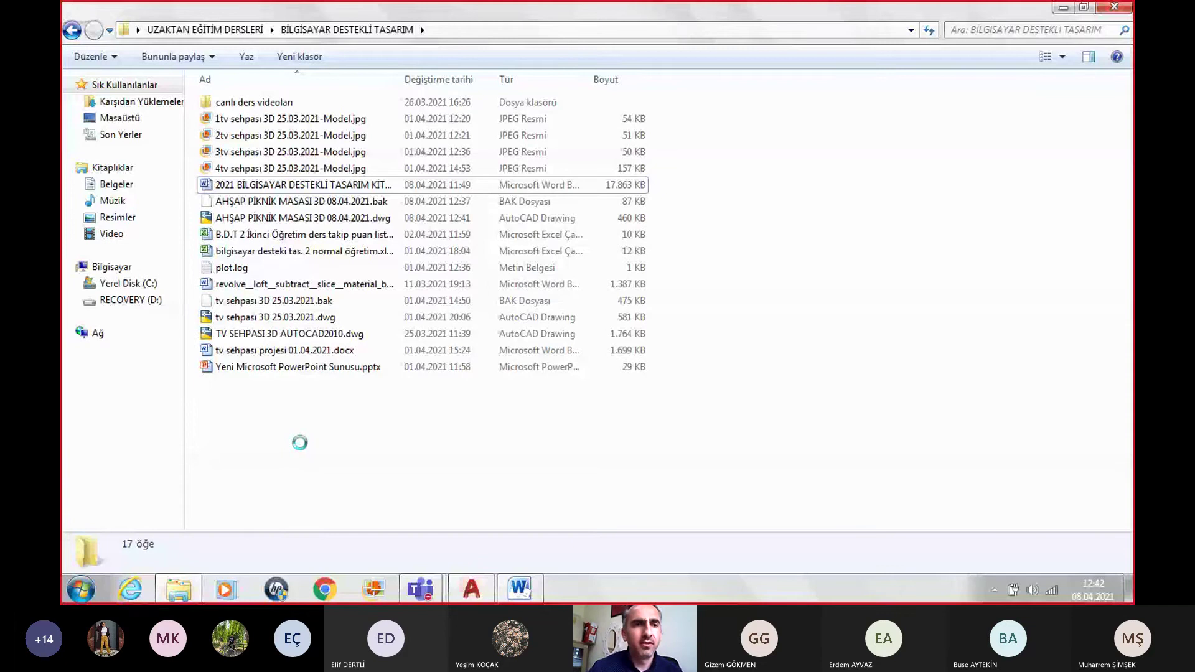
{"action": "right_click", "coordinate": [287, 430]}
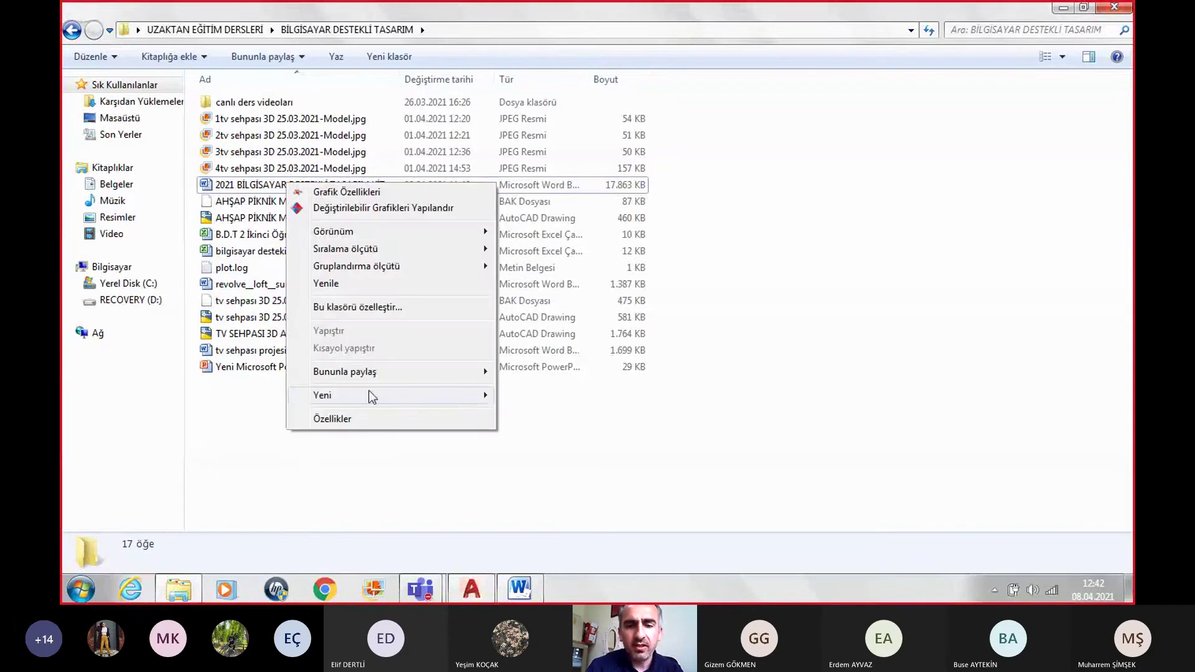
{"action": "mouse_move", "coordinate": [322, 395]}
{"action": "left_click", "coordinate": [557, 274]}
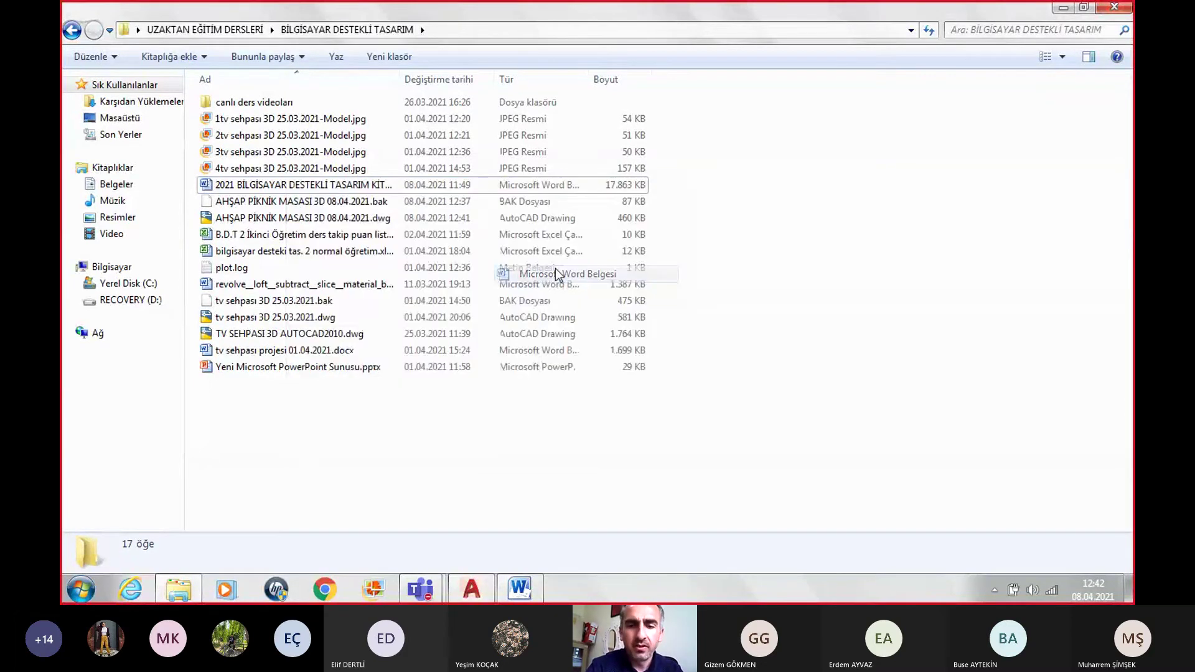
{"action": "type", "text": "A"}
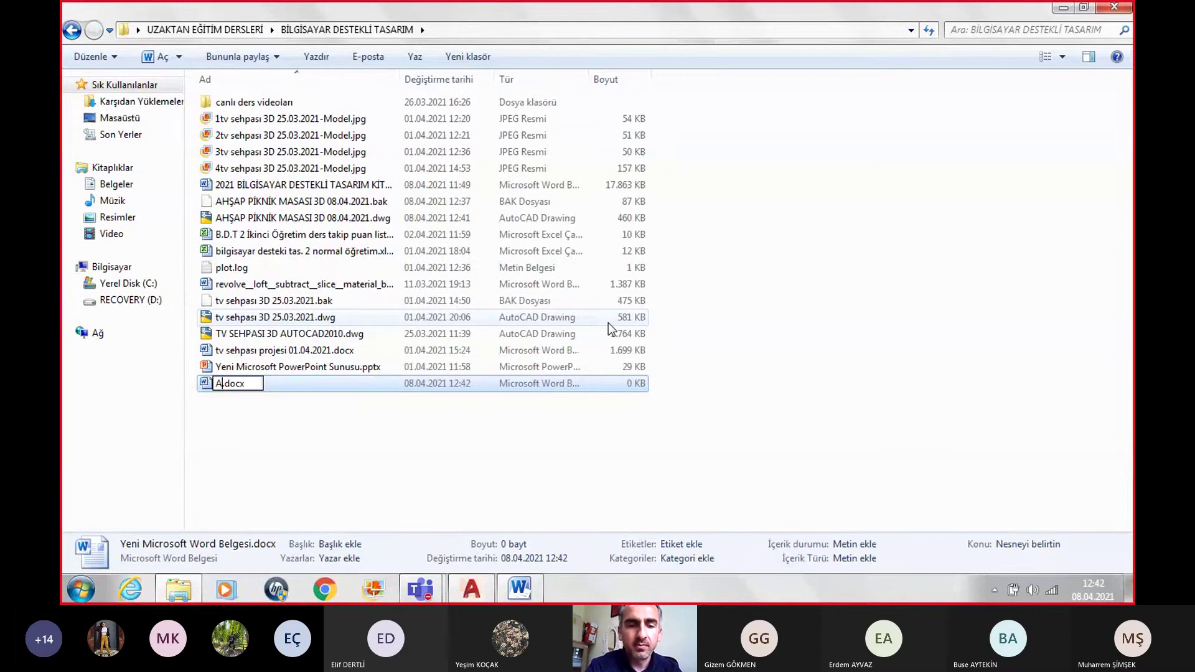
{"action": "type", "text": "HŞA"}
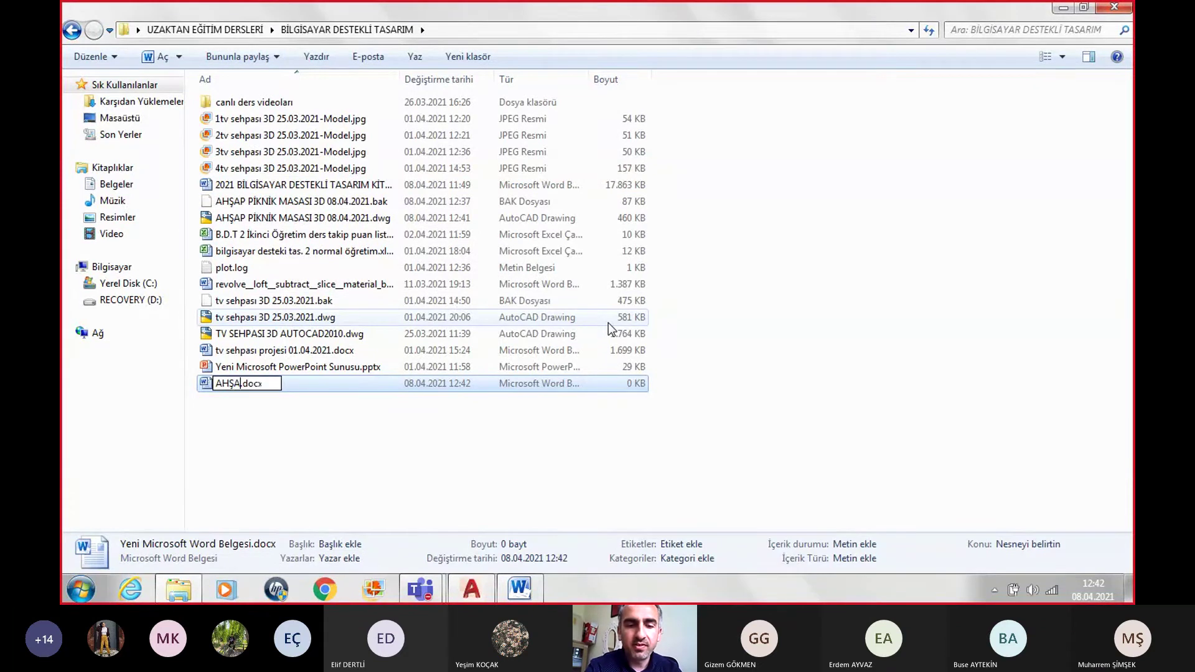
{"action": "type", "text": "P"}
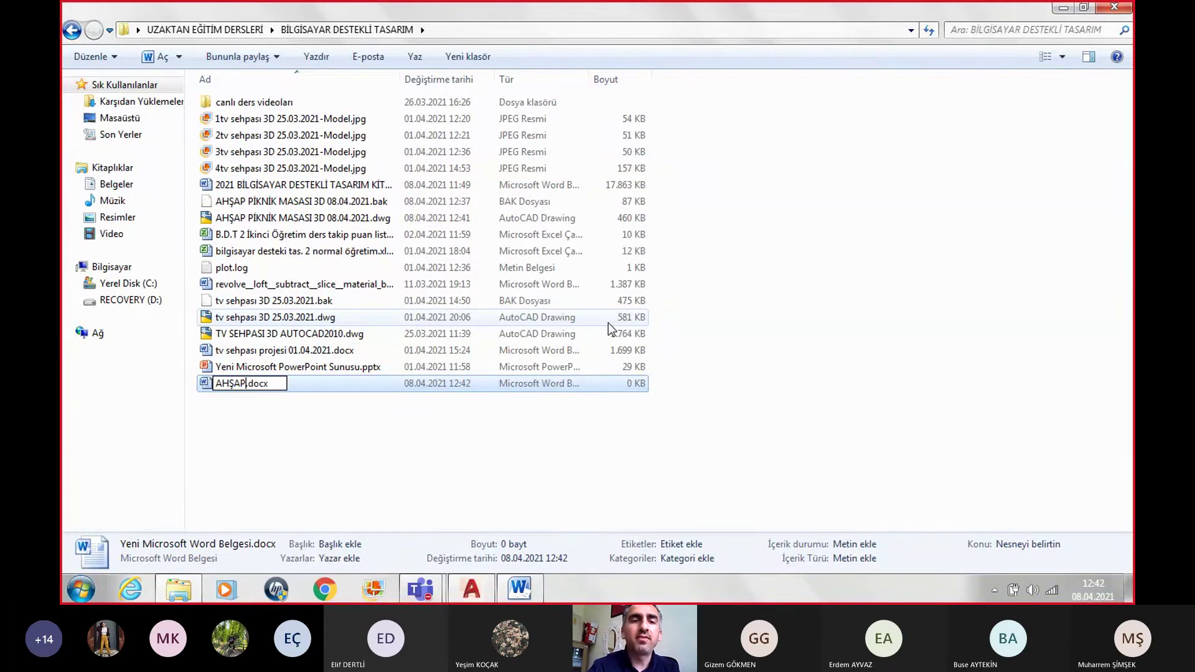
{"action": "type", "text": " PİKNİK MASAS"}
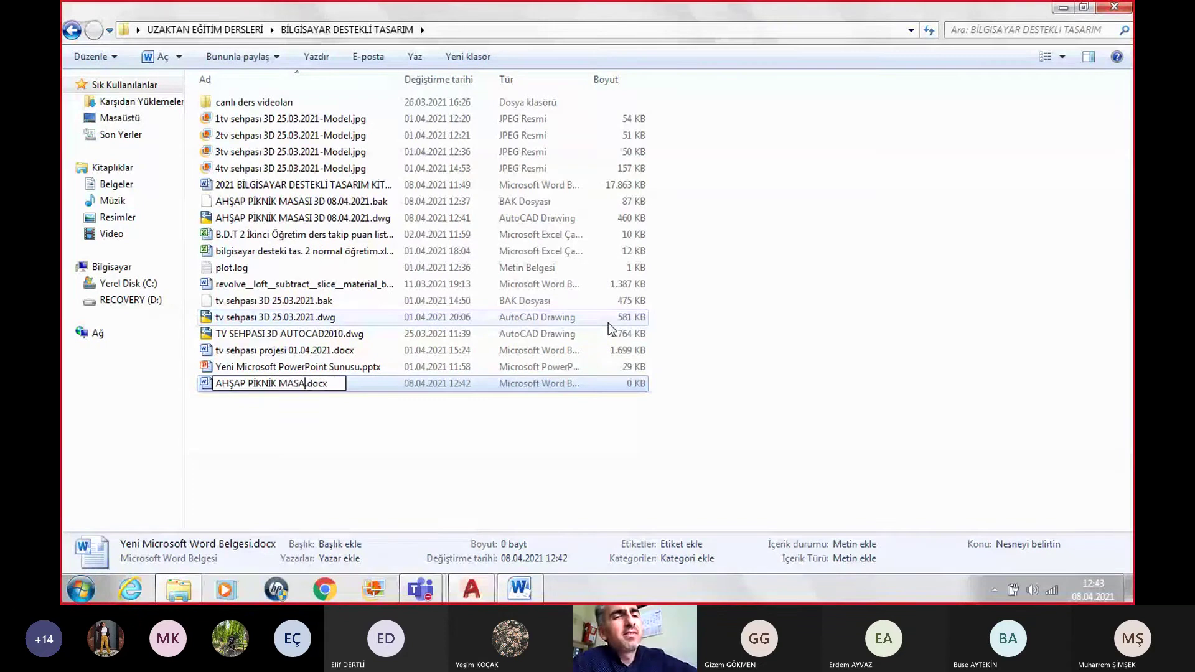
{"action": "type", "text": "I"}
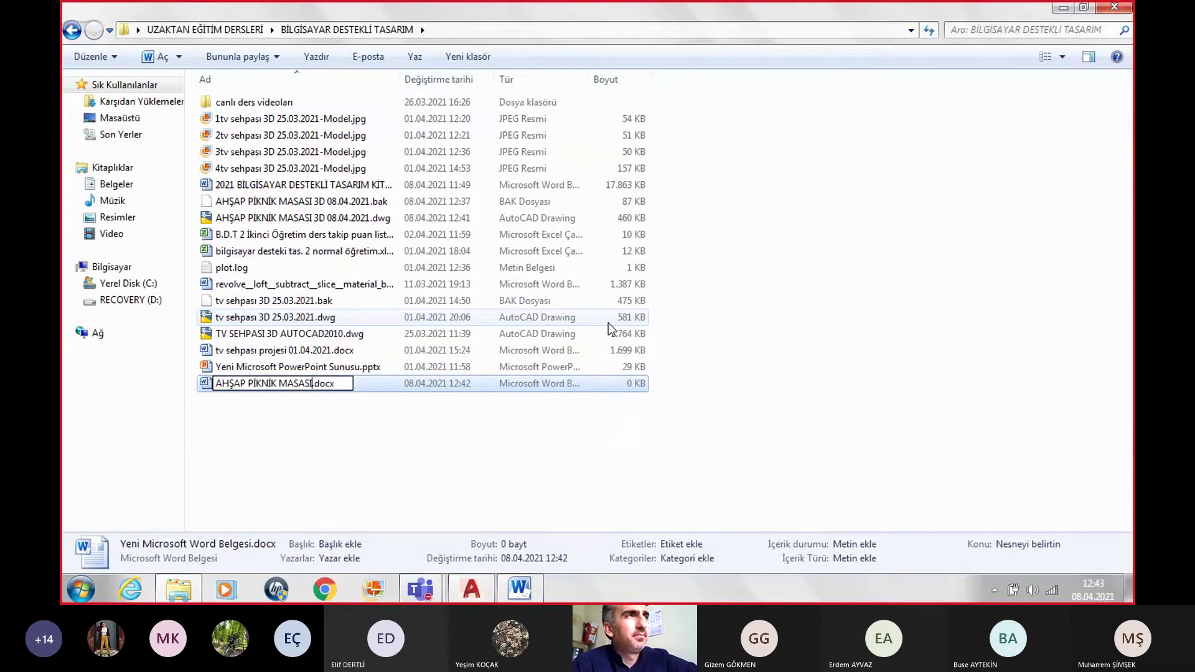
{"action": "type", "text": " PROJESİ"}
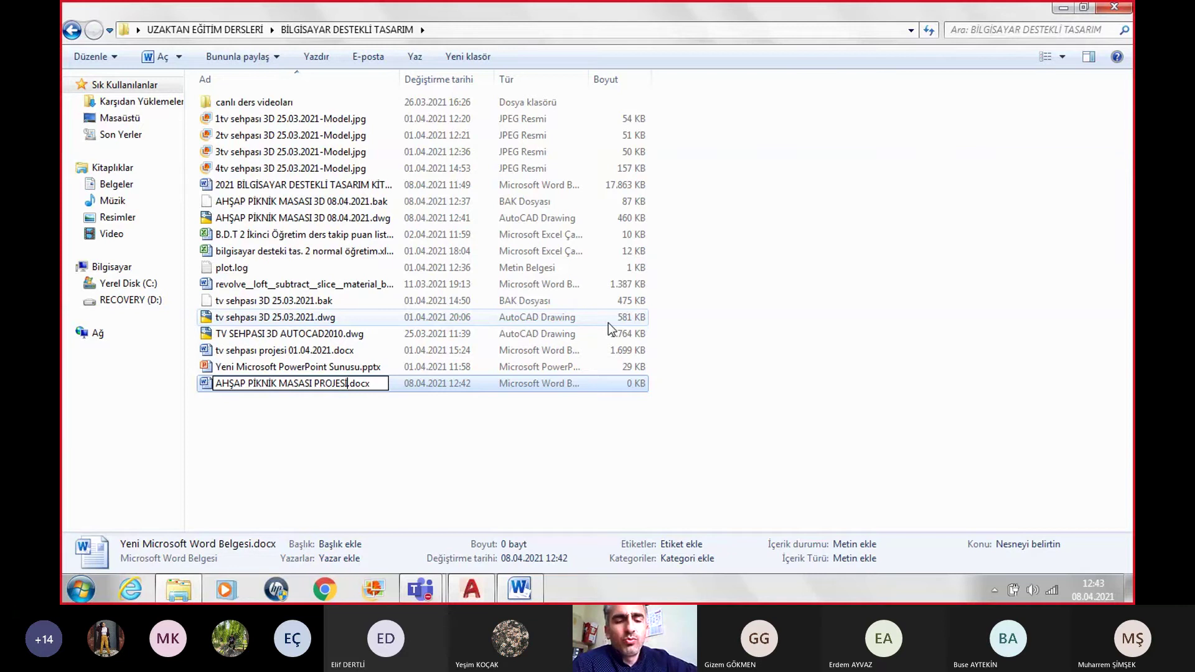
{"action": "key", "text": "Return"}
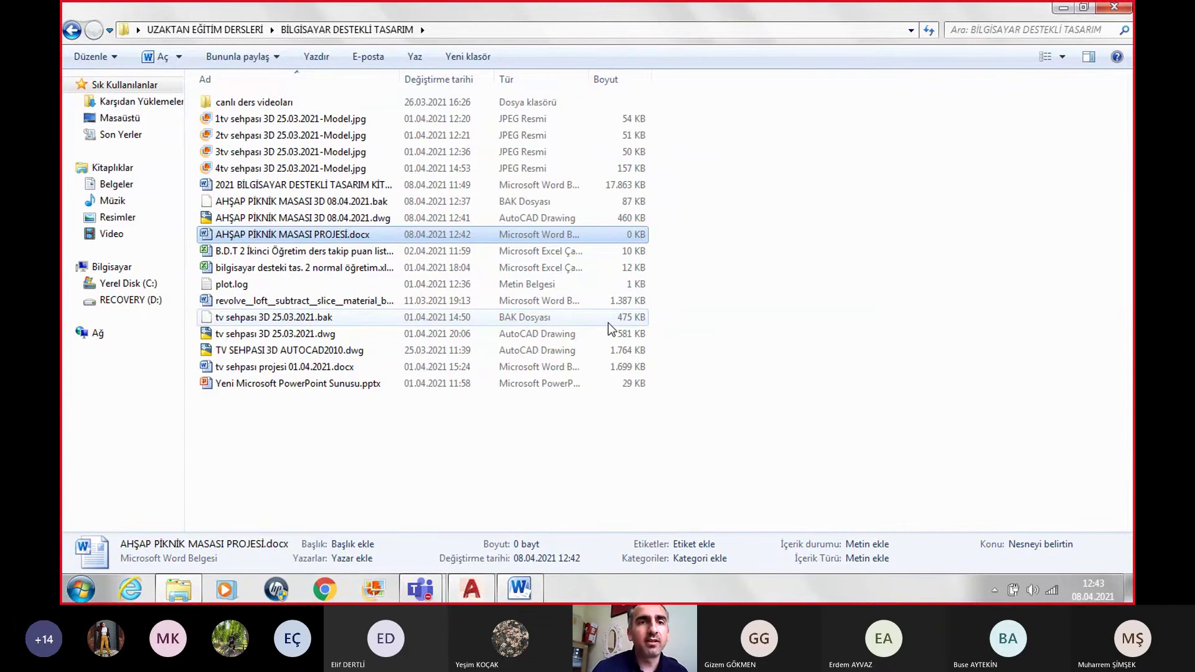
{"action": "key", "text": "Return"}
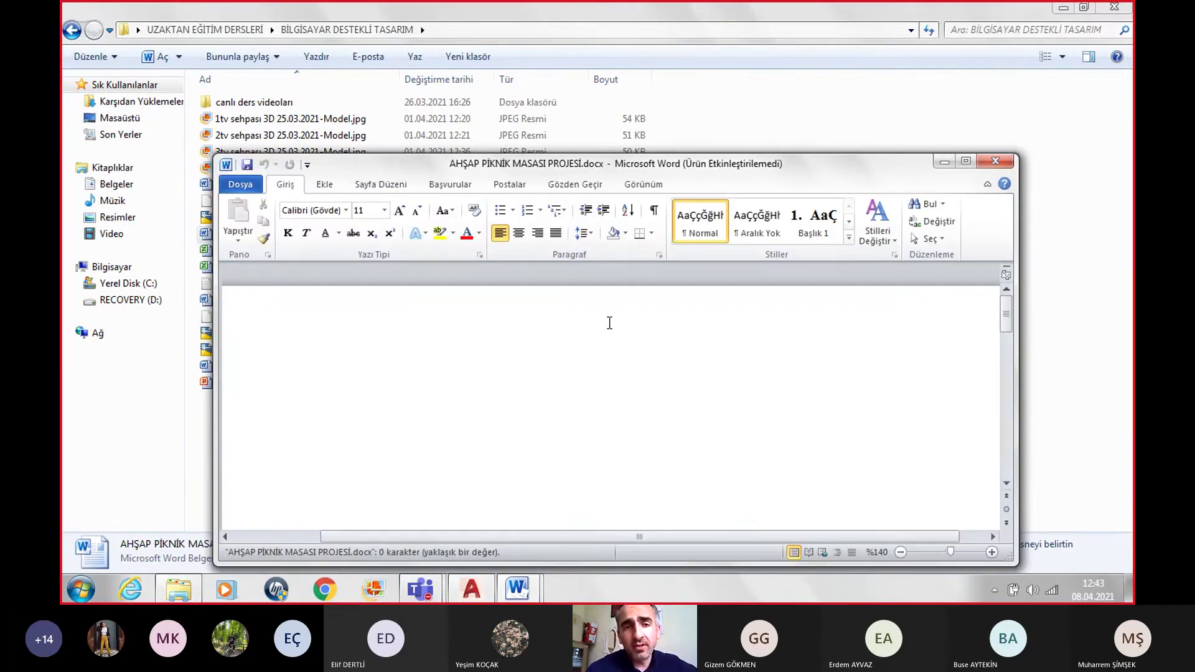
Step: Maximize Word and apply the 1 cm 'Son Özel Ayar' margin preset
{"action": "left_click", "coordinate": [966, 162]}
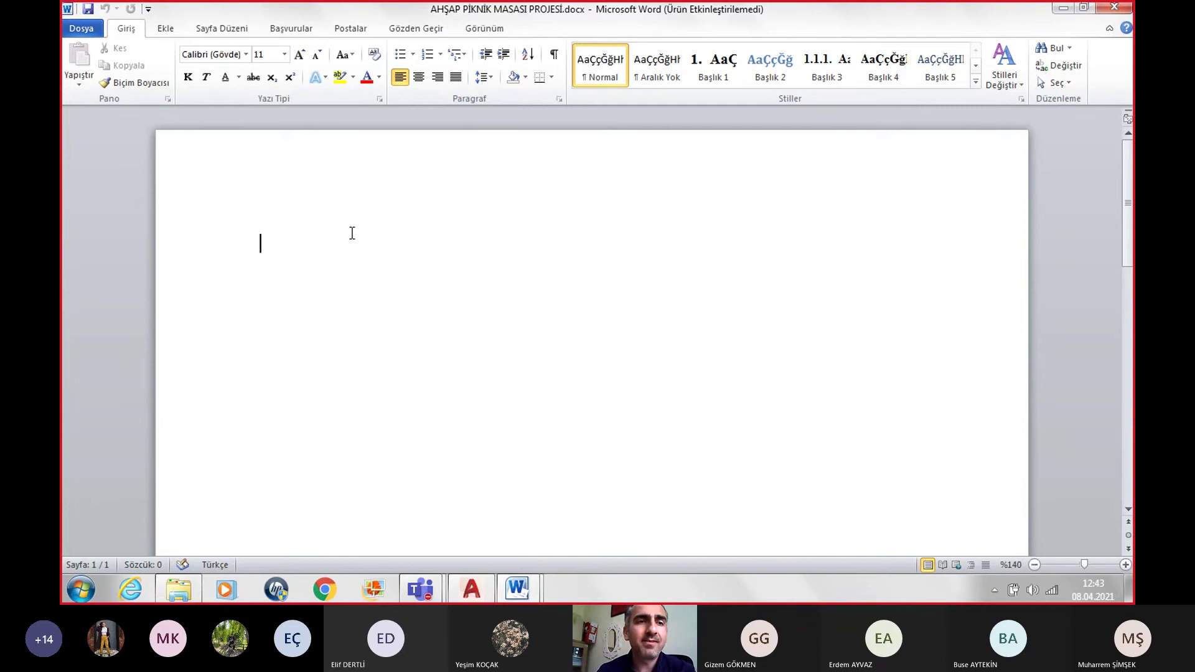
{"action": "left_click", "coordinate": [219, 31]}
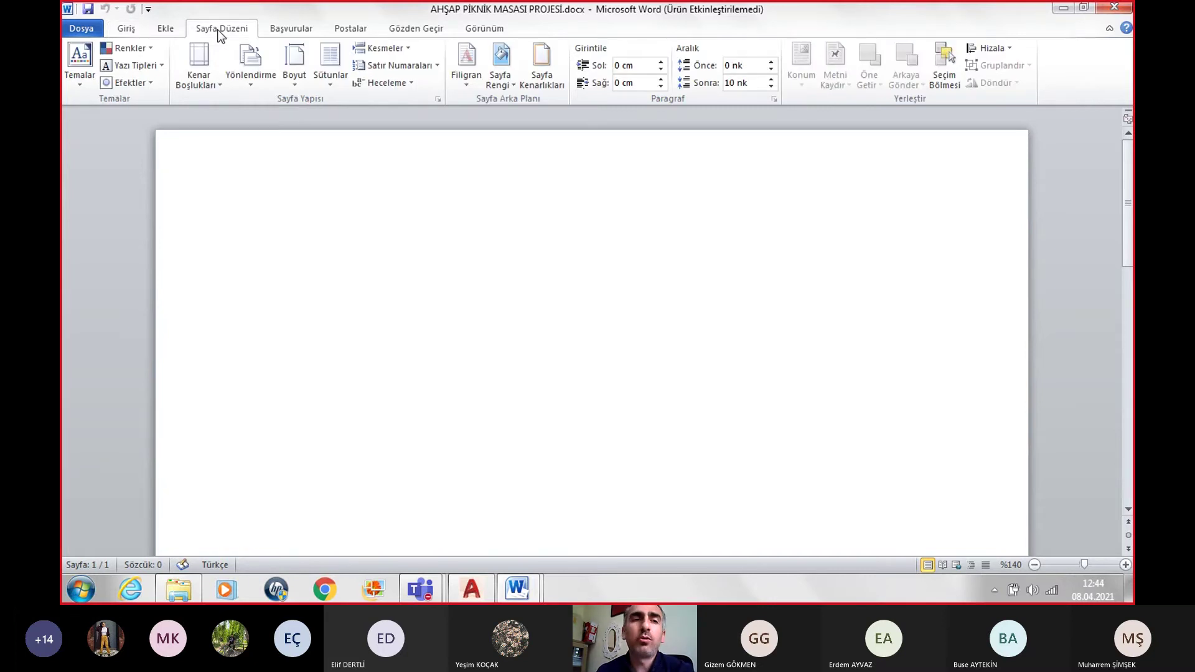
{"action": "left_click", "coordinate": [211, 72]}
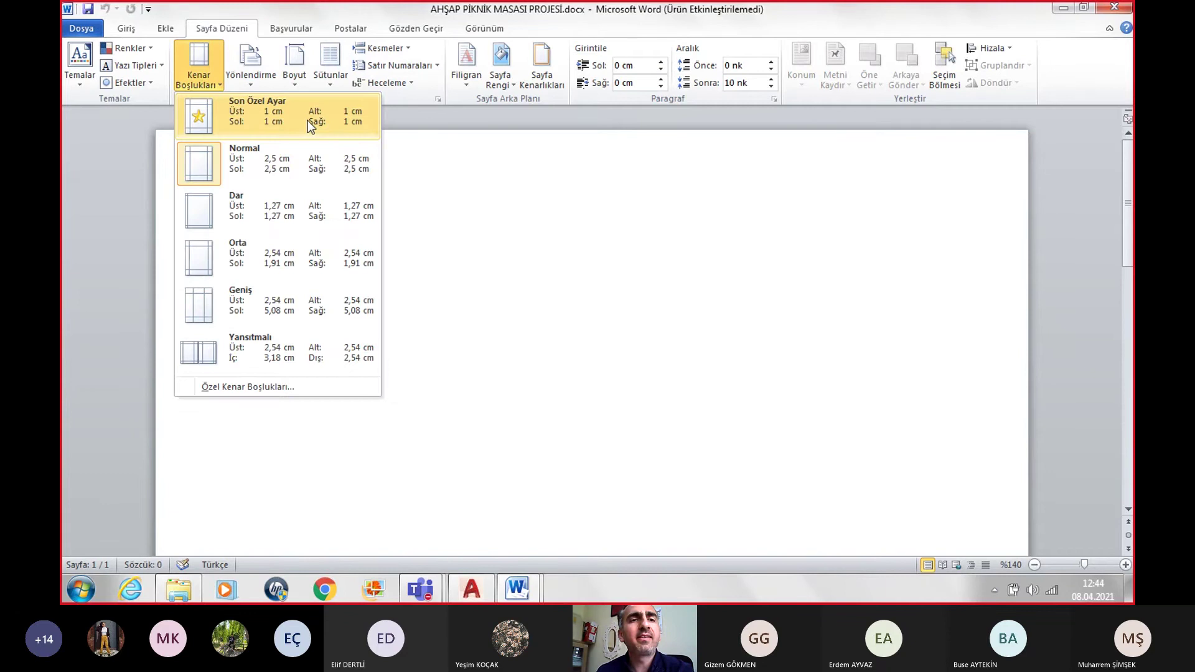
{"action": "left_click", "coordinate": [308, 121]}
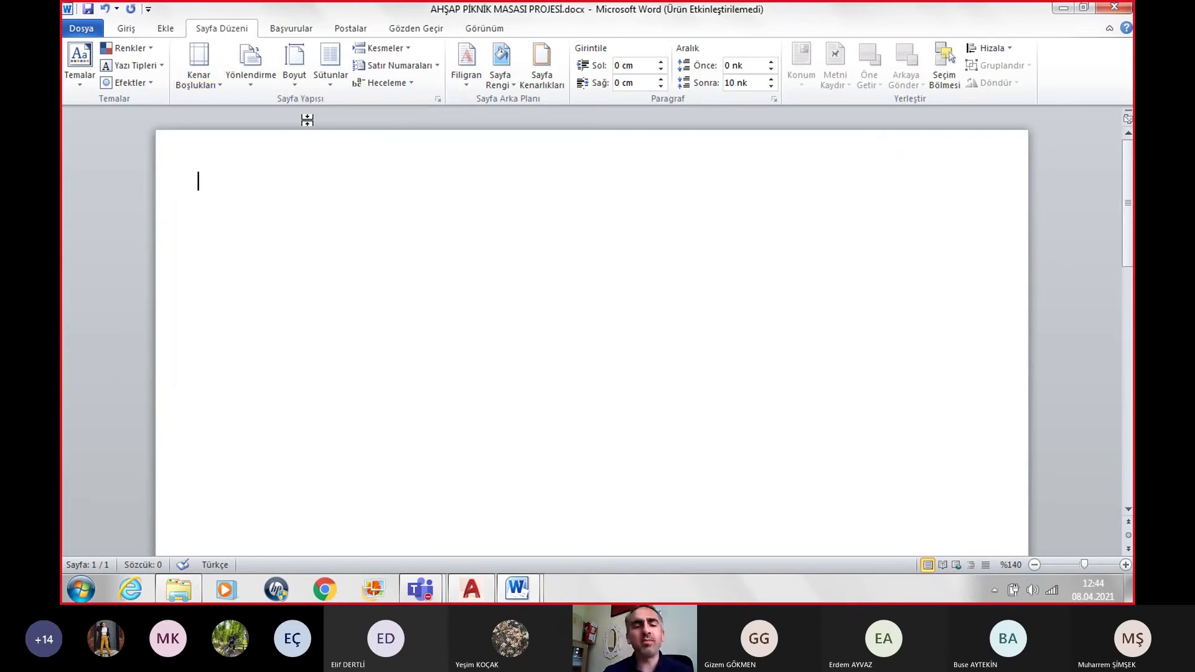
Step: Add the title 'AHŞAP PİKNİK MASASI (6 KİŞİLİK)', centred, bold and 14 pt
{"action": "type", "text": "AH"}
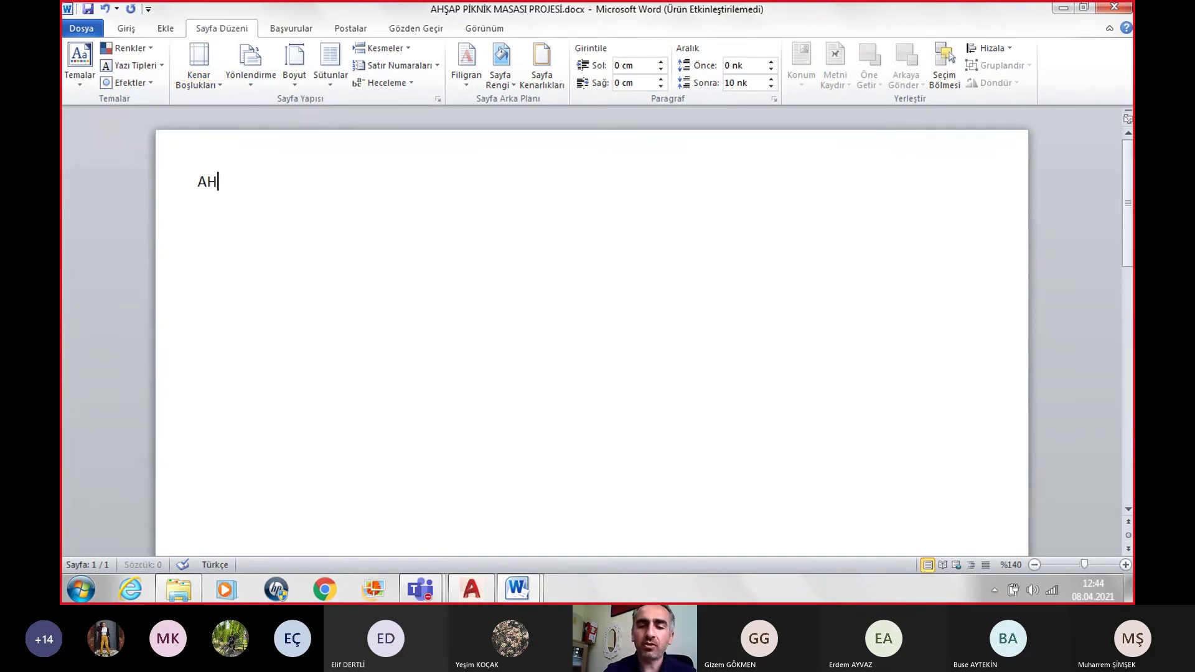
{"action": "type", "text": "ŞAP PİKN"}
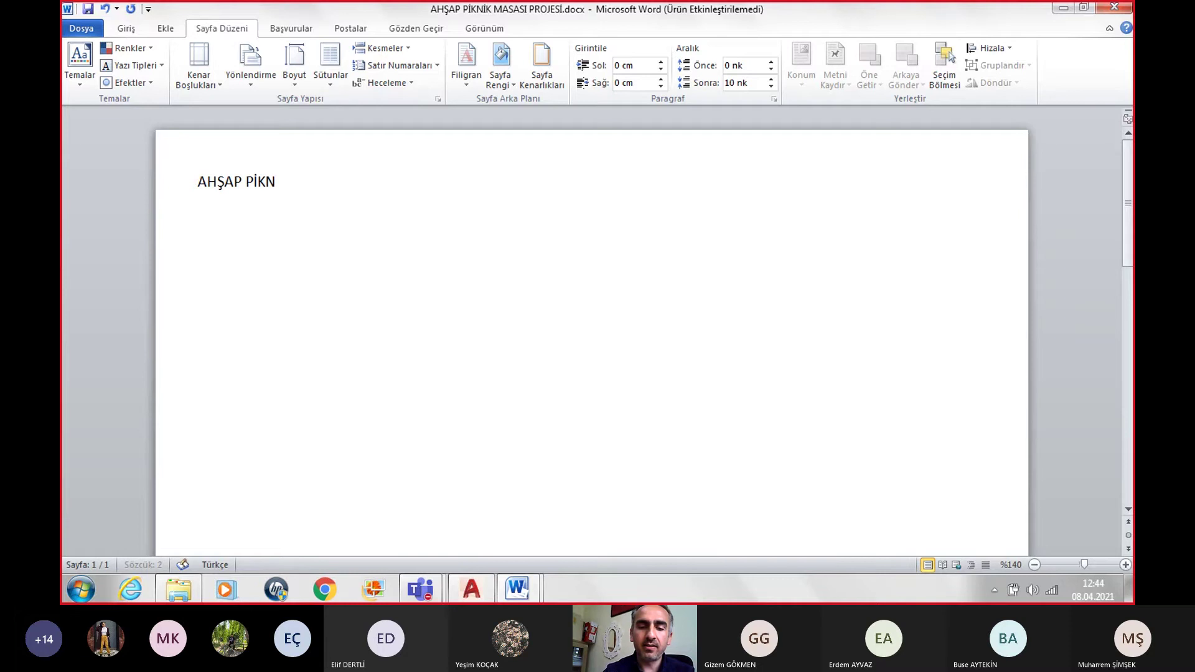
{"action": "type", "text": "İK MASASI"}
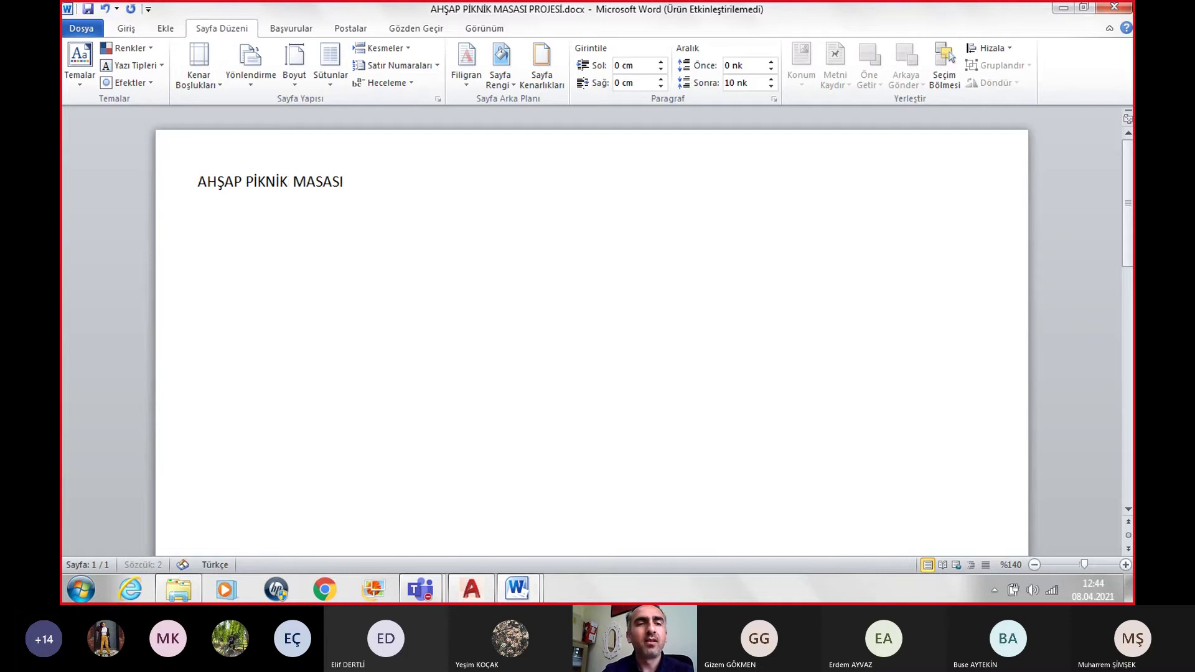
{"action": "type", "text": " ("}
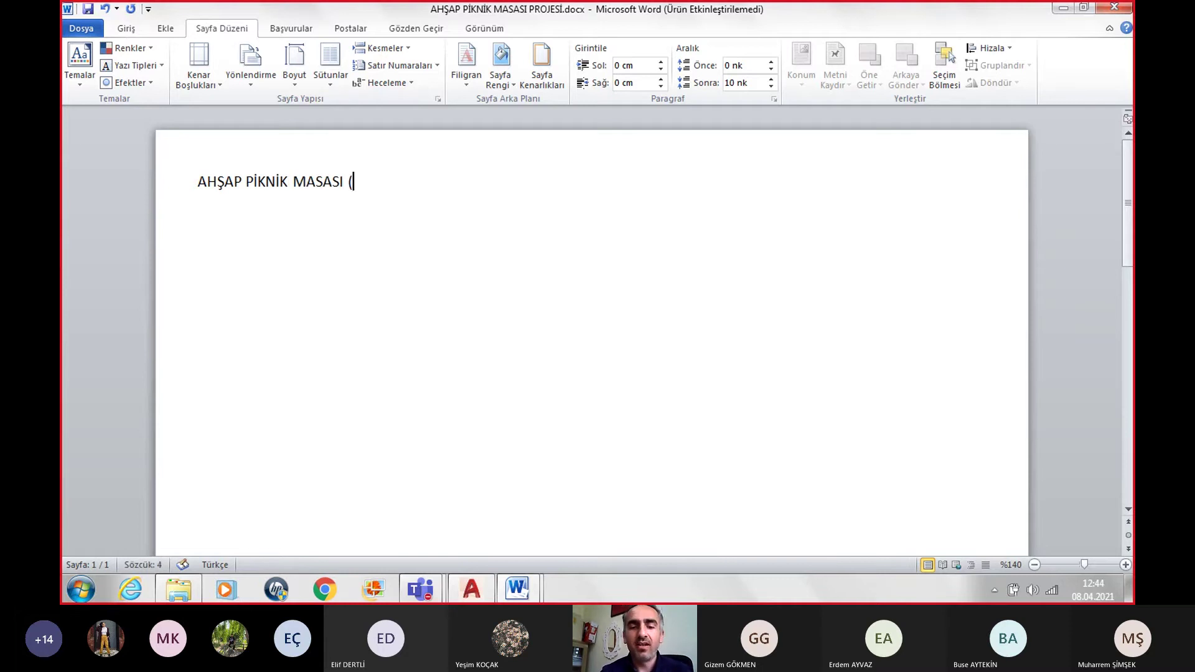
{"action": "type", "text": "6 Kİ"}
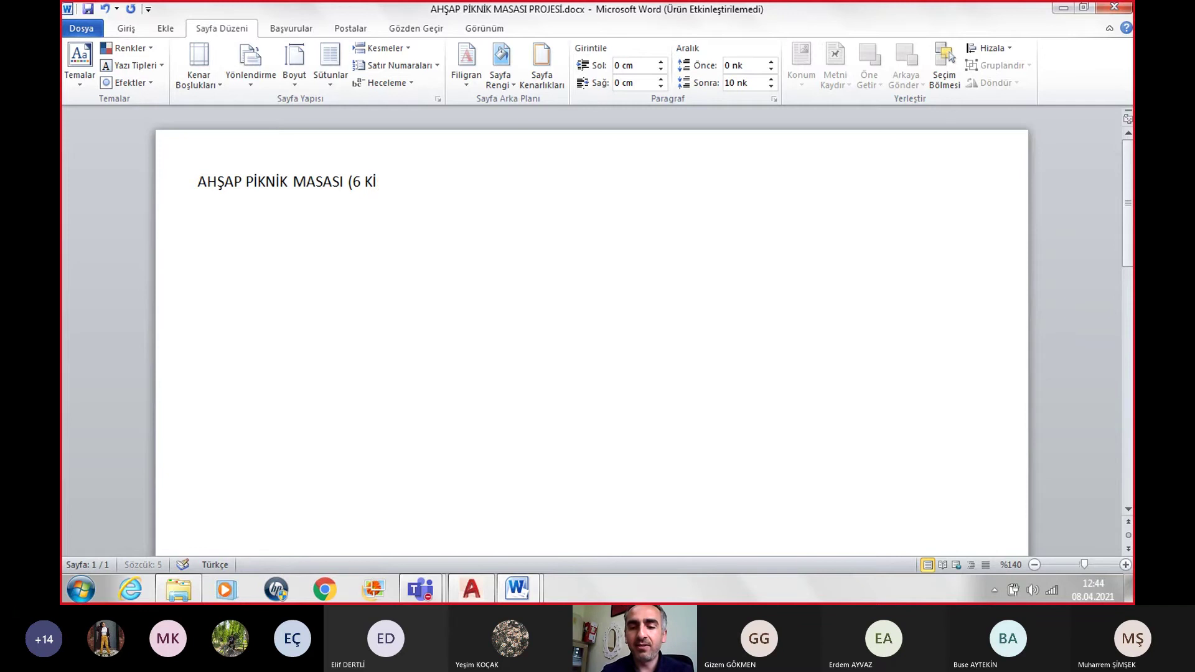
{"action": "type", "text": "ŞİLİK"}
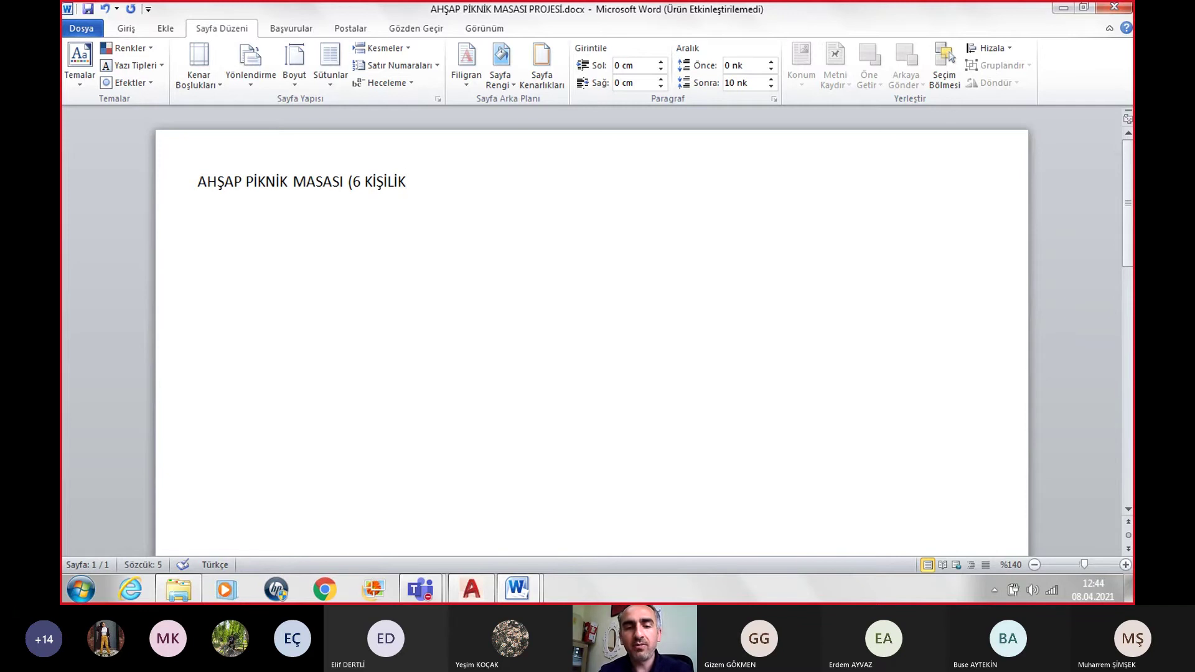
{"action": "type", "text": ")"}
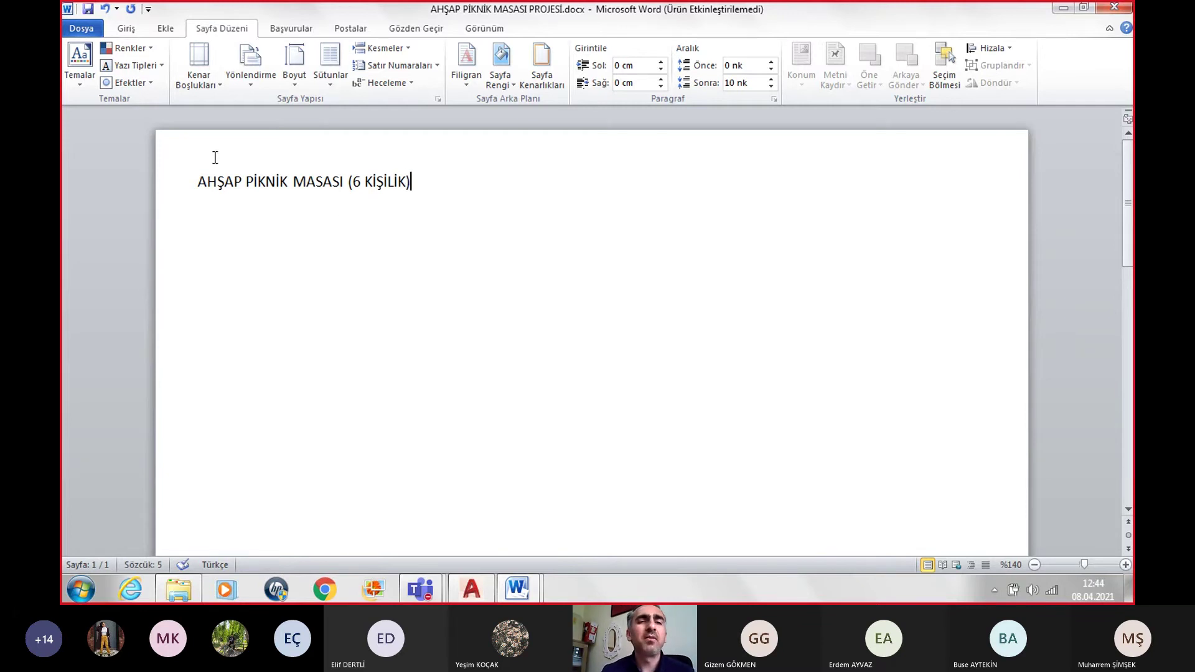
{"action": "left_click_drag", "start_coordinate": [413, 181], "coordinate": [232, 181]}
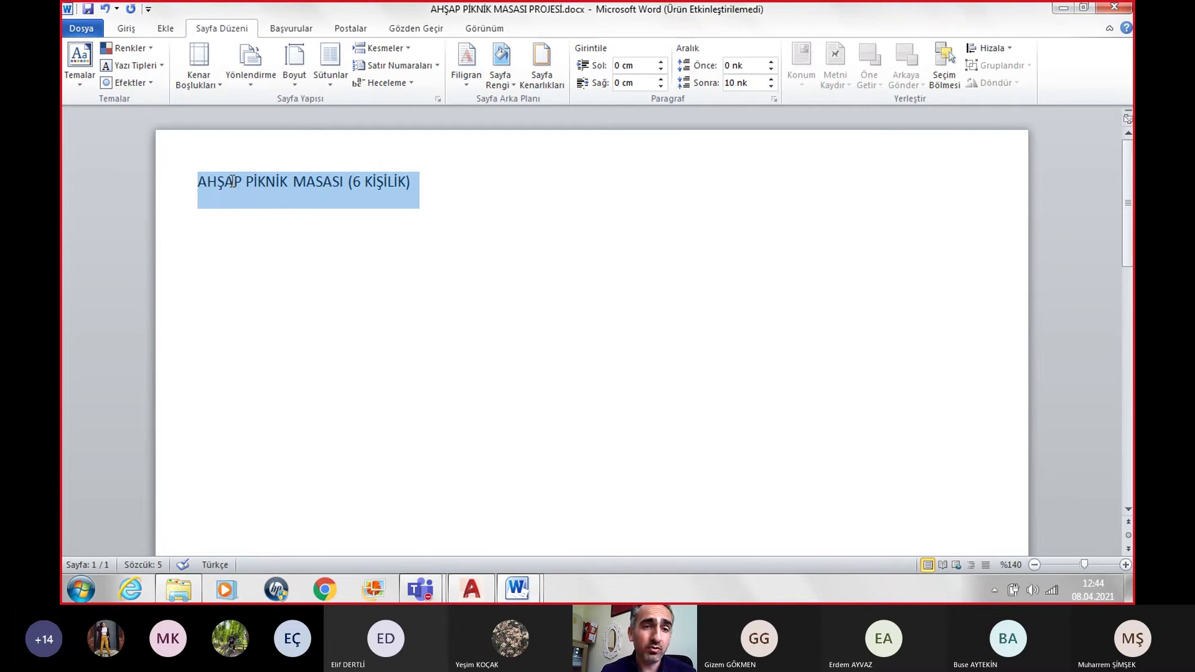
{"action": "left_click", "coordinate": [126, 28]}
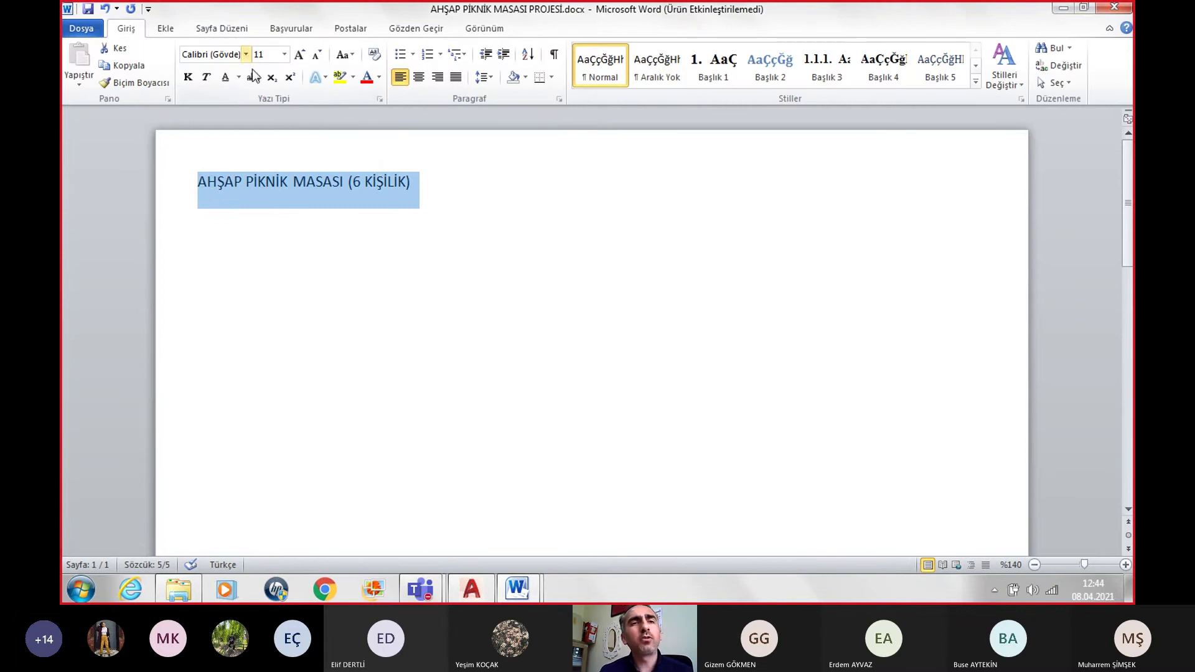
{"action": "left_click", "coordinate": [418, 77]}
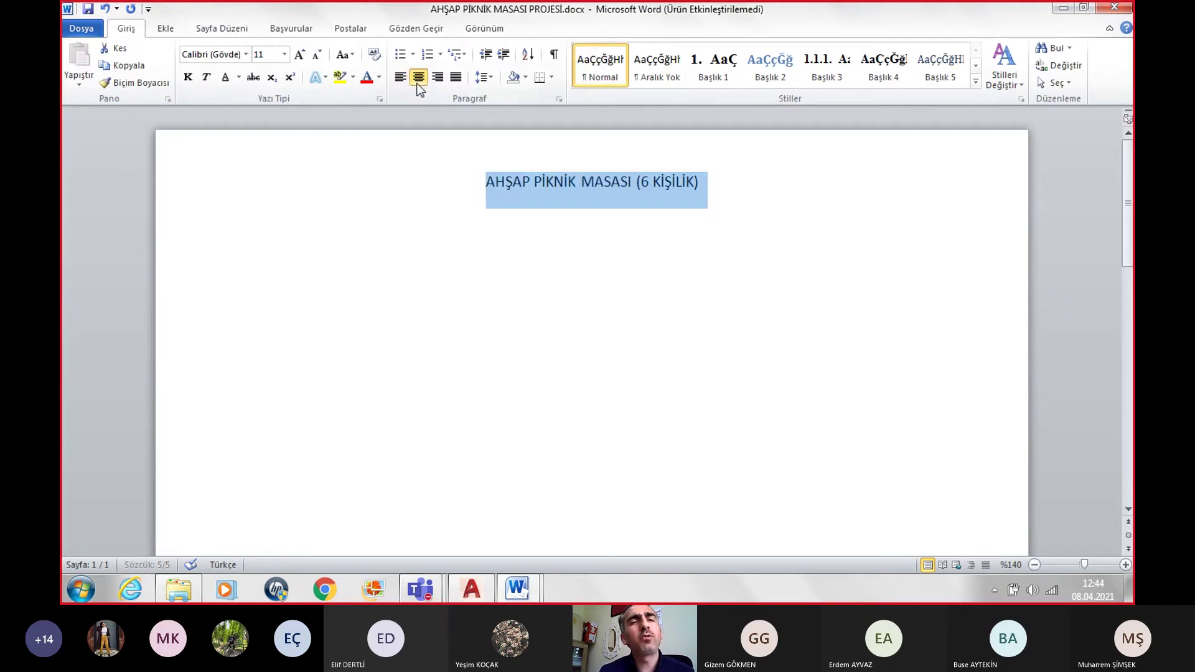
{"action": "left_click", "coordinate": [300, 54]}
{"action": "left_click", "coordinate": [300, 55]}
{"action": "left_click", "coordinate": [188, 77]}
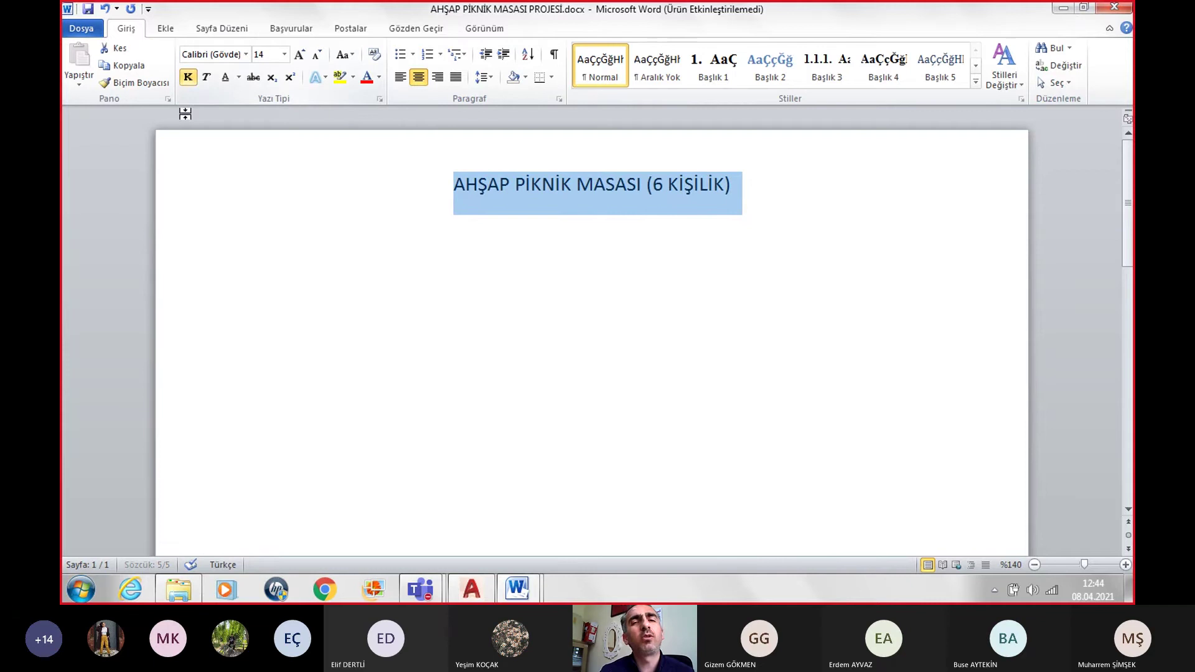
Step: Start a new justified, bold line below the title
{"action": "left_click", "coordinate": [733, 192]}
{"action": "key", "text": "Return"}
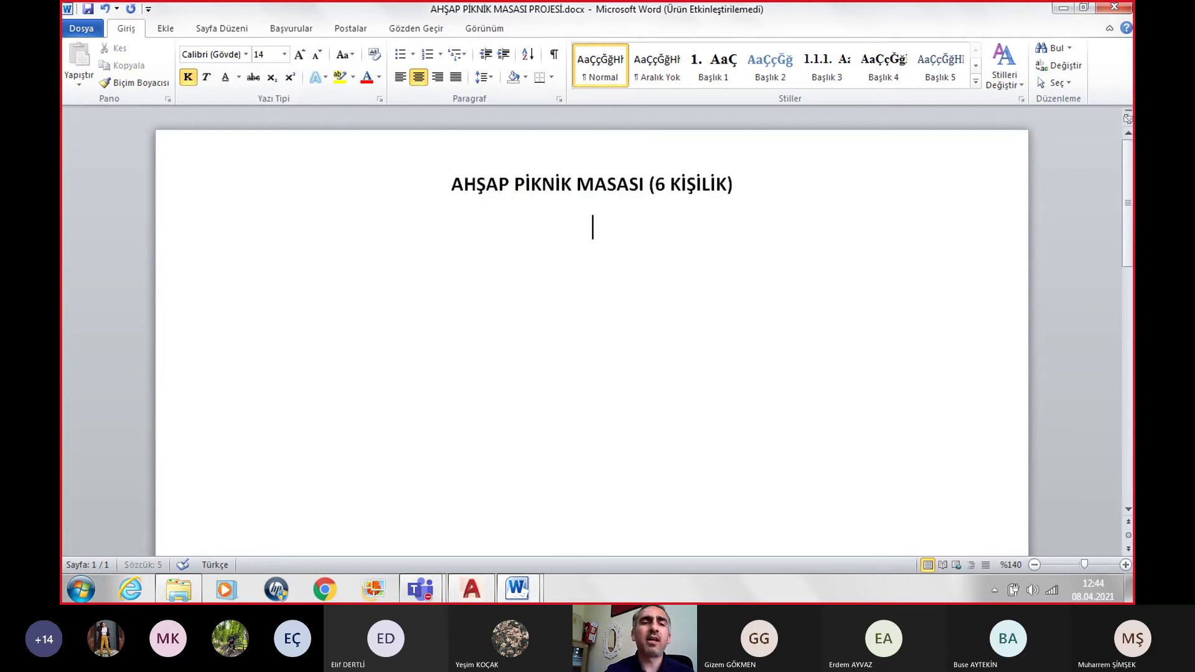
{"action": "left_click", "coordinate": [454, 77]}
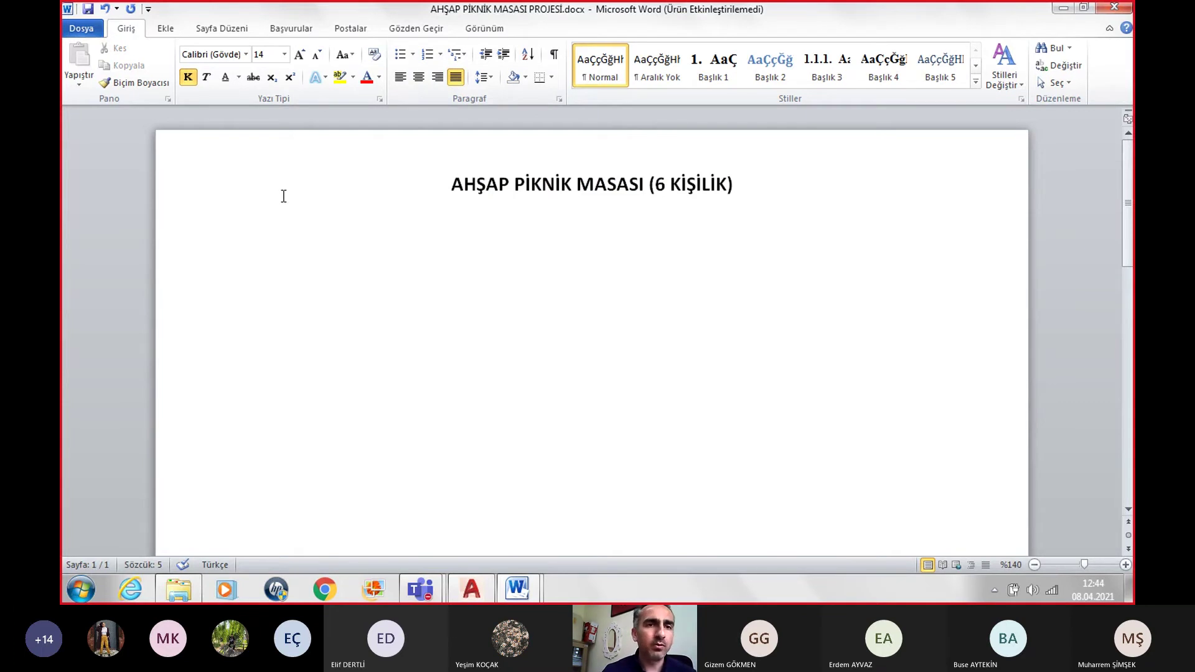
{"action": "left_click", "coordinate": [187, 78]}
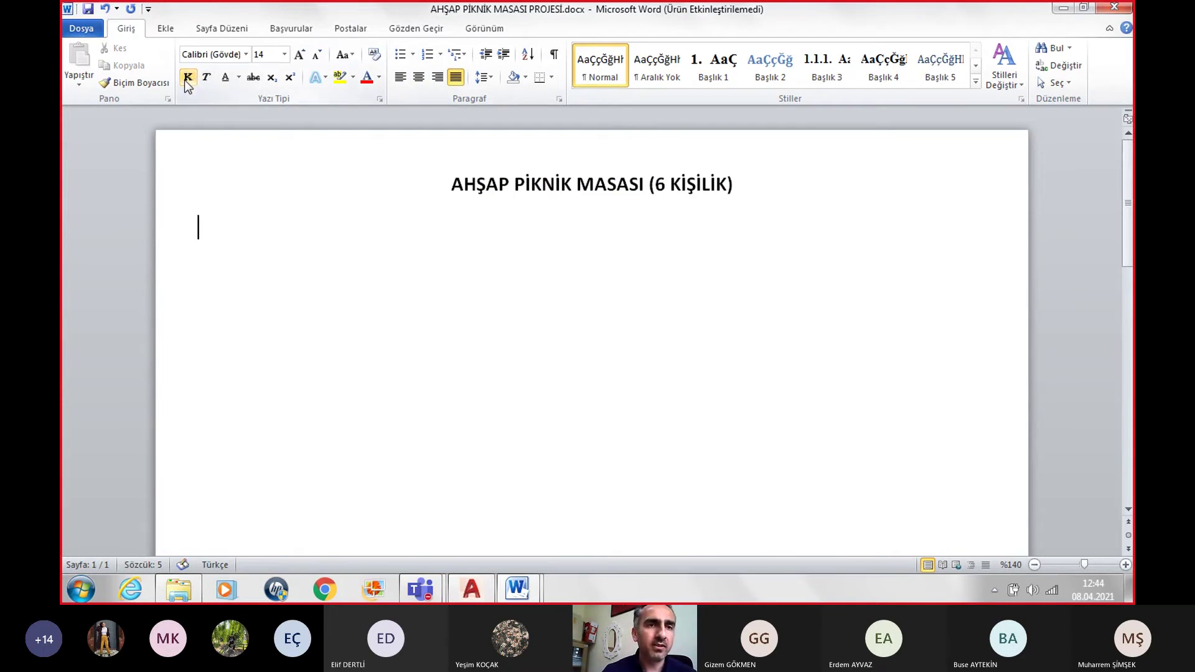
Step: Add the 11-pt numbered item '1. Referans Model' followed by an empty unnumbered line
{"action": "left_click", "coordinate": [316, 55]}
{"action": "left_click", "coordinate": [317, 55]}
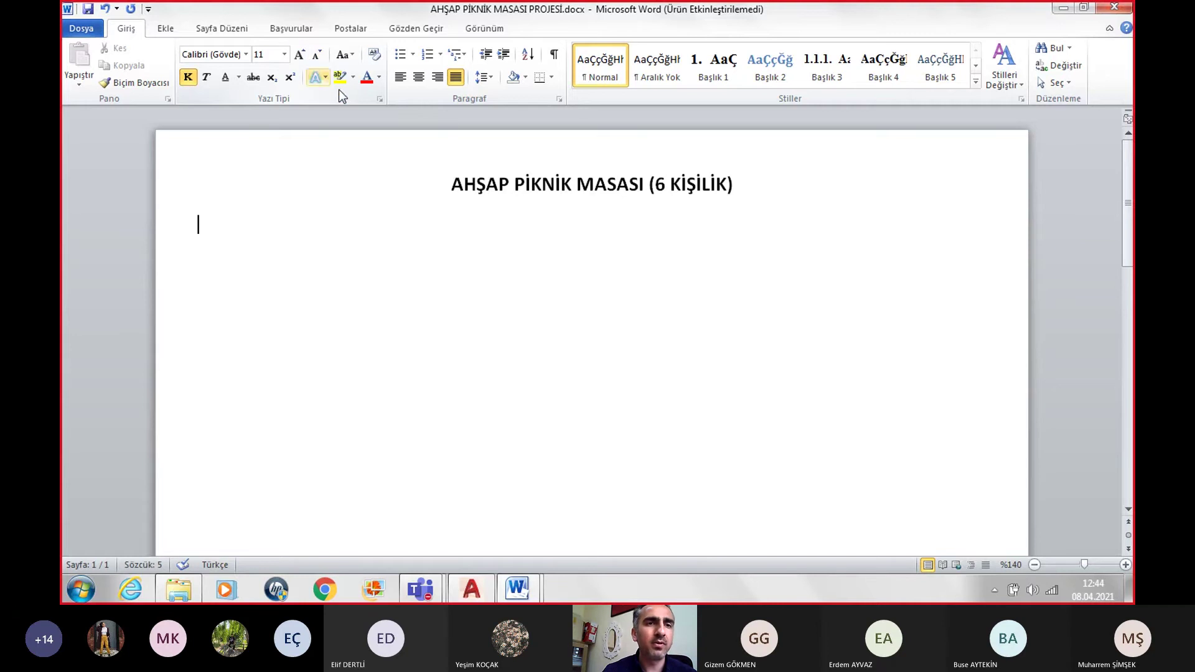
{"action": "type", "text": "1."}
{"action": "key", "text": "space"}
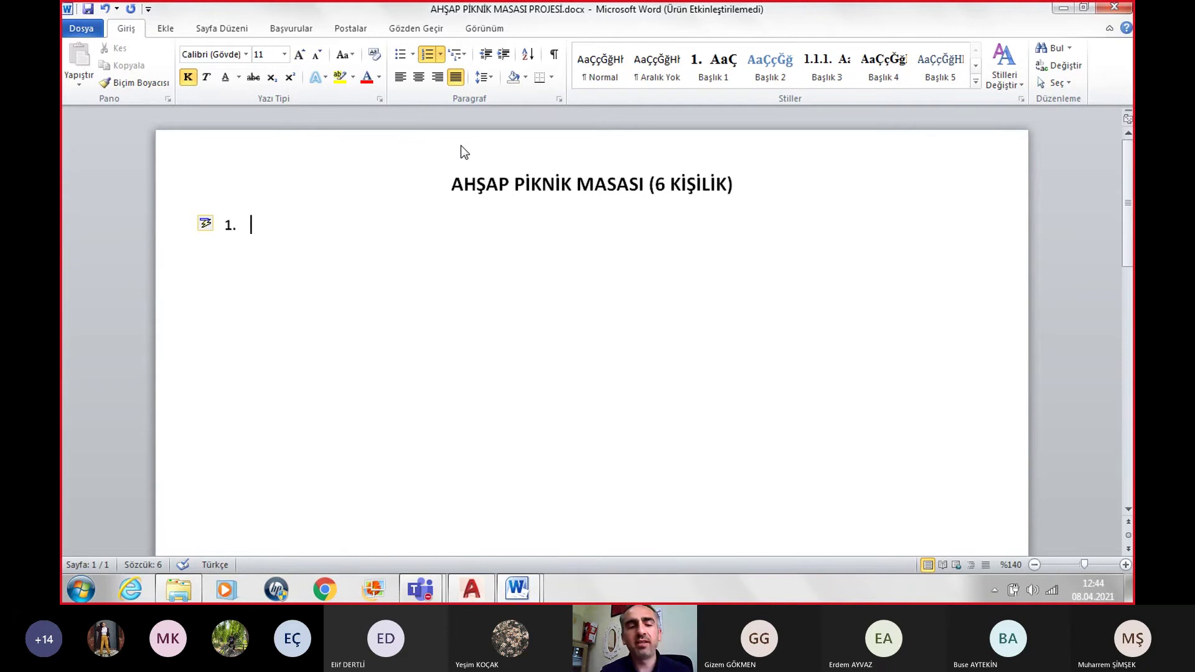
{"action": "type", "text": "rEFE"}
{"action": "key", "text": "BackSpace"}
{"action": "key", "text": "BackSpace"}
{"action": "key", "text": "BackSpace"}
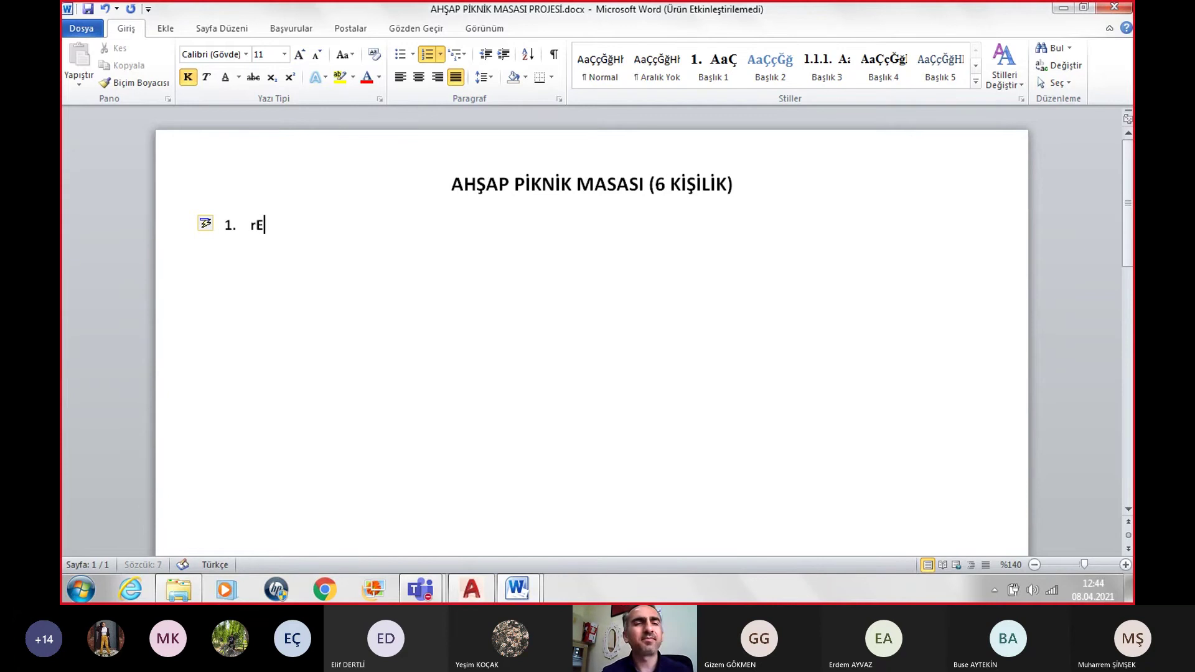
{"action": "key", "text": "BackSpace"}
{"action": "key", "text": "BackSpace"}
{"action": "key", "text": "Caps_Lock"}
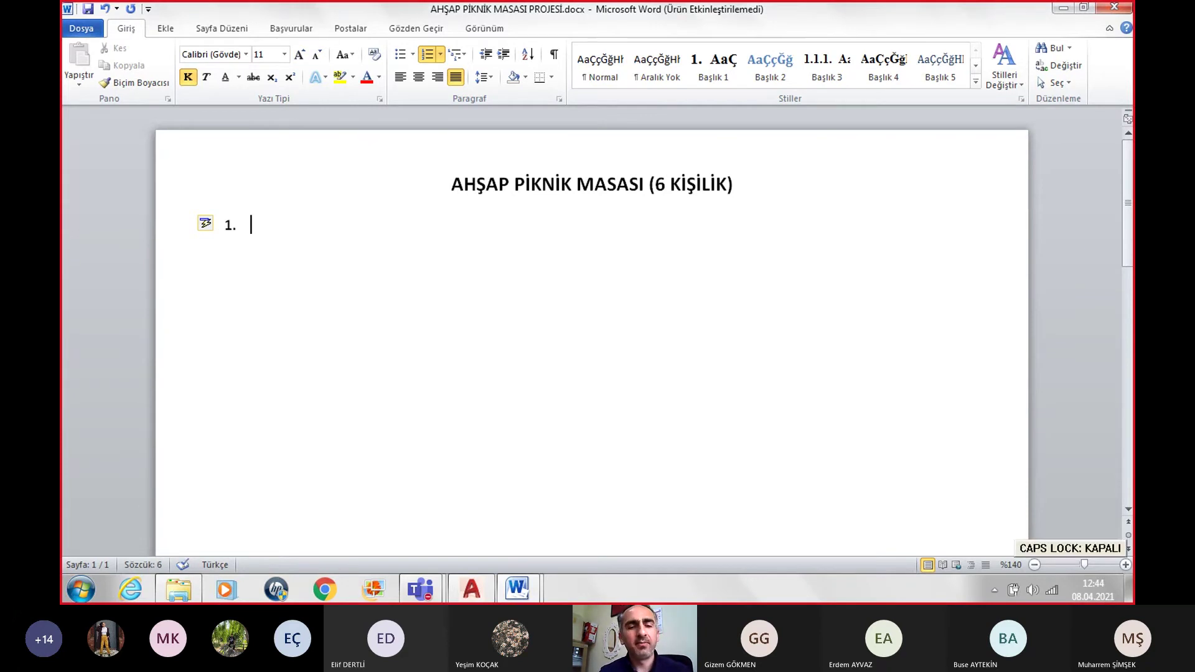
{"action": "type", "text": "Referans"}
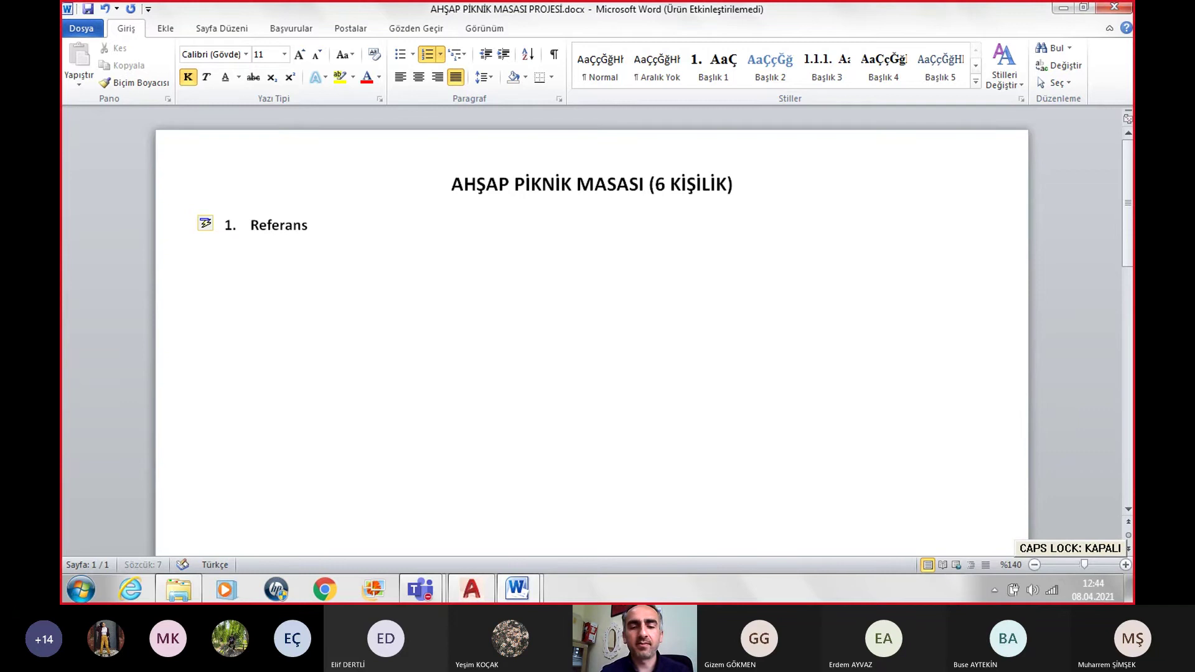
{"action": "type", "text": " Model"}
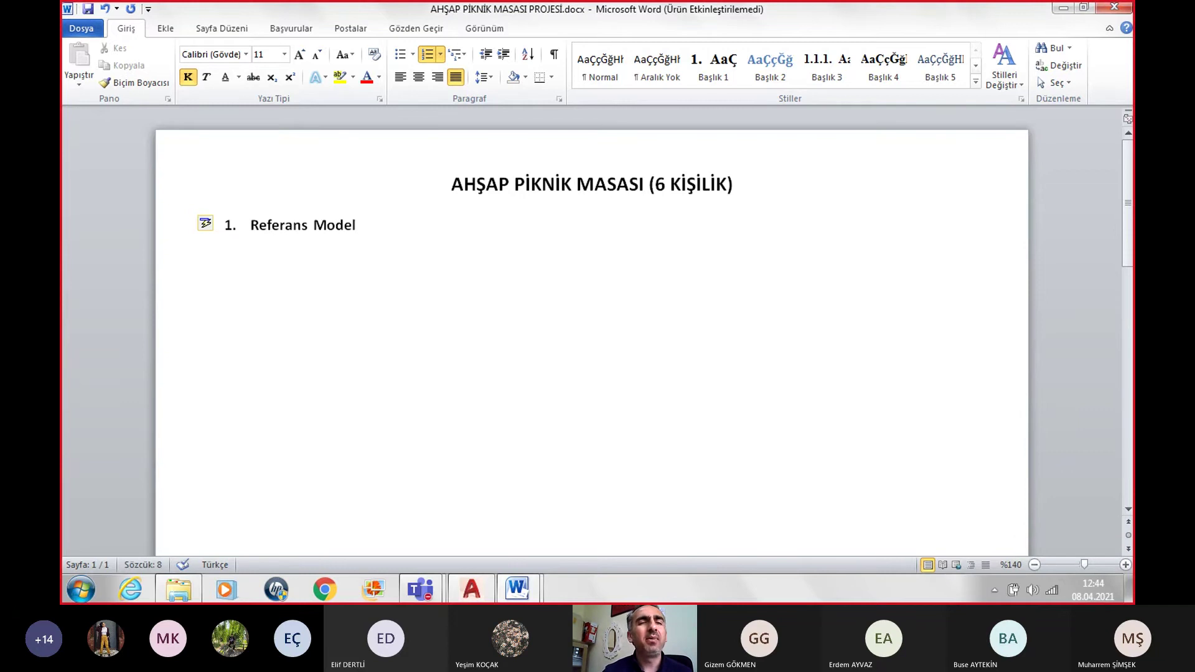
{"action": "key", "text": "Return"}
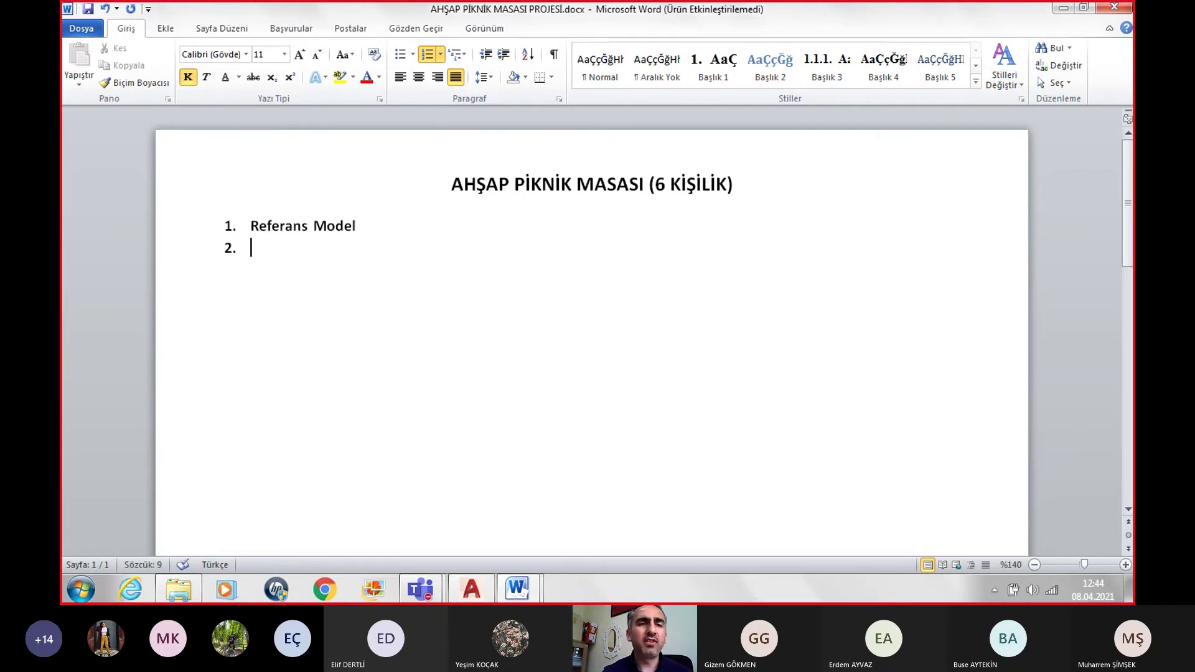
{"action": "key", "text": "Return"}
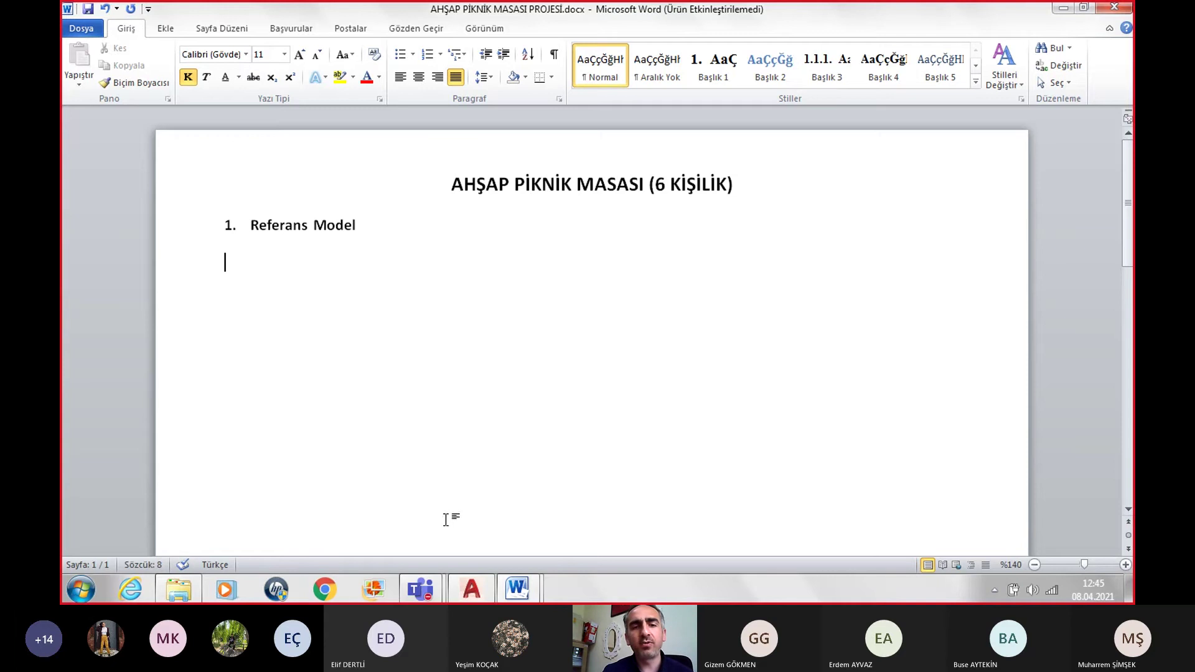
{"action": "left_click", "coordinate": [522, 590]}
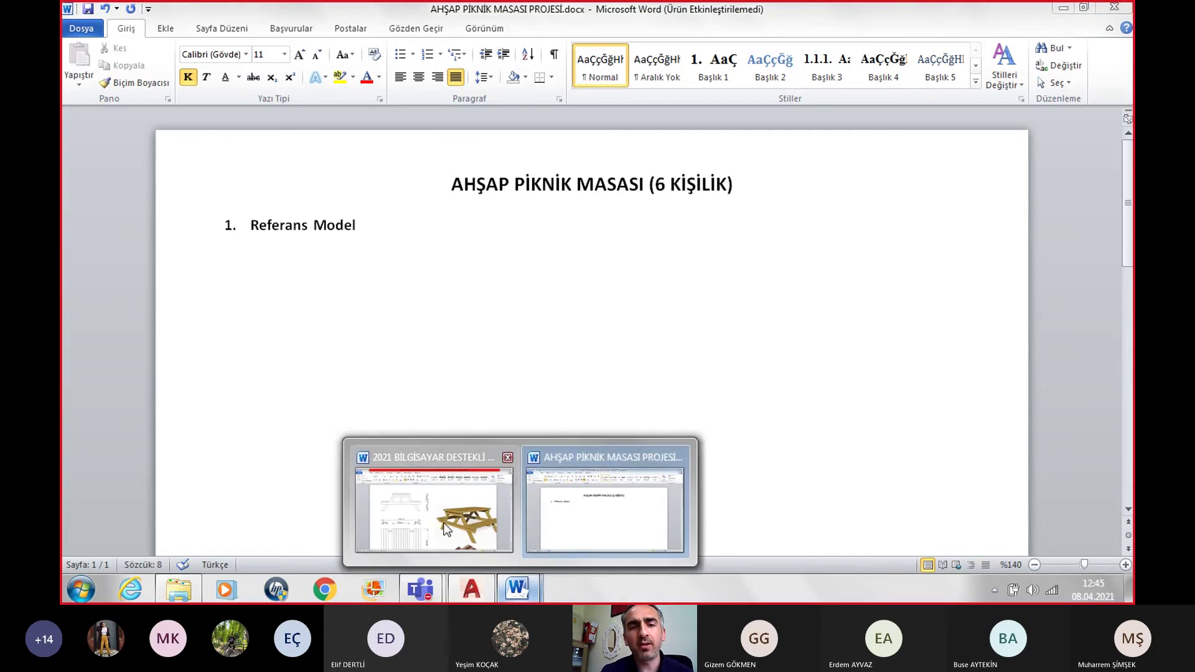
Step: Select the picnic table picture in '2021 BİLGİSAYAR DESTEKLİ TASARIM KİTABI II'
{"action": "left_click", "coordinate": [442, 521]}
{"action": "scroll", "coordinate": [813, 380], "scroll_direction": "down", "scroll_amount": 3}
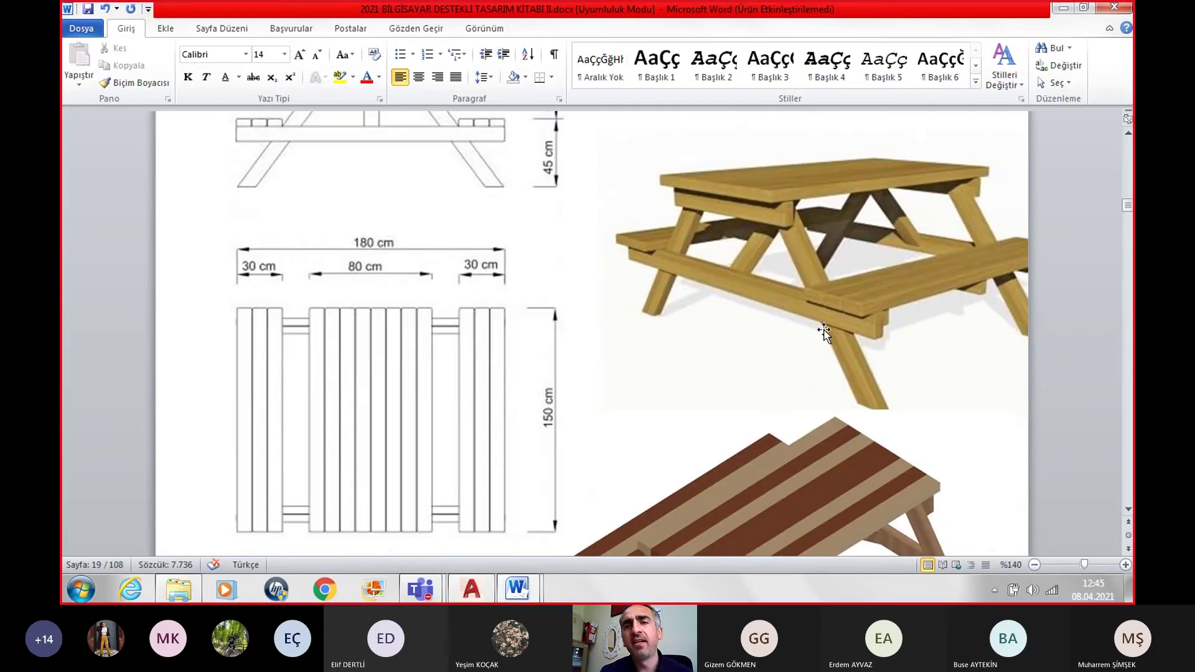
{"action": "left_click", "coordinate": [805, 215]}
{"action": "scroll", "coordinate": [810, 224], "scroll_direction": "down", "scroll_amount": 5}
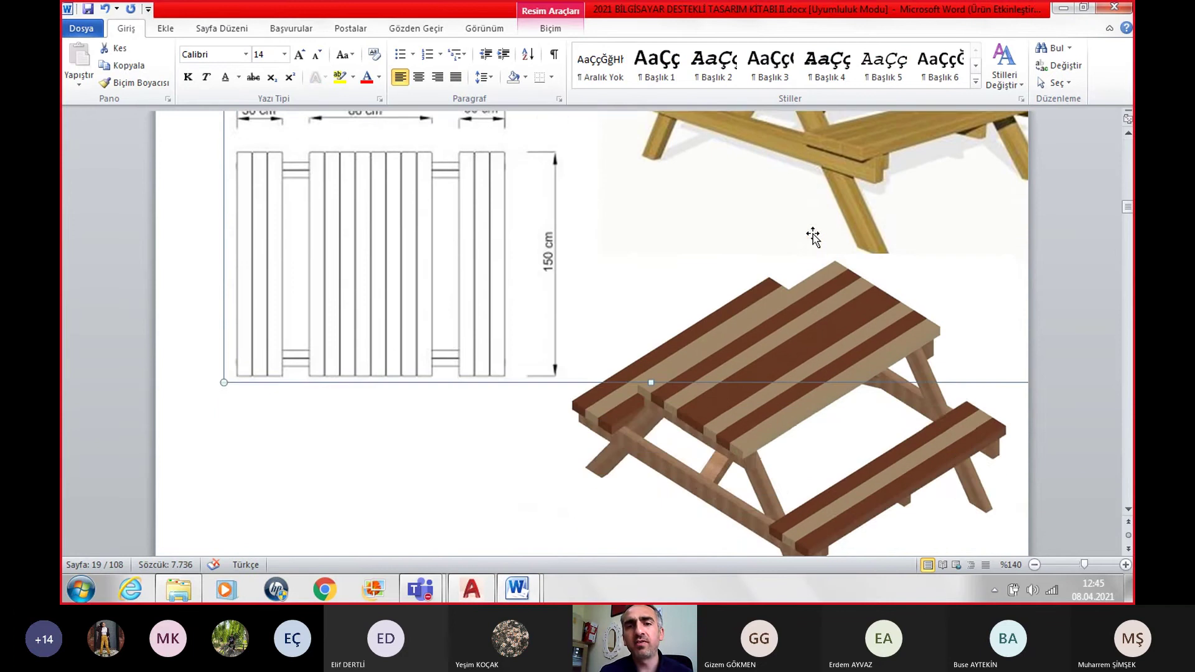
{"action": "scroll", "coordinate": [813, 234], "scroll_direction": "up", "scroll_amount": 5}
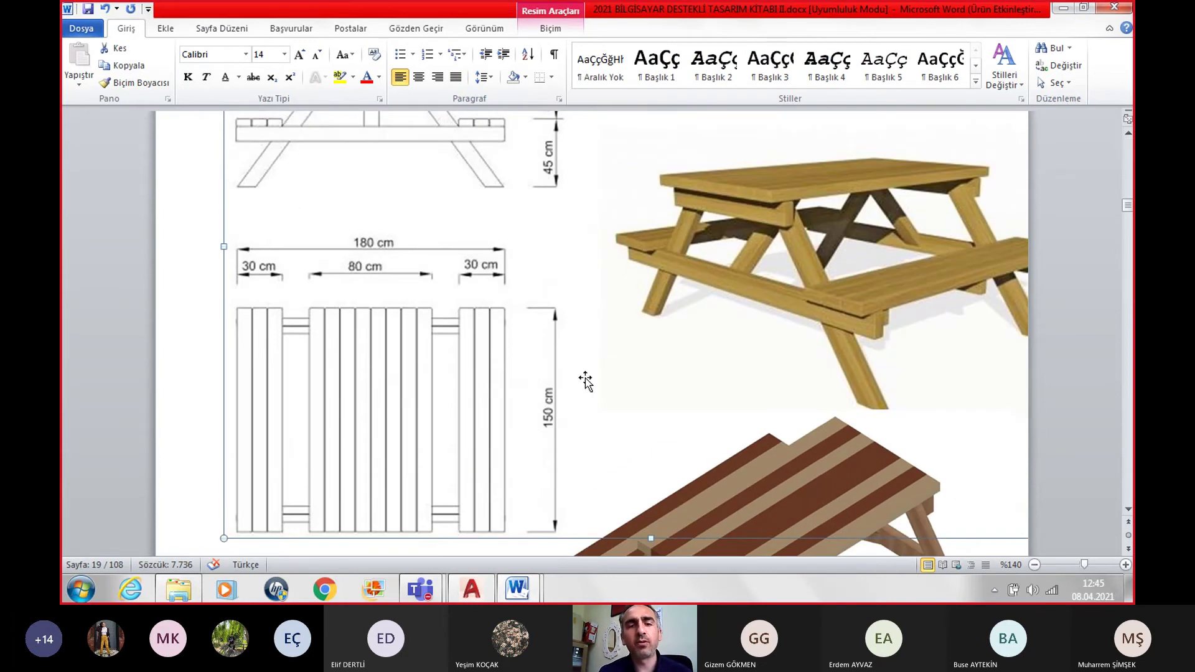
{"action": "mouse_move", "coordinate": [517, 589]}
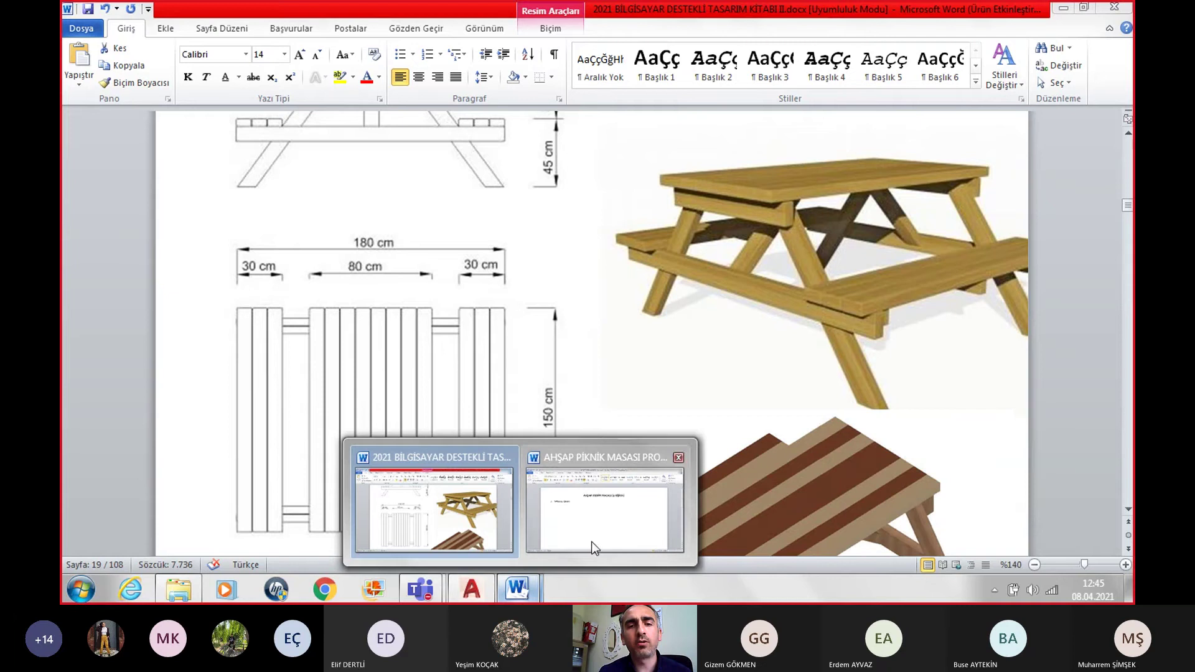
Step: Paste the picnic table reference picture under '1. Referans Model' and centre it
{"action": "left_click", "coordinate": [591, 538]}
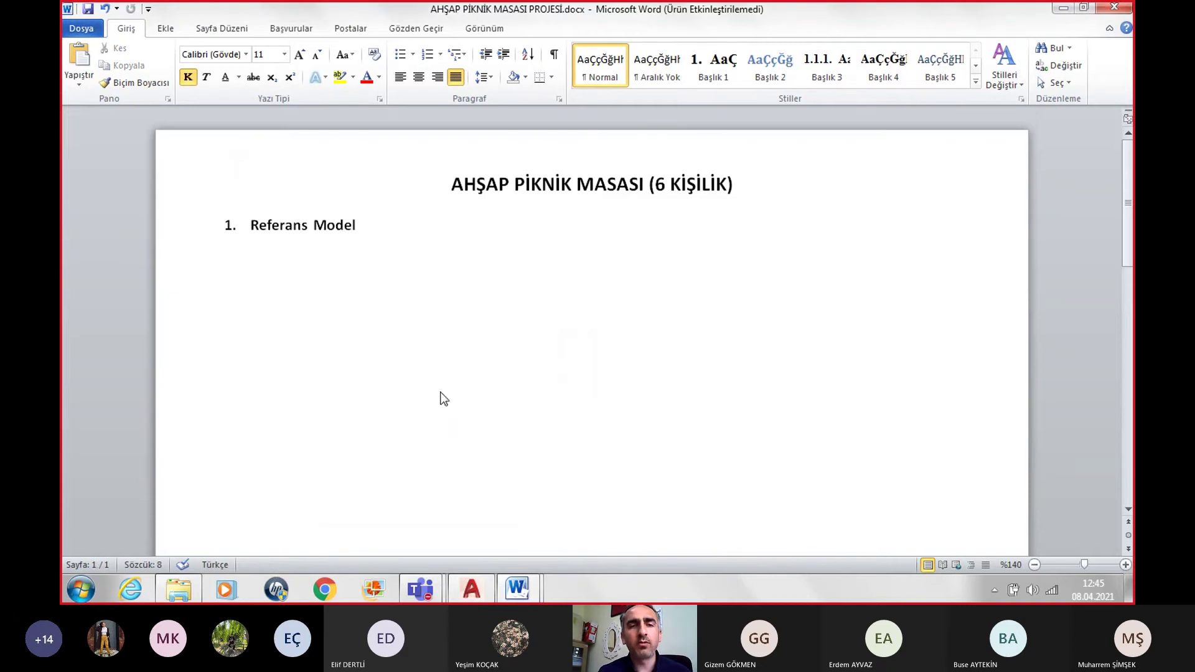
{"action": "key", "text": "ctrl+v"}
{"action": "left_click", "coordinate": [558, 356]}
{"action": "scroll", "coordinate": [558, 356], "scroll_direction": "up", "scroll_amount": 3}
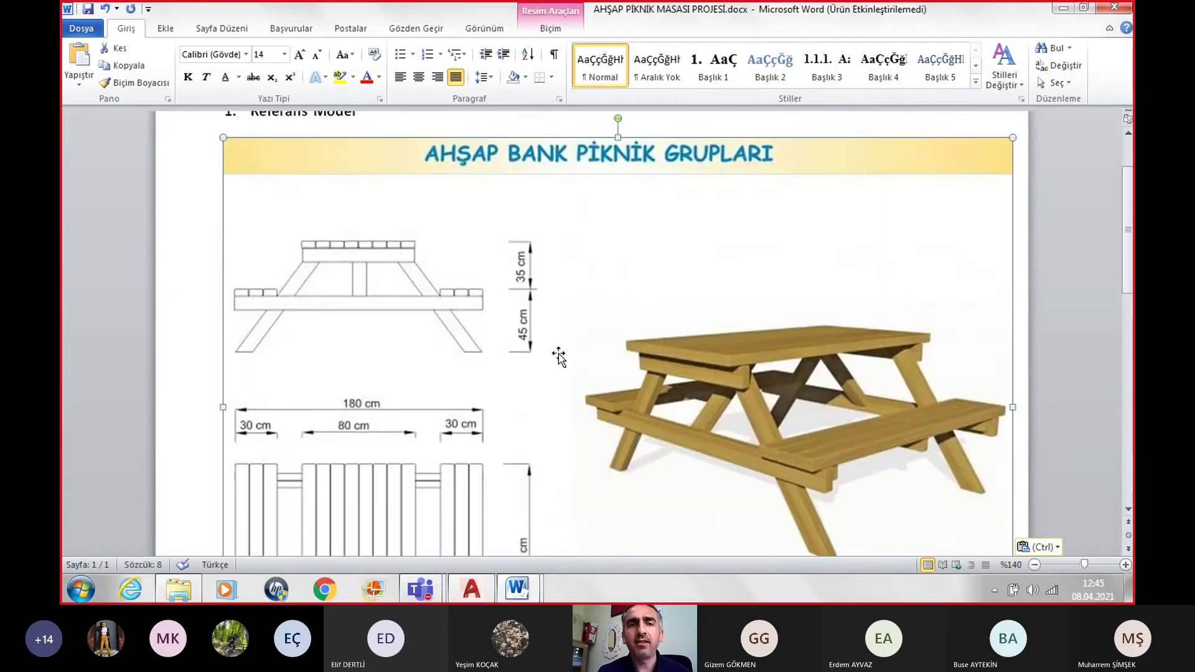
{"action": "scroll", "coordinate": [558, 356], "scroll_direction": "up", "scroll_amount": 2}
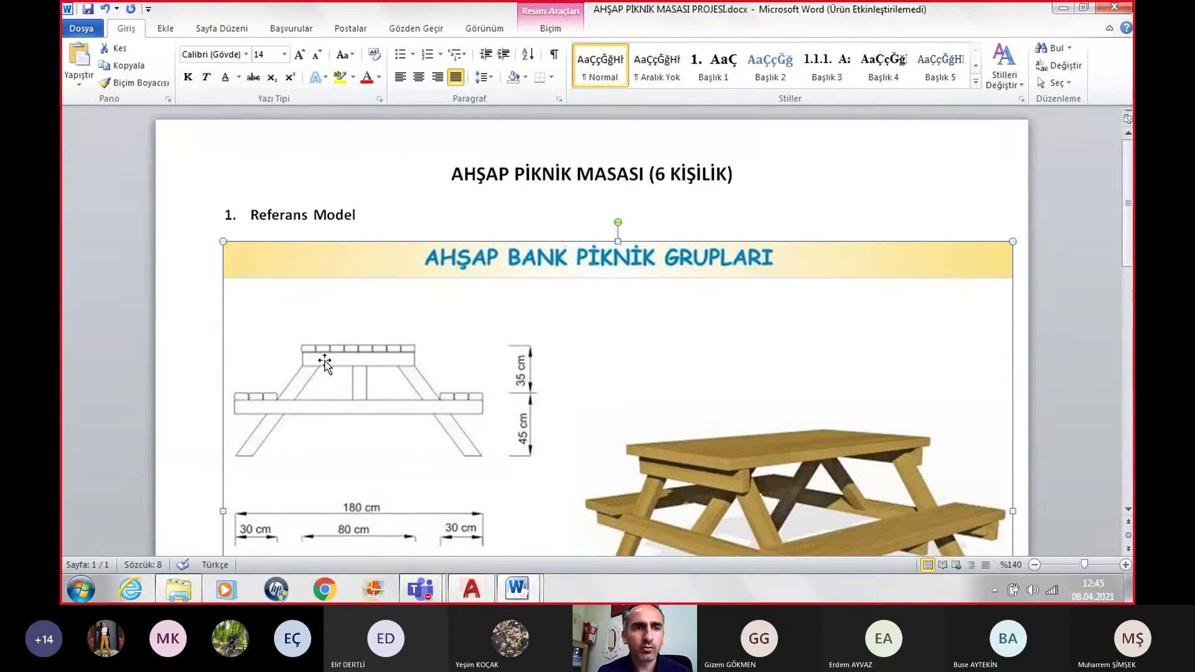
{"action": "left_click", "coordinate": [402, 78]}
{"action": "left_click", "coordinate": [418, 78]}
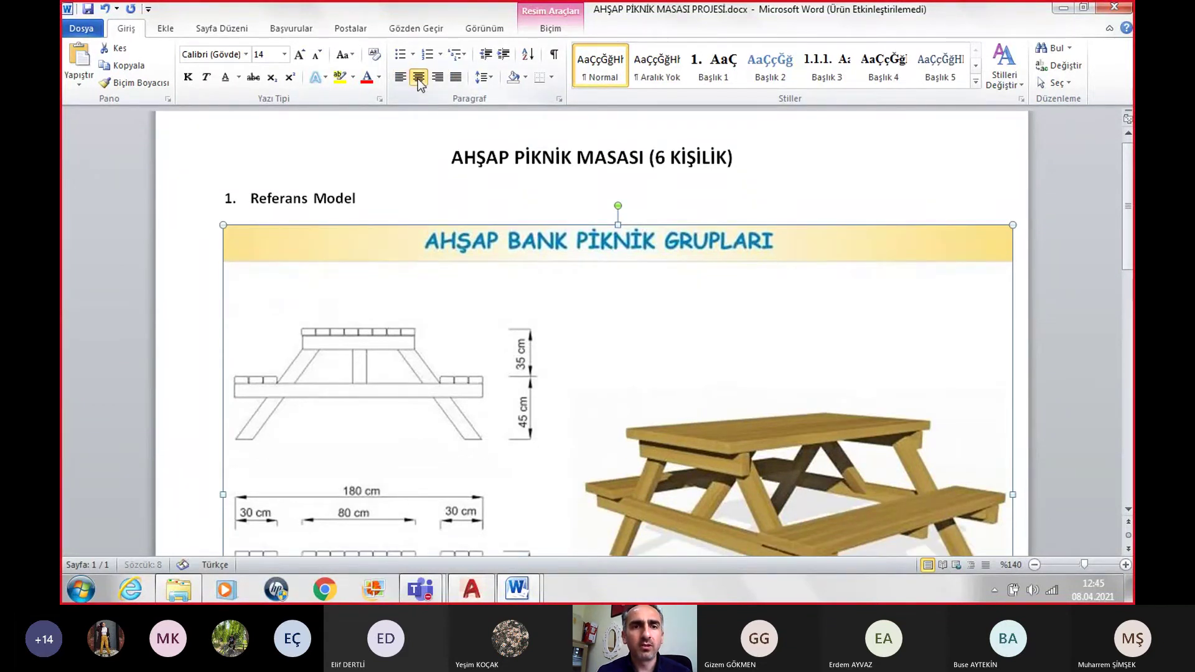
{"action": "left_click", "coordinate": [450, 82]}
Step: Deselect the picture and place the insertion point on the line below it
{"action": "left_click", "coordinate": [682, 194]}
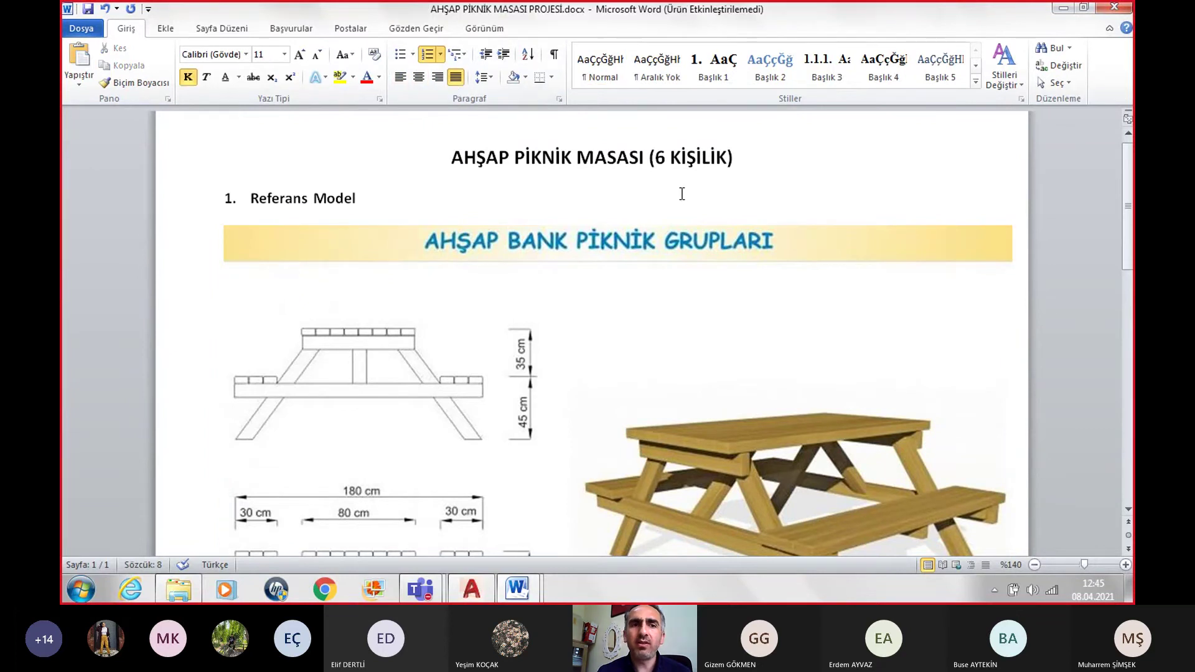
{"action": "scroll", "coordinate": [683, 194], "scroll_direction": "down", "scroll_amount": 2}
{"action": "scroll", "coordinate": [801, 496], "scroll_direction": "down", "scroll_amount": 4}
{"action": "scroll", "coordinate": [798, 499], "scroll_direction": "down", "scroll_amount": 3}
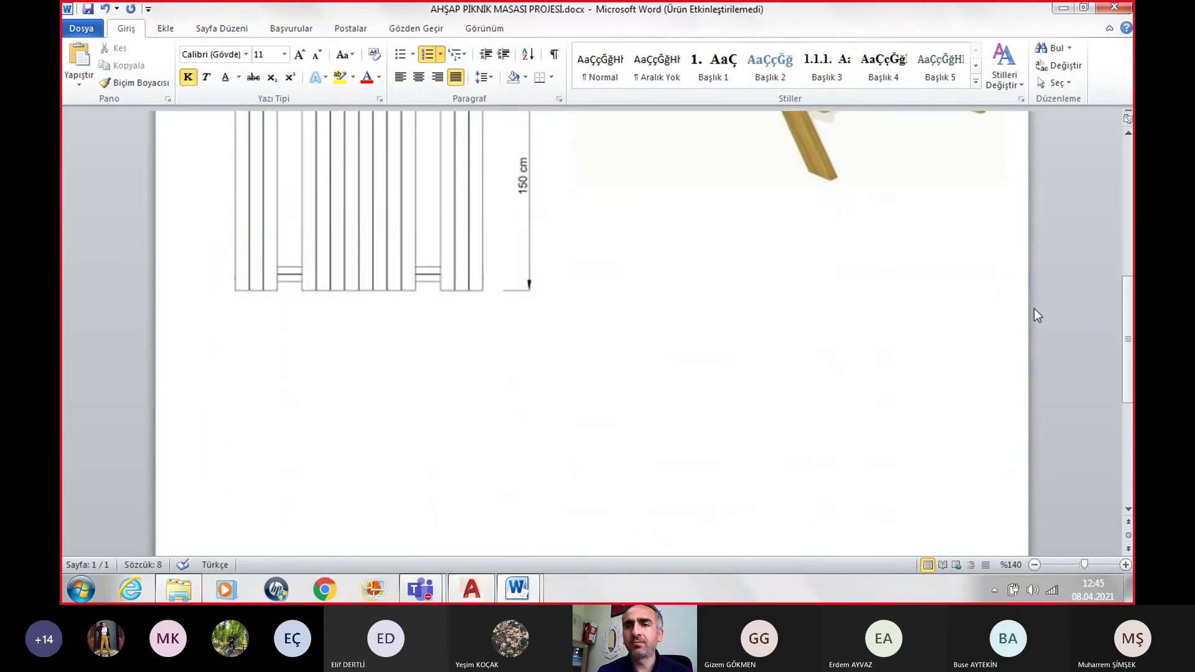
{"action": "left_click", "coordinate": [983, 275]}
{"action": "left_click", "coordinate": [1015, 287]}
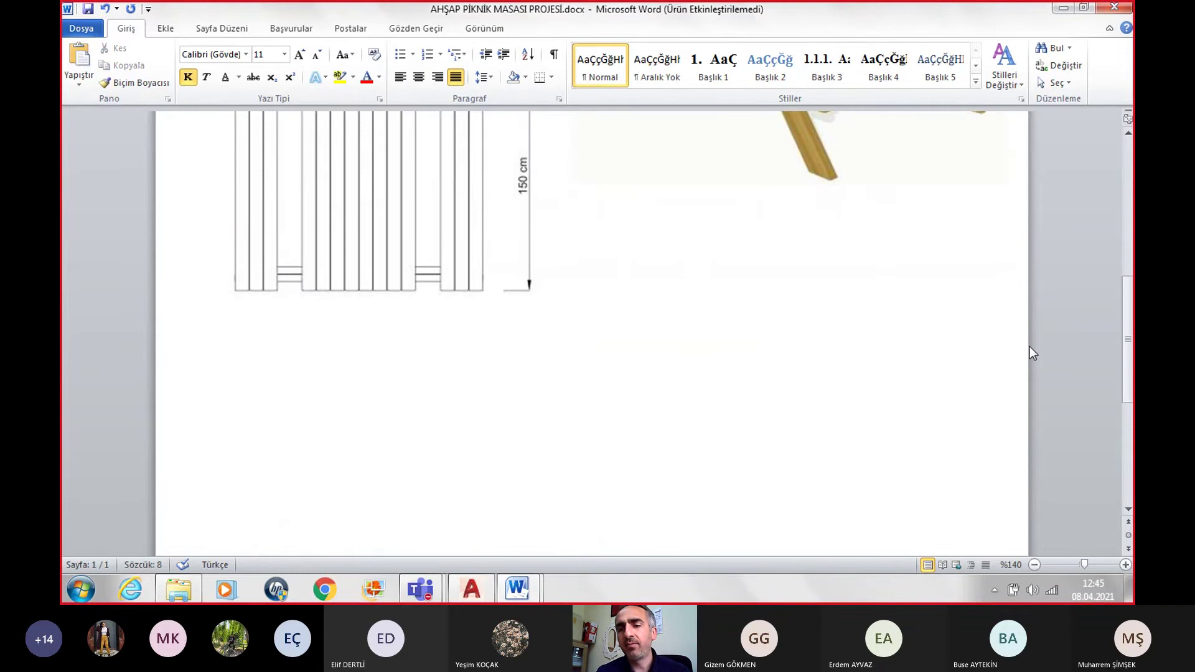
{"action": "scroll", "coordinate": [1040, 323], "scroll_direction": "down", "scroll_amount": 3}
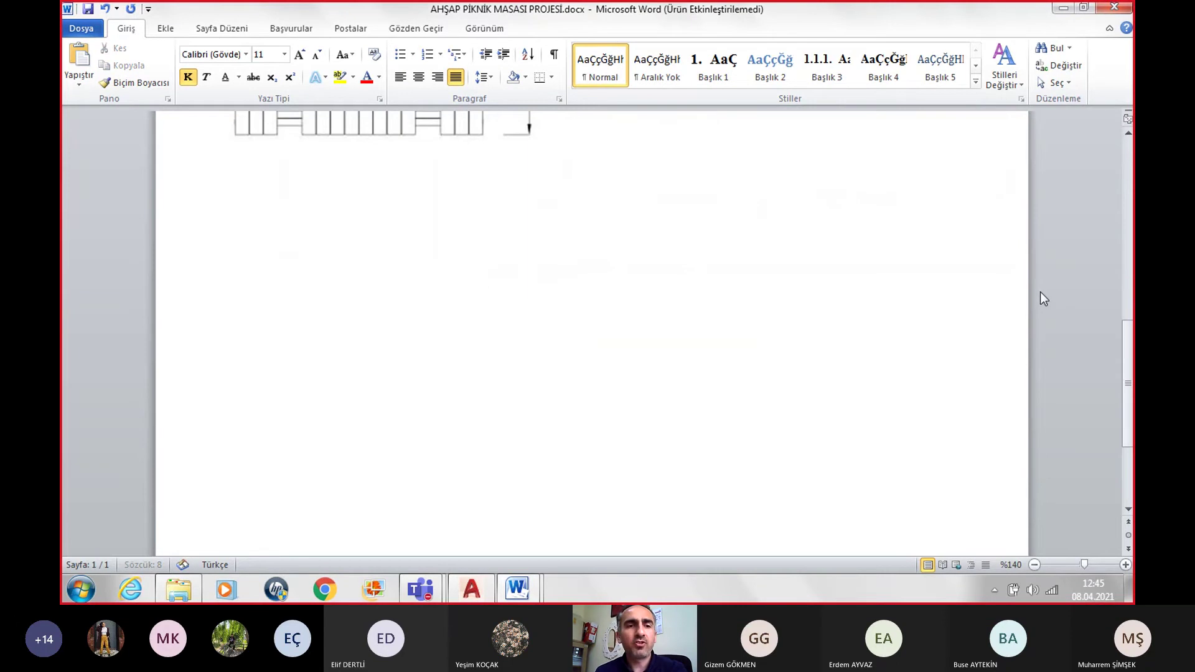
{"action": "scroll", "coordinate": [1043, 296], "scroll_direction": "down", "scroll_amount": 1}
{"action": "scroll", "coordinate": [1044, 287], "scroll_direction": "down", "scroll_amount": 1}
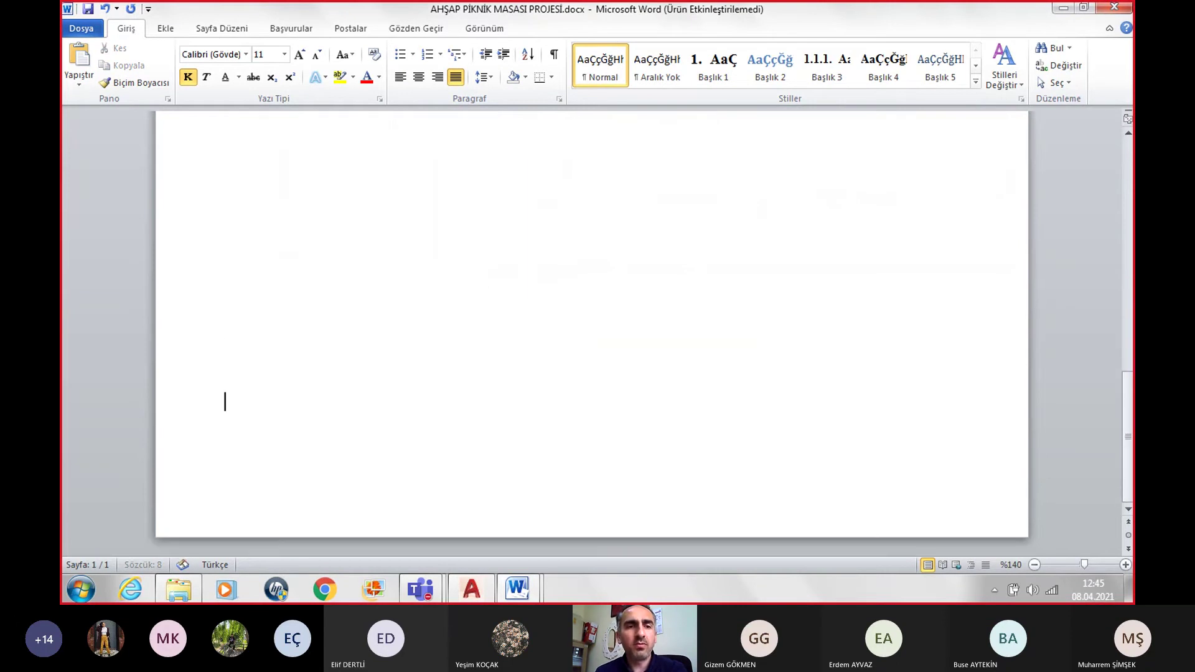
Step: Start page 2 with the numbered heading '2. 3D Drafting Tasarımı' and an empty line below
{"action": "key", "text": "ctrl+Return"}
{"action": "scroll", "coordinate": [1045, 279], "scroll_direction": "down", "scroll_amount": 2}
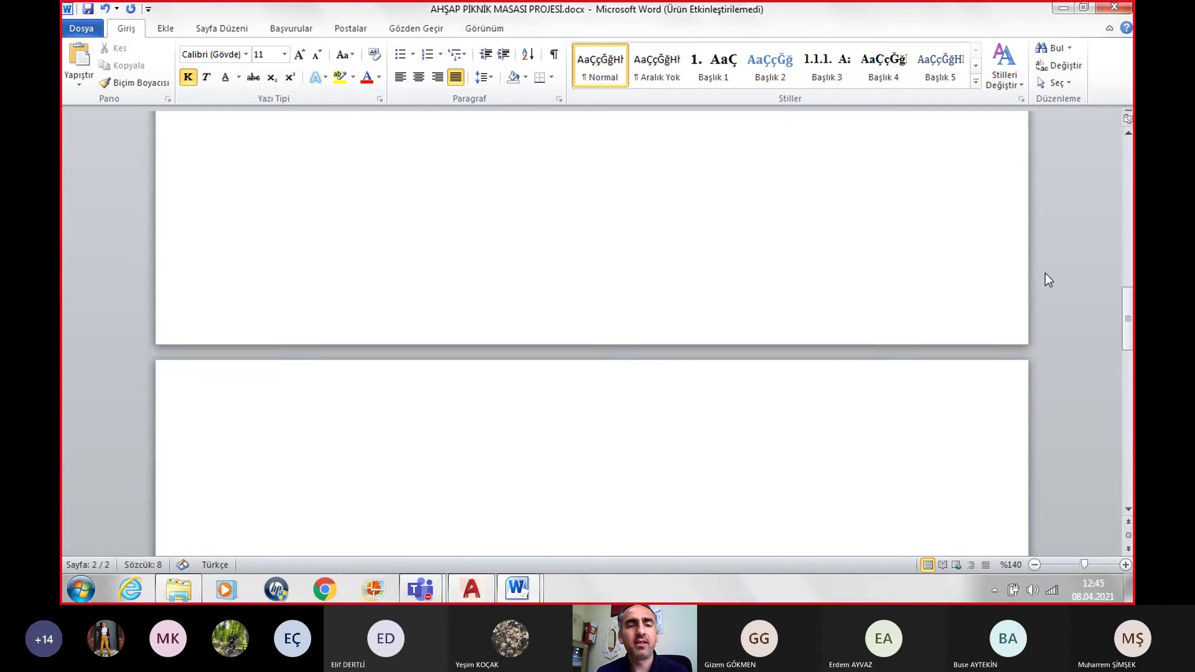
{"action": "type", "text": "2. "}
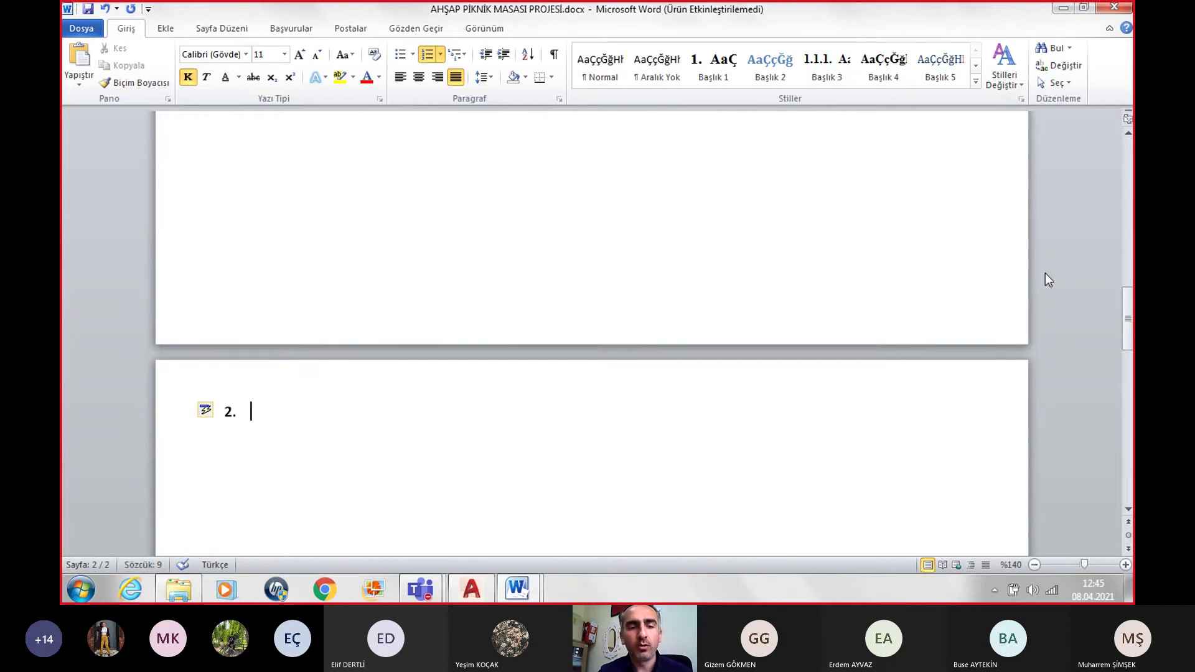
{"action": "type", "text": "^D"}
{"action": "key", "text": "BackSpace"}
{"action": "key", "text": "BackSpace"}
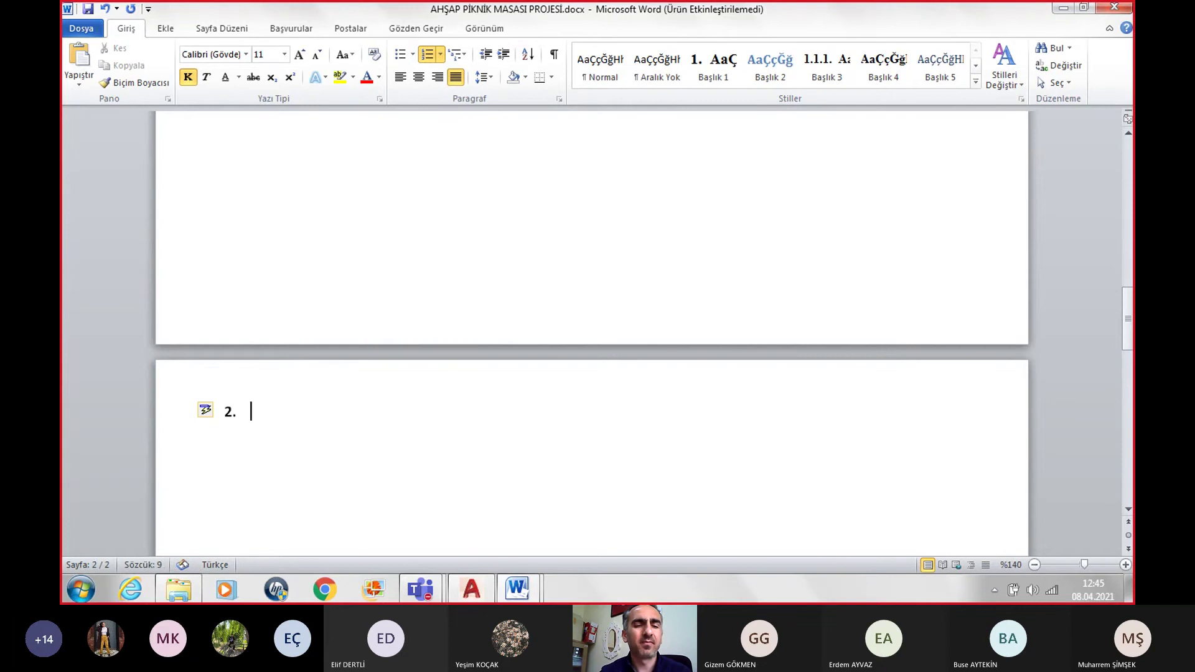
{"action": "type", "text": "3D"}
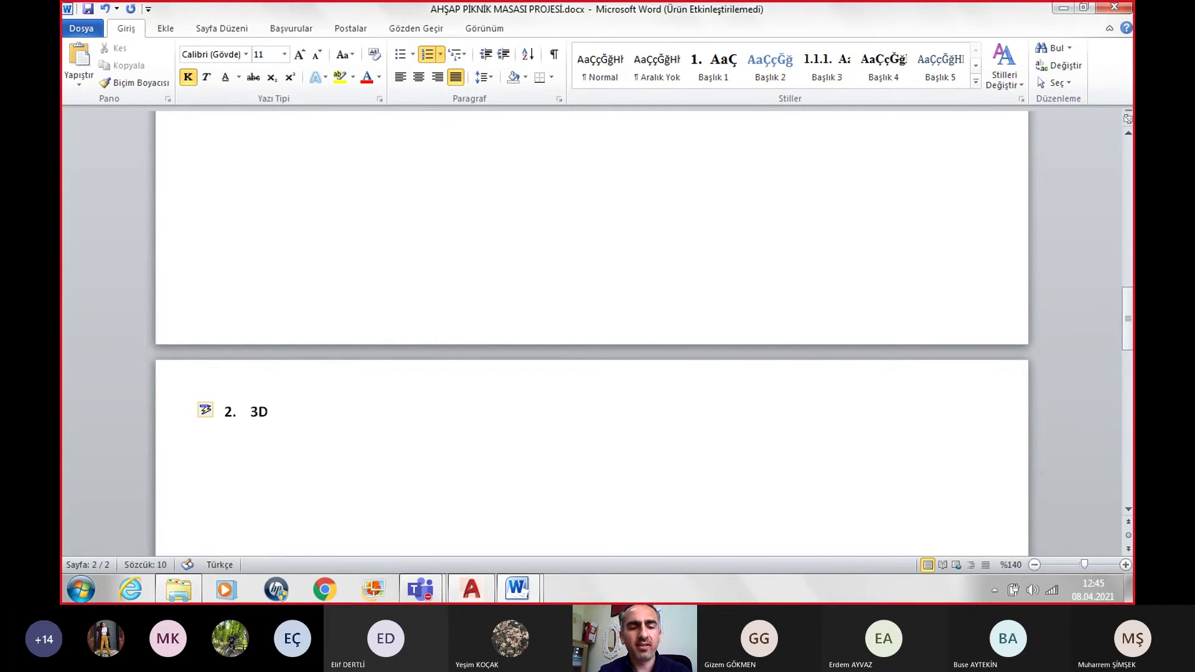
{"action": "type", "text": " Drafting"}
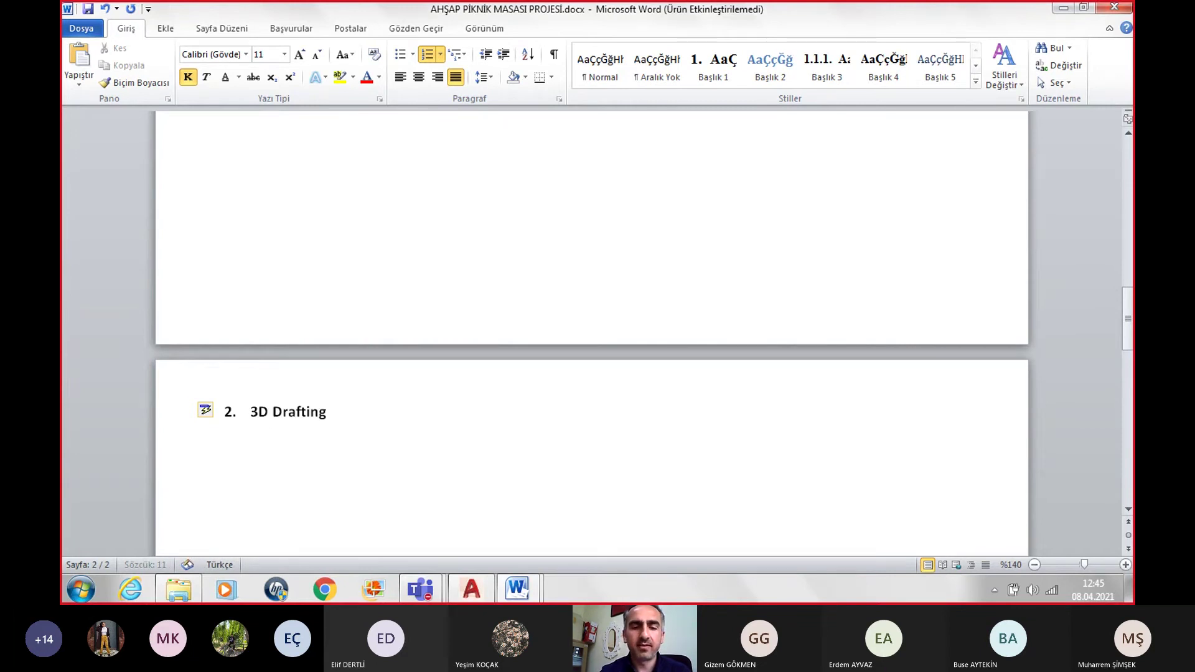
{"action": "type", "text": " Tasarımı"}
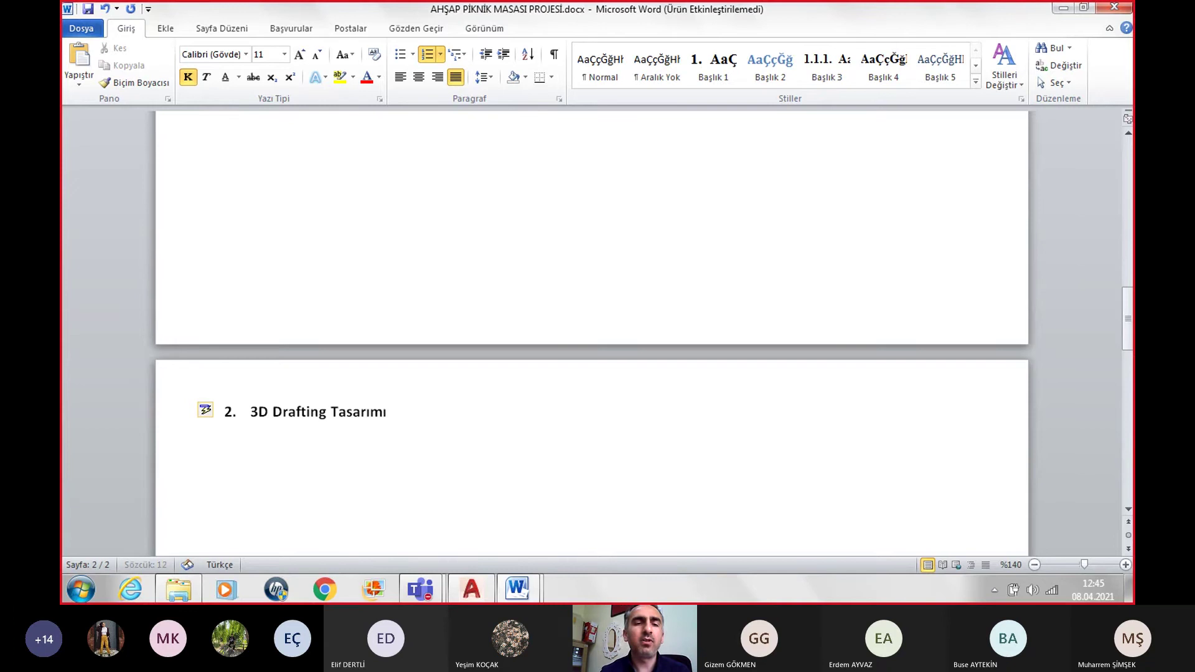
{"action": "key", "text": "Return"}
{"action": "key", "text": "Return"}
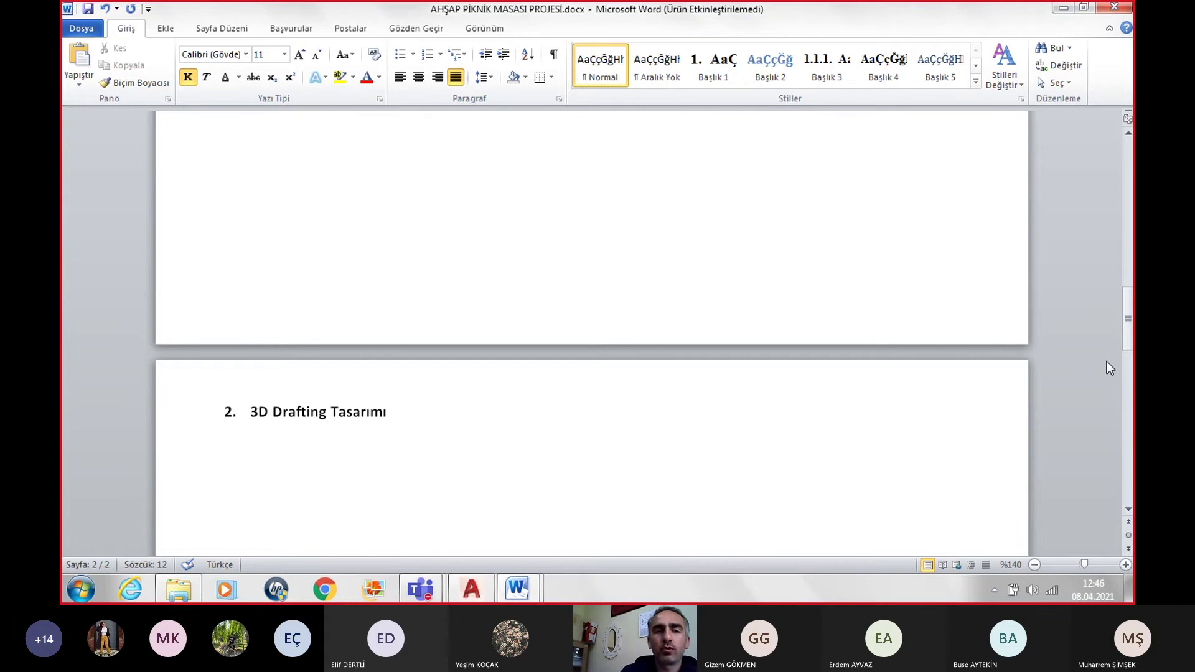
{"action": "scroll", "coordinate": [307, 403], "scroll_direction": "down", "scroll_amount": 3}
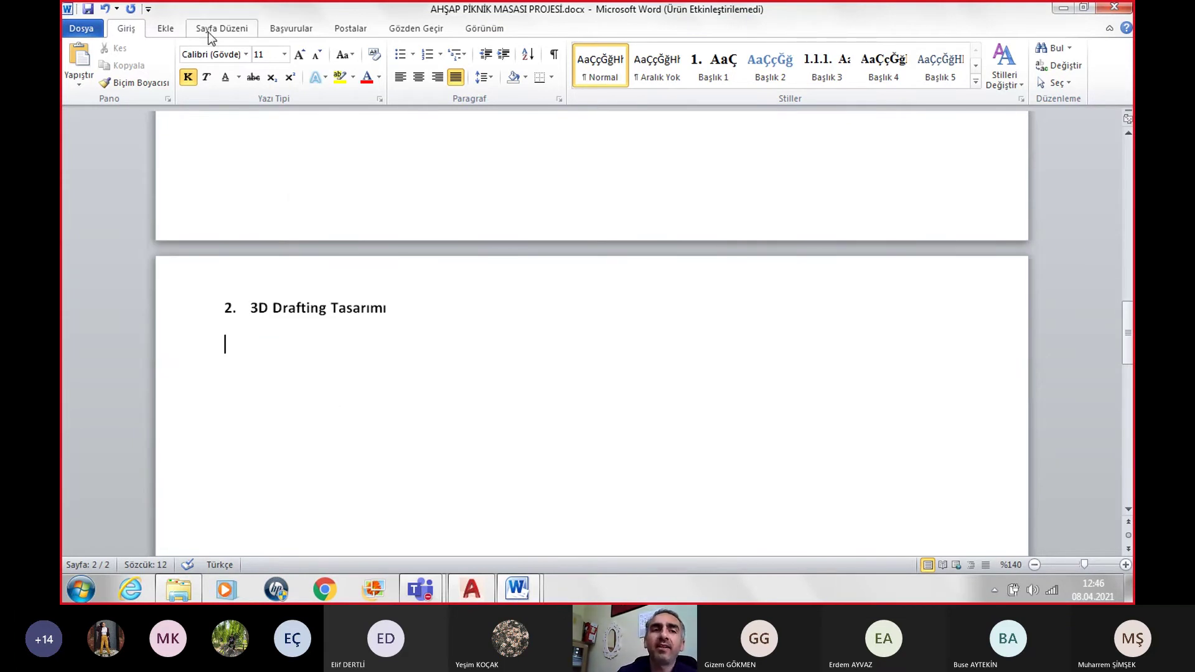
Step: Insert an empty 2x2 table under the heading and move the cursor below it
{"action": "left_click", "coordinate": [166, 27]}
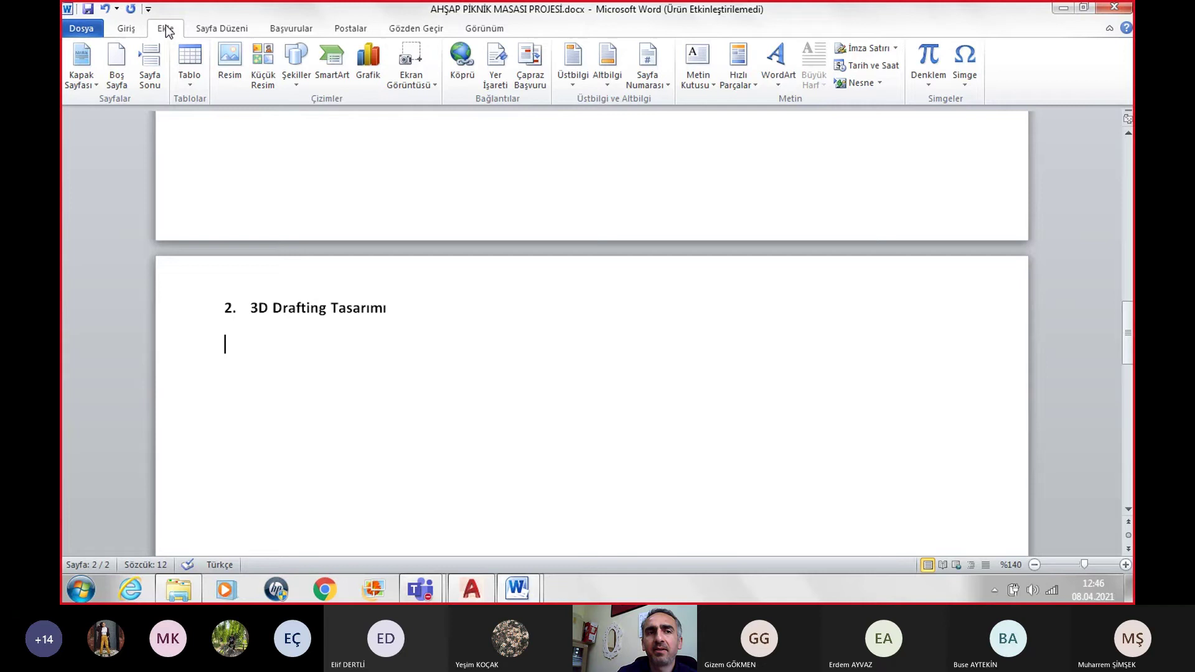
{"action": "left_click", "coordinate": [192, 68]}
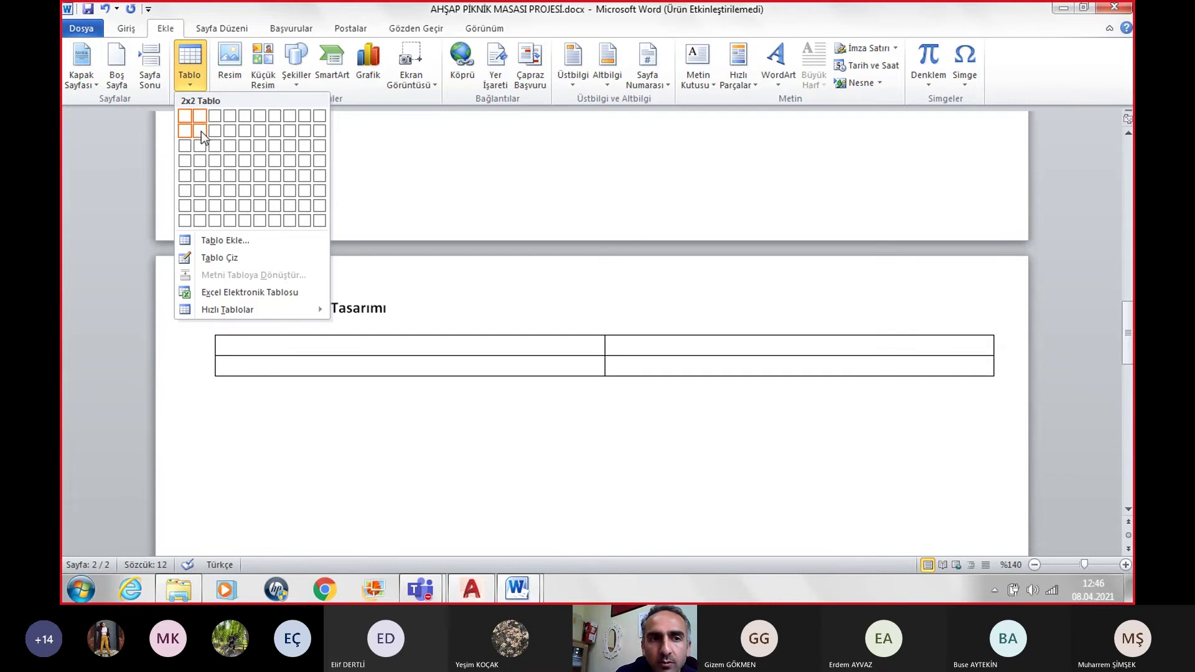
{"action": "left_click", "coordinate": [201, 132]}
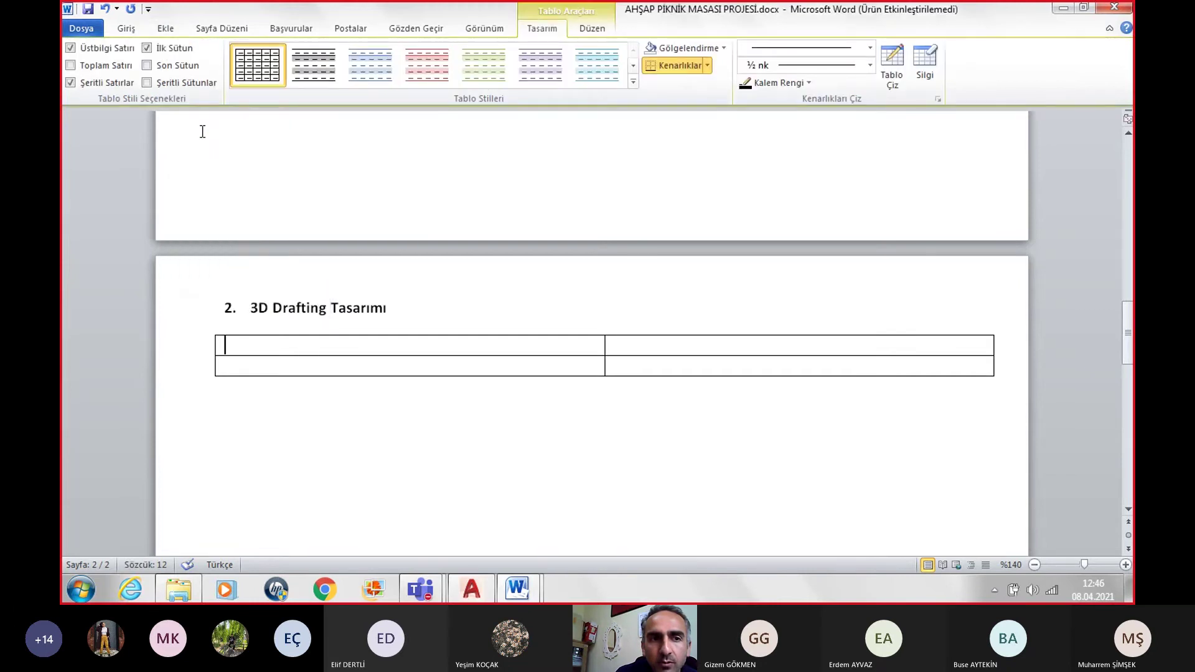
{"action": "left_click", "coordinate": [241, 409]}
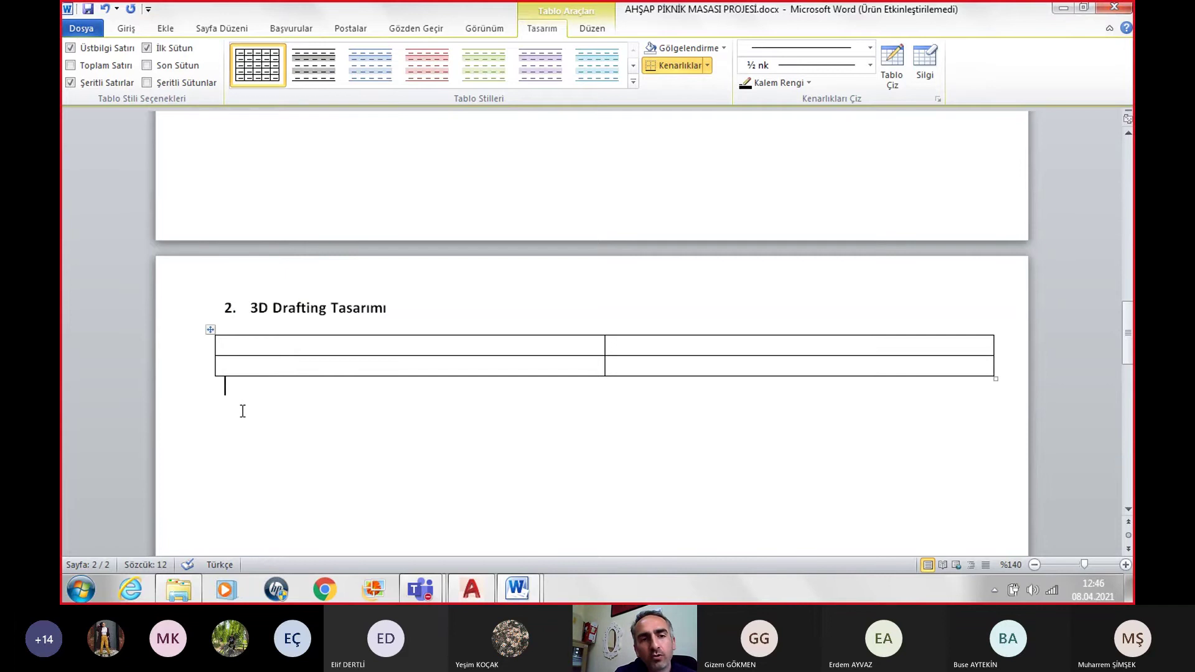
{"action": "double_click", "coordinate": [228, 420]}
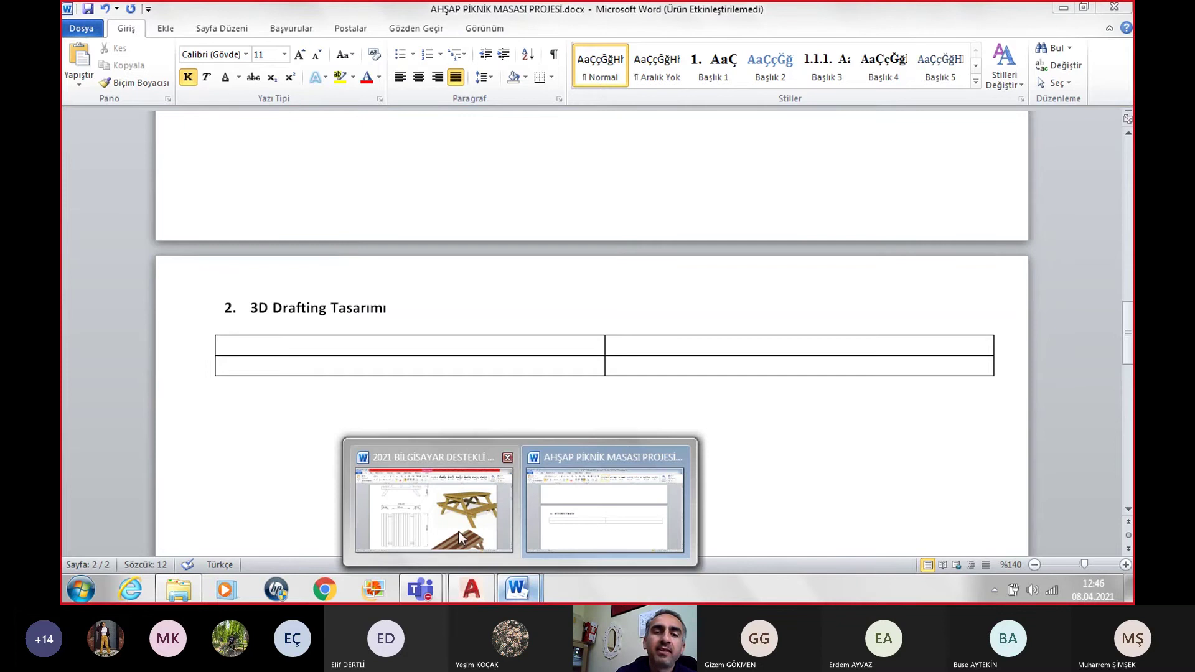
{"action": "left_click", "coordinate": [484, 592]}
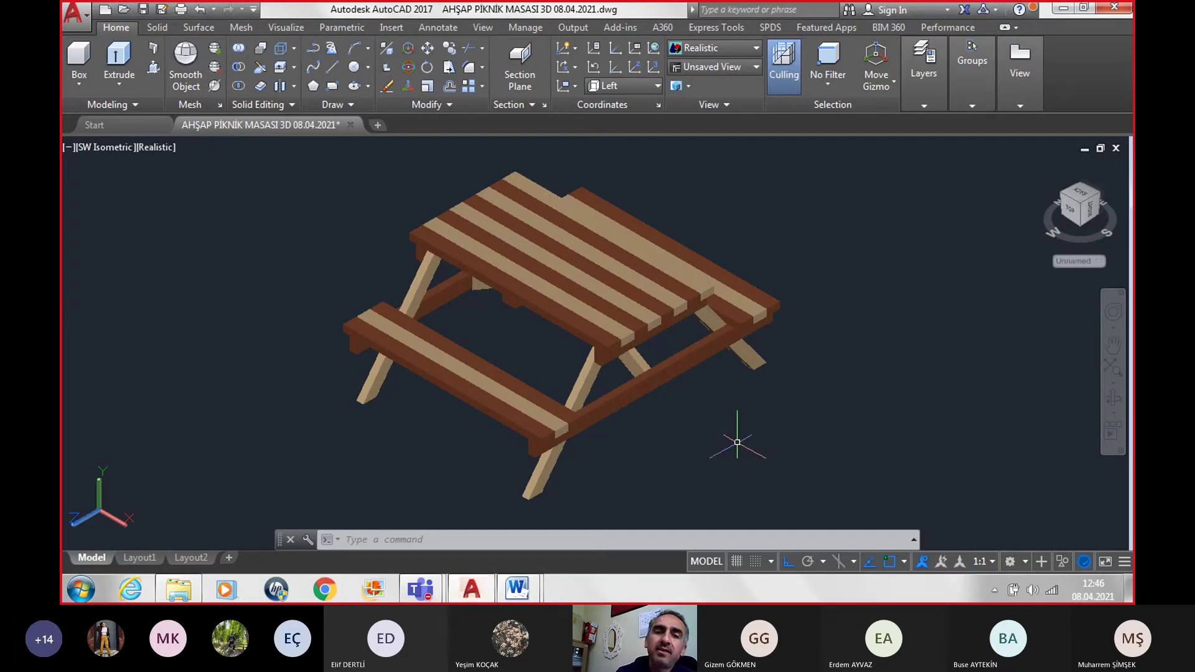
Step: Set the plot to PublishToWeb JPG.pc3, Sun Hi-Res 1600 x 1280 pixels, plotting a Window
{"action": "scroll", "coordinate": [753, 424], "scroll_direction": "down", "scroll_amount": 3}
{"action": "scroll", "coordinate": [768, 432], "scroll_direction": "up", "scroll_amount": 2}
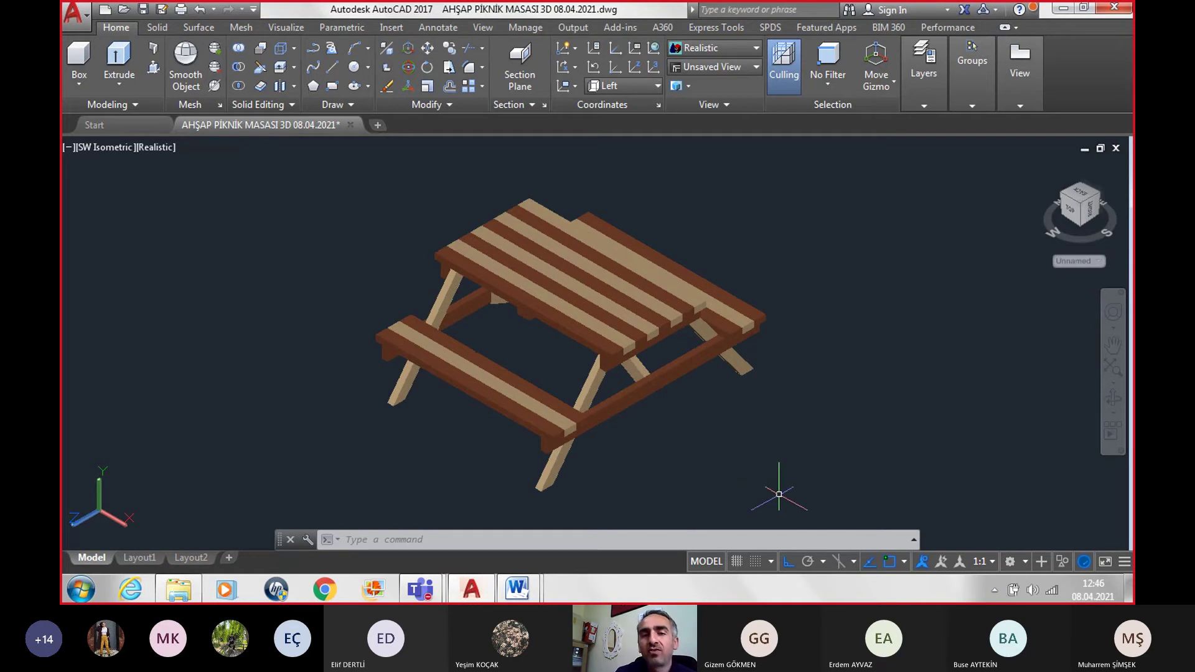
{"action": "scroll", "coordinate": [849, 493], "scroll_direction": "down", "scroll_amount": 3}
{"action": "scroll", "coordinate": [847, 489], "scroll_direction": "up", "scroll_amount": 2}
{"action": "middle_click_drag", "start_coordinate": [852, 496], "coordinate": [814, 462]}
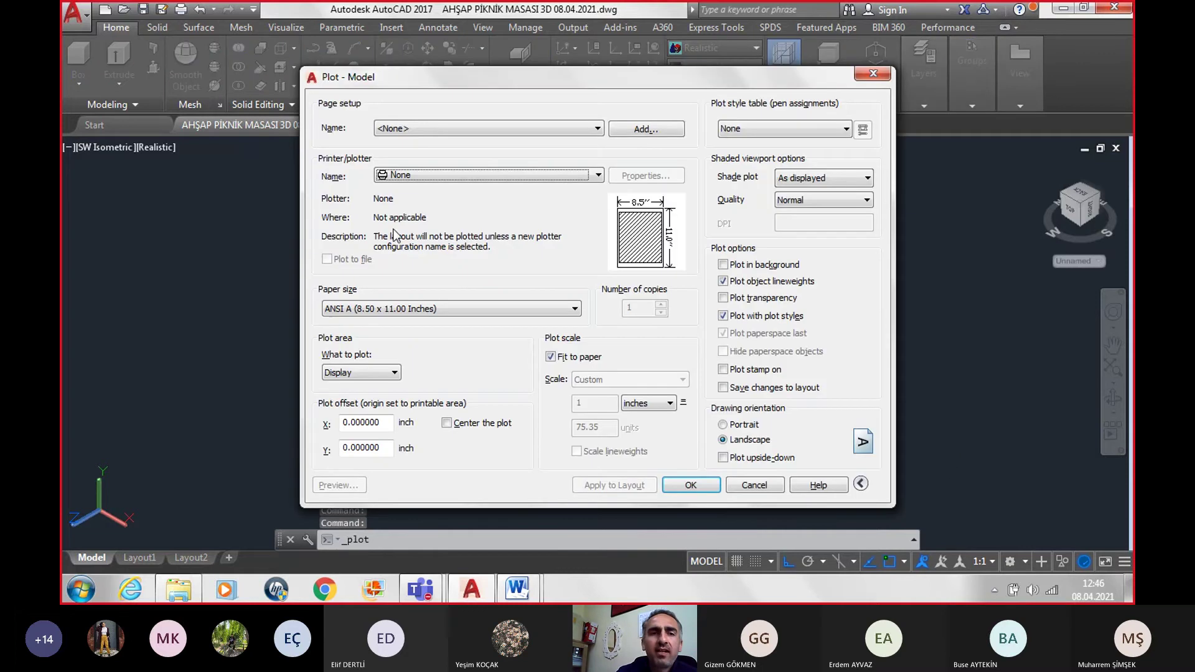
{"action": "left_click", "coordinate": [413, 174]}
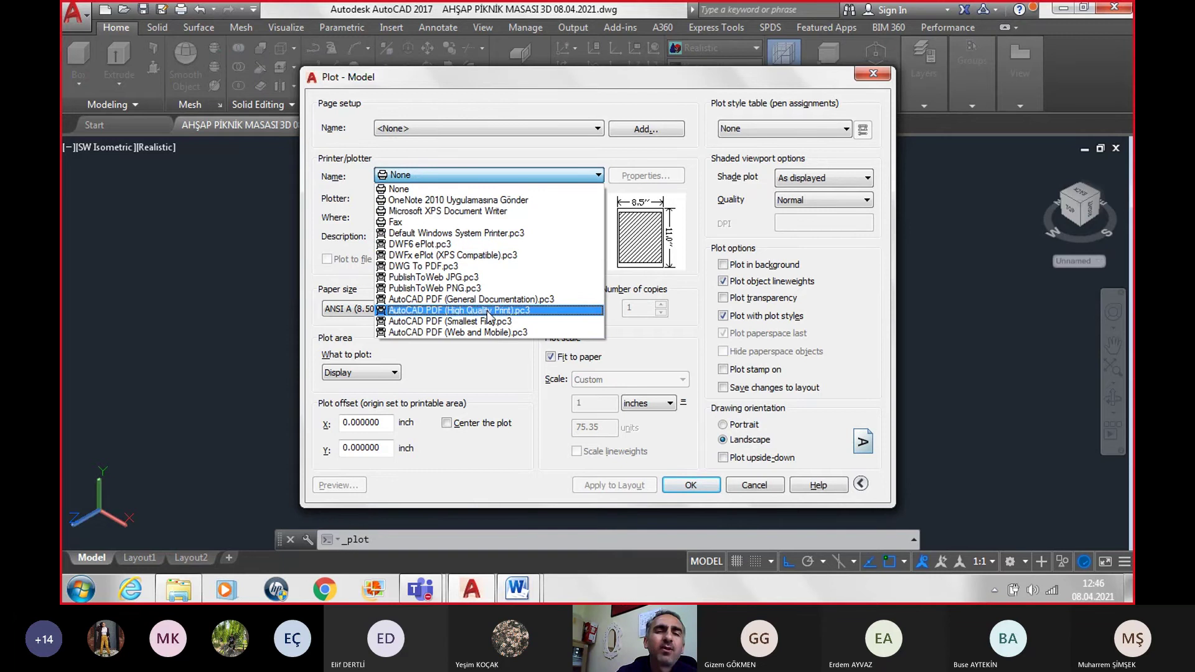
{"action": "left_click", "coordinate": [460, 279]}
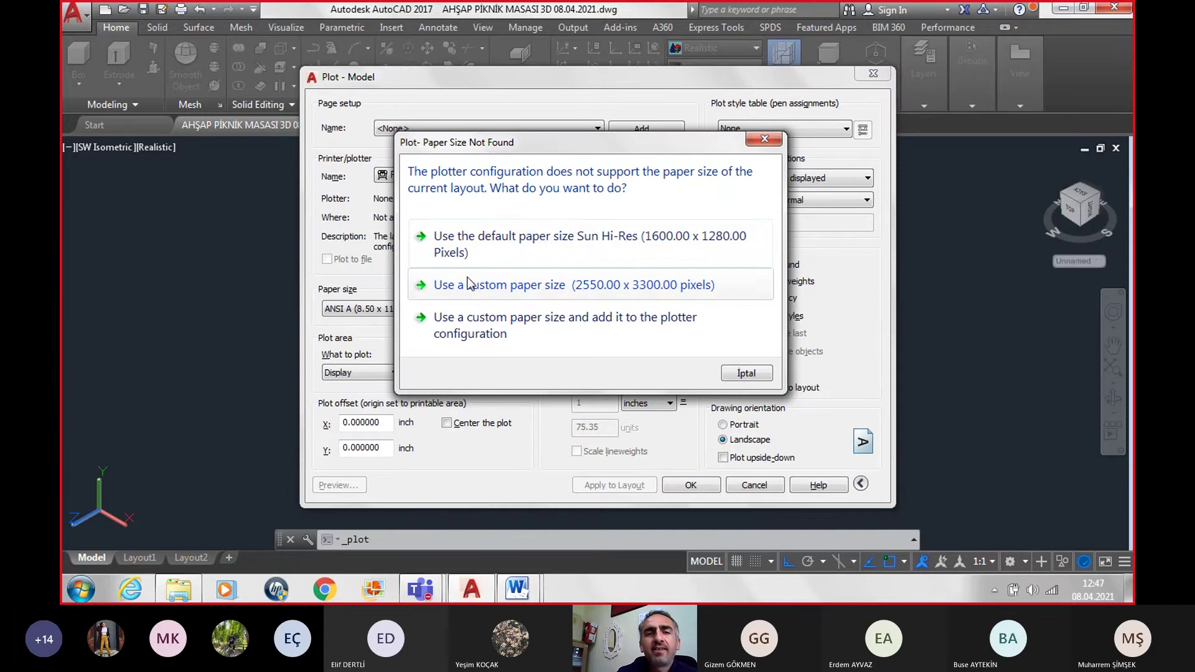
{"action": "left_click", "coordinate": [611, 243]}
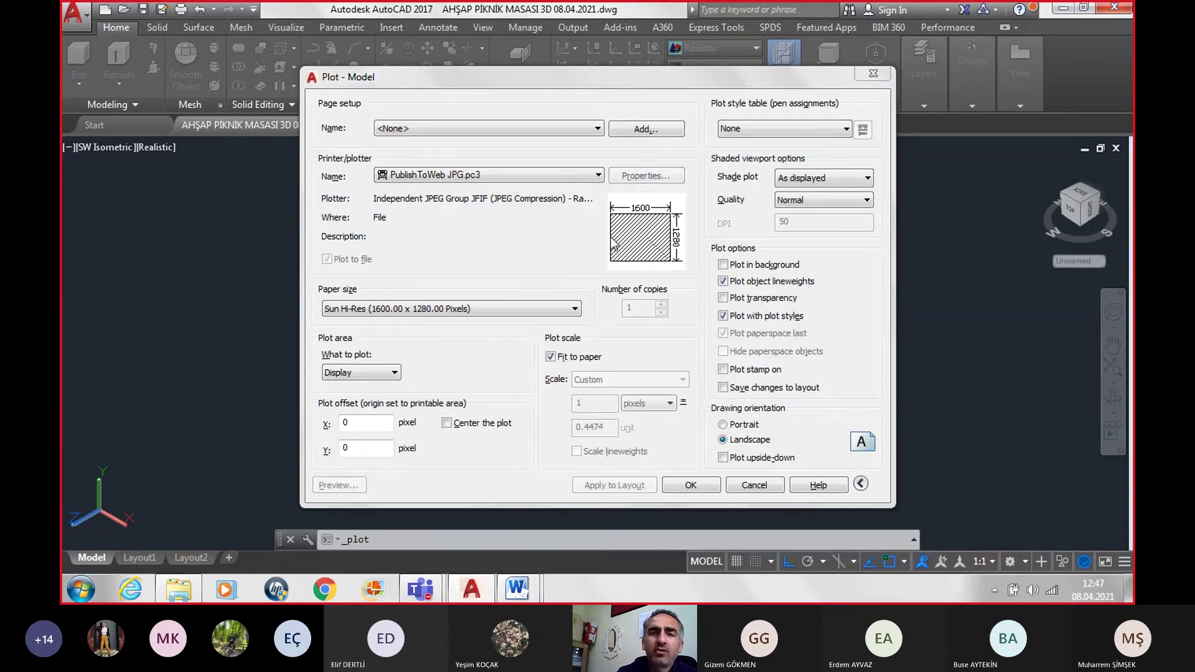
{"action": "left_click", "coordinate": [362, 372]}
{"action": "left_click", "coordinate": [362, 417]}
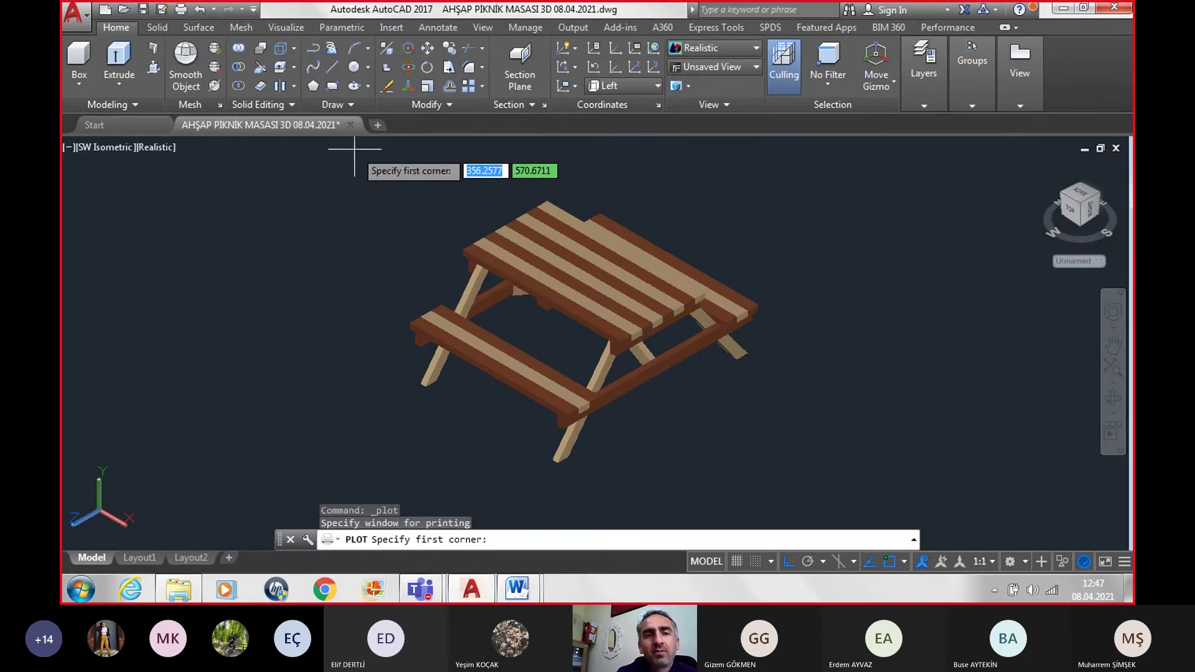
Step: Set a window around the picnic table as the plot area, centred in landscape, and preview it
{"action": "left_click", "coordinate": [354, 150]}
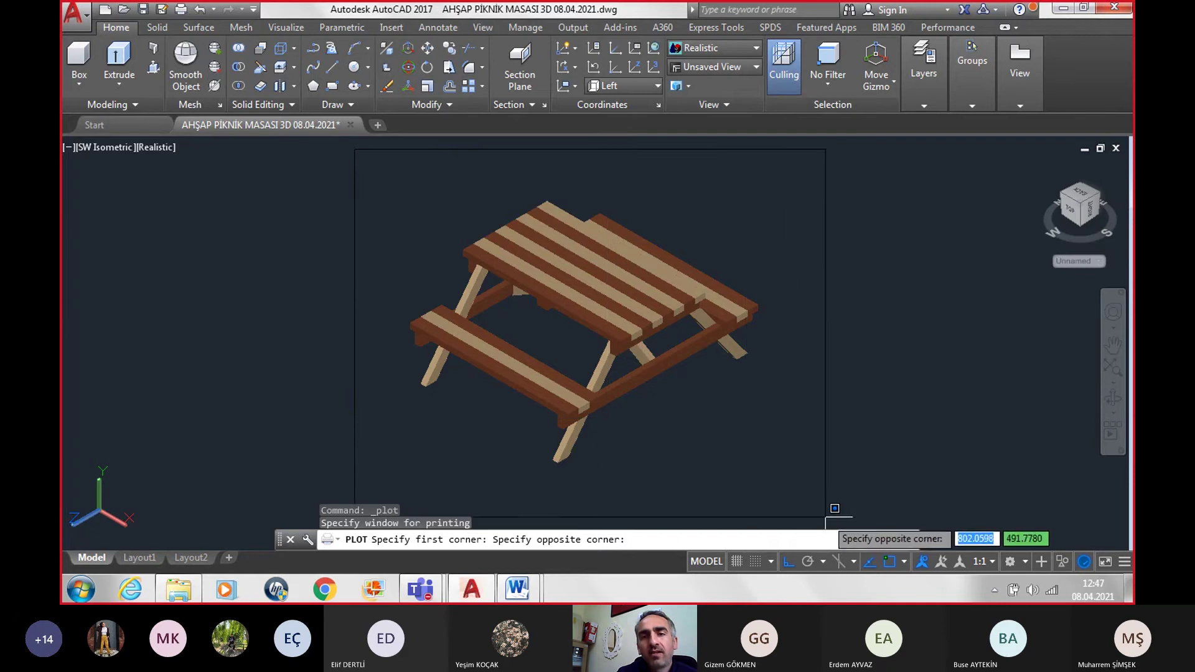
{"action": "left_click", "coordinate": [824, 513]}
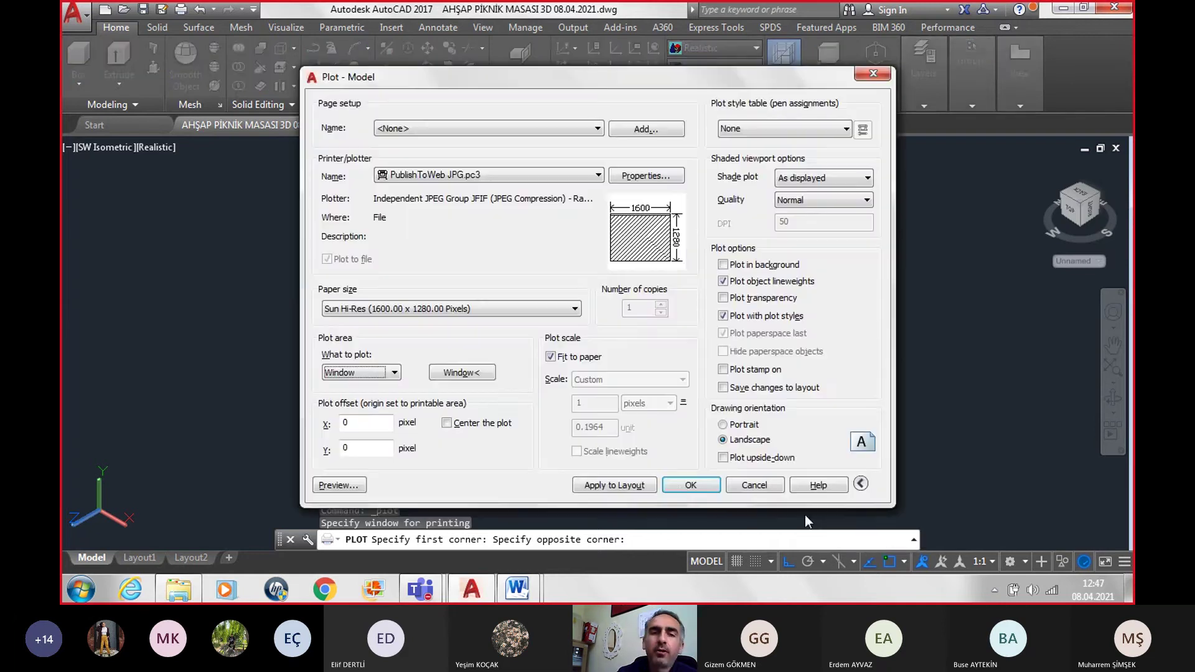
{"action": "left_click", "coordinate": [466, 424]}
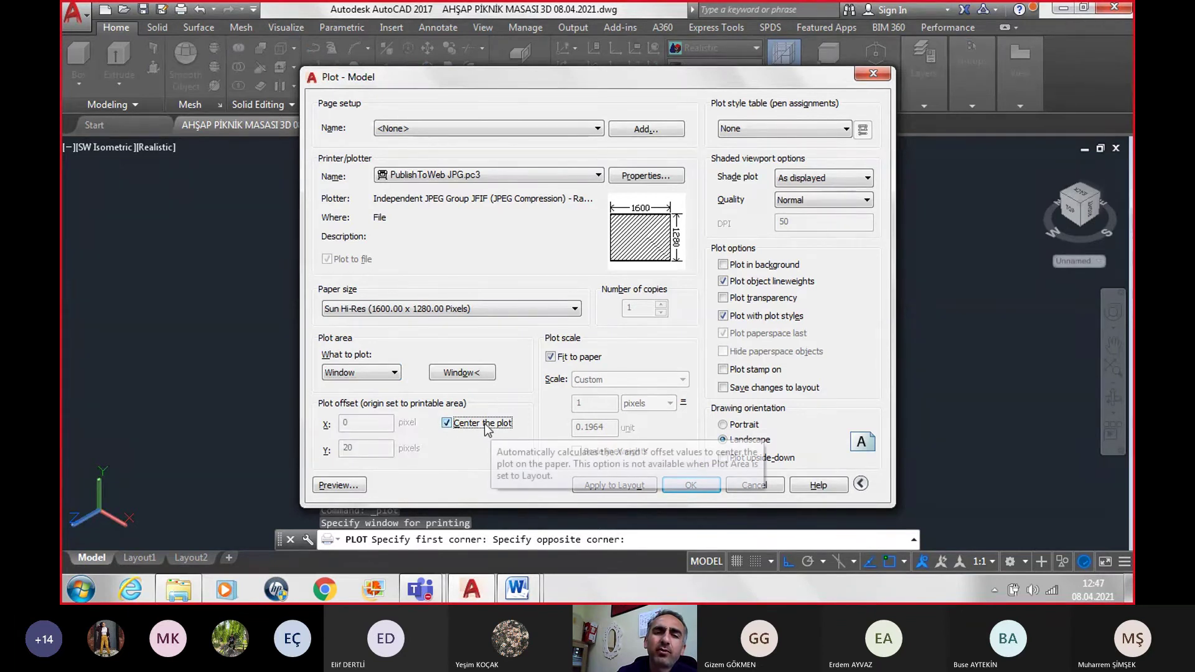
{"action": "left_click", "coordinate": [737, 426]}
{"action": "left_click", "coordinate": [752, 440]}
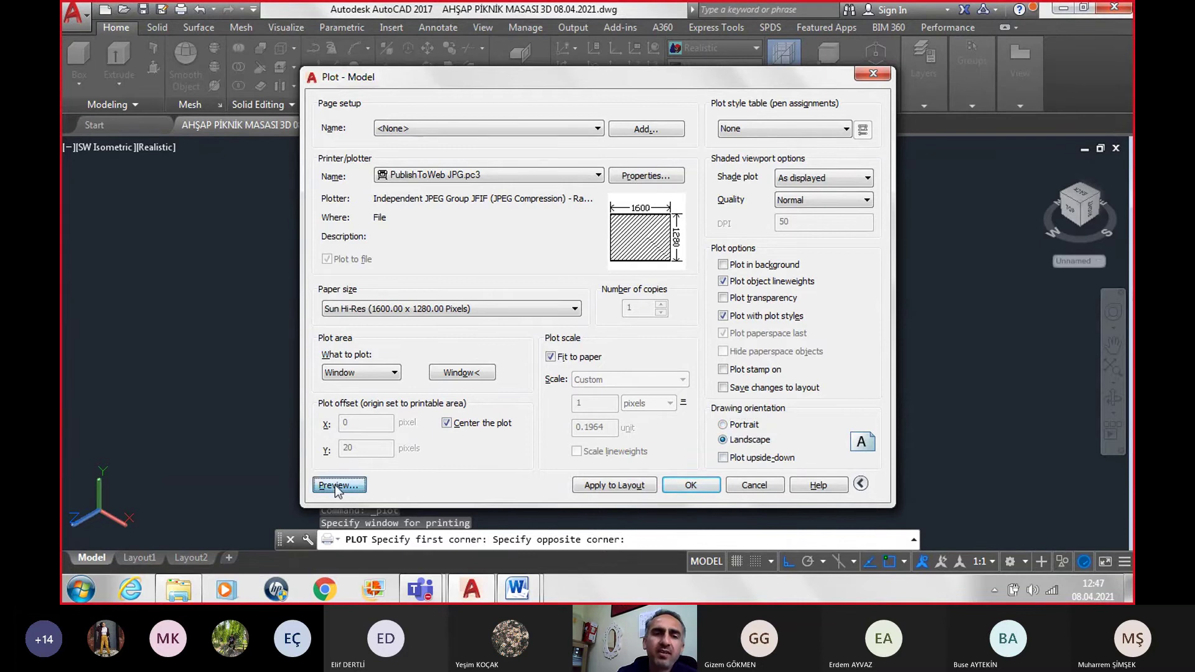
{"action": "left_click", "coordinate": [336, 486]}
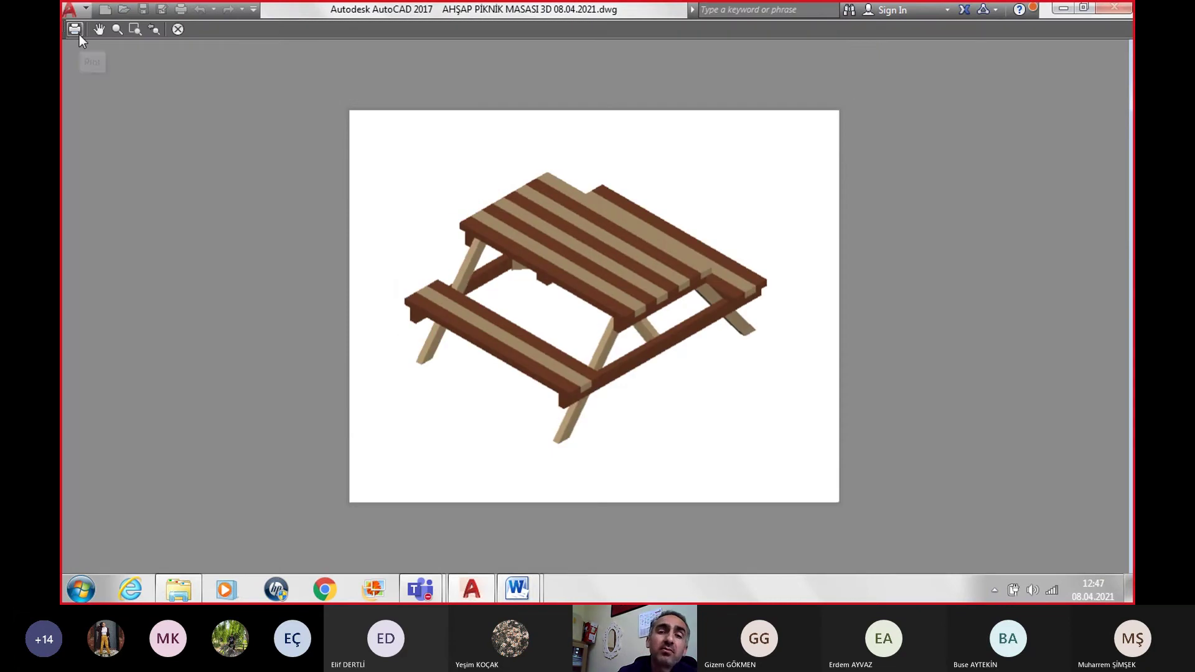
Step: Plot to '1AHŞAP PİKNİK MASASI 3D 08.04.2021-Model.jpg' in Desktop > UZAKTAN EĞİTİM DERSLERİ > BİLGİSAYAR DESTEKLİ TASARIM
{"action": "left_click", "coordinate": [74, 30]}
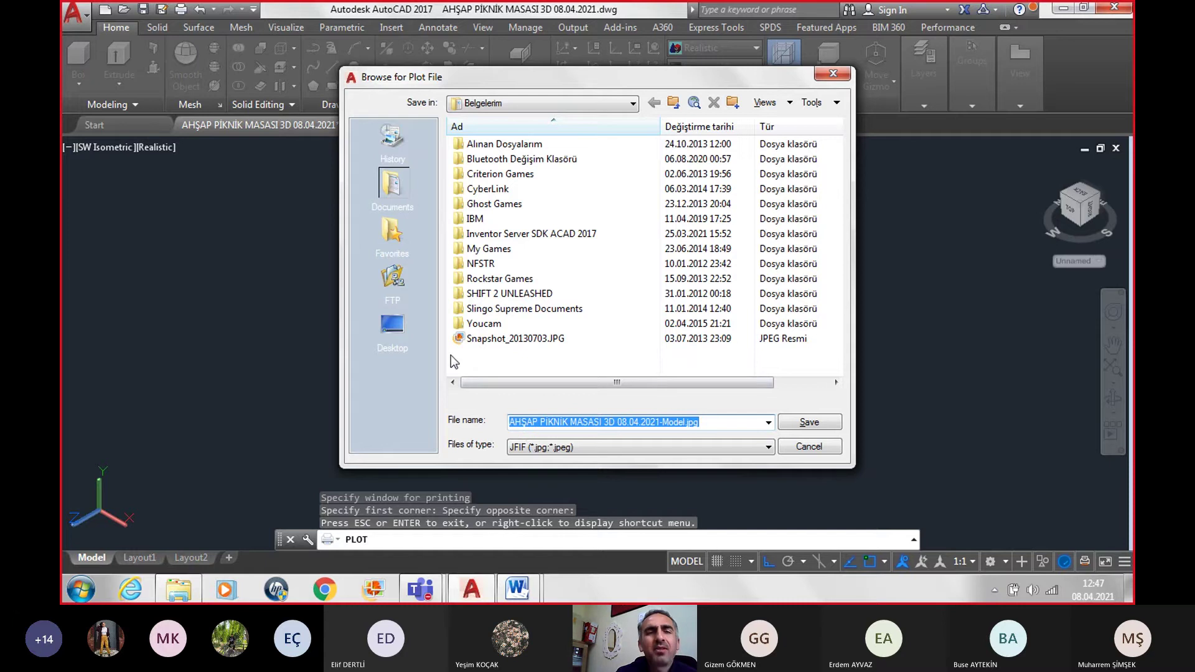
{"action": "left_click", "coordinate": [399, 328]}
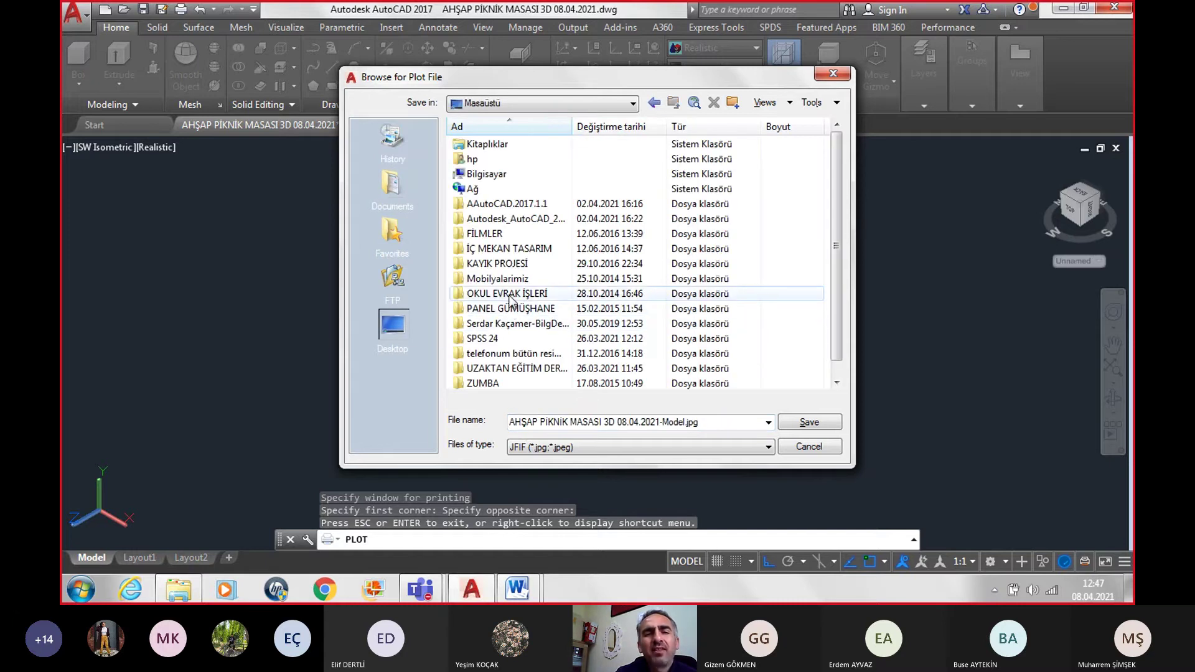
{"action": "double_click", "coordinate": [514, 369]}
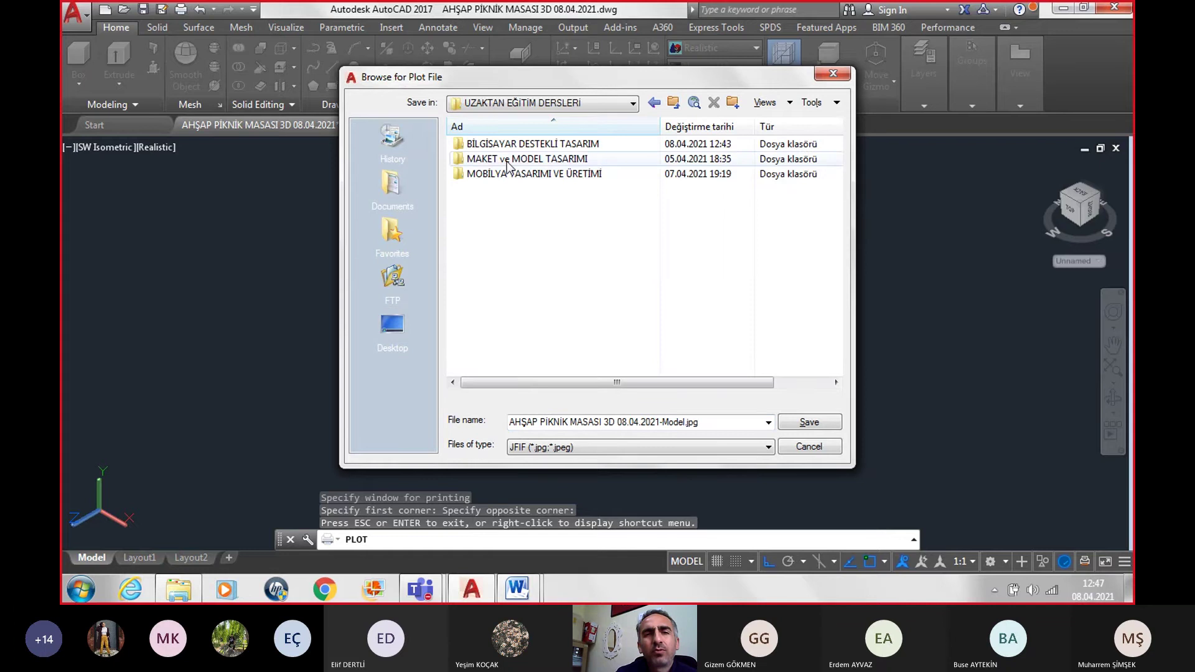
{"action": "double_click", "coordinate": [503, 145]}
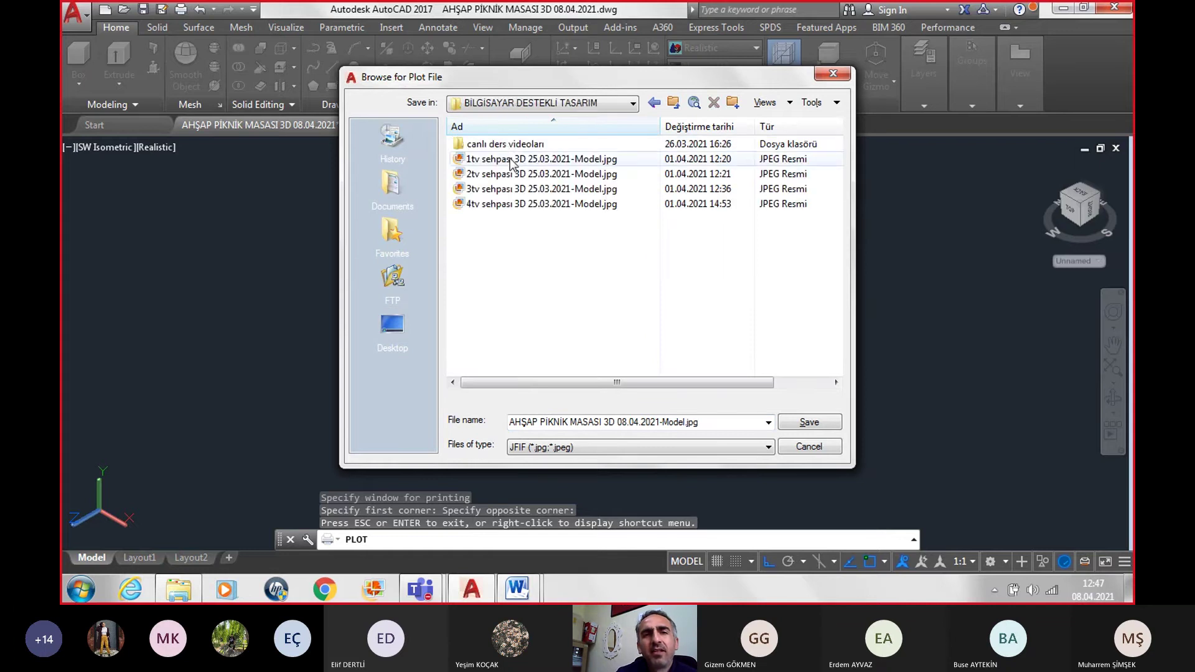
{"action": "double_click", "coordinate": [525, 422]}
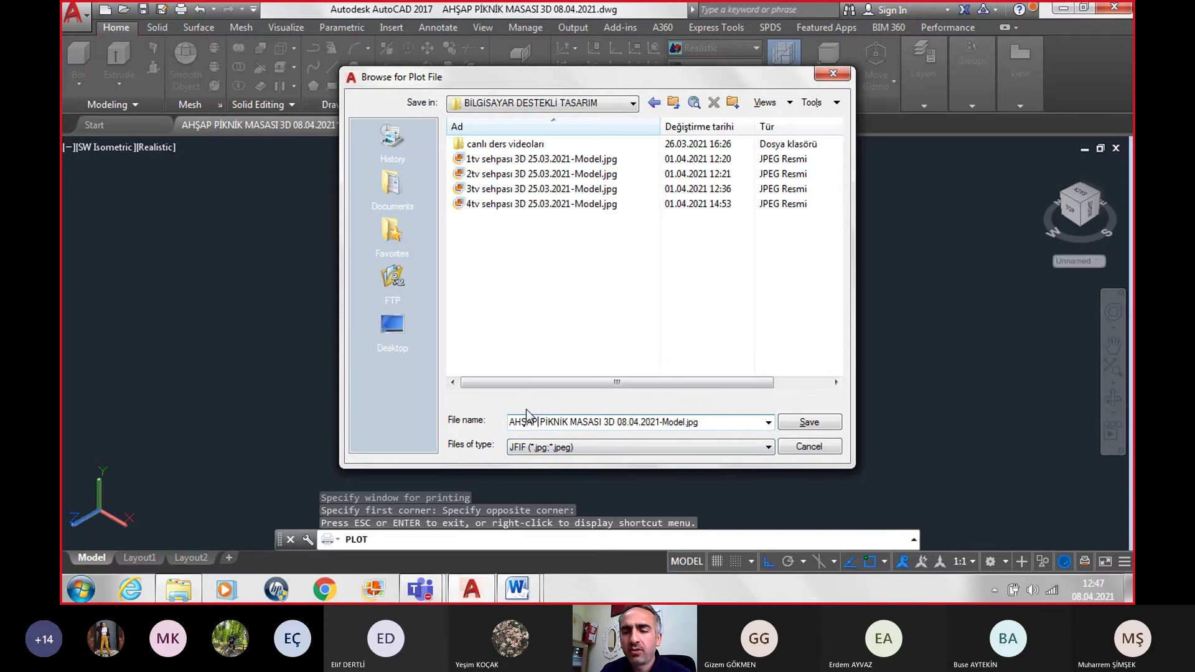
{"action": "key", "text": "Home"}
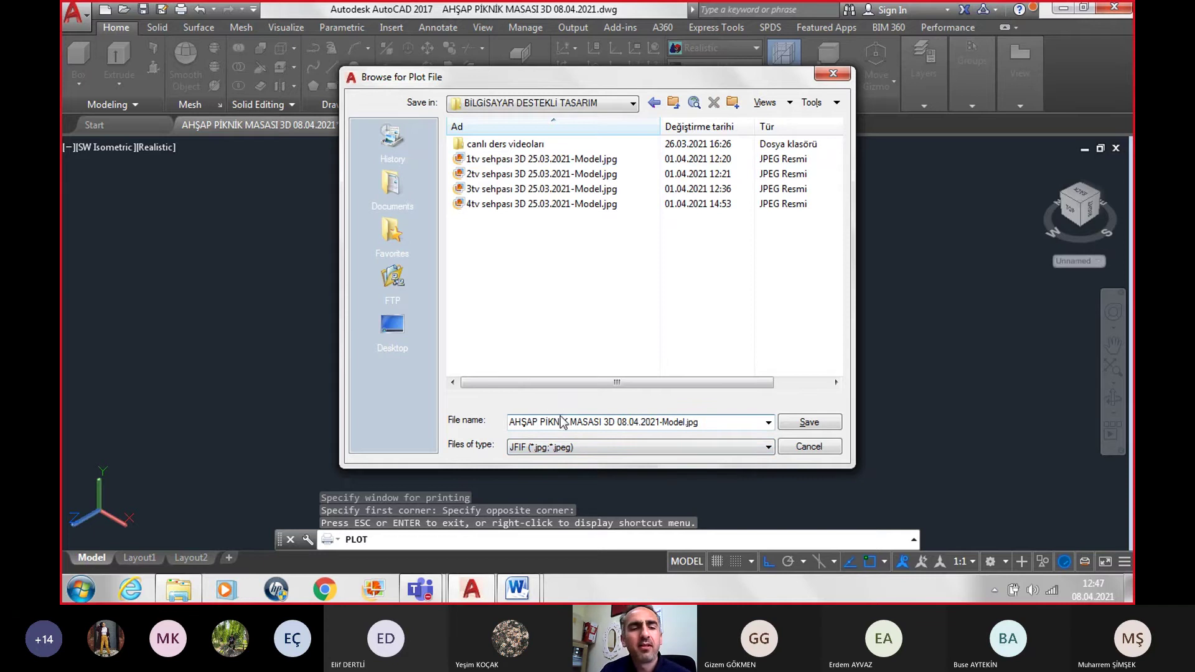
{"action": "type", "text": "1"}
{"action": "left_click", "coordinate": [797, 424]}
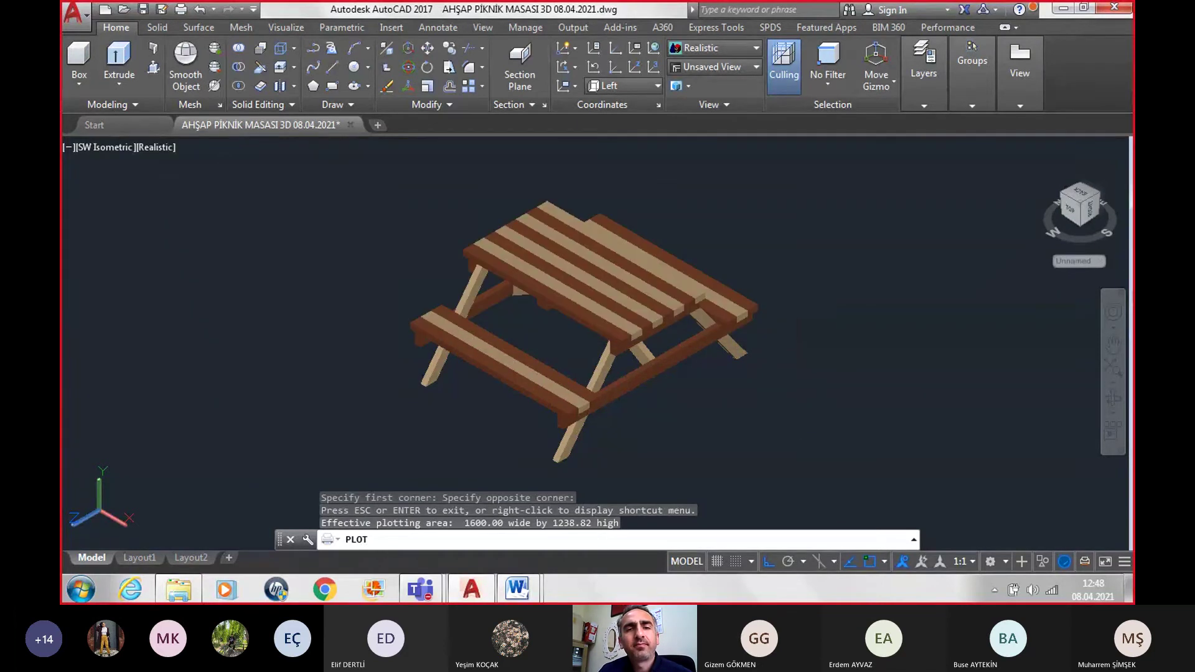
Step: Copy the new 1AHŞAP PİKNİK MASASI JPG file from the course folder in Explorer
{"action": "left_click", "coordinate": [185, 598]}
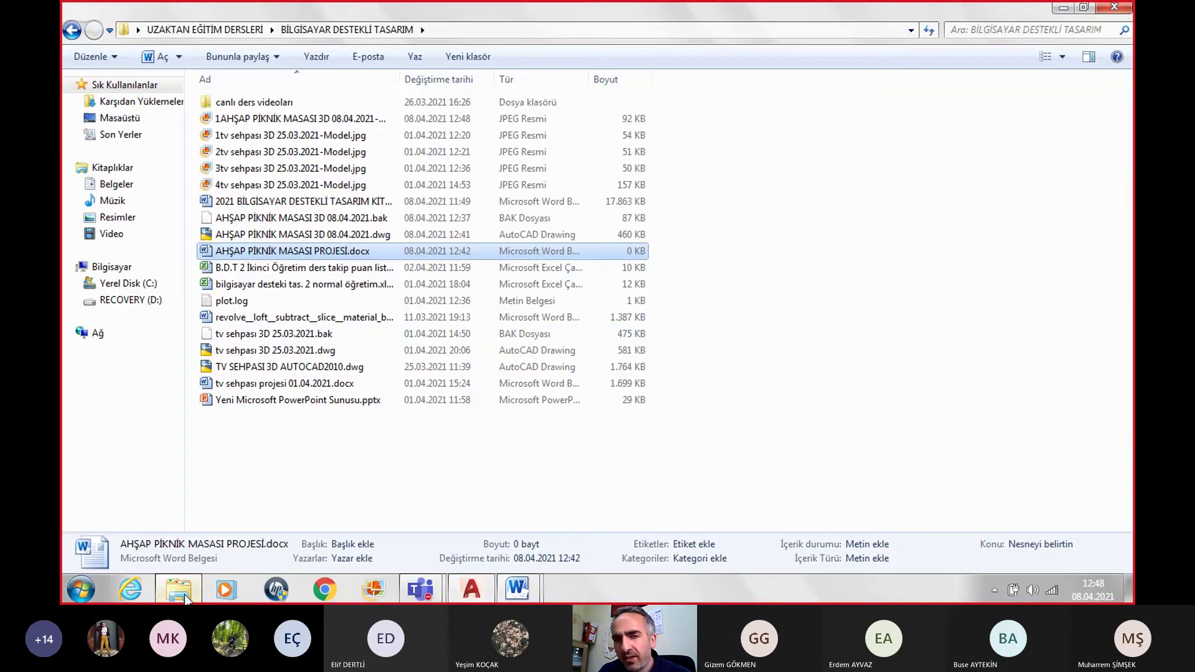
{"action": "left_click", "coordinate": [234, 122]}
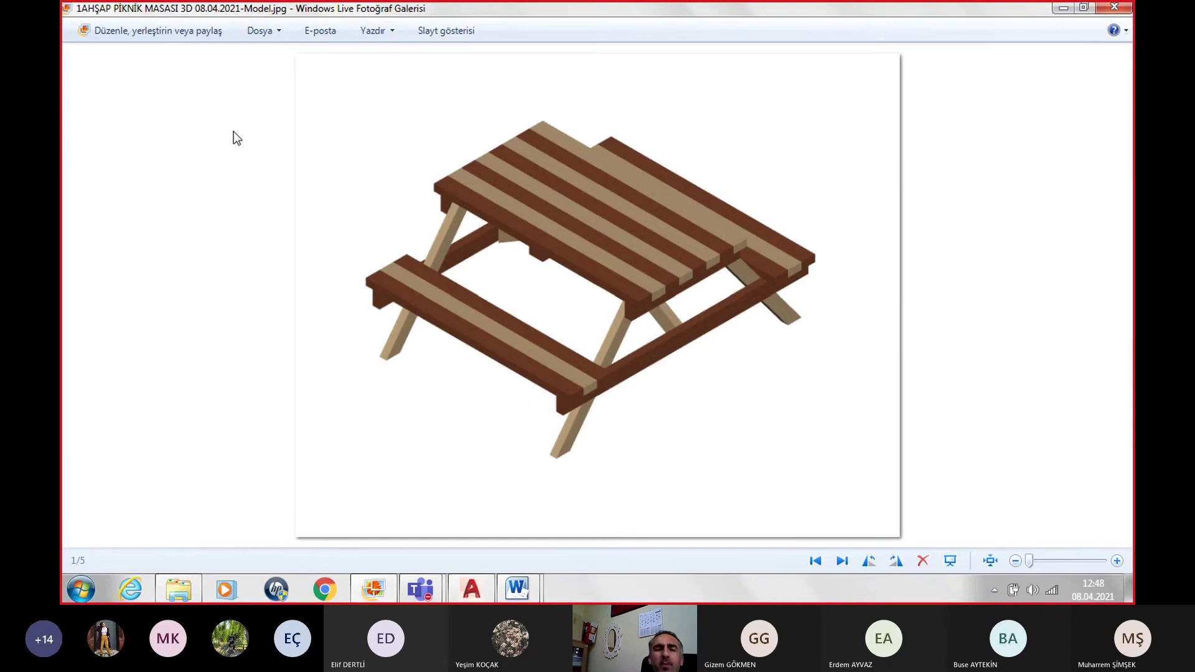
{"action": "left_click", "coordinate": [1114, 8]}
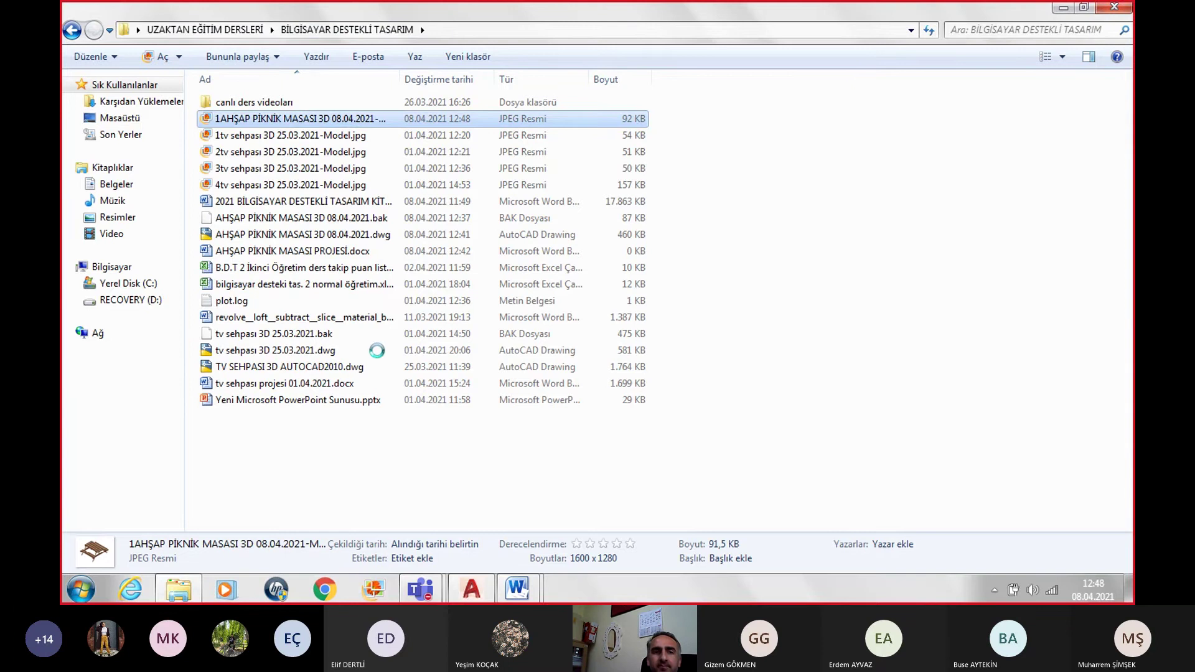
{"action": "key", "text": "Menu"}
{"action": "left_click", "coordinate": [387, 409]}
{"action": "mouse_move", "coordinate": [517, 589]}
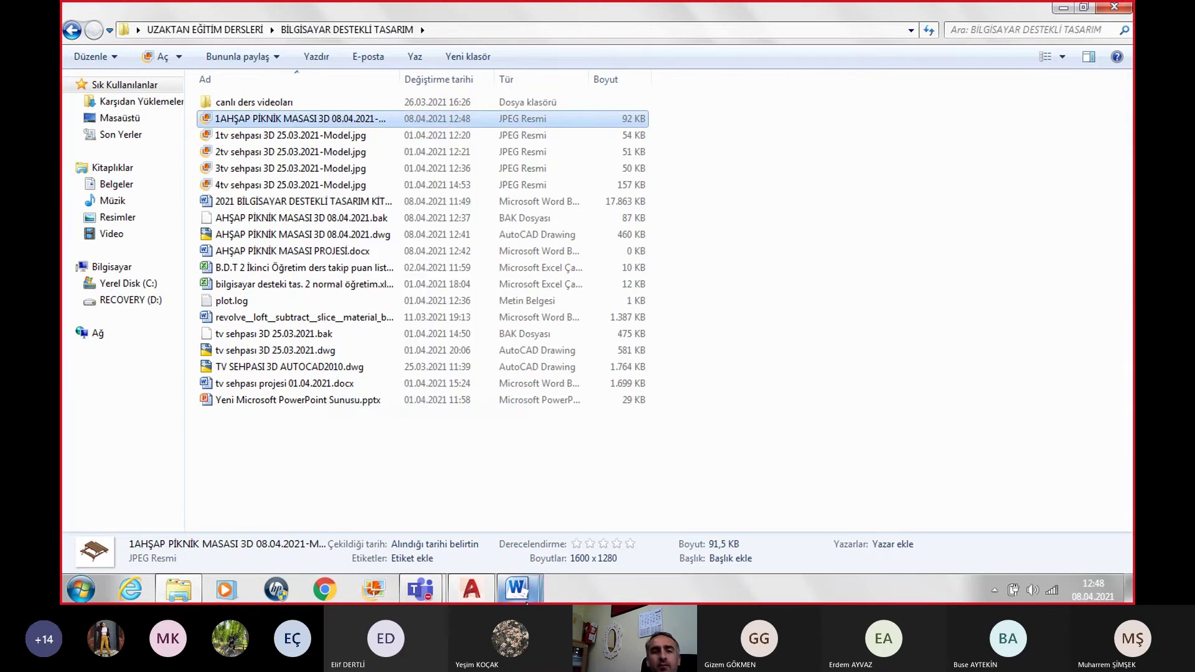
Step: Paste the picnic table image below the Word table and shrink it by its corner
{"action": "left_click", "coordinate": [566, 525]}
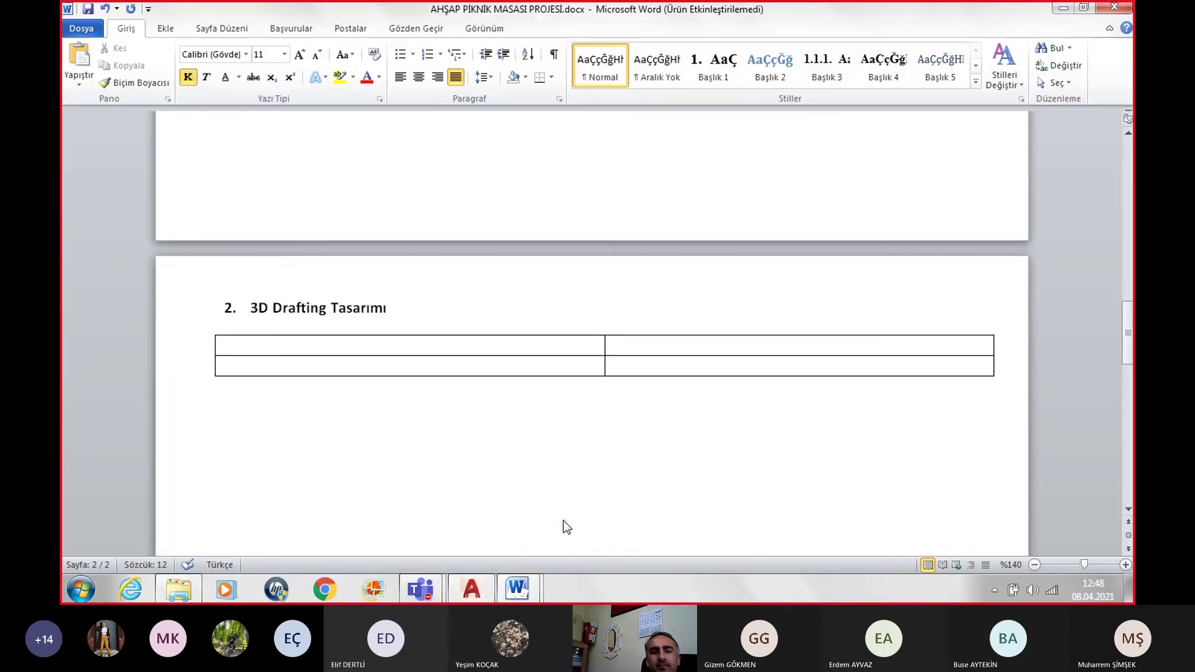
{"action": "double_click", "coordinate": [225, 425]}
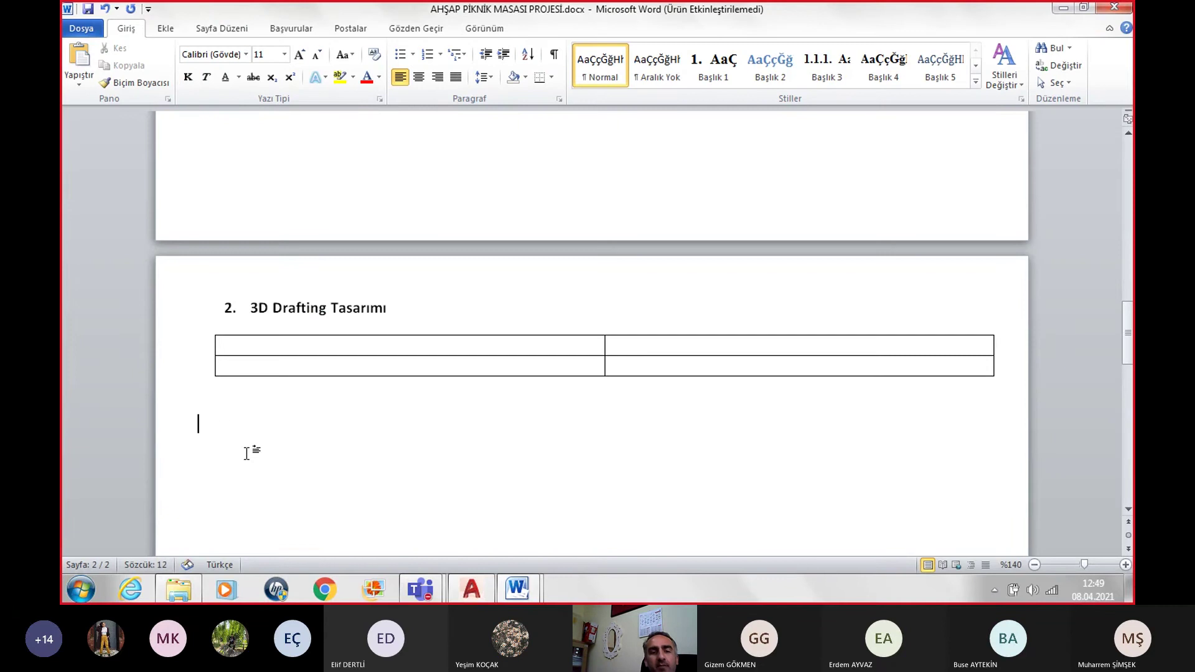
{"action": "key", "text": "ctrl+v"}
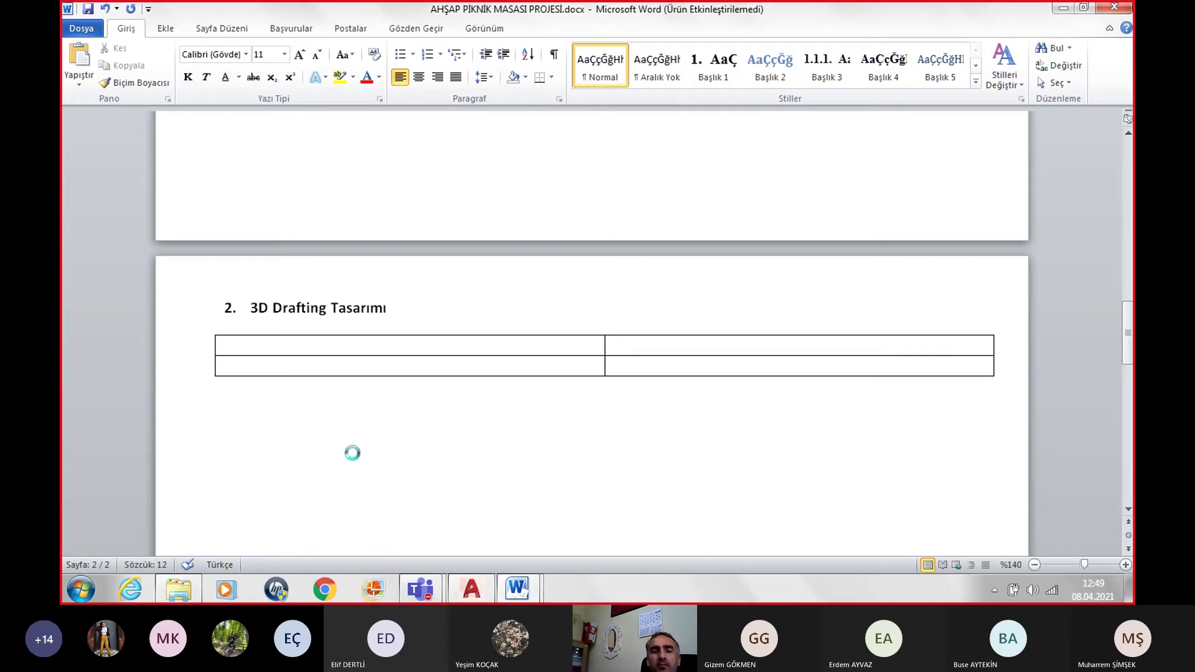
{"action": "left_click", "coordinate": [611, 338]}
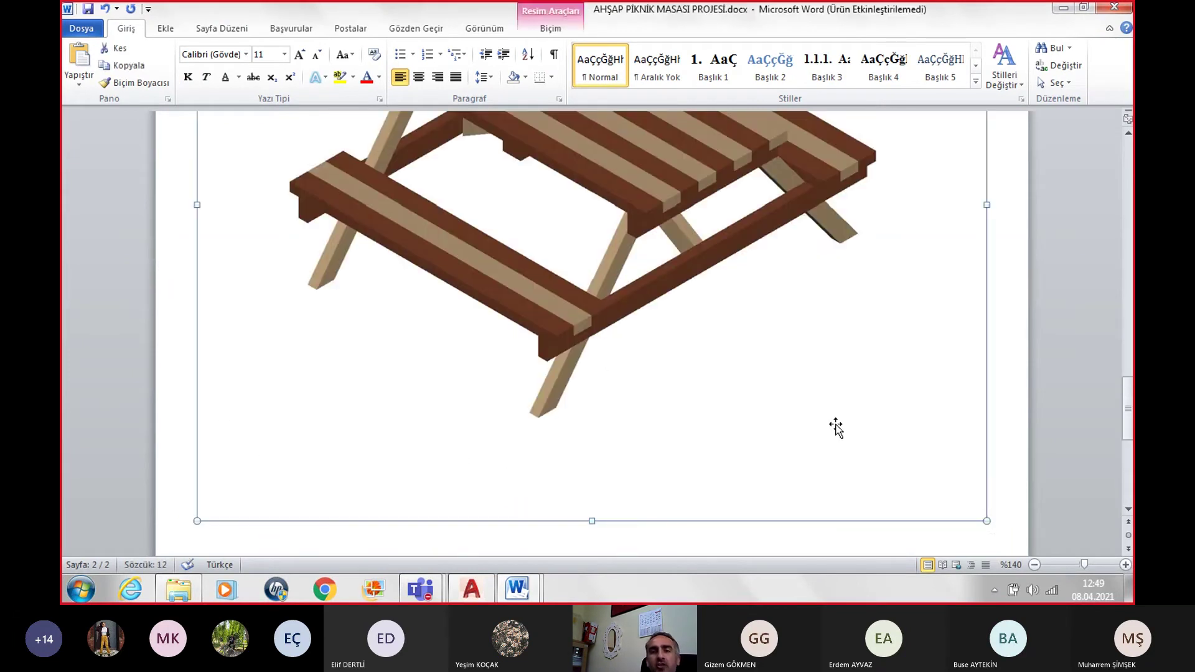
{"action": "left_click_drag", "start_coordinate": [987, 521], "coordinate": [502, 134]}
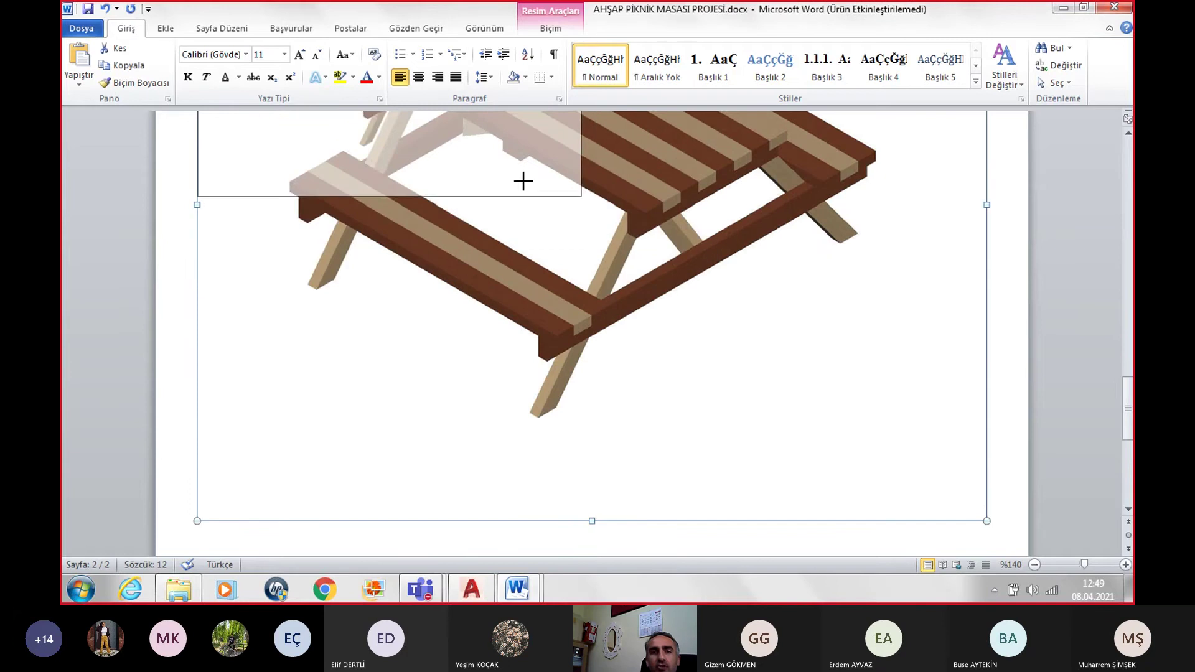
{"action": "scroll", "coordinate": [547, 231], "scroll_direction": "up", "scroll_amount": 6}
{"action": "scroll", "coordinate": [563, 241], "scroll_direction": "up", "scroll_amount": 3}
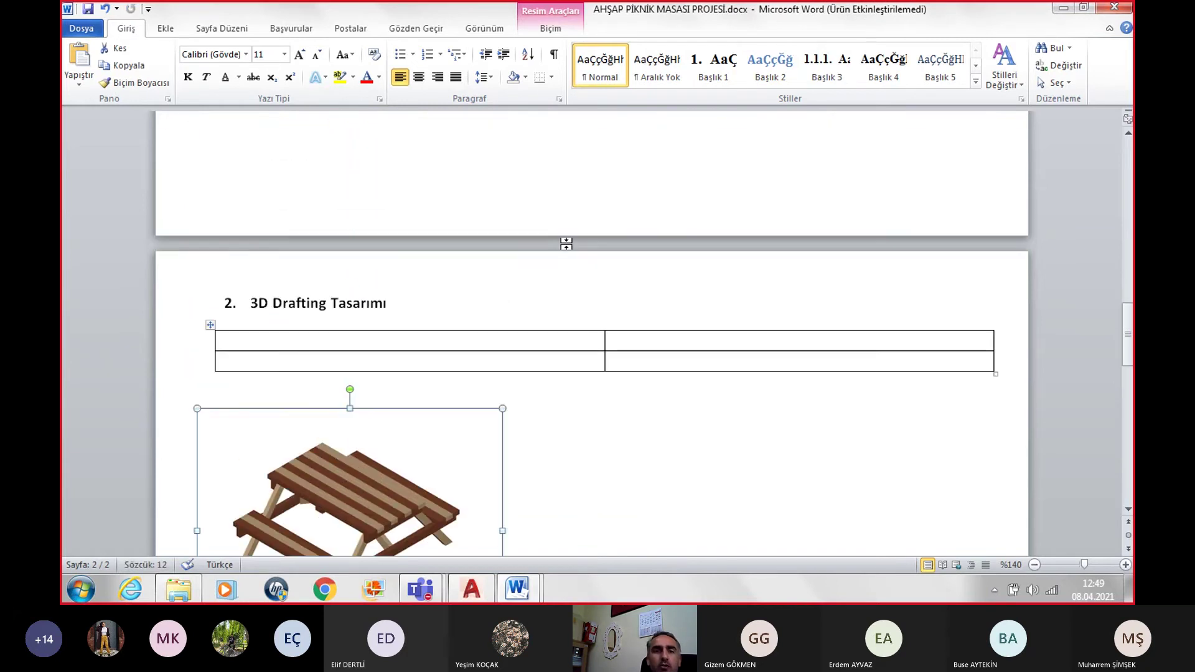
{"action": "scroll", "coordinate": [547, 274], "scroll_direction": "down", "scroll_amount": 2}
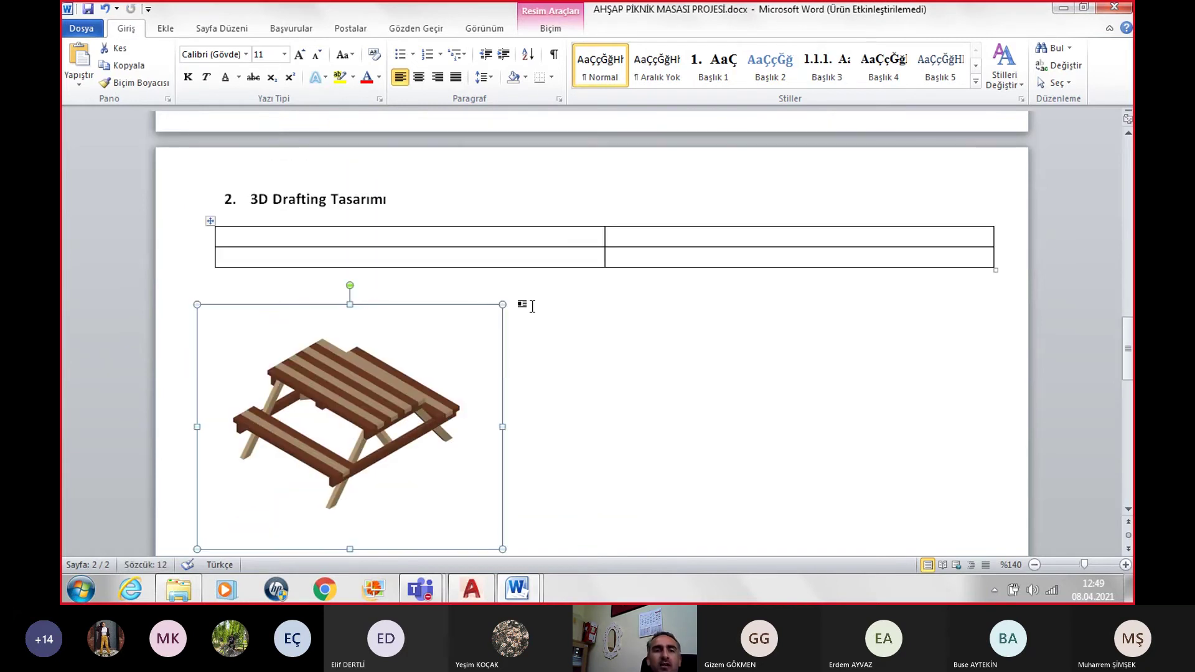
Step: Crop strips off the top, bottom, left and right of the picture
{"action": "double_click", "coordinate": [415, 405]}
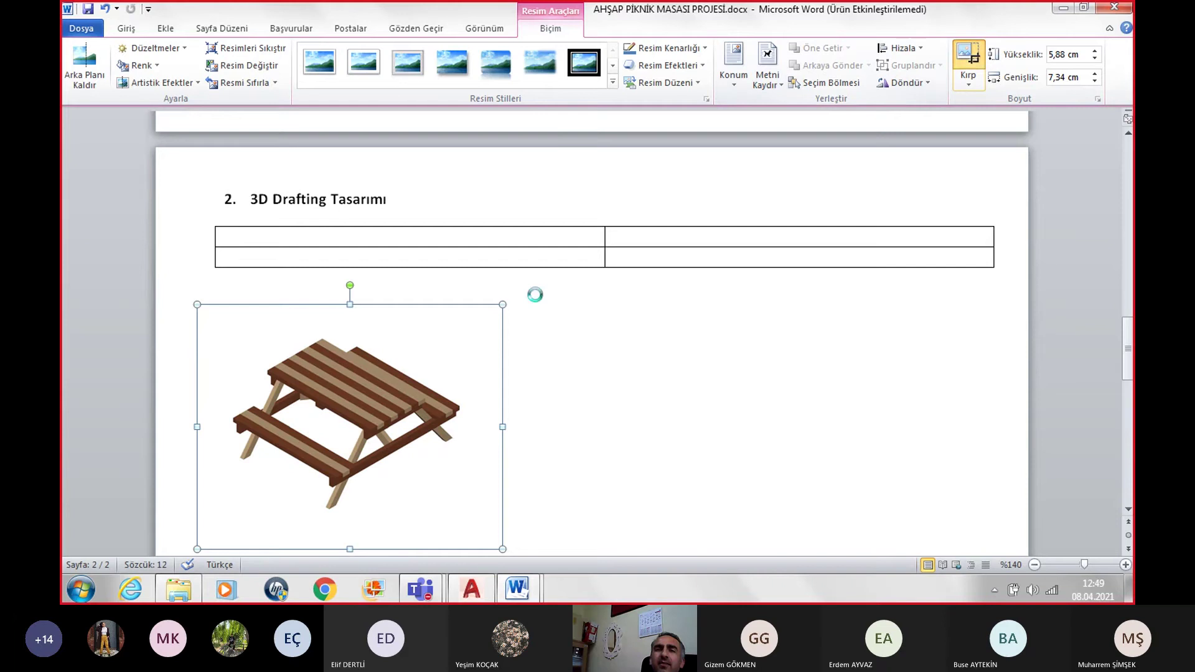
{"action": "left_click_drag", "start_coordinate": [350, 303], "coordinate": [349, 324]}
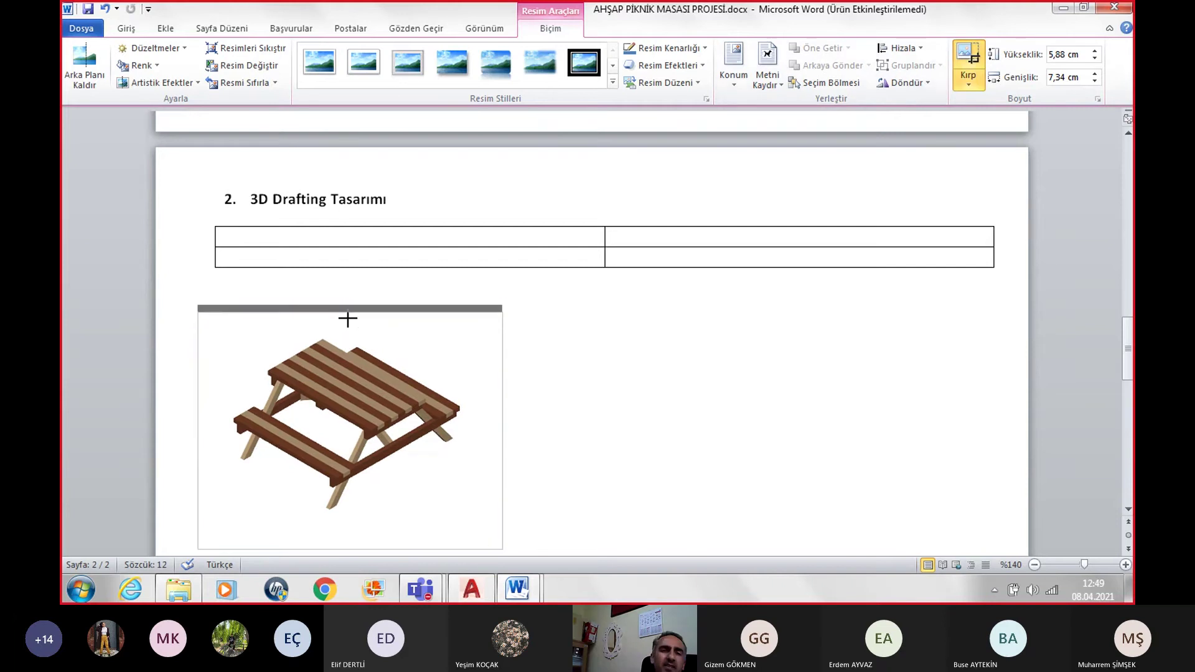
{"action": "scroll", "coordinate": [374, 373], "scroll_direction": "down", "scroll_amount": 2}
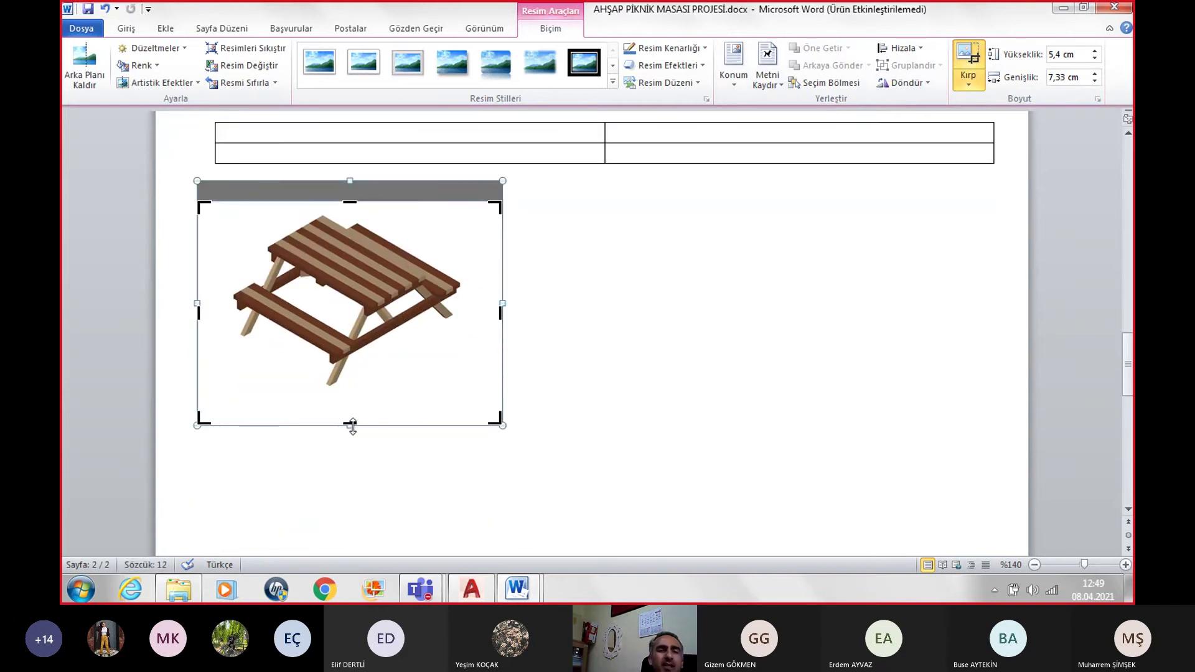
{"action": "left_click_drag", "start_coordinate": [352, 425], "coordinate": [354, 394]}
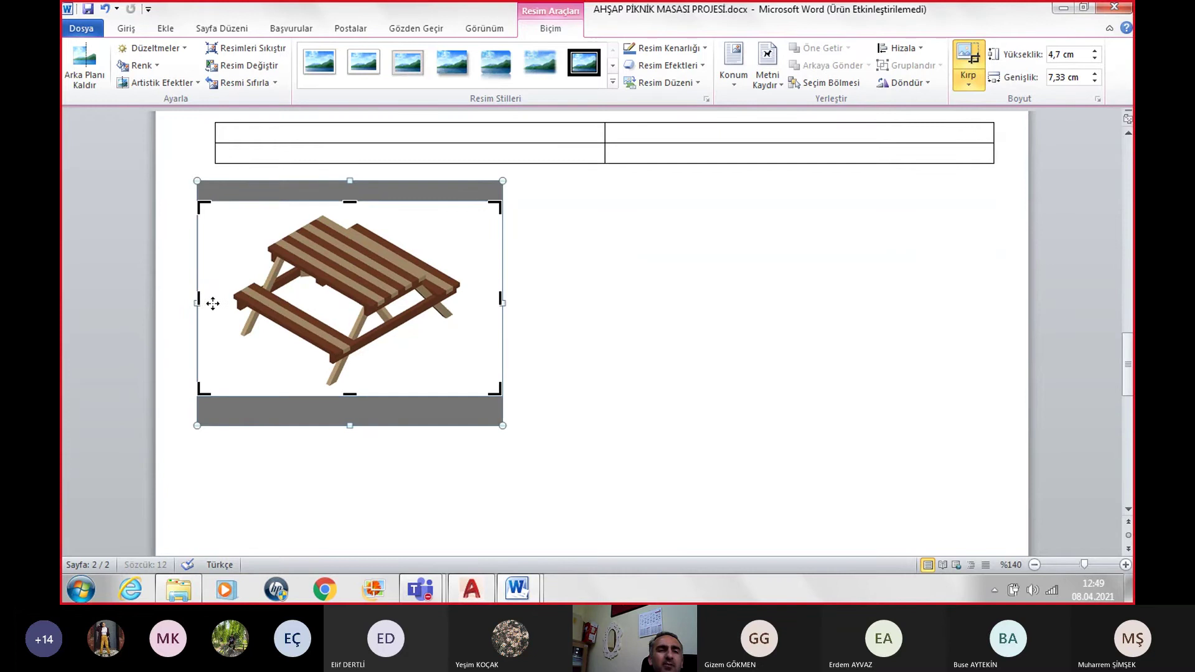
{"action": "left_click_drag", "start_coordinate": [198, 299], "coordinate": [224, 299]}
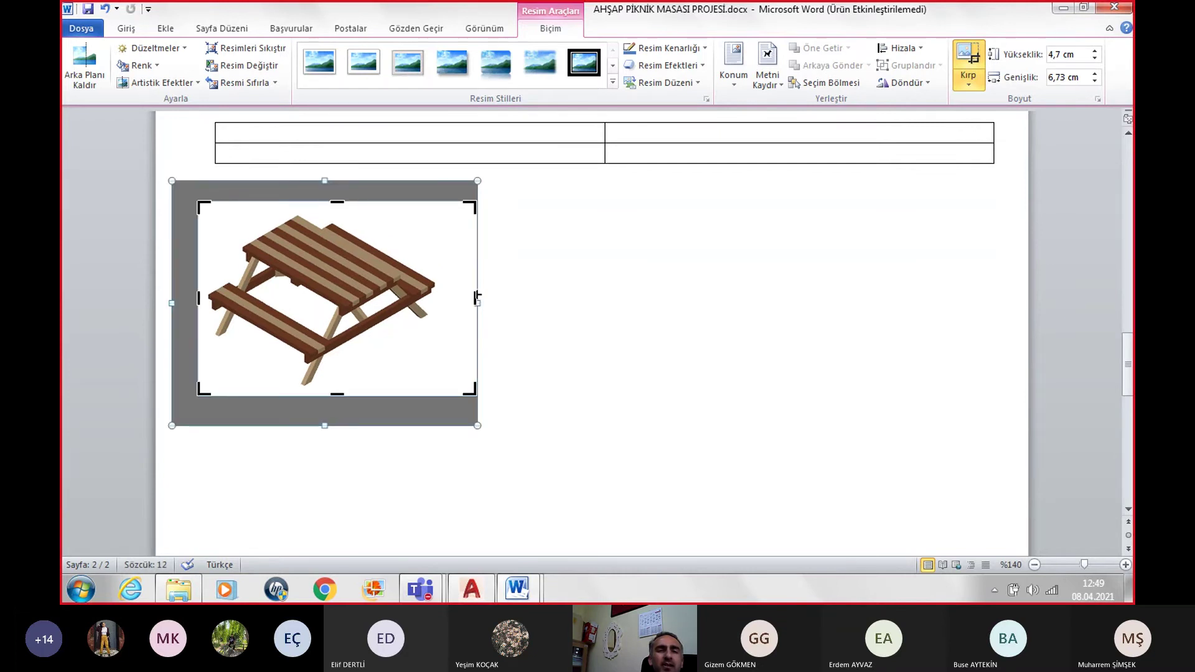
{"action": "left_click_drag", "start_coordinate": [477, 298], "coordinate": [448, 298]}
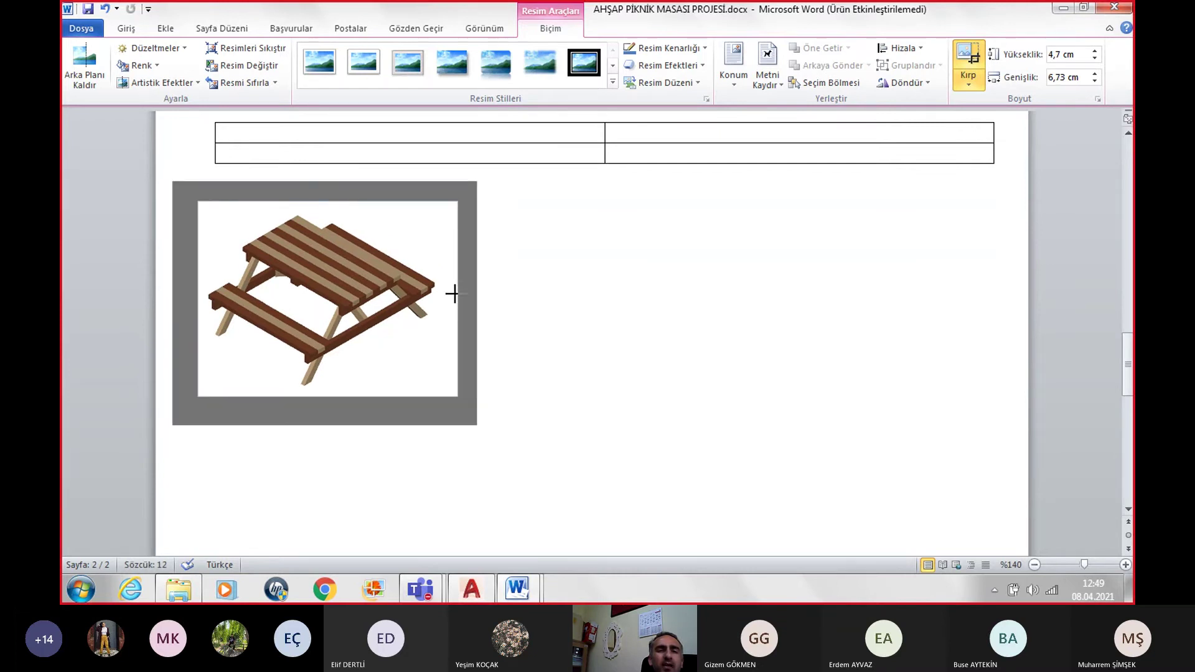
{"action": "left_click", "coordinate": [558, 339]}
{"action": "left_click", "coordinate": [364, 314]}
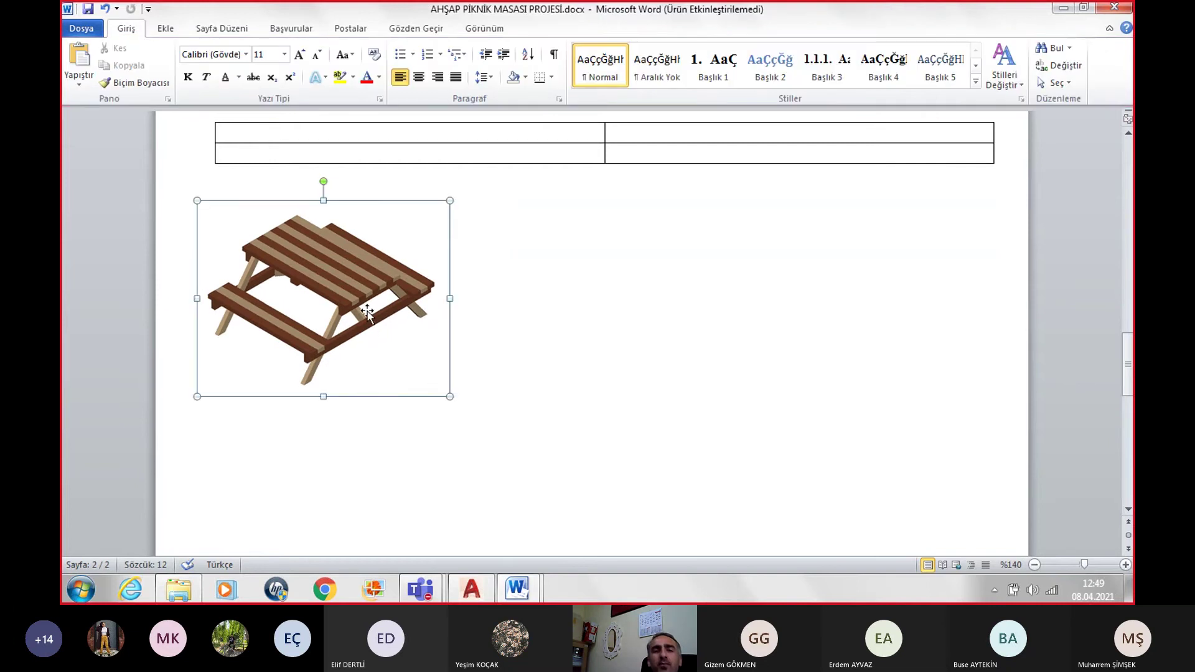
Step: Move the cropped picture into the table's first cell, then return to AutoCAD
{"action": "scroll", "coordinate": [389, 377], "scroll_direction": "up", "scroll_amount": 2}
{"action": "left_click_drag", "start_coordinate": [386, 380], "coordinate": [367, 239]}
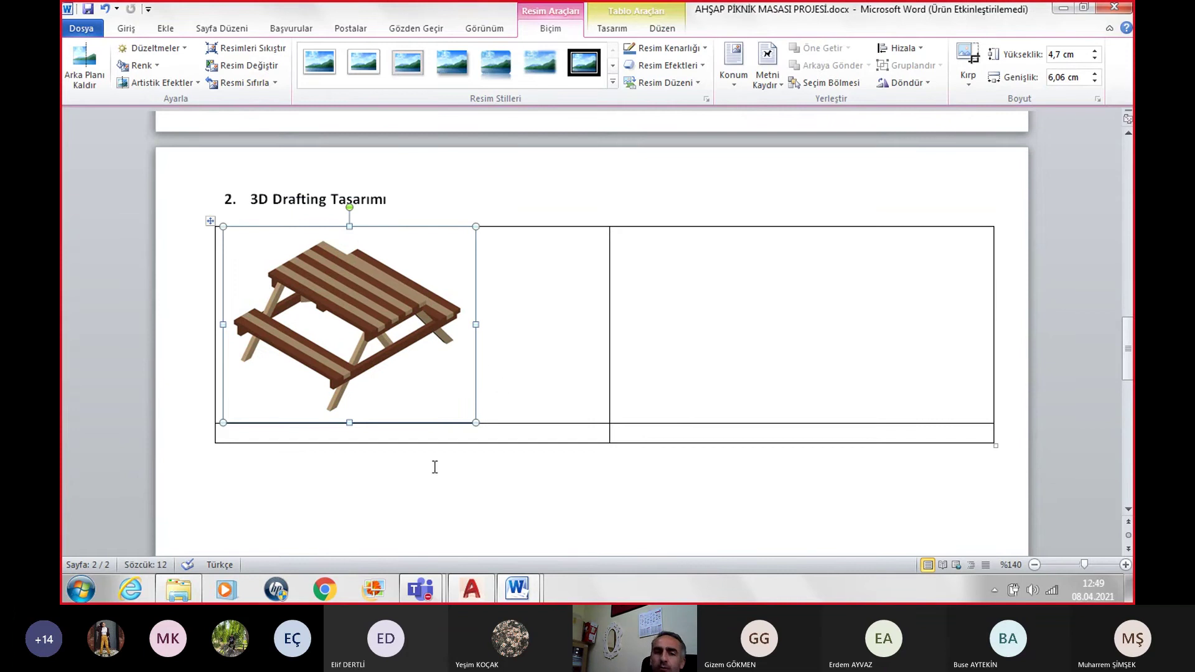
{"action": "scroll", "coordinate": [371, 492], "scroll_direction": "down", "scroll_amount": 2}
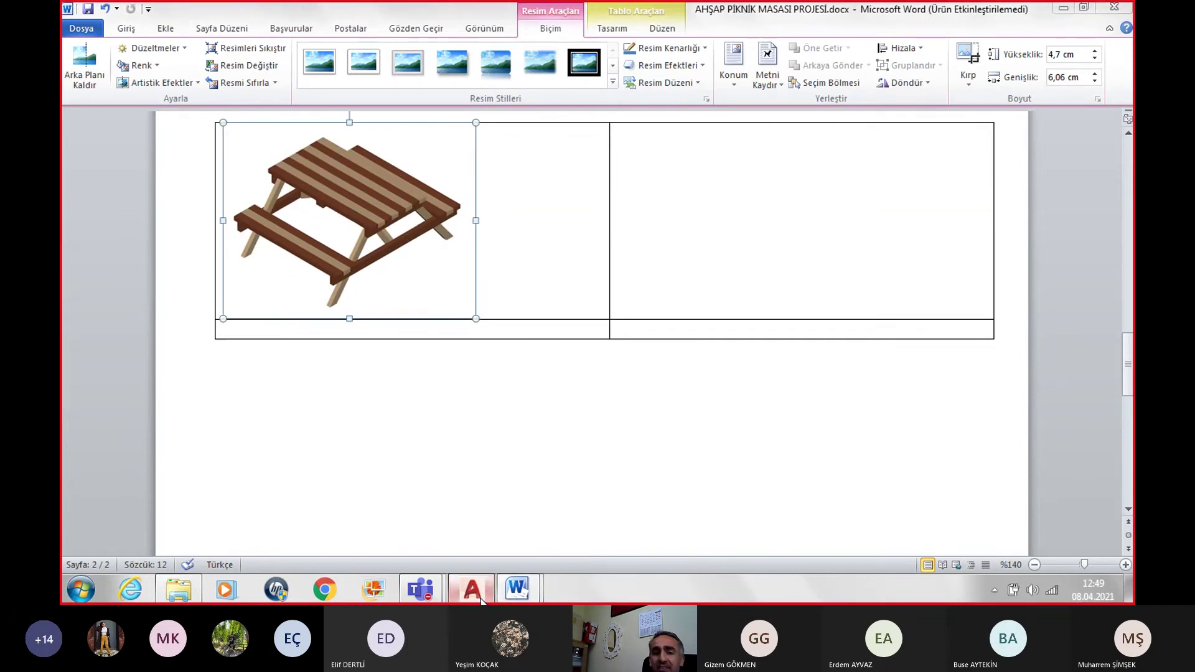
{"action": "left_click", "coordinate": [480, 593]}
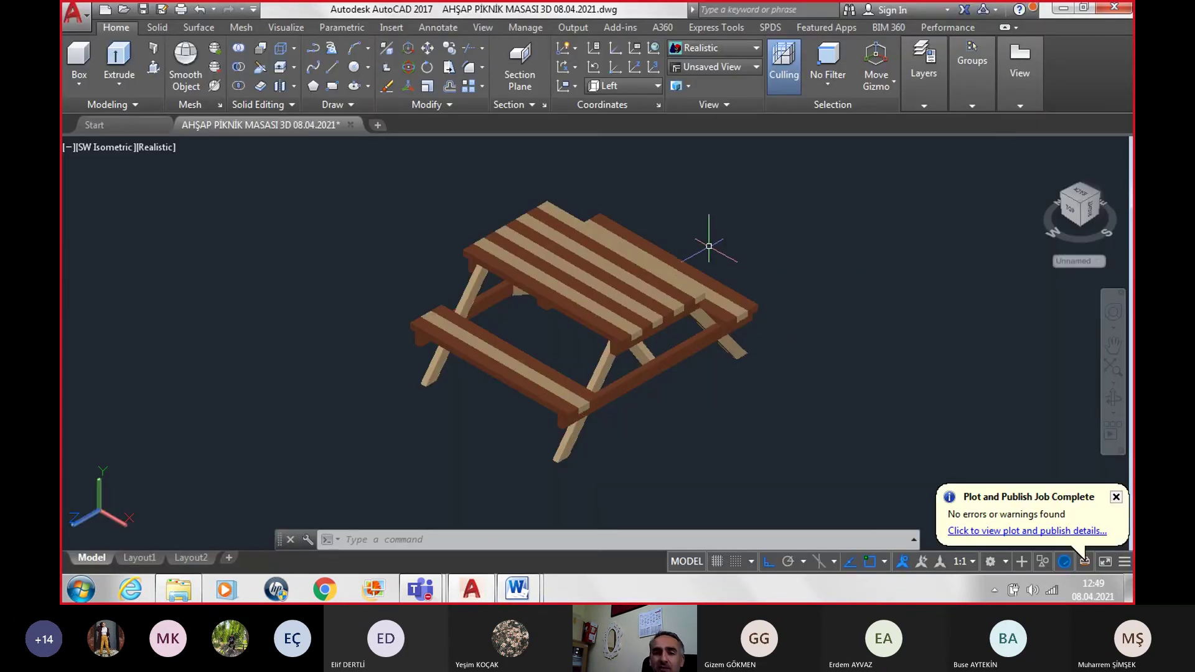
{"action": "scroll", "coordinate": [741, 223], "scroll_direction": "up", "scroll_amount": 2}
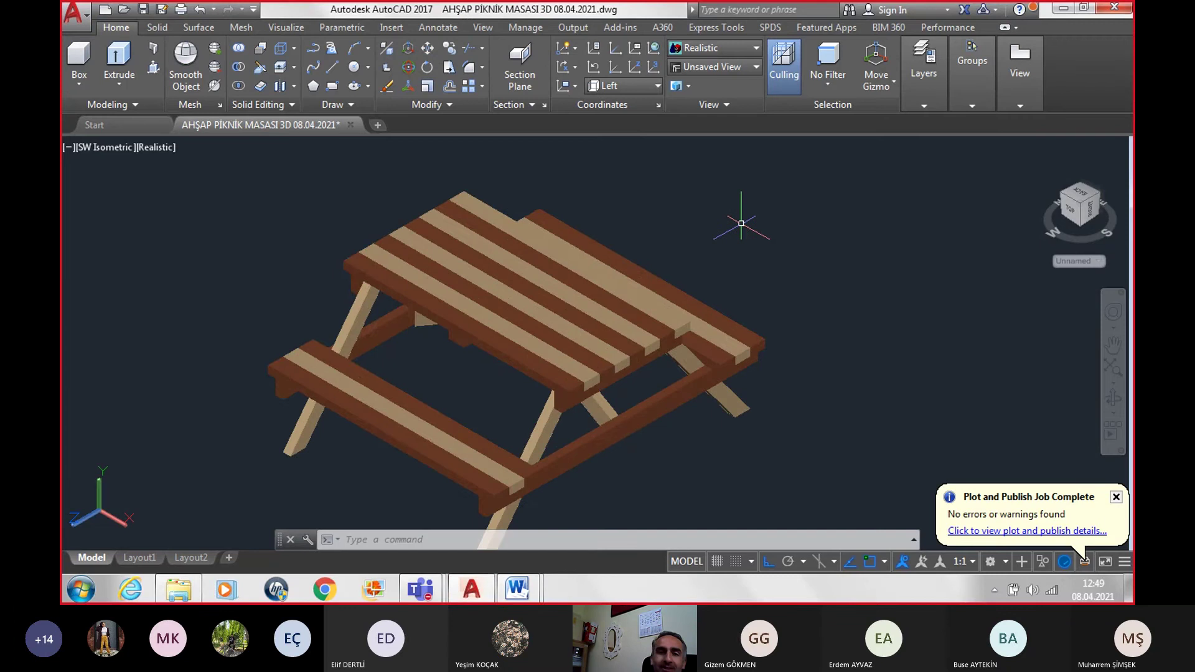
{"action": "left_click", "coordinate": [409, 290]}
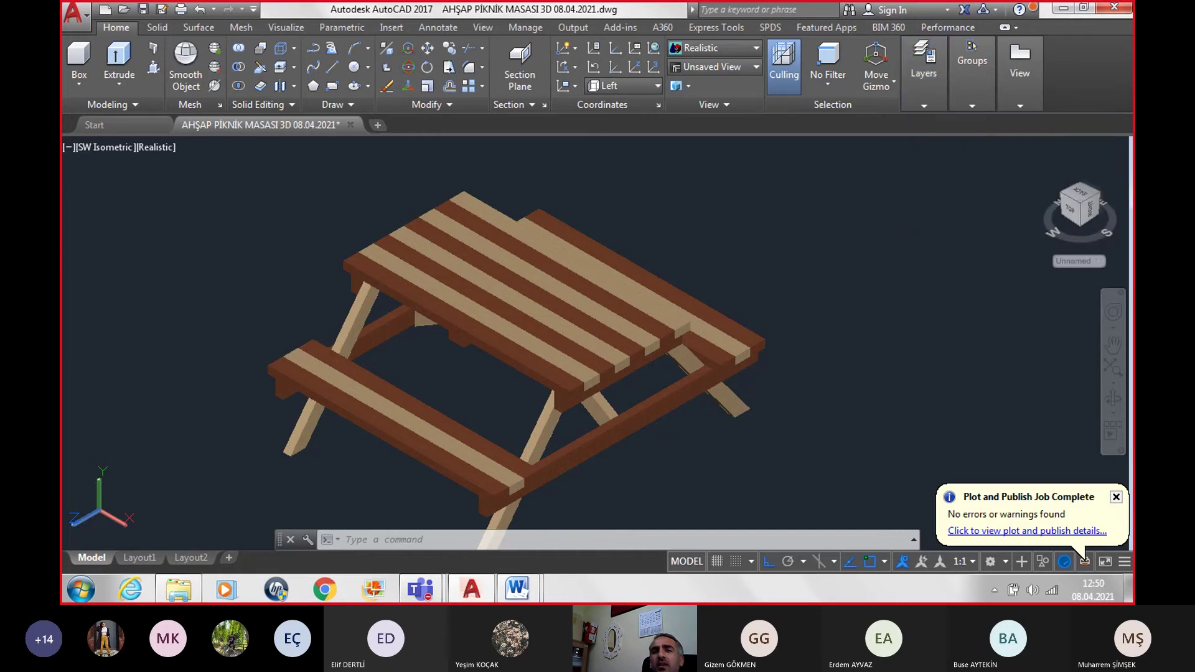
{"action": "mouse_move", "coordinate": [924, 74]}
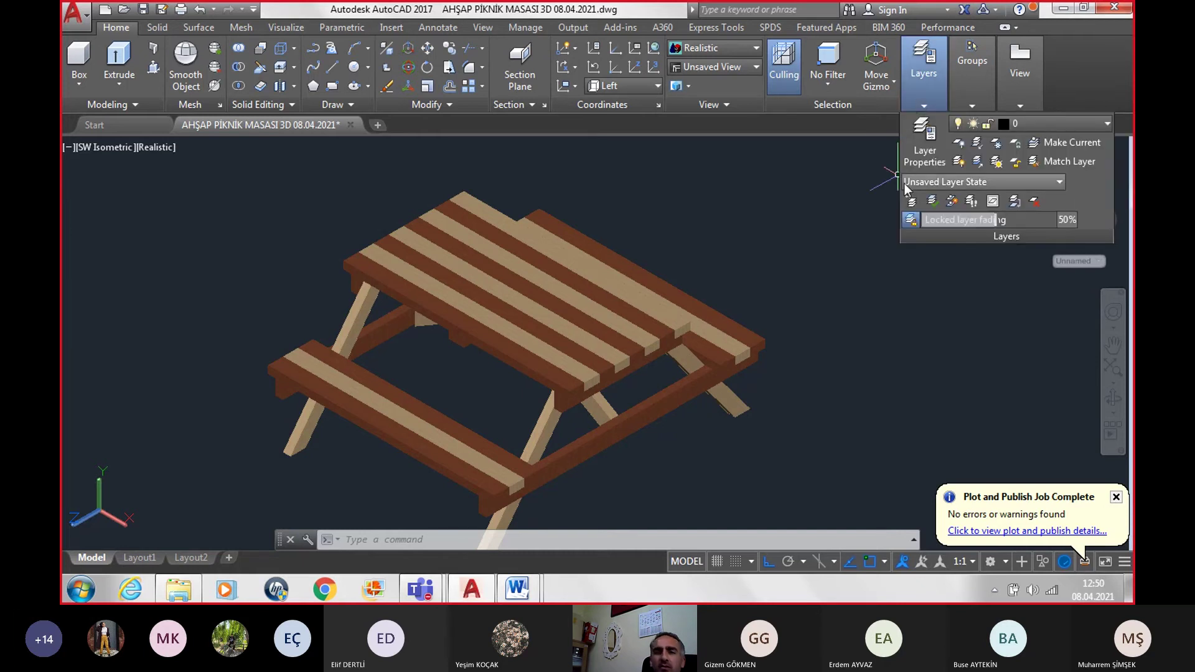
{"action": "key", "text": "Escape"}
{"action": "key", "text": "Escape"}
{"action": "left_click", "coordinate": [859, 261]}
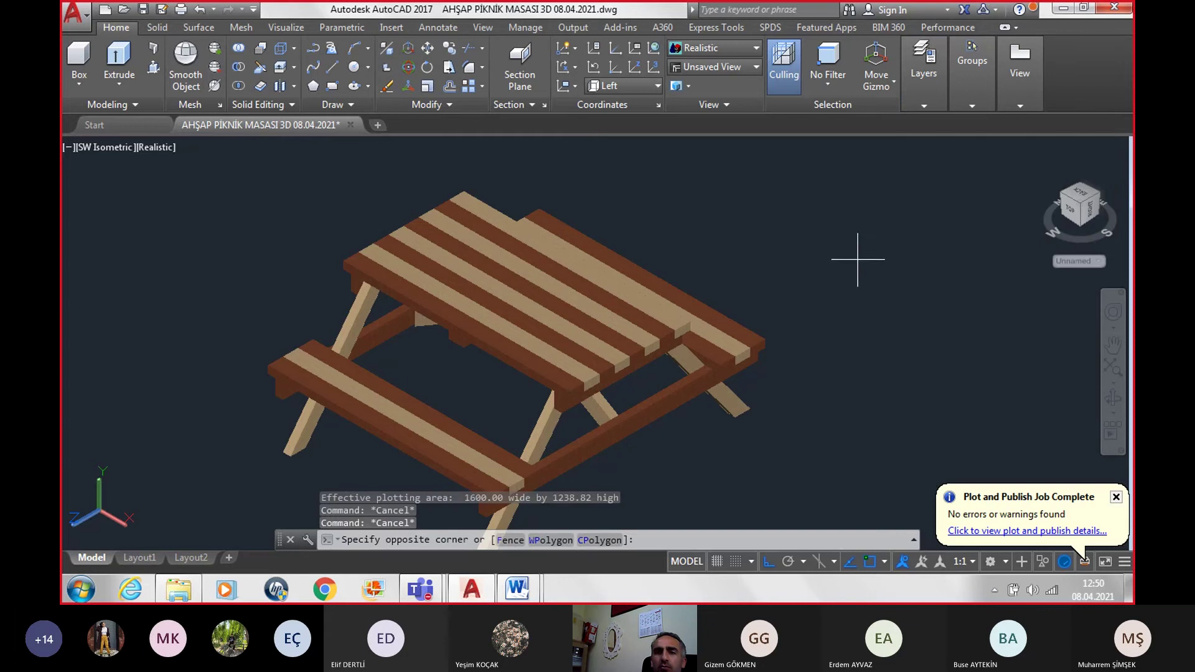
{"action": "left_click", "coordinate": [887, 312]}
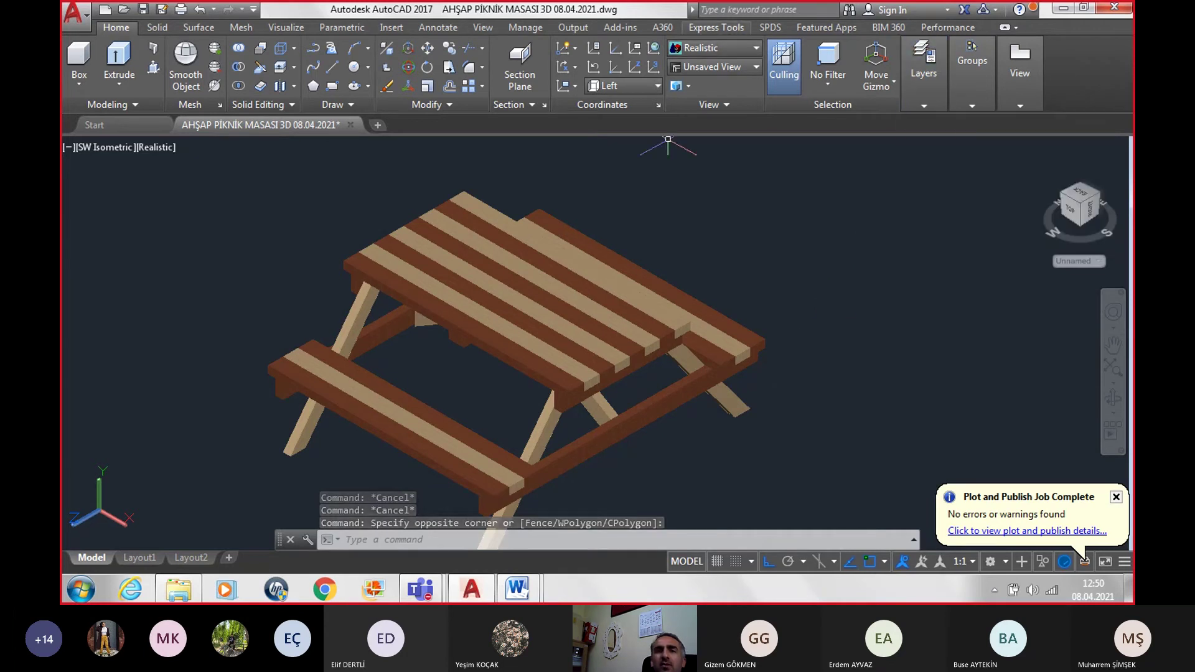
Step: Create a new layer named 'masaüstü tabla kalasları' in the Layer Properties Manager
{"action": "left_click", "coordinate": [716, 48]}
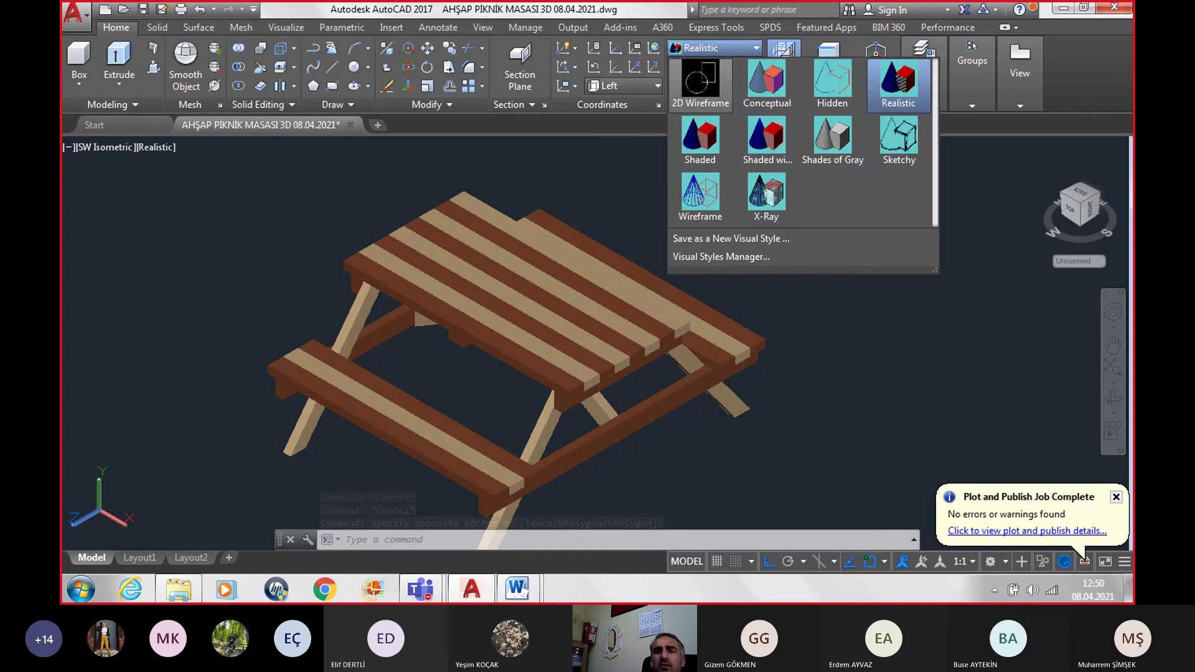
{"action": "key", "text": "Escape"}
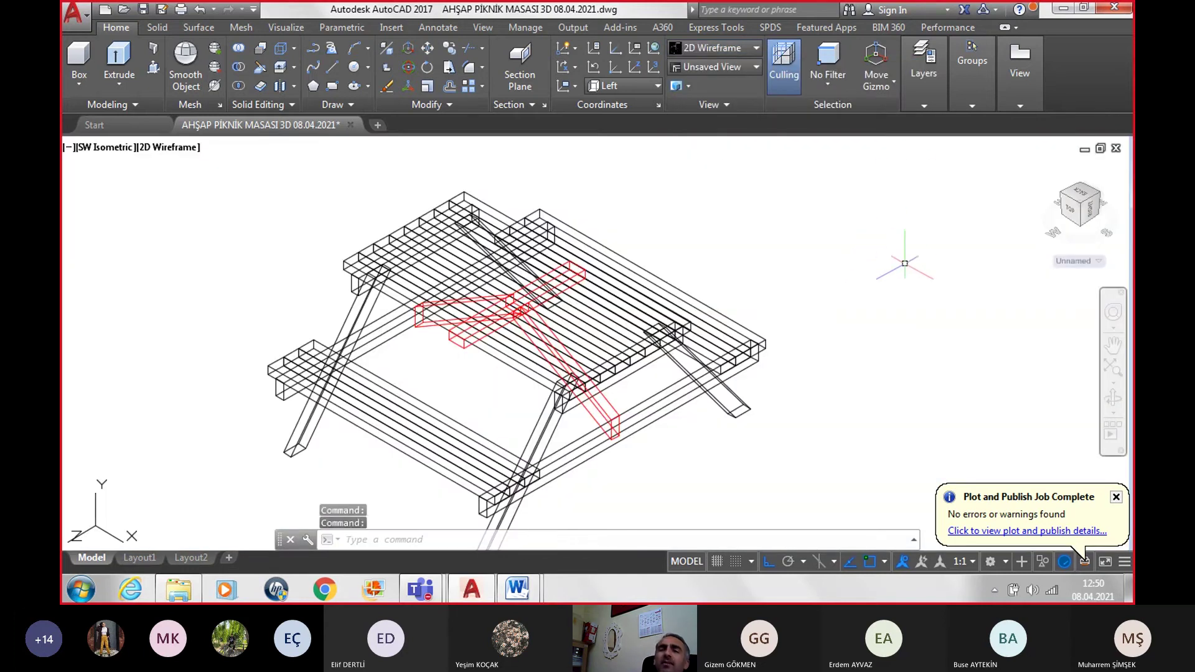
{"action": "left_click", "coordinate": [924, 105]}
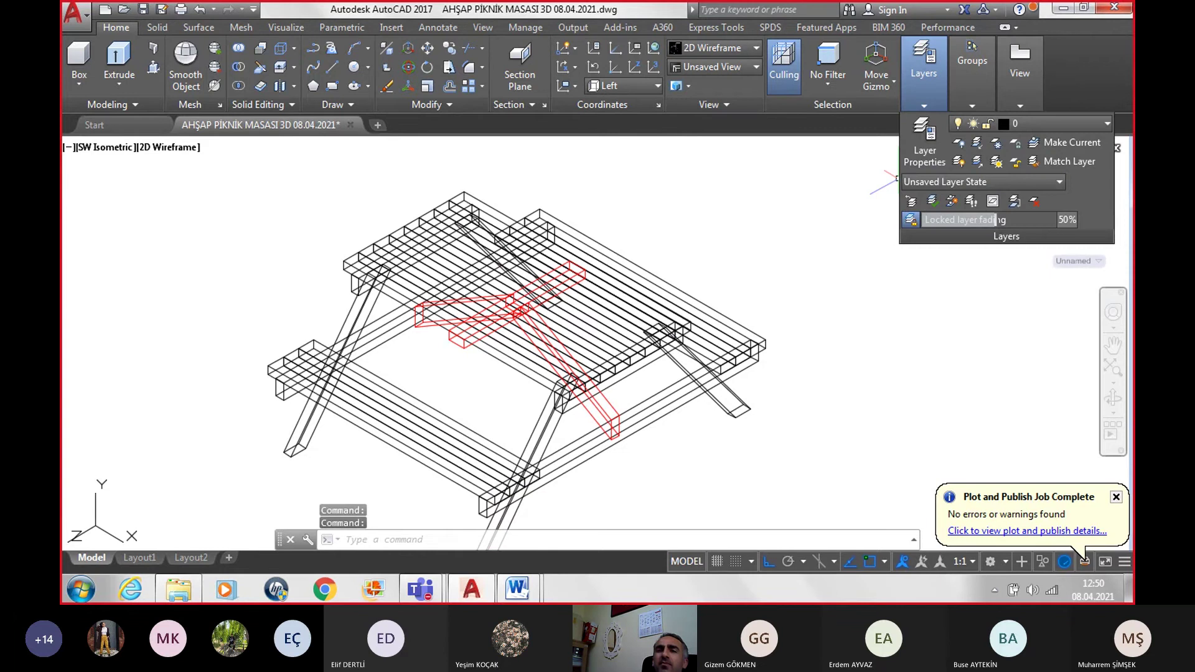
{"action": "left_click", "coordinate": [971, 104]}
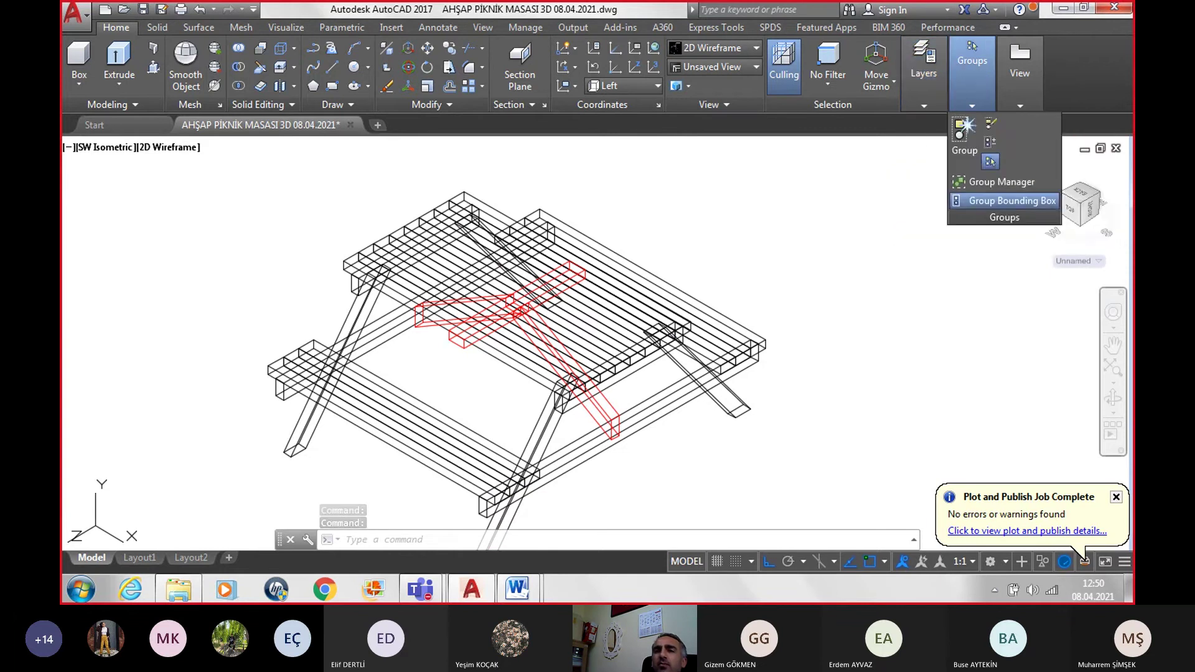
{"action": "left_click", "coordinate": [924, 105]}
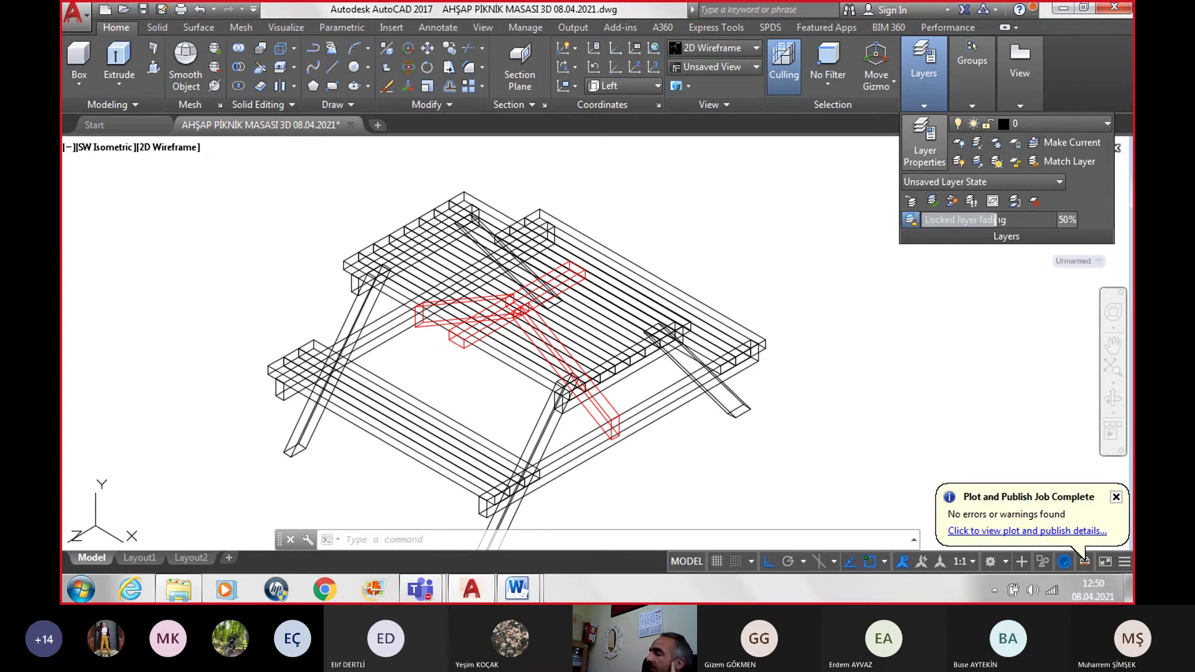
{"action": "left_click", "coordinate": [925, 144]}
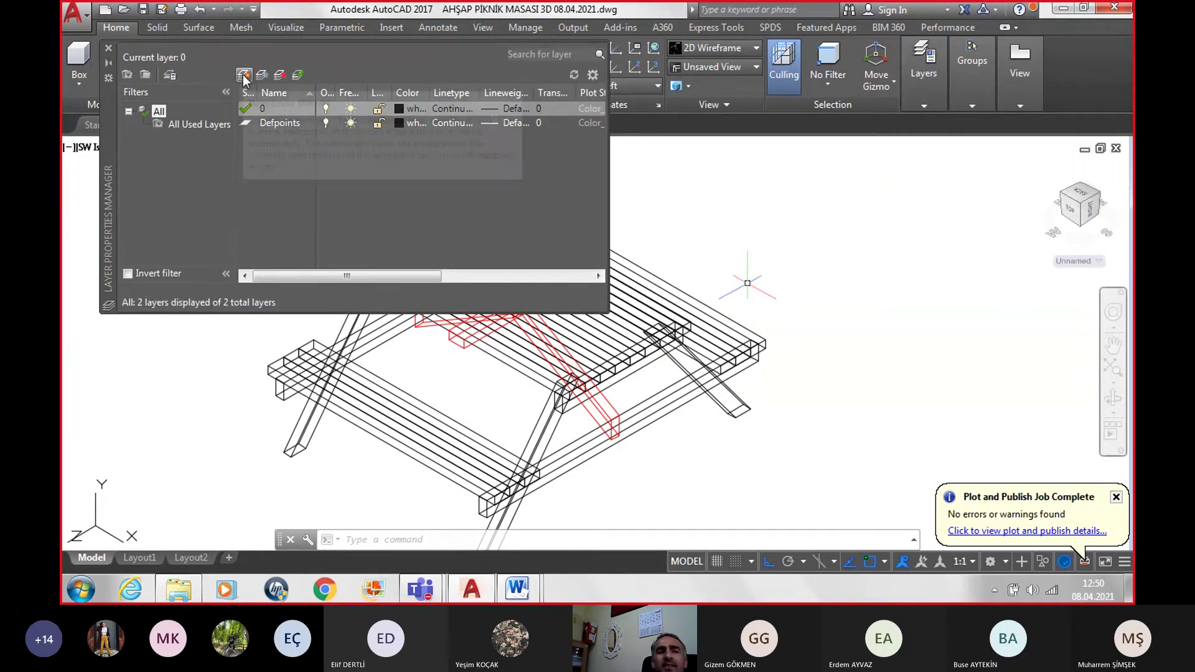
{"action": "left_click", "coordinate": [243, 76]}
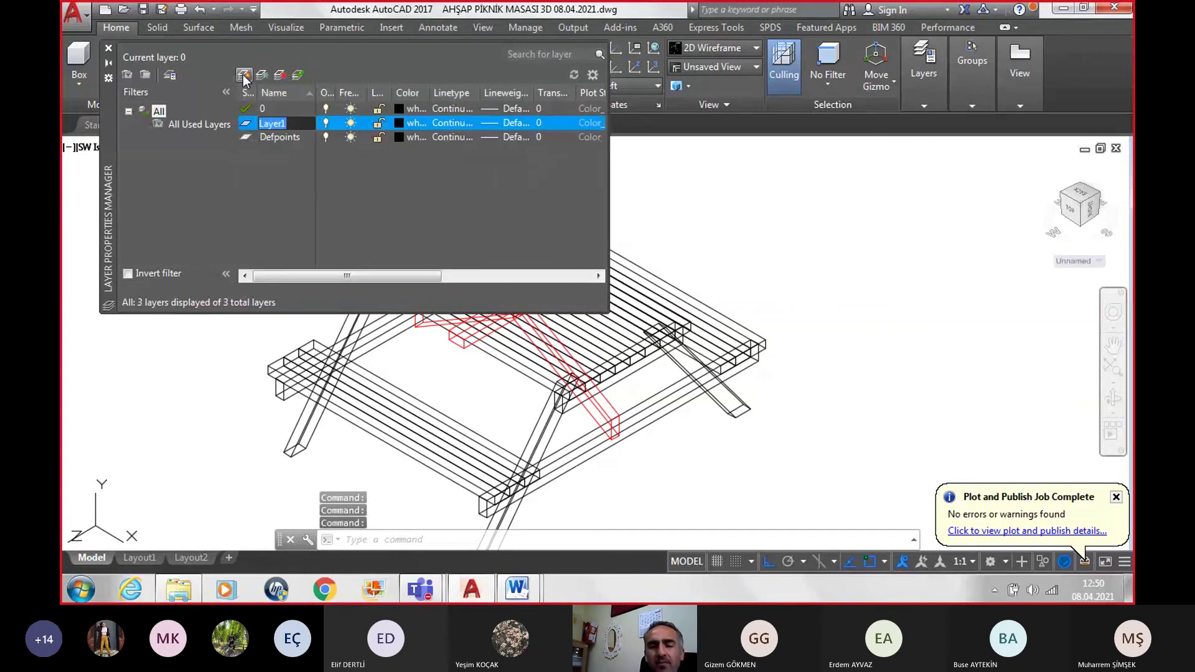
{"action": "type", "text": "ma"}
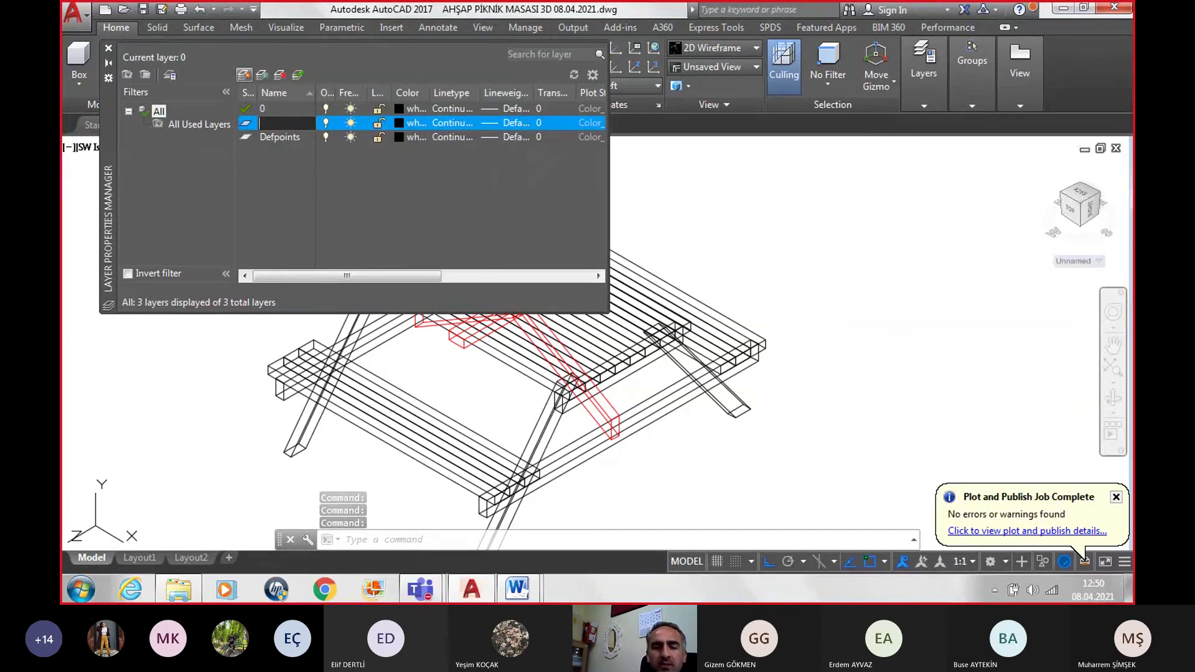
{"action": "type", "text": "saüst"}
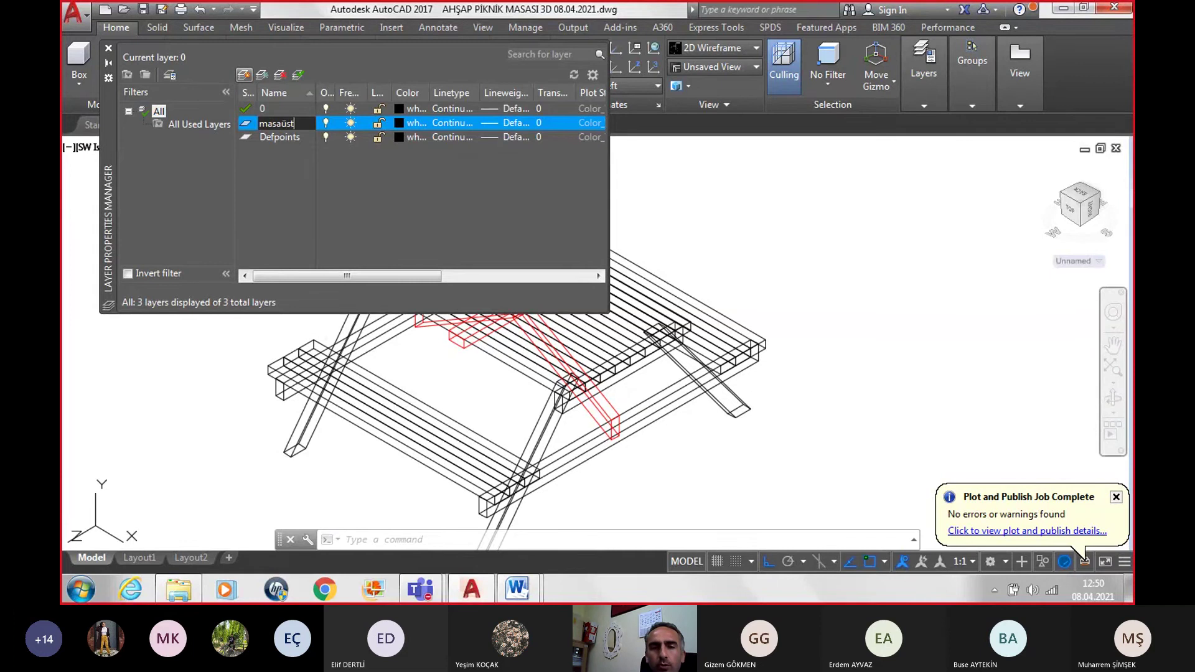
{"action": "type", "text": "s"}
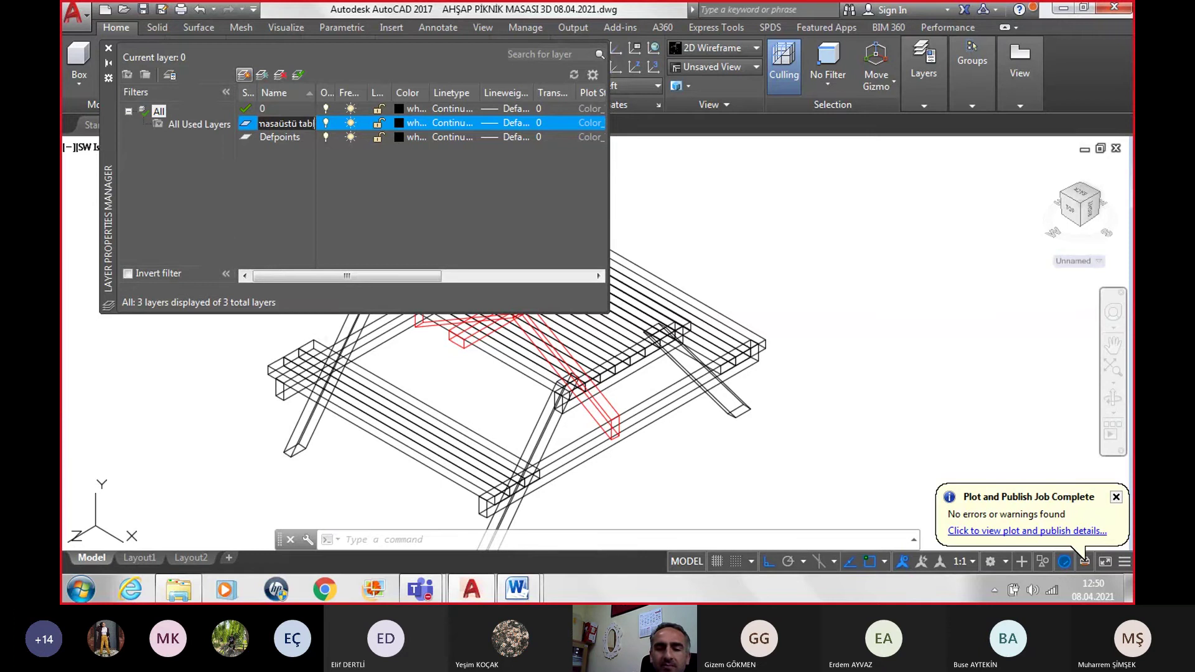
{"action": "type", "text": " kalaş"}
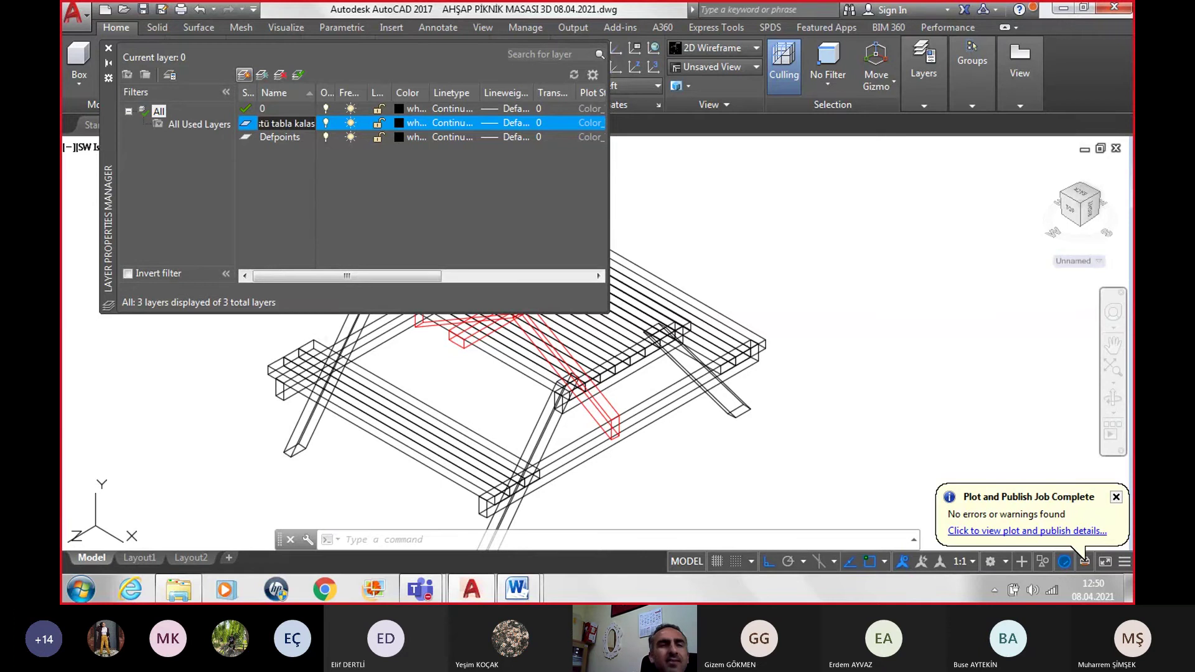
{"action": "type", "text": "lar"}
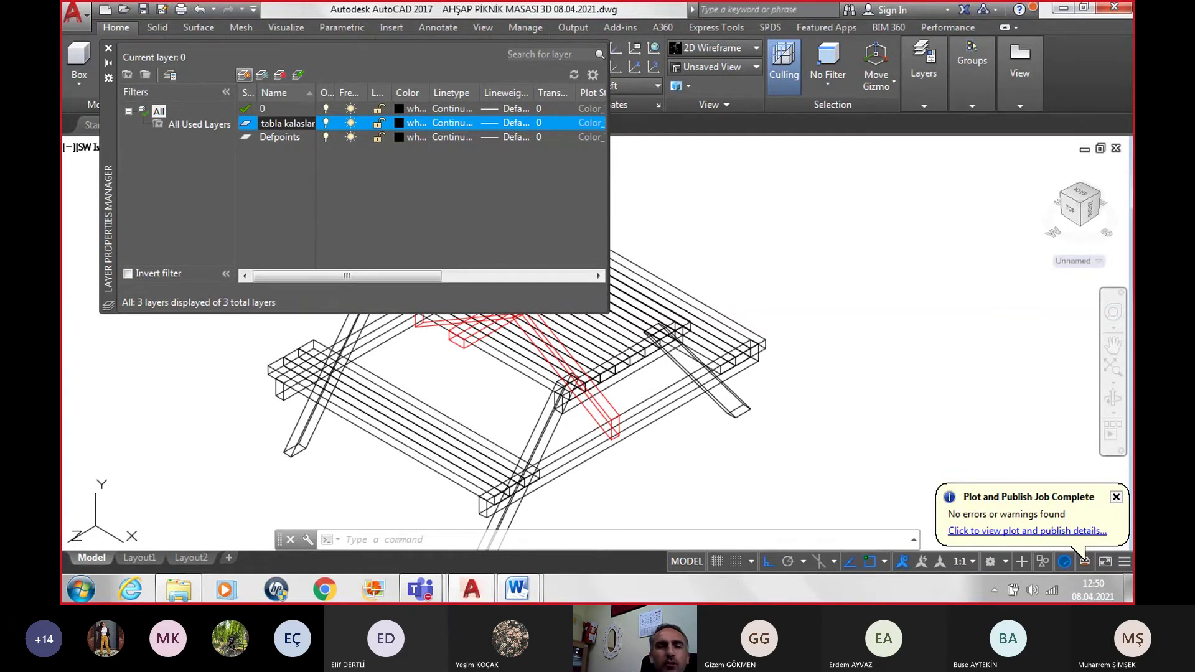
{"action": "type", "text": "ı"}
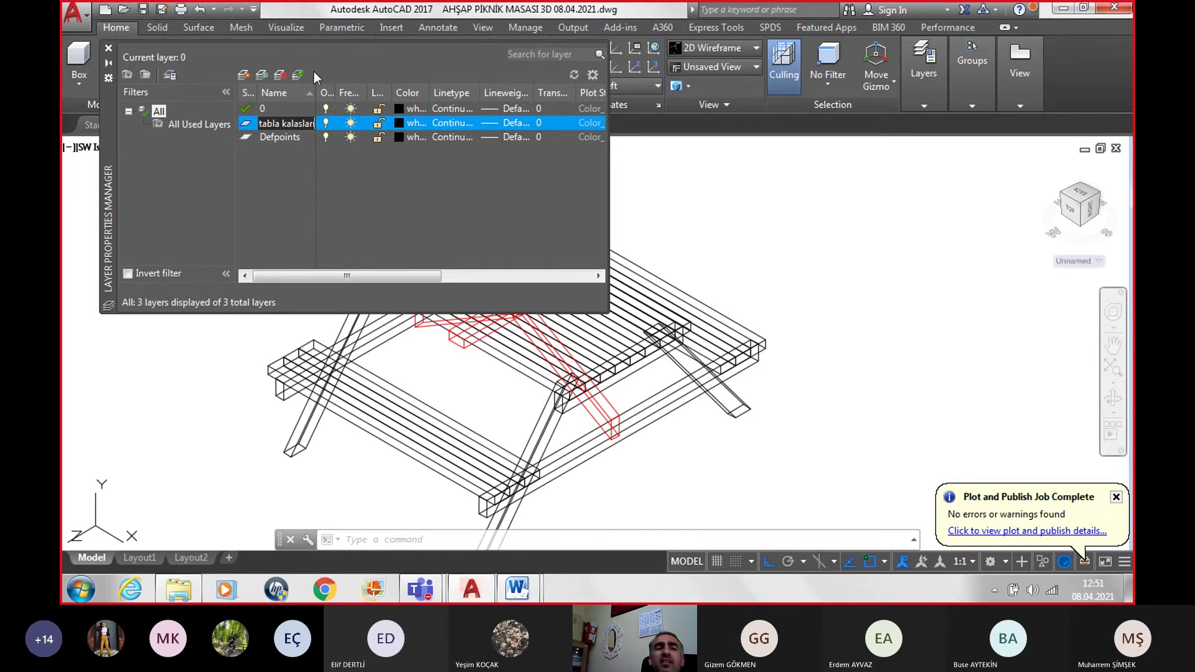
{"action": "left_click", "coordinate": [109, 48]}
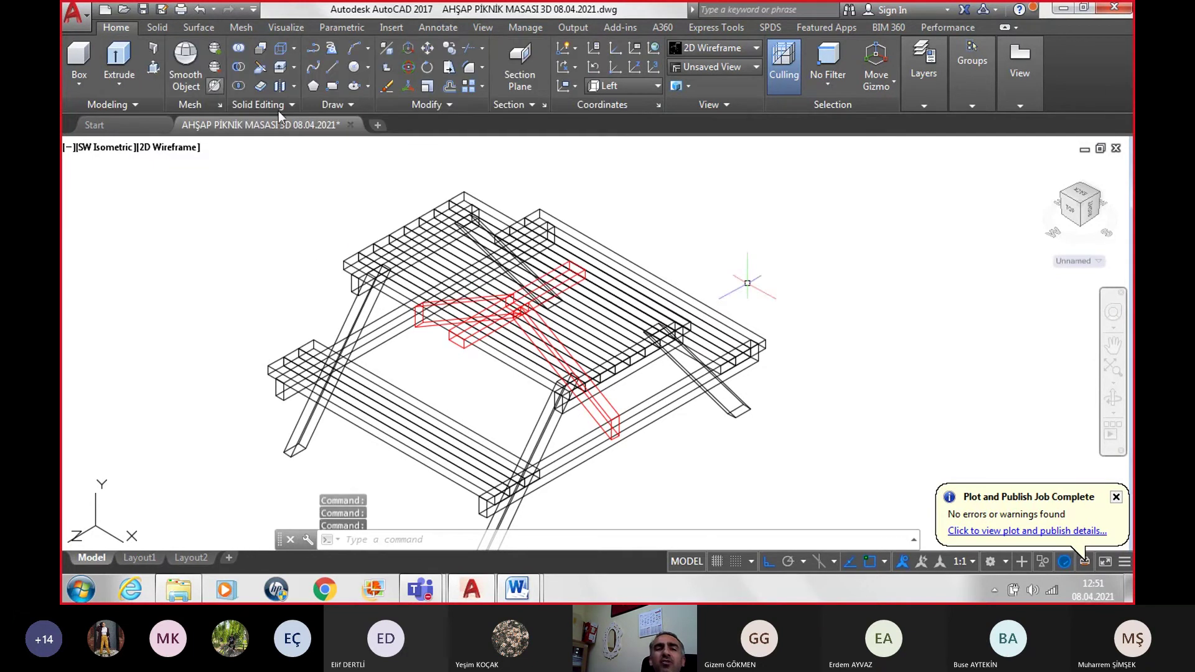
Step: Select all the tabletop slats from the near end to the far end
{"action": "left_click", "coordinate": [345, 259]}
{"action": "left_click", "coordinate": [359, 252]}
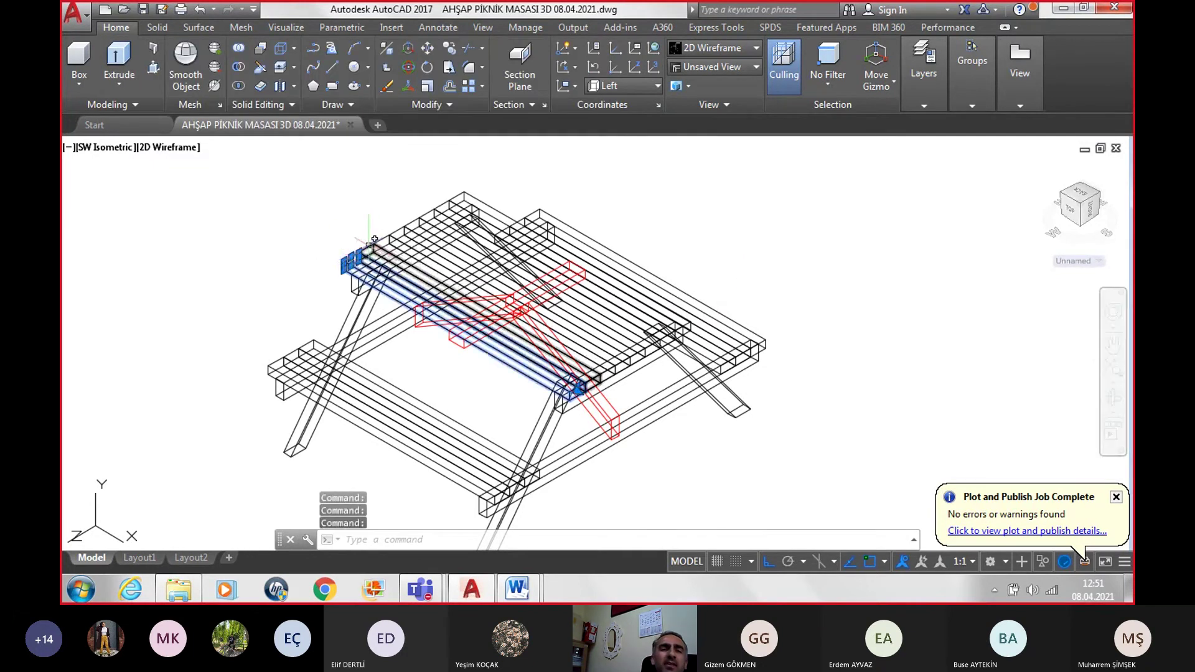
{"action": "left_click", "coordinate": [374, 244]}
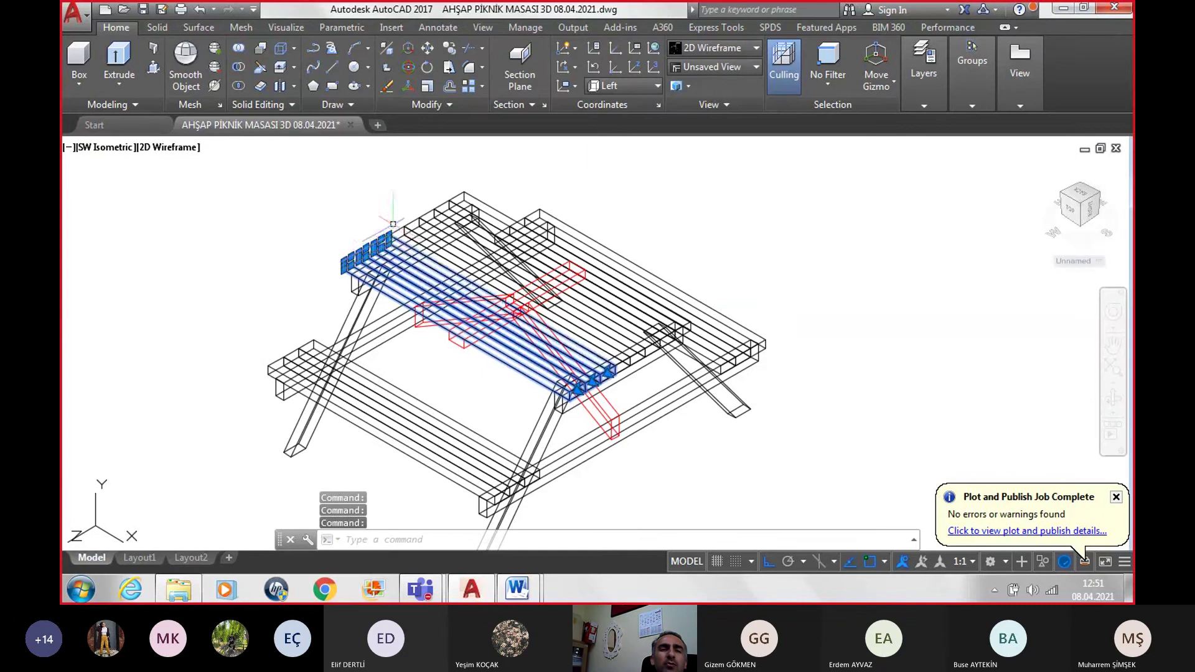
{"action": "left_click", "coordinate": [388, 237]}
{"action": "left_click", "coordinate": [406, 222]}
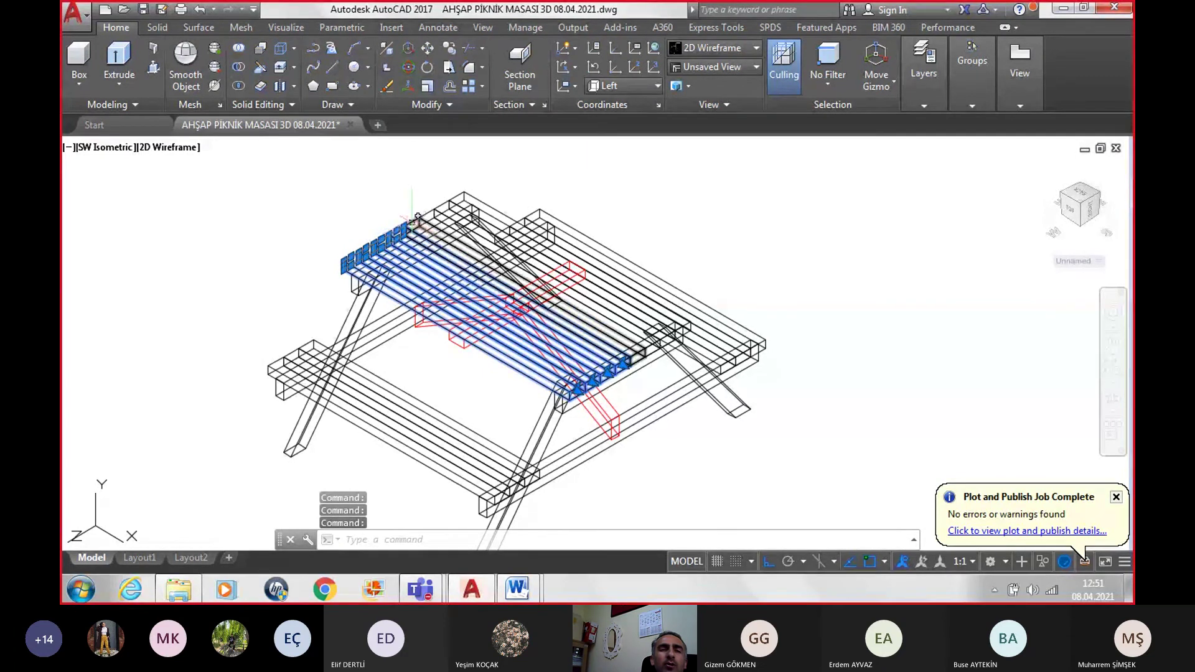
{"action": "left_click", "coordinate": [419, 216]}
{"action": "left_click", "coordinate": [432, 207]}
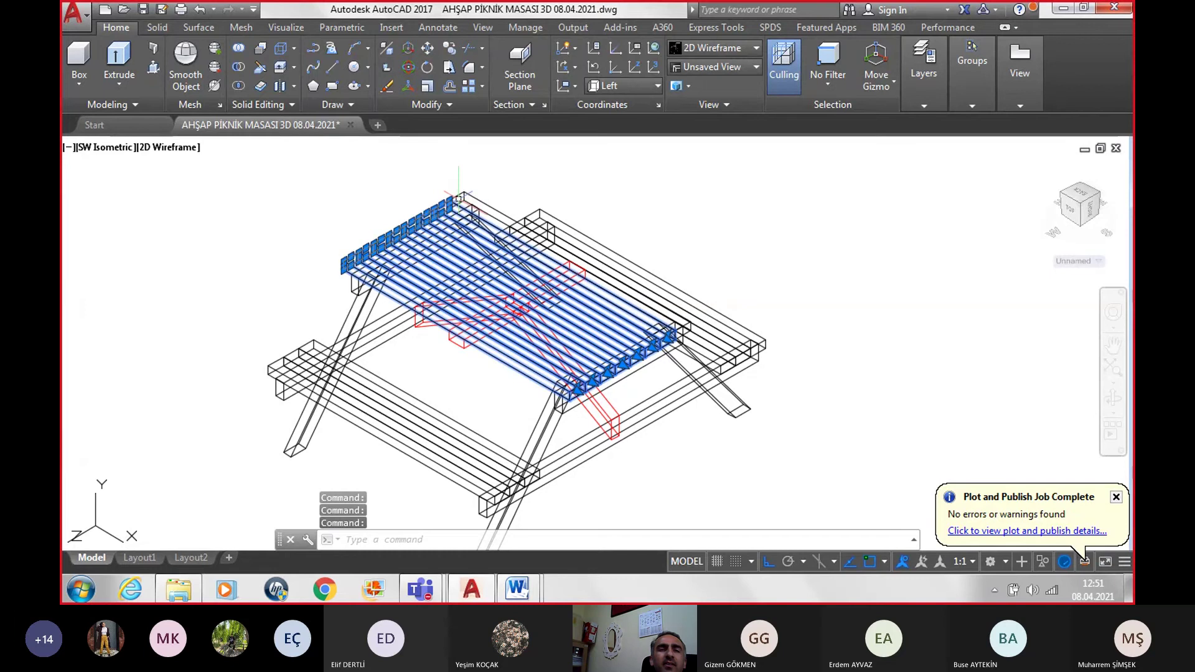
{"action": "left_click", "coordinate": [453, 196]}
{"action": "left_click", "coordinate": [460, 192]}
{"action": "left_click", "coordinate": [923, 68]}
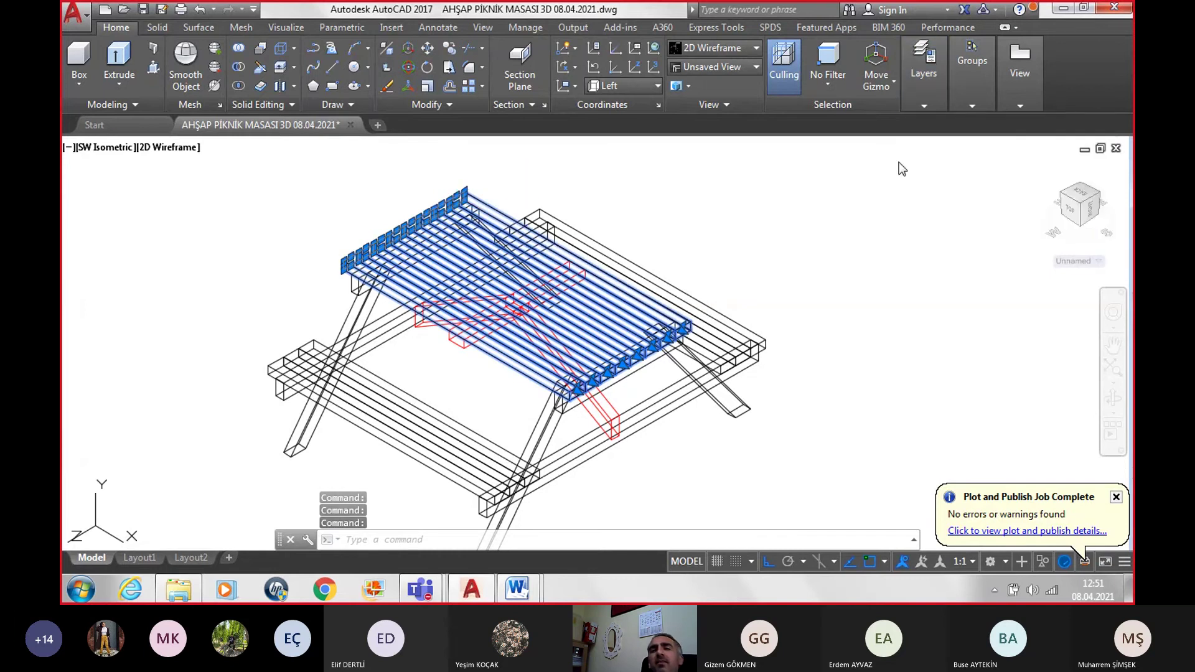
Step: Put the slats on layer 'masaüstü tabla kalasları' and turn that layer off
{"action": "left_click", "coordinate": [924, 68]}
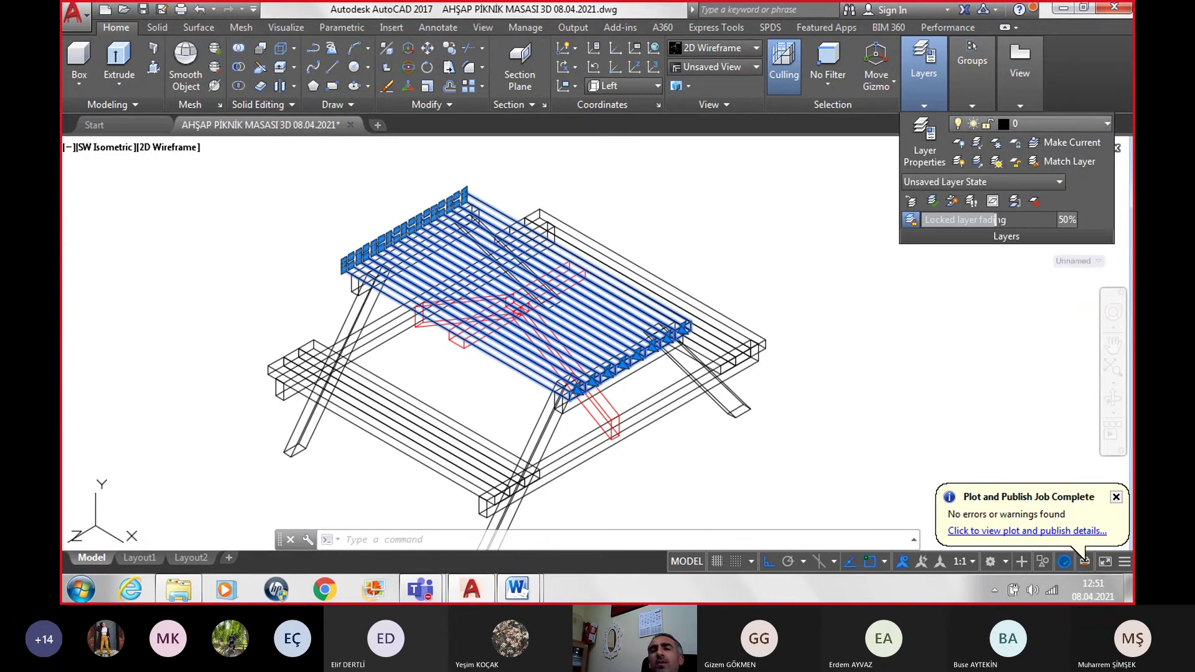
{"action": "left_click", "coordinate": [1058, 123]}
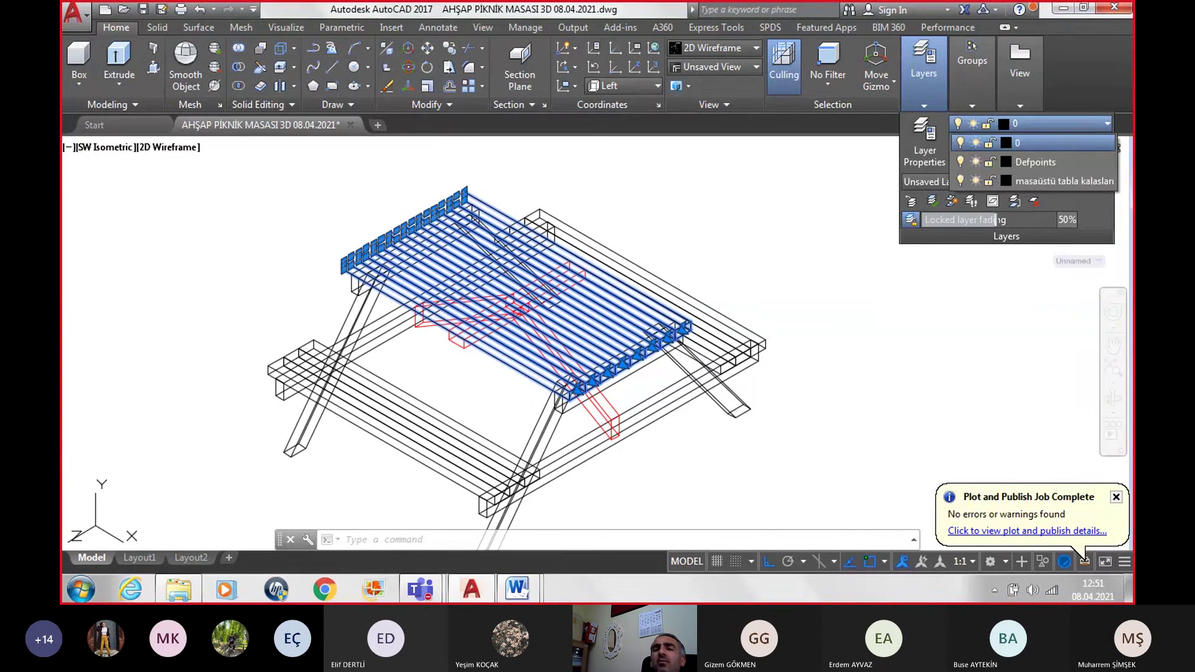
{"action": "key", "text": "Escape"}
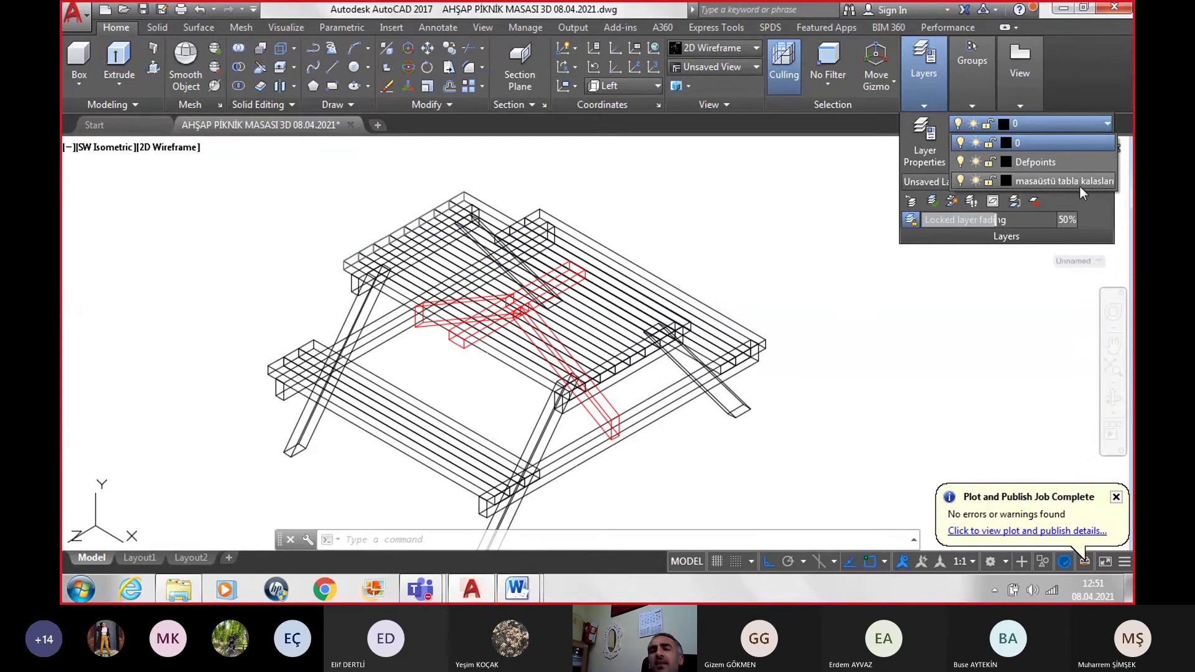
{"action": "left_click", "coordinate": [1081, 181]}
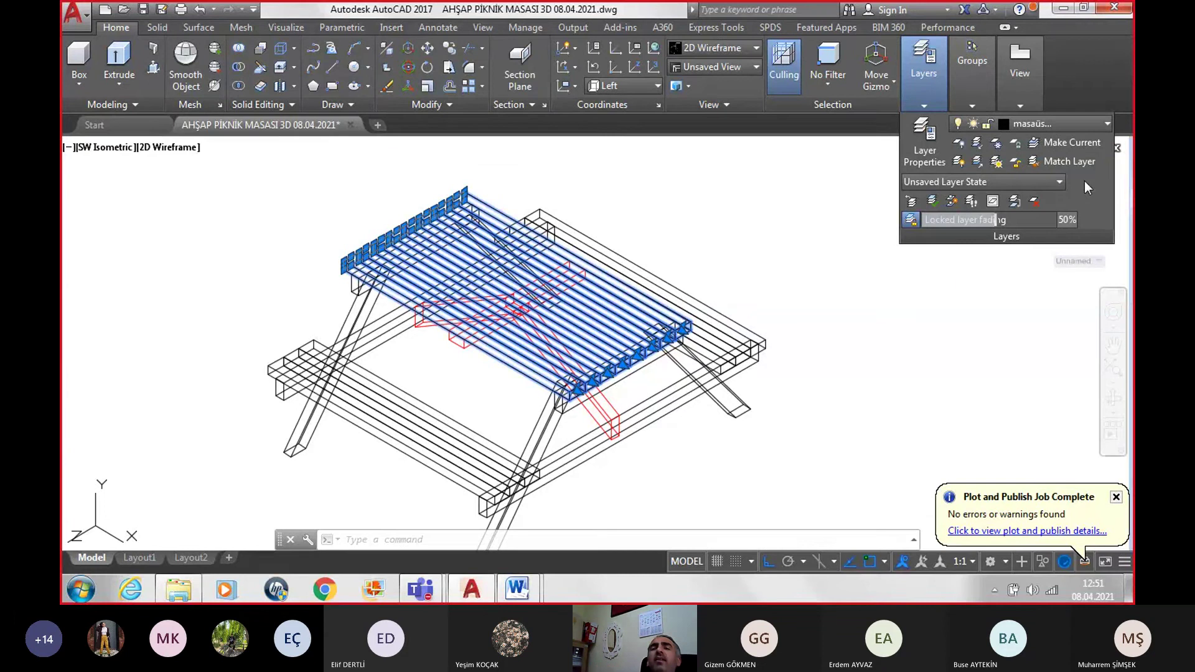
{"action": "left_click", "coordinate": [1050, 125]}
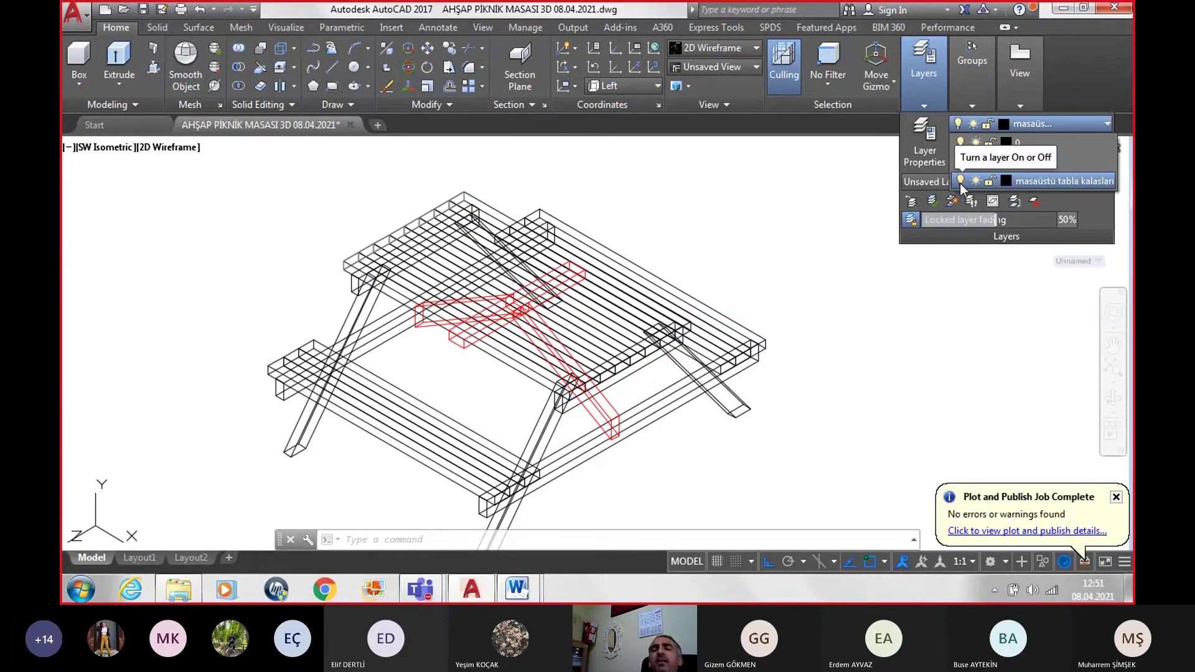
{"action": "left_click", "coordinate": [960, 181]}
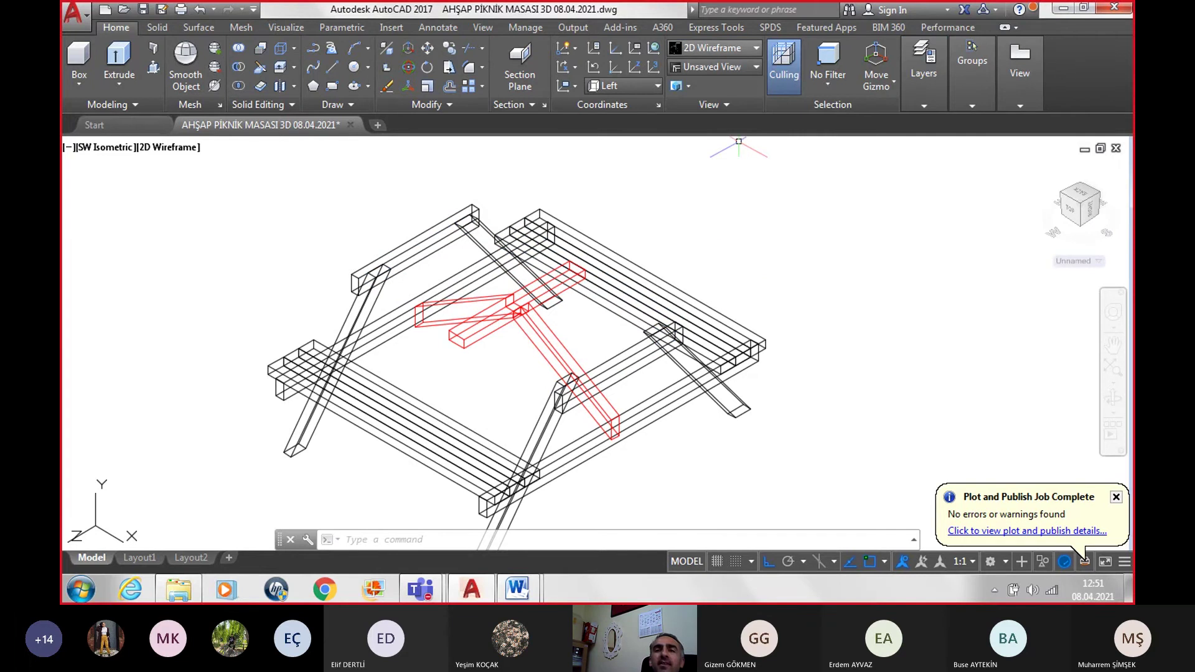
{"action": "left_click", "coordinate": [715, 48]}
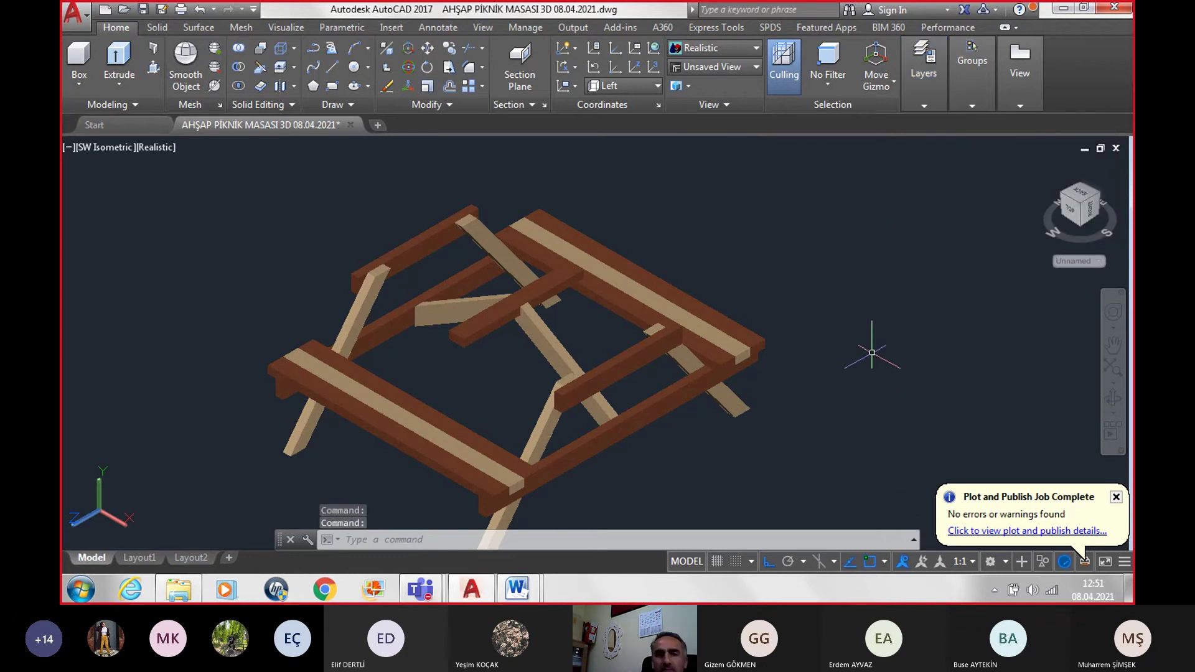
Step: Orbit and zoom the slat-less table frame to view it from above
{"action": "scroll", "coordinate": [866, 348], "scroll_direction": "down", "scroll_amount": 2}
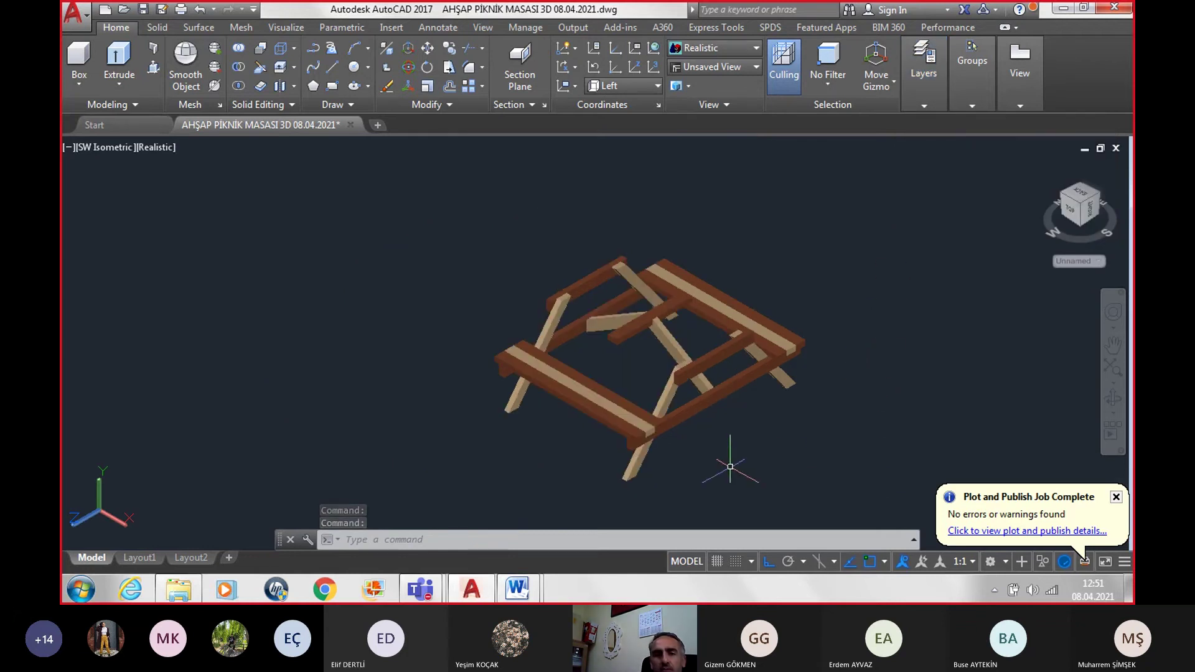
{"action": "scroll", "coordinate": [730, 470], "scroll_direction": "up", "scroll_amount": 2}
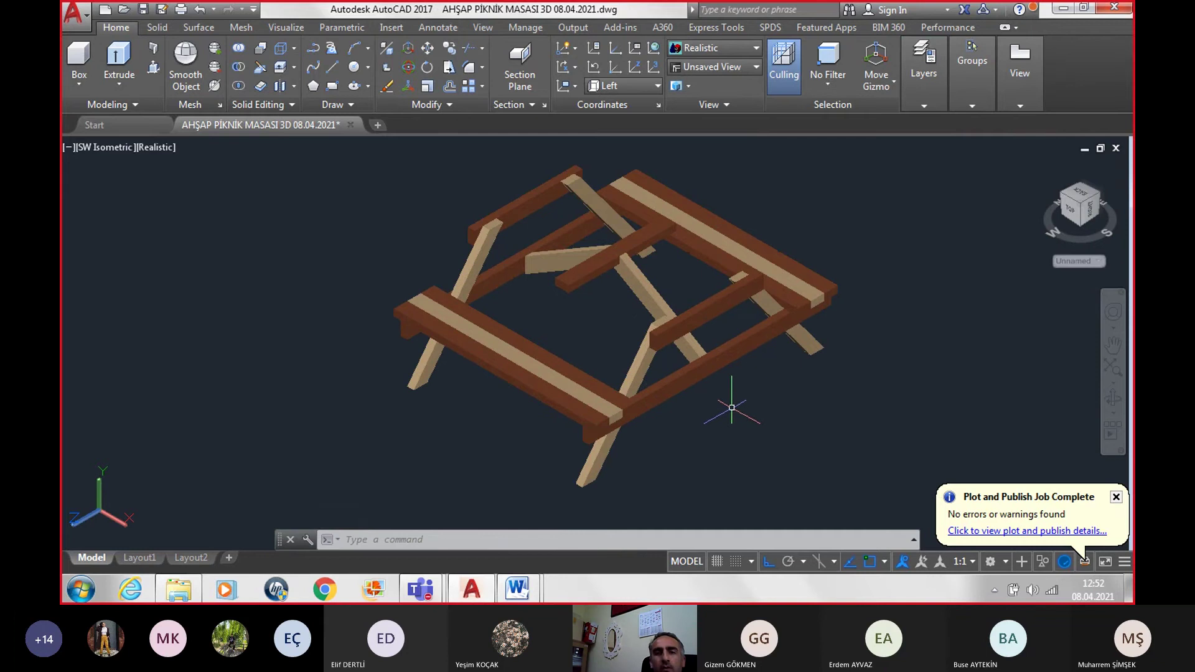
{"action": "mouse_move", "coordinate": [730, 402]}
{"action": "middle_mouse_down", "text": "shift"}
{"action": "mouse_move", "coordinate": [592, 406]}
{"action": "mouse_move", "coordinate": [601, 414]}
{"action": "mouse_move", "coordinate": [589, 432]}
{"action": "middle_mouse_up", "text": "shift"}
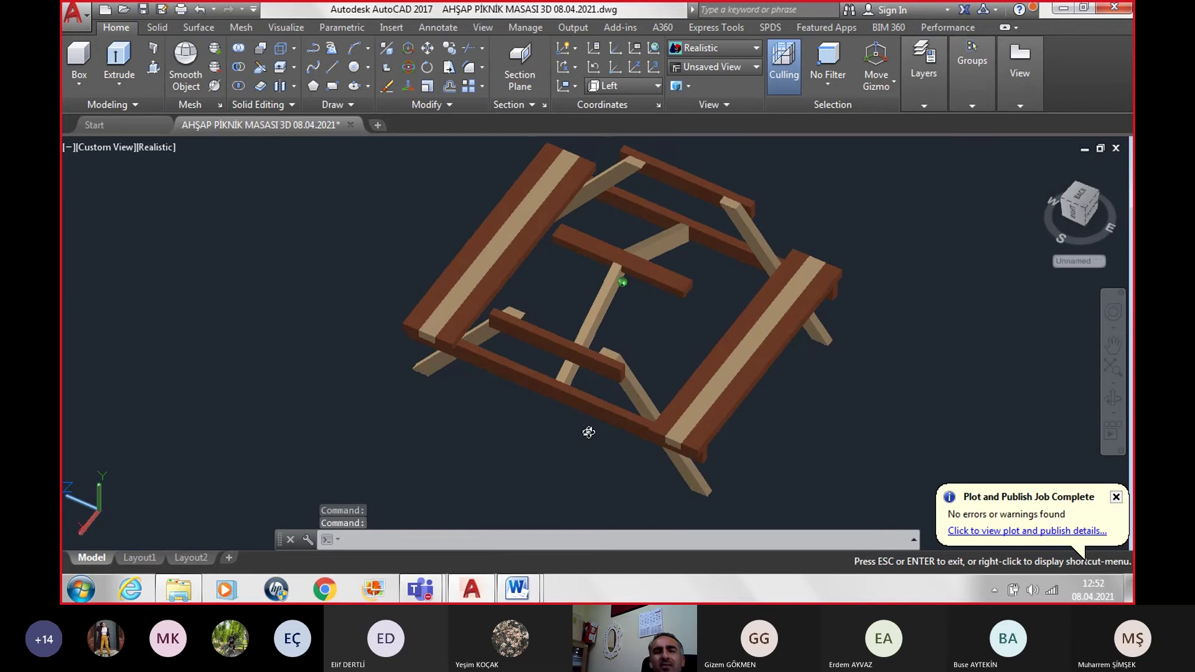
{"action": "scroll", "coordinate": [764, 377], "scroll_direction": "down", "scroll_amount": 2}
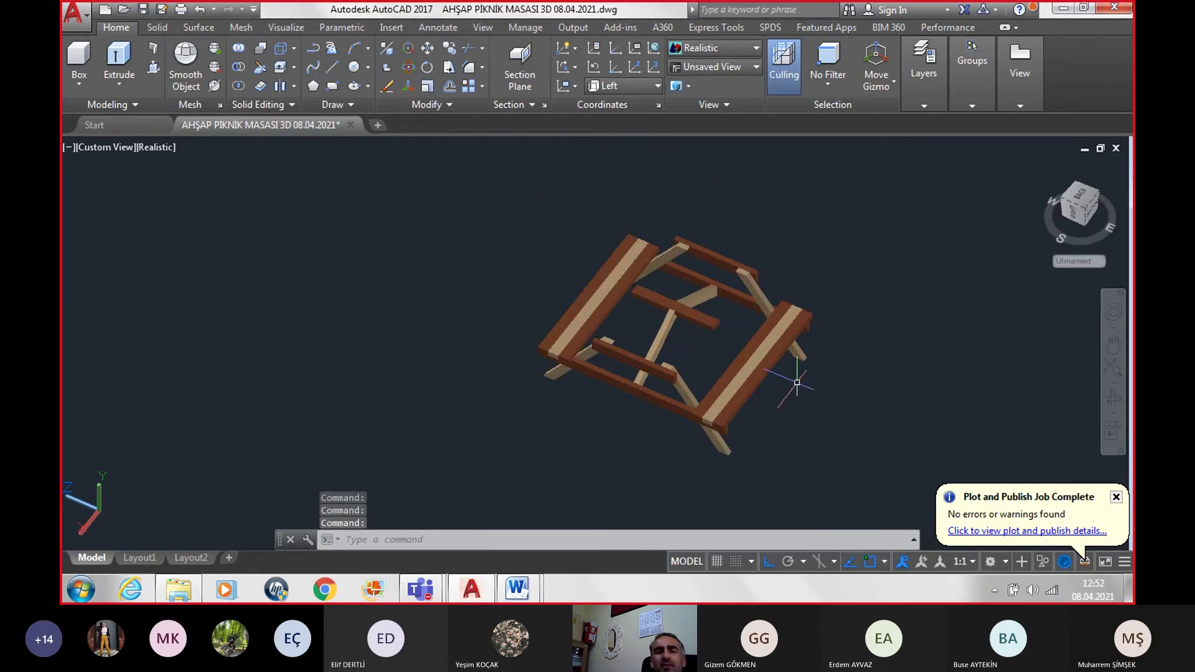
{"action": "scroll", "coordinate": [797, 391], "scroll_direction": "up", "scroll_amount": 1}
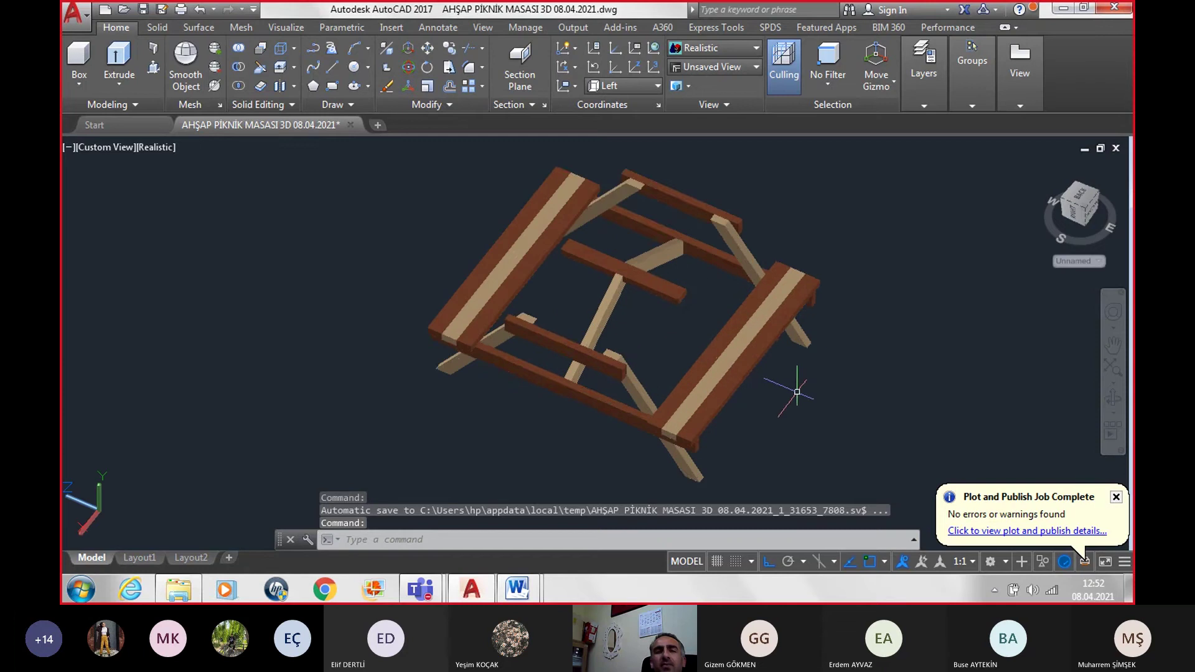
{"action": "scroll", "coordinate": [797, 391], "scroll_direction": "down", "scroll_amount": 2}
{"action": "scroll", "coordinate": [797, 391], "scroll_direction": "up", "scroll_amount": 2}
{"action": "scroll", "coordinate": [743, 397], "scroll_direction": "down", "scroll_amount": 1}
{"action": "middle_click_drag", "start_coordinate": [743, 397], "coordinate": [717, 397]}
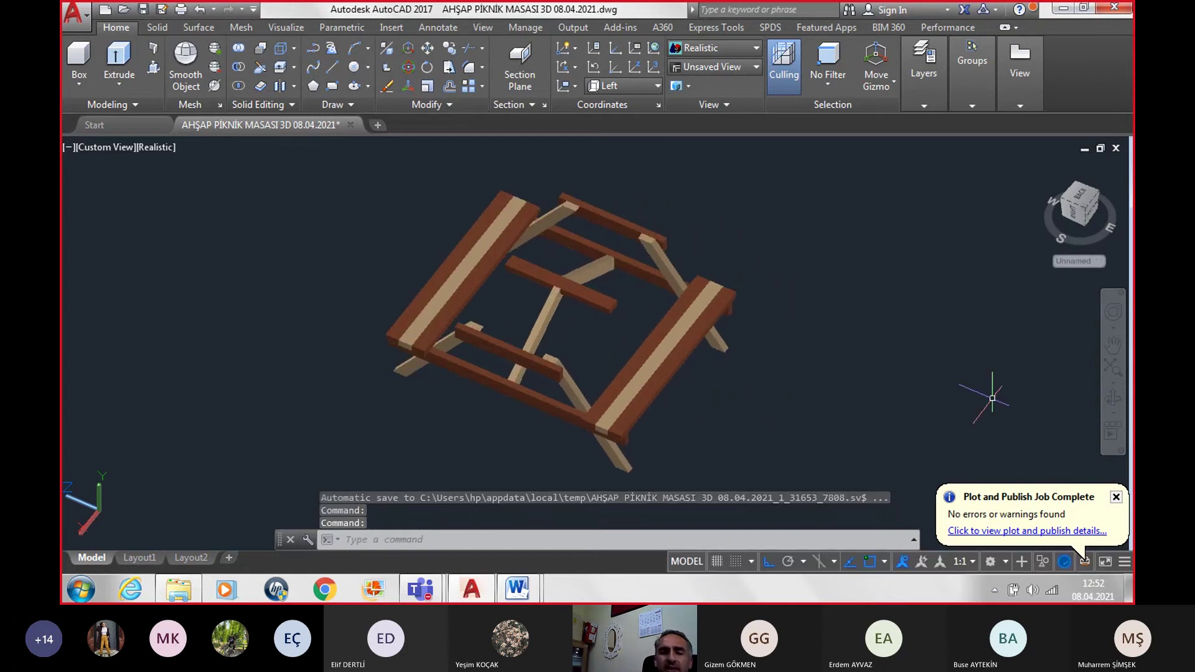
{"action": "key", "text": "ctrl+p"}
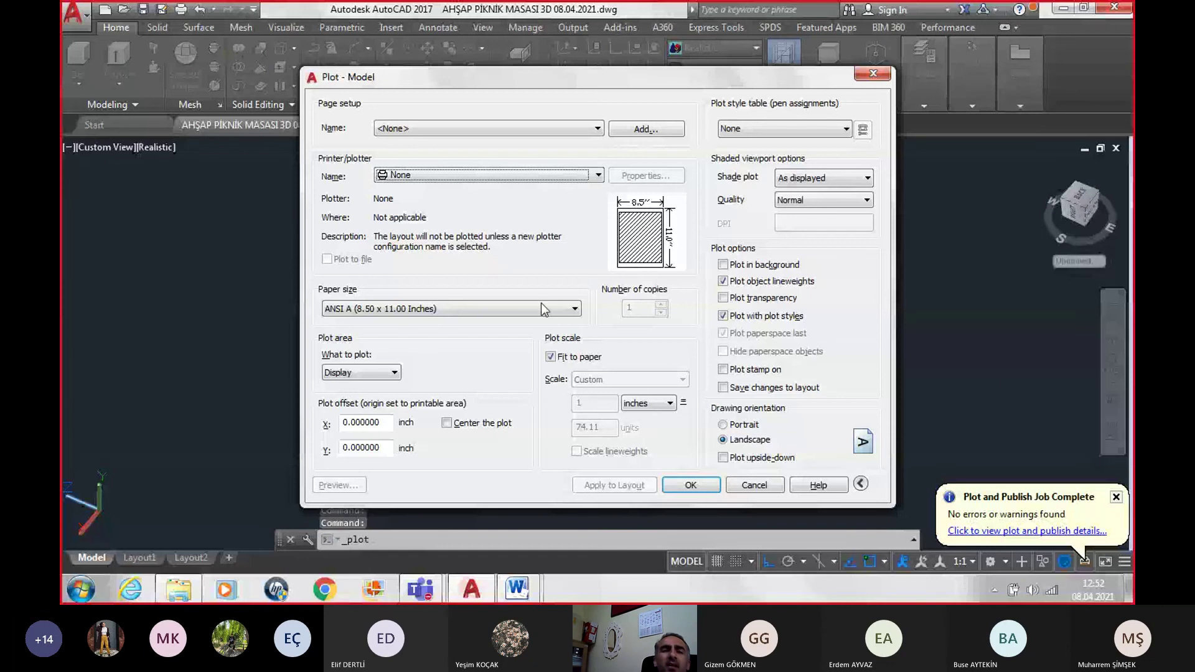
Step: Set up a JPG plot on Sun Hi-Res paper, centred window around the table, and preview
{"action": "left_click", "coordinate": [389, 176]}
{"action": "left_click", "coordinate": [439, 277]}
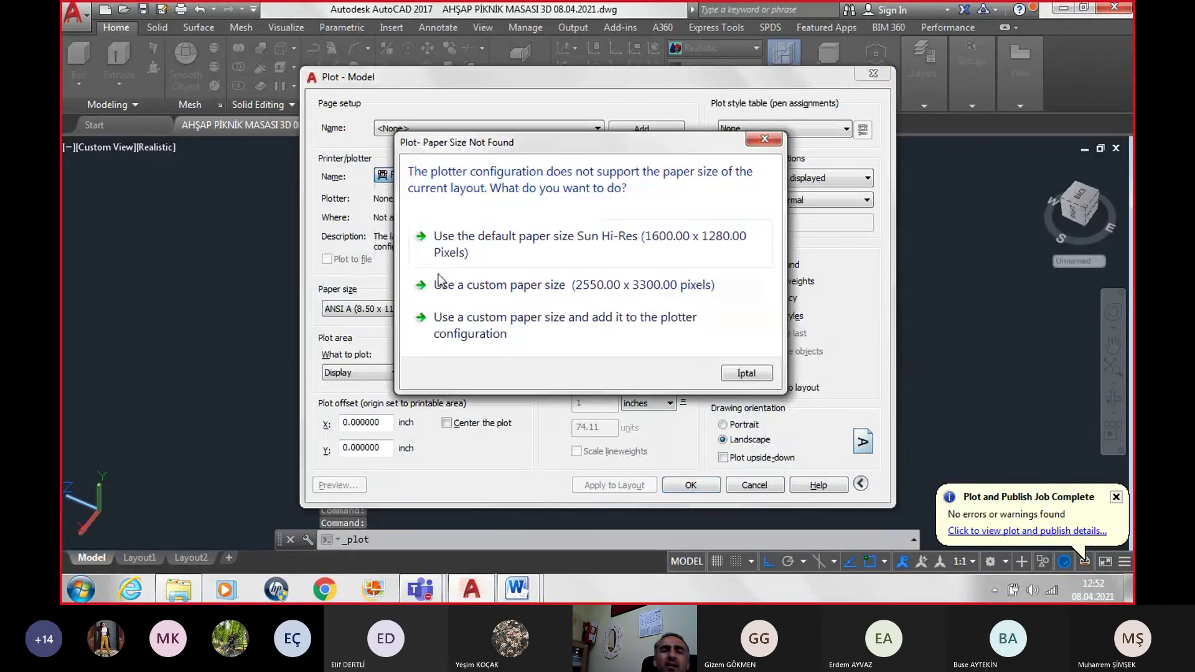
{"action": "left_click", "coordinate": [576, 246]}
{"action": "left_click", "coordinate": [394, 372]}
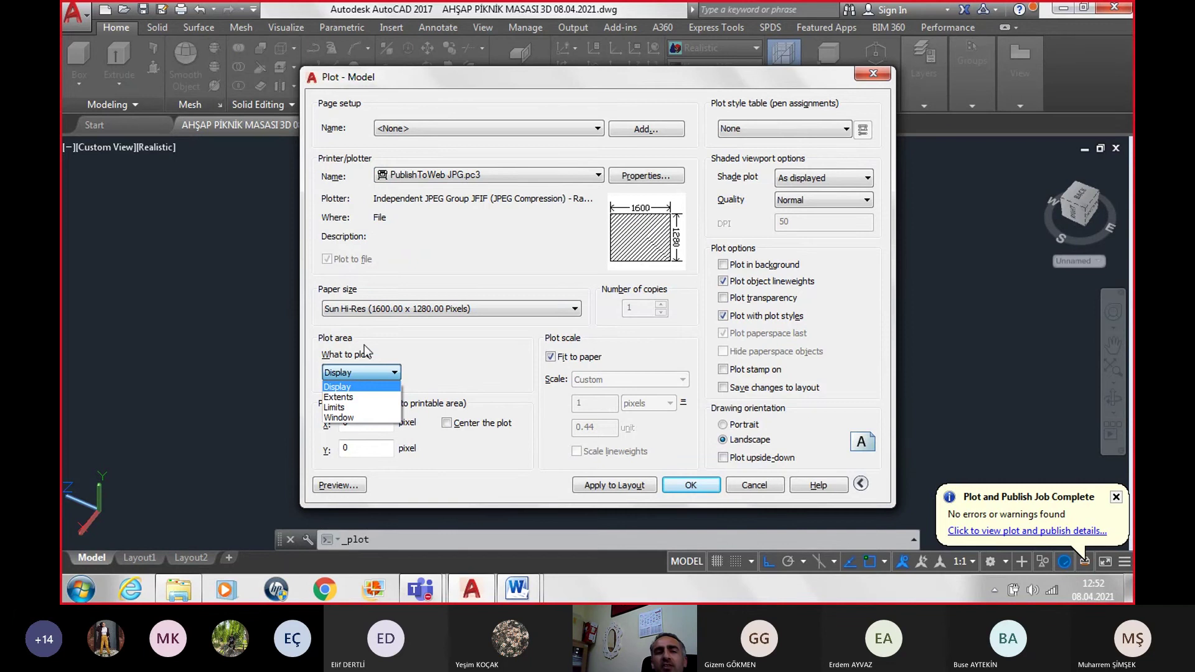
{"action": "left_click", "coordinate": [342, 418]}
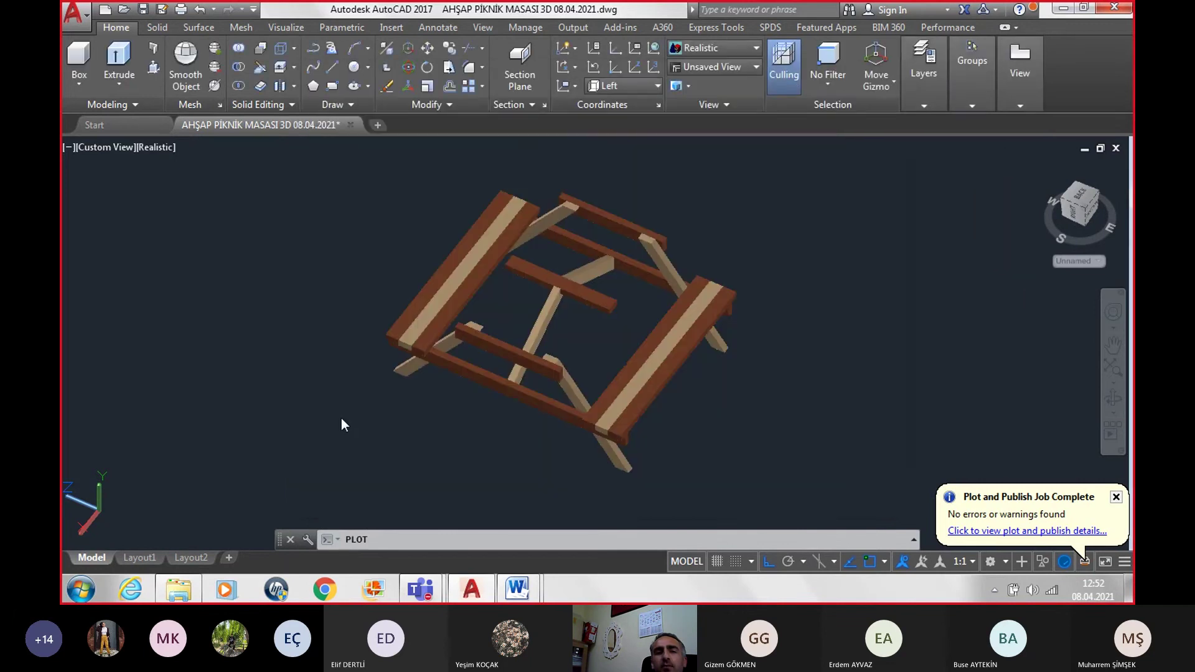
{"action": "left_click", "coordinate": [302, 147]}
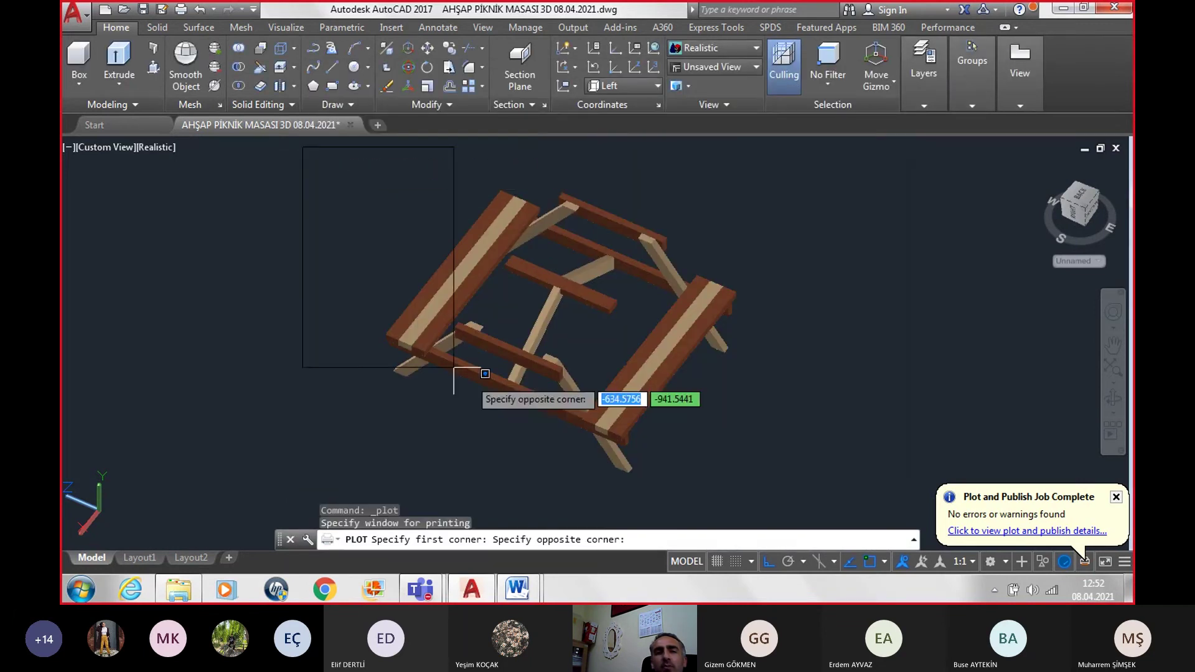
{"action": "left_click", "coordinate": [854, 514]}
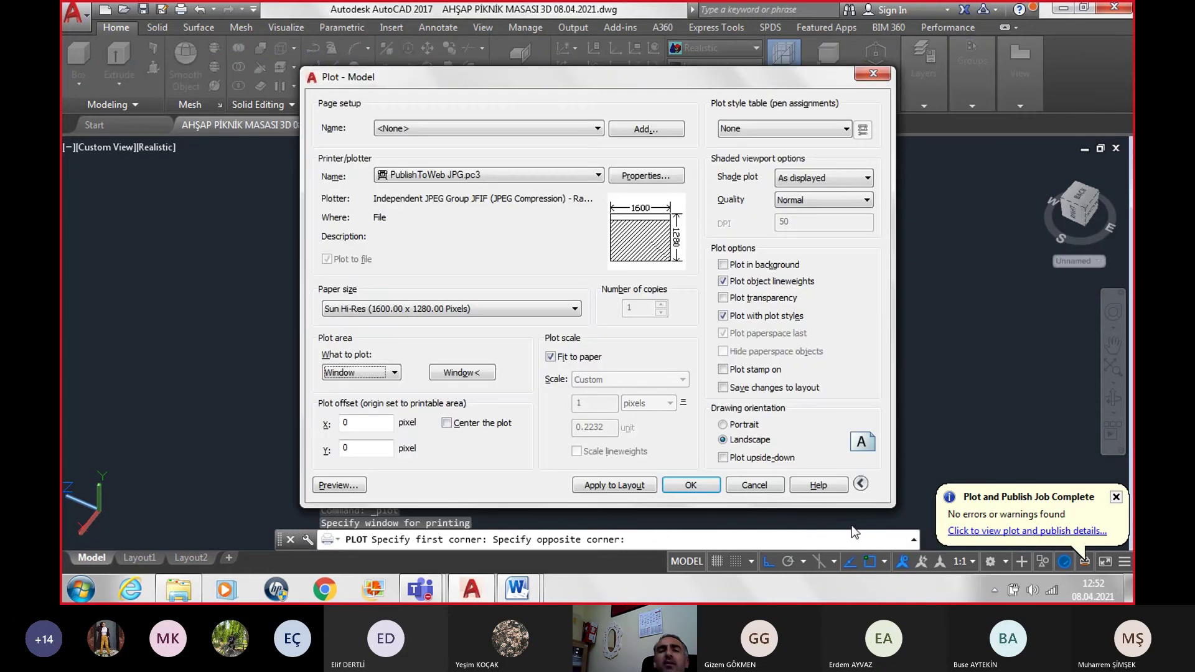
{"action": "left_click", "coordinate": [458, 423]}
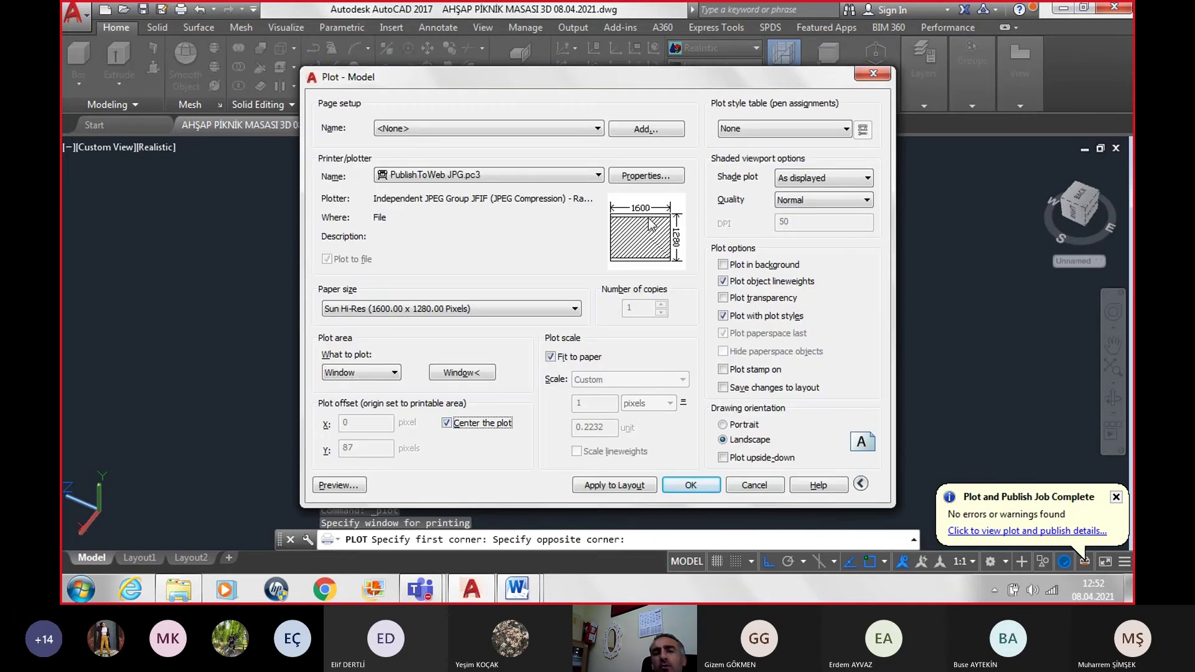
{"action": "left_click", "coordinate": [354, 488]}
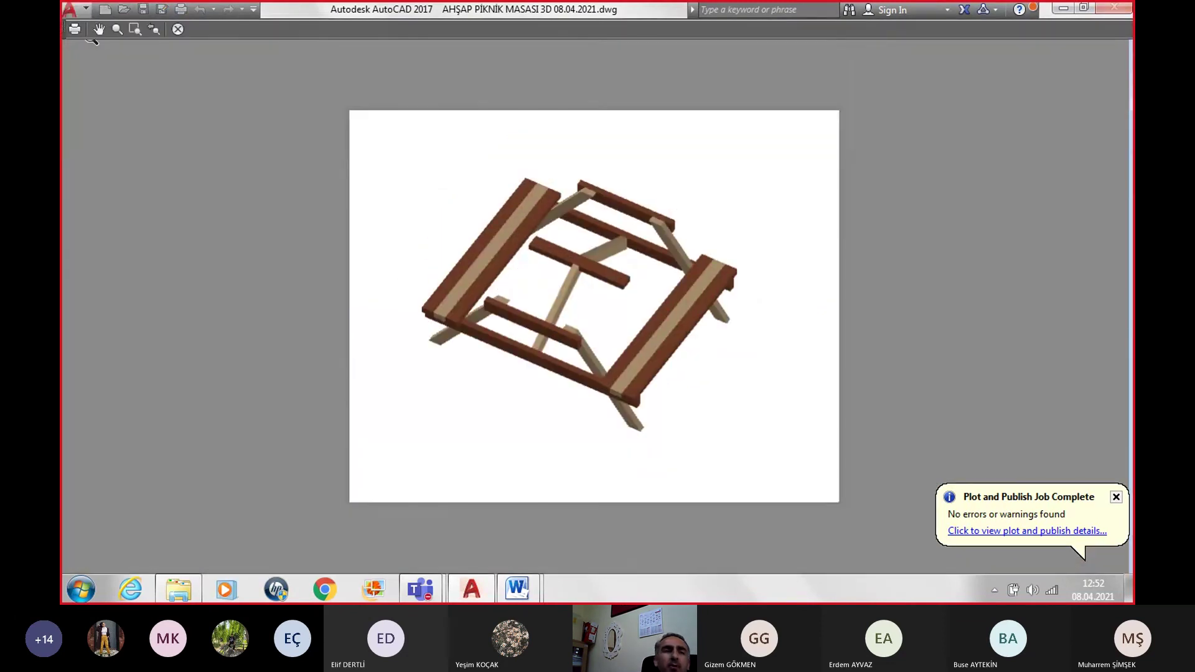
Step: Plot it to file as '2AHŞAP PİKNİK MASASI 3D 08.04.2021-Model.jpg'
{"action": "left_click", "coordinate": [77, 31]}
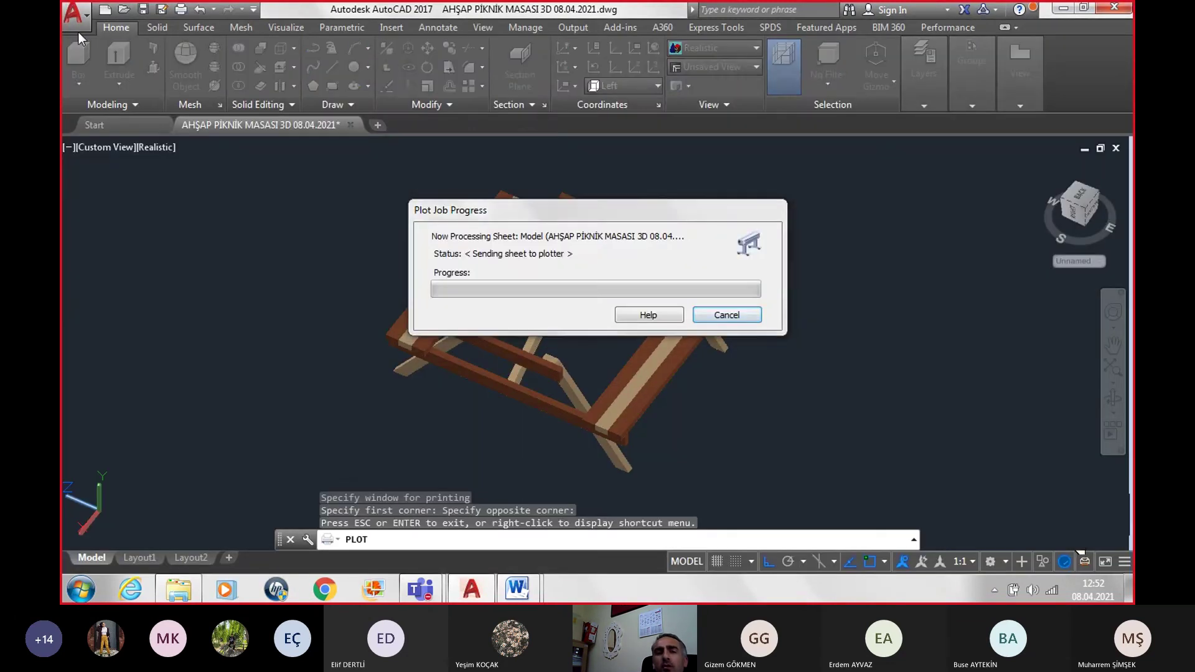
{"action": "left_click", "coordinate": [516, 422]}
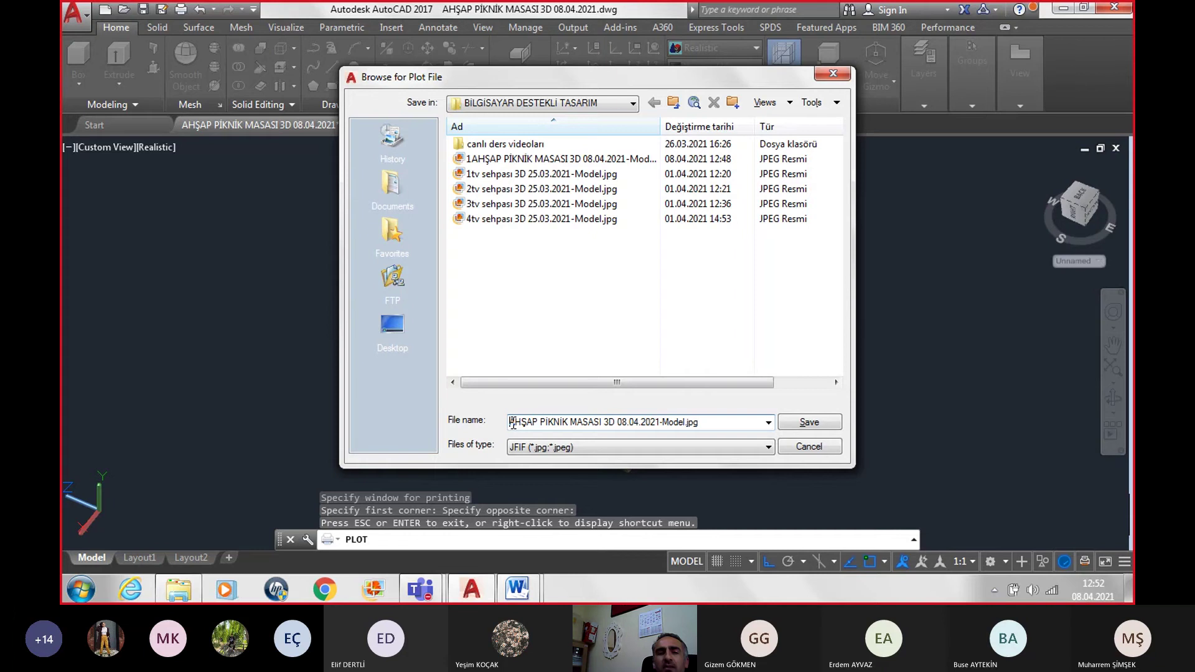
{"action": "type", "text": "2"}
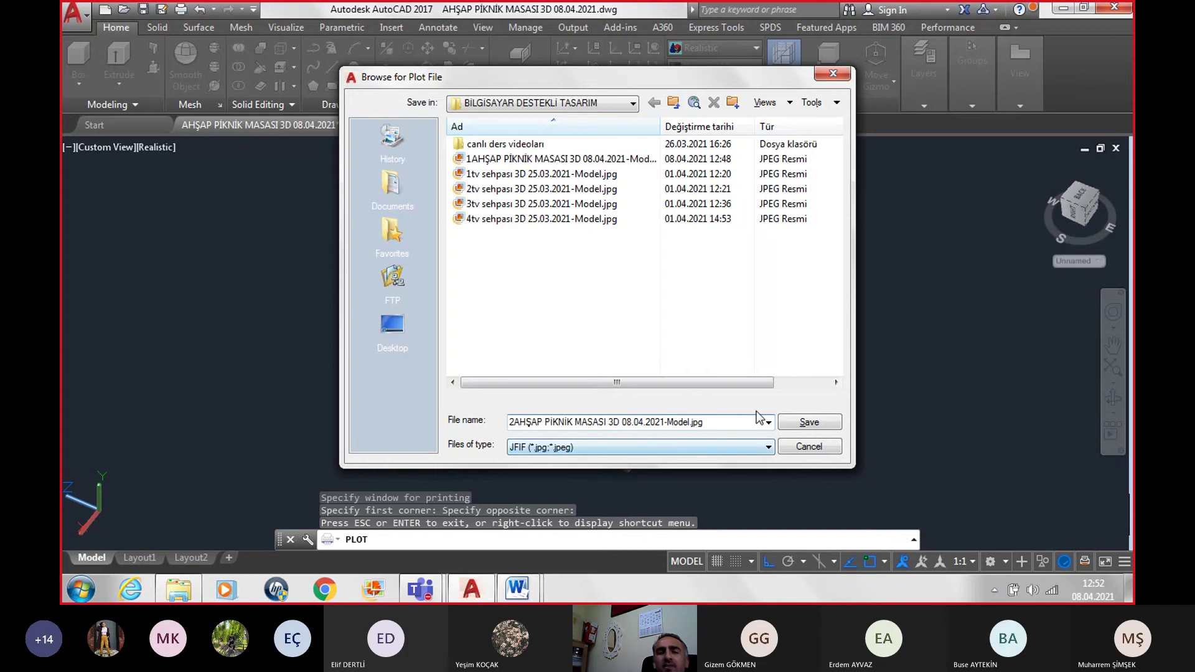
{"action": "left_click", "coordinate": [808, 423]}
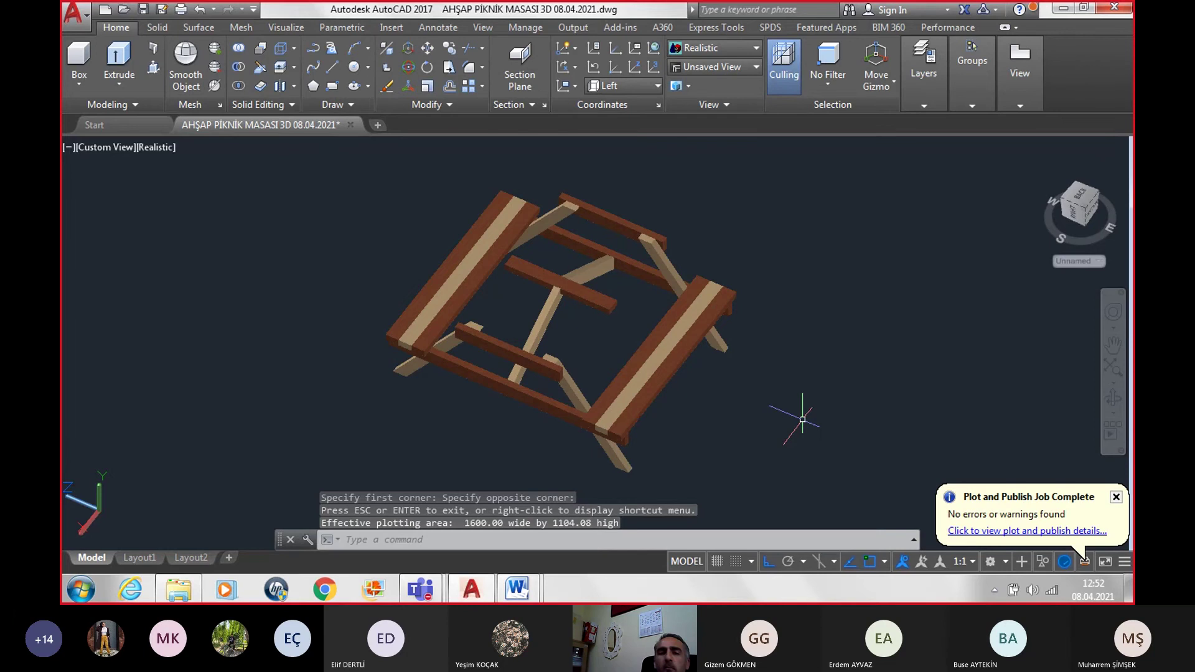
Step: Copy the new 2AHŞAP image file in the project folder and switch to the Word report
{"action": "left_click", "coordinate": [179, 588]}
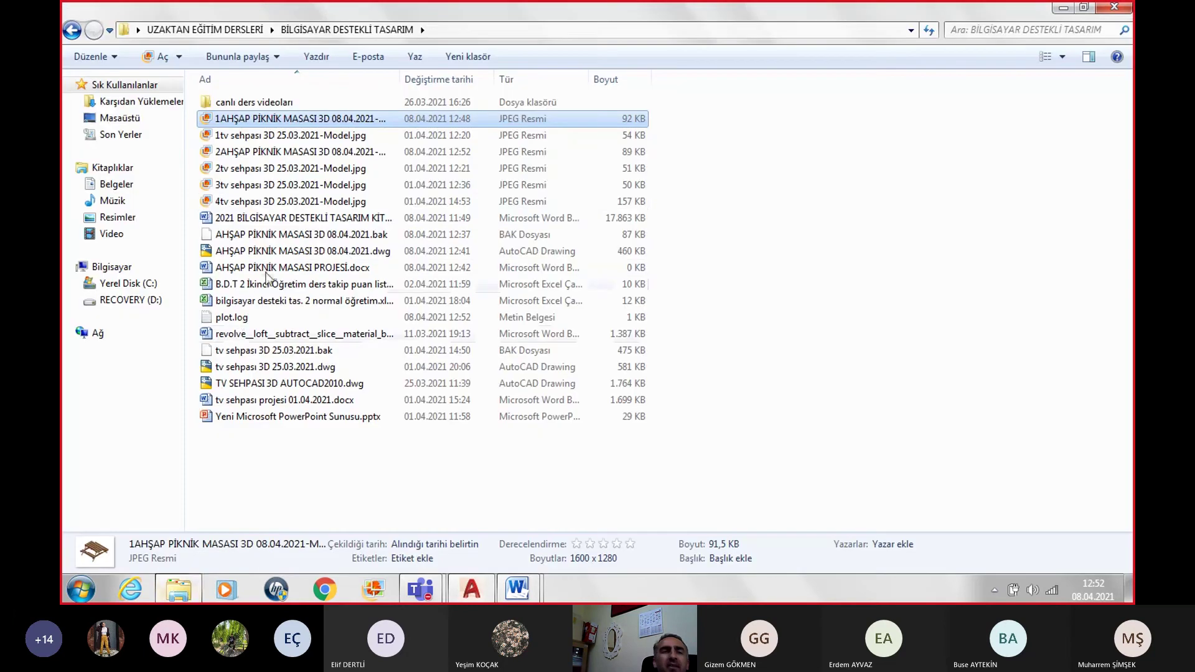
{"action": "right_click", "coordinate": [262, 157]}
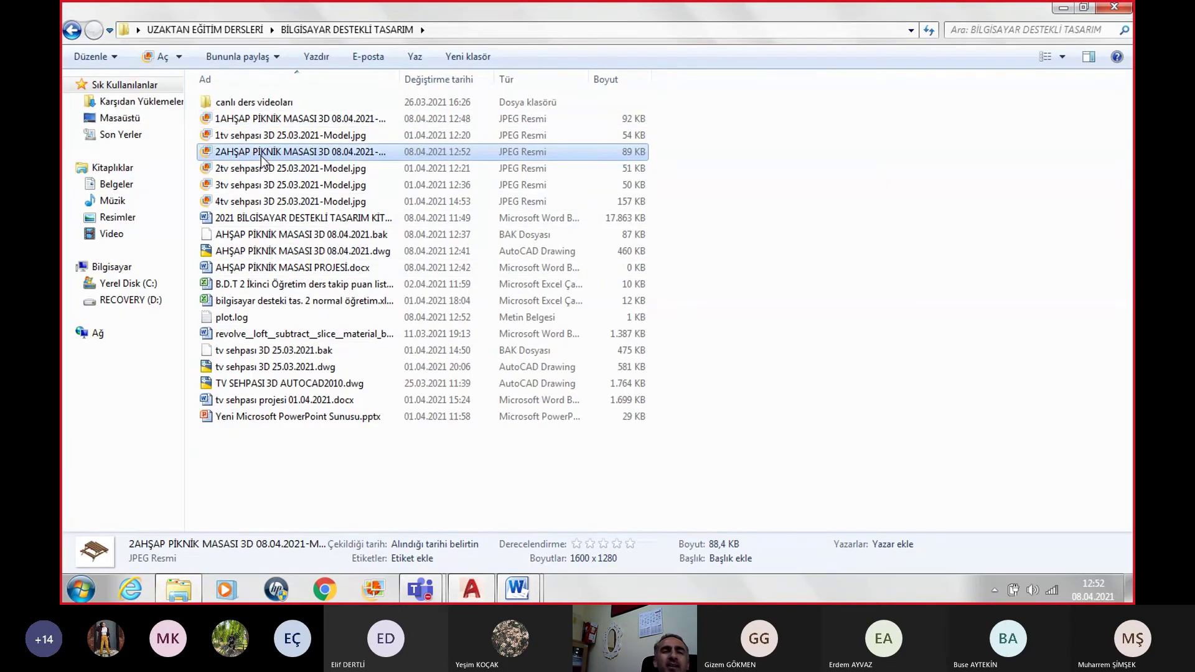
{"action": "left_click", "coordinate": [326, 443]}
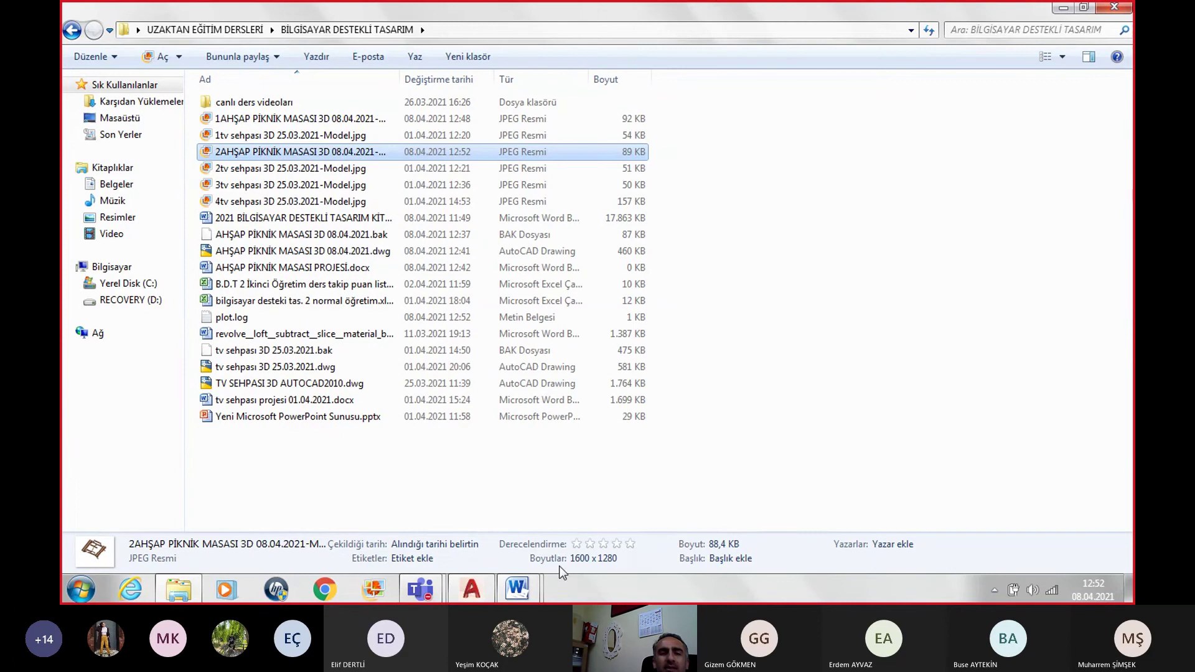
{"action": "mouse_move", "coordinate": [517, 588]}
{"action": "left_click", "coordinate": [581, 529]}
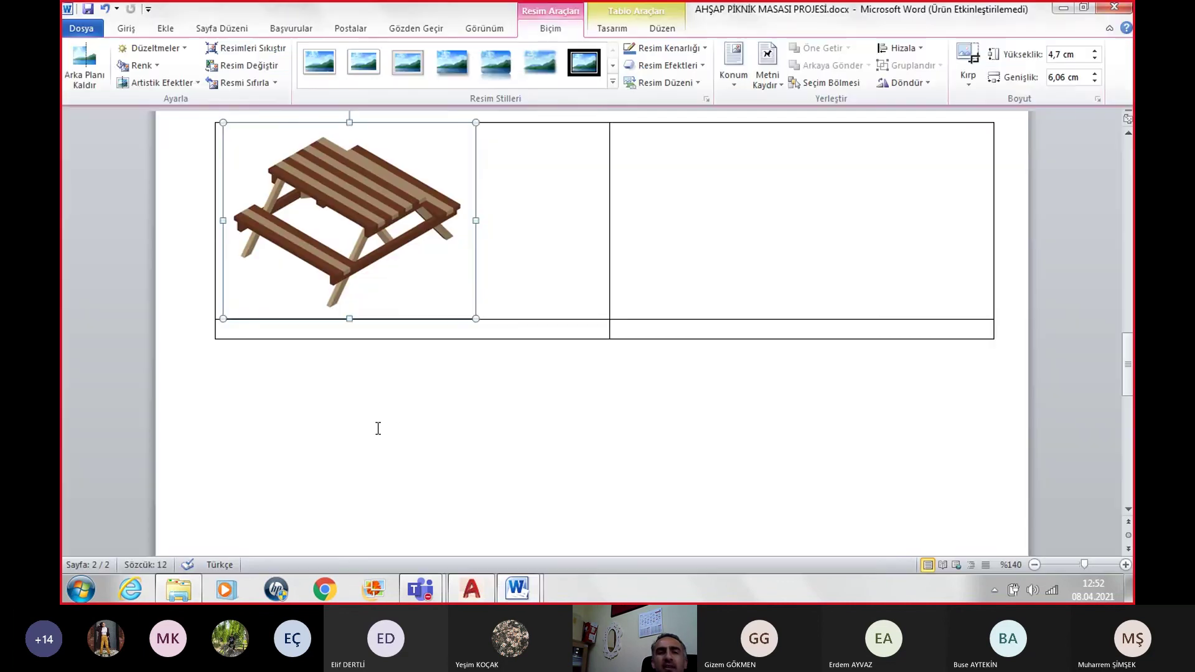
Step: Paste the frame-only render below the table and shrink it
{"action": "left_click", "coordinate": [237, 411]}
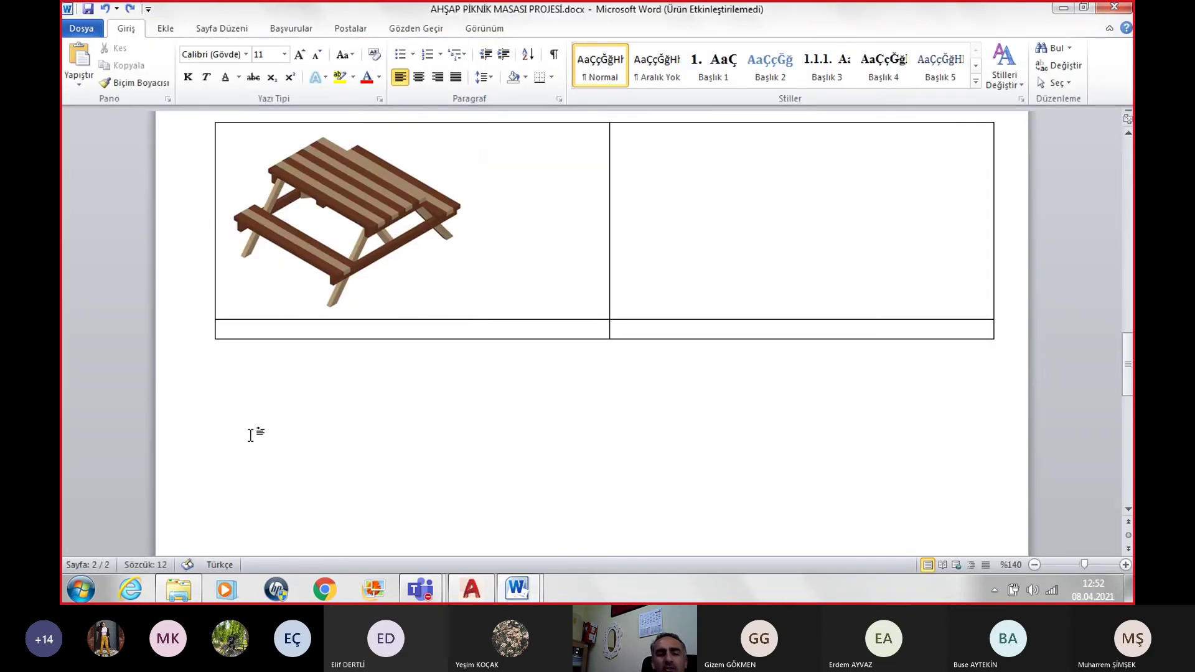
{"action": "key", "text": "ctrl+v"}
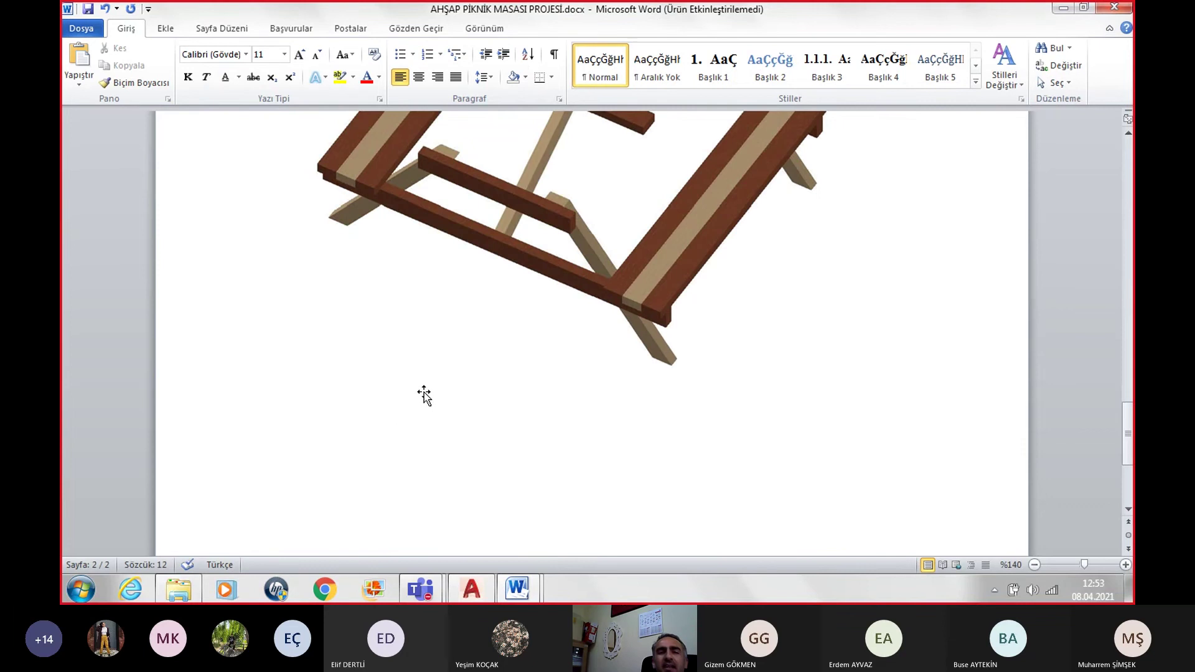
{"action": "left_click", "coordinate": [501, 348]}
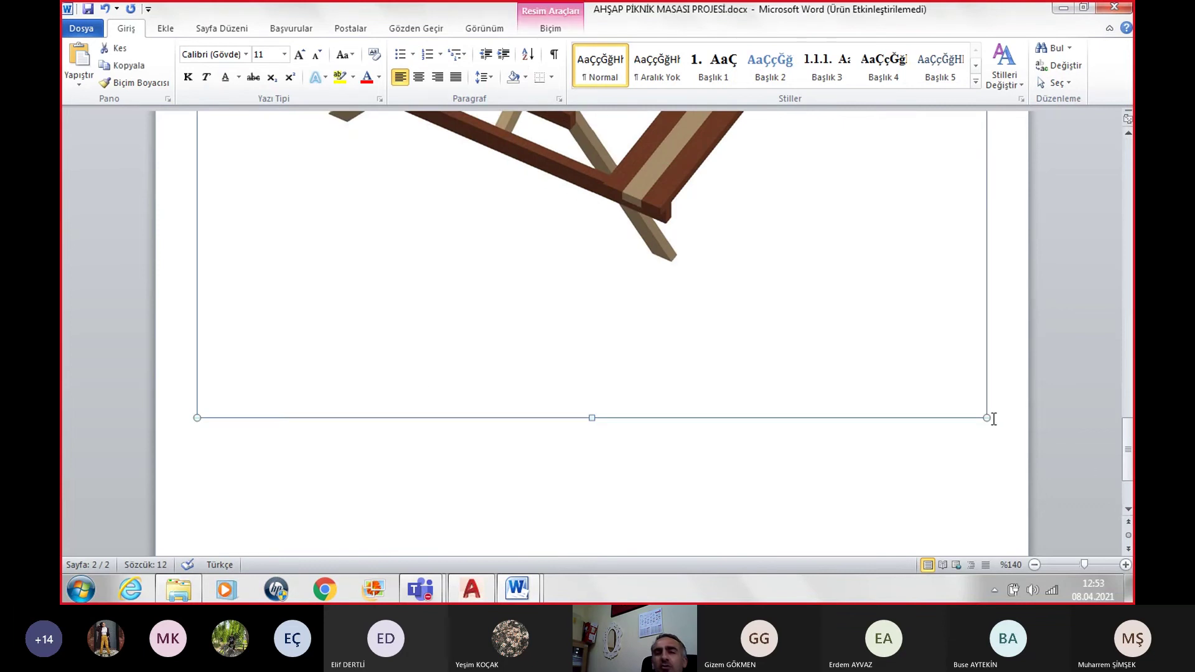
{"action": "left_click_drag", "start_coordinate": [987, 415], "coordinate": [633, 134]}
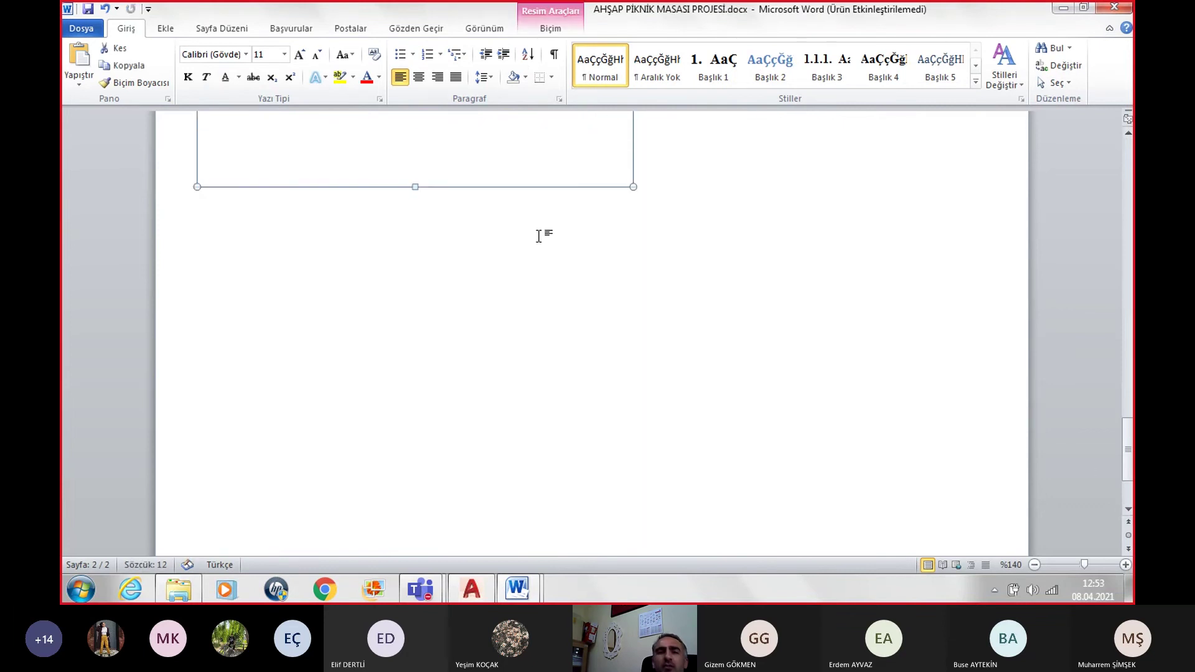
{"action": "scroll", "coordinate": [569, 310], "scroll_direction": "up", "scroll_amount": 2}
{"action": "left_click", "coordinate": [550, 28]}
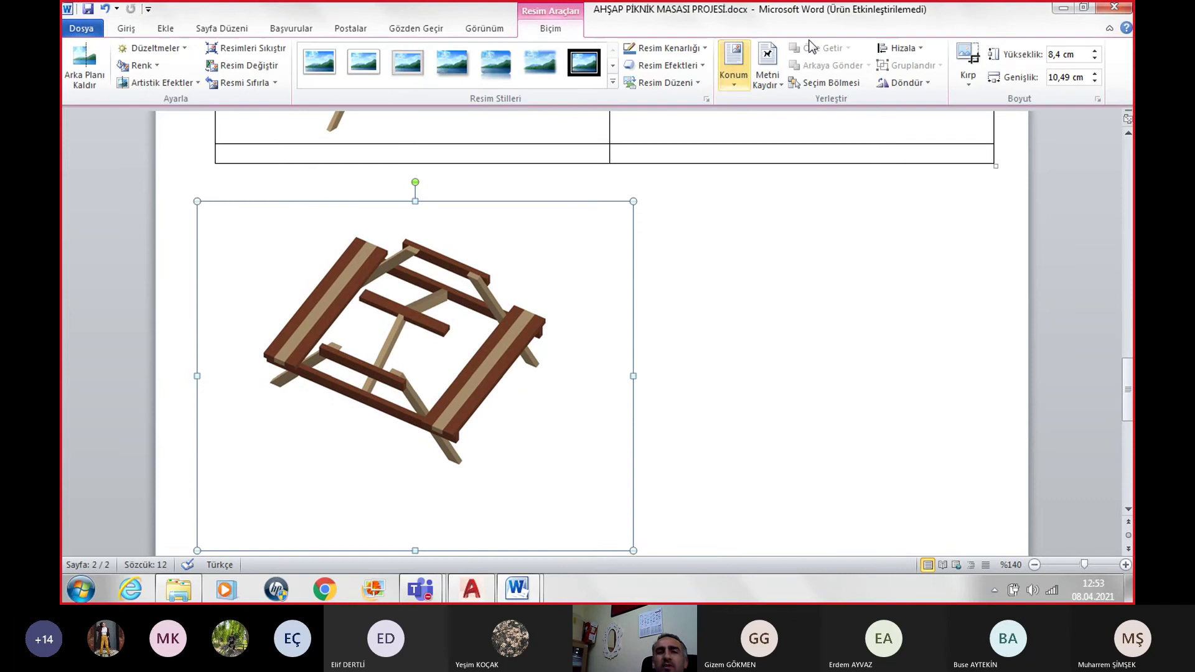
Step: Crop the empty white margins off all four sides of the picture
{"action": "left_click", "coordinate": [969, 55]}
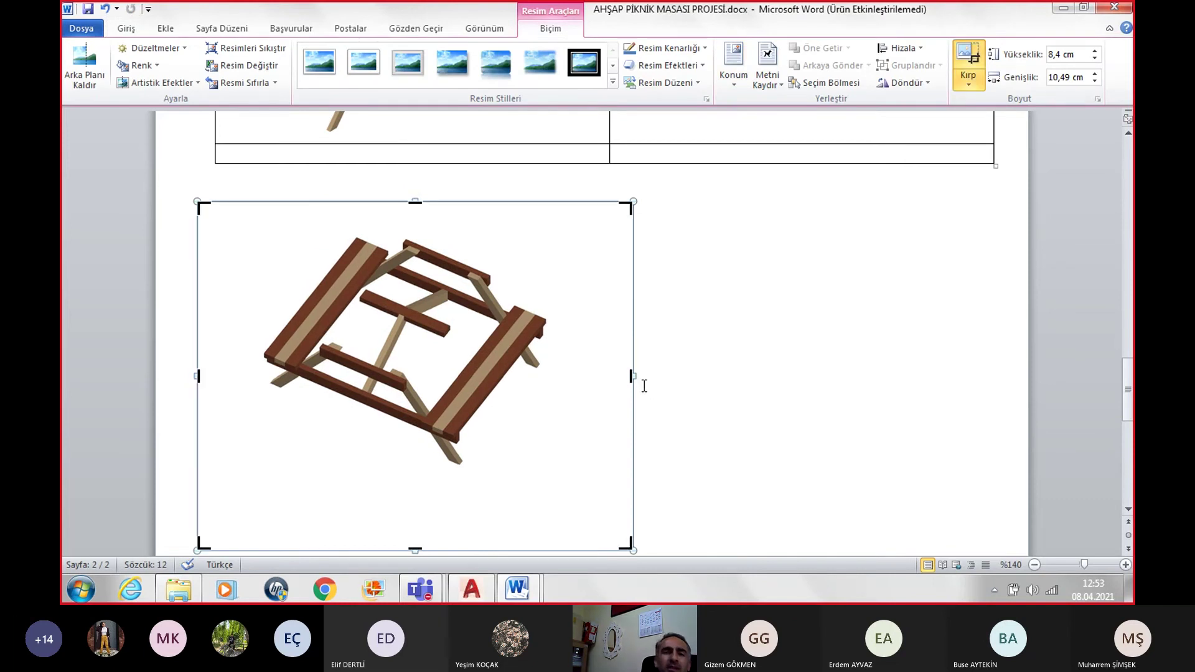
{"action": "left_click_drag", "start_coordinate": [632, 376], "coordinate": [557, 376]}
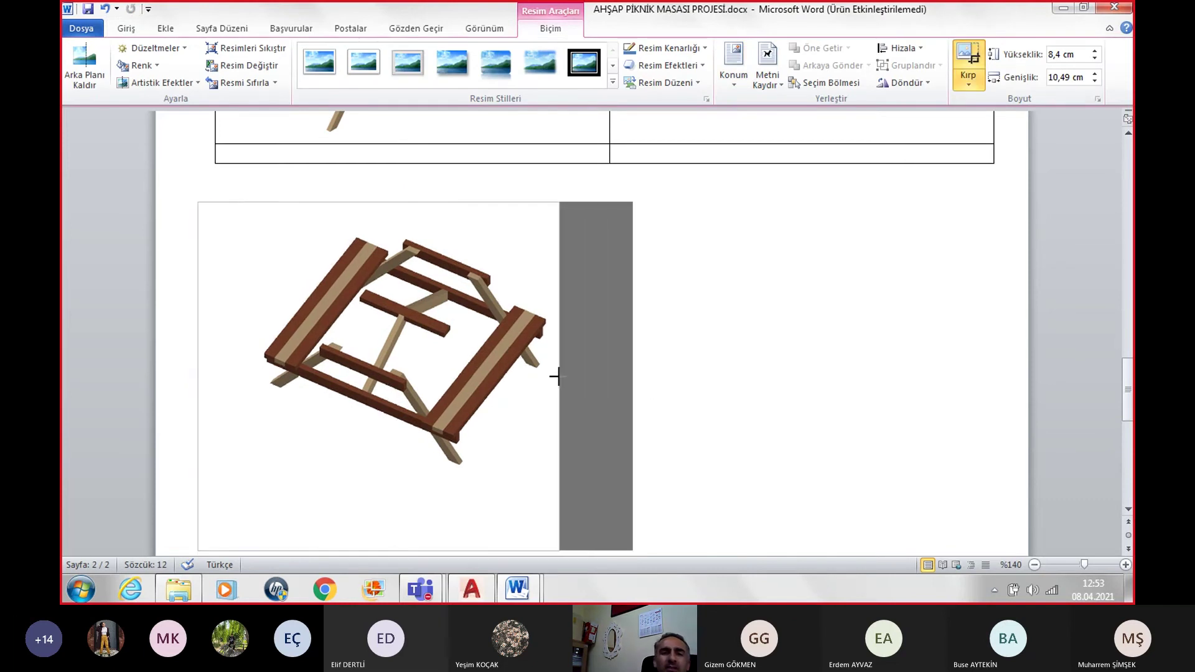
{"action": "left_click_drag", "start_coordinate": [216, 374], "coordinate": [243, 374]}
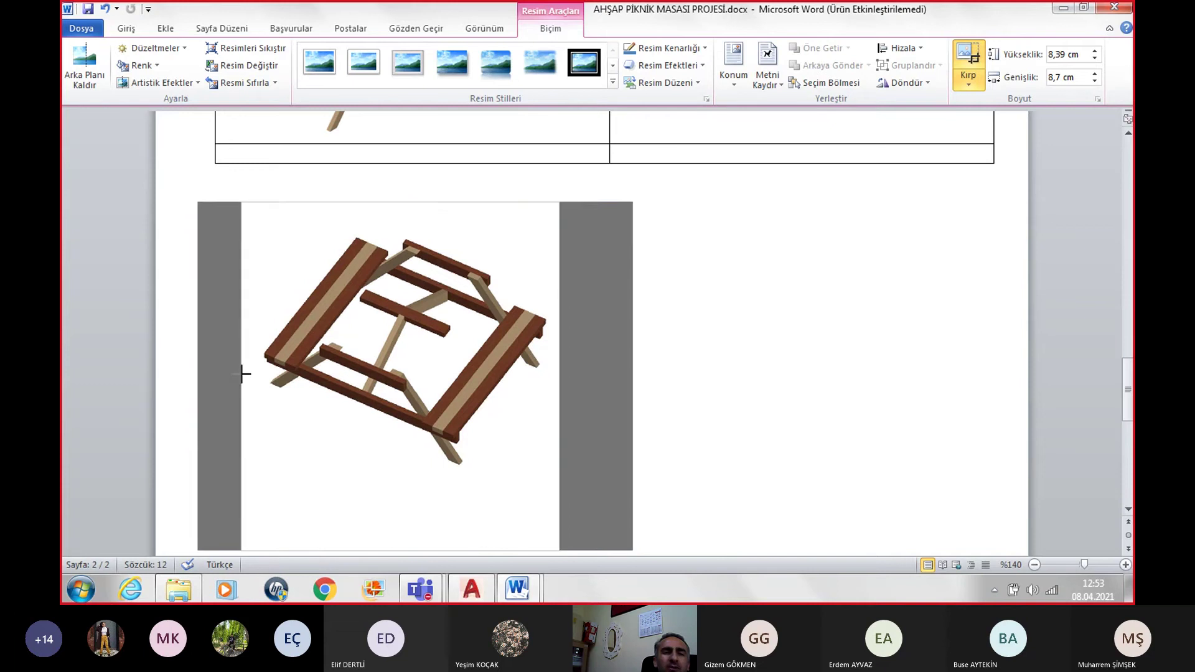
{"action": "scroll", "coordinate": [386, 479], "scroll_direction": "down", "scroll_amount": 1}
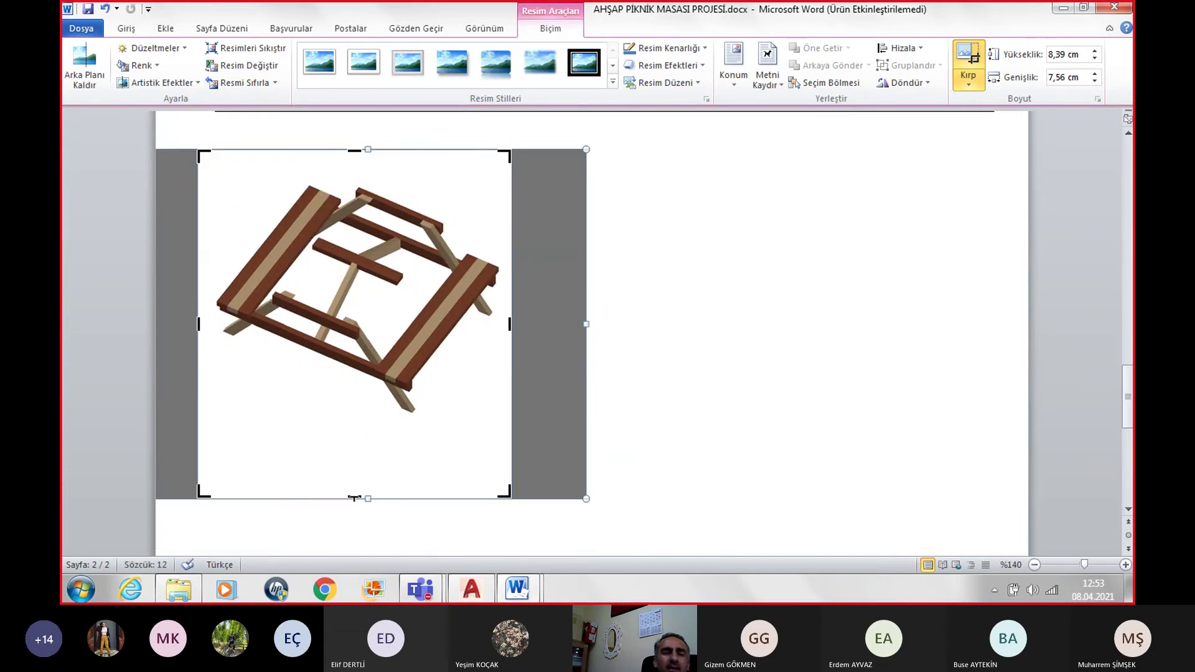
{"action": "left_click_drag", "start_coordinate": [353, 496], "coordinate": [355, 424]}
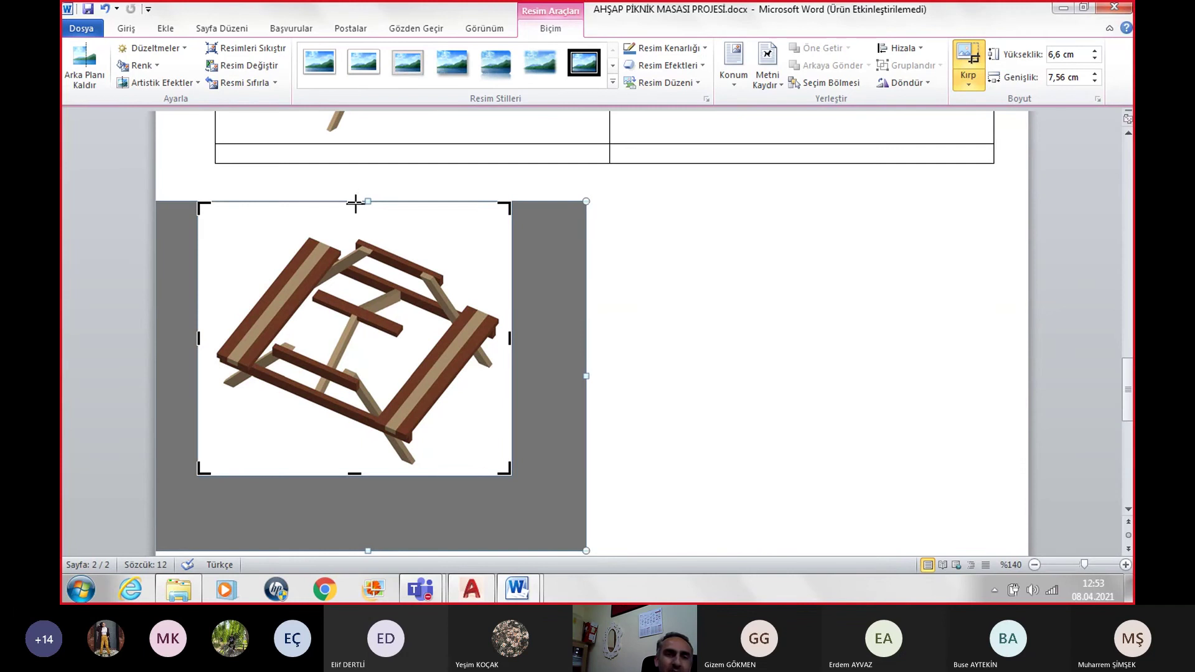
{"action": "left_click_drag", "start_coordinate": [356, 203], "coordinate": [361, 222]}
{"action": "left_click", "coordinate": [699, 304]}
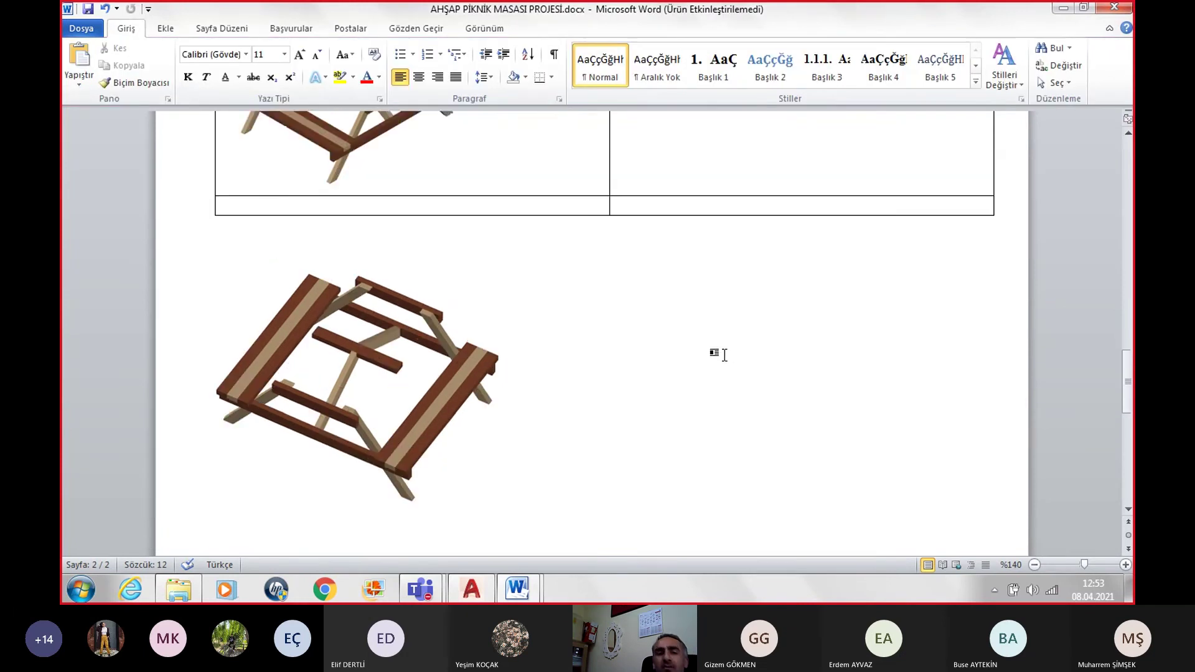
Step: Move the frame render into the right cell and enlarge the assembled picture in the left cell
{"action": "scroll", "coordinate": [724, 354], "scroll_direction": "up", "scroll_amount": 3}
{"action": "mouse_move", "coordinate": [394, 474]}
{"action": "left_mouse_down"}
{"action": "mouse_move", "coordinate": [766, 221]}
{"action": "mouse_move", "coordinate": [778, 195]}
{"action": "left_mouse_up"}
{"action": "scroll", "coordinate": [788, 280], "scroll_direction": "up", "scroll_amount": 3}
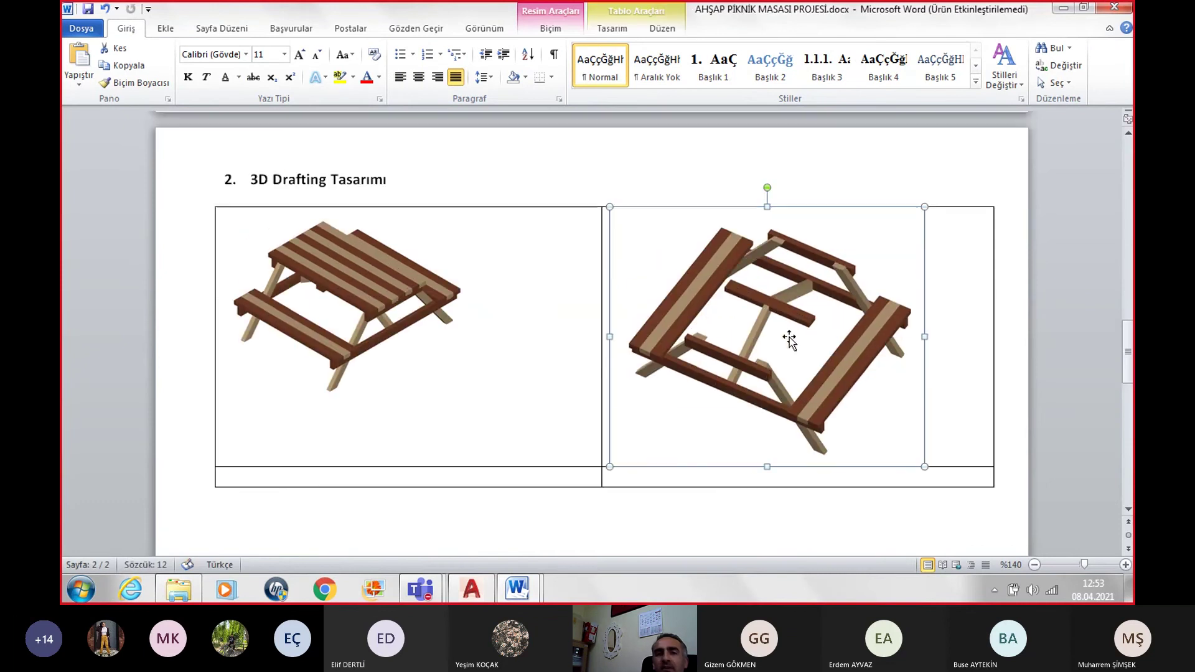
{"action": "left_click", "coordinate": [386, 346]}
{"action": "left_click_drag", "start_coordinate": [481, 404], "coordinate": [532, 466]}
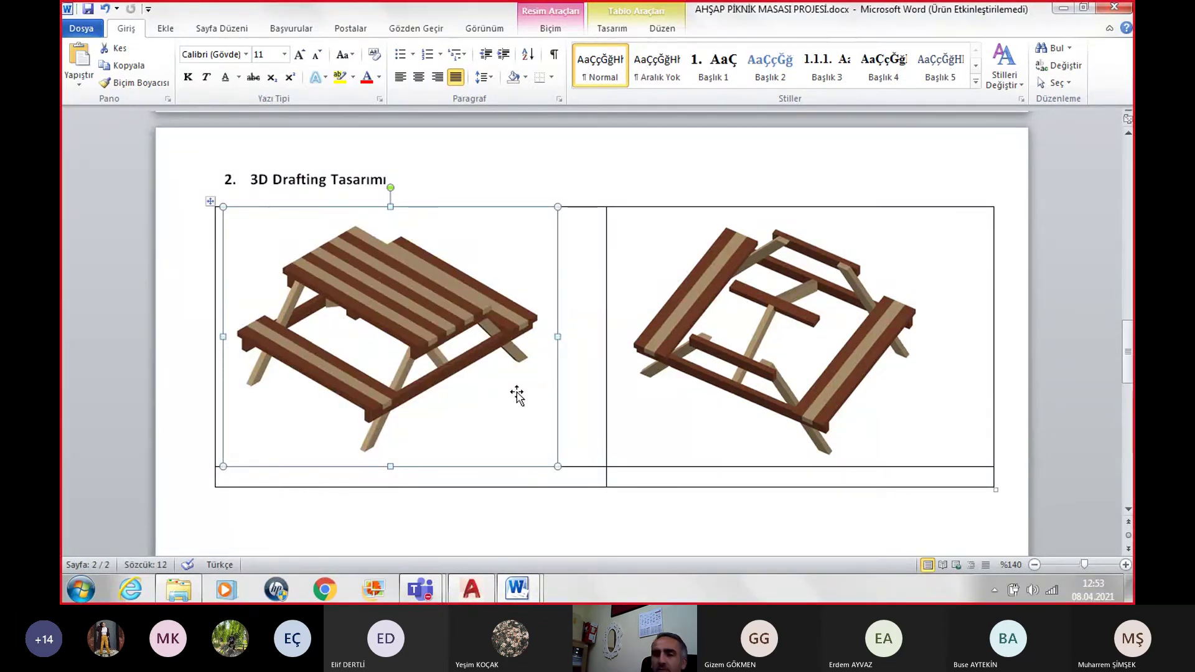
{"action": "mouse_move", "coordinate": [395, 487]}
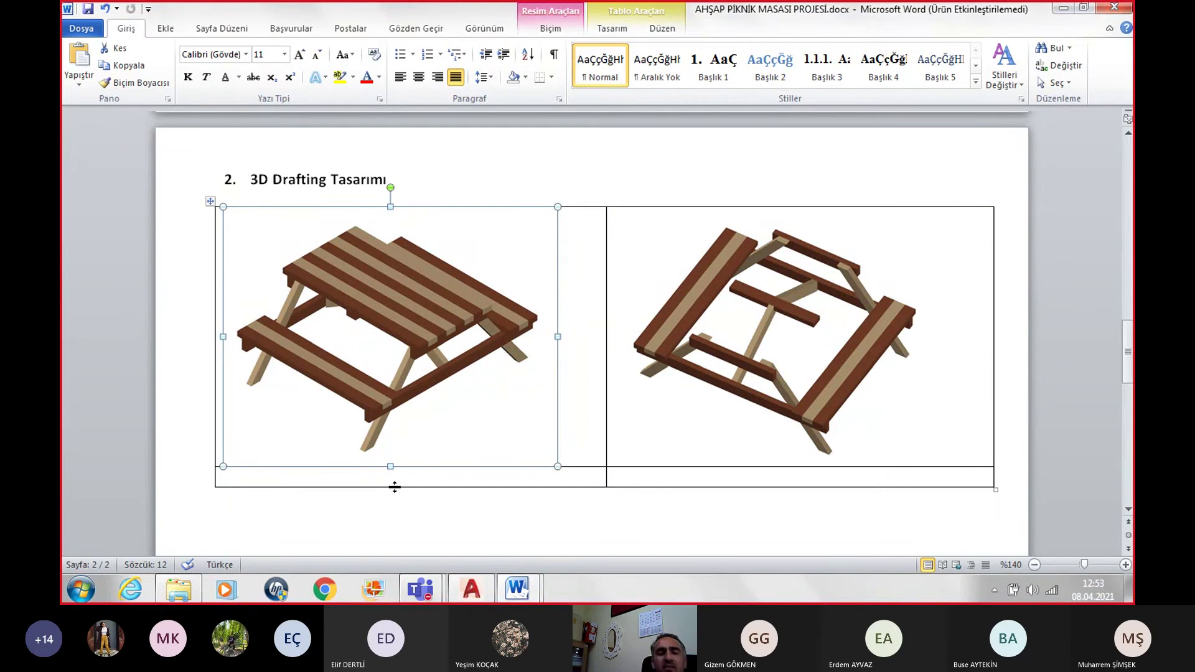
Step: Save the report and switch back to AutoCAD
{"action": "key", "text": "ctrl+s"}
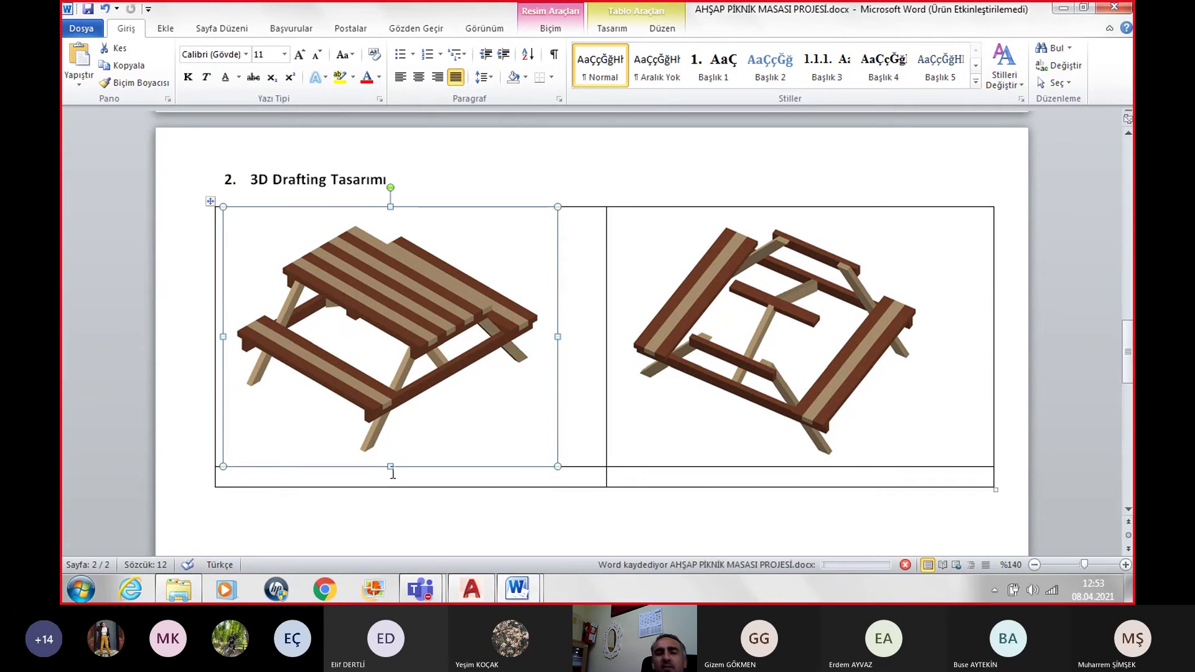
{"action": "scroll", "coordinate": [565, 393], "scroll_direction": "down", "scroll_amount": 2}
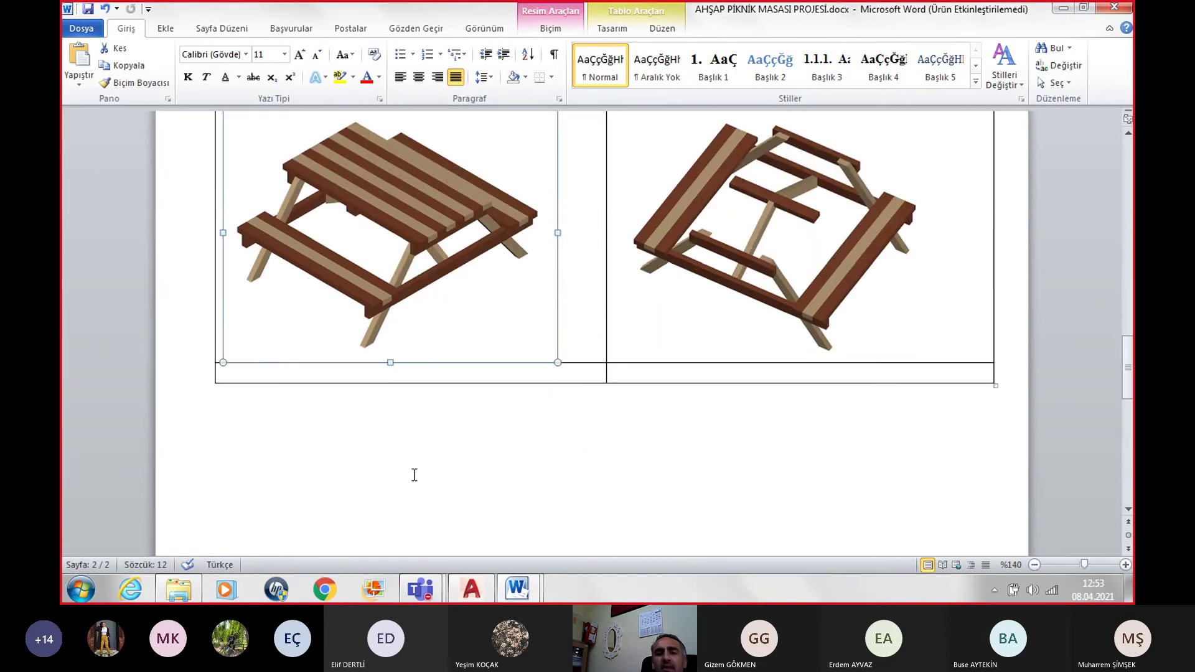
{"action": "left_click", "coordinate": [236, 429]}
{"action": "double_click", "coordinate": [229, 448]}
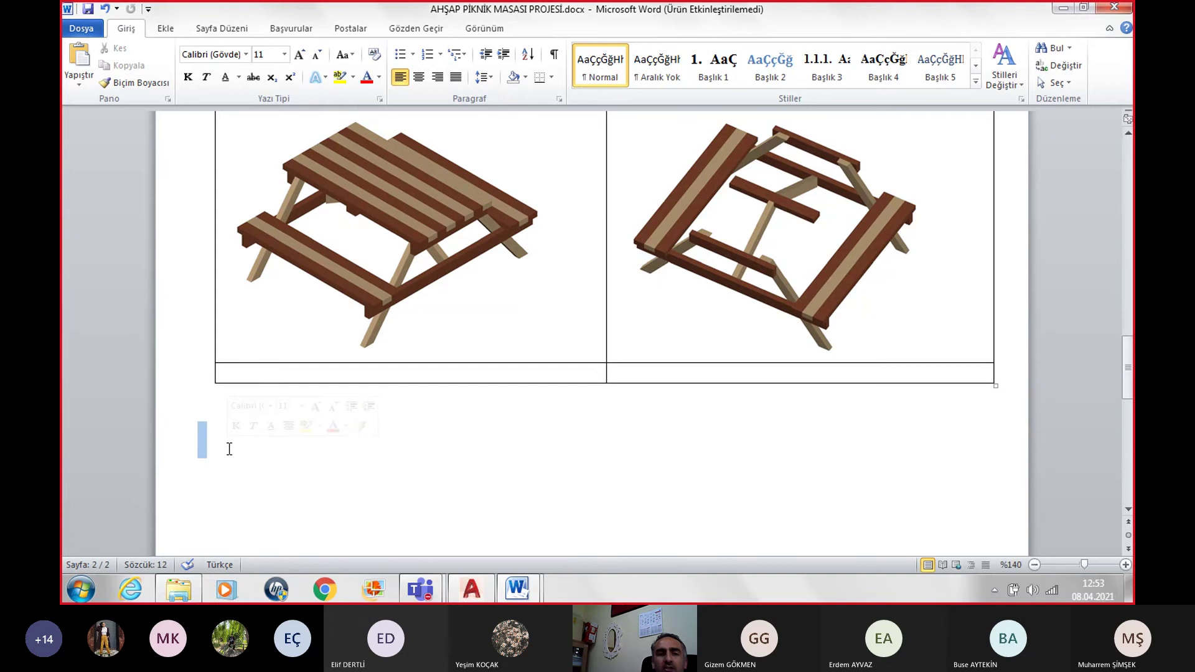
{"action": "left_click", "coordinate": [471, 588]}
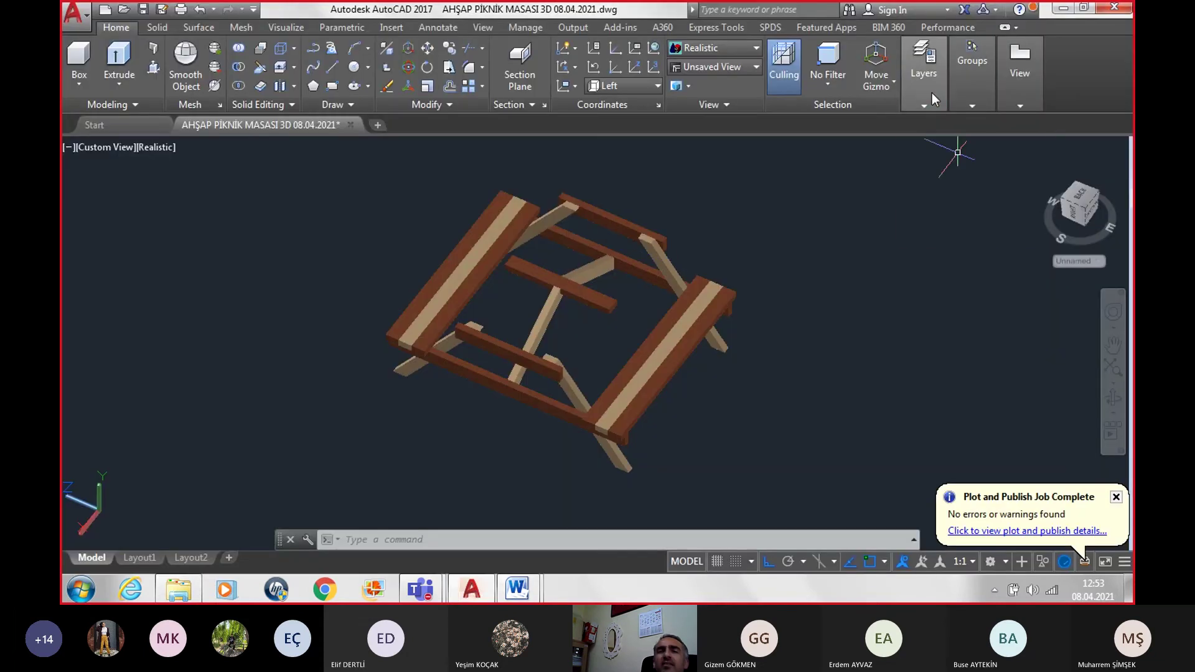
Step: Turn the 'masaüstü tabla kalasları' layer back on to restore the tabletop planks
{"action": "left_click", "coordinate": [971, 69]}
{"action": "left_click", "coordinate": [931, 96]}
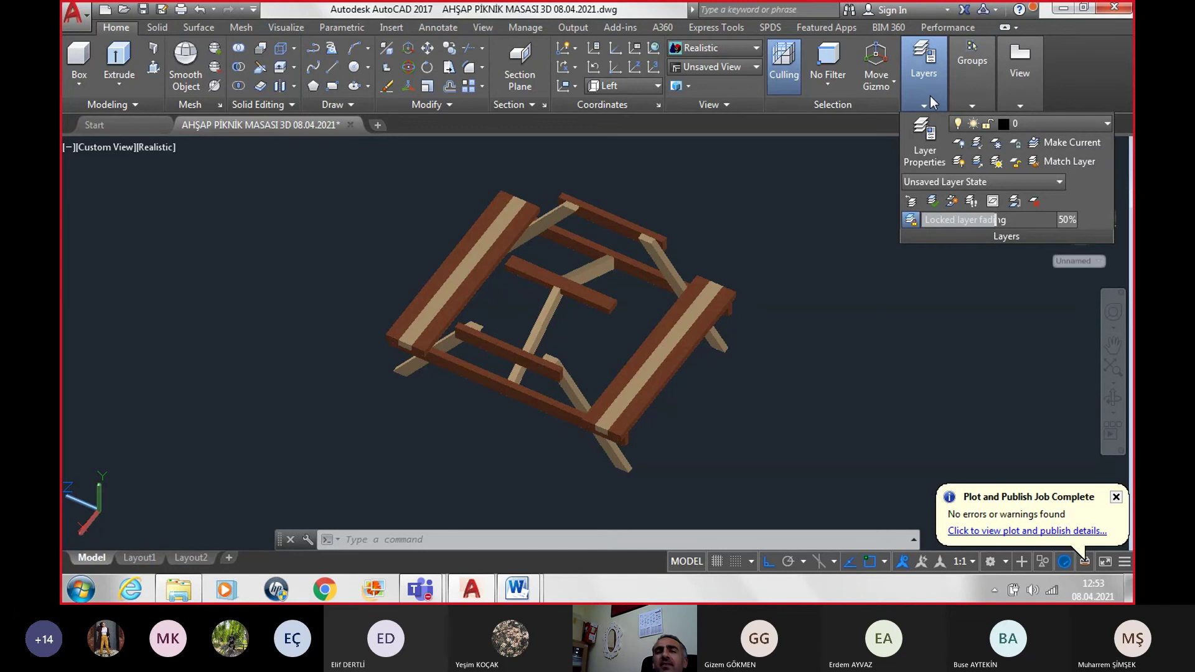
{"action": "left_click", "coordinate": [1042, 131]}
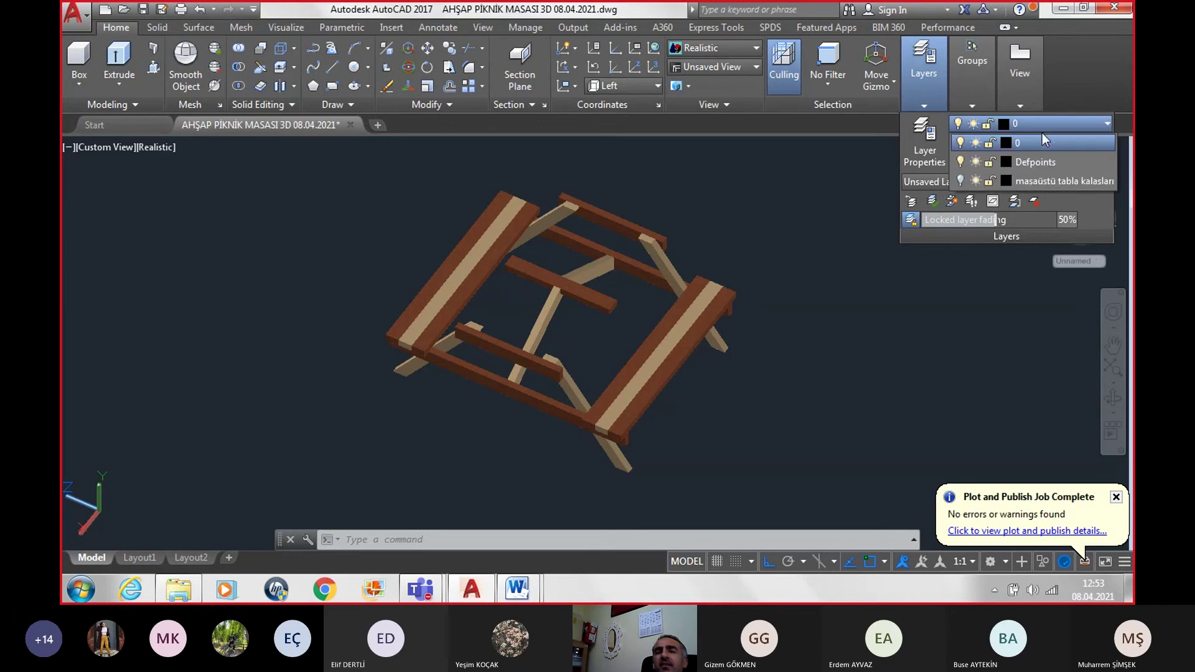
{"action": "left_click", "coordinate": [961, 182]}
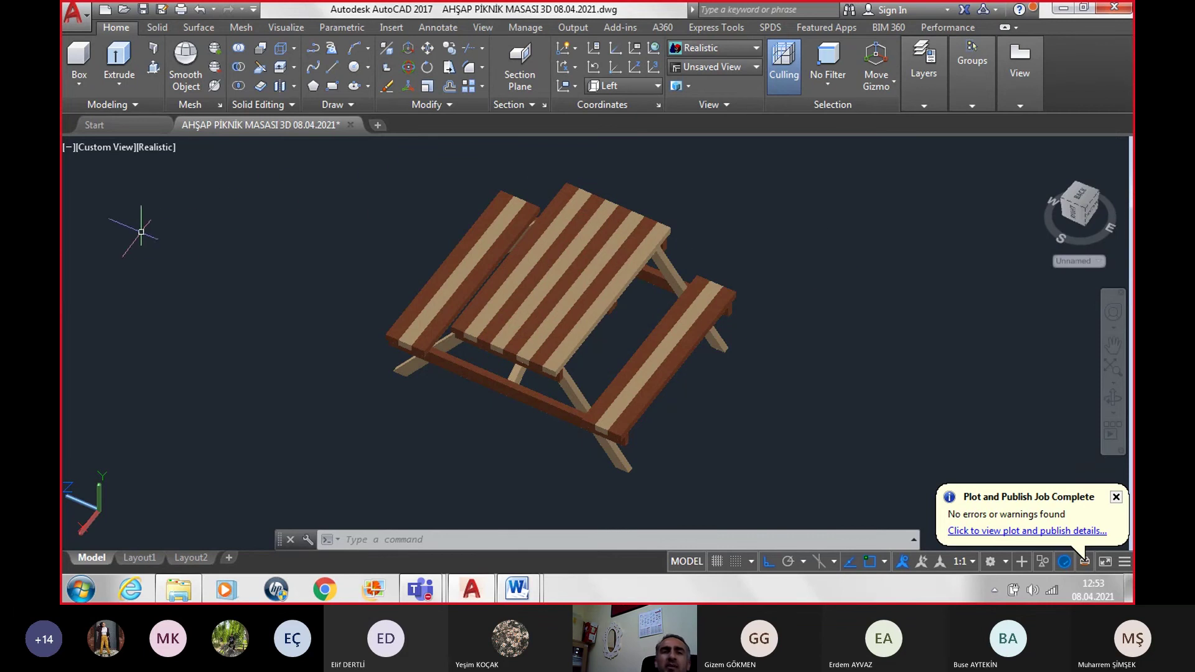
Step: Switch the model to the Front view, pan it into place, and dismiss the notification
{"action": "left_click", "coordinate": [104, 152]}
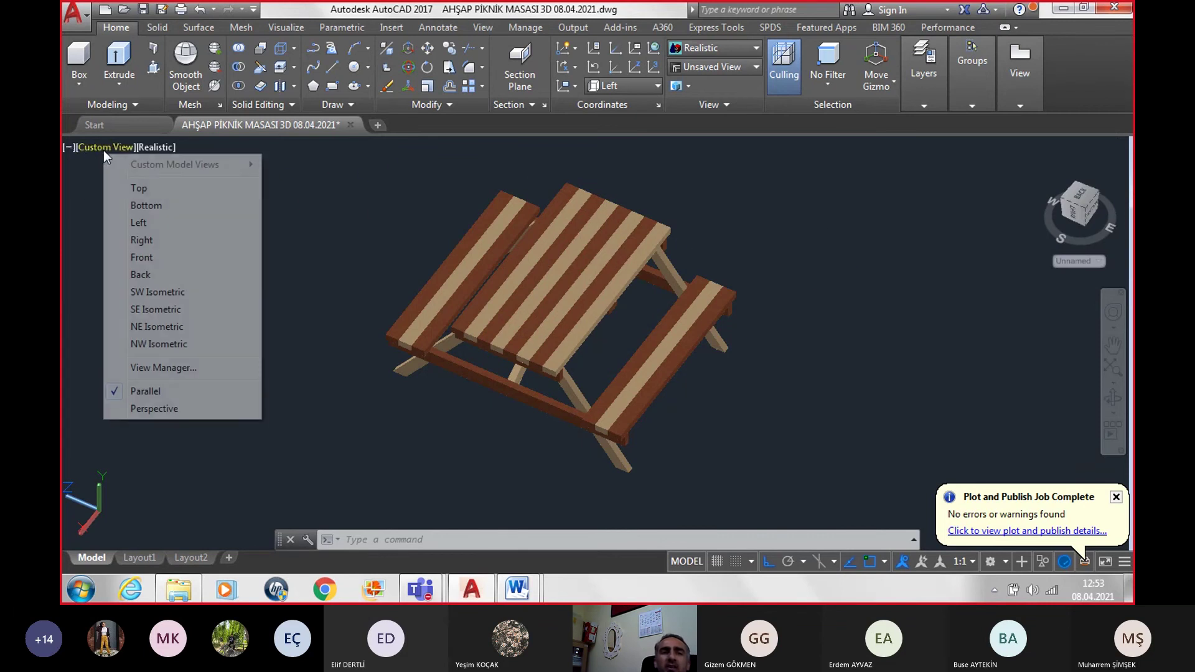
{"action": "left_click", "coordinate": [143, 257]}
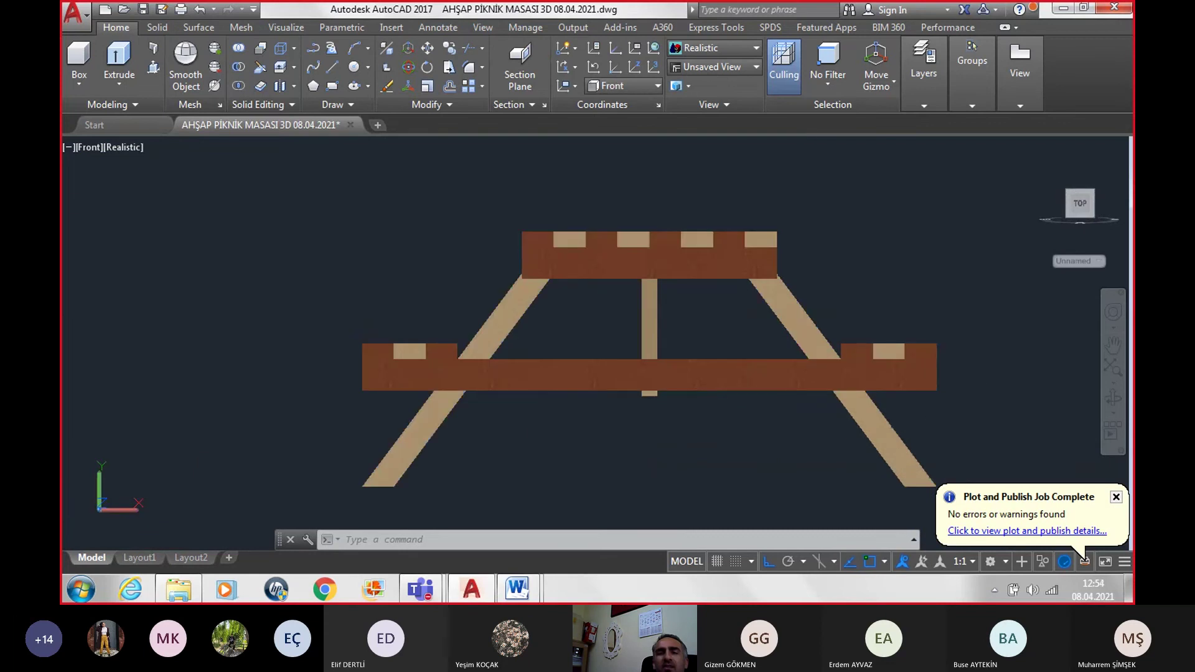
{"action": "middle_click_drag", "start_coordinate": [977, 414], "coordinate": [893, 390]}
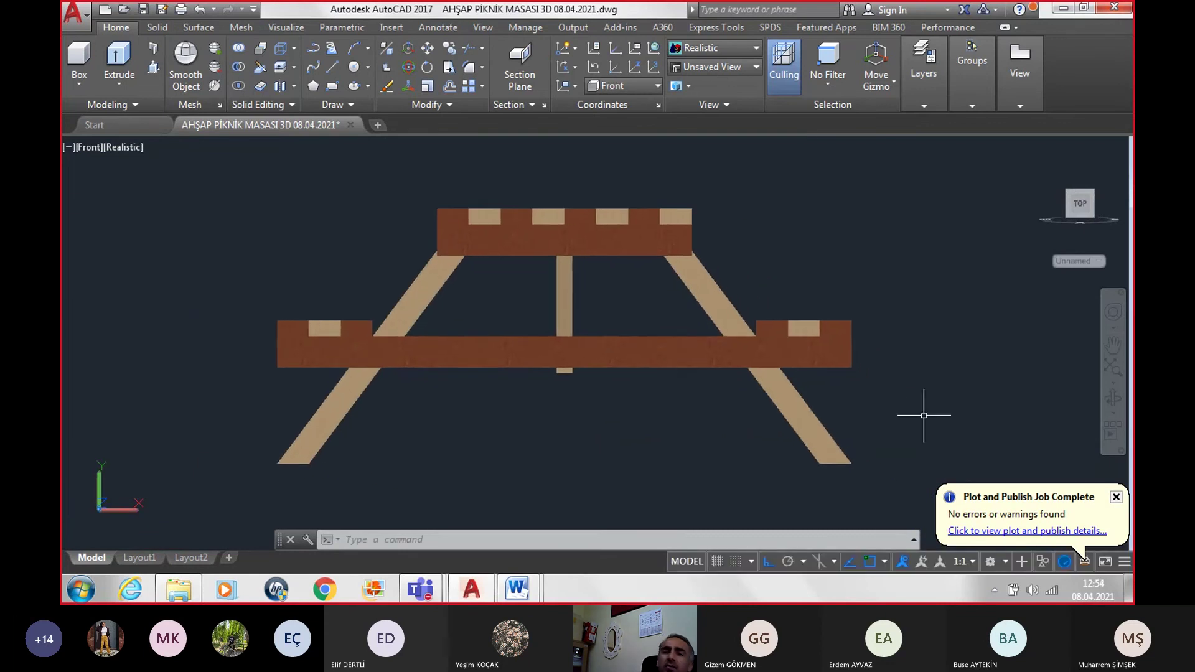
{"action": "left_click", "coordinate": [1116, 498]}
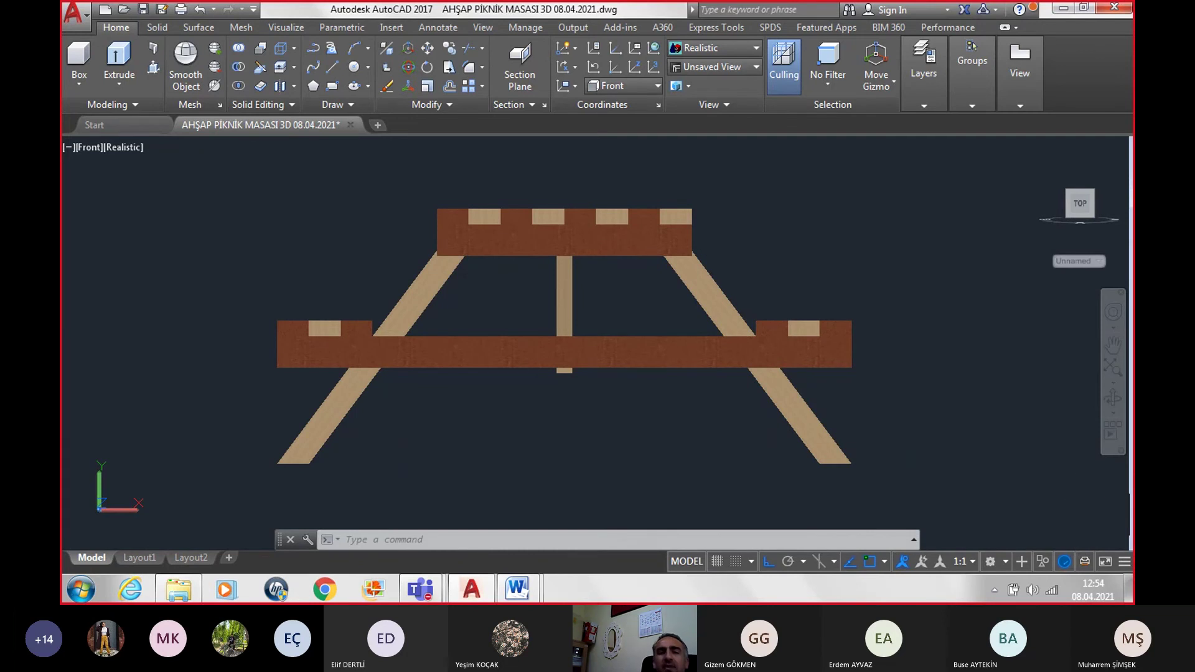
{"action": "key", "text": "ctrl+p"}
Step: Set the plotter to PublishToWeb JPG with Sun Hi-Res paper, plotting a Window area
{"action": "left_click", "coordinate": [457, 176]}
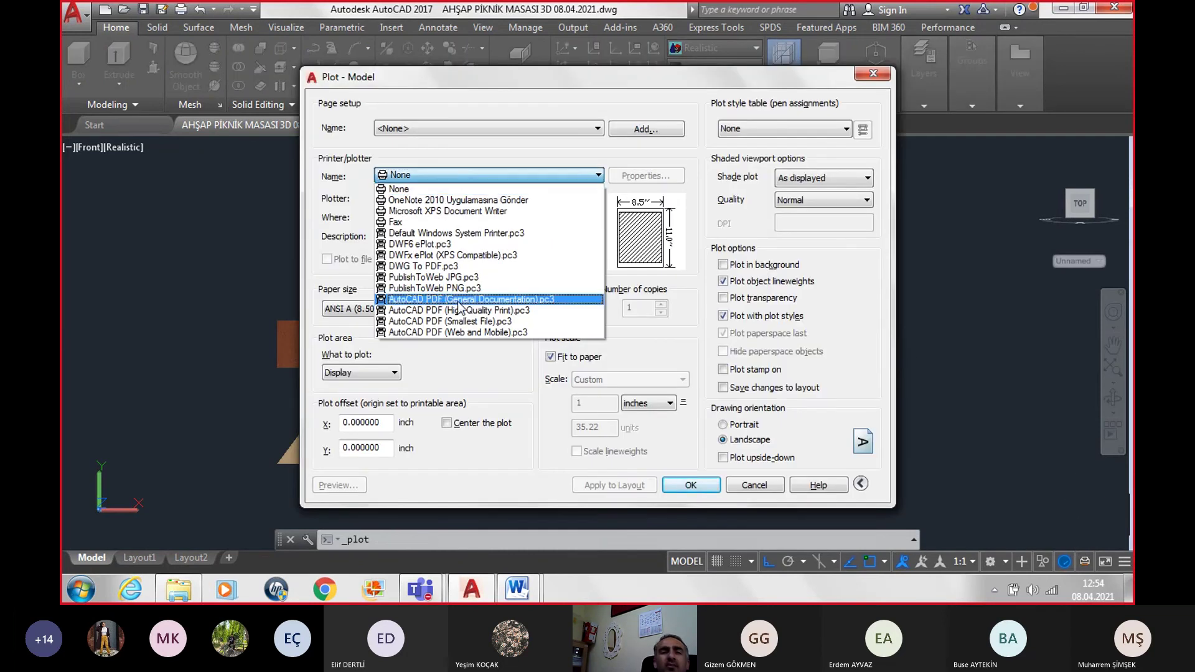
{"action": "left_click", "coordinate": [459, 287]}
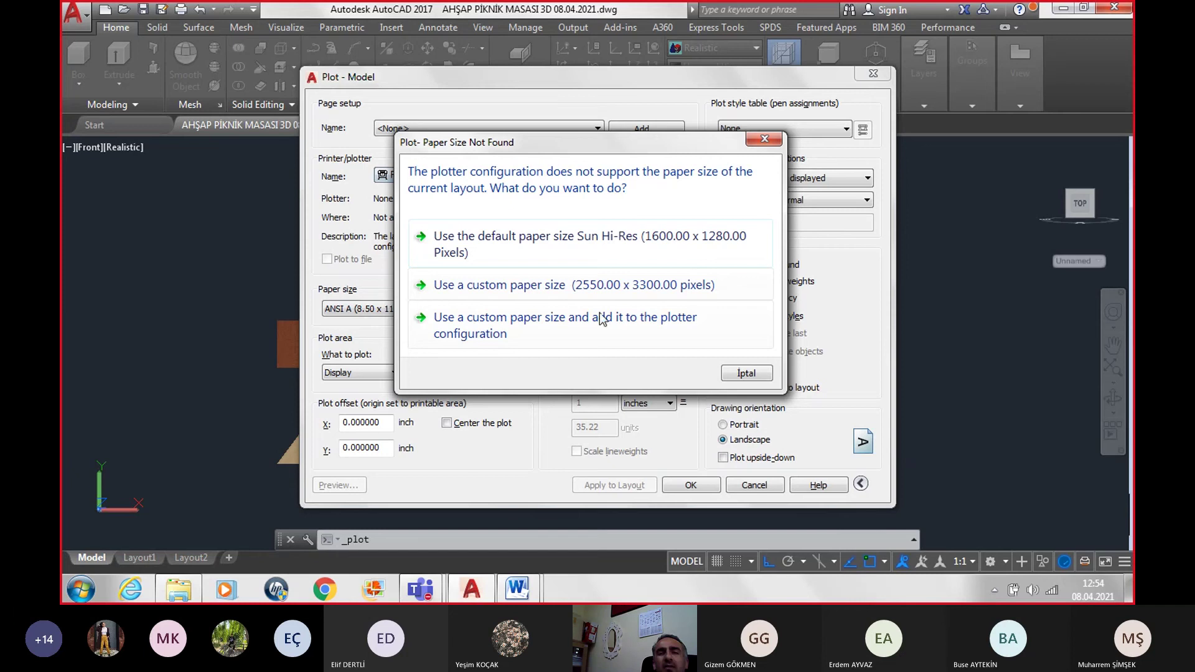
{"action": "left_click", "coordinate": [570, 240]}
{"action": "left_click", "coordinate": [361, 373]}
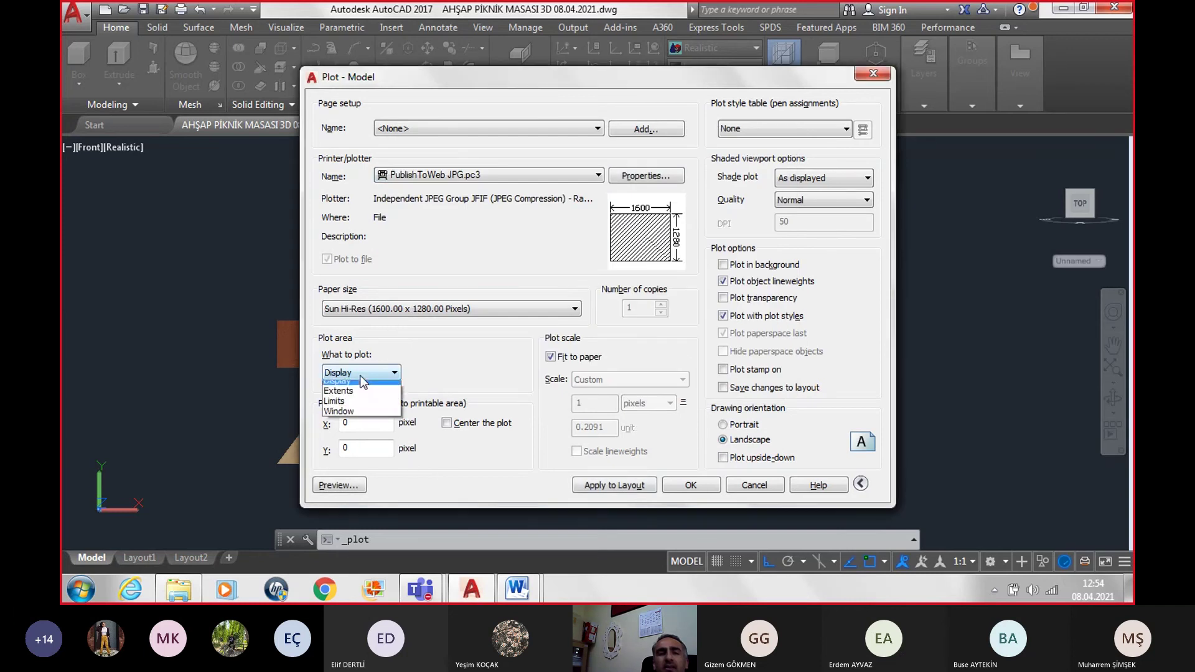
{"action": "left_click", "coordinate": [339, 420]}
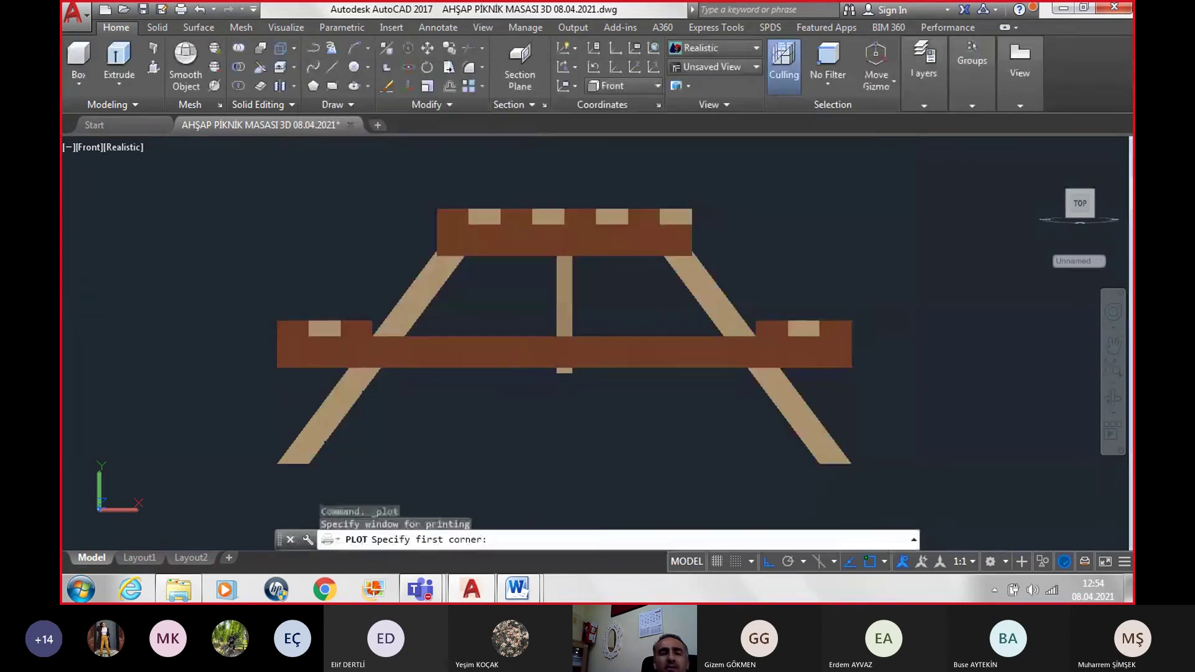
Step: Window the front view of the table, centre the plot, and keep landscape orientation
{"action": "left_click", "coordinate": [175, 514]}
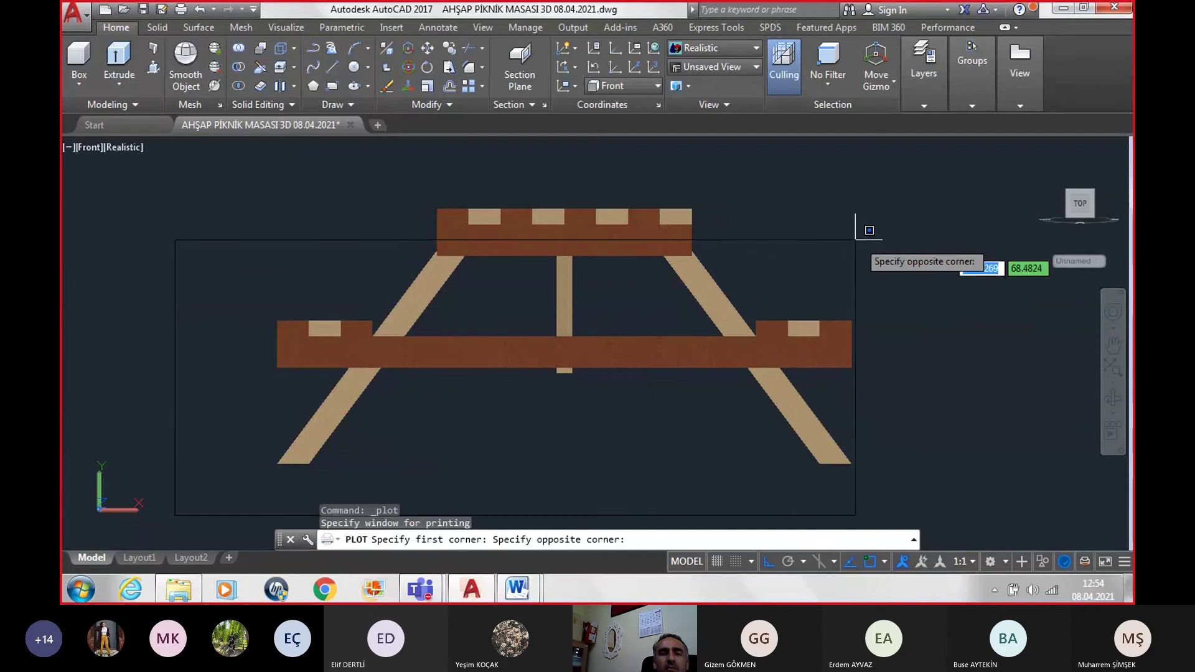
{"action": "left_click", "coordinate": [952, 161]}
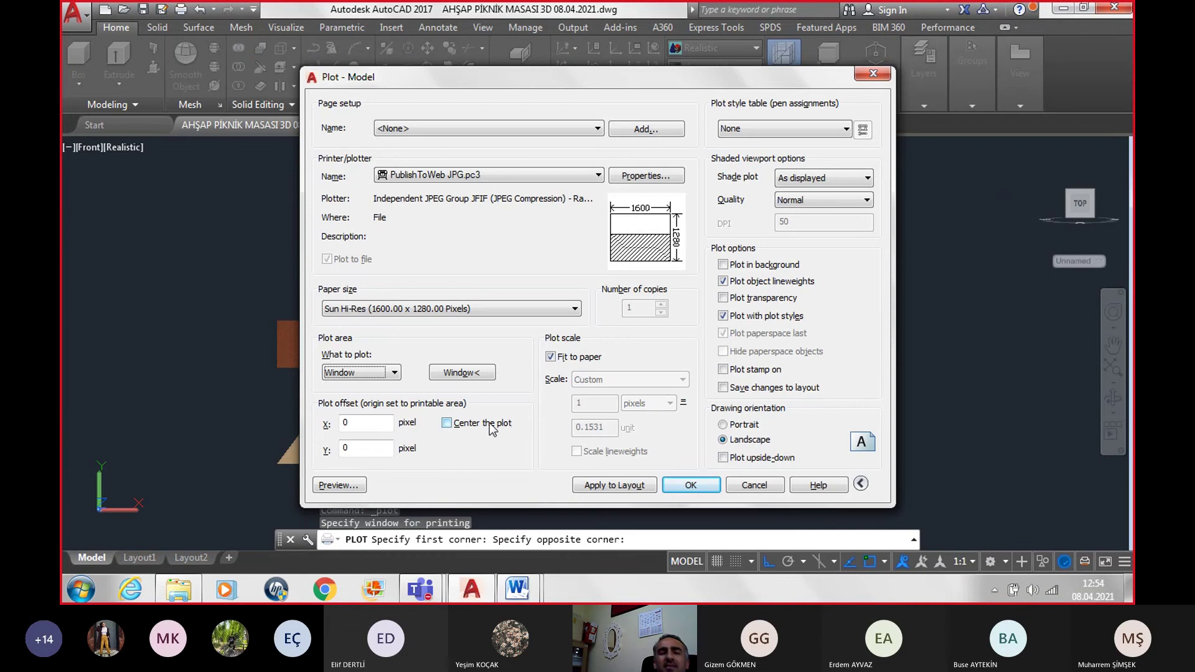
{"action": "left_click", "coordinate": [455, 424]}
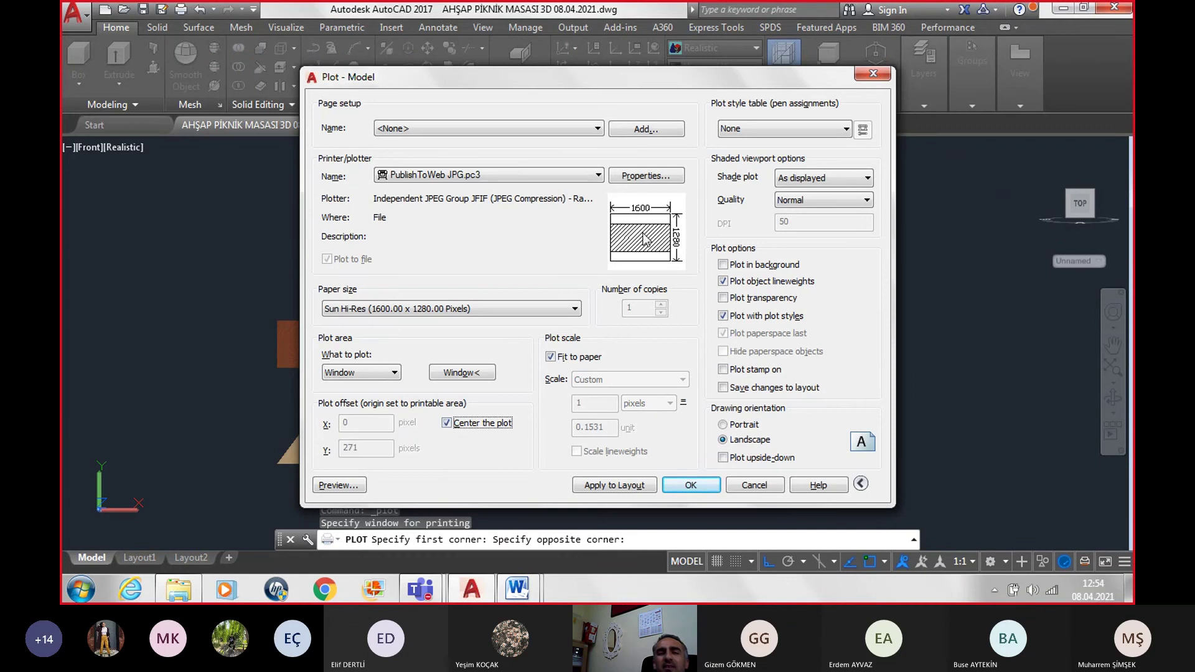
{"action": "left_click", "coordinate": [723, 425]}
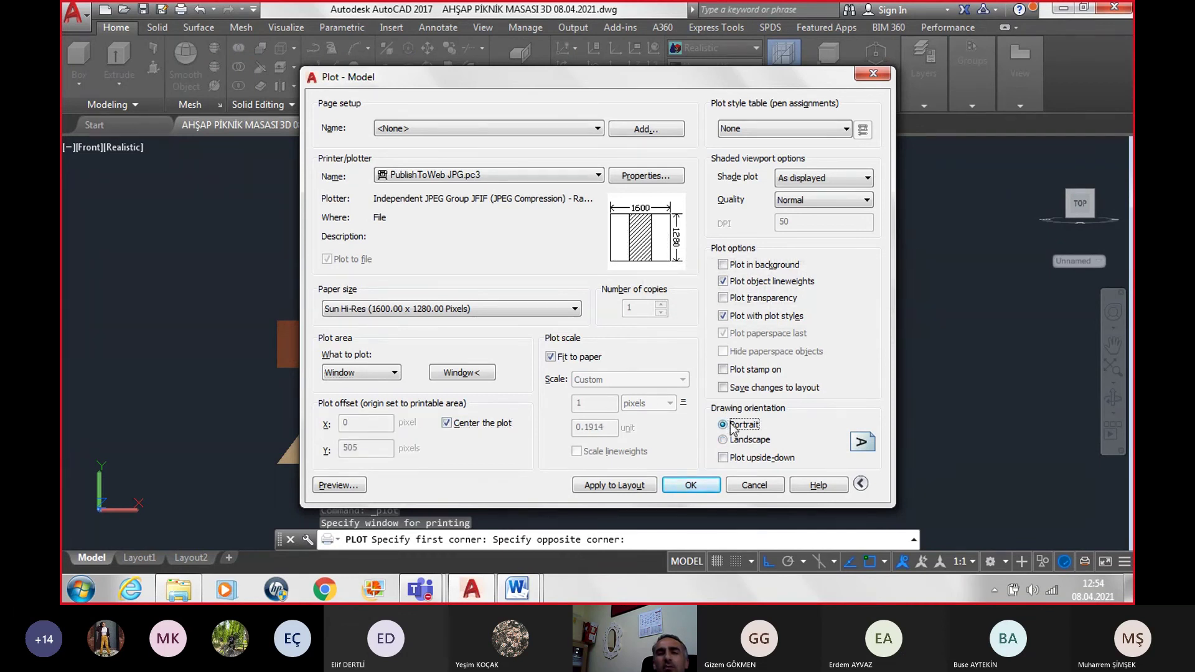
{"action": "left_click", "coordinate": [737, 442]}
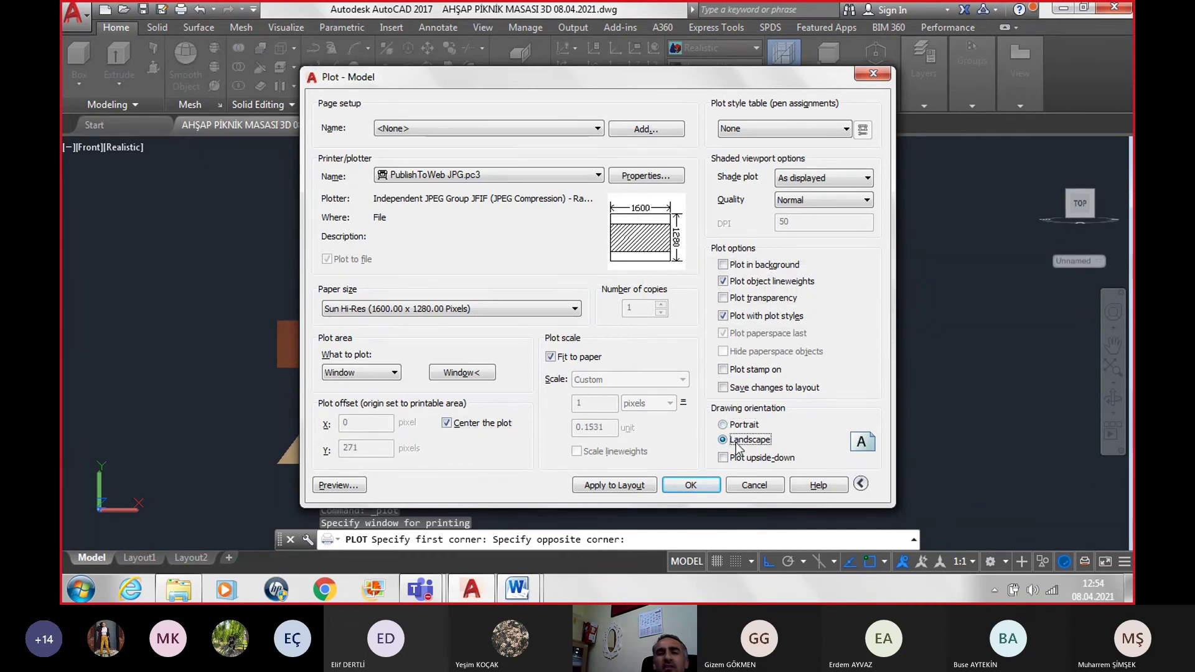
Step: Preview, then save the plot as 3AHŞAP PİKNİK MASASI 3D 08.04.2021-Model.jpg
{"action": "left_click", "coordinate": [350, 488]}
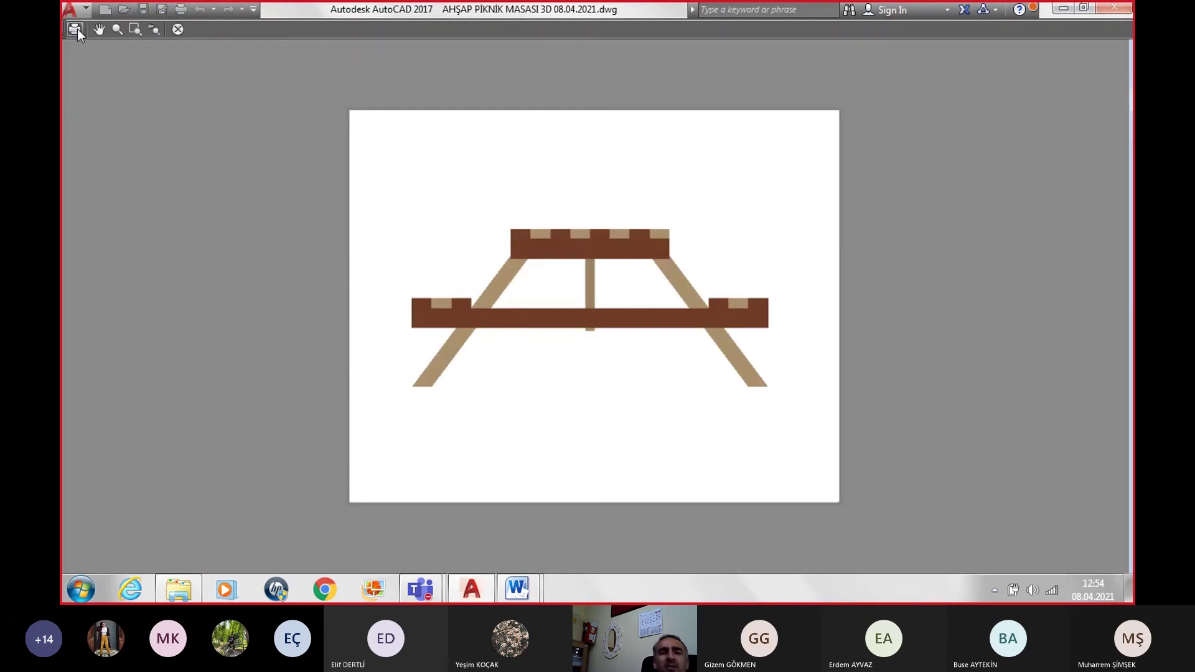
{"action": "left_click", "coordinate": [75, 29]}
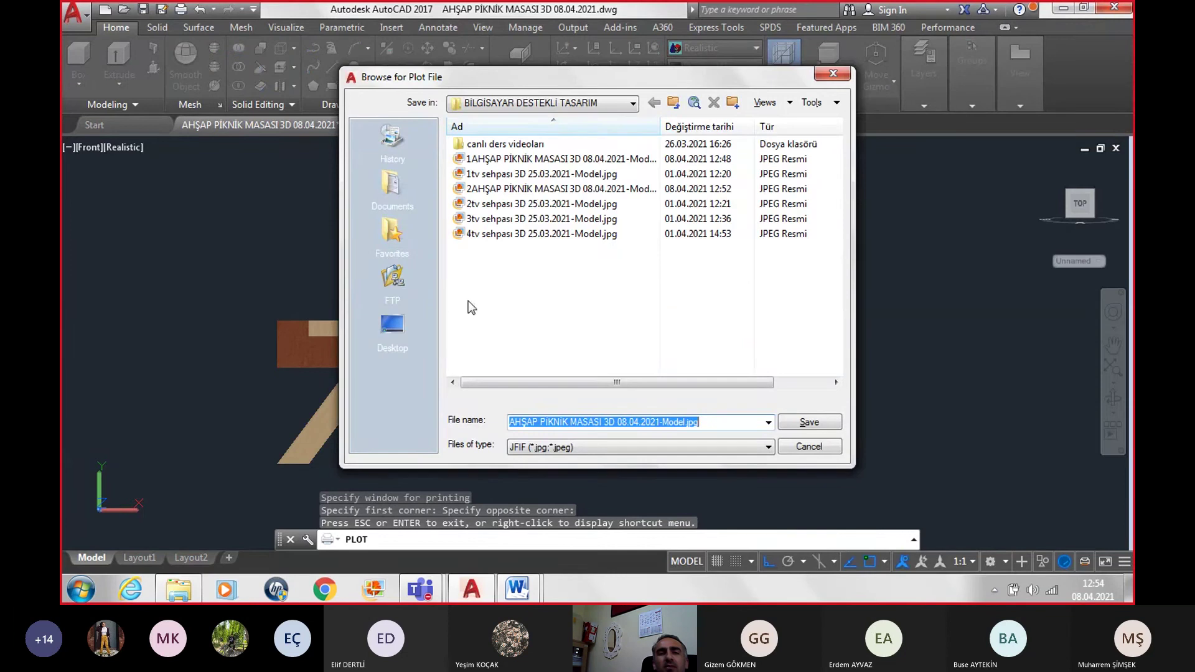
{"action": "left_click", "coordinate": [510, 422]}
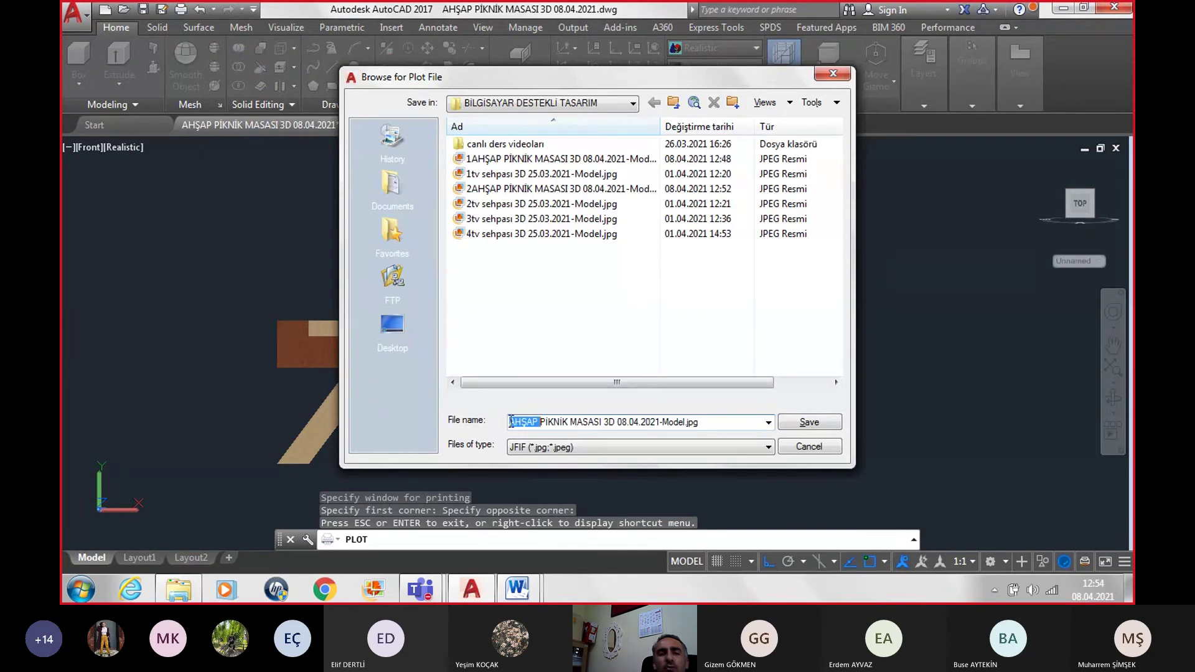
{"action": "type", "text": "3"}
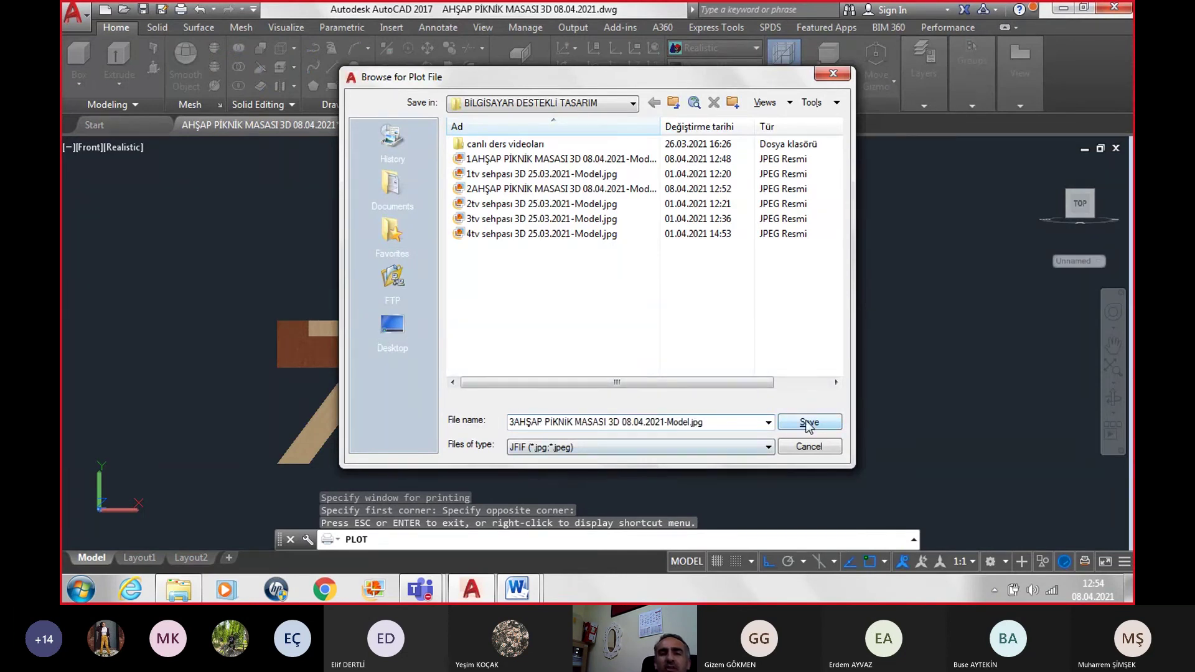
{"action": "left_click", "coordinate": [808, 423]}
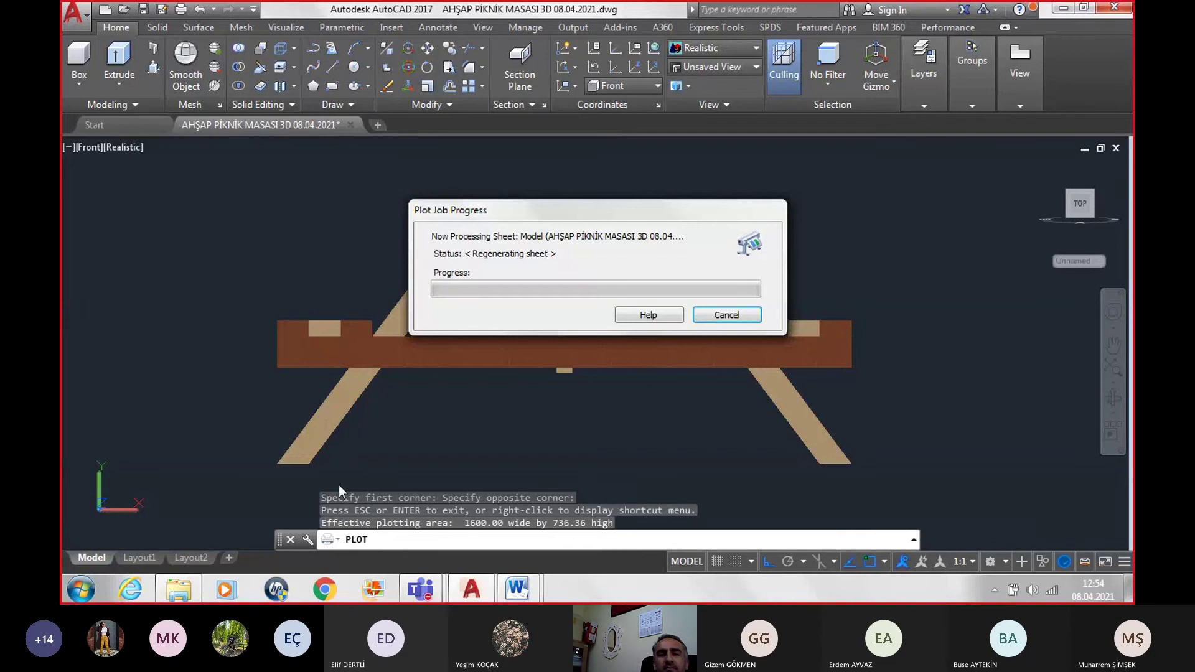
Step: Copy 3AHŞAP PİKNİK MASASI 3D 08.04.2021-Model.jpg in Explorer and return to the Word report
{"action": "left_click", "coordinate": [180, 598]}
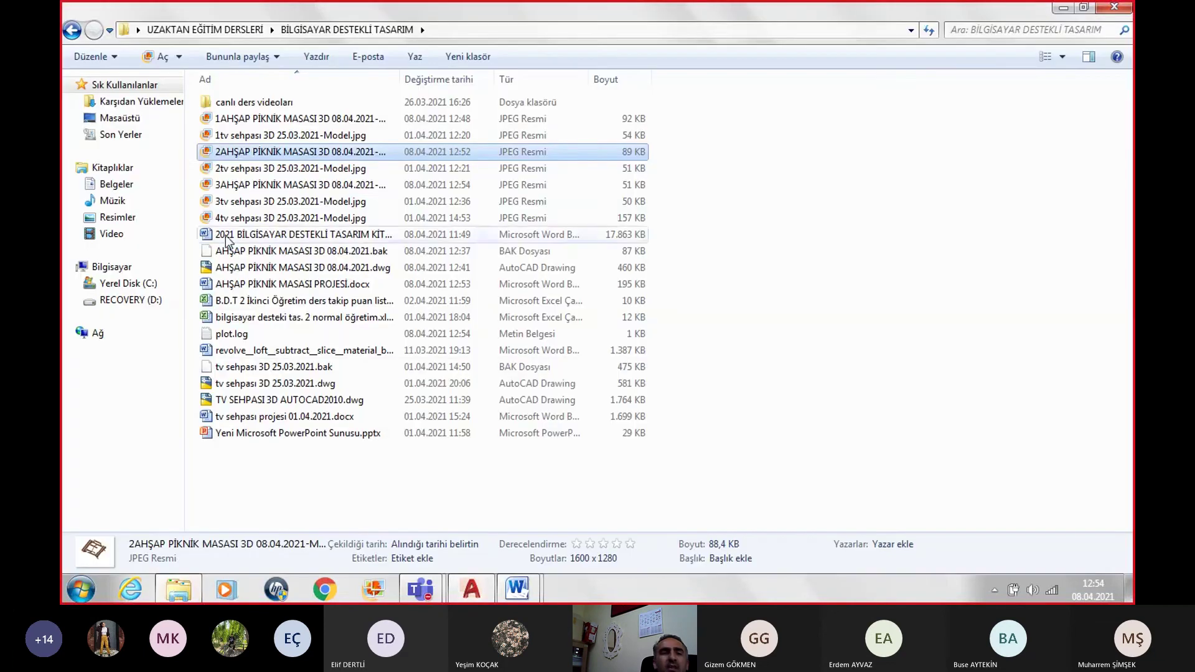
{"action": "left_click", "coordinate": [244, 187]}
{"action": "right_click", "coordinate": [244, 188]}
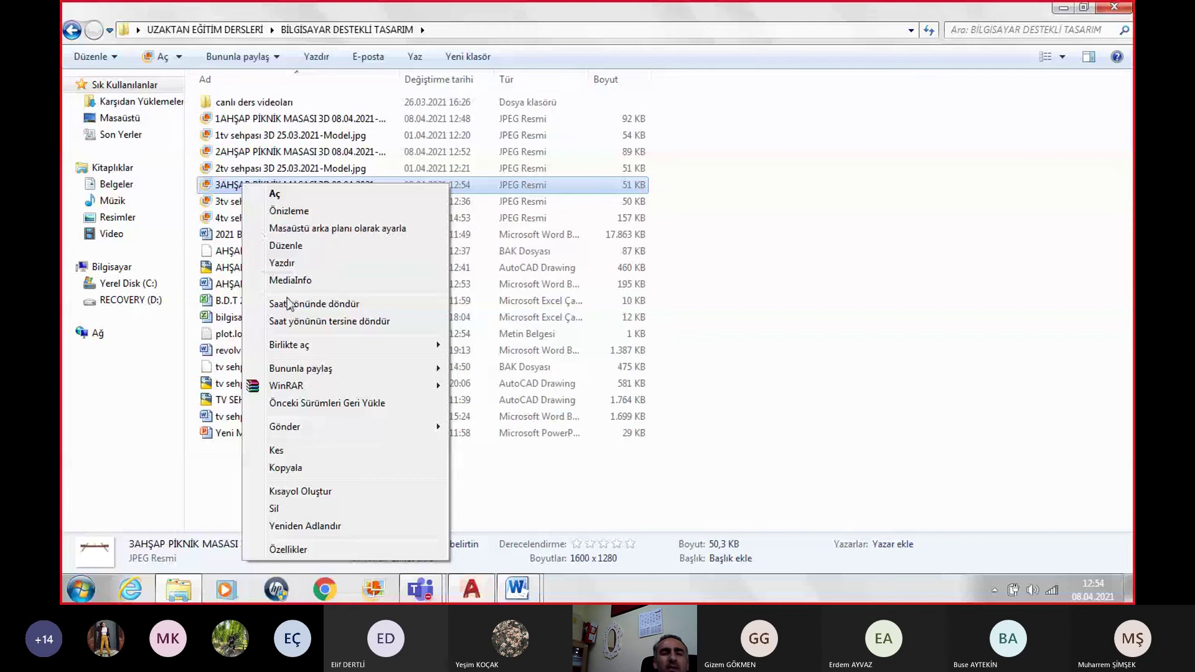
{"action": "left_click", "coordinate": [304, 467]}
{"action": "mouse_move", "coordinate": [517, 589]}
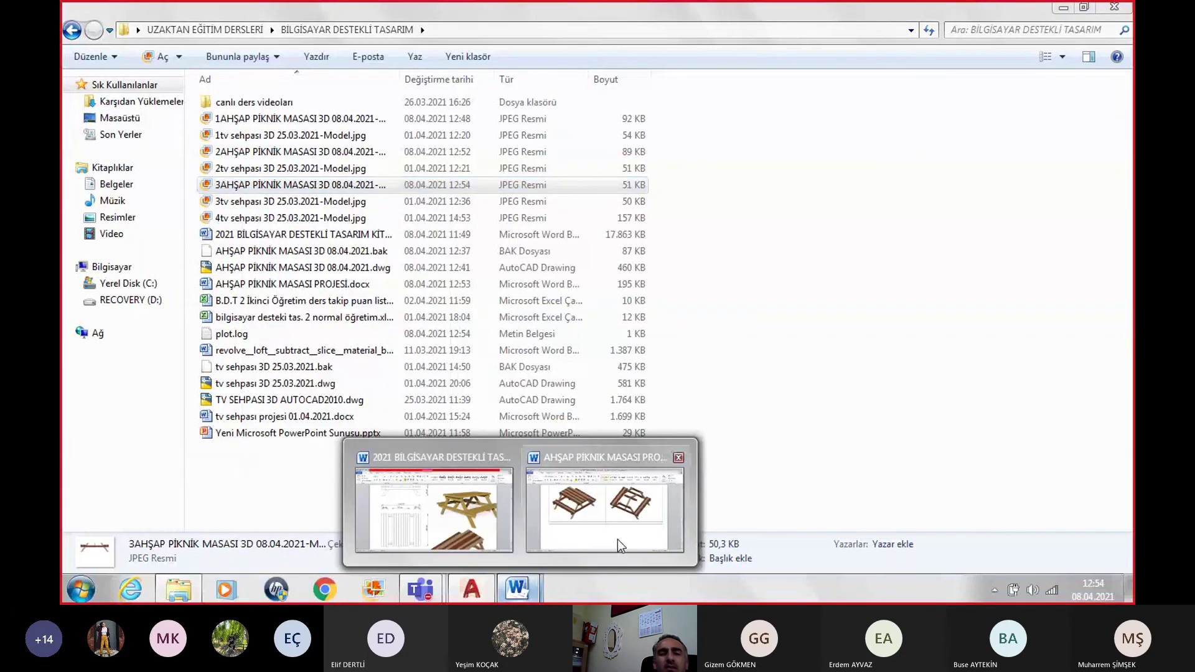
{"action": "left_click", "coordinate": [618, 539]}
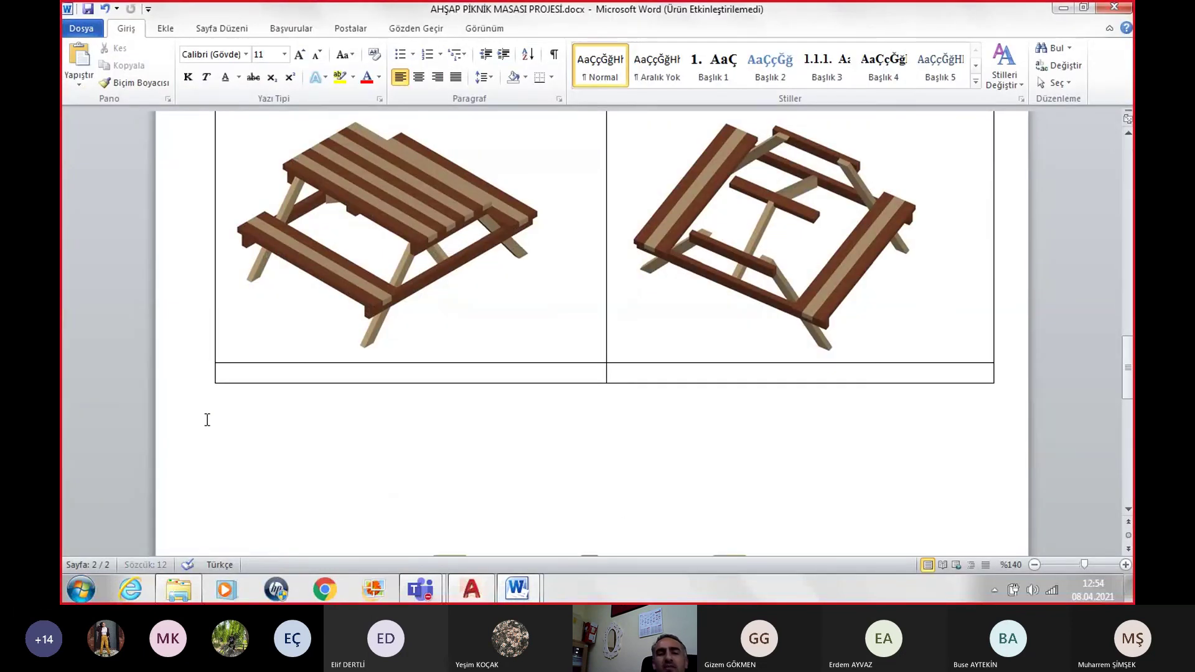
Step: Paste the front-view image below the table and shrink it to about half page width
{"action": "key", "text": "ctrl+v"}
{"action": "left_click", "coordinate": [837, 430]}
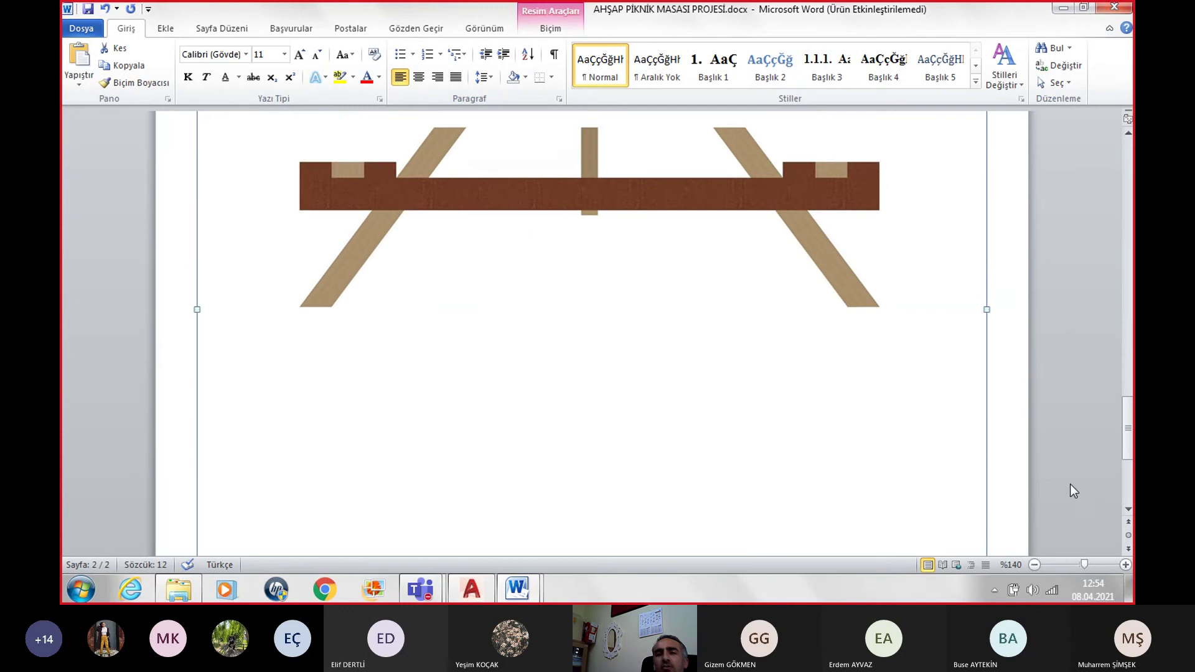
{"action": "scroll", "coordinate": [1070, 485], "scroll_direction": "down", "scroll_amount": 3}
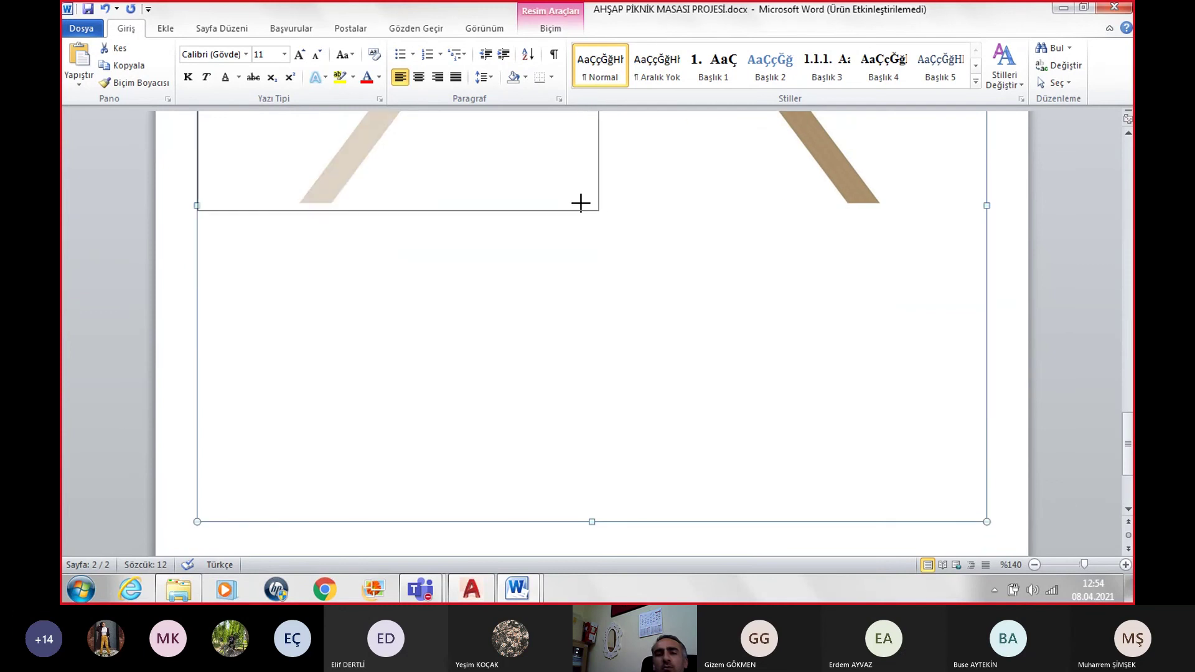
{"action": "left_click_drag", "start_coordinate": [926, 457], "coordinate": [588, 266]}
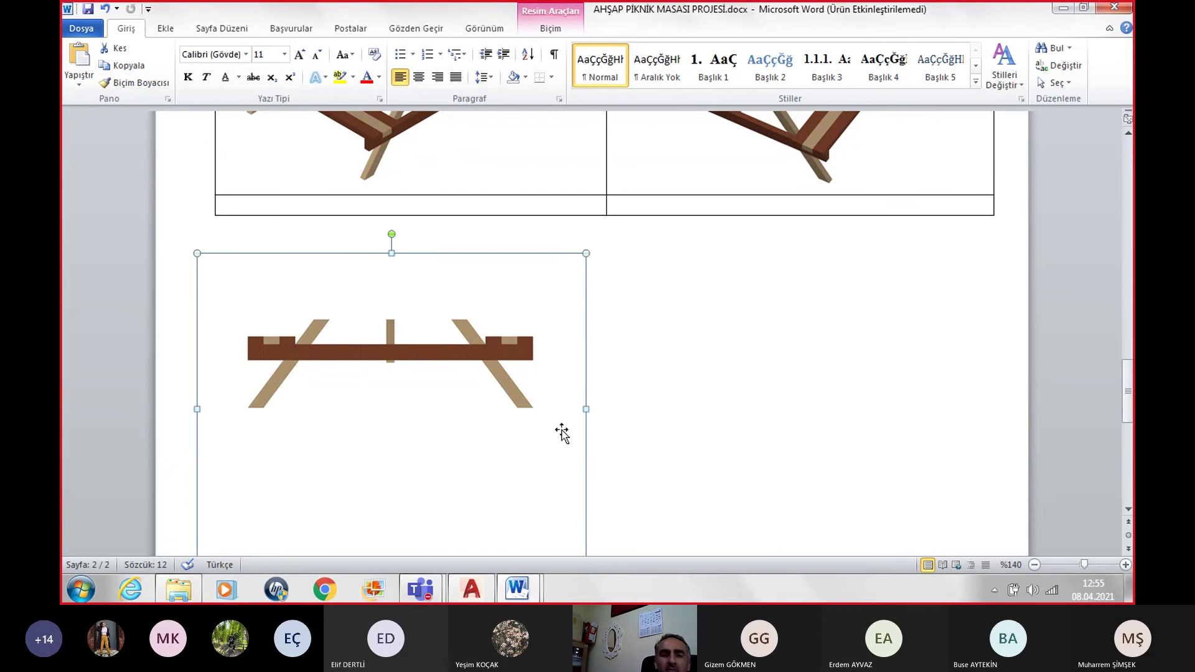
Step: Return to AutoCAD and shift the picnic table view to the left
{"action": "left_click", "coordinate": [472, 588]}
{"action": "scroll", "coordinate": [579, 392], "scroll_direction": "down", "scroll_amount": 2}
{"action": "scroll", "coordinate": [609, 415], "scroll_direction": "down", "scroll_amount": 2}
{"action": "middle_click_drag", "start_coordinate": [608, 415], "coordinate": [548, 396]}
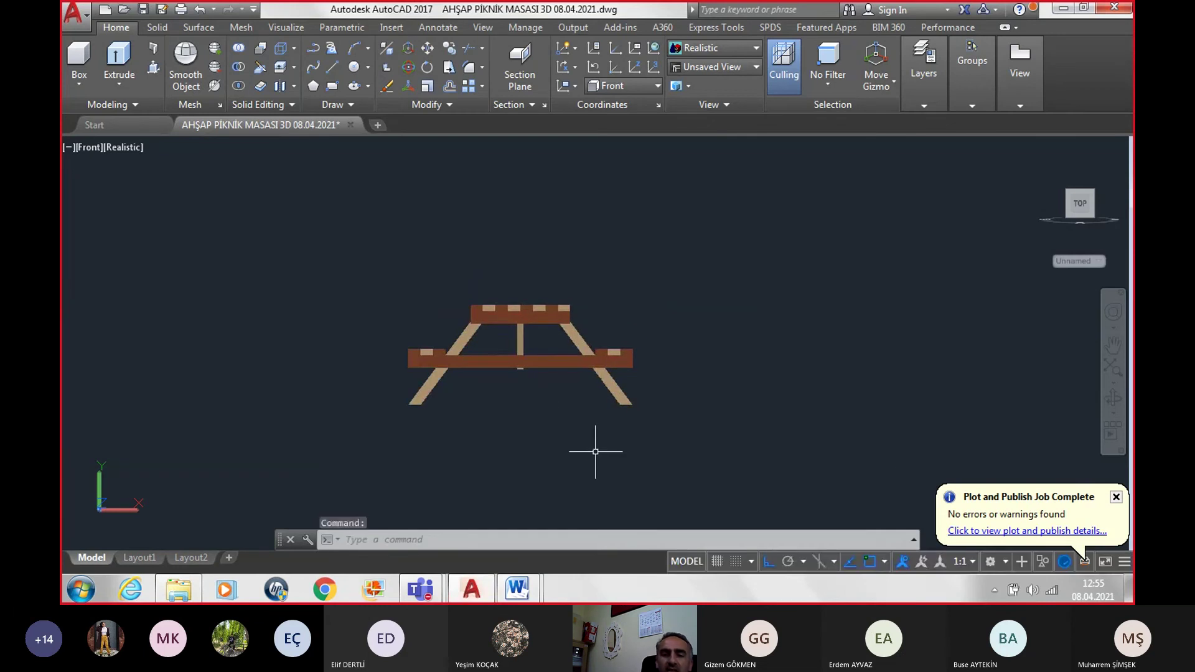
Step: Start a plot using PublishToWeb JPG.pc3 with Sun Hi-Res paper and a Window area
{"action": "key", "text": "ctrl+p"}
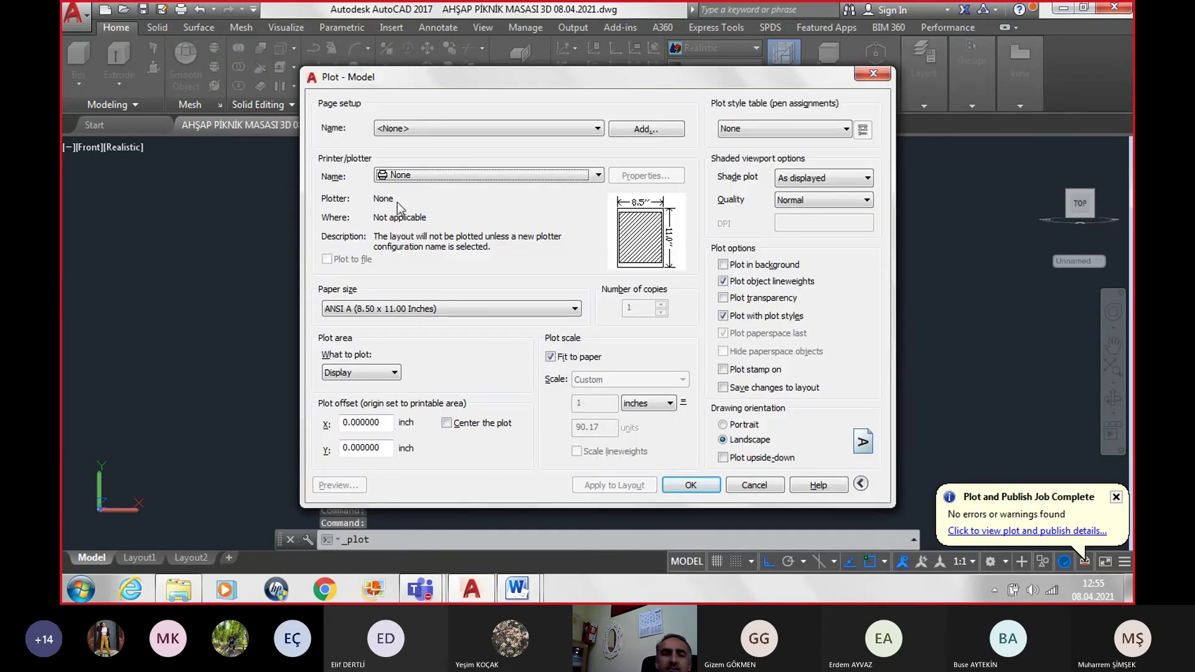
{"action": "left_click", "coordinate": [425, 173]}
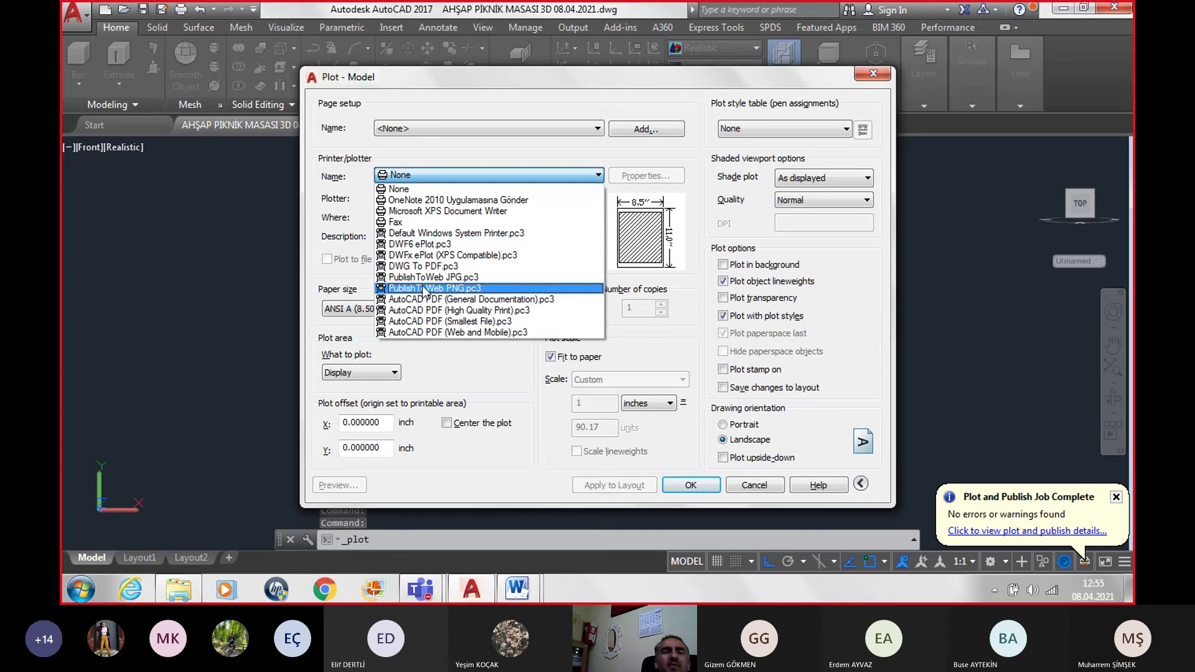
{"action": "left_click", "coordinate": [461, 278]}
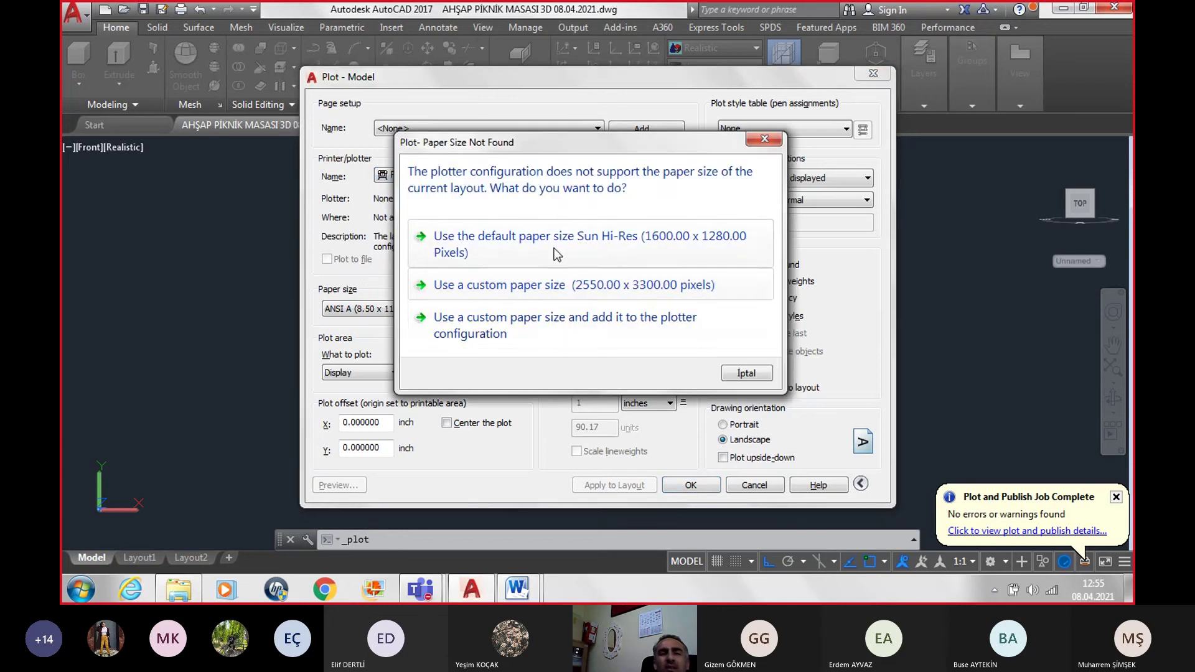
{"action": "left_click", "coordinate": [473, 249]}
{"action": "left_click", "coordinate": [376, 374]}
{"action": "left_click", "coordinate": [372, 417]}
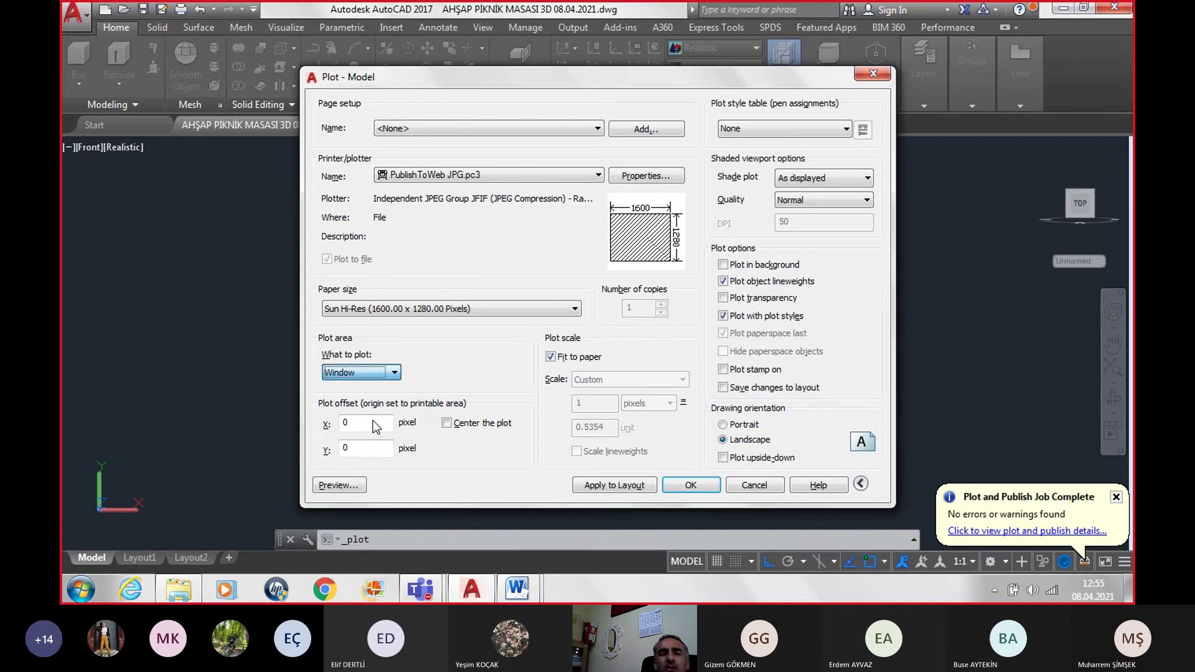
Step: Window the table, centre it, preview, and save as 4AHŞAP PİKNİK MASASI 3D 08.04.2021-Model.jpg
{"action": "left_click", "coordinate": [342, 232]}
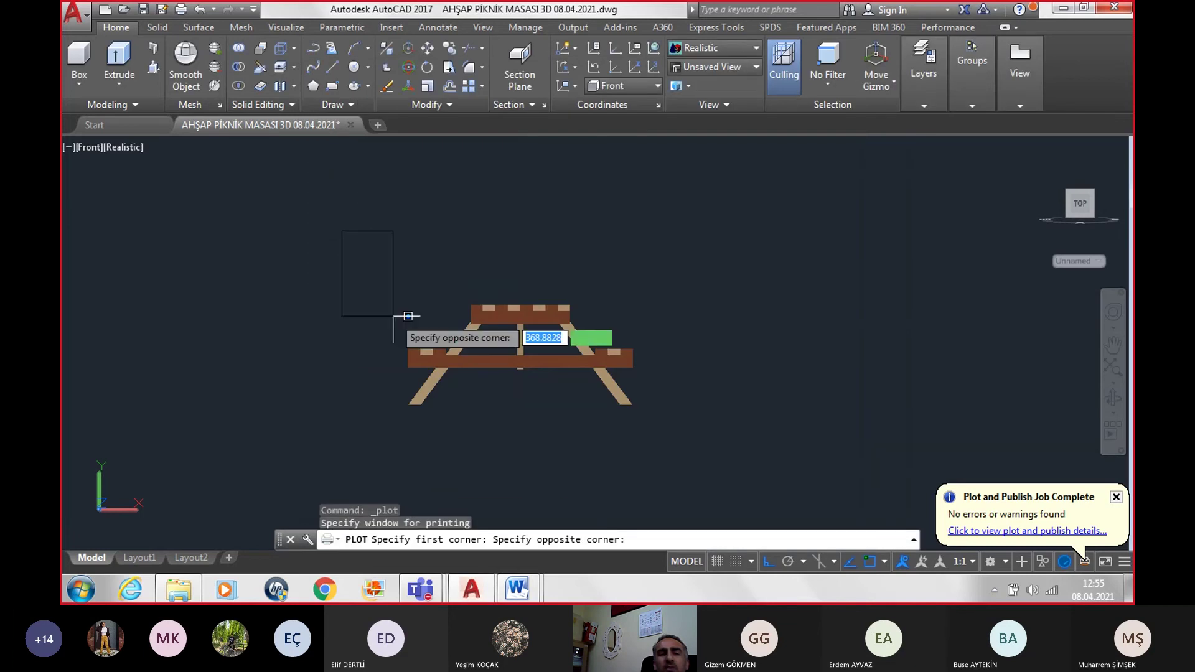
{"action": "left_click", "coordinate": [712, 466]}
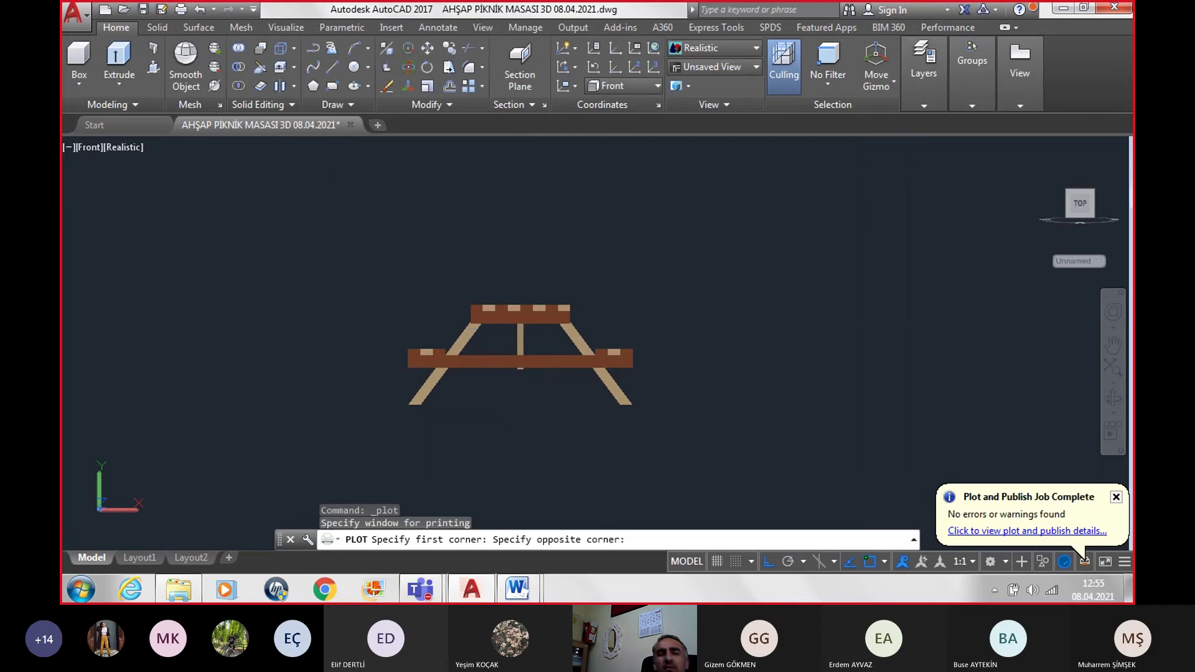
{"action": "left_click", "coordinate": [447, 423]}
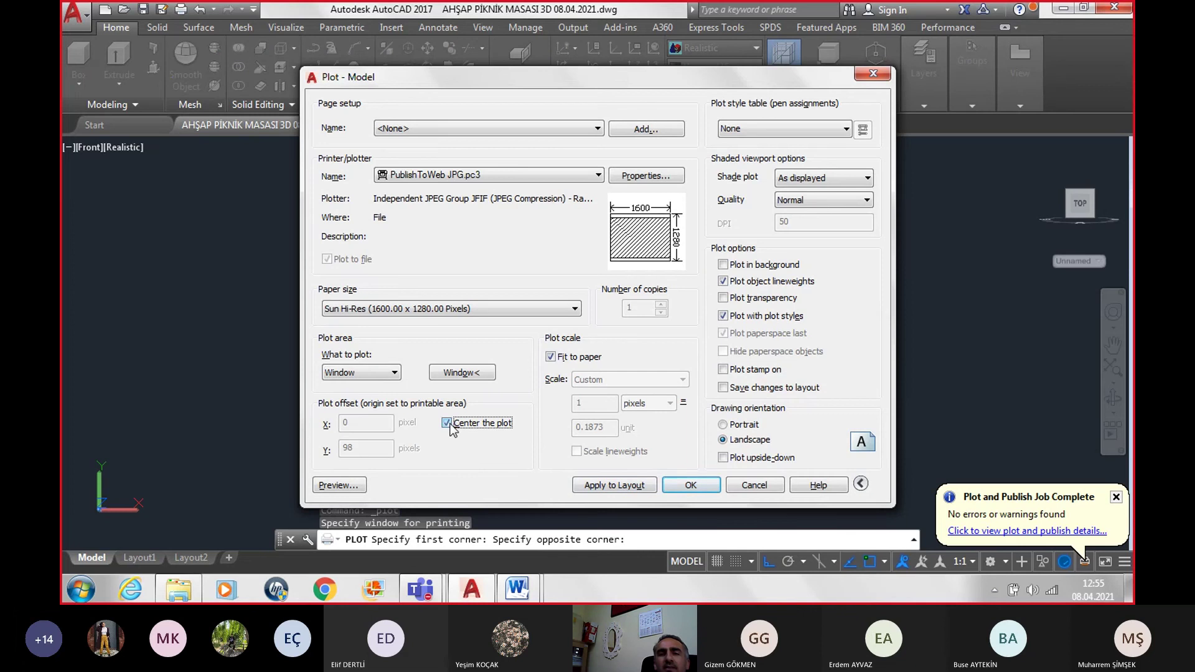
{"action": "left_click", "coordinate": [340, 485]}
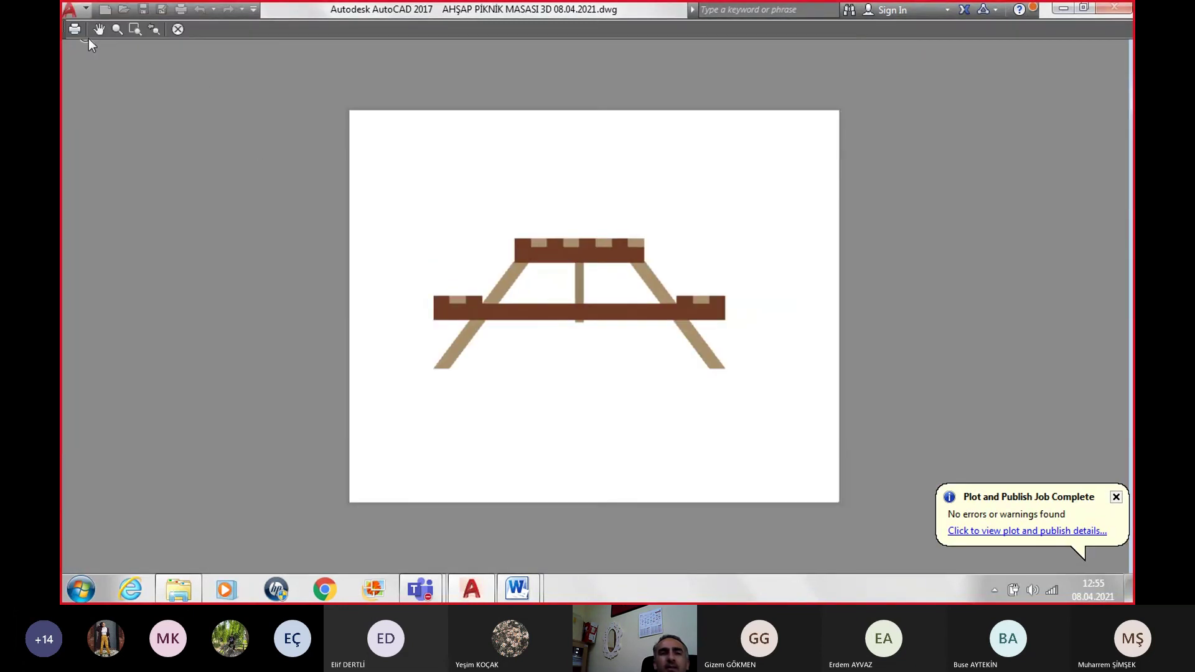
{"action": "left_click", "coordinate": [76, 32]}
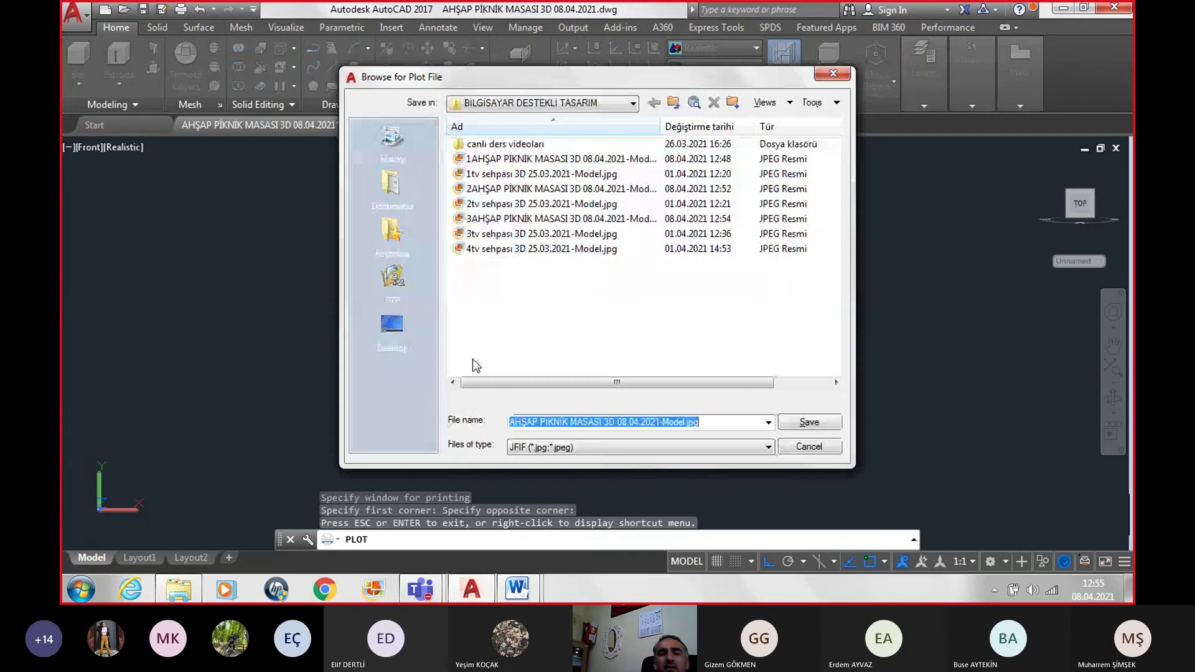
{"action": "left_click", "coordinate": [512, 423]}
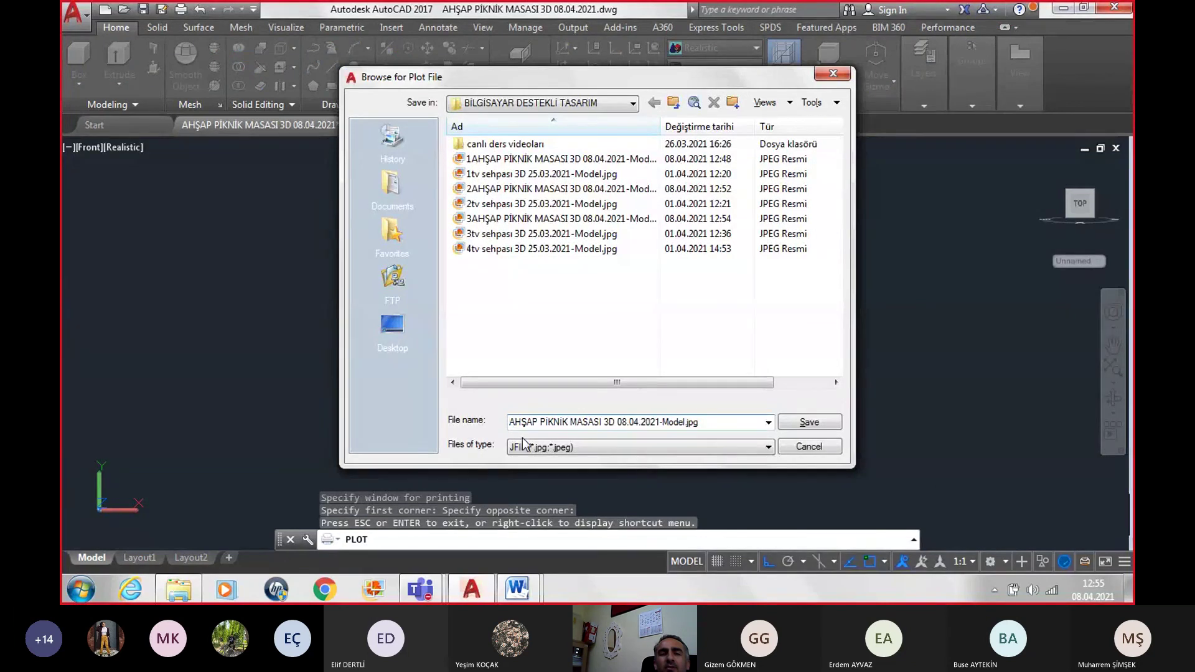
{"action": "type", "text": "4"}
{"action": "left_click", "coordinate": [809, 422]}
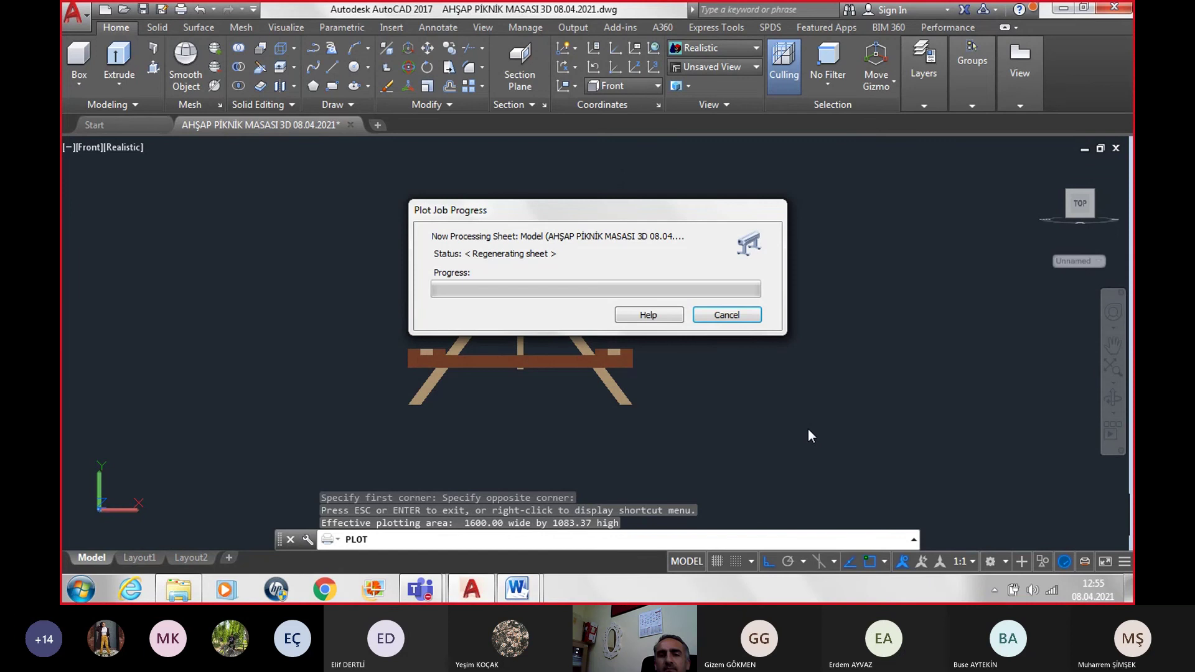
Step: Copy the new 4AHŞAP image file in Explorer and switch back to Word
{"action": "left_click", "coordinate": [181, 590]}
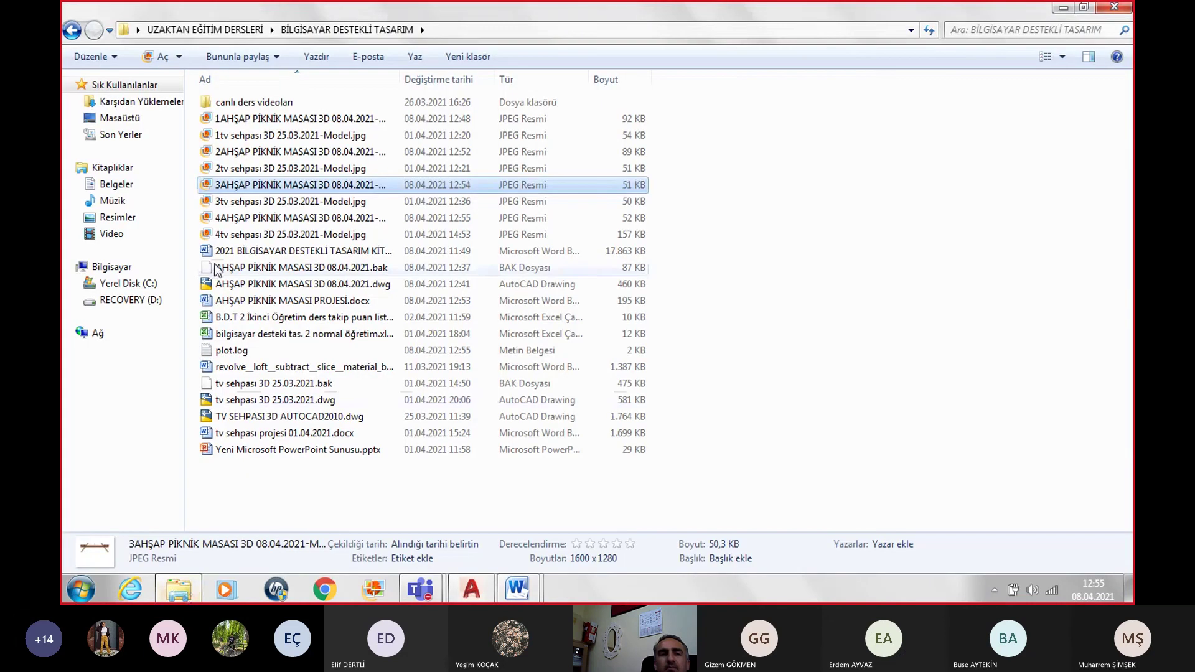
{"action": "right_click", "coordinate": [249, 223]}
{"action": "left_click", "coordinate": [324, 484]}
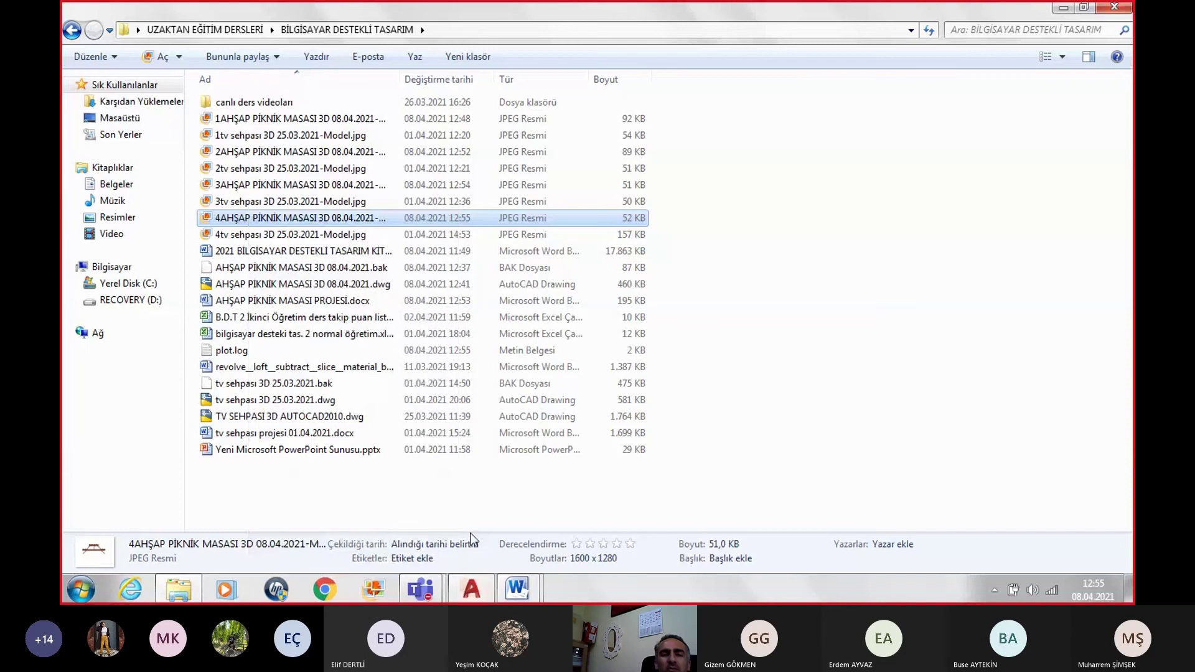
{"action": "mouse_move", "coordinate": [517, 589]}
{"action": "left_click", "coordinate": [564, 522]}
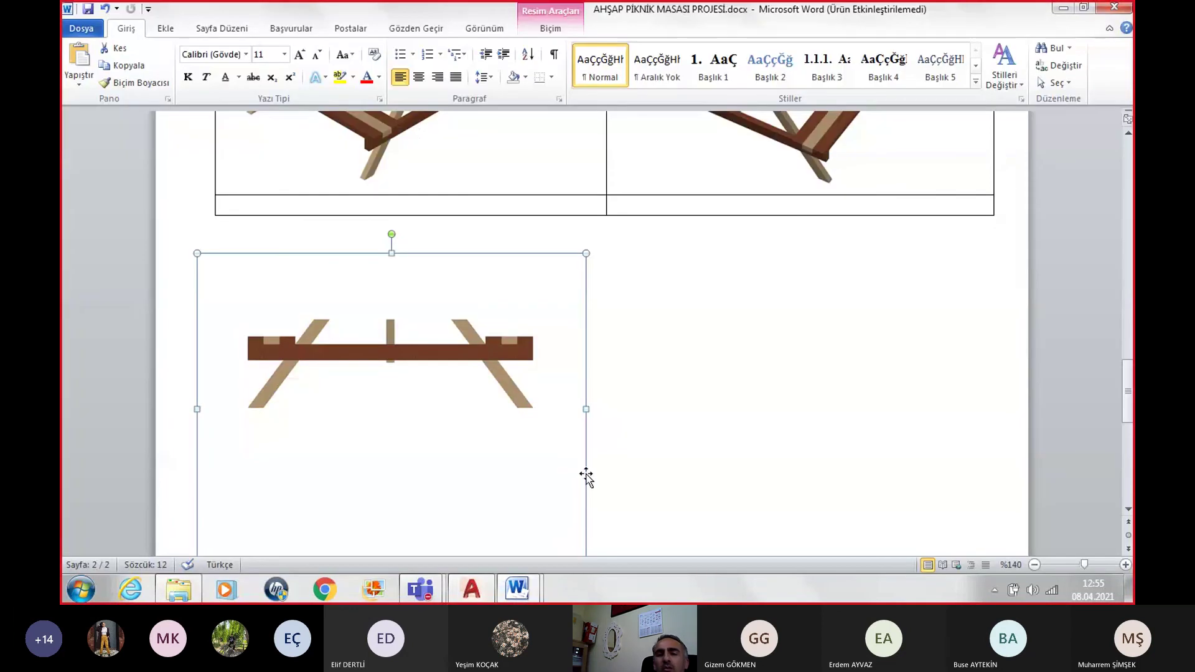
Step: Remove the old loose picture, paste the new front-view render, and shrink it to about 9 cm wide
{"action": "key", "text": "ctrl+z"}
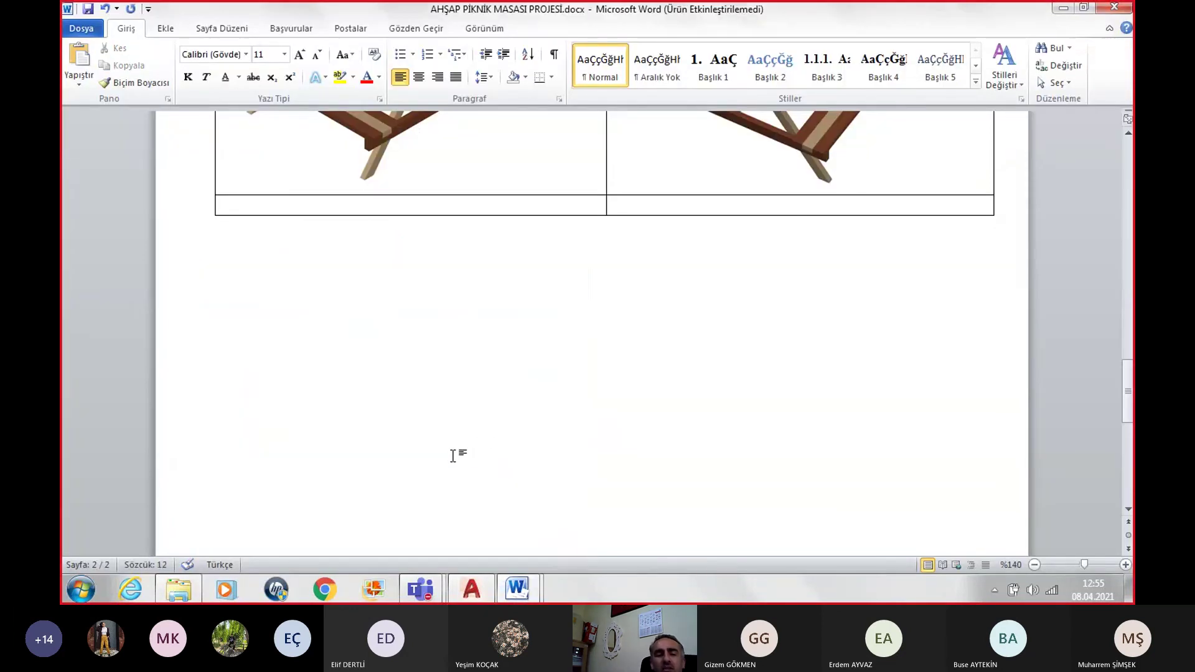
{"action": "key", "text": "ctrl+v"}
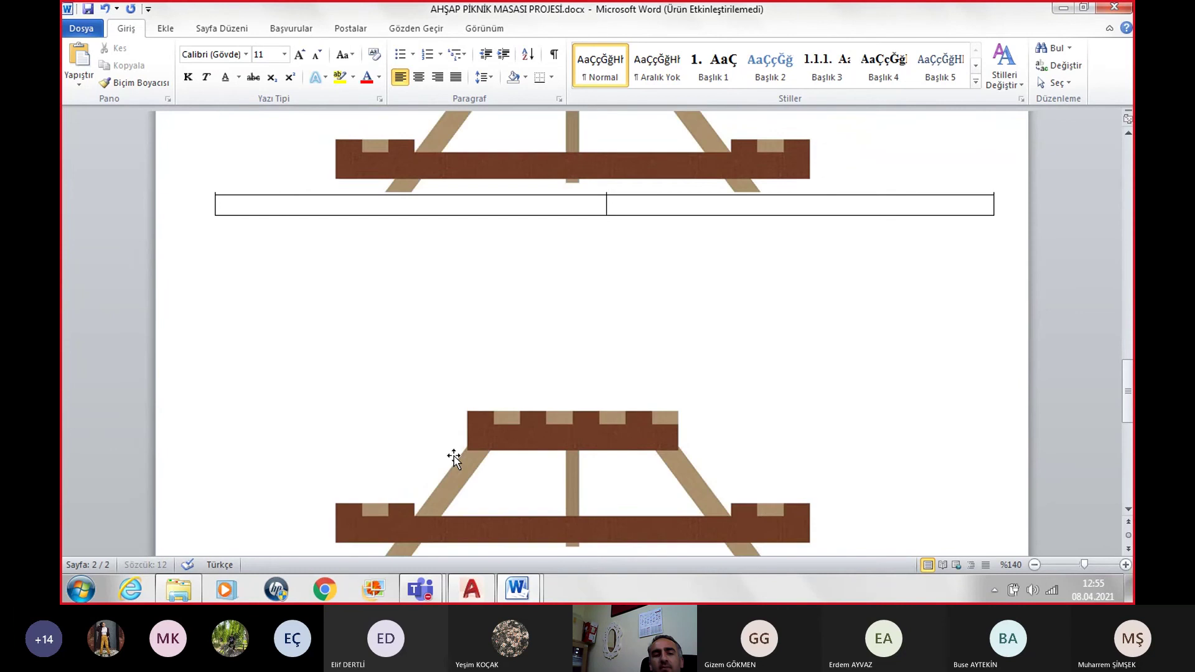
{"action": "double_click", "coordinate": [639, 376]}
{"action": "scroll", "coordinate": [757, 416], "scroll_direction": "down", "scroll_amount": 3}
{"action": "scroll", "coordinate": [959, 529], "scroll_direction": "down", "scroll_amount": 2}
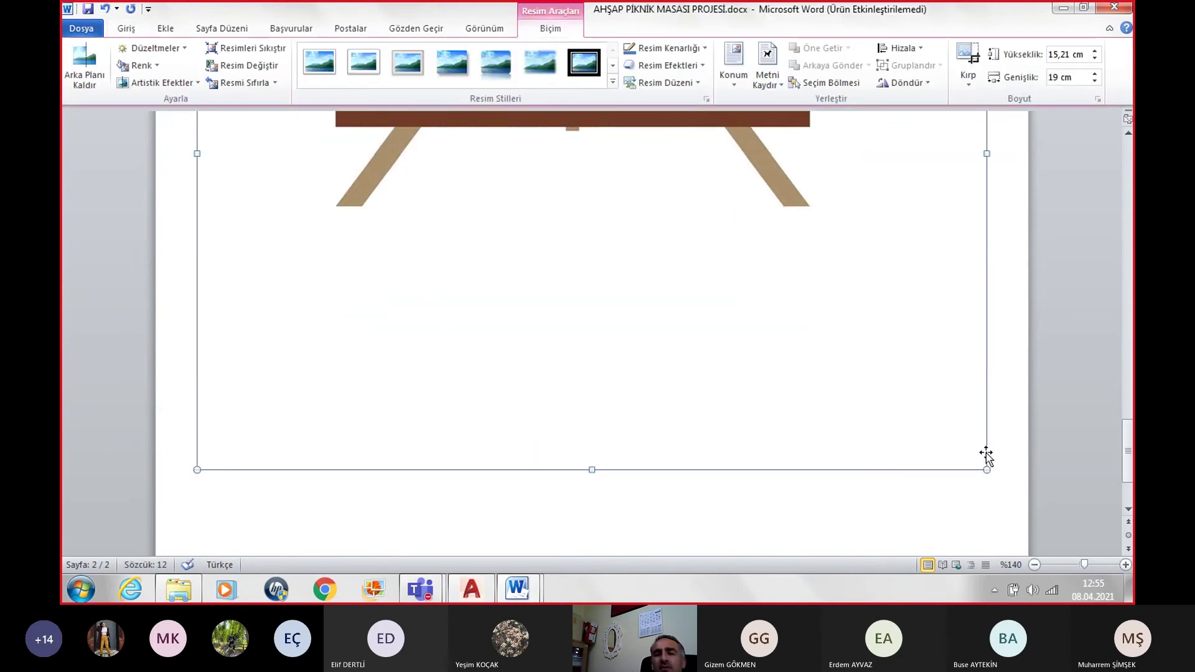
{"action": "left_click_drag", "start_coordinate": [986, 471], "coordinate": [399, 286]}
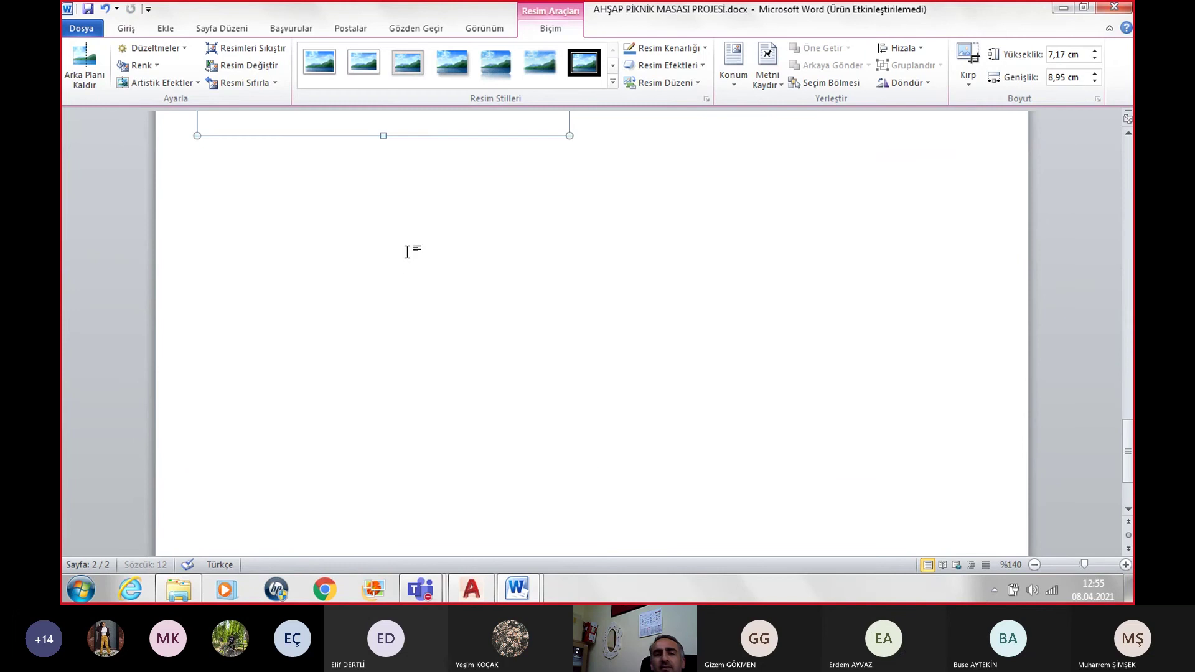
{"action": "scroll", "coordinate": [461, 344], "scroll_direction": "up", "scroll_amount": 3}
{"action": "scroll", "coordinate": [466, 349], "scroll_direction": "down", "scroll_amount": 1}
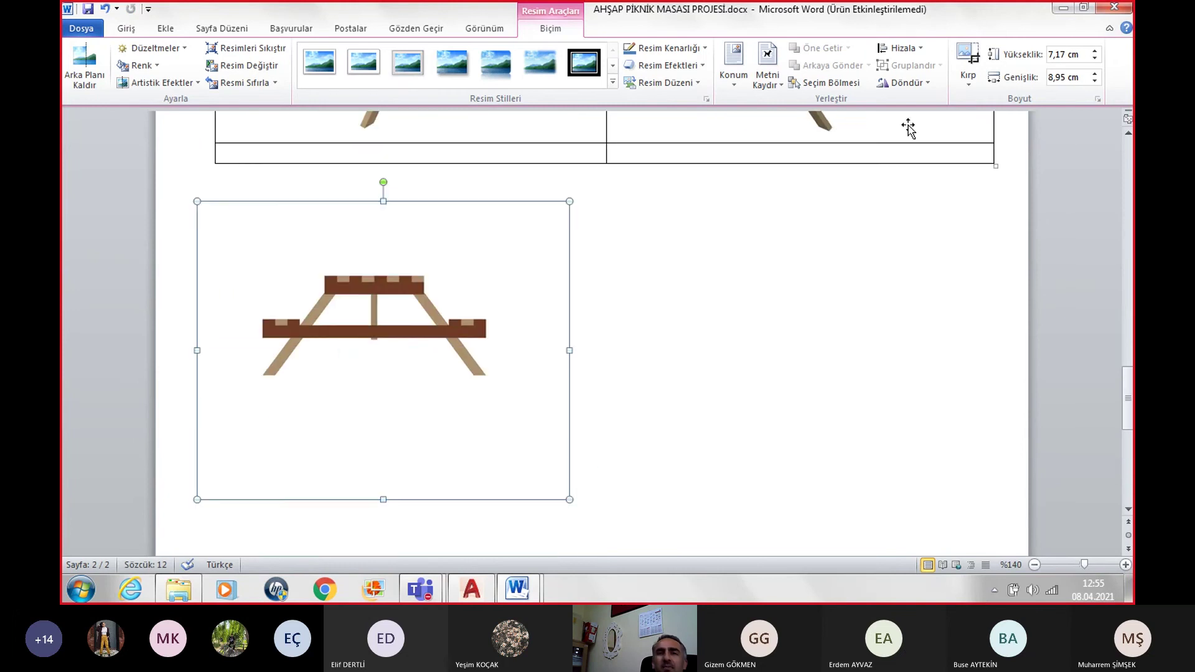
Step: Crop the empty space off the picture's top, bottom, left and right sides
{"action": "left_click", "coordinate": [968, 63]}
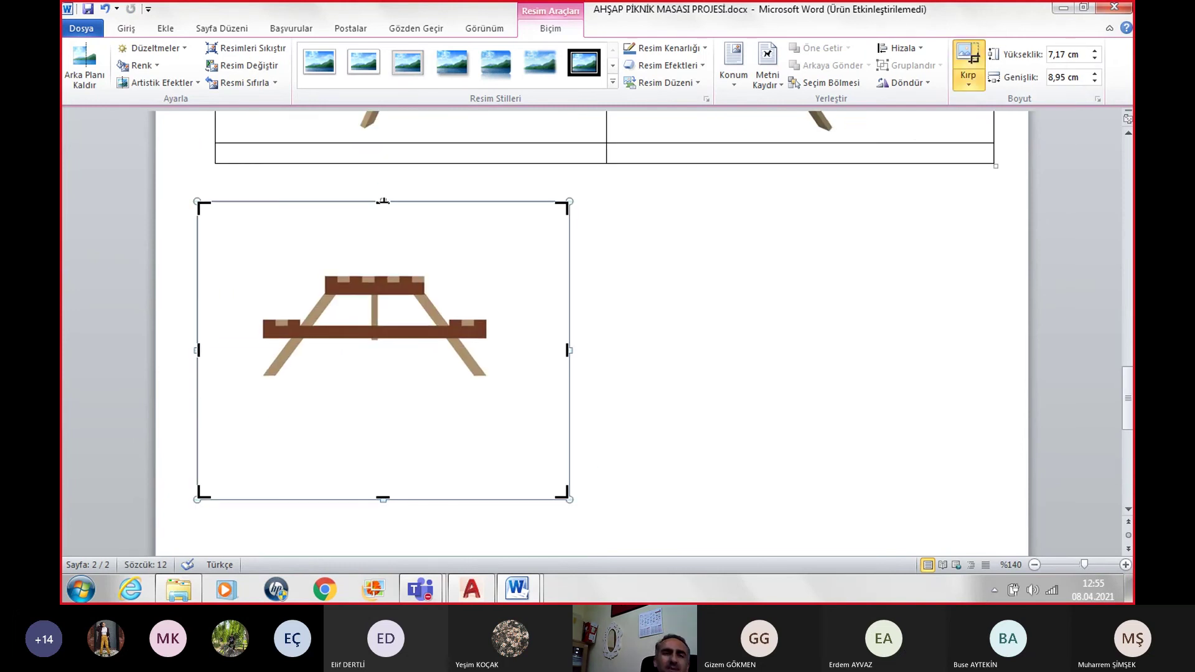
{"action": "left_click_drag", "start_coordinate": [383, 208], "coordinate": [383, 245]}
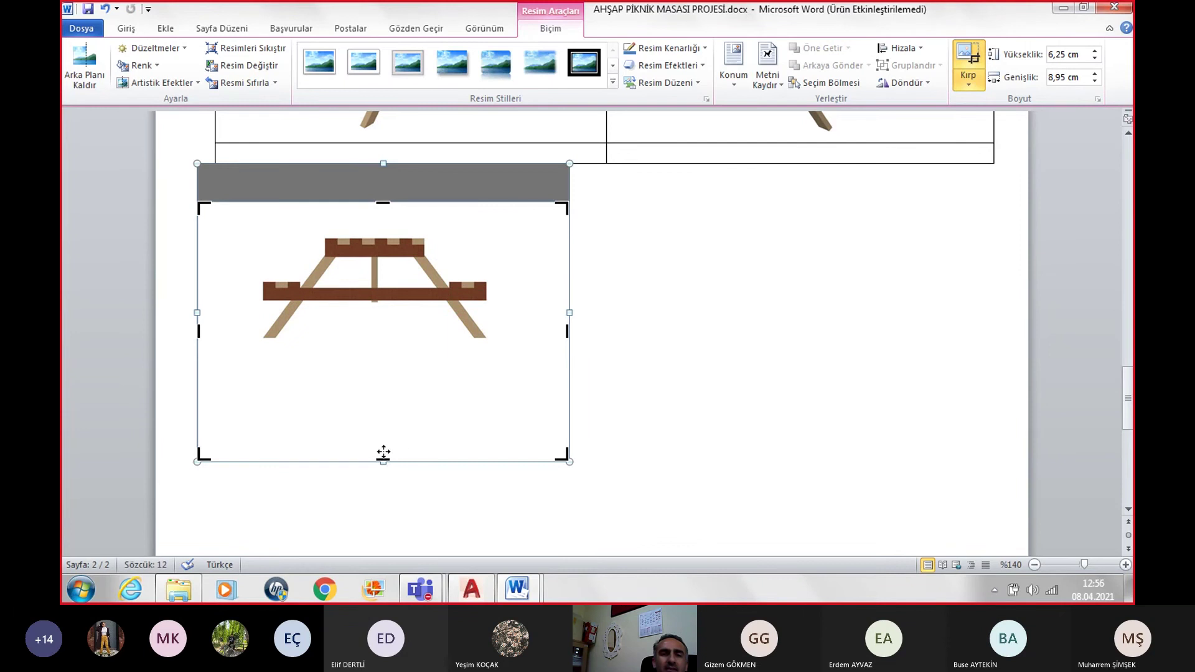
{"action": "left_click_drag", "start_coordinate": [384, 461], "coordinate": [383, 351]}
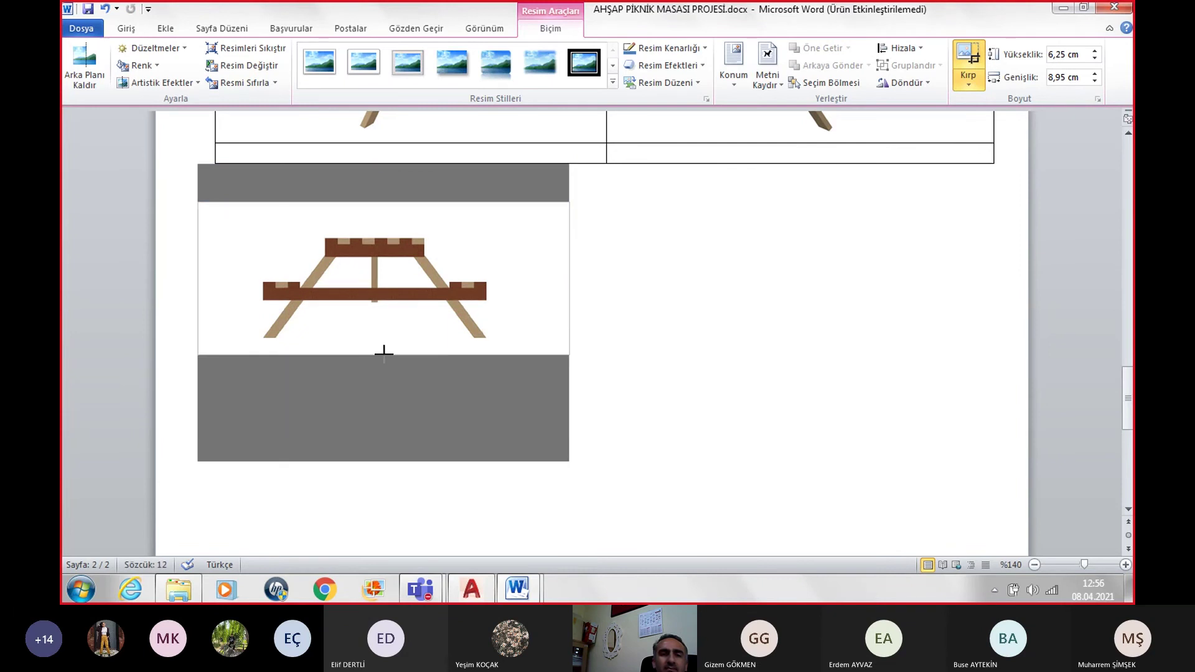
{"action": "left_click_drag", "start_coordinate": [198, 279], "coordinate": [252, 279]}
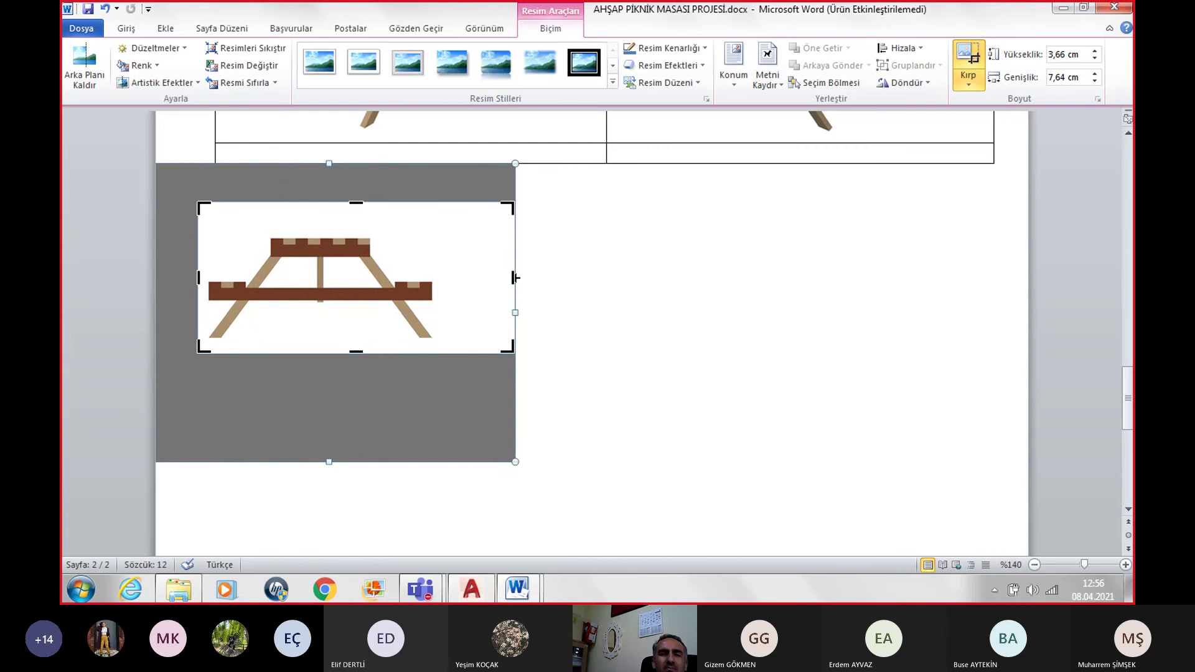
{"action": "left_click_drag", "start_coordinate": [514, 277], "coordinate": [452, 280]}
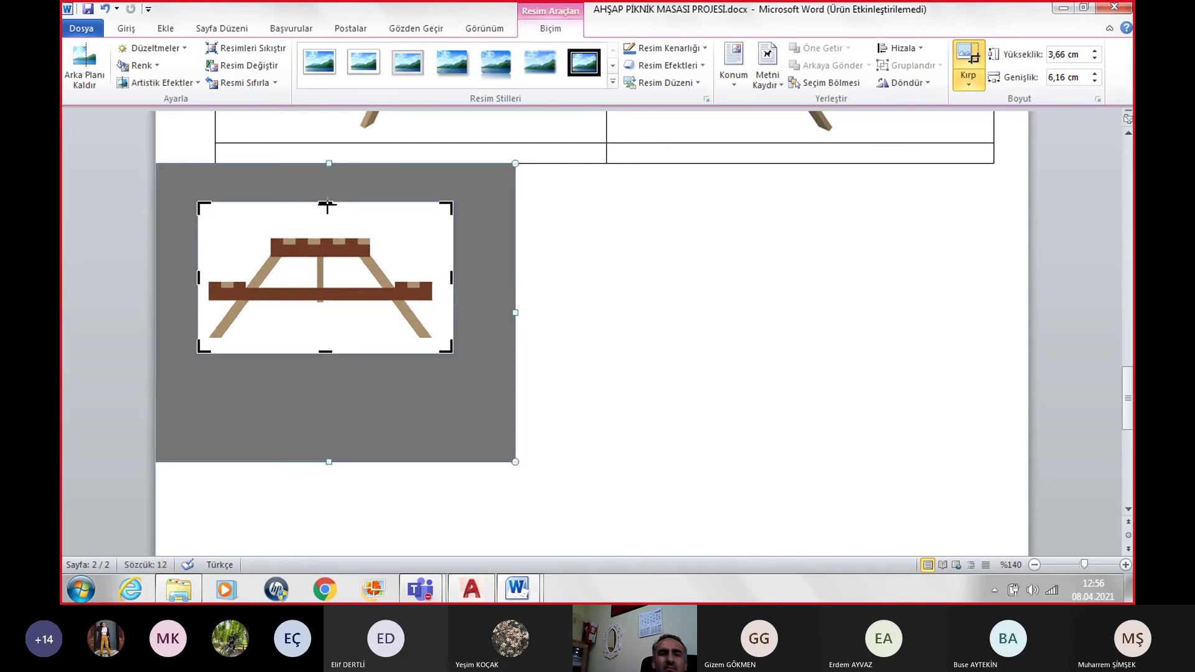
{"action": "left_click_drag", "start_coordinate": [327, 206], "coordinate": [328, 214]}
{"action": "left_click", "coordinate": [569, 308]}
Step: Enlarge the cropped picture to 8,4 cm wide and move it into the empty left table cell
{"action": "left_click", "coordinate": [298, 258]}
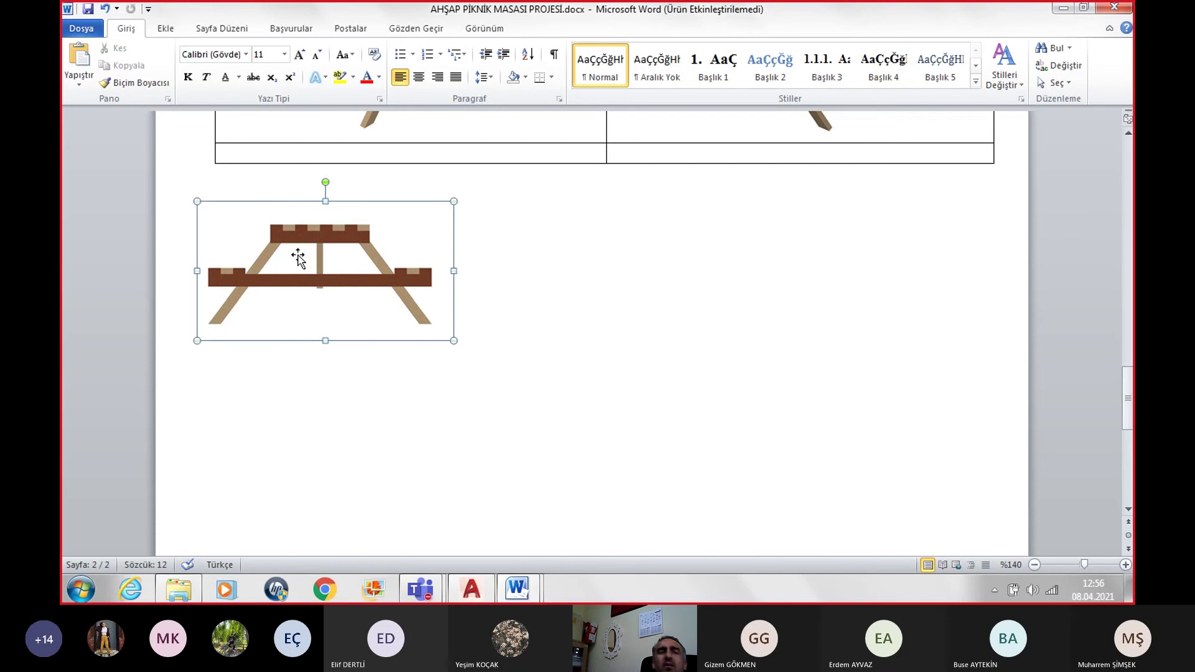
{"action": "left_click_drag", "start_coordinate": [453, 201], "coordinate": [546, 170]}
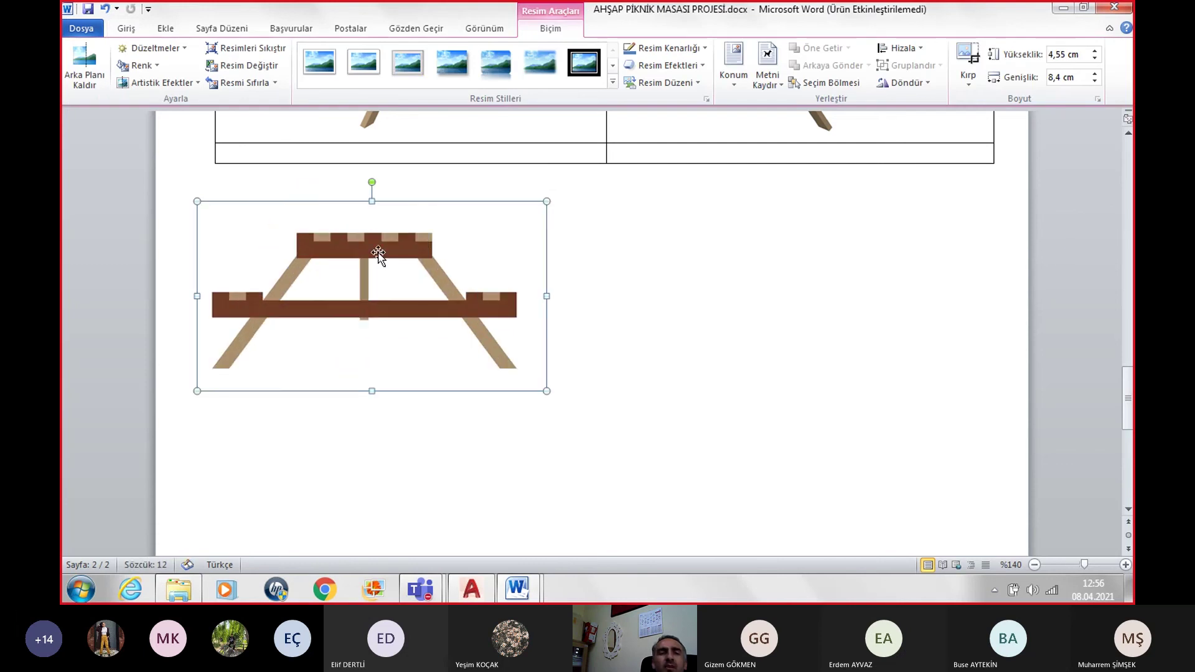
{"action": "left_click_drag", "start_coordinate": [367, 260], "coordinate": [294, 151]}
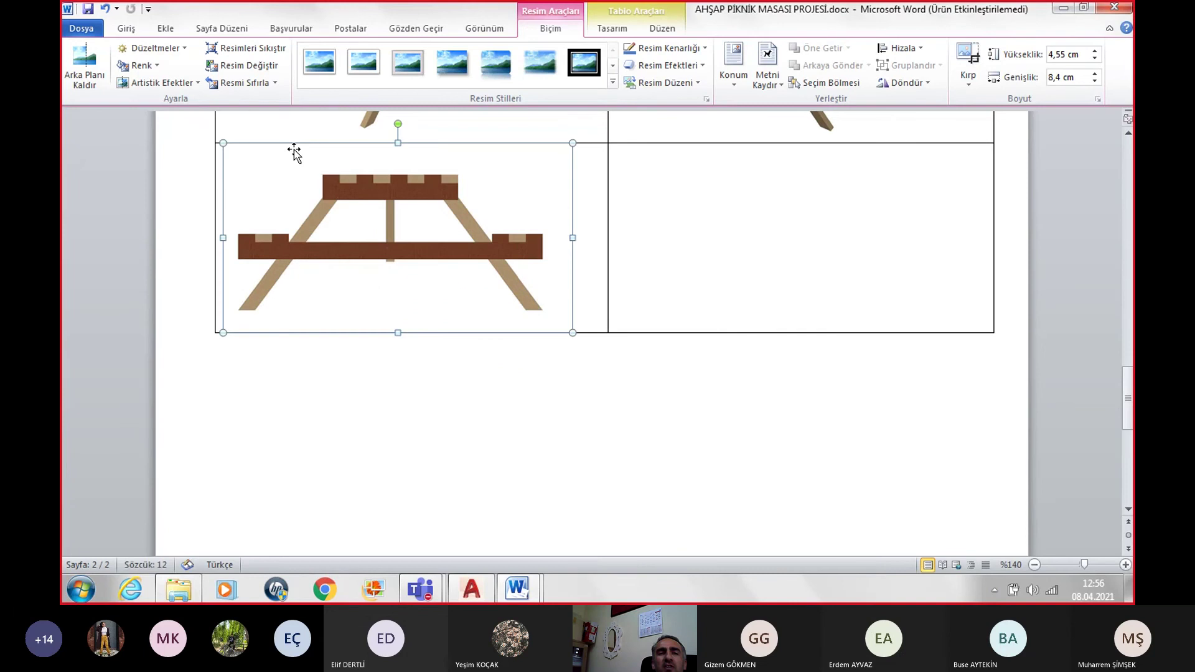
{"action": "scroll", "coordinate": [397, 331], "scroll_direction": "up", "scroll_amount": 2}
{"action": "scroll", "coordinate": [505, 373], "scroll_direction": "down", "scroll_amount": 3}
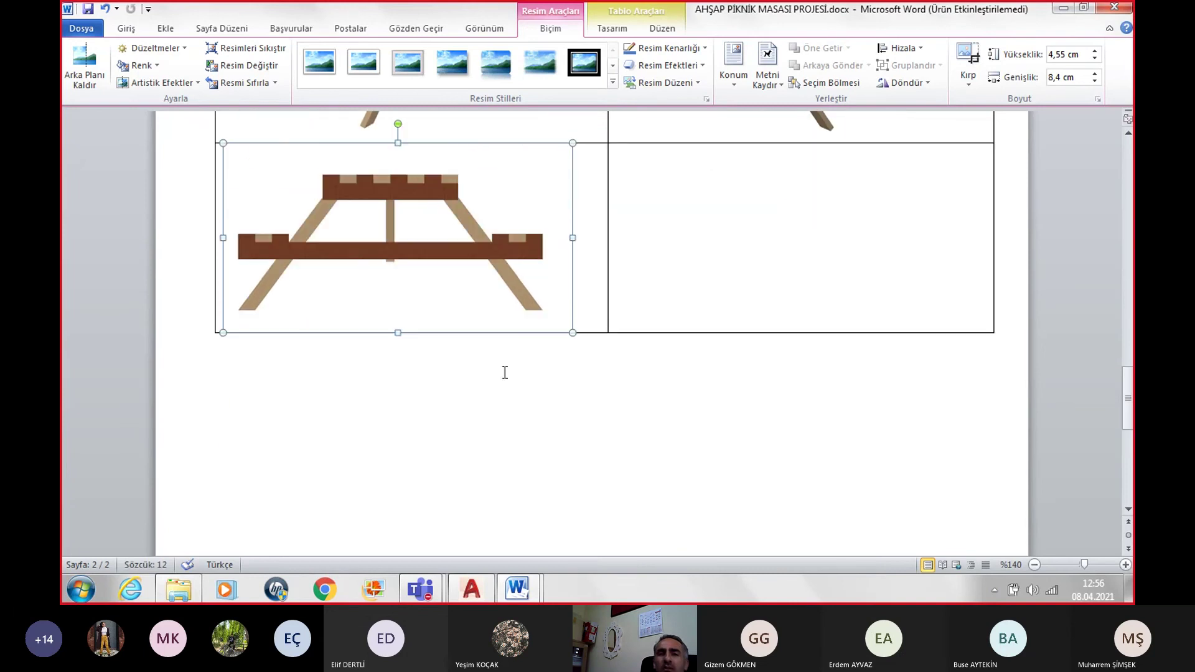
{"action": "left_click", "coordinate": [240, 407]}
Step: Switch the AutoCAD viewport from Front to Top view and zoom out to frame the whole table
{"action": "left_click", "coordinate": [472, 589]}
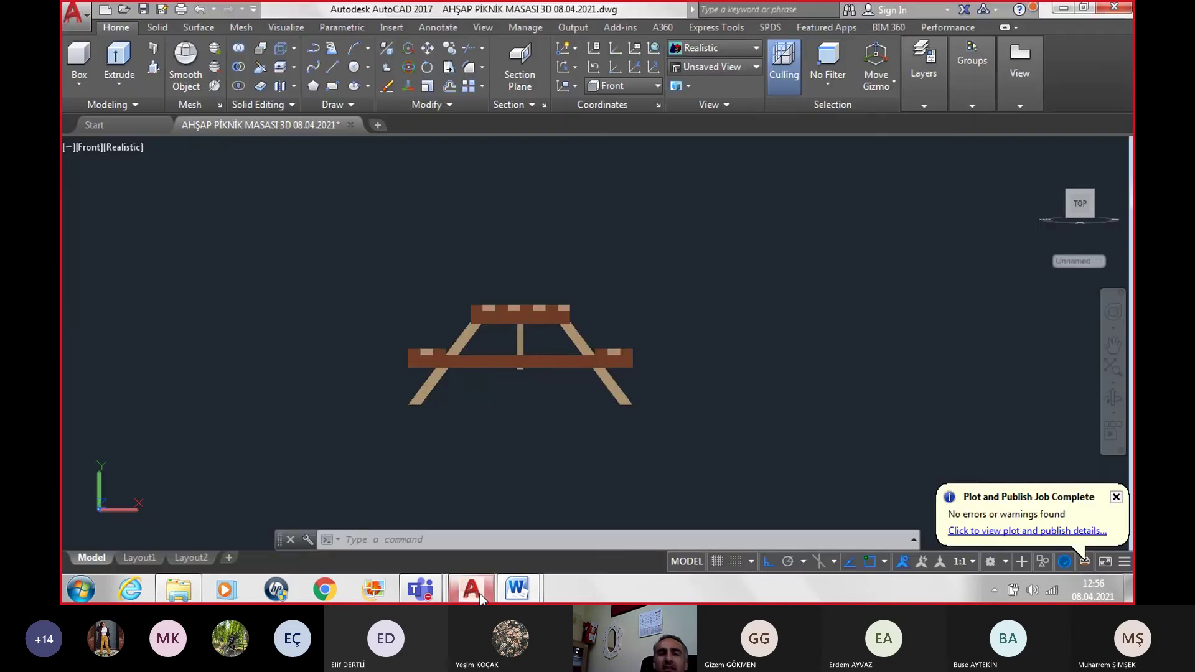
{"action": "left_click", "coordinate": [91, 150]}
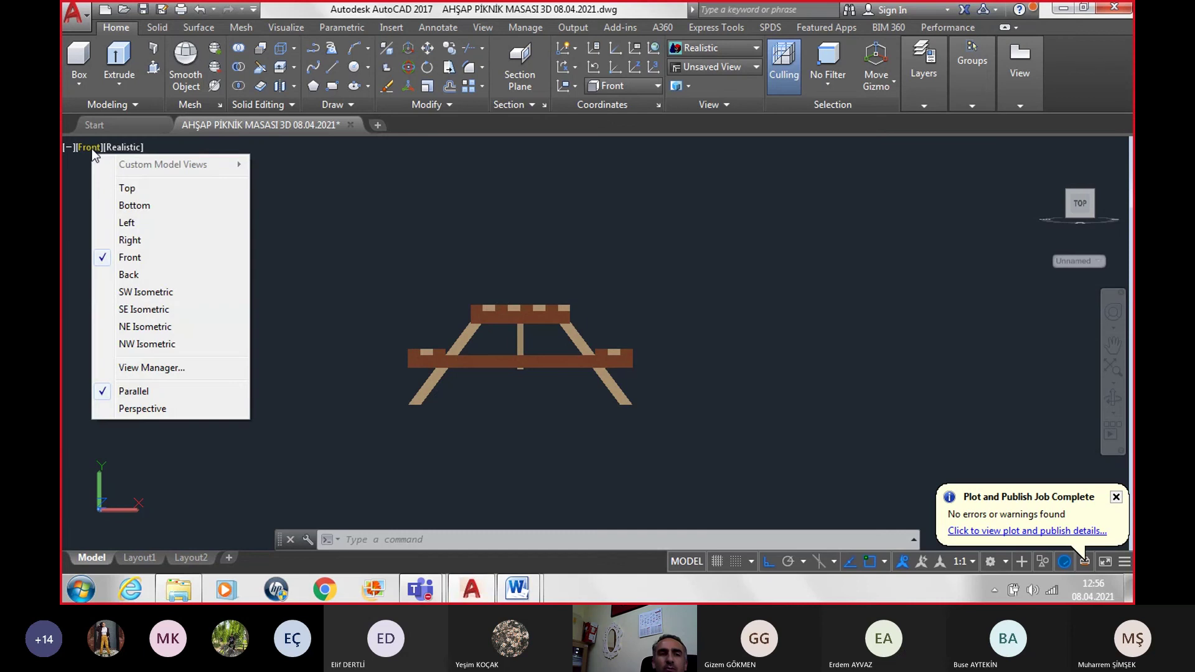
{"action": "left_click", "coordinate": [127, 188]}
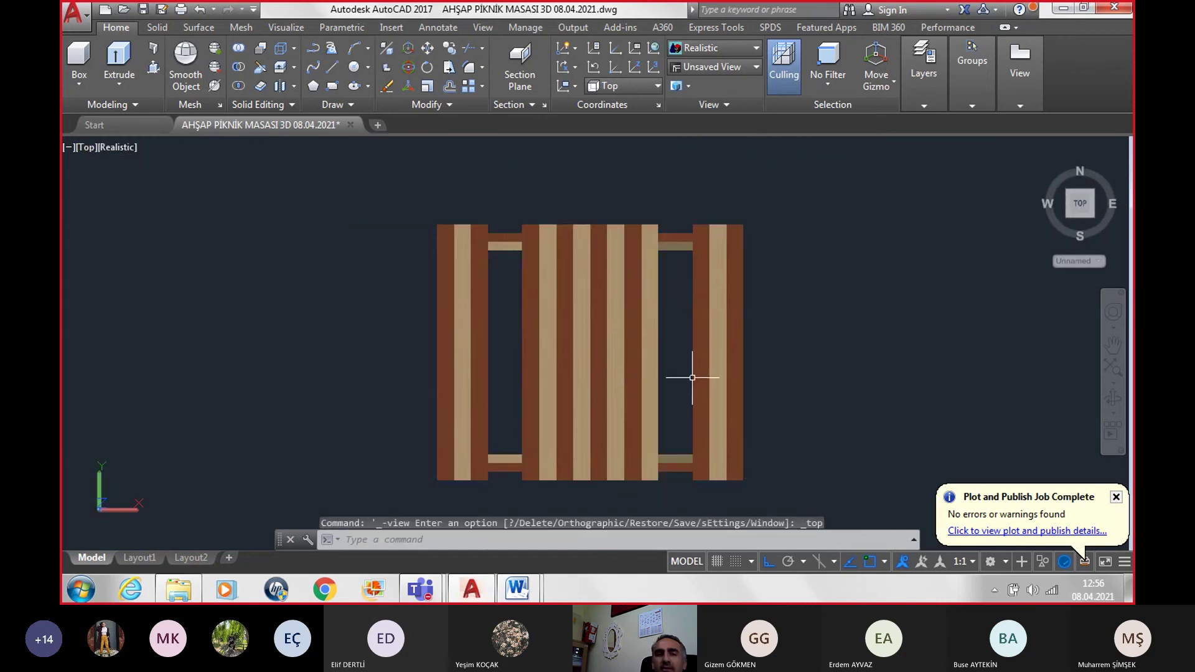
{"action": "scroll", "coordinate": [728, 362], "scroll_direction": "down", "scroll_amount": 2}
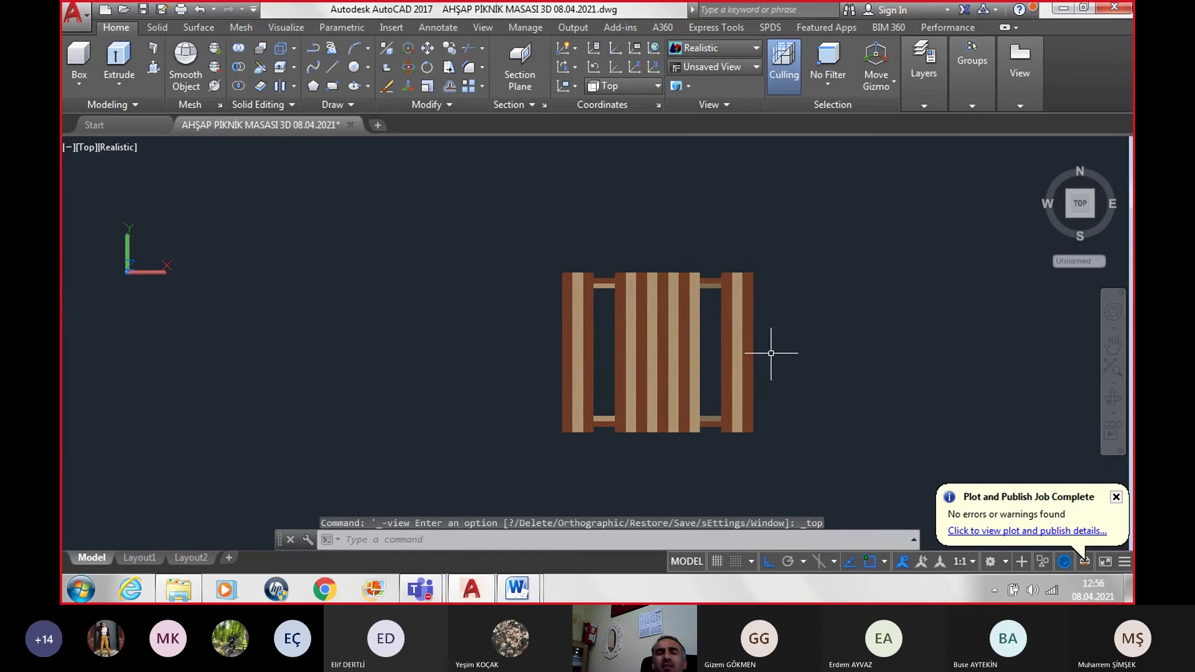
{"action": "middle_click_drag", "start_coordinate": [774, 350], "coordinate": [651, 321]}
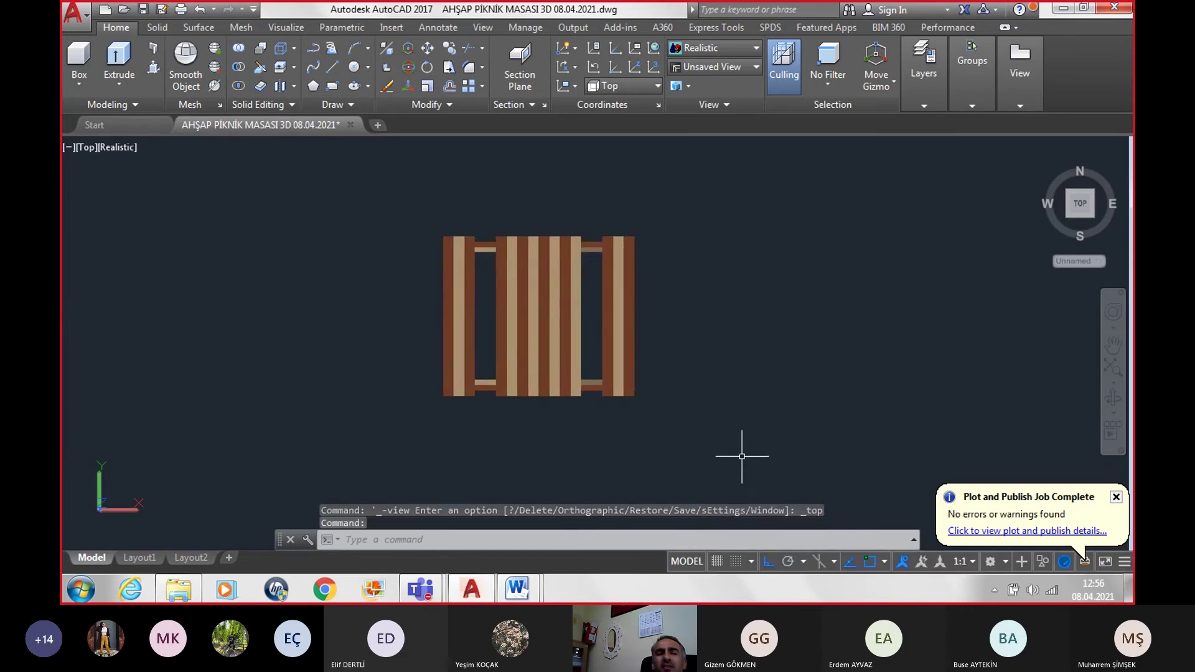
Step: Start a plot to the JPG plotter at 1600x1280 with a Window plot area
{"action": "key", "text": "ctrl+p"}
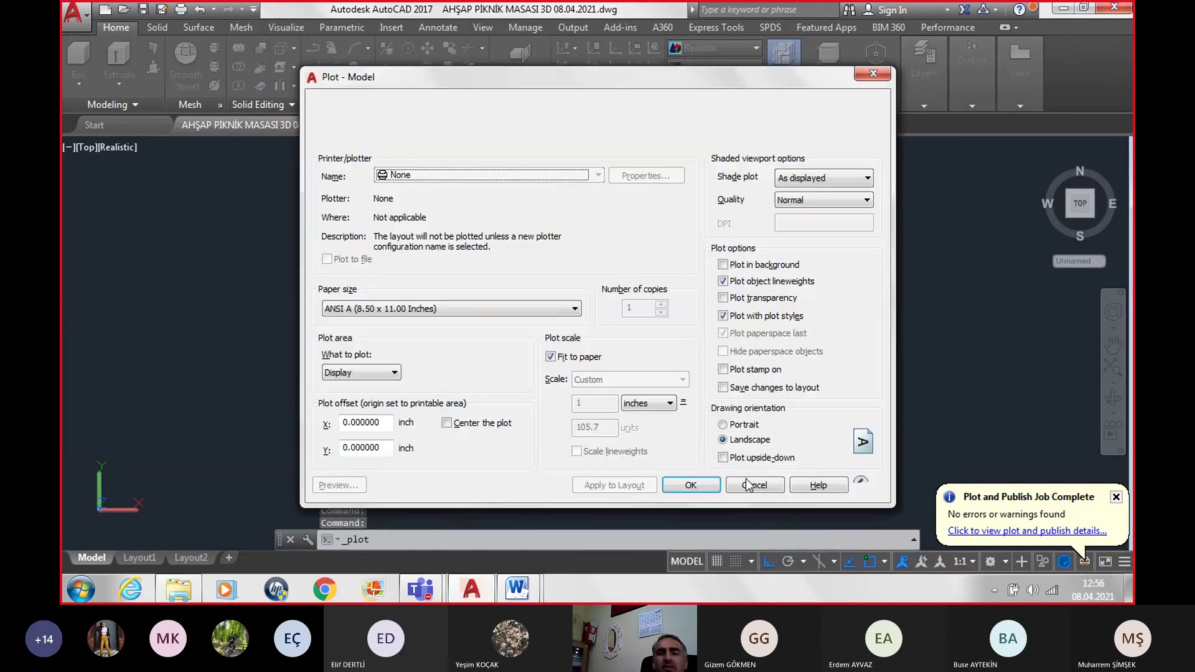
{"action": "left_click", "coordinate": [451, 175]}
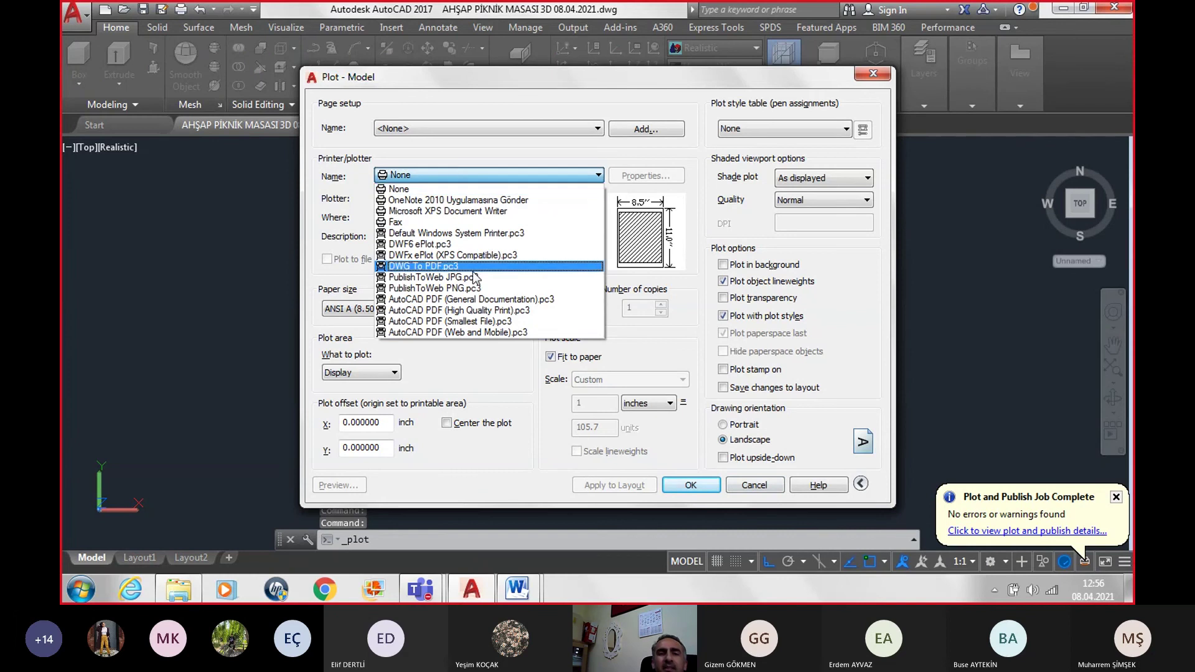
{"action": "left_click", "coordinate": [469, 281]}
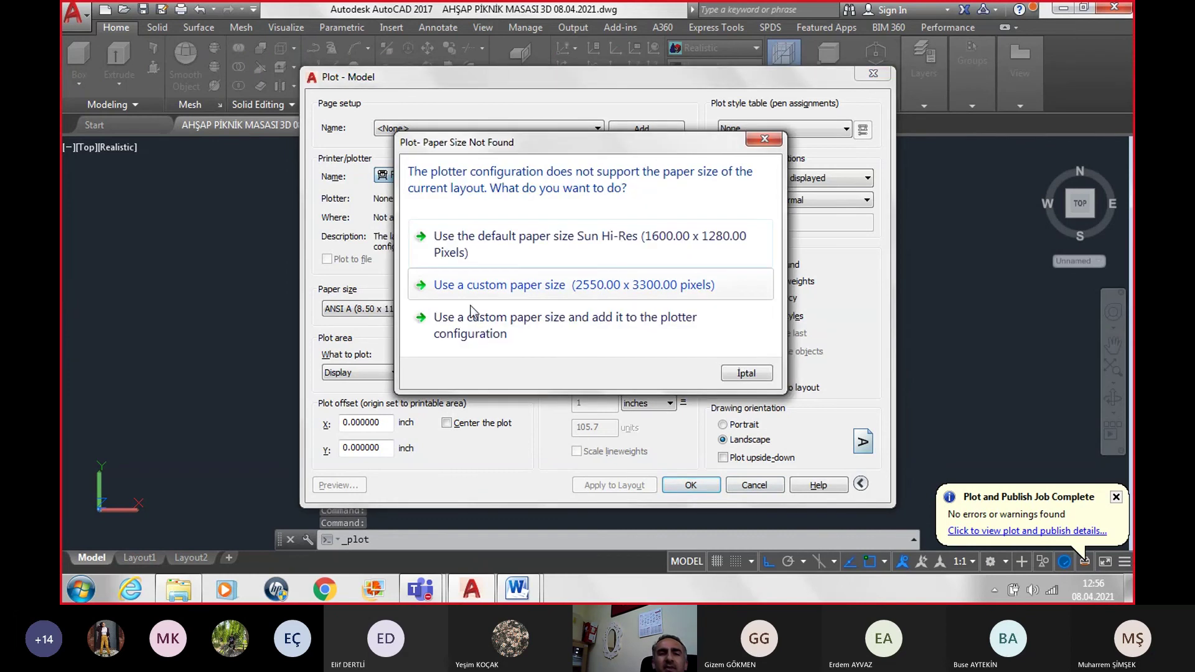
{"action": "left_click", "coordinate": [525, 252]}
{"action": "left_click", "coordinate": [392, 373]}
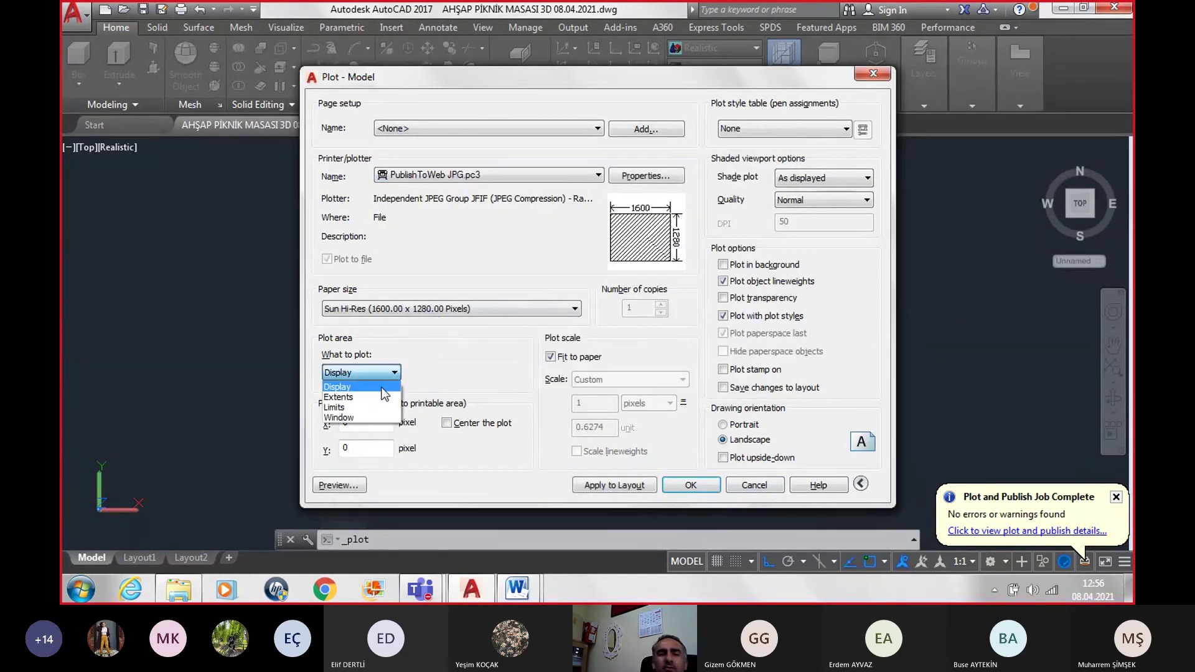
{"action": "left_click", "coordinate": [371, 420]}
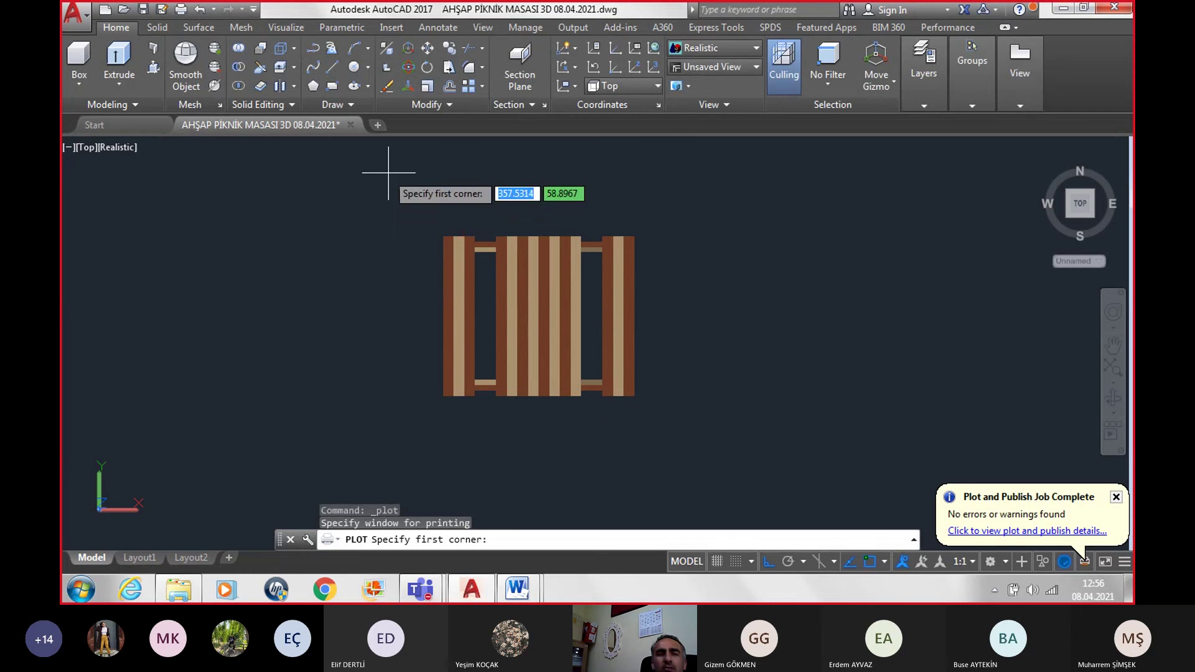
Step: Window the top view, centre it, preview, and save as 5AHŞAP PİKNİK MASASI 3D 08.04.2021-Model.jpg
{"action": "left_click", "coordinate": [367, 167]}
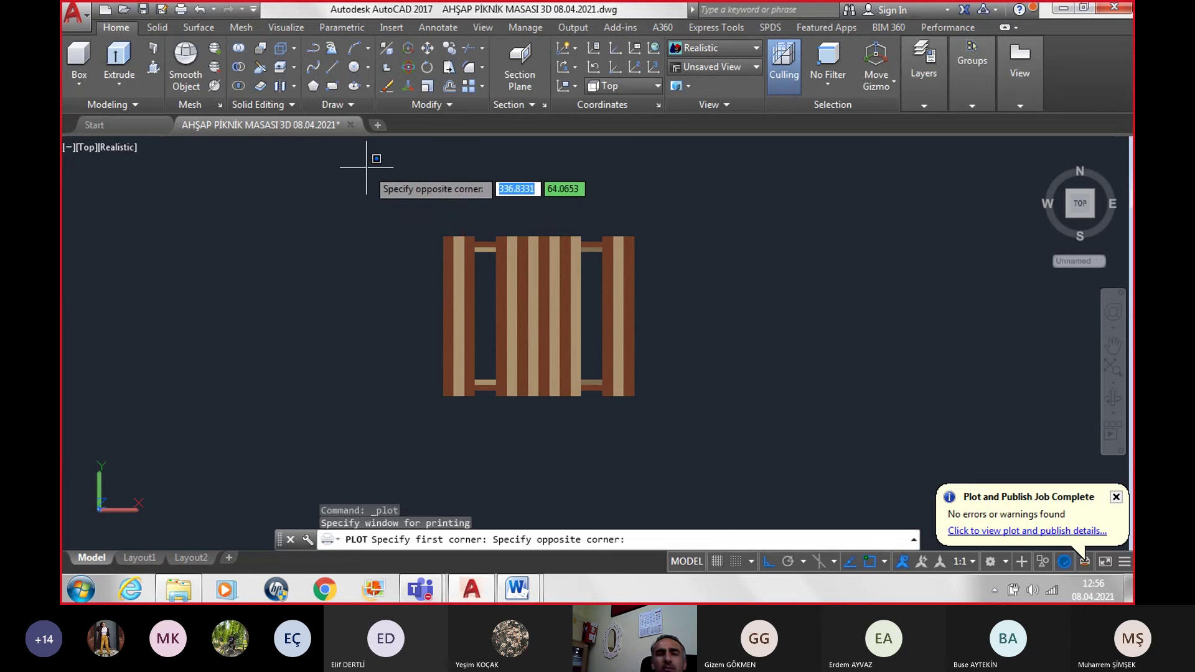
{"action": "left_click", "coordinate": [699, 489]}
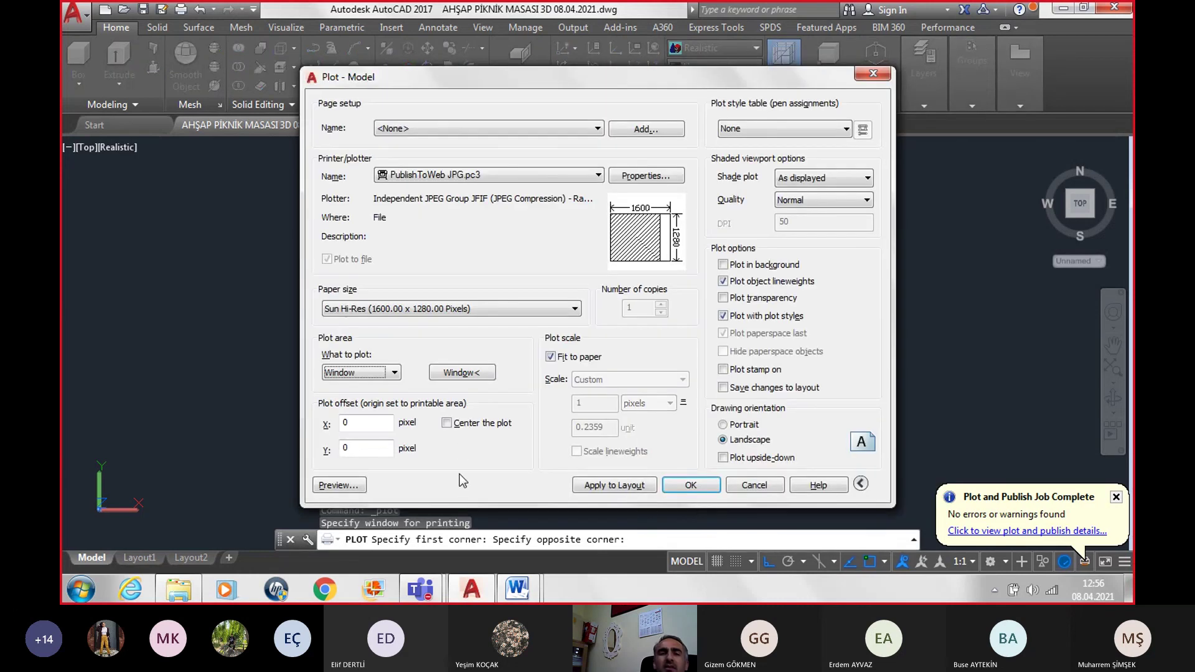
{"action": "left_click", "coordinate": [465, 425]}
{"action": "left_click", "coordinate": [365, 487]}
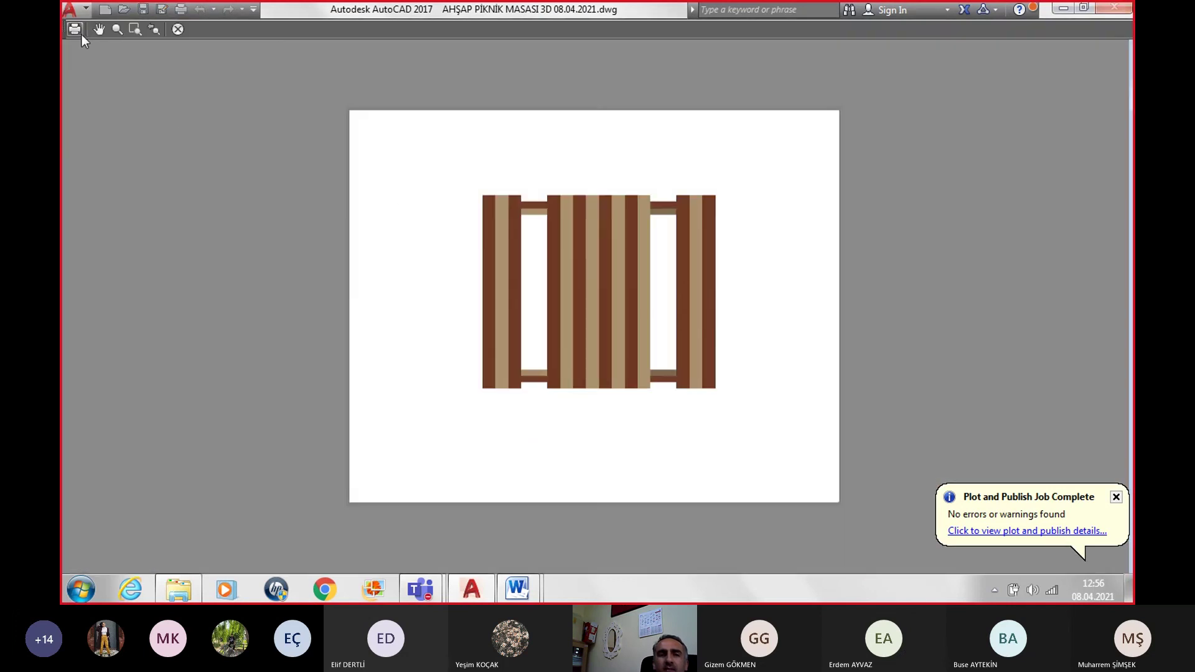
{"action": "left_click", "coordinate": [75, 29]}
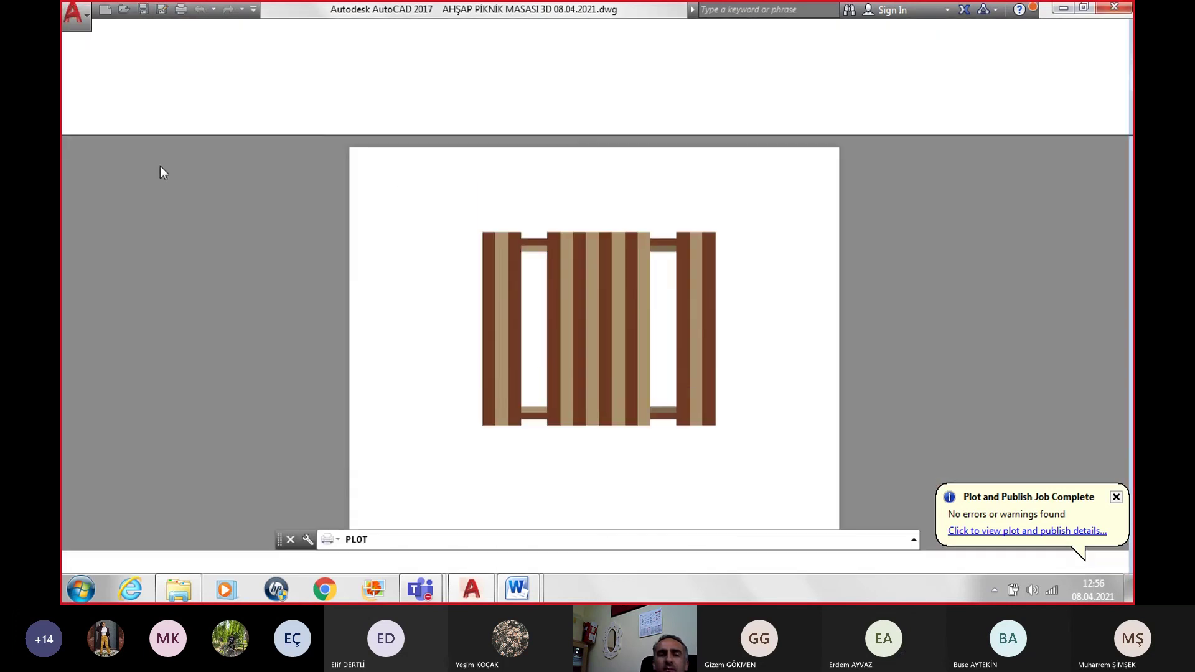
{"action": "left_click", "coordinate": [511, 421]}
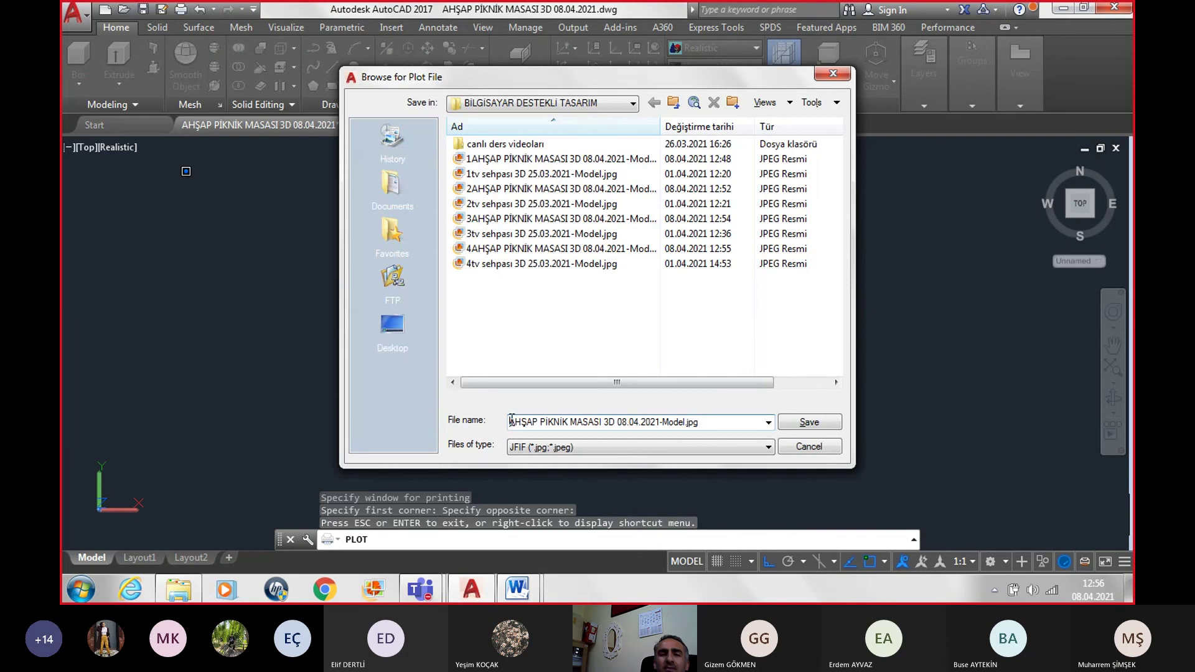
{"action": "type", "text": "5"}
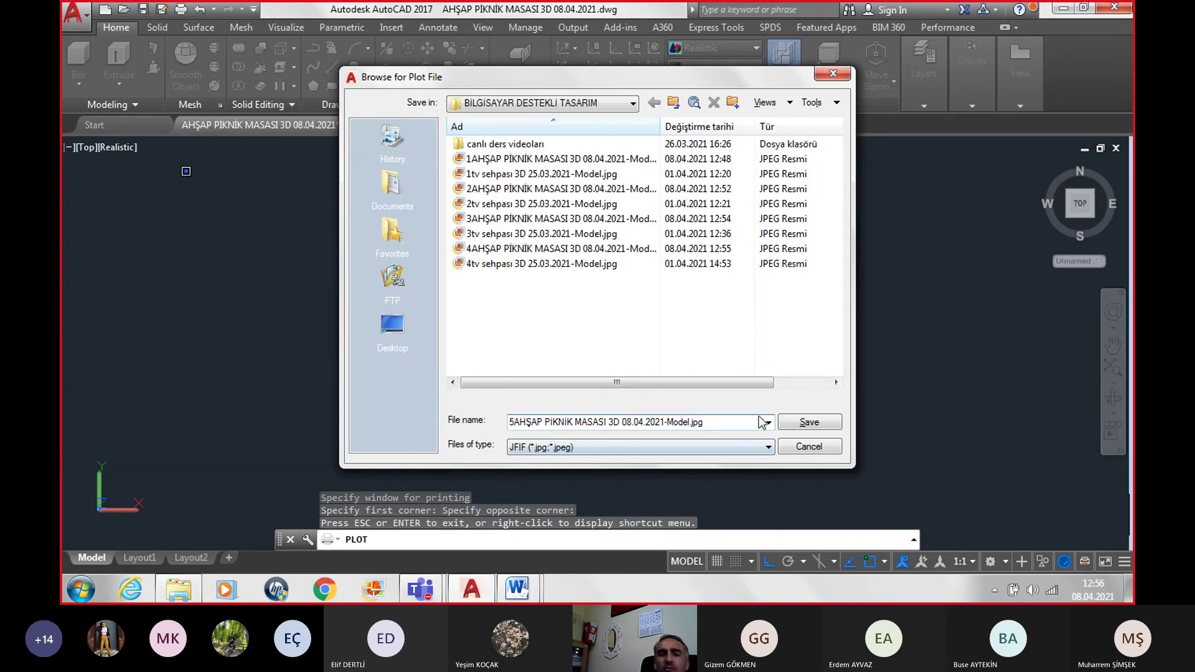
{"action": "left_click", "coordinate": [803, 423]}
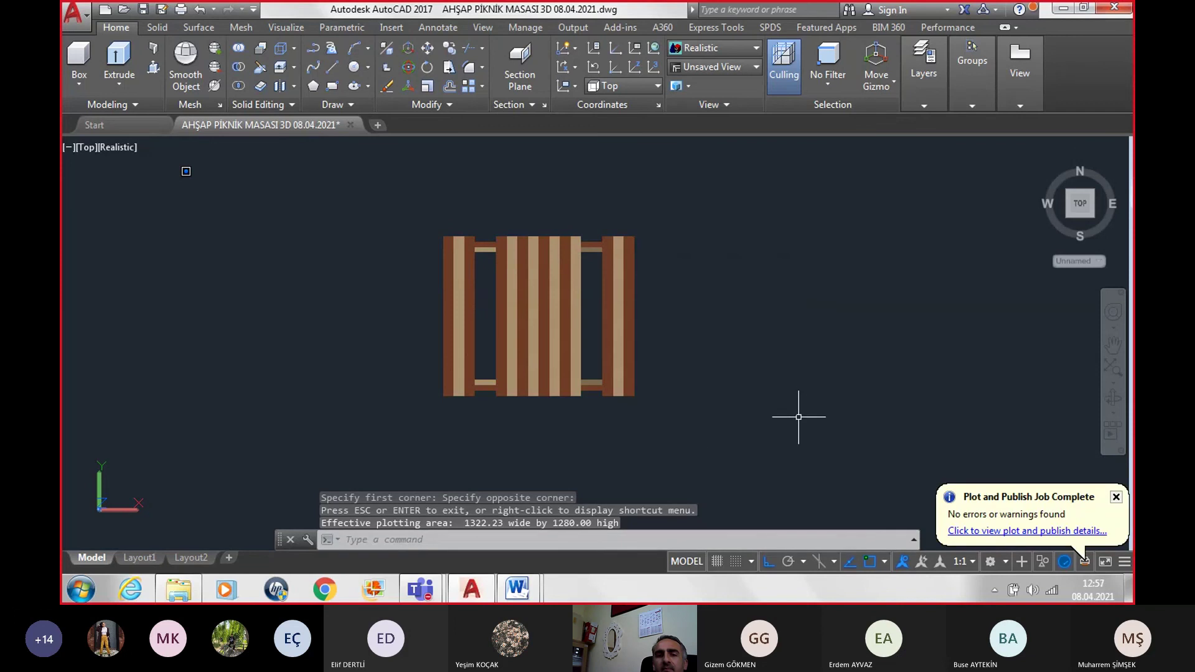
Step: Copy the 5AHŞAP top-view image file in Explorer and return to AutoCAD
{"action": "left_click", "coordinate": [185, 598]}
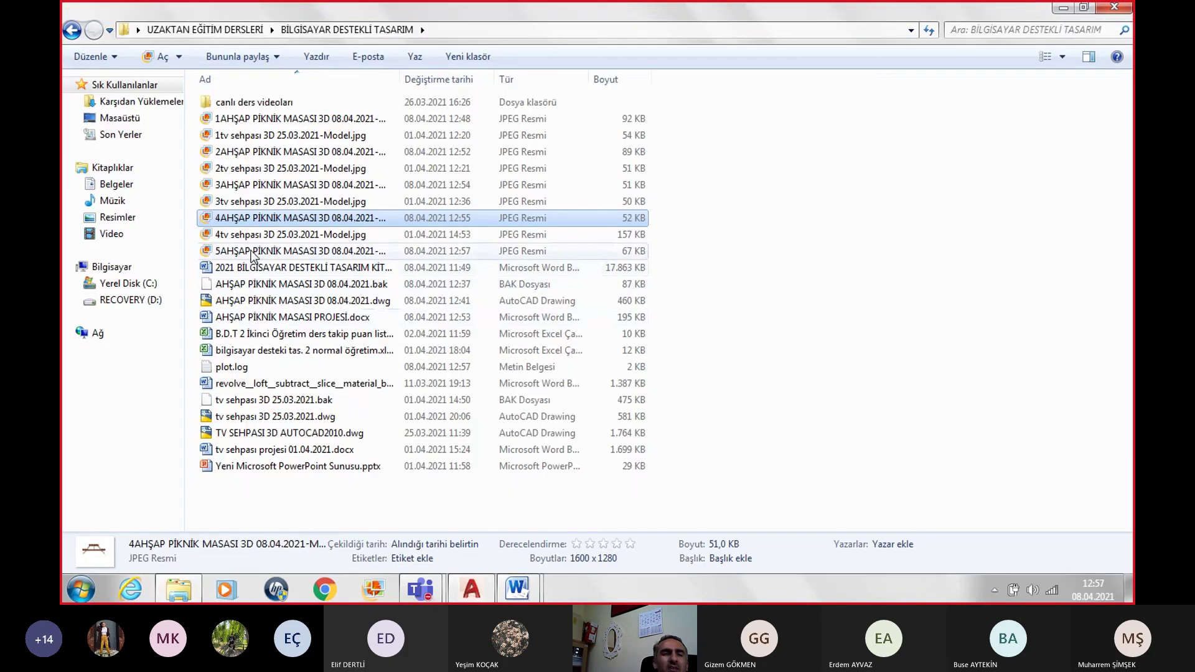
{"action": "right_click", "coordinate": [252, 250]}
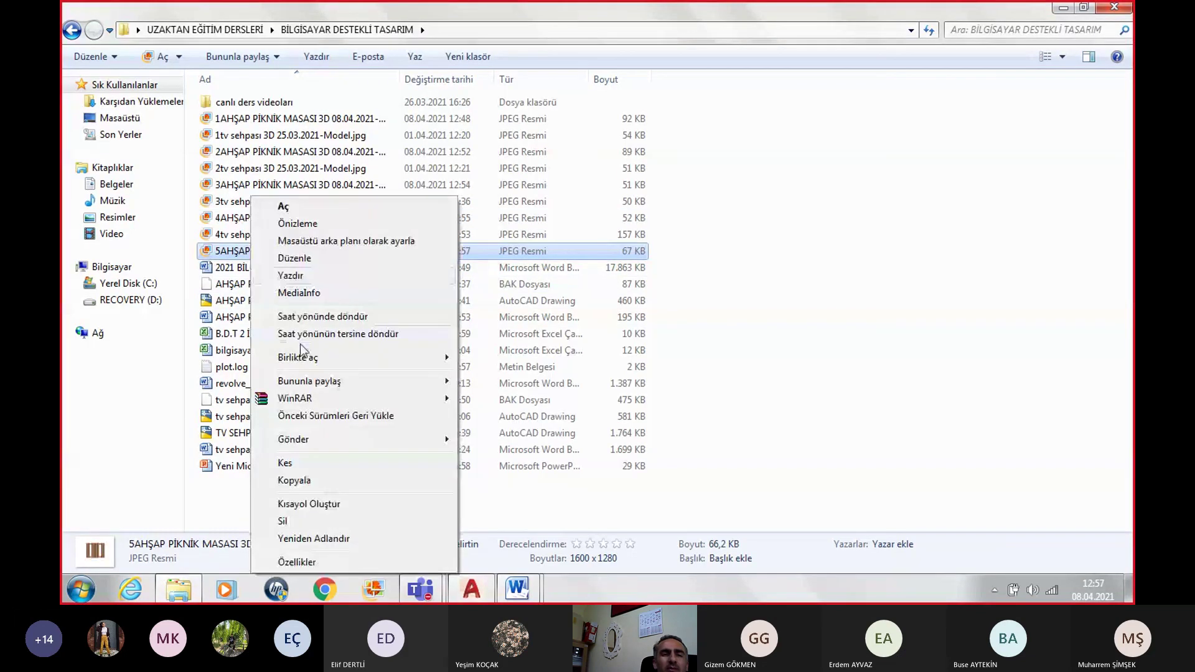
{"action": "left_click", "coordinate": [321, 480]}
{"action": "left_click", "coordinate": [474, 591]}
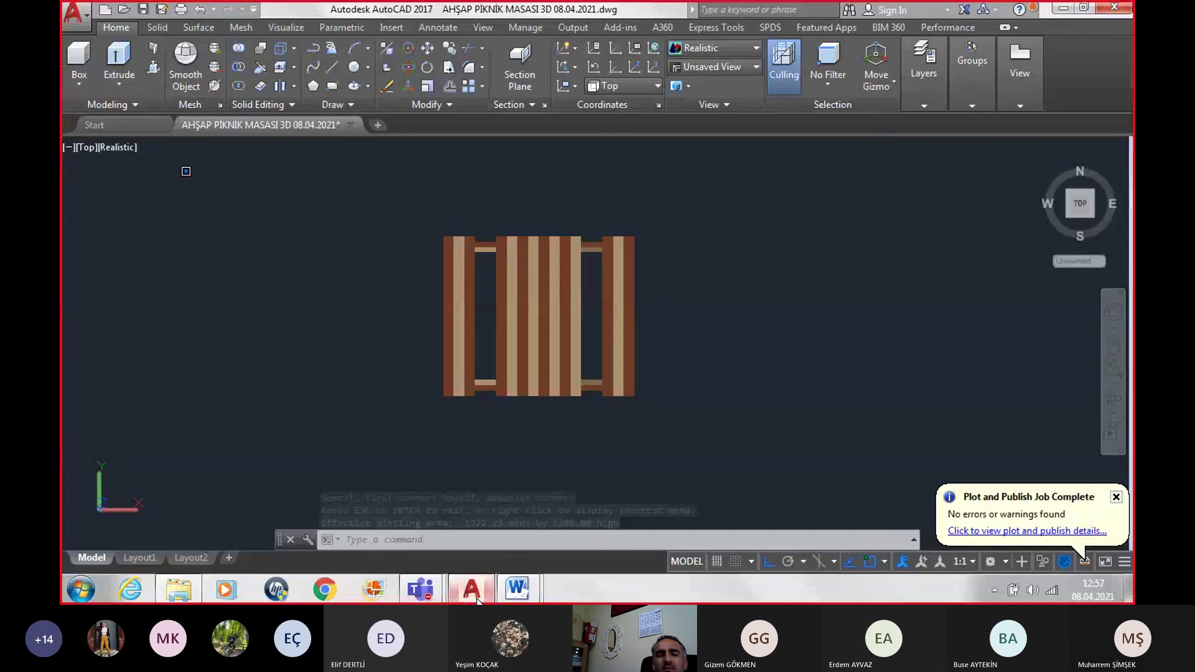
Step: Paste the top-view image below the report table in Word and shrink it
{"action": "mouse_move", "coordinate": [517, 588]}
{"action": "left_click", "coordinate": [586, 529]}
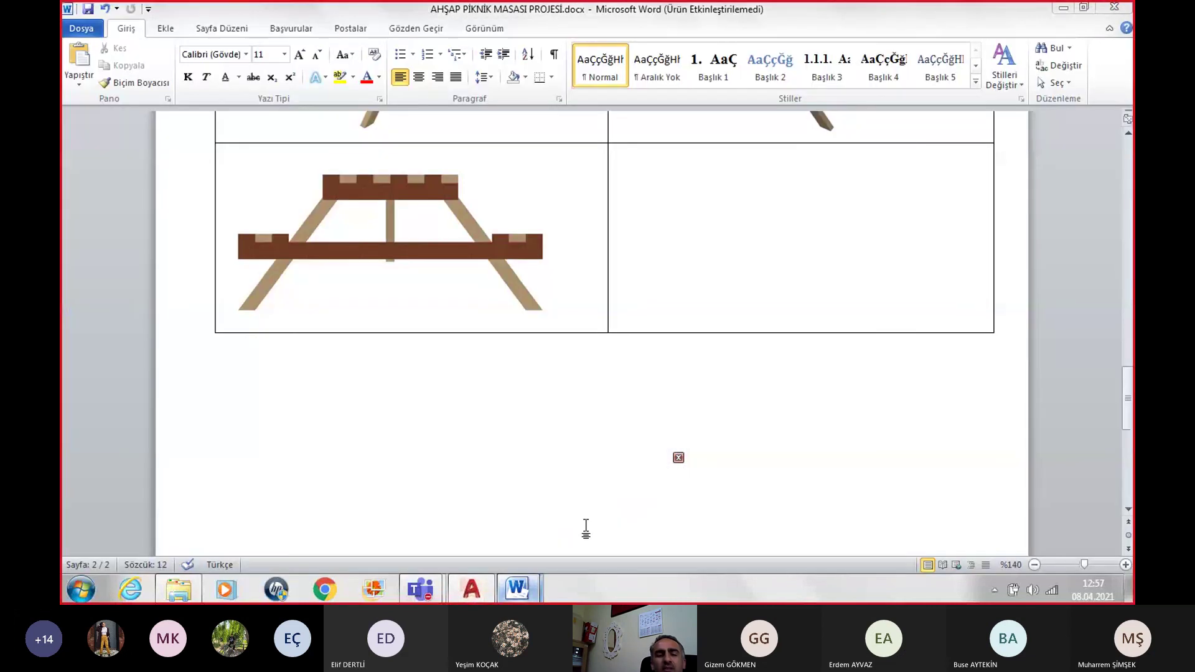
{"action": "key", "text": "ctrl+v"}
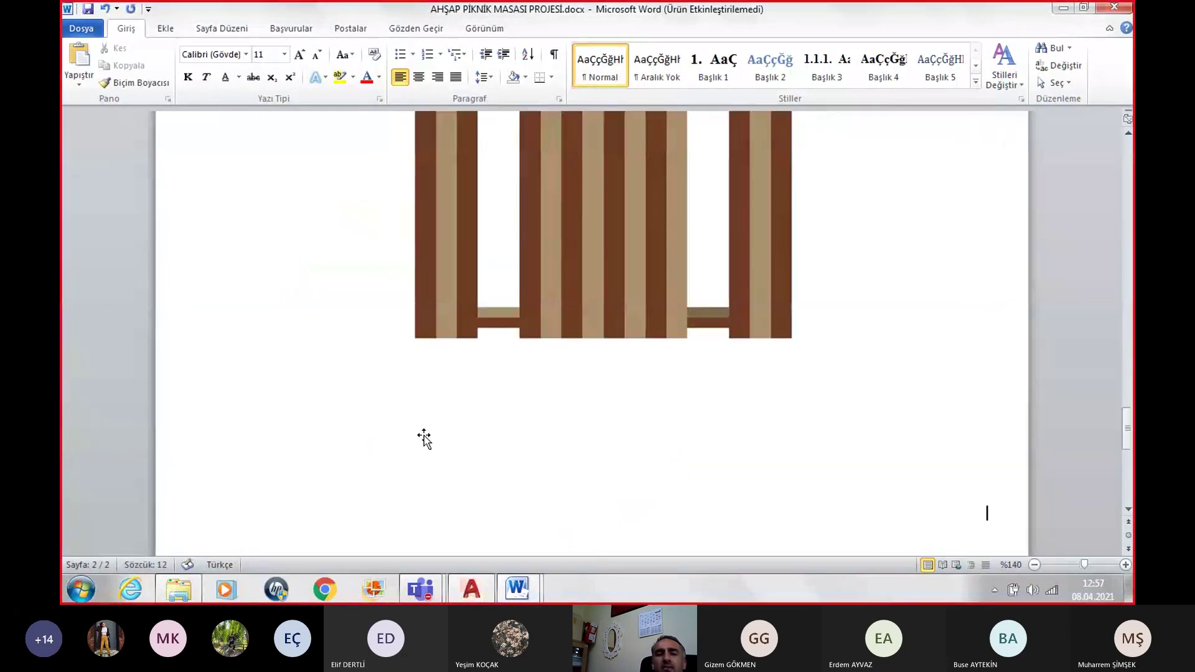
{"action": "left_click", "coordinate": [761, 417]}
{"action": "left_click_drag", "start_coordinate": [987, 522], "coordinate": [557, 142]}
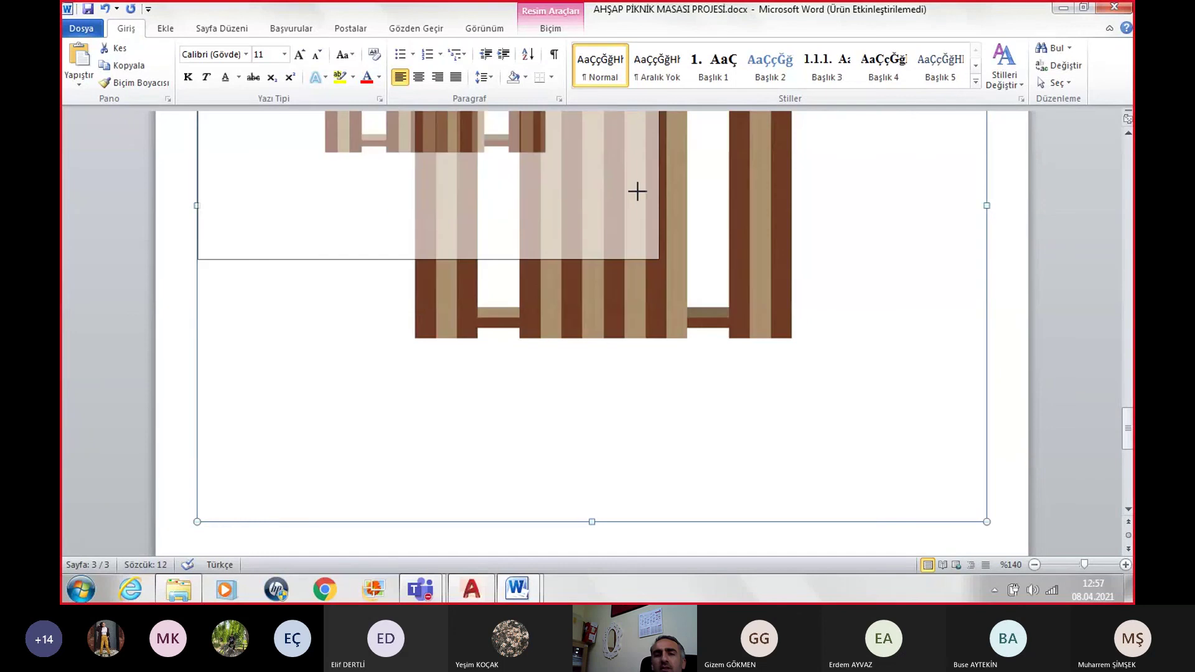
Step: Crop the empty right side of the image to about 6,9 cm wide
{"action": "scroll", "coordinate": [618, 326], "scroll_direction": "down", "scroll_amount": 3}
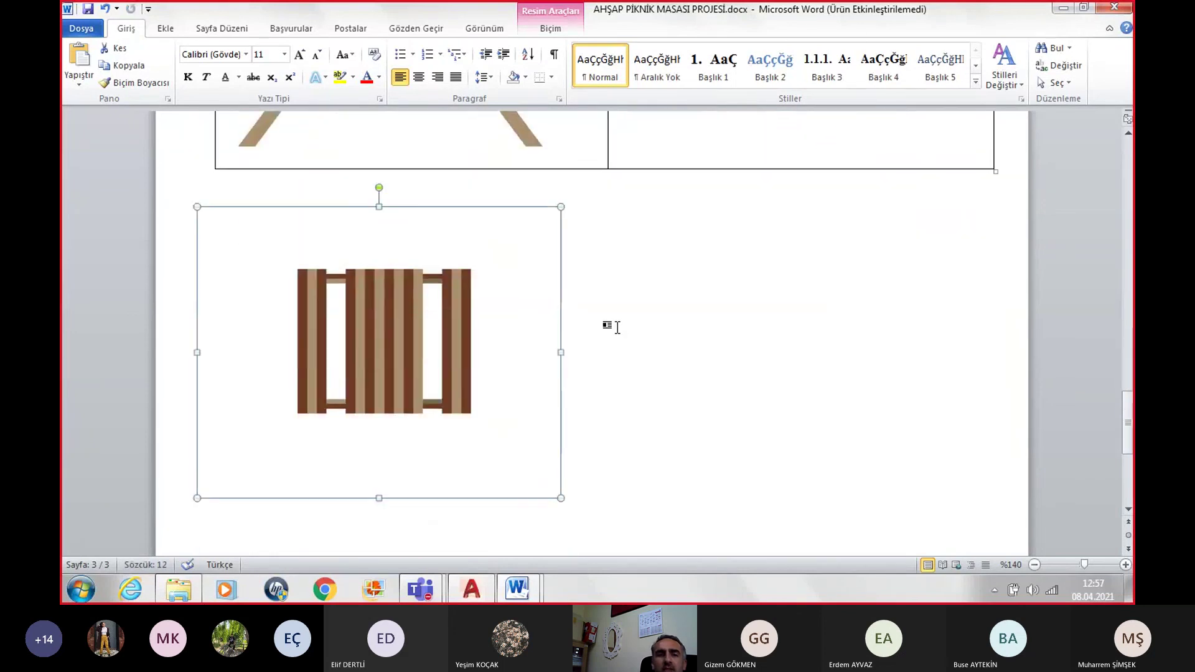
{"action": "double_click", "coordinate": [489, 346]}
{"action": "left_click", "coordinate": [969, 57]}
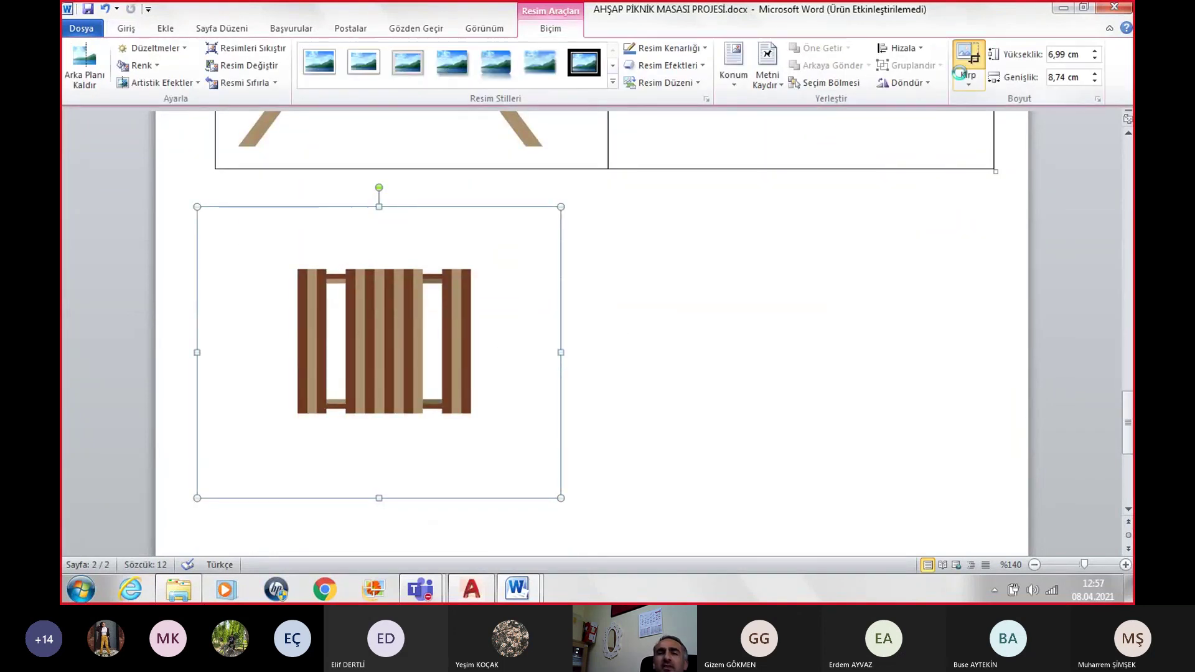
{"action": "left_click_drag", "start_coordinate": [559, 352], "coordinate": [485, 352]}
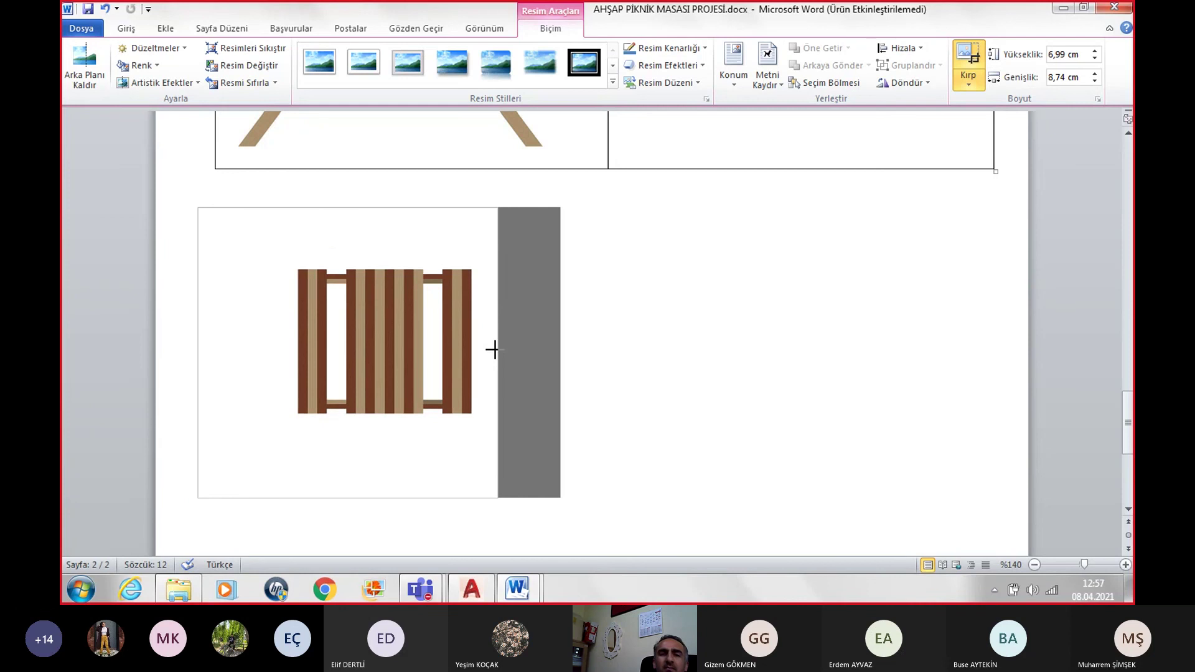
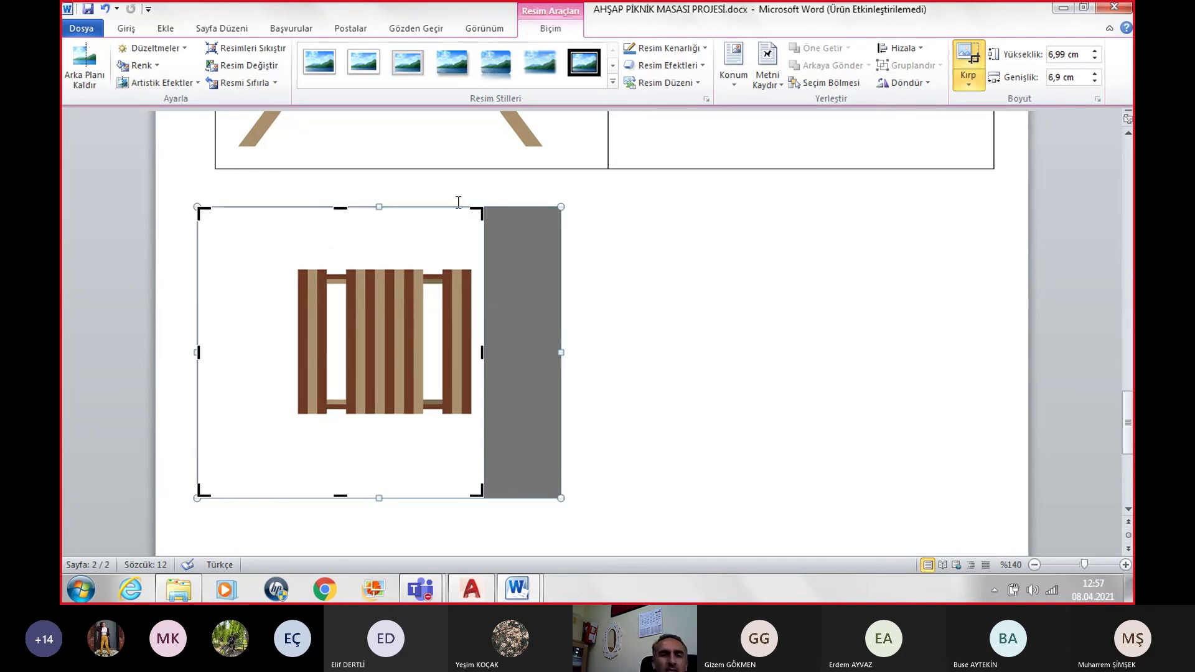
Step: Trim the left, top and bottom margins off the top-view plank picture, to about 5.91 × 4.85 cm
{"action": "left_click_drag", "start_coordinate": [198, 353], "coordinate": [283, 353]}
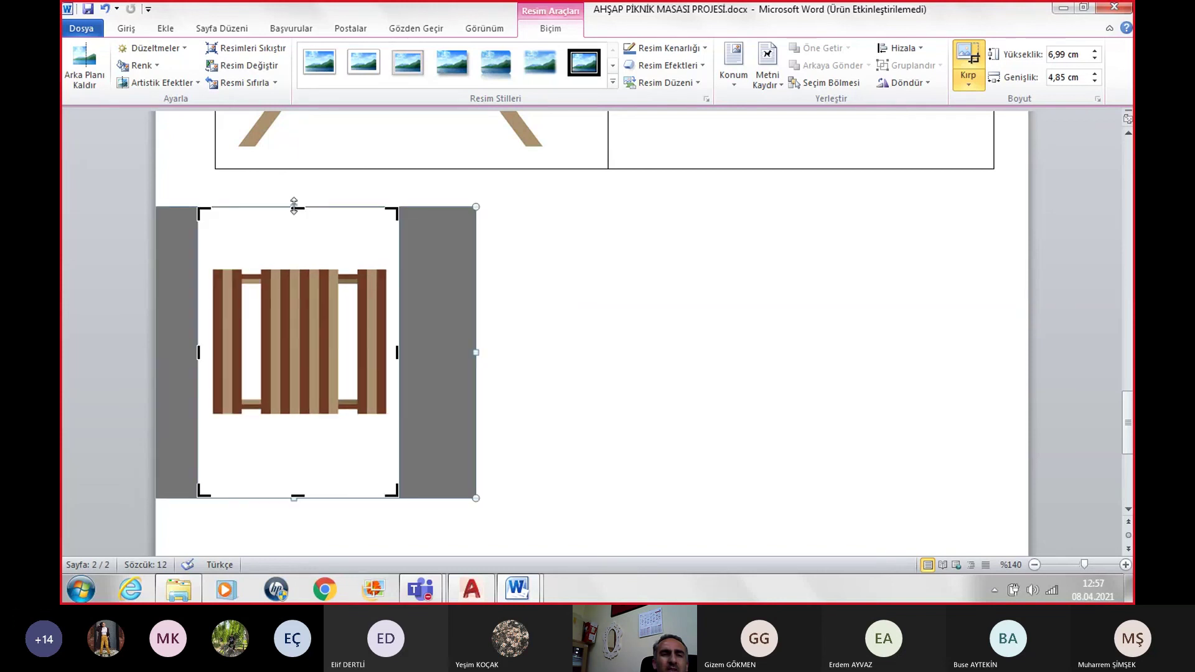
{"action": "left_click_drag", "start_coordinate": [298, 206], "coordinate": [299, 251]}
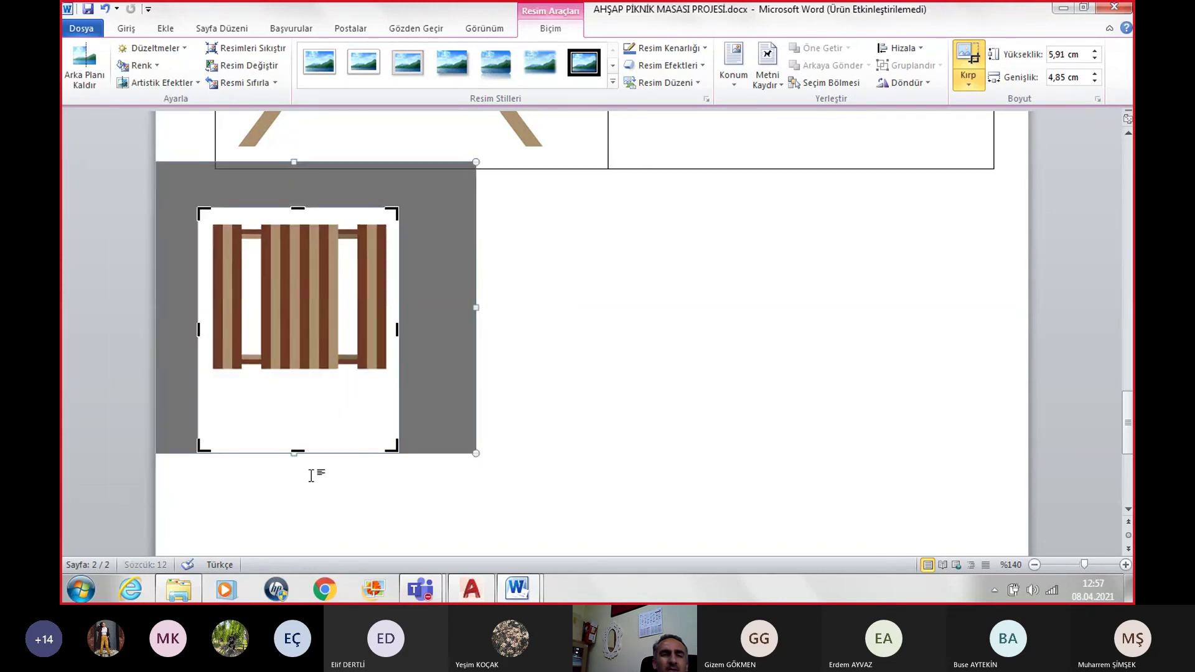
{"action": "left_click_drag", "start_coordinate": [297, 452], "coordinate": [299, 376]}
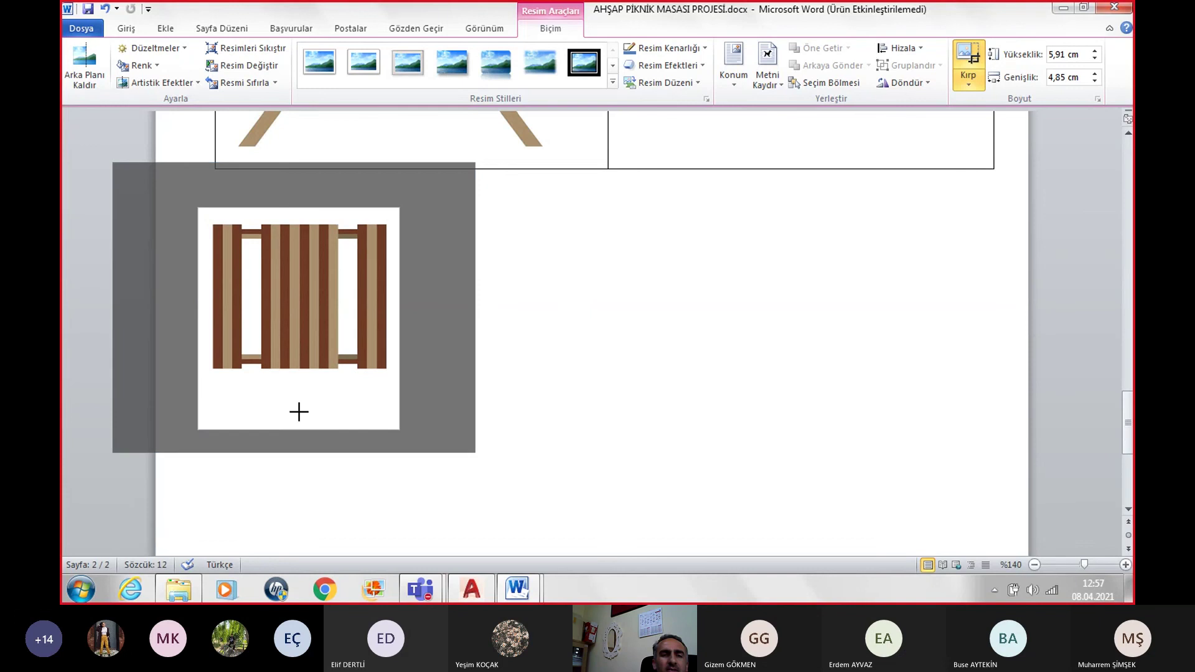
{"action": "left_click", "coordinate": [603, 364]}
Step: Move the top-view picture into the empty bottom-right table cell and centre all pictures in their cells
{"action": "scroll", "coordinate": [604, 364], "scroll_direction": "up", "scroll_amount": 3}
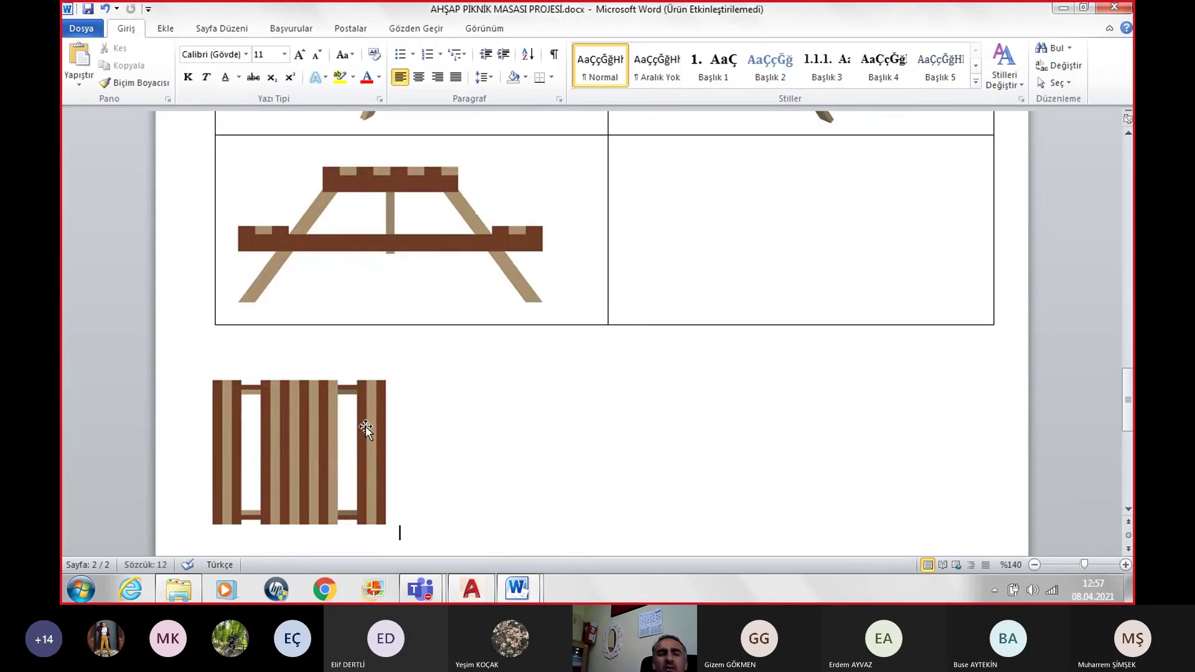
{"action": "left_click_drag", "start_coordinate": [319, 458], "coordinate": [845, 261]}
{"action": "left_click_drag", "start_coordinate": [788, 211], "coordinate": [790, 213]}
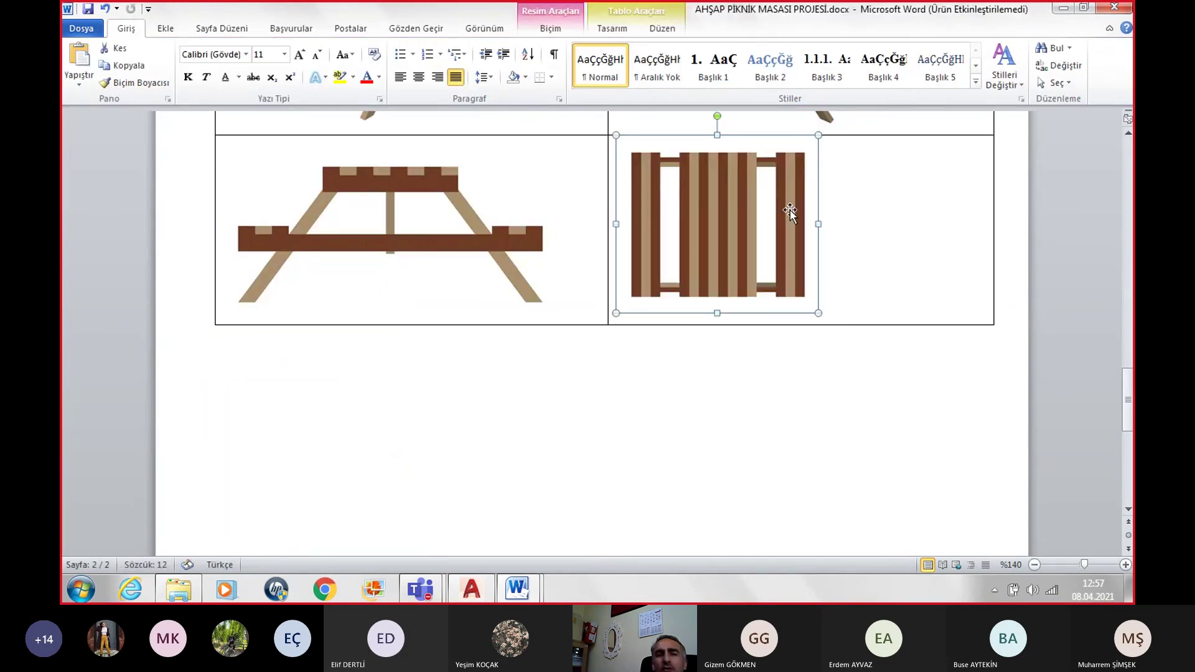
{"action": "scroll", "coordinate": [934, 267], "scroll_direction": "up", "scroll_amount": 3}
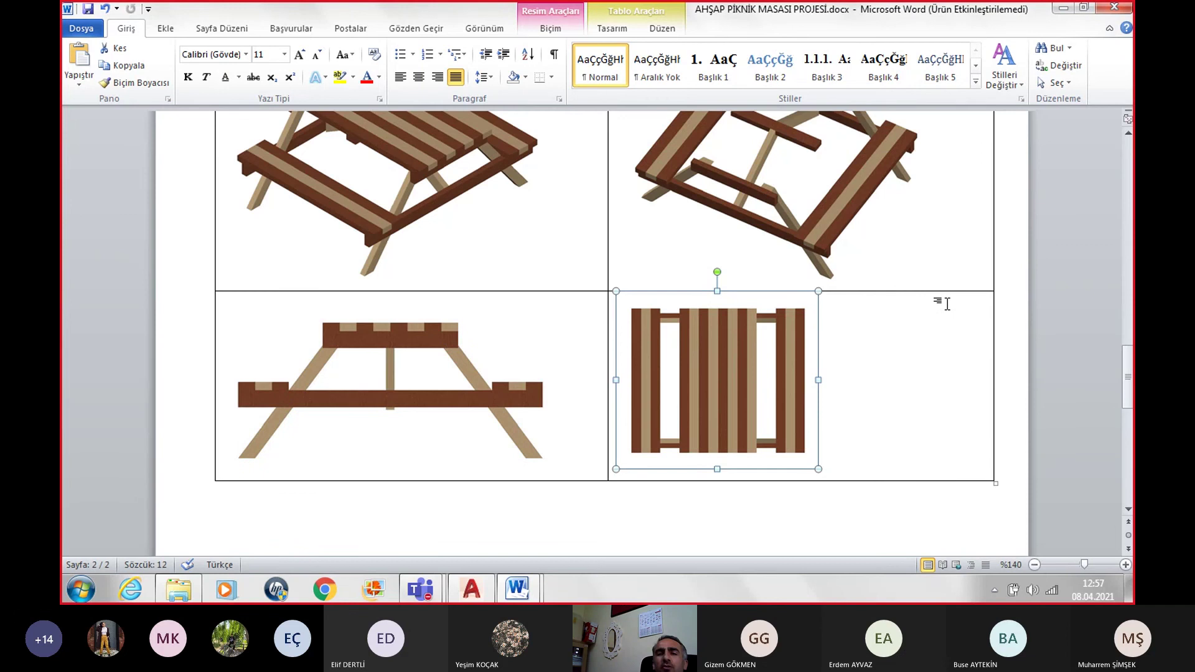
{"action": "scroll", "coordinate": [946, 304], "scroll_direction": "down", "scroll_amount": 1}
{"action": "key", "text": "ctrl+a"}
{"action": "scroll", "coordinate": [427, 208], "scroll_direction": "up", "scroll_amount": 1}
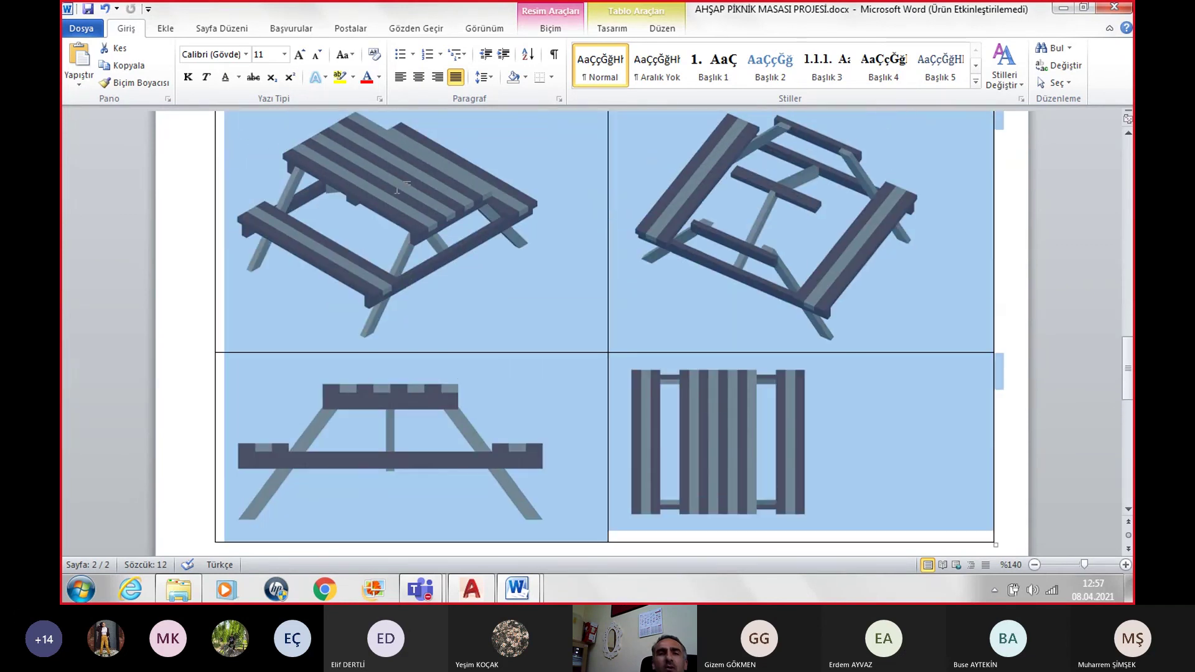
{"action": "left_click", "coordinate": [418, 77]}
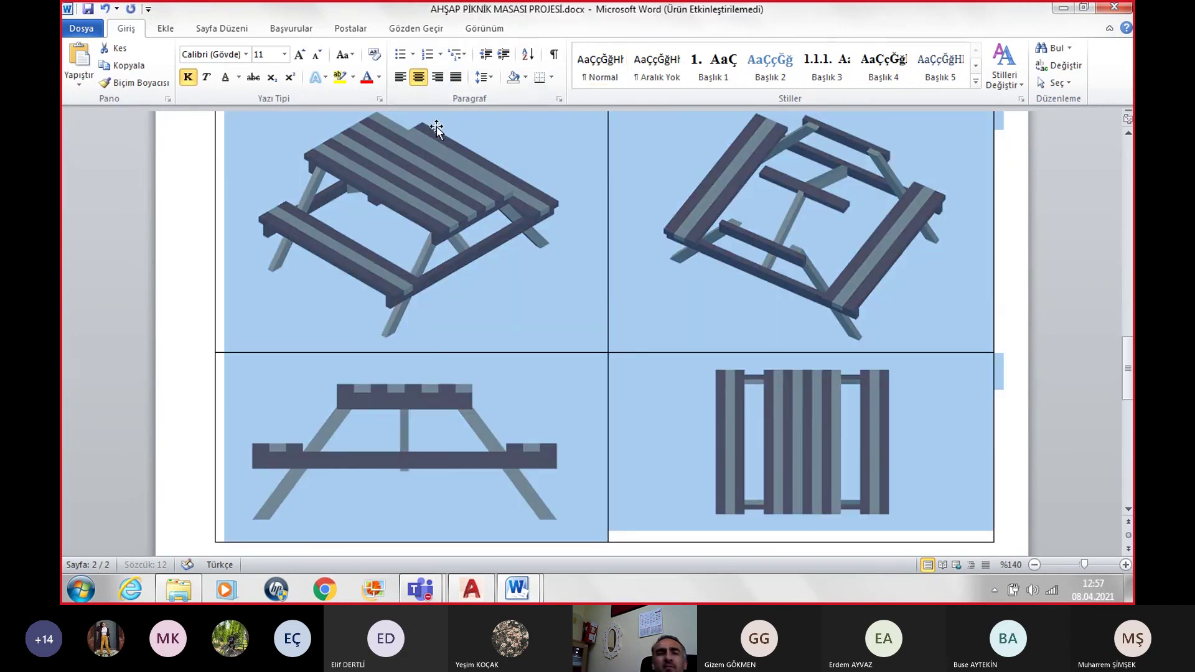
Step: Enlarge the bottom-right plank picture and the bottom-left side-view picnic table picture
{"action": "scroll", "coordinate": [623, 373], "scroll_direction": "down", "scroll_amount": 1}
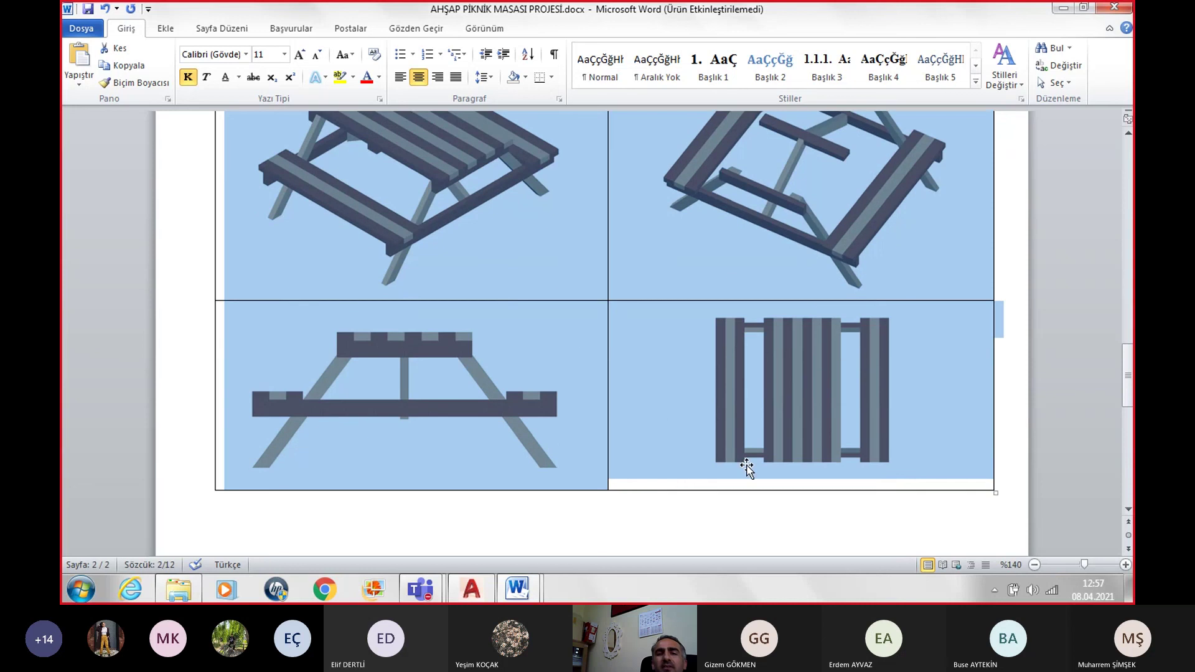
{"action": "left_click", "coordinate": [747, 469]}
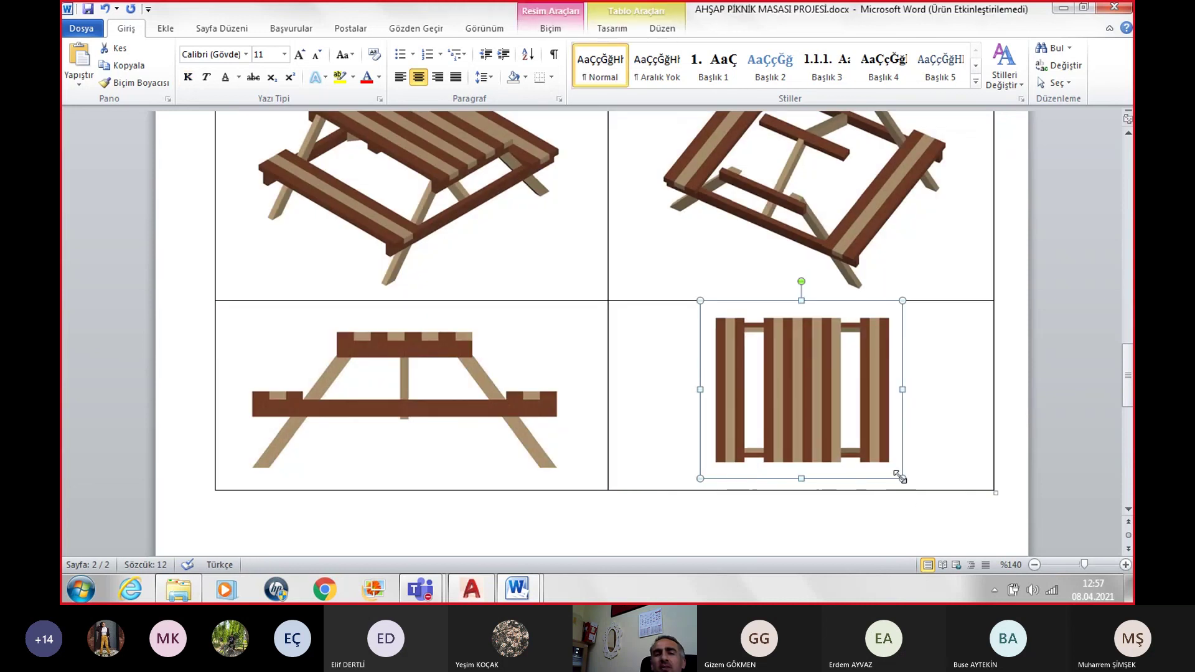
{"action": "left_click_drag", "start_coordinate": [904, 480], "coordinate": [976, 552]}
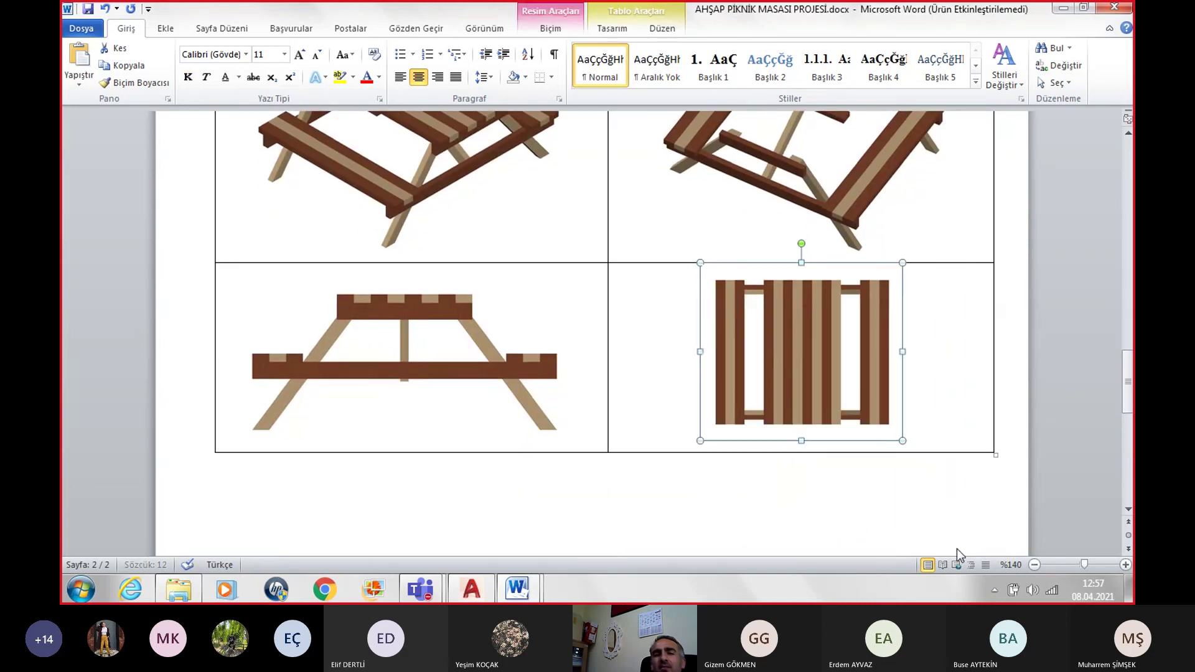
{"action": "scroll", "coordinate": [807, 460], "scroll_direction": "down", "scroll_amount": 2}
{"action": "left_click", "coordinate": [367, 272]}
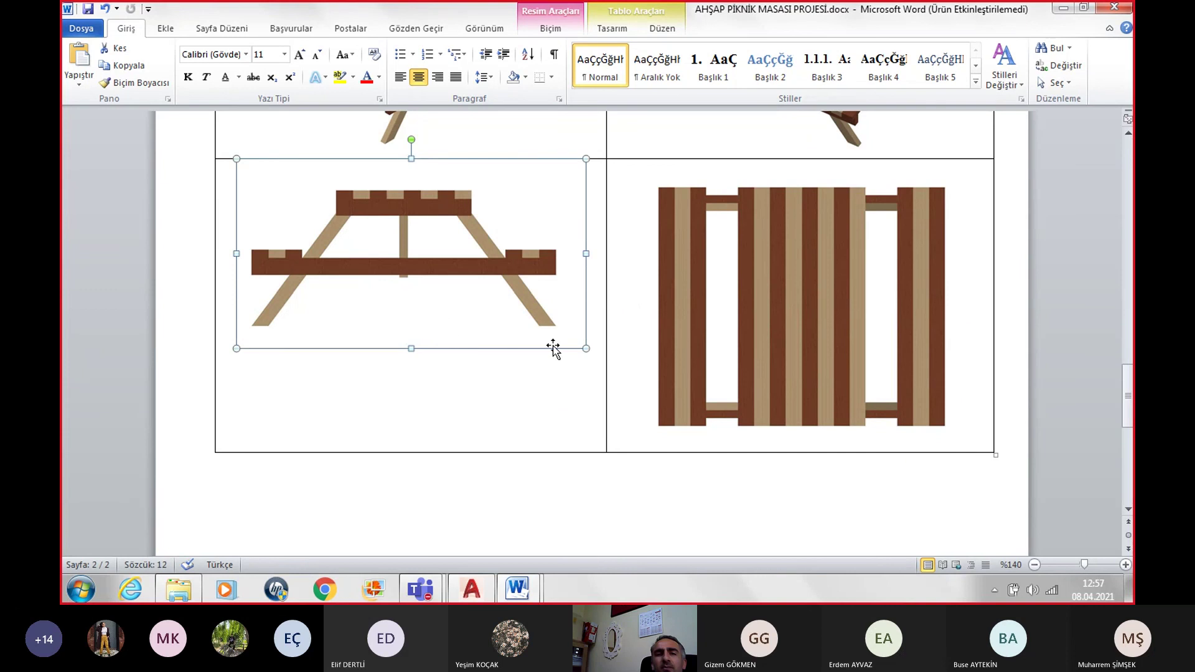
{"action": "left_click_drag", "start_coordinate": [588, 352], "coordinate": [610, 388]}
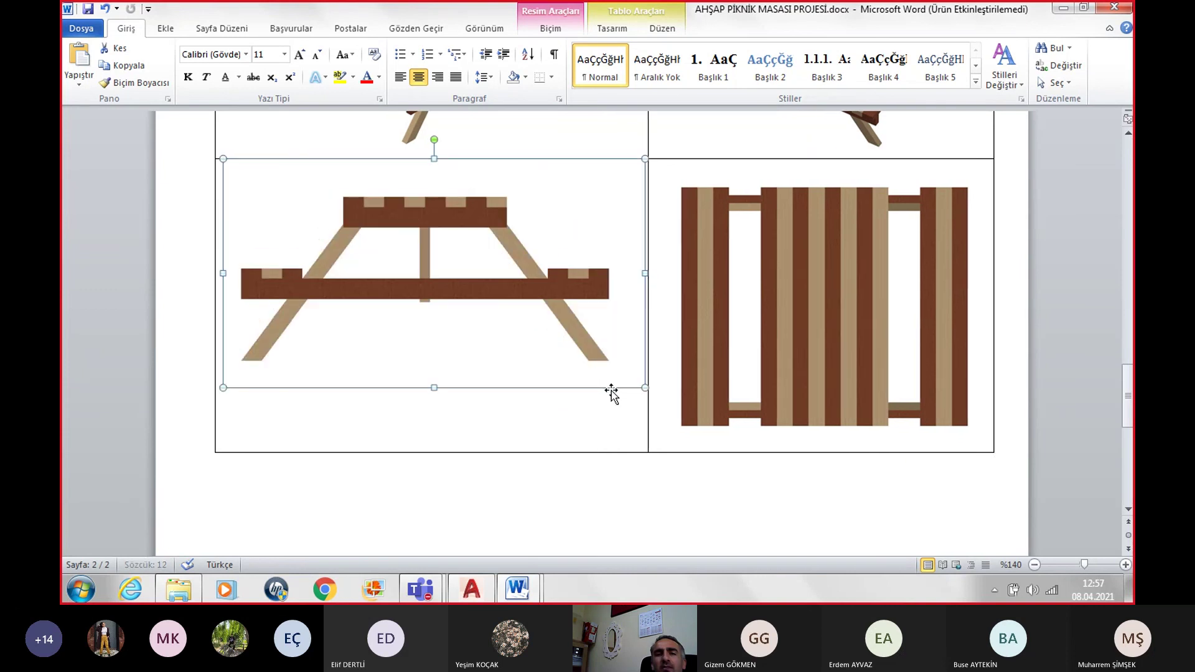
Step: Enlarge the top-left and top-right 3D picnic table pictures to better fill their cells
{"action": "scroll", "coordinate": [560, 427], "scroll_direction": "up", "scroll_amount": 2}
{"action": "scroll", "coordinate": [498, 361], "scroll_direction": "up", "scroll_amount": 4}
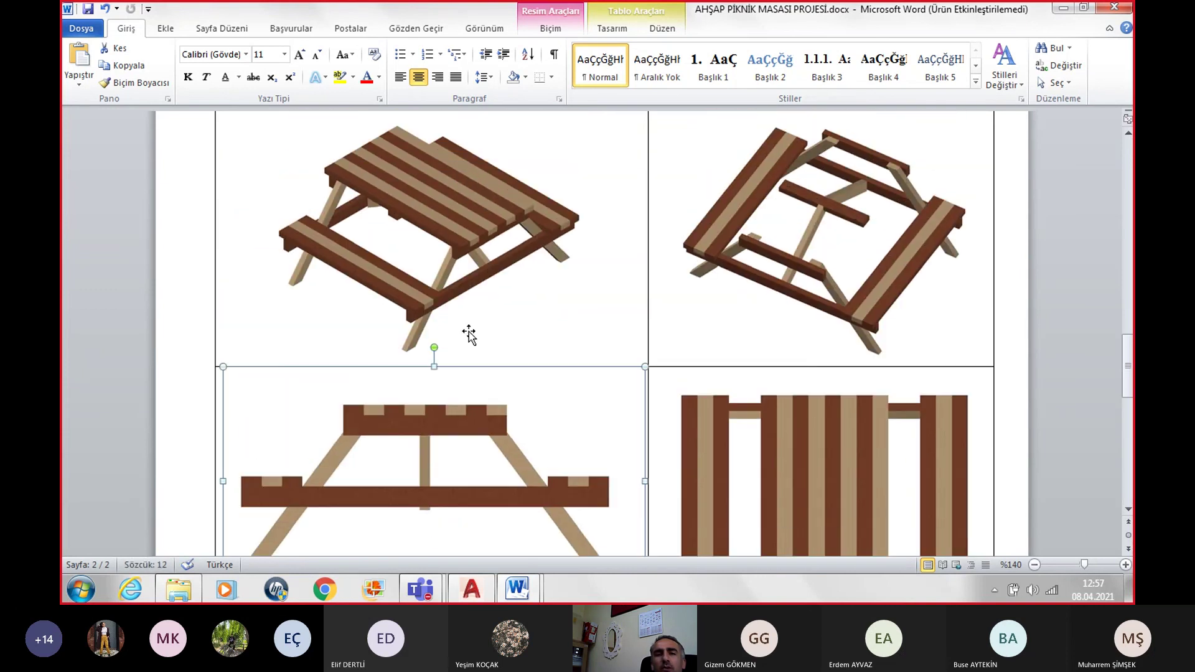
{"action": "left_click", "coordinate": [481, 334]}
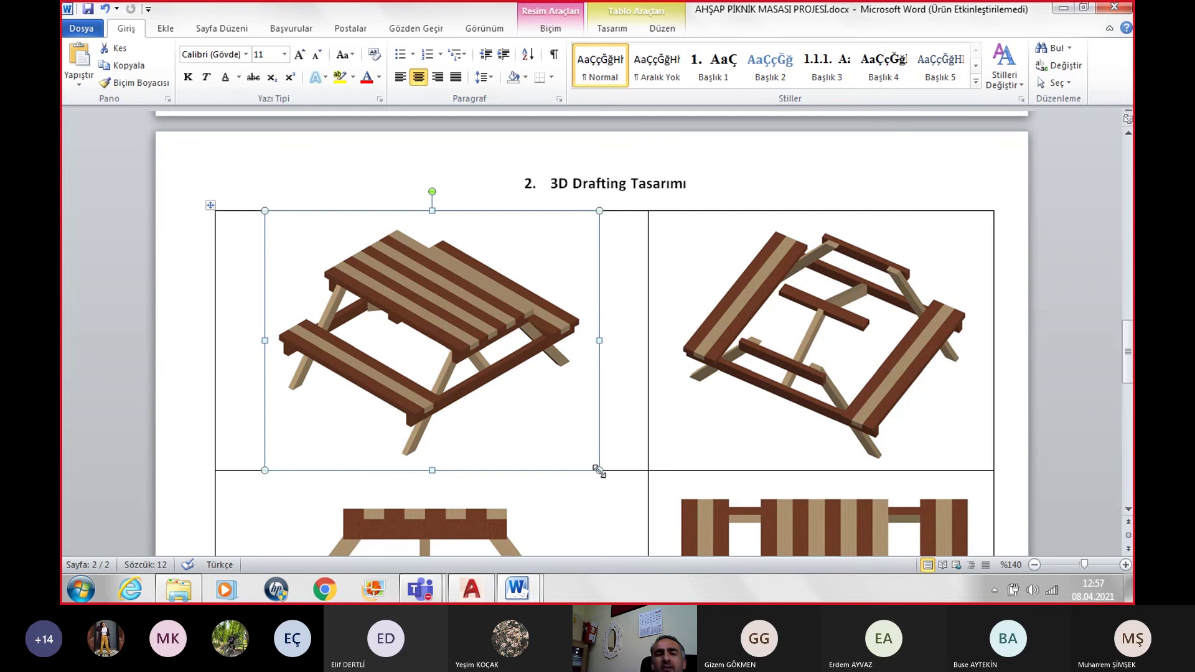
{"action": "left_click_drag", "start_coordinate": [598, 471], "coordinate": [632, 519]}
{"action": "left_click", "coordinate": [874, 427]}
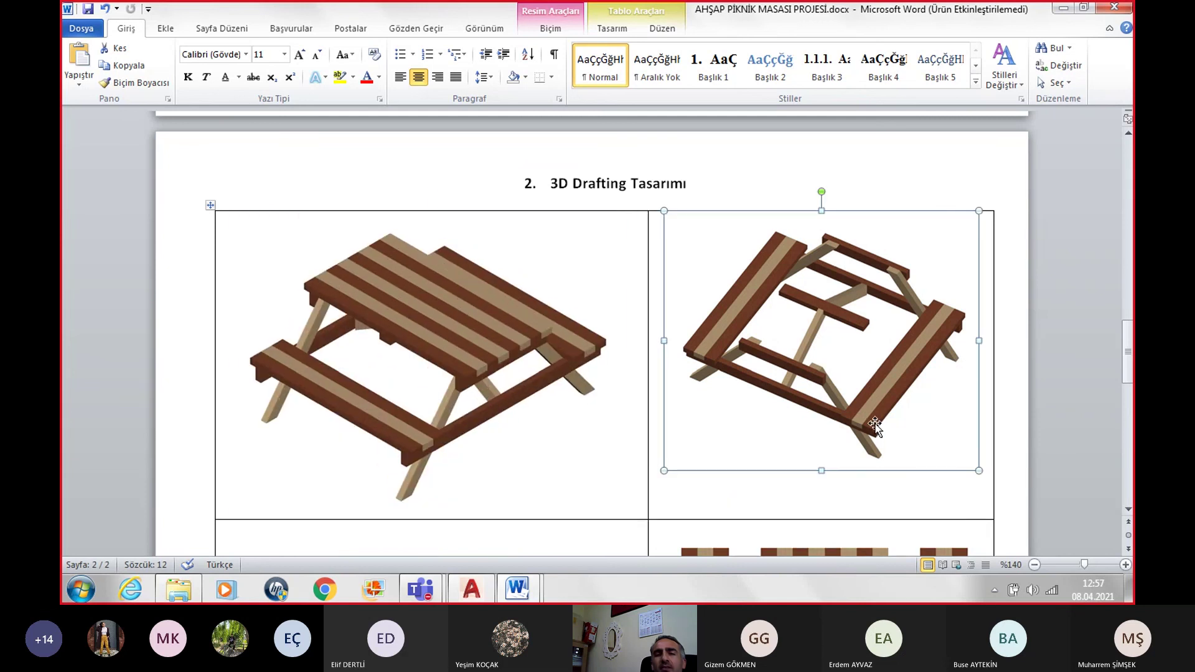
{"action": "left_click_drag", "start_coordinate": [666, 470], "coordinate": [645, 505]}
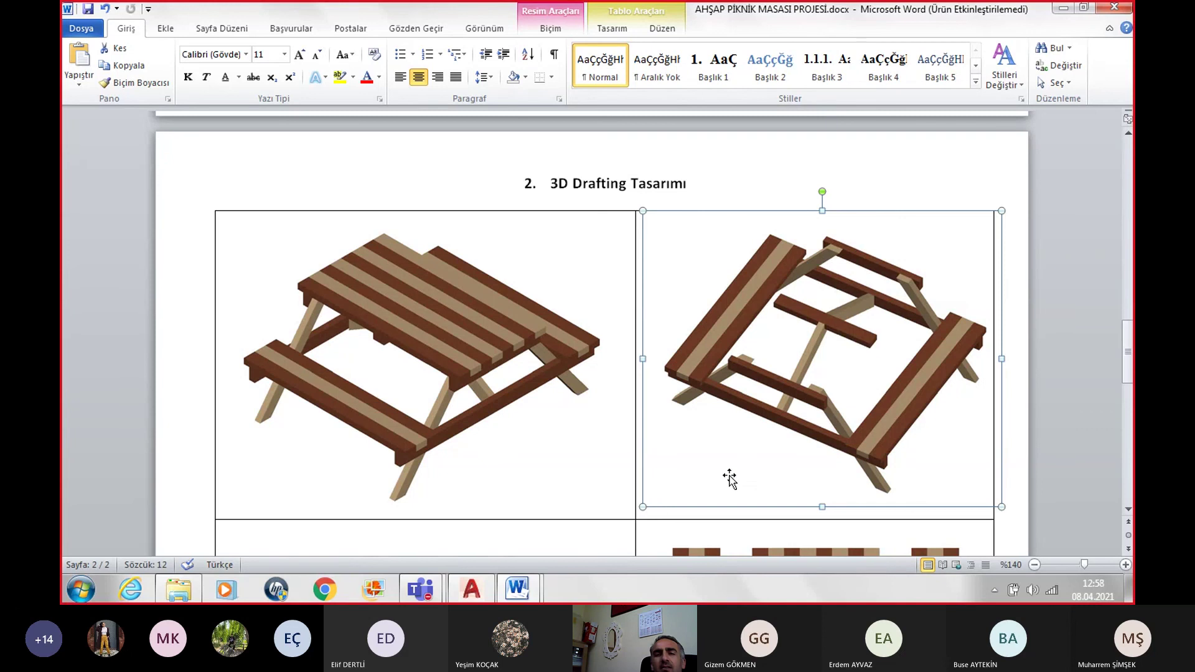
{"action": "left_click_drag", "start_coordinate": [986, 494], "coordinate": [976, 489]}
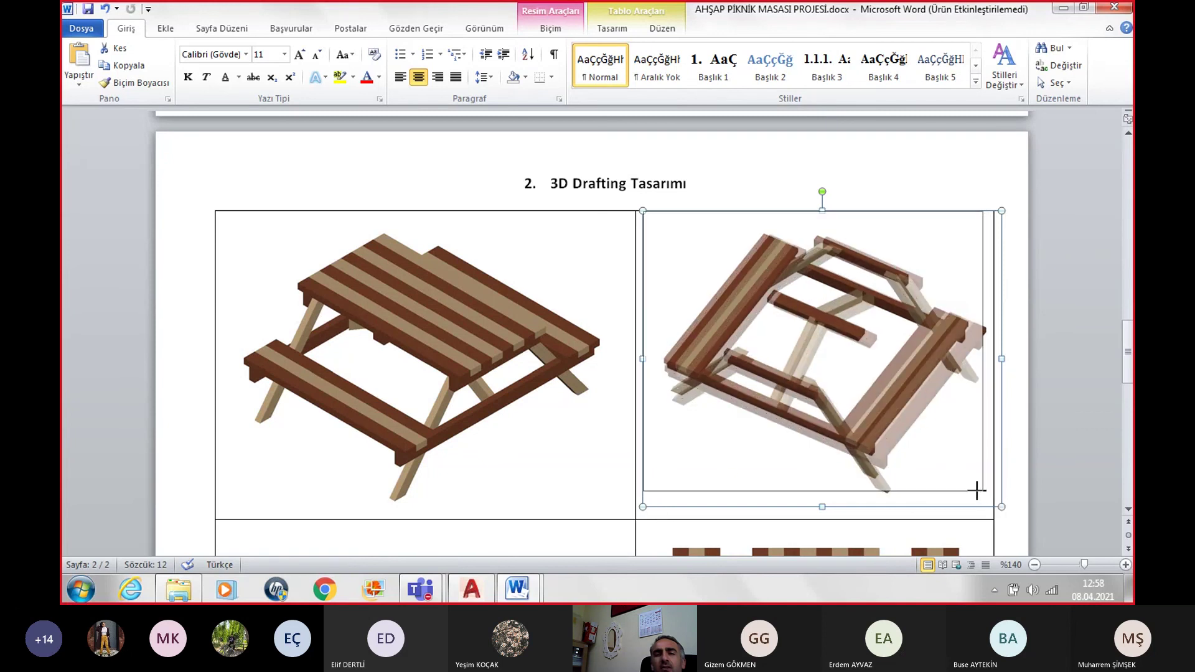
{"action": "scroll", "coordinate": [928, 517], "scroll_direction": "down", "scroll_amount": 3}
{"action": "scroll", "coordinate": [922, 512], "scroll_direction": "down", "scroll_amount": 3}
Step: Left-align the '3D Drafting Tasarımı' heading
{"action": "scroll", "coordinate": [921, 512], "scroll_direction": "down", "scroll_amount": 3}
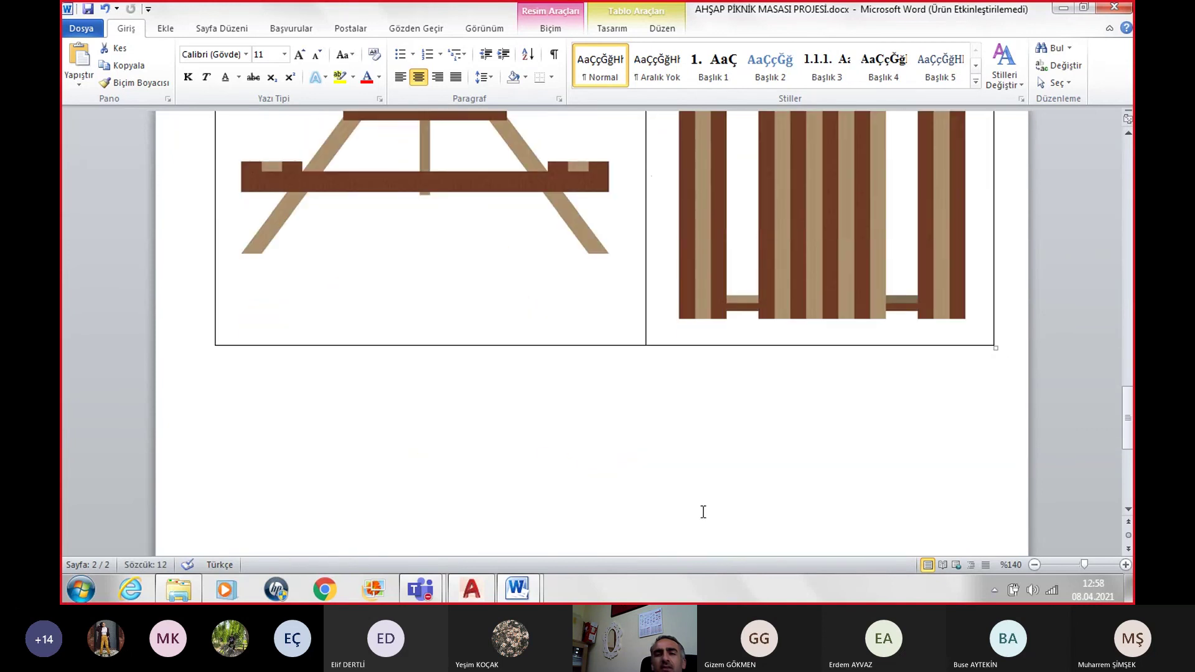
{"action": "left_click", "coordinate": [701, 510]}
{"action": "scroll", "coordinate": [604, 498], "scroll_direction": "up", "scroll_amount": 7}
{"action": "scroll", "coordinate": [608, 490], "scroll_direction": "up", "scroll_amount": 12}
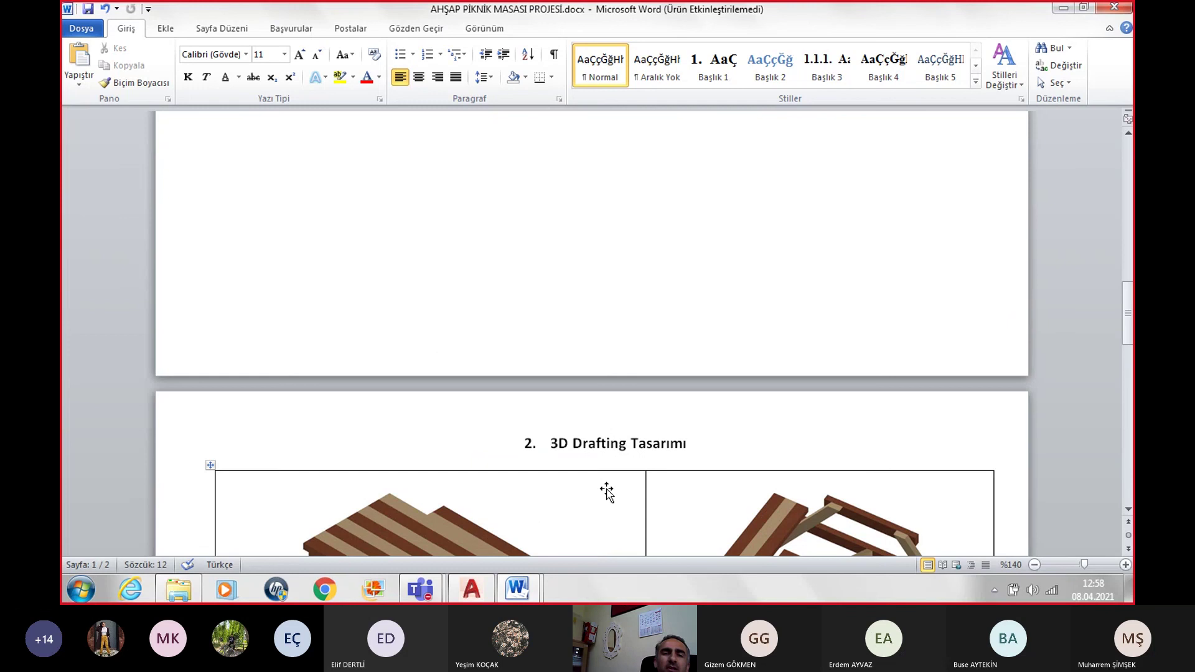
{"action": "left_click", "coordinate": [596, 443]}
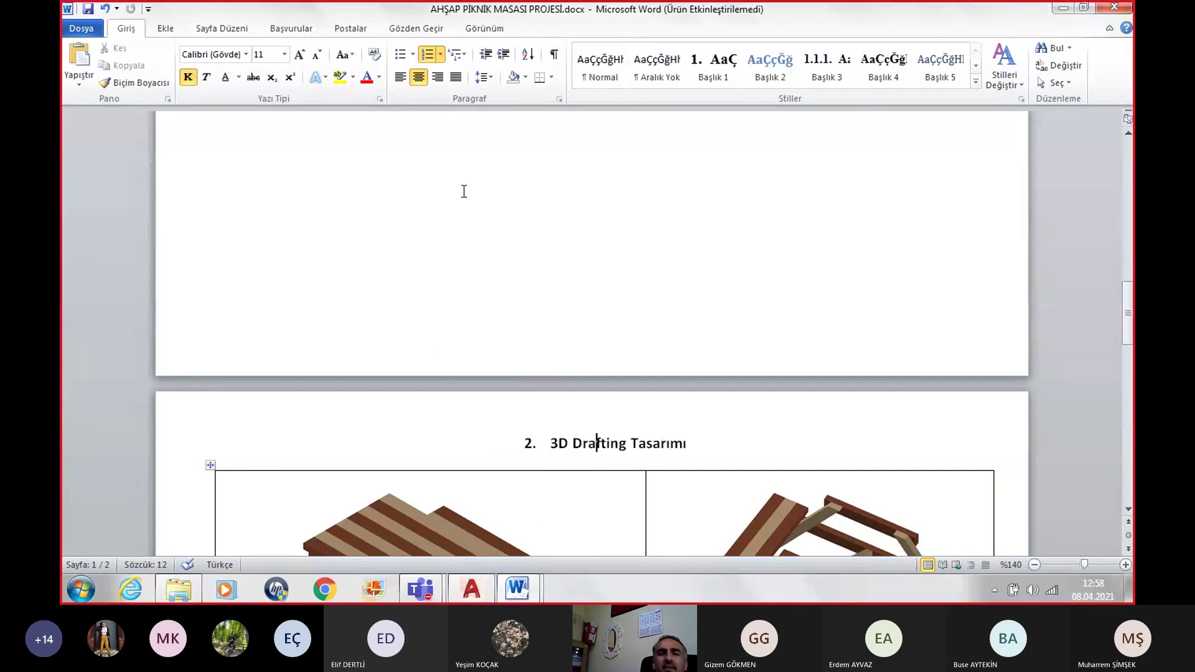
{"action": "left_click", "coordinate": [400, 77]}
Step: Save, then add blank lines below the drawings table until a new page starts
{"action": "scroll", "coordinate": [476, 403], "scroll_direction": "down", "scroll_amount": 3}
{"action": "scroll", "coordinate": [476, 402], "scroll_direction": "down", "scroll_amount": 5}
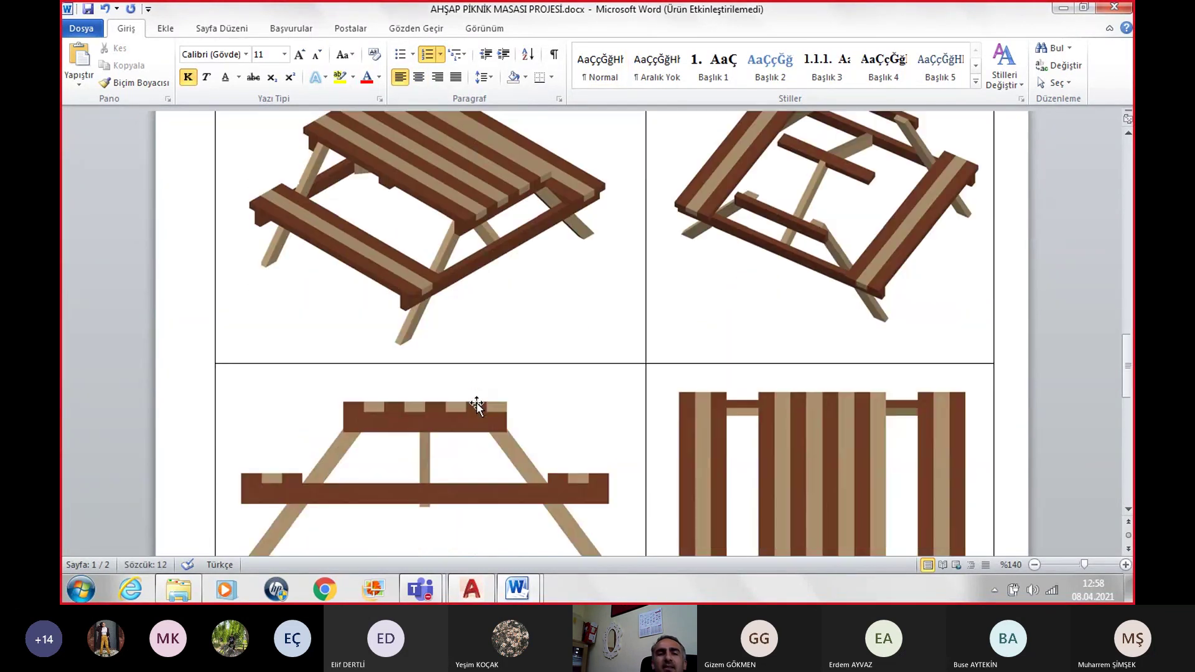
{"action": "scroll", "coordinate": [476, 402], "scroll_direction": "up", "scroll_amount": 3}
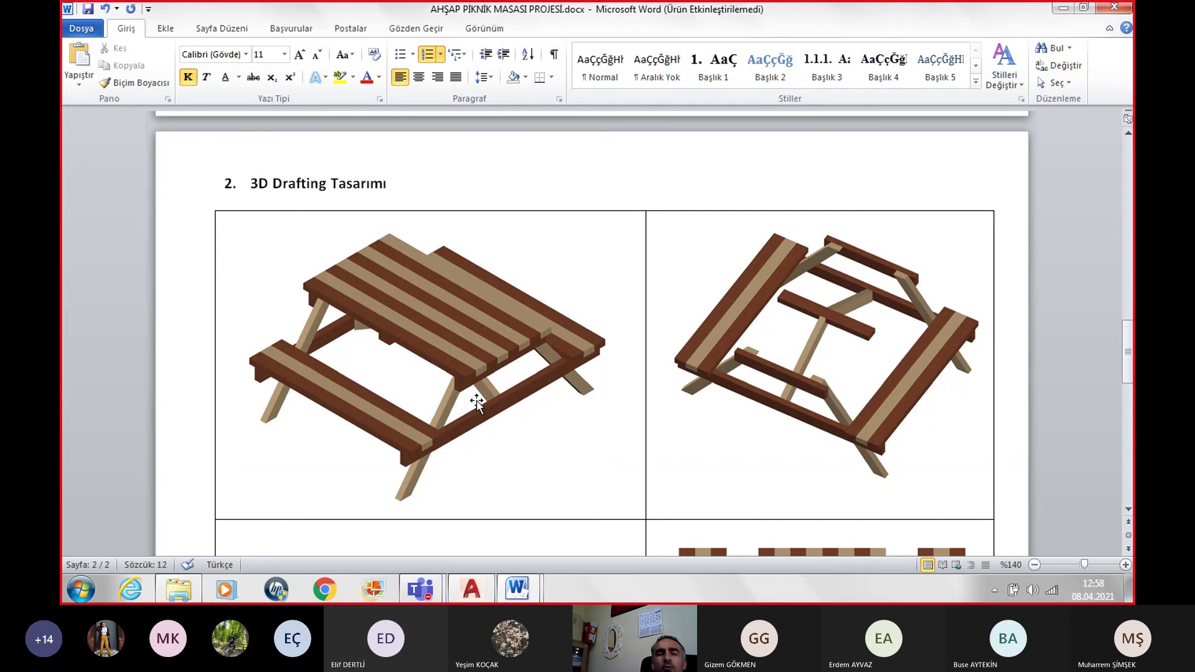
{"action": "scroll", "coordinate": [476, 402], "scroll_direction": "down", "scroll_amount": 2}
{"action": "scroll", "coordinate": [476, 402], "scroll_direction": "down", "scroll_amount": 3}
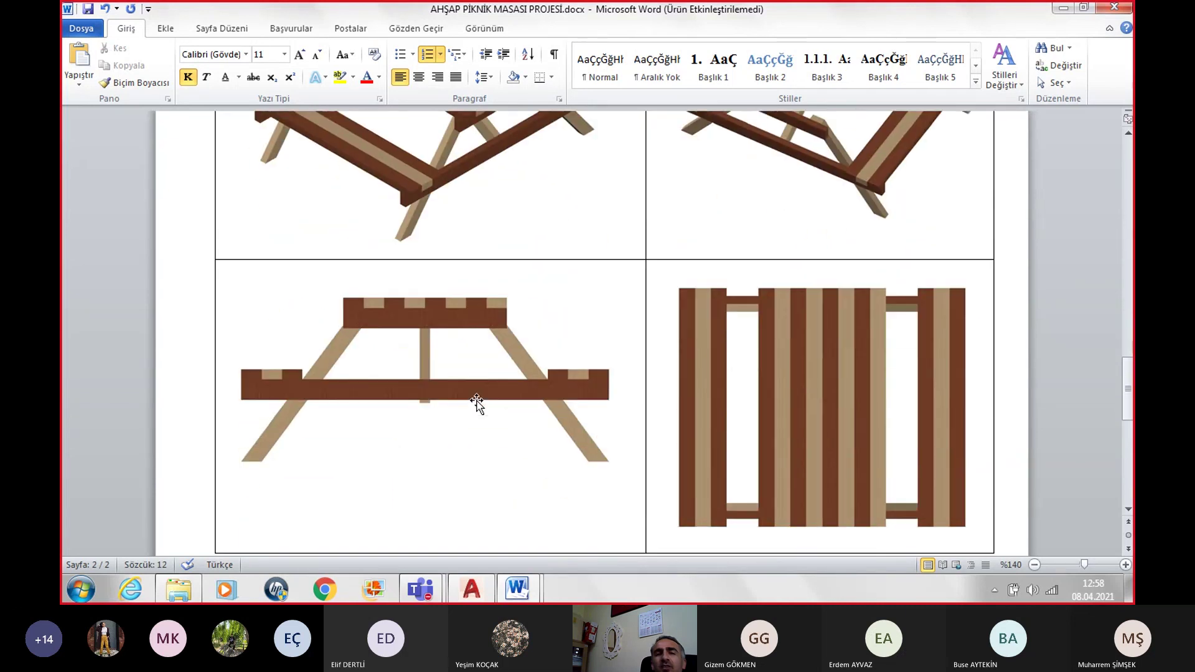
{"action": "scroll", "coordinate": [477, 401], "scroll_direction": "down", "scroll_amount": 2}
{"action": "left_click", "coordinate": [311, 490]}
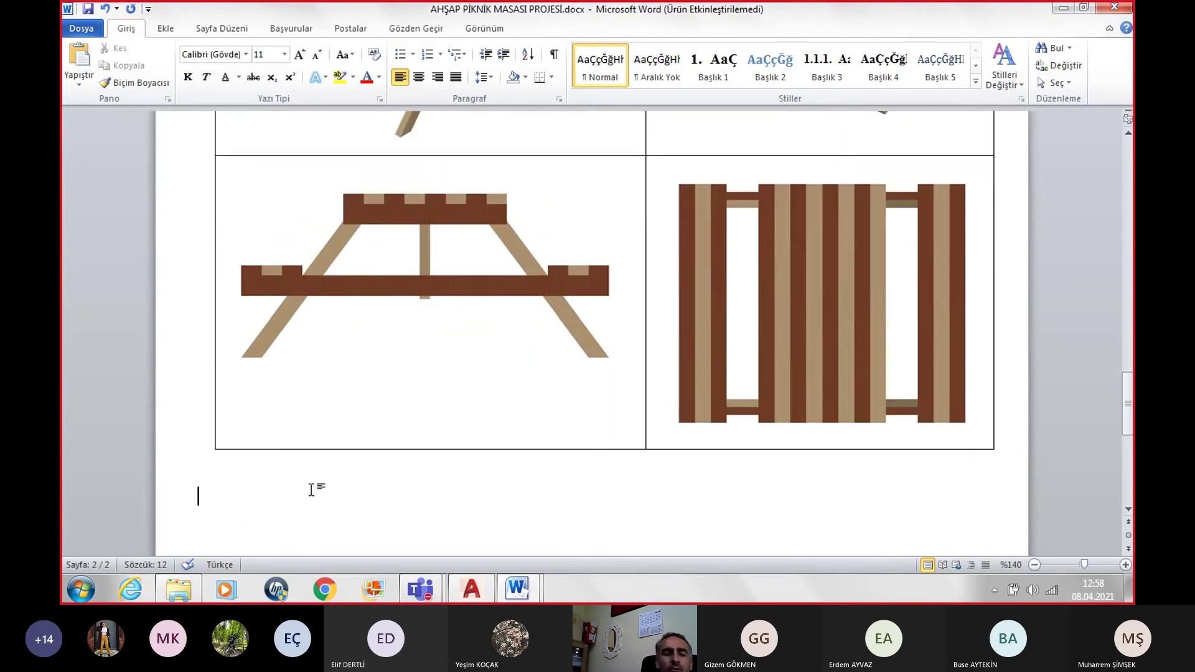
{"action": "key", "text": "ctrl+s"}
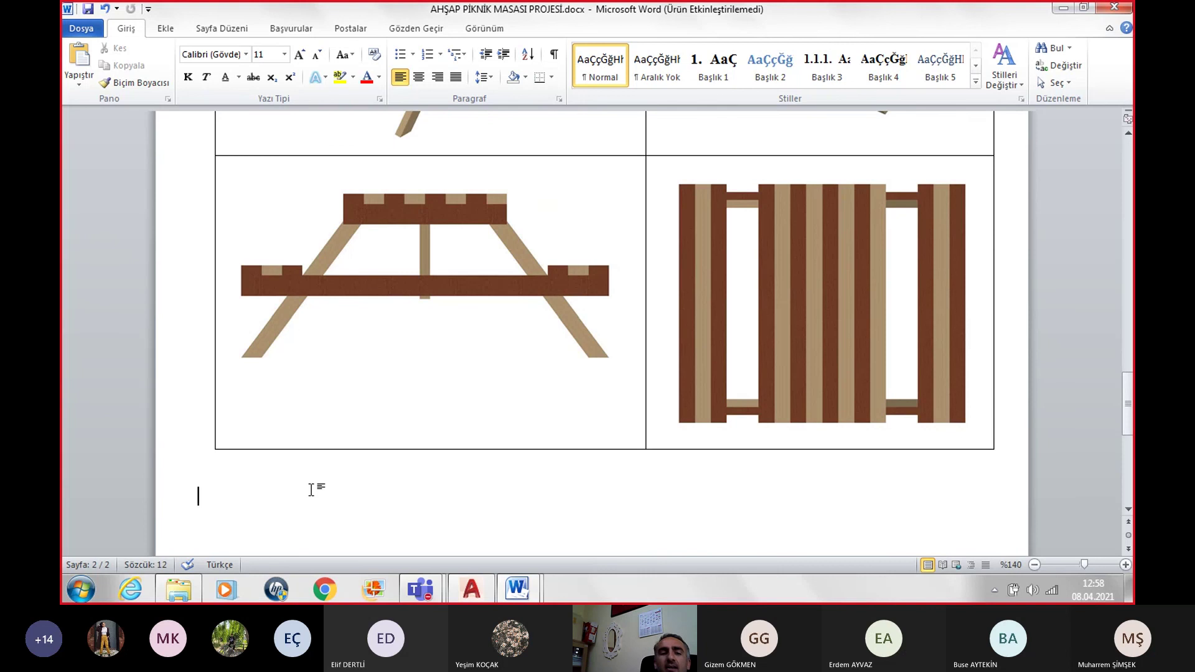
{"action": "key", "text": "Return"}
{"action": "key", "text": "Return"}
{"action": "key", "text": "Return"}
{"action": "key", "text": "Return"}
{"action": "key", "text": "Return"}
{"action": "key", "text": "Return"}
{"action": "key", "text": "Return"}
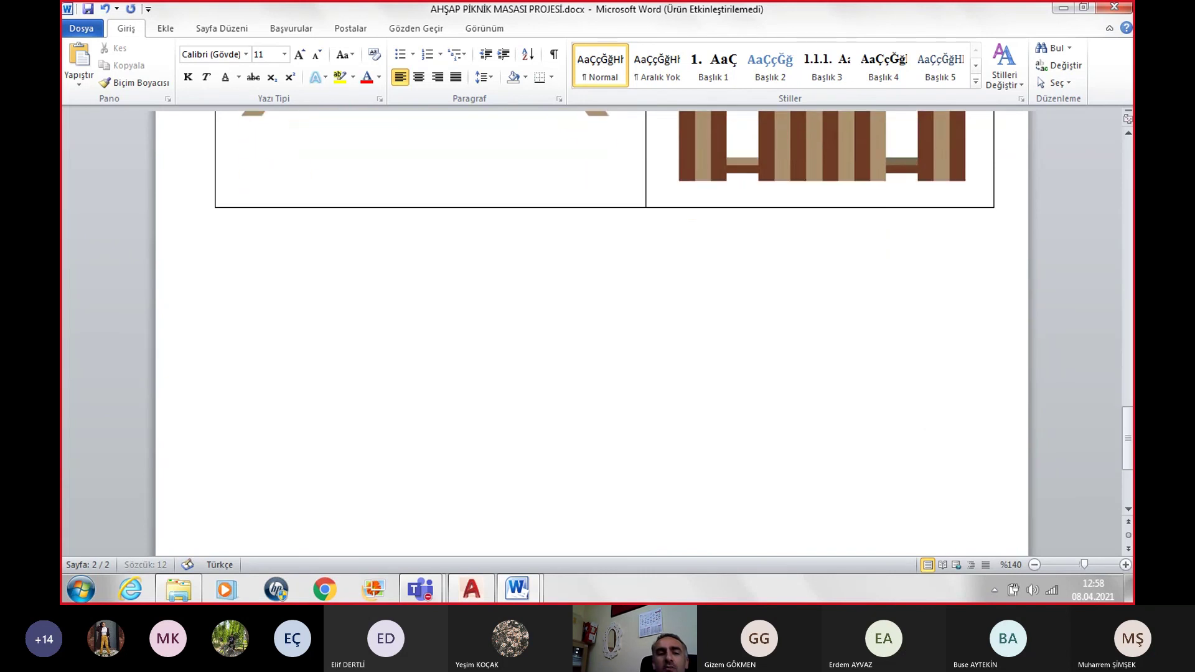
{"action": "key", "text": "Return"}
{"action": "key", "text": "Return"}
{"action": "key", "text": "Return"}
{"action": "key", "text": "Return"}
{"action": "key", "text": "Return"}
{"action": "key", "text": "Return"}
{"action": "key", "text": "Return"}
{"action": "key", "text": "Return"}
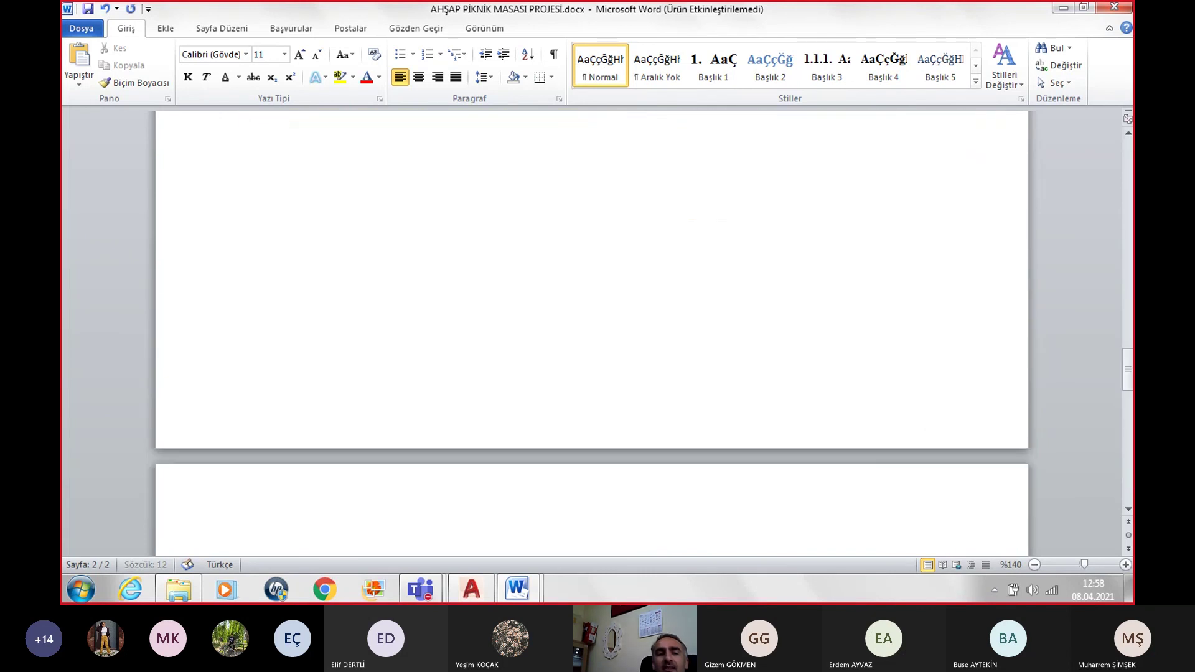
{"action": "key", "text": "Return"}
{"action": "key", "text": "Return"}
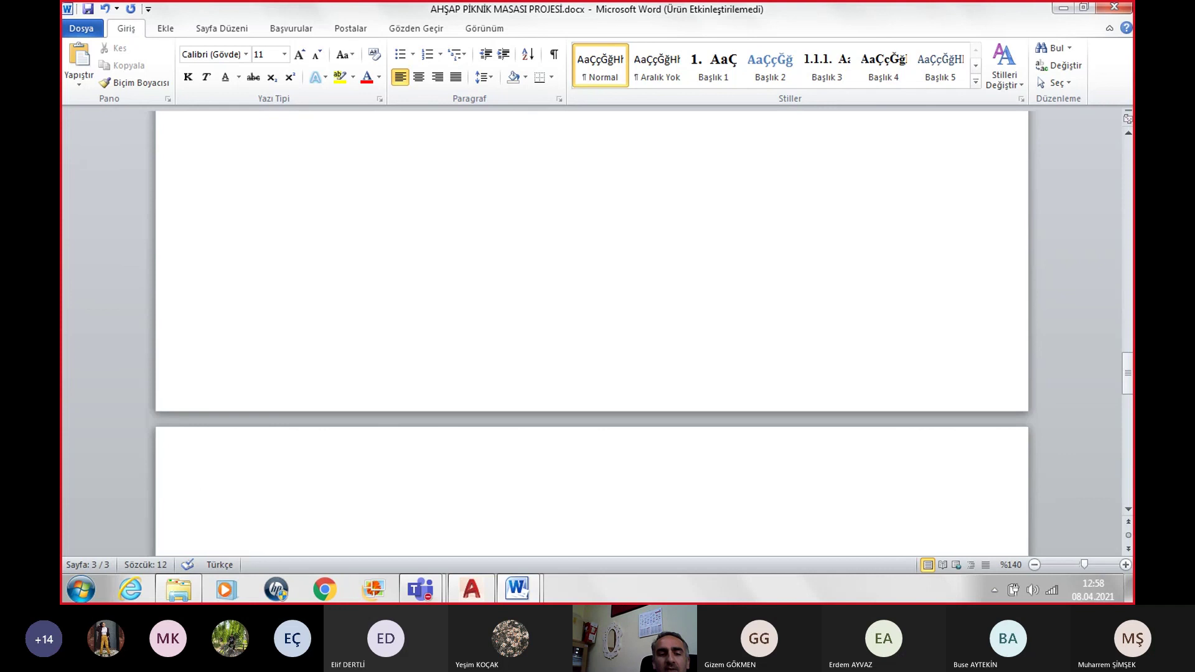
Step: Type the heading '3. 2D Drafting Tasarımı', correct its typos, and save the document
{"action": "type", "text": "3."}
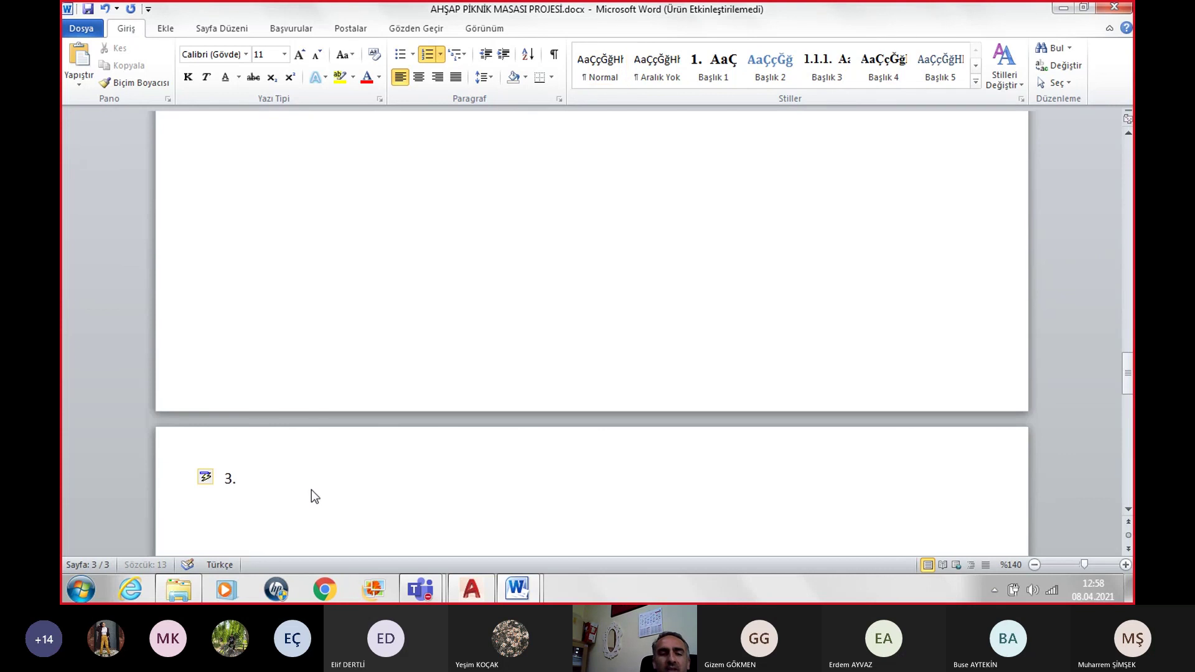
{"action": "type", "text": " 2"}
{"action": "type", "text": " D"}
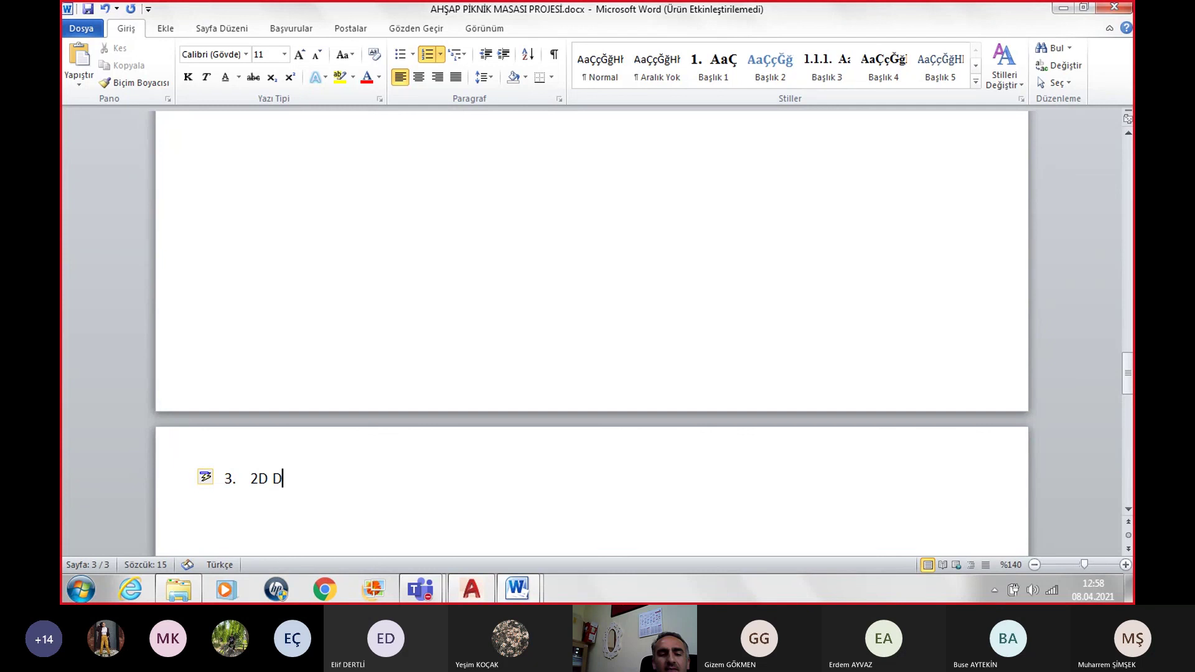
{"action": "type", "text": "a"}
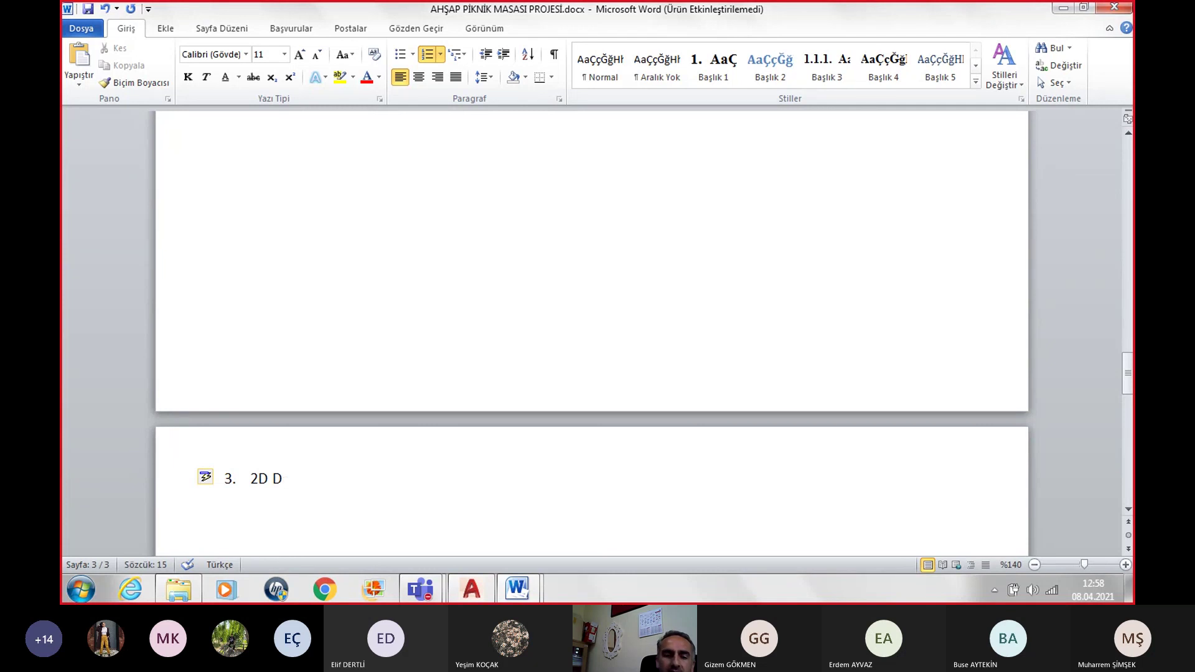
{"action": "type", "text": "rfatin "}
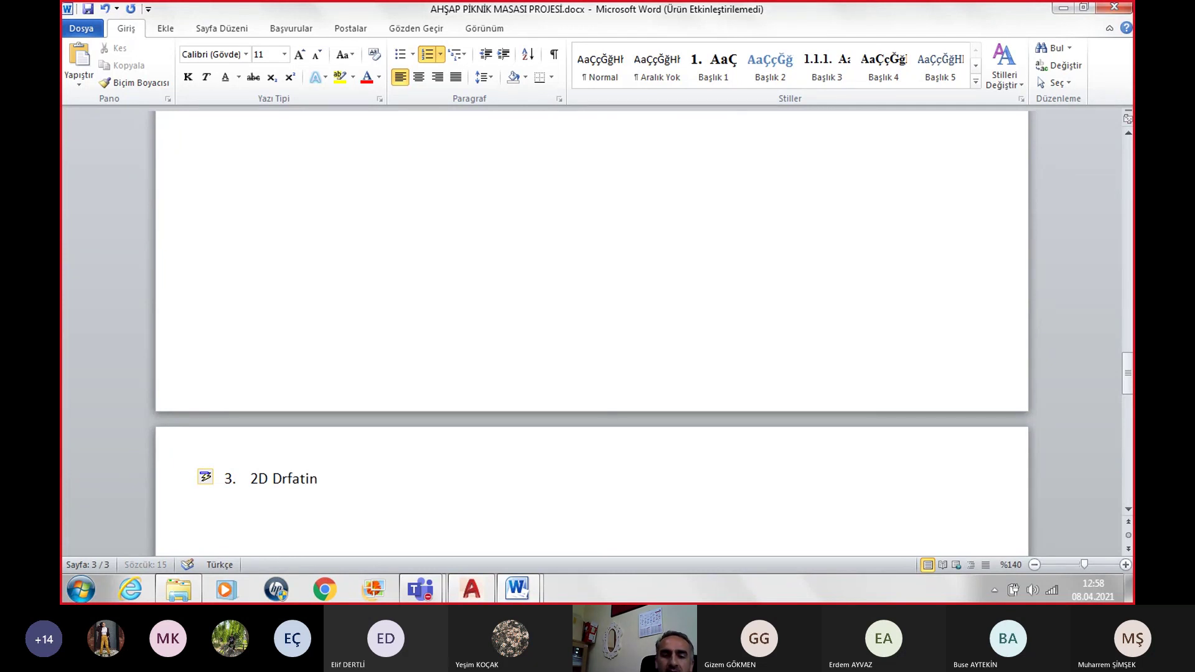
{"action": "type", "text": " Tasar"}
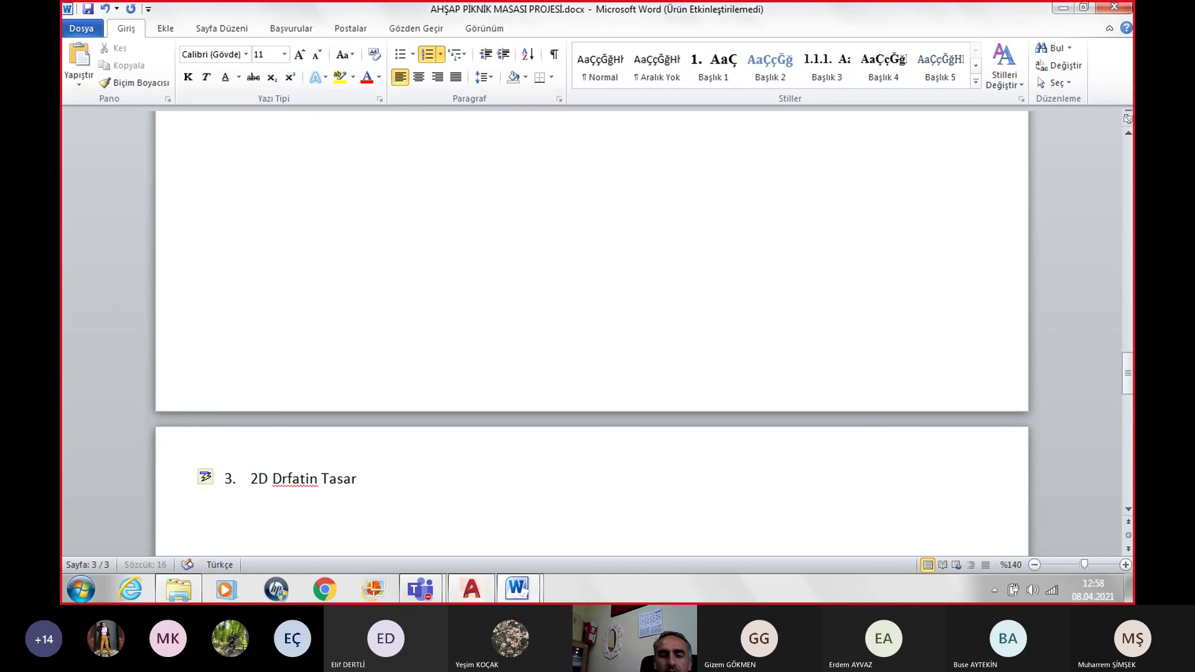
{"action": "type", "text": "ımı"}
{"action": "key", "text": "ctrl+s"}
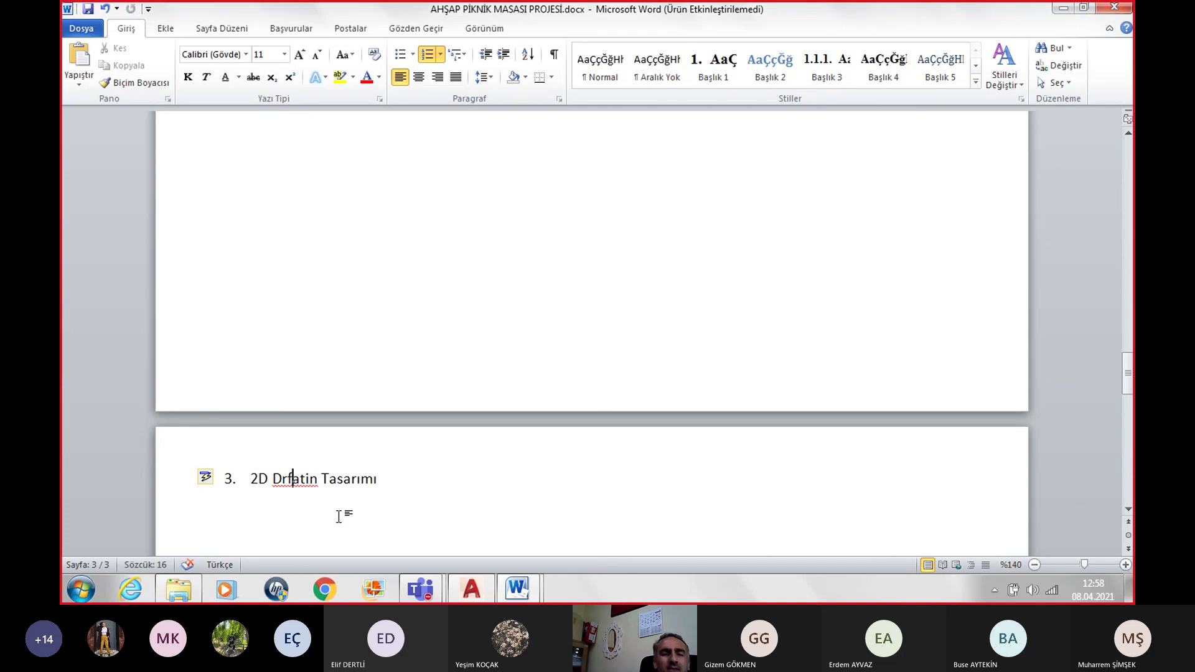
{"action": "key", "text": "BackSpace"}
{"action": "key", "text": "BackSpace"}
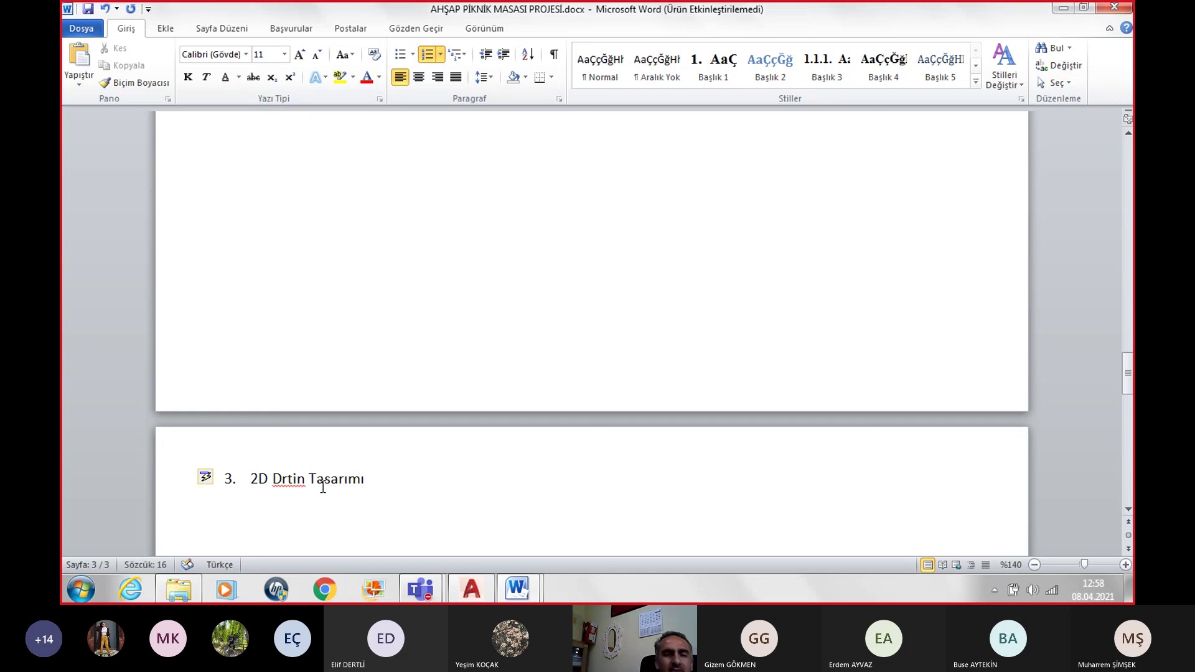
{"action": "type", "text": "af"}
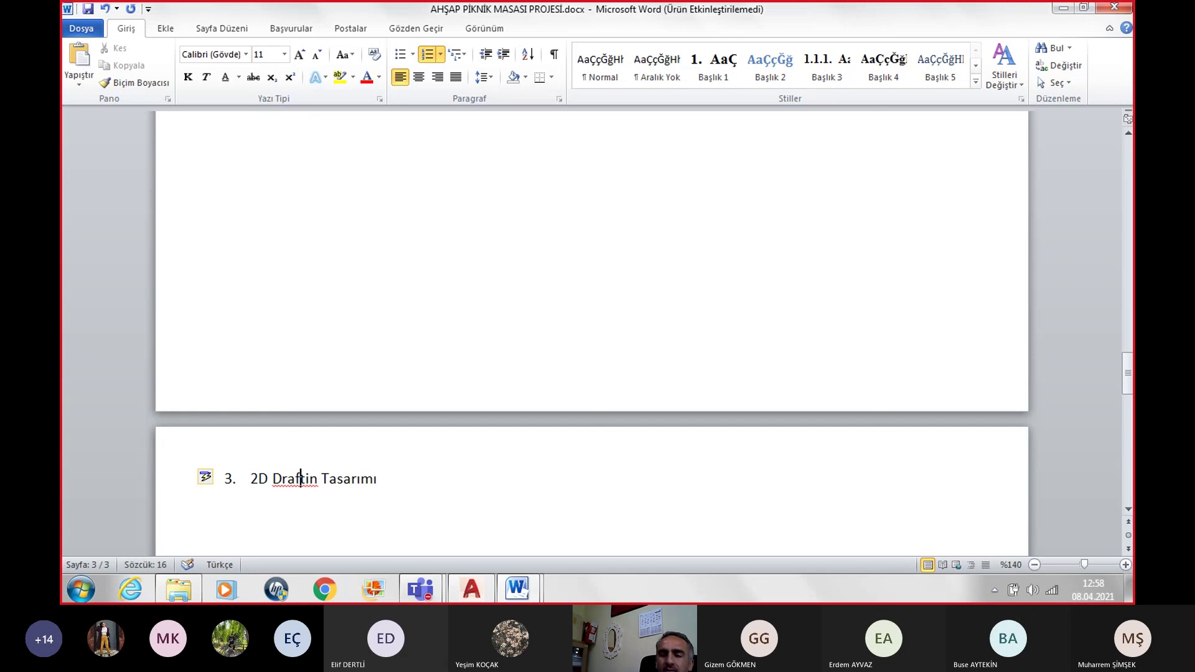
{"action": "key", "text": "Right"}
{"action": "key", "text": "Right"}
{"action": "key", "text": "Right"}
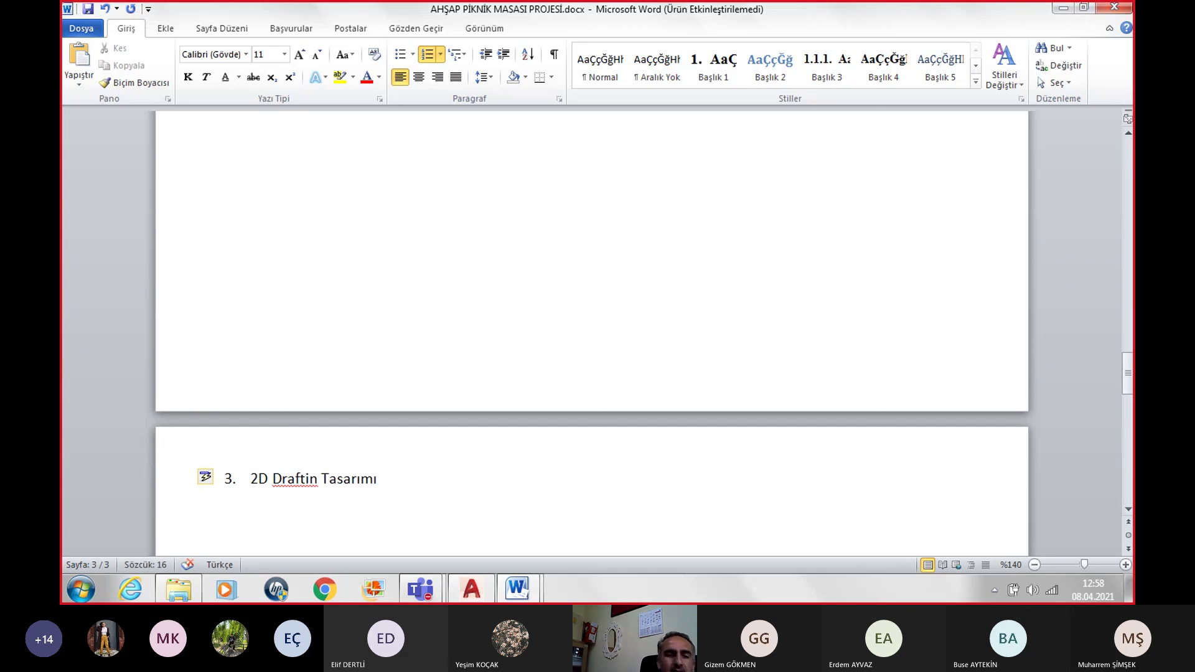
{"action": "type", "text": "g"}
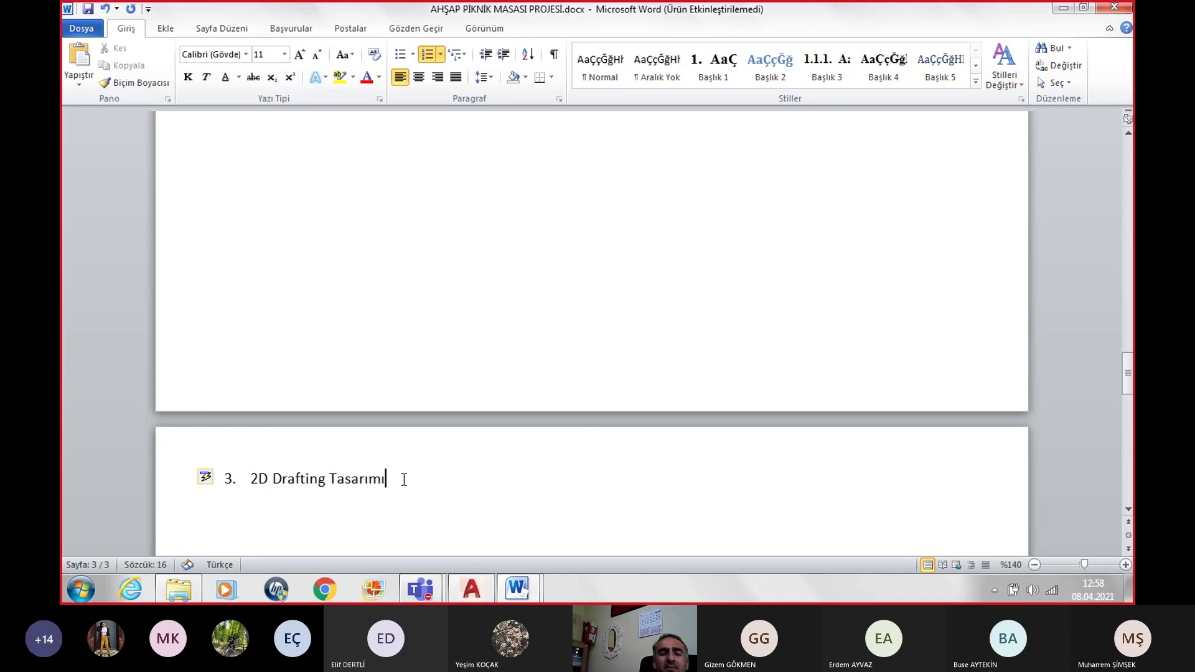
{"action": "key", "text": "ctrl+s"}
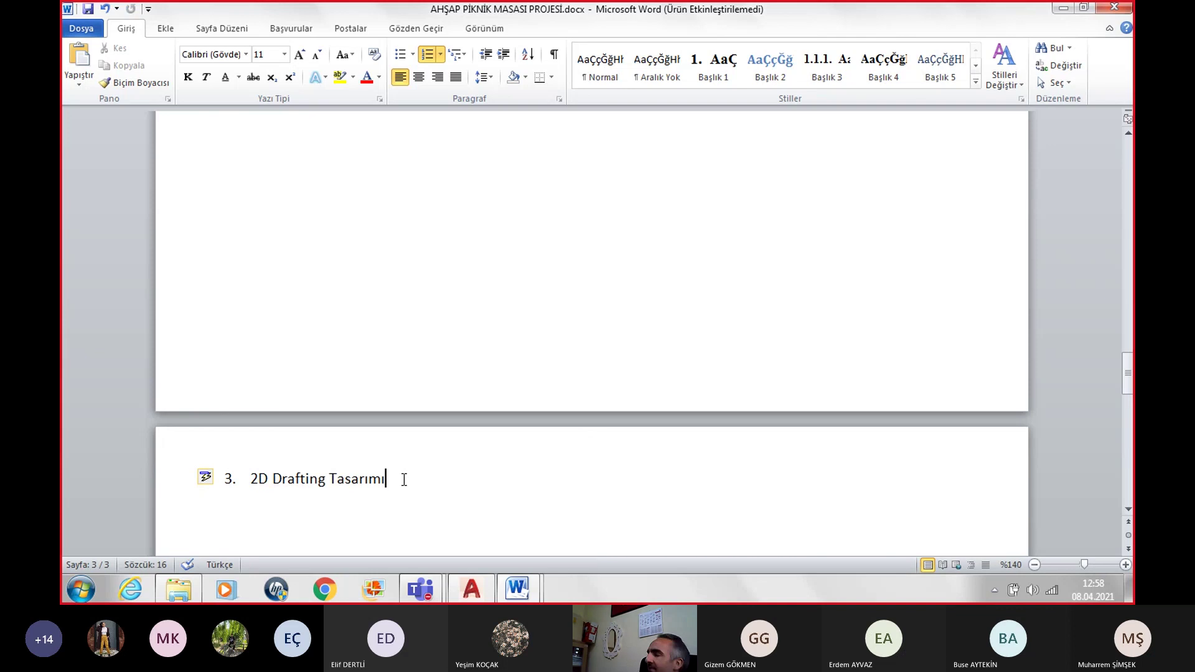
Step: Zoom the page out to 110% and switch to the Teams meeting window
{"action": "scroll", "coordinate": [404, 476], "scroll_direction": "up", "scroll_amount": 2}
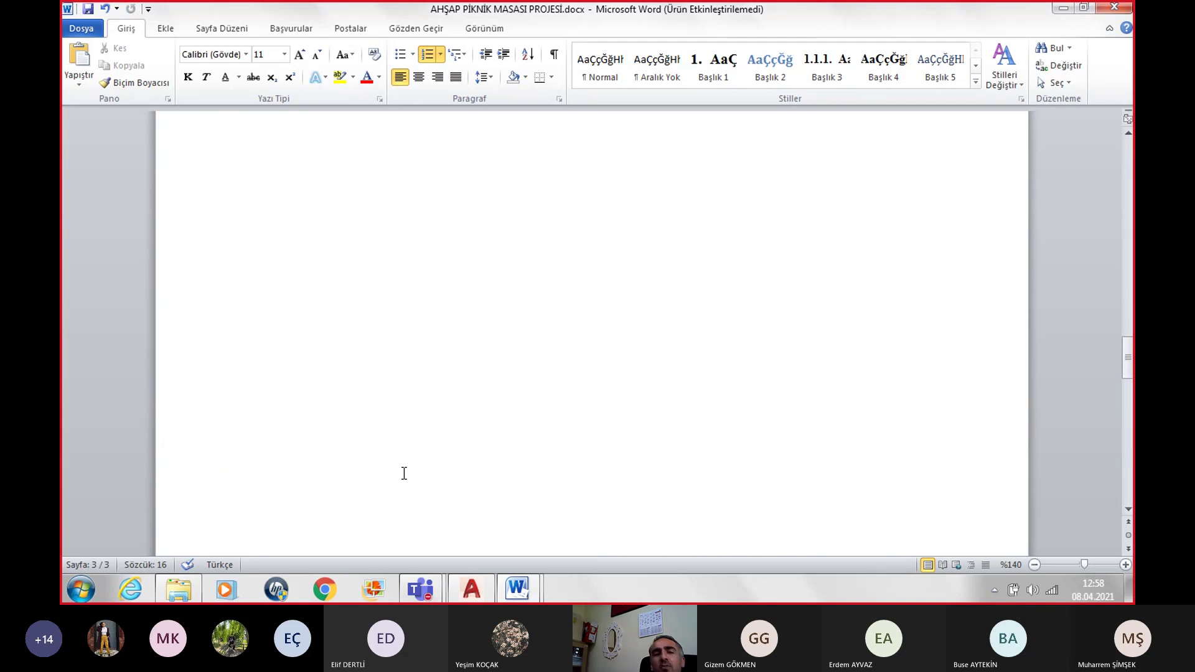
{"action": "scroll", "coordinate": [411, 464], "scroll_direction": "up", "scroll_amount": 5}
{"action": "scroll", "coordinate": [413, 462], "scroll_direction": "up", "scroll_amount": 1}
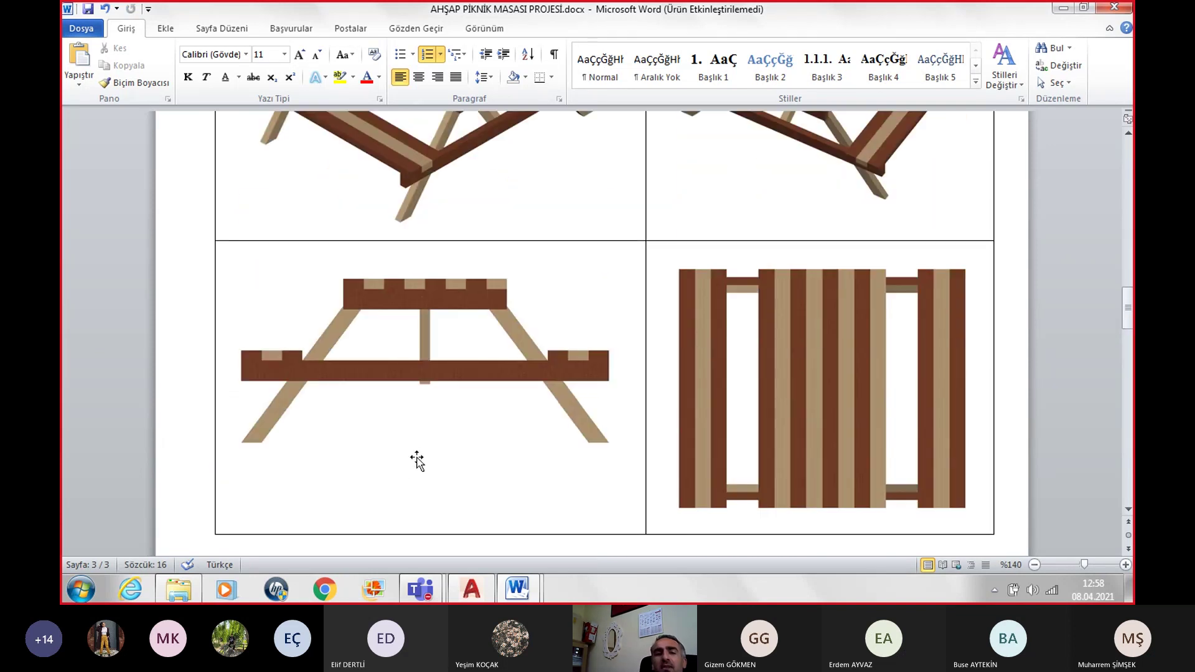
{"action": "left_click", "coordinate": [1034, 565]}
{"action": "left_click", "coordinate": [1035, 564]}
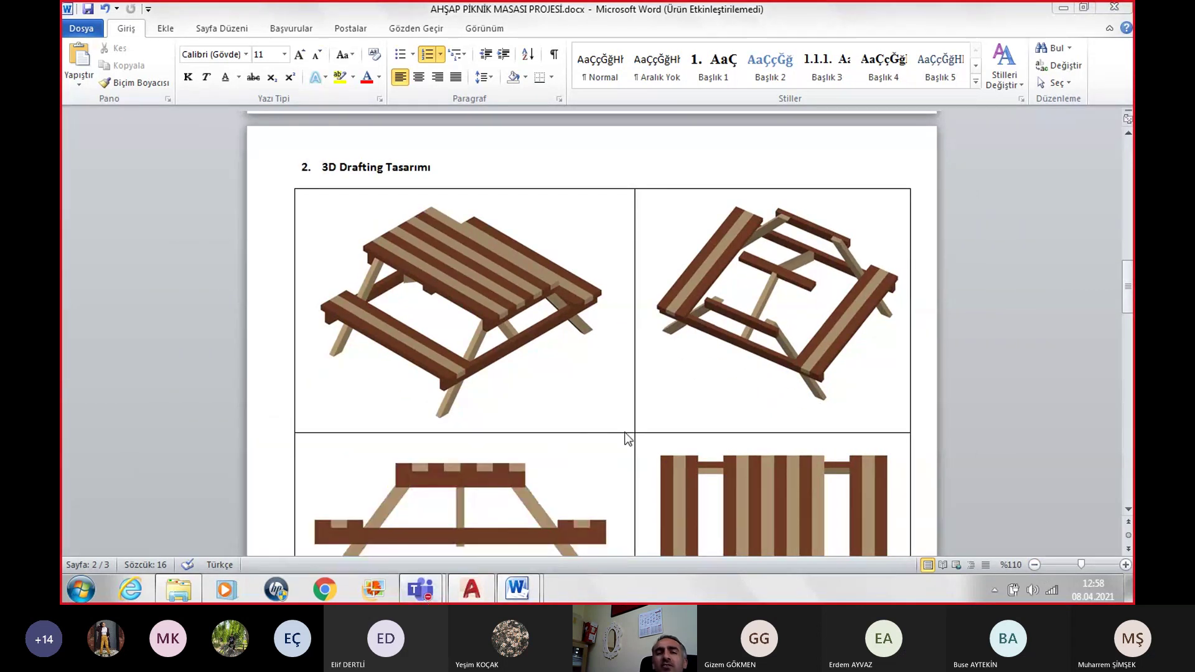
{"action": "key", "text": "alt+Tab"}
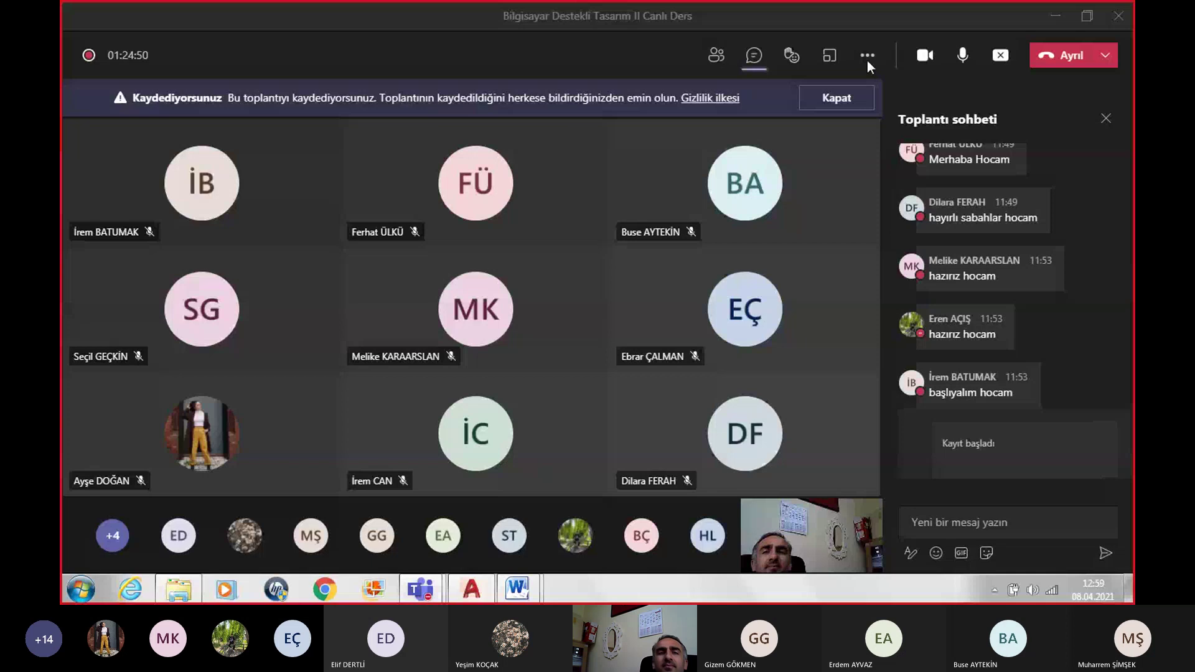
Step: Choose 'Kaydı durdur' (Stop recording) from the meeting's More actions menu
{"action": "left_click", "coordinate": [869, 53]}
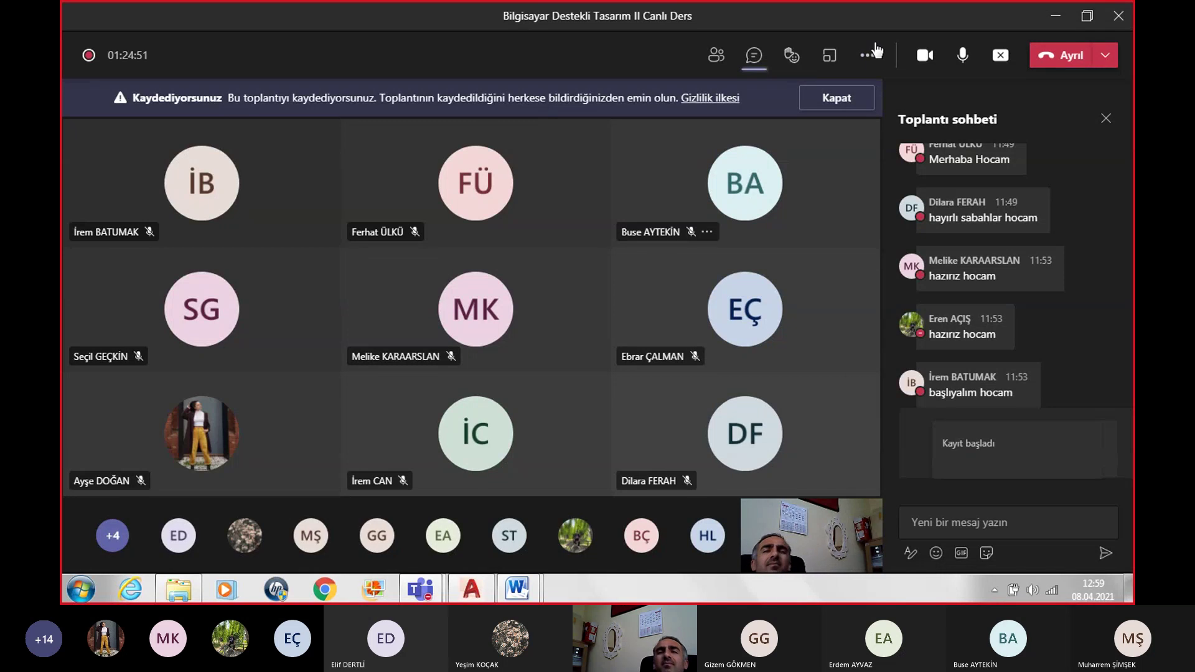
{"action": "left_click", "coordinate": [875, 52]}
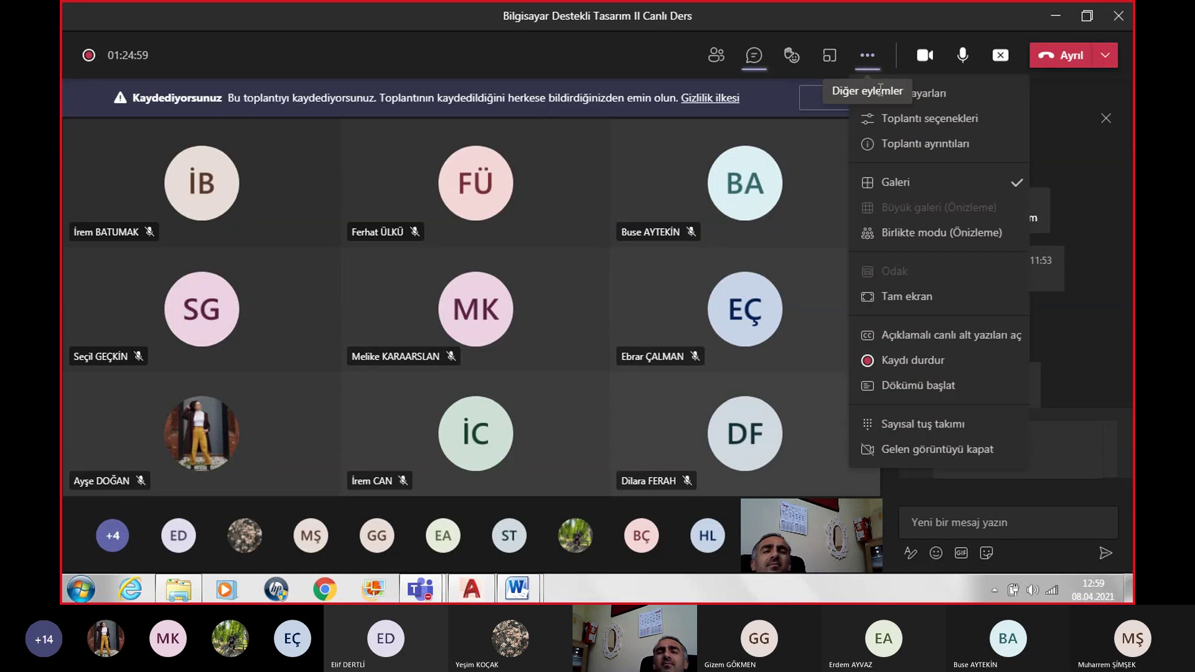
{"action": "left_click", "coordinate": [911, 358]}
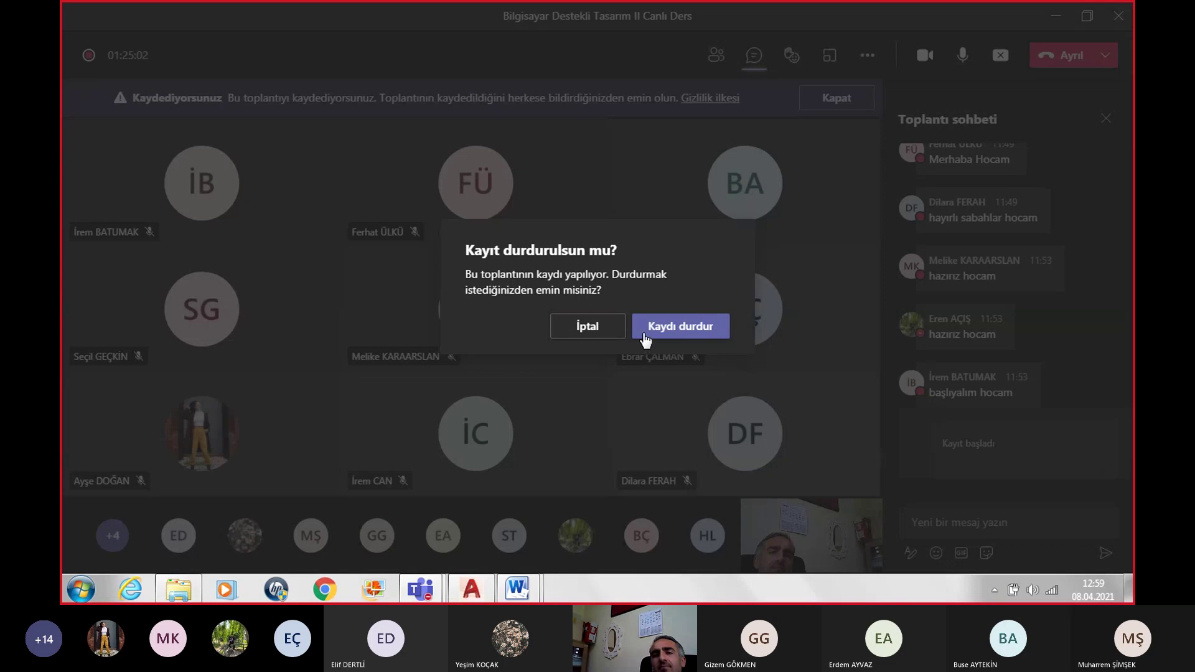